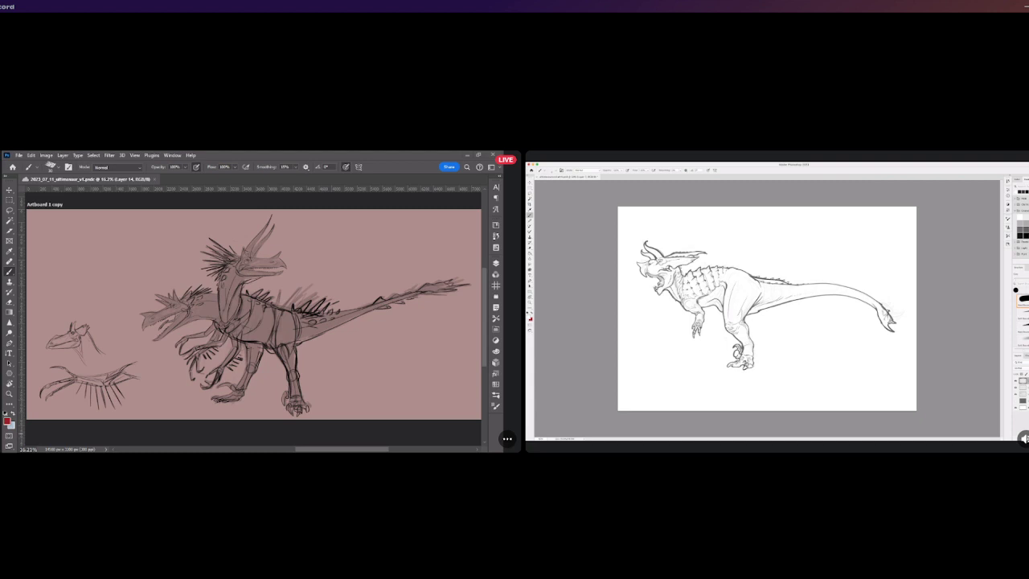
Undo and redo the latest edits to the two-headed dinosaur sketch to compare its versions
{"action": "scroll", "coordinate": [245, 336], "scroll_direction": "up", "scroll_amount": 1}
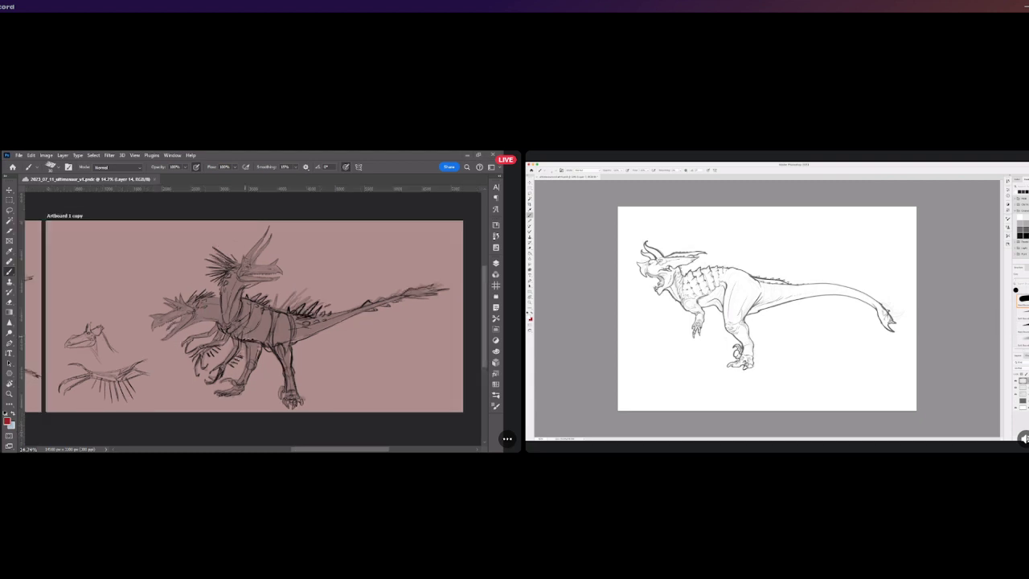
{"action": "scroll", "coordinate": [257, 299], "scroll_direction": "up", "scroll_amount": 2}
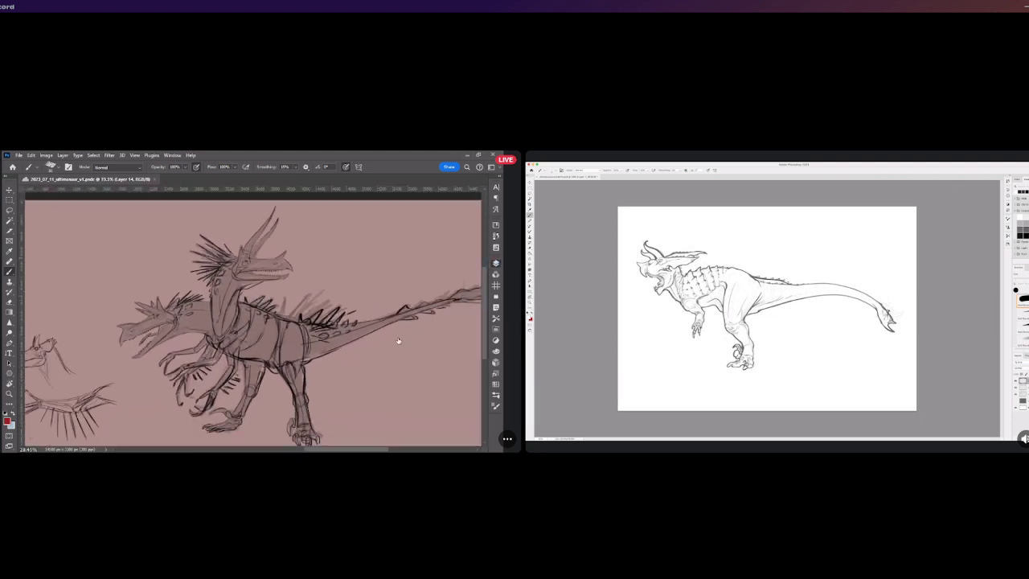
{"action": "key", "text": "ctrl+shift+z"}
{"action": "key", "text": "ctrl+z"}
{"action": "key", "text": "ctrl+shift+z"}
{"action": "key", "text": "alt+bracketright"}
{"action": "key", "text": "alt+bracketright"}
{"action": "key", "text": "ctrl+z"}
{"action": "key", "text": "ctrl+z"}
{"action": "key", "text": "ctrl+z"}
Save the document with the dinosaur sketch artboards
{"action": "scroll", "coordinate": [314, 342], "scroll_direction": "down", "scroll_amount": 1}
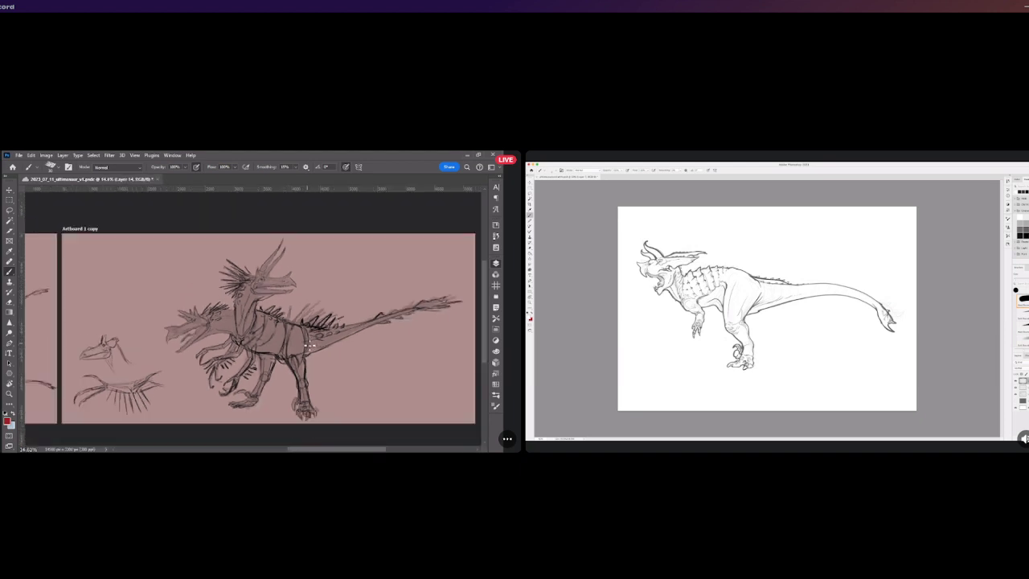
{"action": "scroll", "coordinate": [308, 344], "scroll_direction": "down", "scroll_amount": 1}
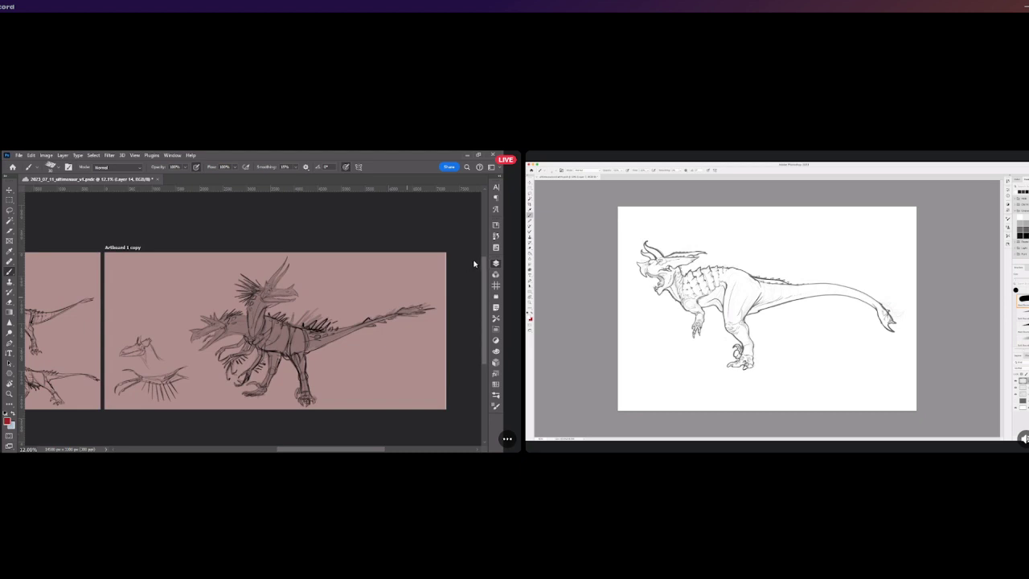
{"action": "scroll", "coordinate": [289, 315], "scroll_direction": "down", "scroll_amount": 1}
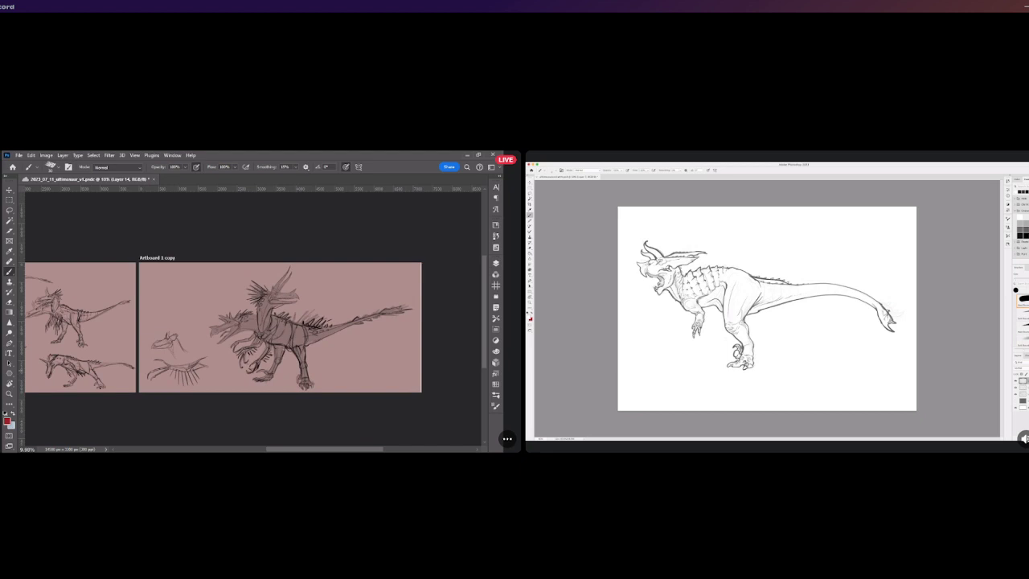
{"action": "key", "text": "ctrl+s"}
Examine the two-headed dinosaur on Artboard 1 copy, checking its heads, spines, claws and legs up close and as a whole
{"action": "scroll", "coordinate": [319, 350], "scroll_direction": "up", "scroll_amount": 1}
{"action": "scroll", "coordinate": [319, 348], "scroll_direction": "up", "scroll_amount": 1}
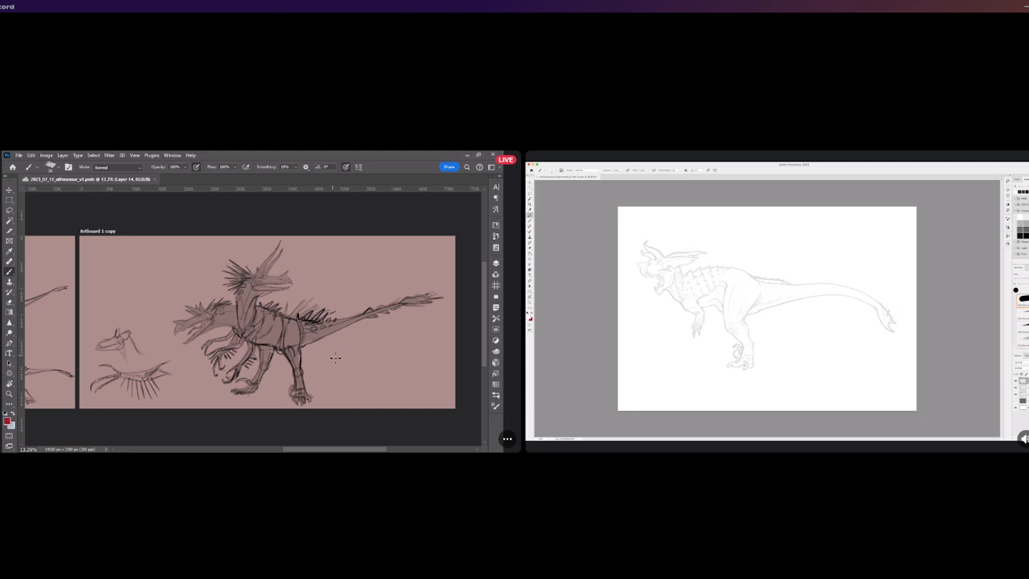
{"action": "scroll", "coordinate": [343, 371], "scroll_direction": "up", "scroll_amount": 5}
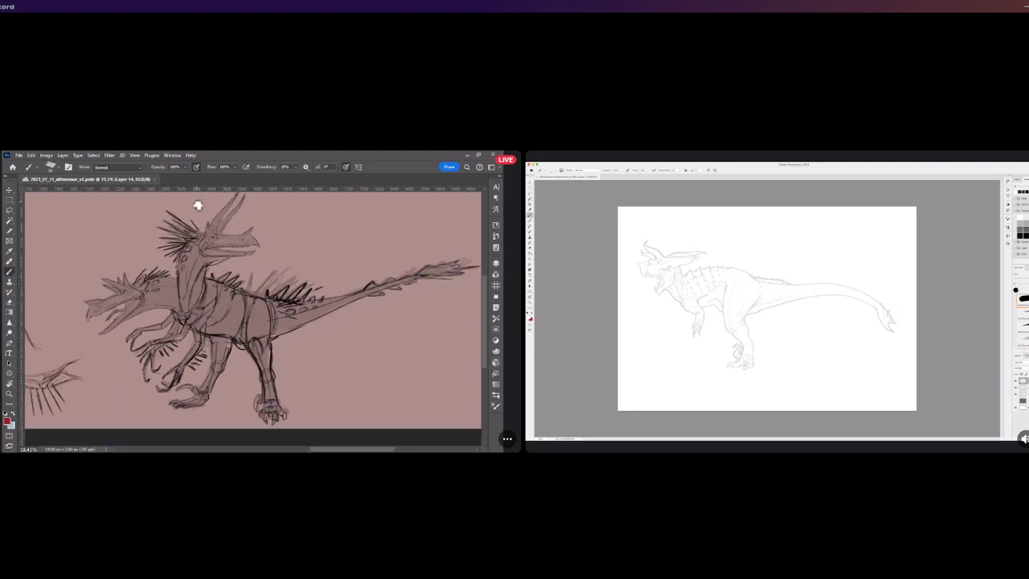
{"action": "scroll", "coordinate": [211, 247], "scroll_direction": "down", "scroll_amount": 4}
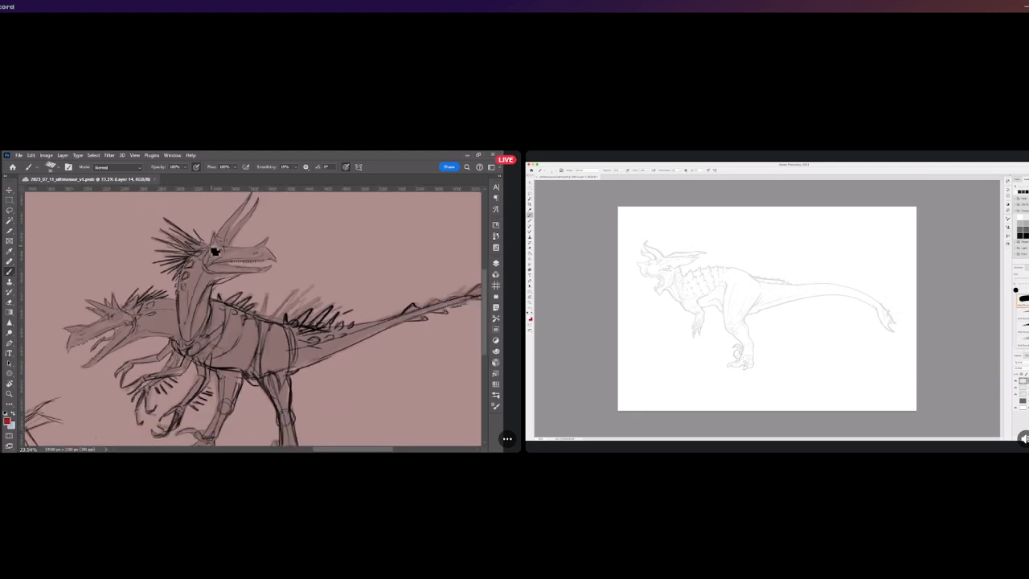
{"action": "scroll", "coordinate": [192, 367], "scroll_direction": "up", "scroll_amount": 1}
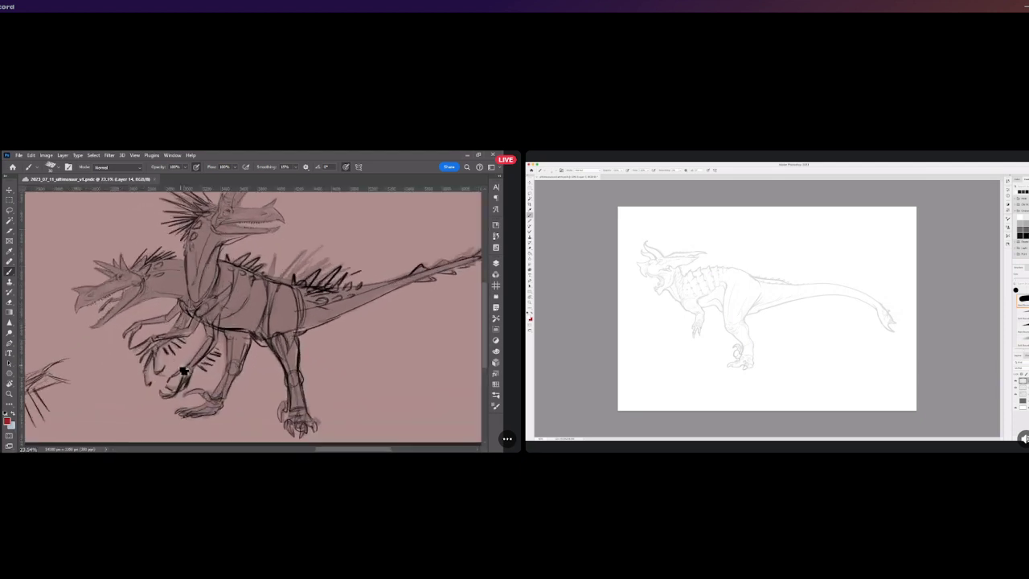
{"action": "scroll", "coordinate": [180, 371], "scroll_direction": "down", "scroll_amount": 3}
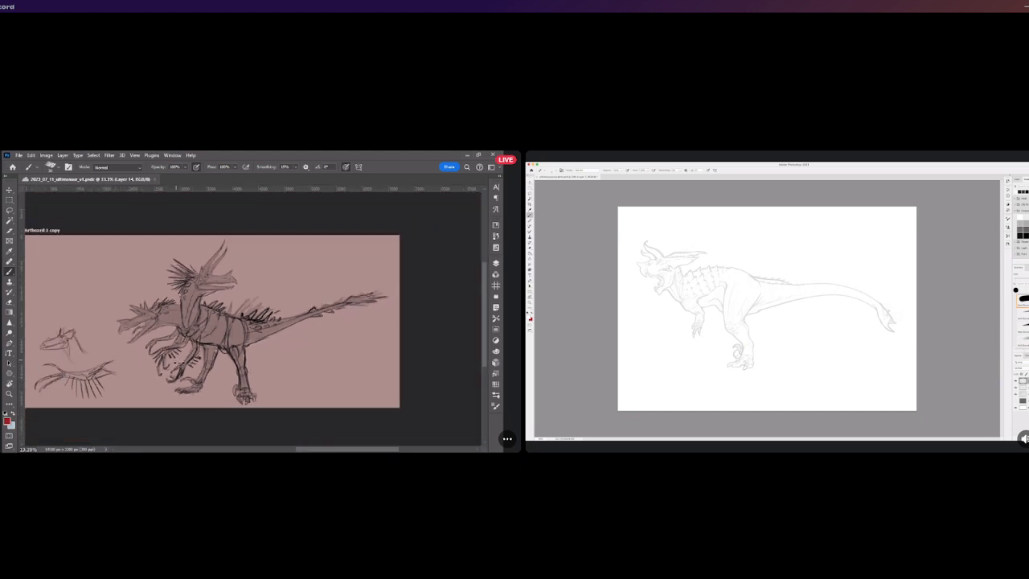
{"action": "scroll", "coordinate": [196, 326], "scroll_direction": "up", "scroll_amount": 3}
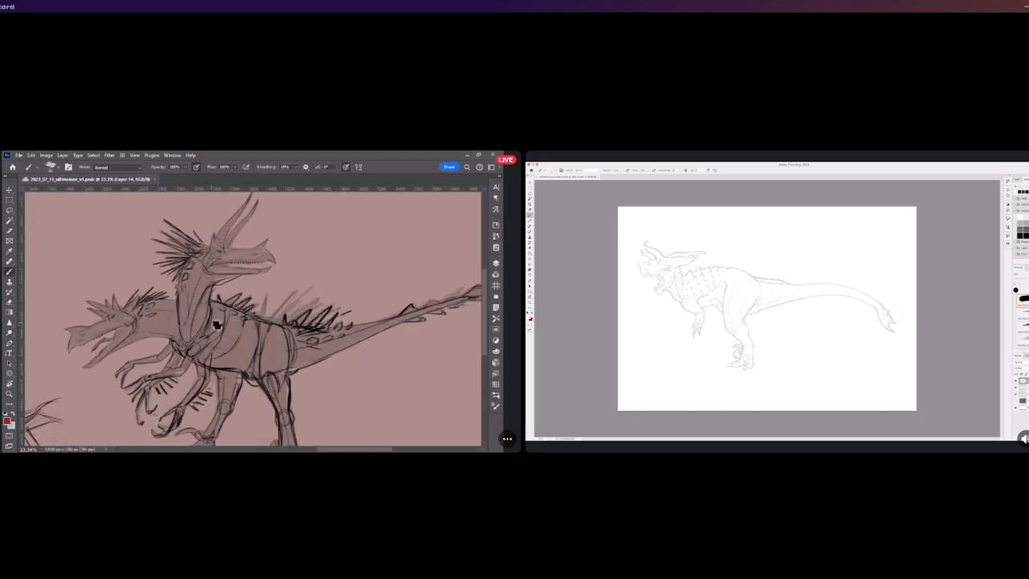
{"action": "scroll", "coordinate": [213, 321], "scroll_direction": "down", "scroll_amount": 3}
{"action": "scroll", "coordinate": [294, 438], "scroll_direction": "up", "scroll_amount": 3}
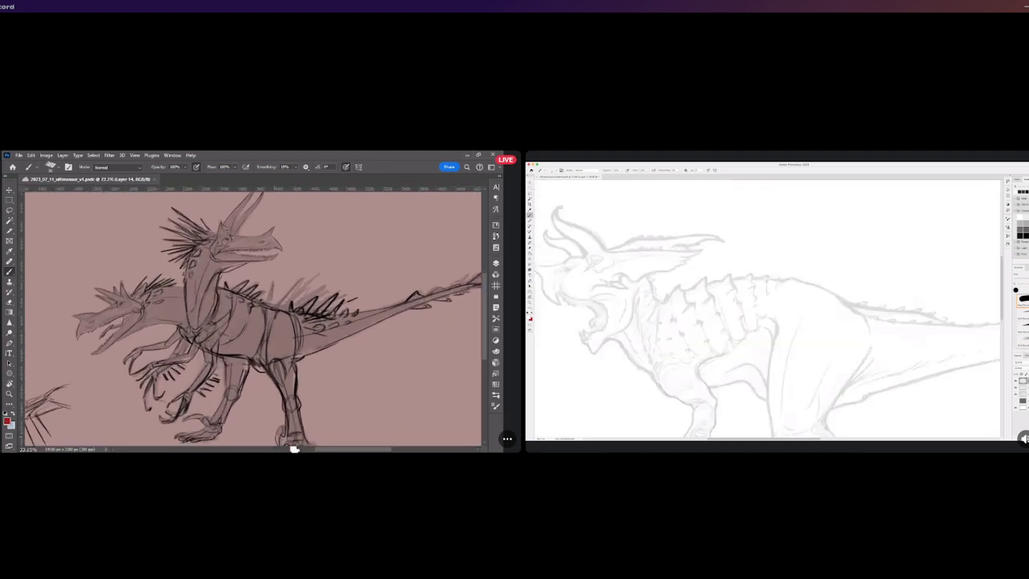
{"action": "scroll", "coordinate": [298, 431], "scroll_direction": "down", "scroll_amount": 3}
{"action": "scroll", "coordinate": [282, 419], "scroll_direction": "up", "scroll_amount": 2}
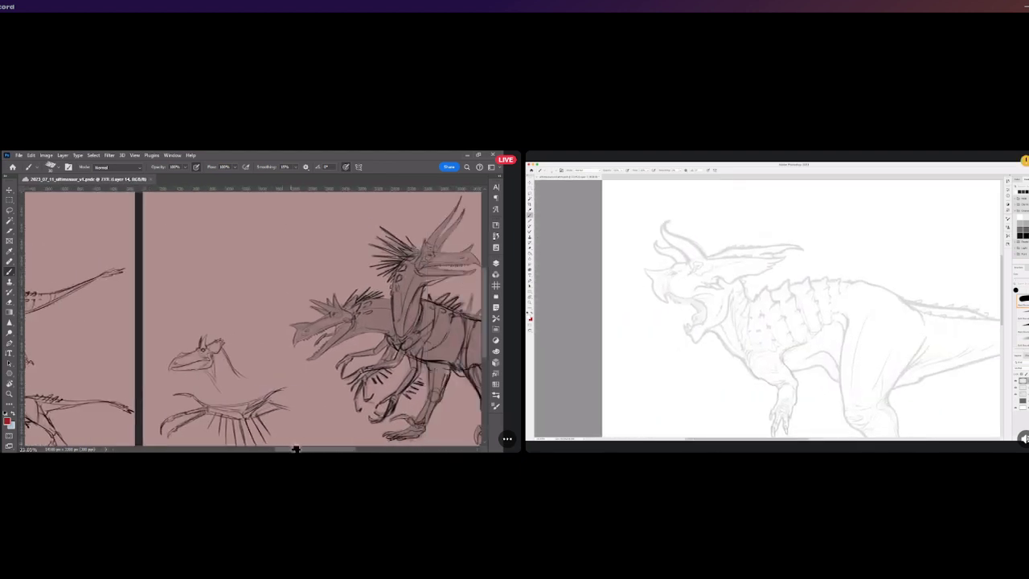
Begin a humanoid dinosaur head in the empty area above the small side sketches on Artboard 1 copy, roughing in horns and face outline in black
{"action": "scroll", "coordinate": [314, 330], "scroll_direction": "up", "scroll_amount": 1}
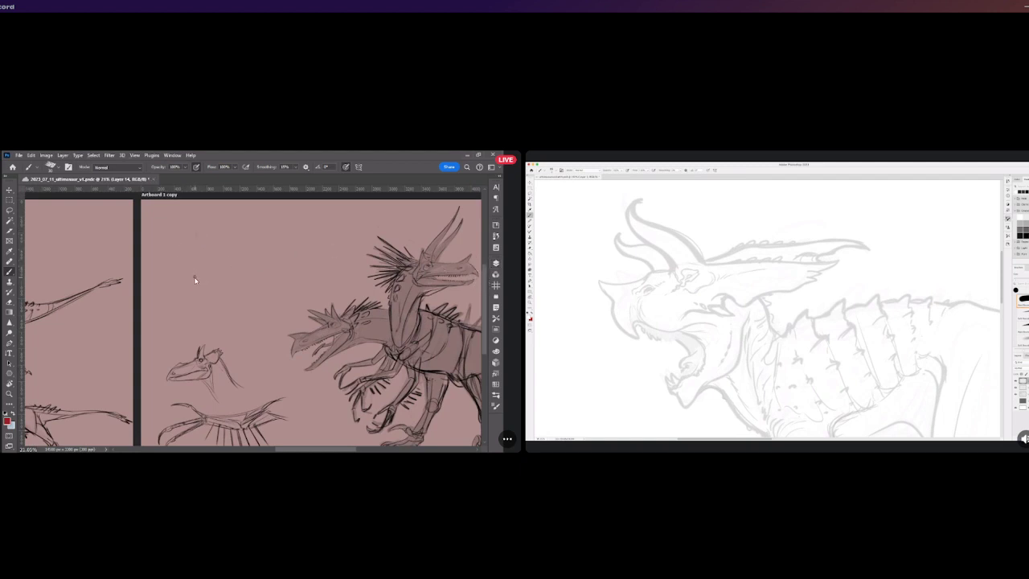
{"action": "left_click_drag", "start_coordinate": [198, 284], "coordinate": [182, 313]}
{"action": "left_click", "coordinate": [397, 347], "text": "ctrl"}
{"action": "left_click_drag", "start_coordinate": [190, 228], "coordinate": [192, 241]}
{"action": "mouse_move", "coordinate": [175, 225]}
{"action": "left_mouse_down"}
{"action": "mouse_move", "coordinate": [191, 248]}
{"action": "mouse_move", "coordinate": [176, 221]}
{"action": "mouse_move", "coordinate": [208, 259]}
{"action": "mouse_move", "coordinate": [205, 277]}
{"action": "mouse_move", "coordinate": [202, 252]}
{"action": "mouse_move", "coordinate": [202, 284]}
{"action": "left_mouse_up"}
{"action": "mouse_move", "coordinate": [208, 232]}
{"action": "left_mouse_down"}
{"action": "mouse_move", "coordinate": [209, 215]}
{"action": "mouse_move", "coordinate": [219, 233]}
{"action": "mouse_move", "coordinate": [202, 239]}
{"action": "mouse_move", "coordinate": [211, 251]}
{"action": "left_mouse_up"}
{"action": "scroll", "coordinate": [210, 258], "scroll_direction": "down", "scroll_amount": 3}
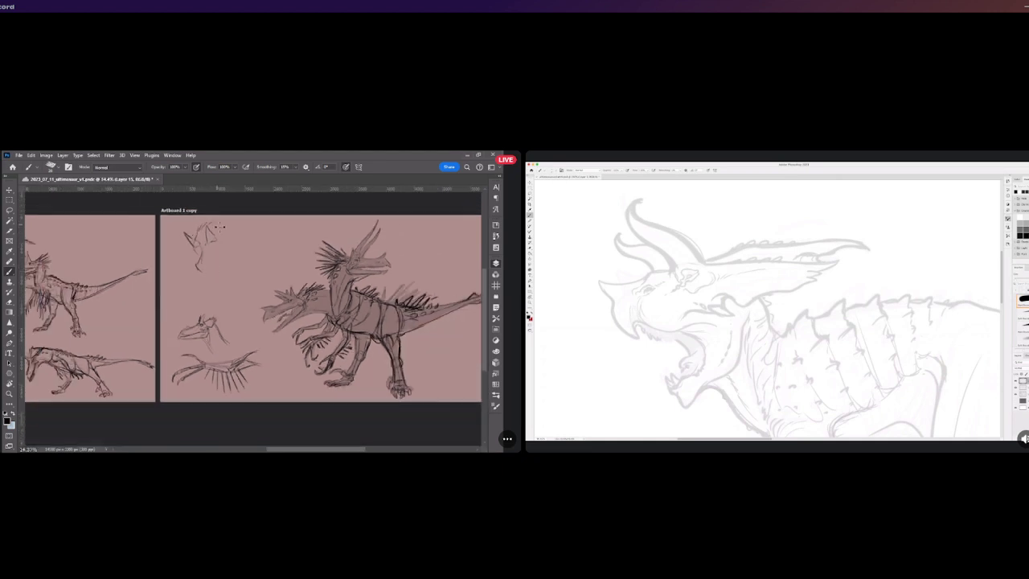
Draw the humanoid head's eyes, snout, wide toothy grin and jaw
{"action": "scroll", "coordinate": [213, 222], "scroll_direction": "up", "scroll_amount": 3}
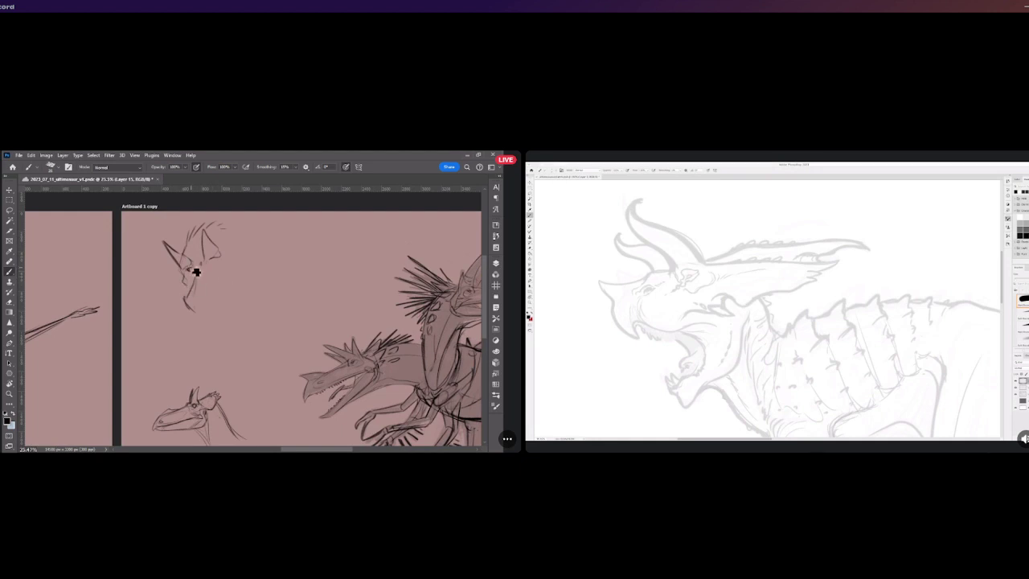
{"action": "left_click_drag", "start_coordinate": [191, 266], "coordinate": [189, 269]}
{"action": "left_click_drag", "start_coordinate": [188, 268], "coordinate": [196, 271]}
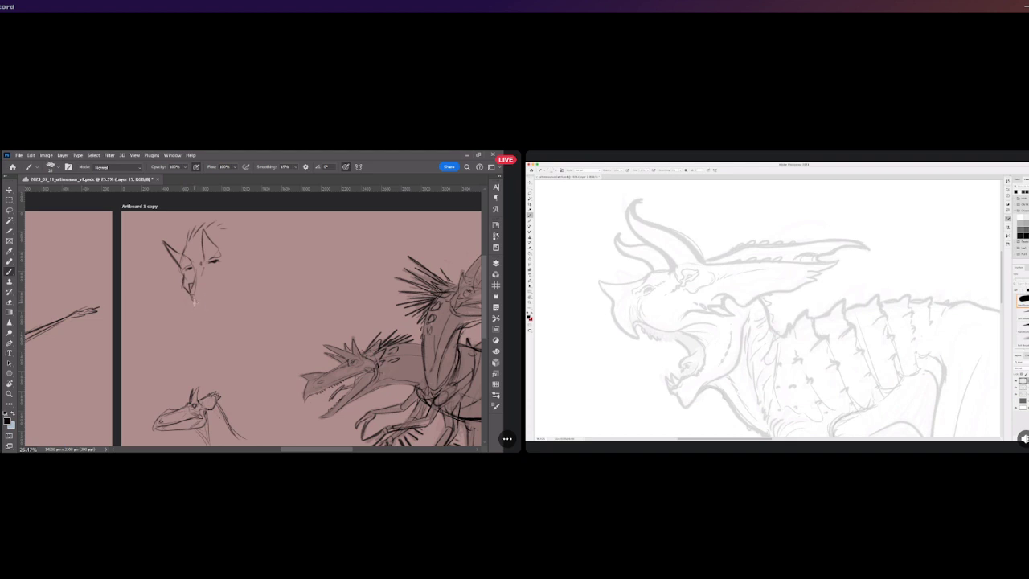
{"action": "left_click_drag", "start_coordinate": [193, 300], "coordinate": [218, 291]}
{"action": "left_click_drag", "start_coordinate": [207, 298], "coordinate": [230, 281]}
{"action": "mouse_move", "coordinate": [206, 327]}
{"action": "left_mouse_down"}
{"action": "mouse_move", "coordinate": [223, 327]}
{"action": "mouse_move", "coordinate": [218, 295]}
{"action": "left_mouse_up"}
{"action": "mouse_move", "coordinate": [210, 305]}
{"action": "left_mouse_down"}
{"action": "mouse_move", "coordinate": [207, 296]}
{"action": "mouse_move", "coordinate": [227, 305]}
{"action": "mouse_move", "coordinate": [235, 262]}
{"action": "left_mouse_up"}
Add spiky hair strokes across the top and back of the humanoid head and finish its jaw and cheek contour
{"action": "left_click_drag", "start_coordinate": [186, 239], "coordinate": [192, 227]}
{"action": "left_click_drag", "start_coordinate": [202, 235], "coordinate": [207, 219]}
{"action": "mouse_move", "coordinate": [213, 227]}
{"action": "left_mouse_down"}
{"action": "mouse_move", "coordinate": [226, 217]}
{"action": "mouse_move", "coordinate": [233, 225]}
{"action": "left_mouse_up"}
{"action": "mouse_move", "coordinate": [235, 277]}
{"action": "left_mouse_down"}
{"action": "mouse_move", "coordinate": [246, 269]}
{"action": "mouse_move", "coordinate": [184, 296]}
{"action": "left_mouse_up"}
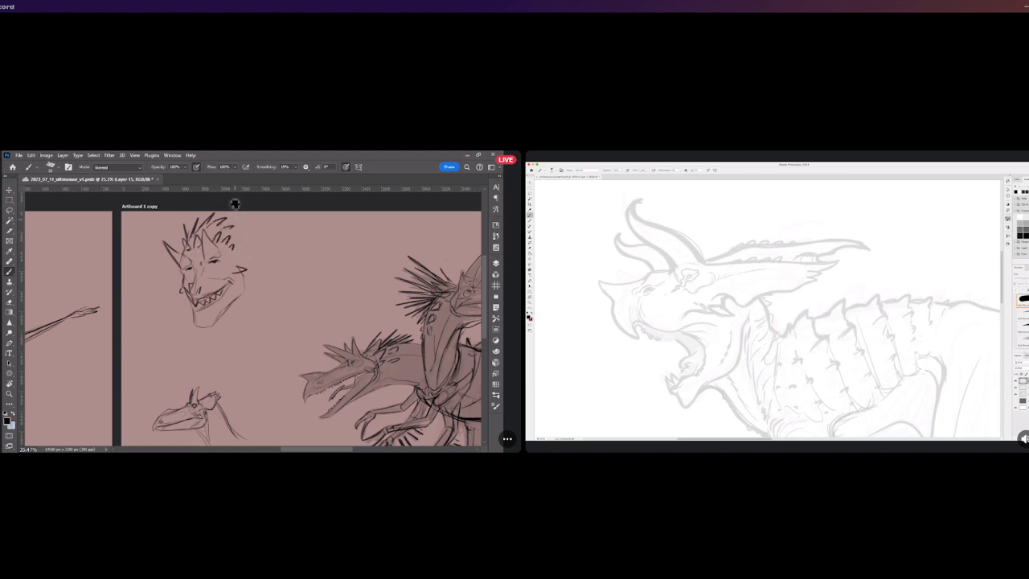
{"action": "left_click_drag", "start_coordinate": [253, 245], "coordinate": [239, 233]}
{"action": "left_click_drag", "start_coordinate": [261, 271], "coordinate": [256, 260]}
{"action": "left_click_drag", "start_coordinate": [229, 234], "coordinate": [224, 251]}
{"action": "left_click_drag", "start_coordinate": [239, 245], "coordinate": [219, 253]}
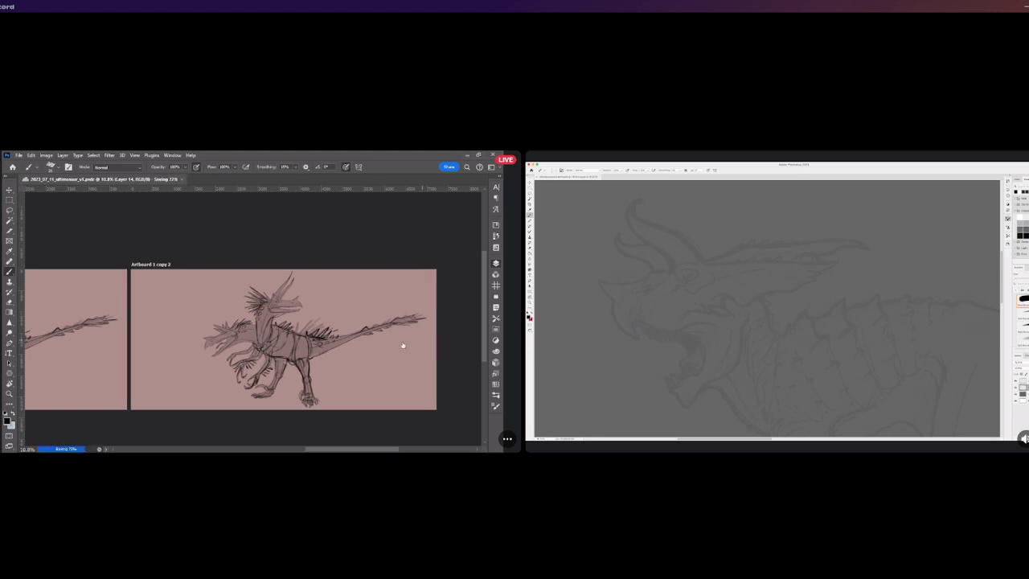
Examine the finished humanoid dinosaur head on Artboard 1 copy, up close at its face and teeth
{"action": "scroll", "coordinate": [282, 339], "scroll_direction": "down", "scroll_amount": 1}
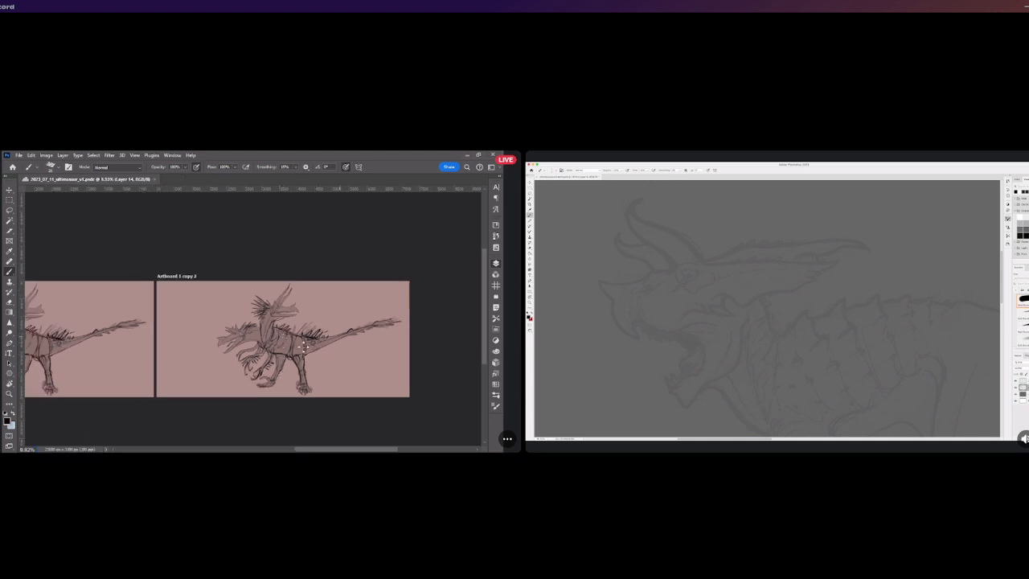
{"action": "scroll", "coordinate": [299, 389], "scroll_direction": "up", "scroll_amount": 1}
{"action": "scroll", "coordinate": [325, 452], "scroll_direction": "left", "scroll_amount": 5}
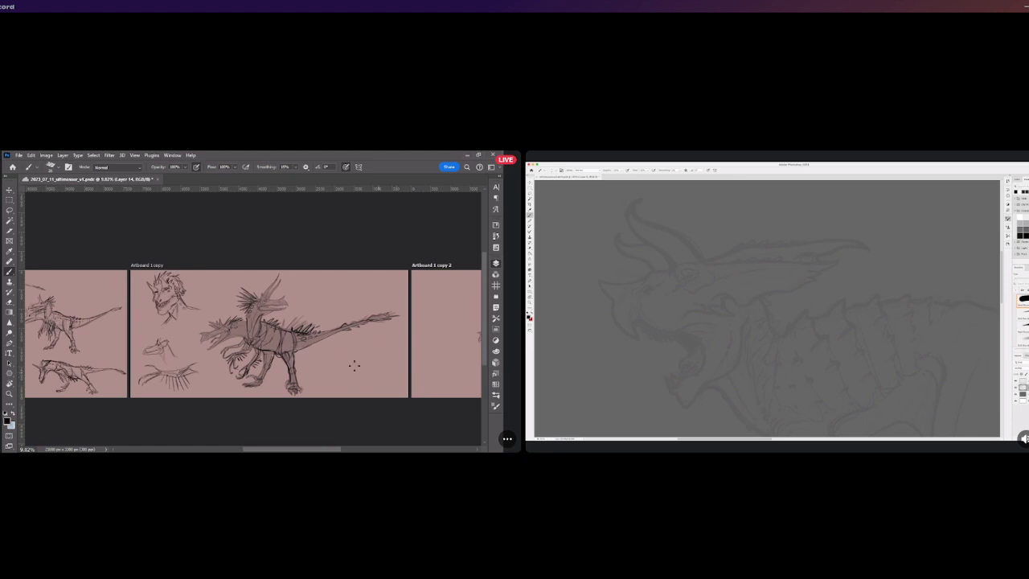
{"action": "scroll", "coordinate": [357, 361], "scroll_direction": "up", "scroll_amount": 3}
{"action": "scroll", "coordinate": [142, 290], "scroll_direction": "up", "scroll_amount": 3}
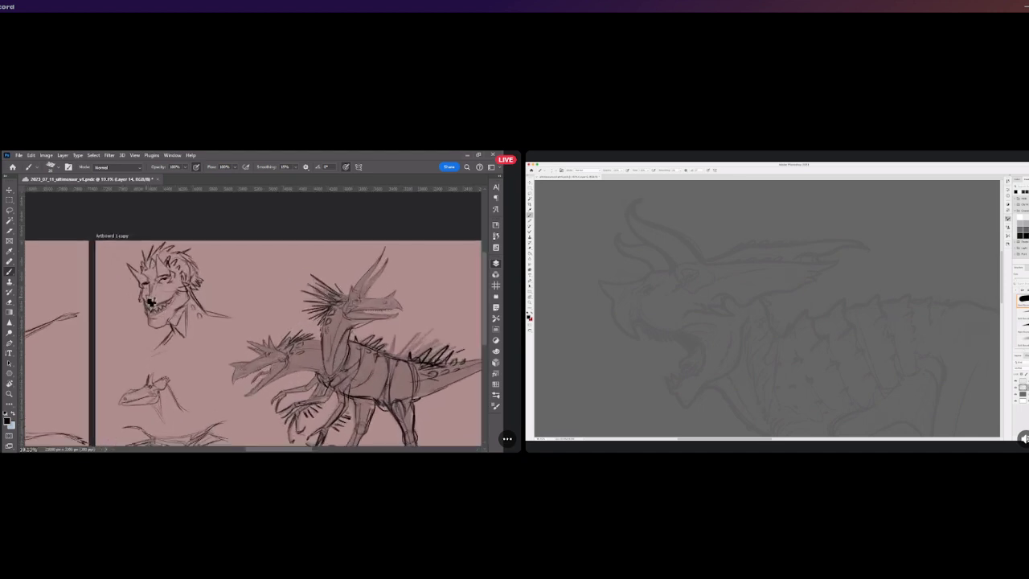
{"action": "scroll", "coordinate": [141, 275], "scroll_direction": "up", "scroll_amount": 2}
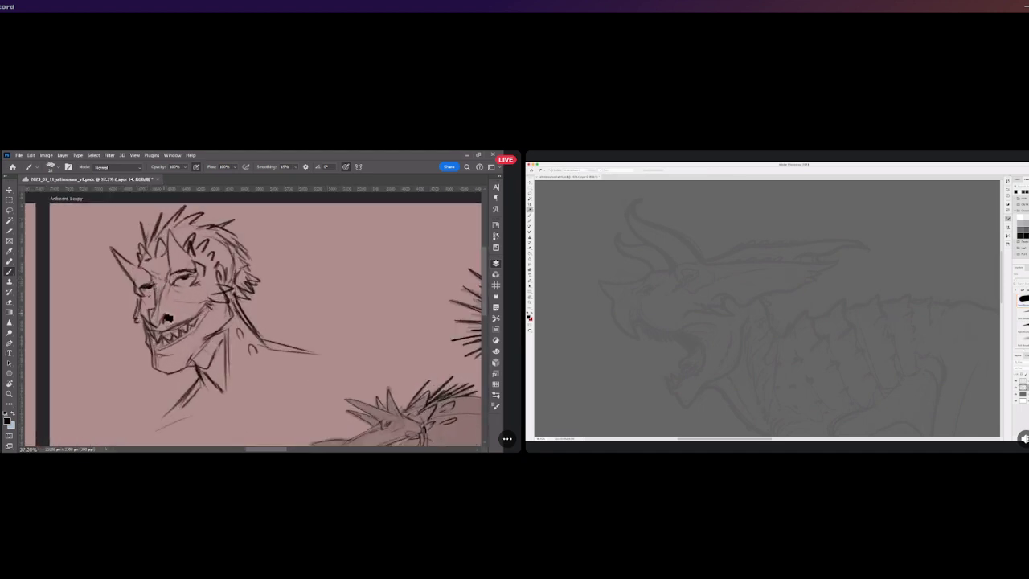
Examine the two-headed dinosaur on Artboard 1 copy 2, checking the raised head, horns and back spines up close and in full view
{"action": "scroll", "coordinate": [168, 323], "scroll_direction": "down", "scroll_amount": 3}
{"action": "scroll", "coordinate": [271, 443], "scroll_direction": "up", "scroll_amount": 2}
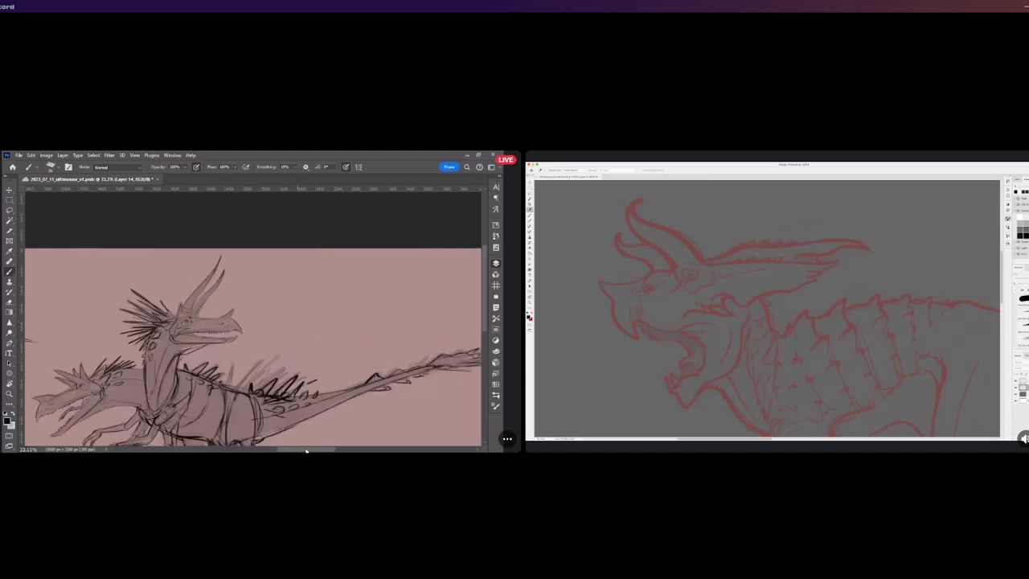
{"action": "scroll", "coordinate": [251, 302], "scroll_direction": "down", "scroll_amount": 4}
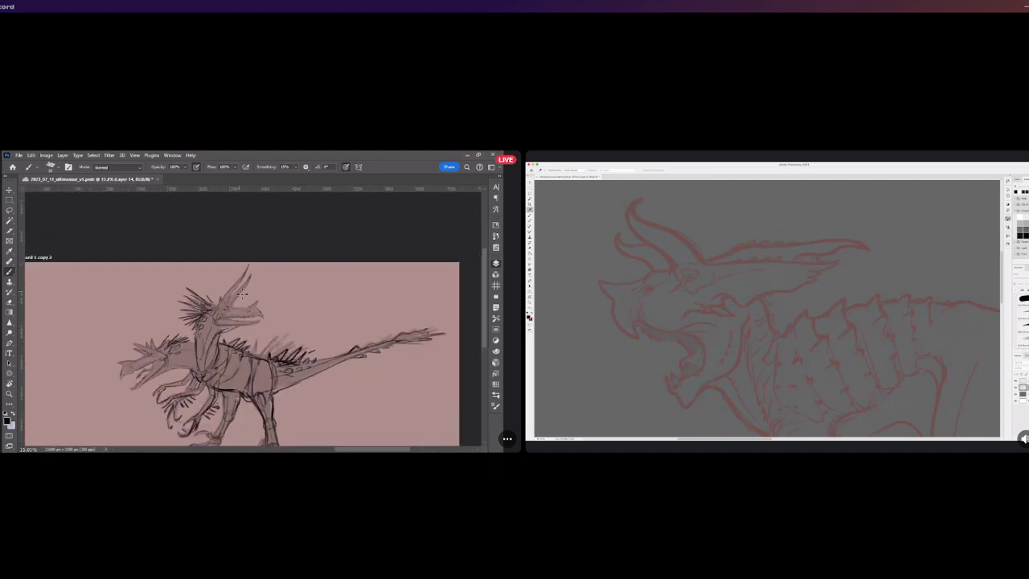
{"action": "scroll", "coordinate": [281, 338], "scroll_direction": "up", "scroll_amount": 2}
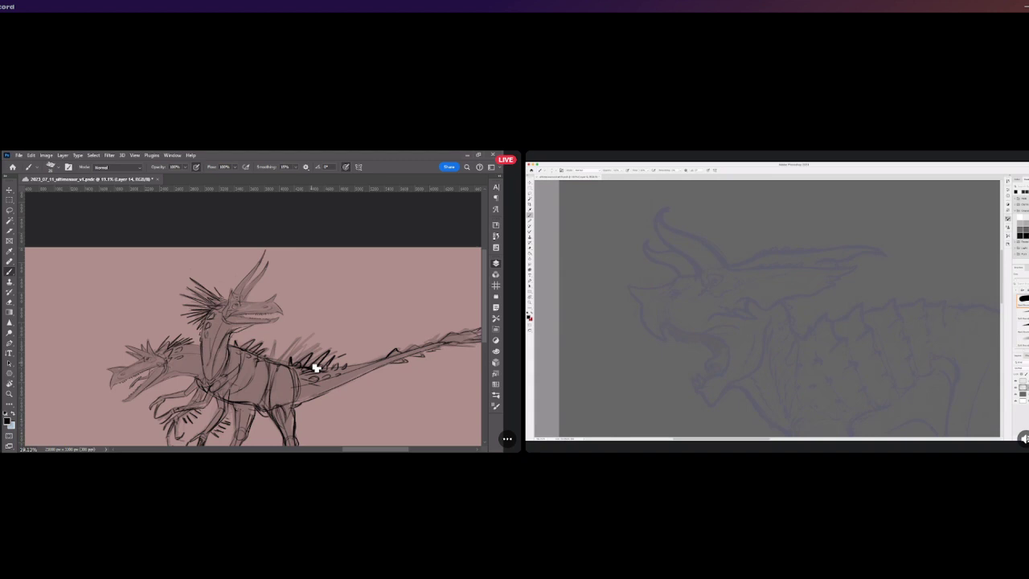
{"action": "scroll", "coordinate": [310, 356], "scroll_direction": "down", "scroll_amount": 3, "text": "alt"}
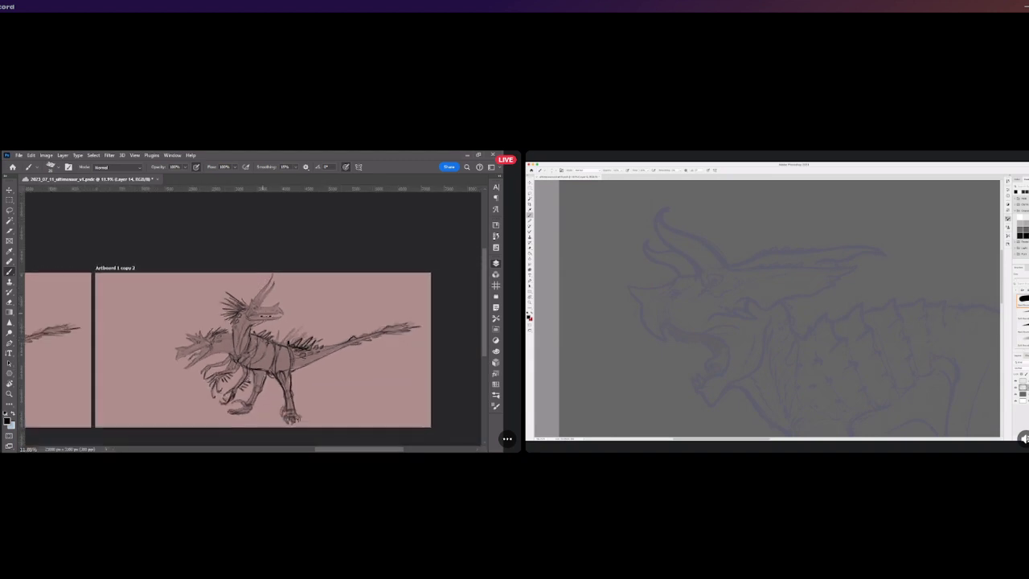
{"action": "scroll", "coordinate": [288, 320], "scroll_direction": "up", "scroll_amount": 2, "text": "alt"}
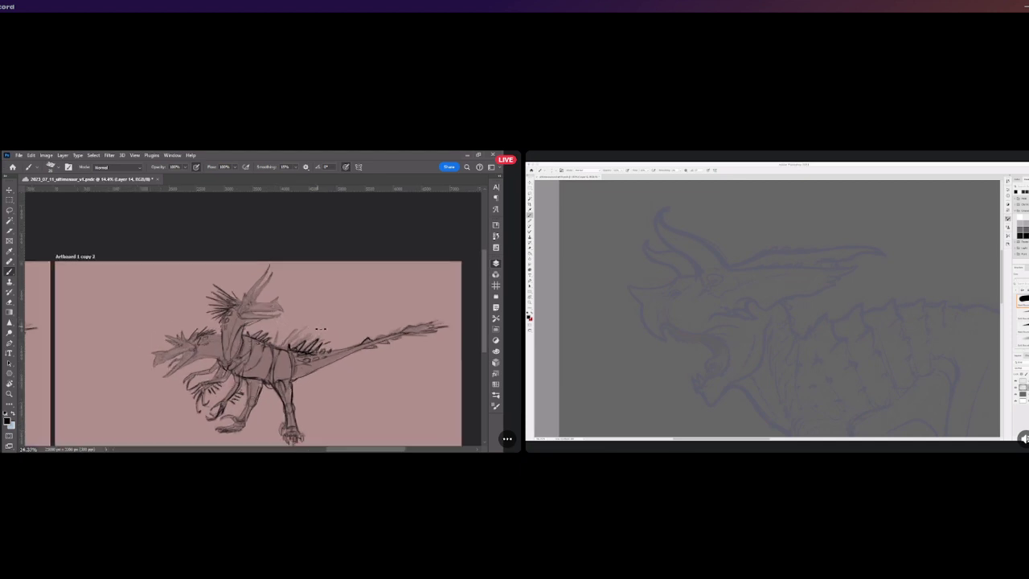
{"action": "scroll", "coordinate": [287, 320], "scroll_direction": "up", "scroll_amount": 2, "text": "alt"}
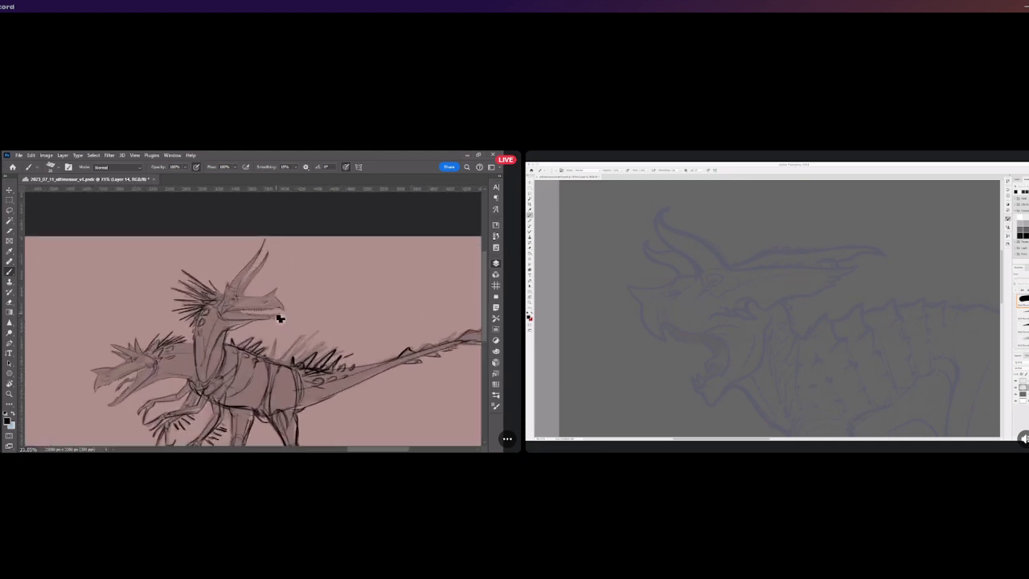
{"action": "scroll", "coordinate": [273, 317], "scroll_direction": "down", "scroll_amount": 2, "text": "alt"}
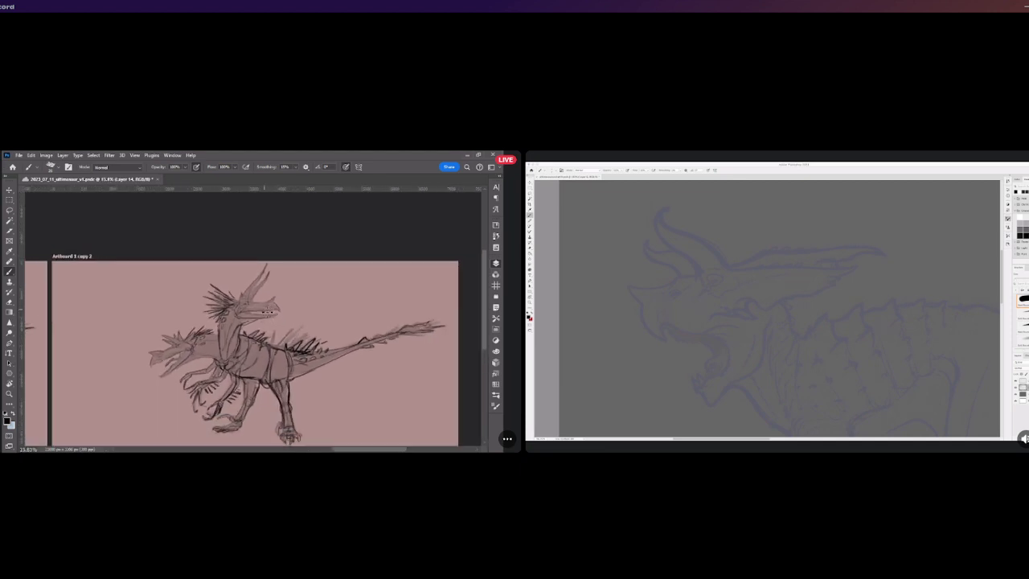
{"action": "scroll", "coordinate": [266, 312], "scroll_direction": "up", "scroll_amount": 1, "text": "alt"}
{"action": "scroll", "coordinate": [261, 313], "scroll_direction": "up", "scroll_amount": 3, "text": "alt"}
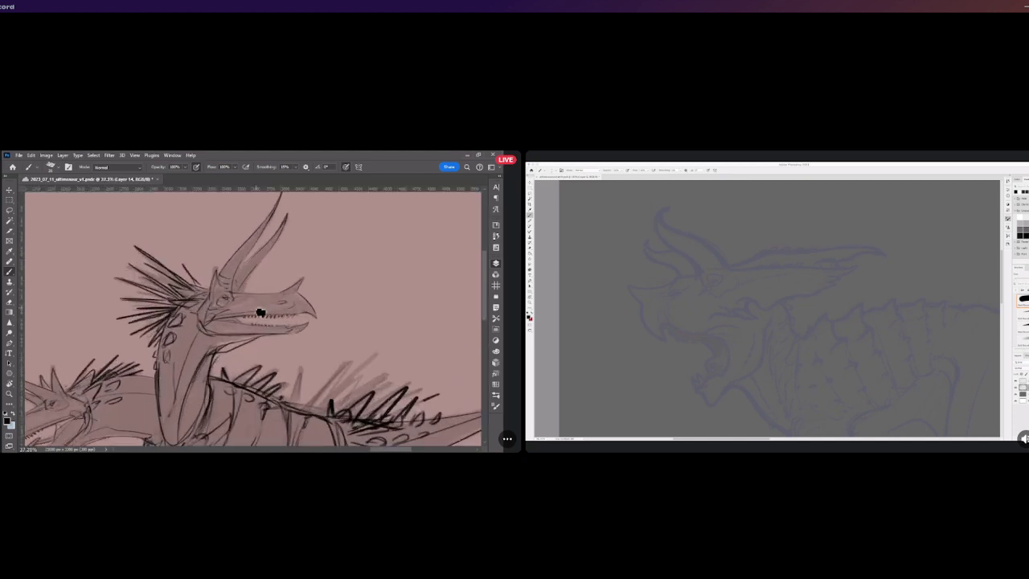
{"action": "scroll", "coordinate": [261, 315], "scroll_direction": "down", "scroll_amount": 2, "text": "alt"}
{"action": "scroll", "coordinate": [273, 241], "scroll_direction": "up", "scroll_amount": 3, "text": "alt"}
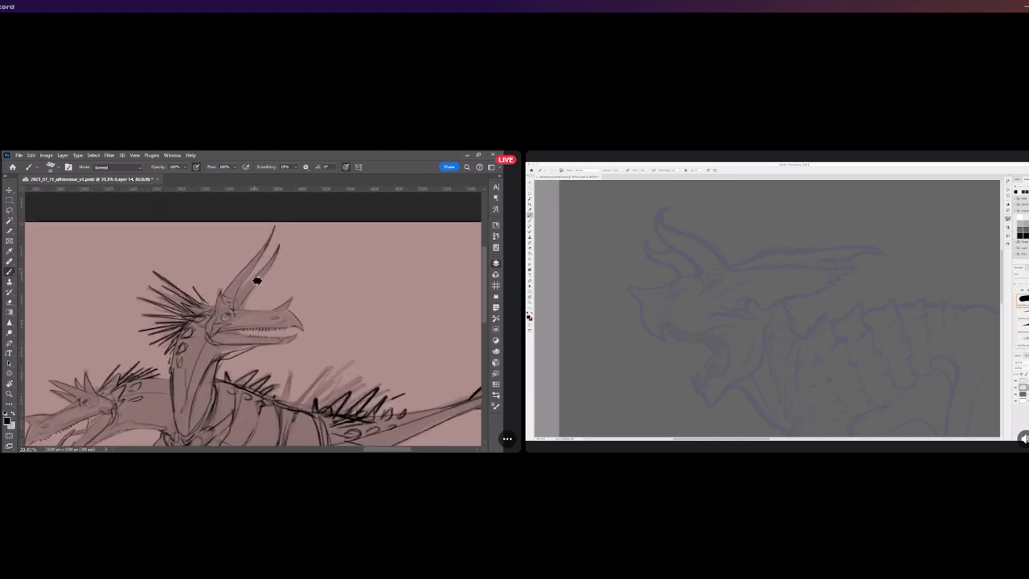
{"action": "scroll", "coordinate": [255, 284], "scroll_direction": "down", "scroll_amount": 3, "text": "alt"}
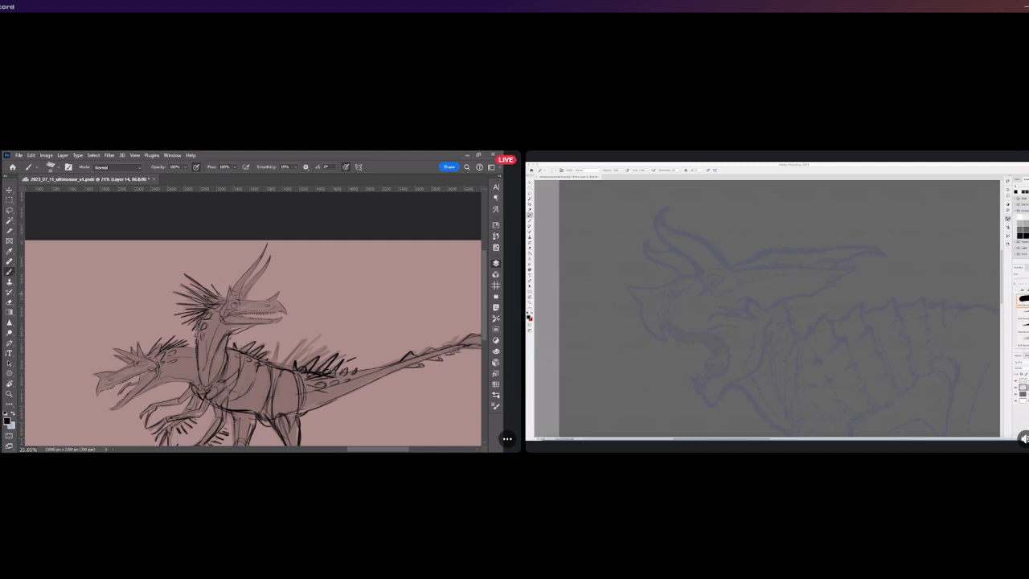
{"action": "scroll", "coordinate": [305, 273], "scroll_direction": "down", "scroll_amount": 10}
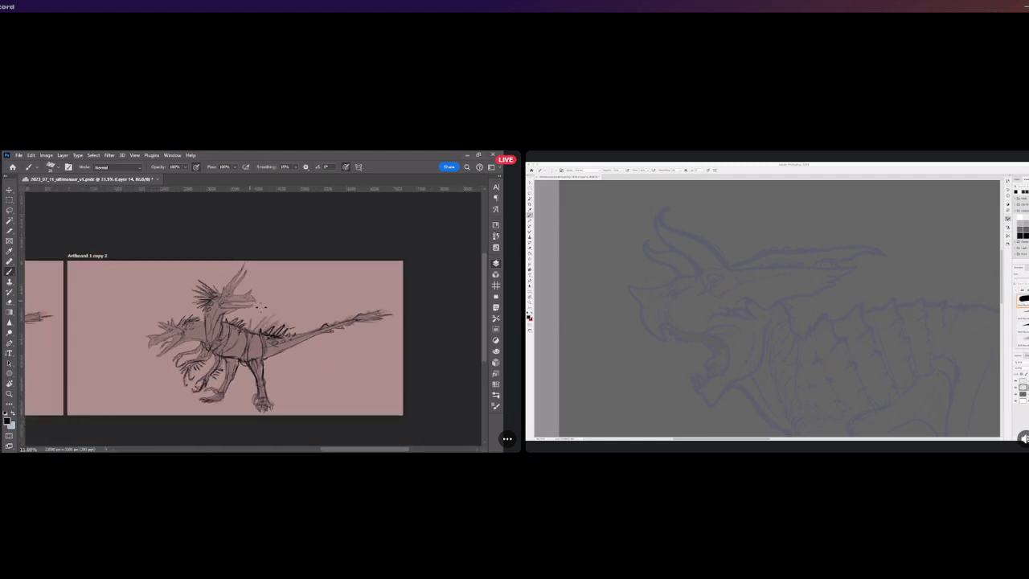
{"action": "scroll", "coordinate": [314, 439], "scroll_direction": "up", "scroll_amount": 5}
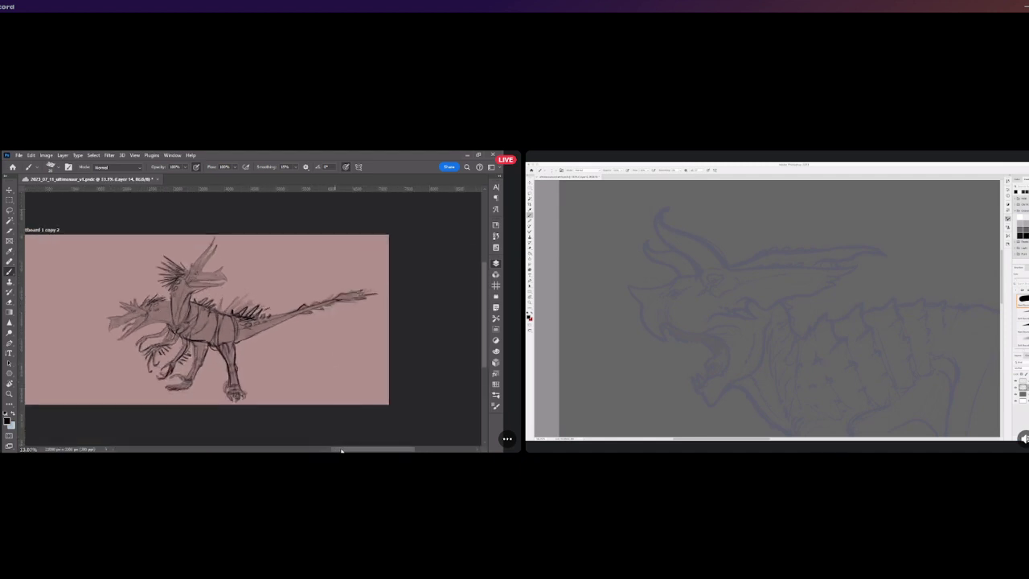
Examine the overall pose of the two-headed dinosaur on Artboard 1 copy 2, including its body, legs and tail
{"action": "scroll", "coordinate": [342, 451], "scroll_direction": "up", "scroll_amount": 1}
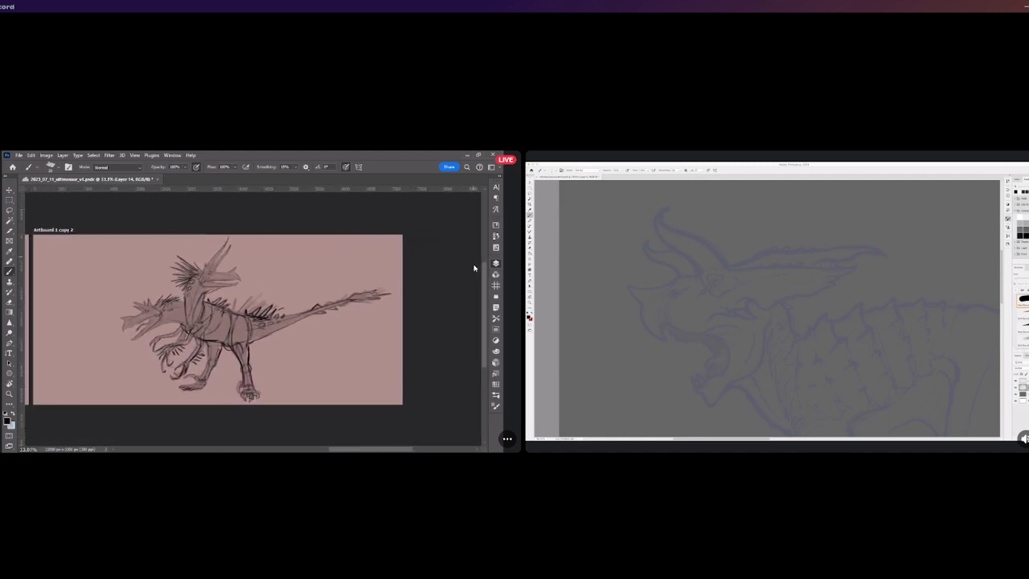
{"action": "scroll", "coordinate": [305, 285], "scroll_direction": "up", "scroll_amount": 2}
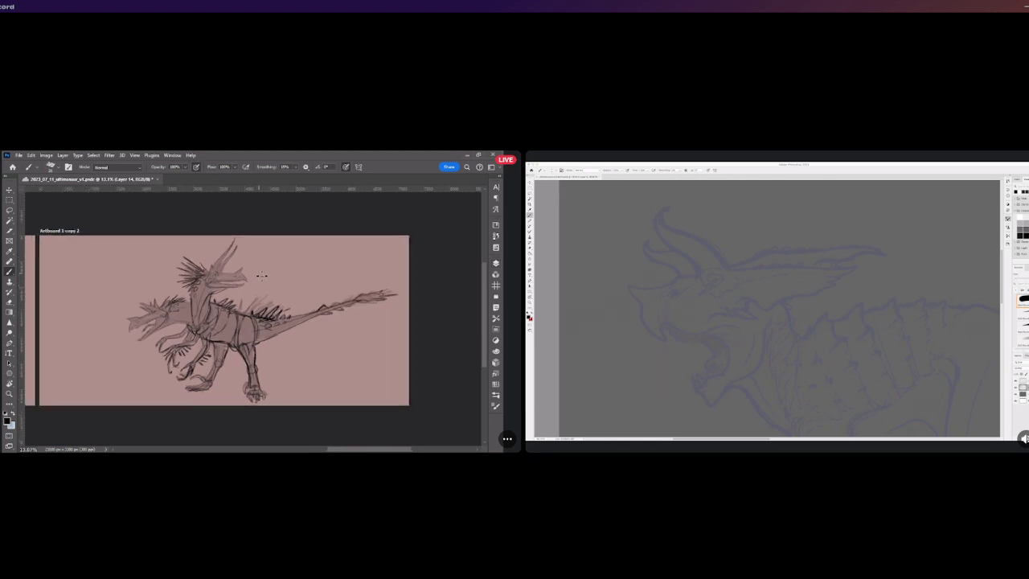
{"action": "scroll", "coordinate": [281, 286], "scroll_direction": "down", "scroll_amount": 1}
{"action": "scroll", "coordinate": [258, 288], "scroll_direction": "up", "scroll_amount": 1}
{"action": "scroll", "coordinate": [258, 288], "scroll_direction": "up", "scroll_amount": 1}
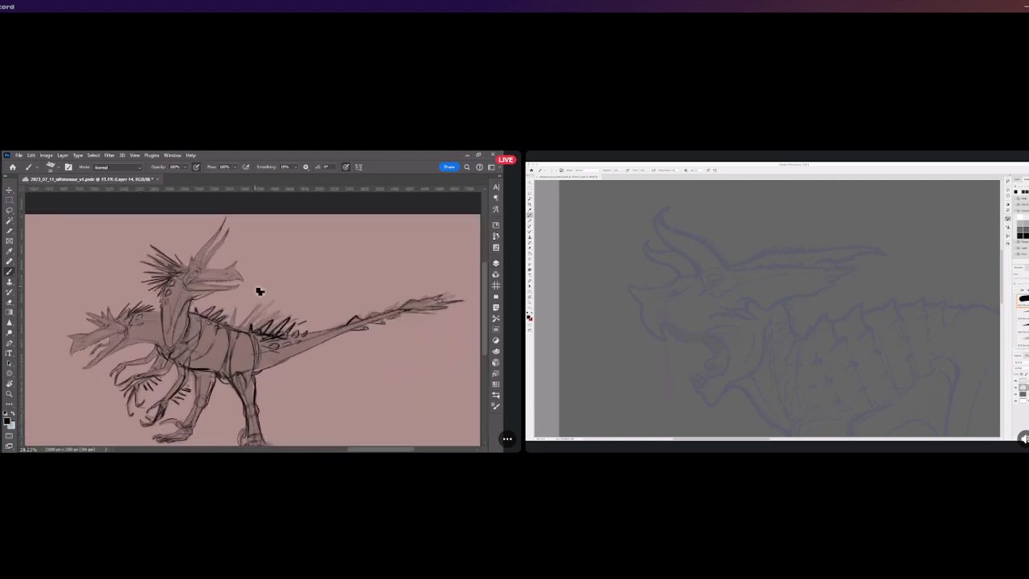
{"action": "scroll", "coordinate": [259, 293], "scroll_direction": "down", "scroll_amount": 1}
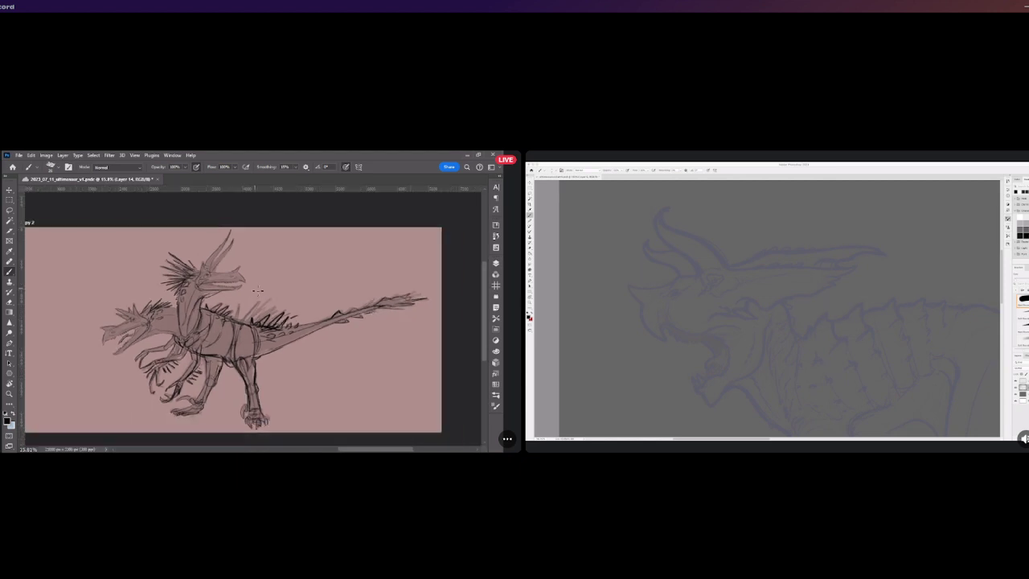
{"action": "scroll", "coordinate": [256, 291], "scroll_direction": "up", "scroll_amount": 1}
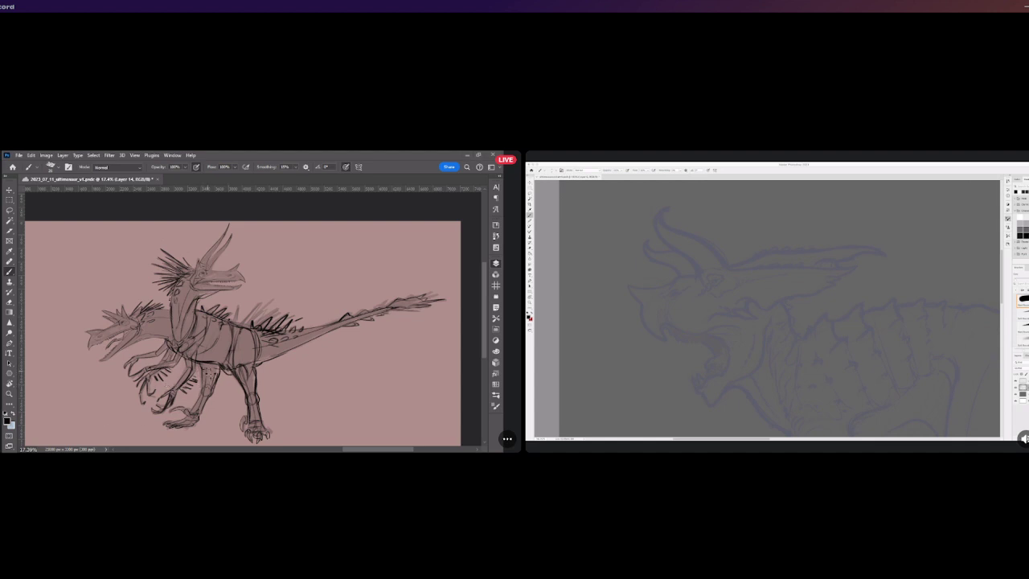
{"action": "scroll", "coordinate": [241, 336], "scroll_direction": "down", "scroll_amount": 2}
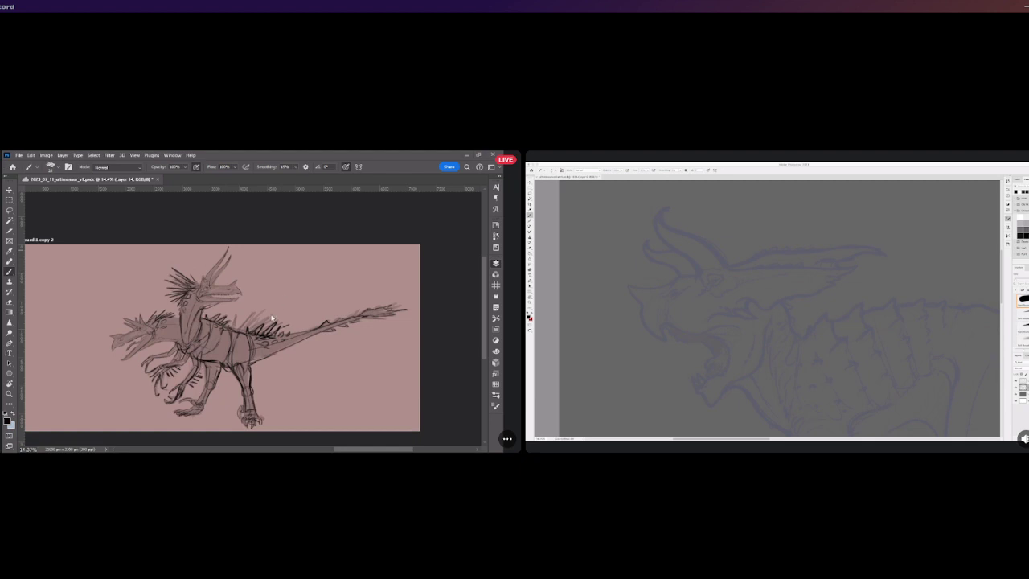
{"action": "scroll", "coordinate": [241, 335], "scroll_direction": "up", "scroll_amount": 1}
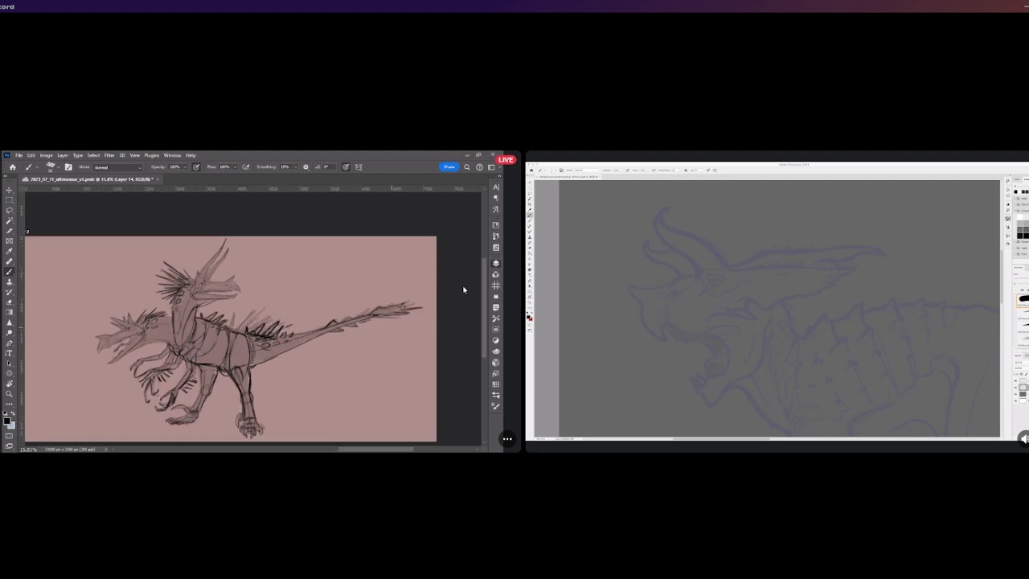
Fade the rough sketch into a light underdrawing and draw the raised head's eye in fine dark lines on a new layer
{"action": "key", "text": "ctrl+z"}
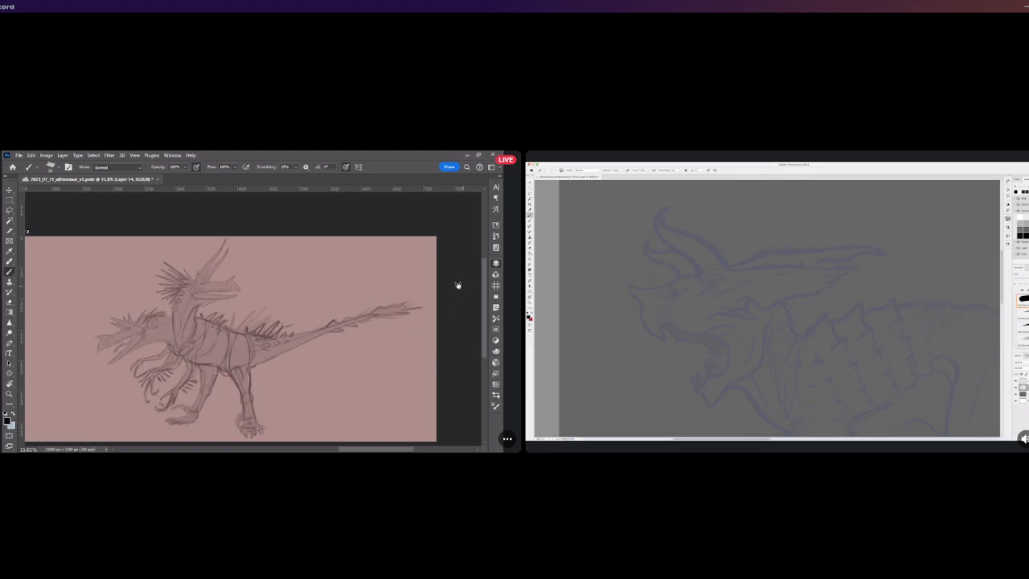
{"action": "key", "text": "ctrl+z"}
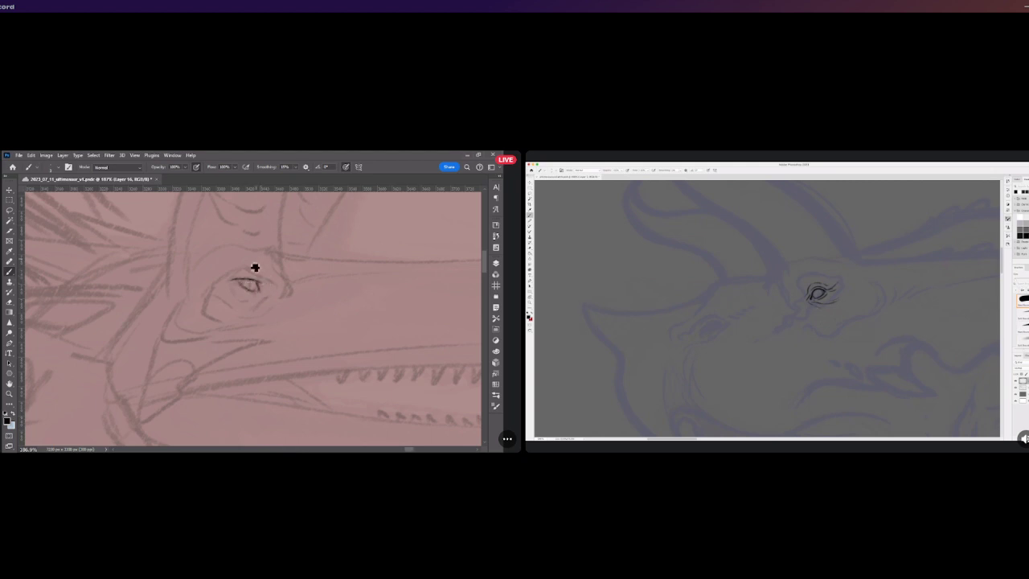
{"action": "left_click_drag", "start_coordinate": [256, 288], "coordinate": [262, 282]}
{"action": "left_click_drag", "start_coordinate": [235, 281], "coordinate": [260, 284]}
{"action": "left_click_drag", "start_coordinate": [250, 285], "coordinate": [247, 288]}
Draw the upper lid line and the creased brow ridge in front of the raised head's eye
{"action": "left_click_drag", "start_coordinate": [287, 295], "coordinate": [281, 255]}
{"action": "left_click_drag", "start_coordinate": [235, 279], "coordinate": [260, 275]}
{"action": "key", "text": "ctrl+z"}
{"action": "mouse_move", "coordinate": [239, 269]}
{"action": "left_mouse_down"}
{"action": "mouse_move", "coordinate": [282, 295]}
{"action": "mouse_move", "coordinate": [285, 257]}
{"action": "left_mouse_up"}
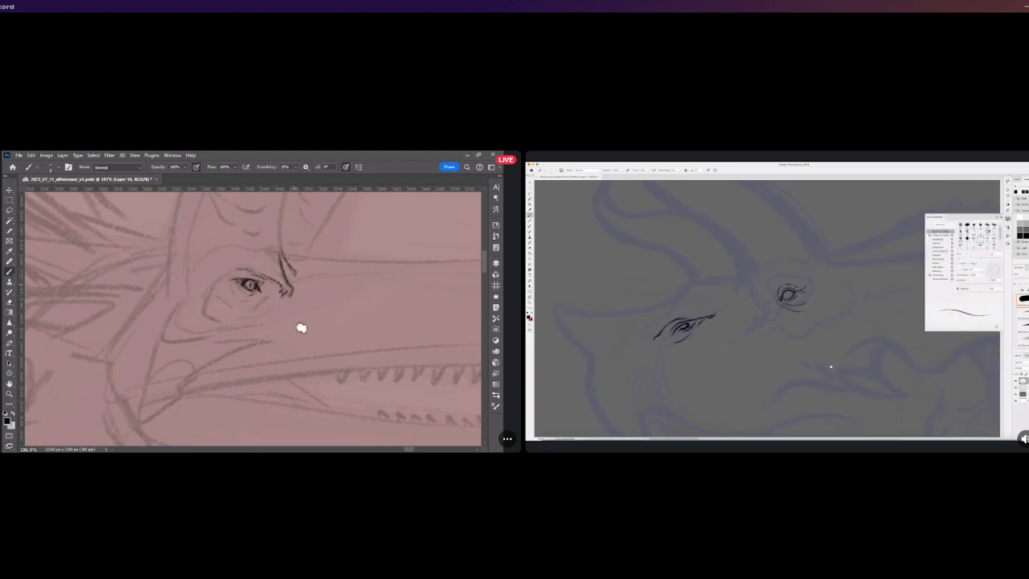
{"action": "key", "text": "ctrl+z"}
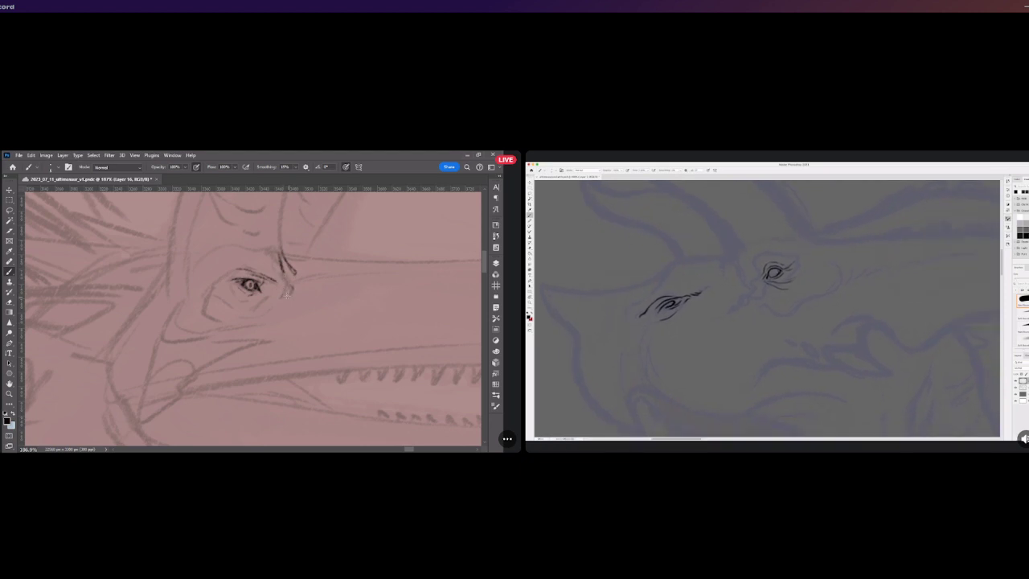
{"action": "mouse_move", "coordinate": [284, 266]}
{"action": "left_mouse_down"}
{"action": "mouse_move", "coordinate": [294, 289]}
{"action": "mouse_move", "coordinate": [281, 290]}
{"action": "mouse_move", "coordinate": [299, 281]}
{"action": "left_mouse_up"}
Draw the top contour of the raised head's snout from the brow past the nose horn's base to the beak
{"action": "scroll", "coordinate": [267, 351], "scroll_direction": "down", "scroll_amount": 3}
{"action": "scroll", "coordinate": [346, 287], "scroll_direction": "up", "scroll_amount": 1}
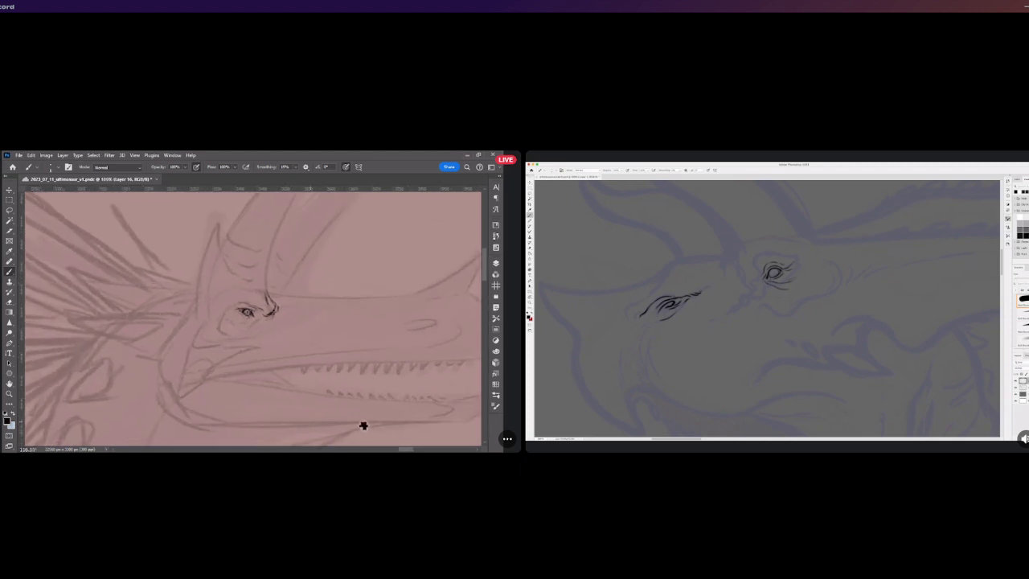
{"action": "scroll", "coordinate": [403, 452], "scroll_direction": "right", "scroll_amount": 5}
{"action": "scroll", "coordinate": [372, 410], "scroll_direction": "left", "scroll_amount": 3}
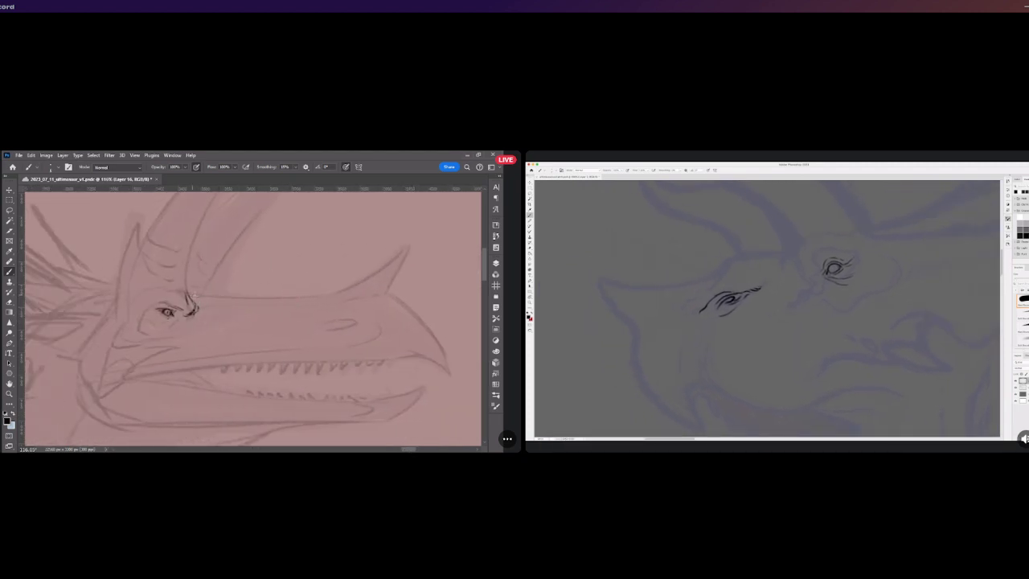
{"action": "mouse_move", "coordinate": [191, 295]}
{"action": "left_mouse_down"}
{"action": "mouse_move", "coordinate": [287, 304]}
{"action": "mouse_move", "coordinate": [244, 306]}
{"action": "mouse_move", "coordinate": [329, 296]}
{"action": "left_mouse_up"}
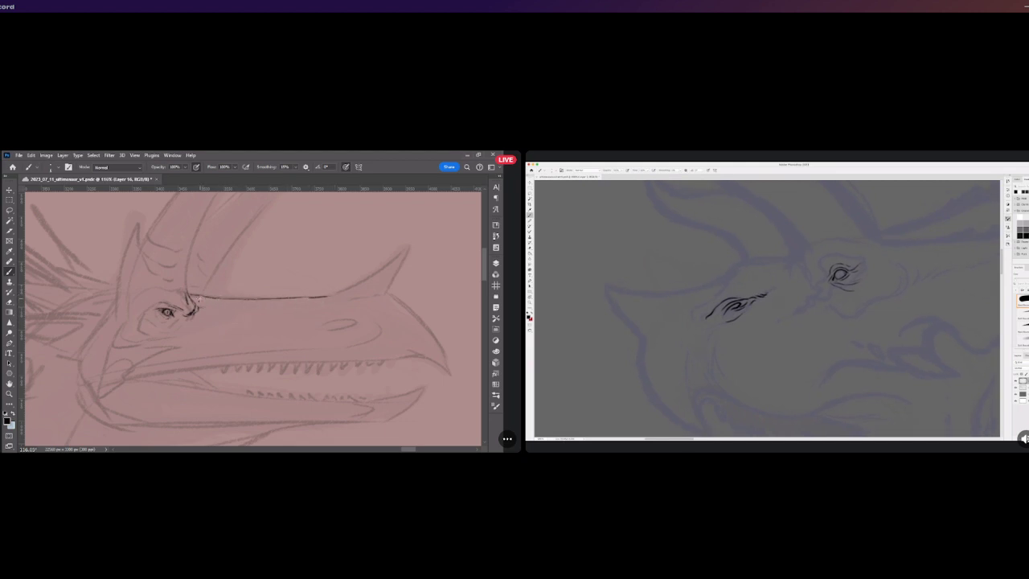
{"action": "mouse_move", "coordinate": [205, 308]}
{"action": "left_mouse_down"}
{"action": "mouse_move", "coordinate": [229, 306]}
{"action": "mouse_move", "coordinate": [210, 306]}
{"action": "mouse_move", "coordinate": [348, 287]}
{"action": "left_mouse_up"}
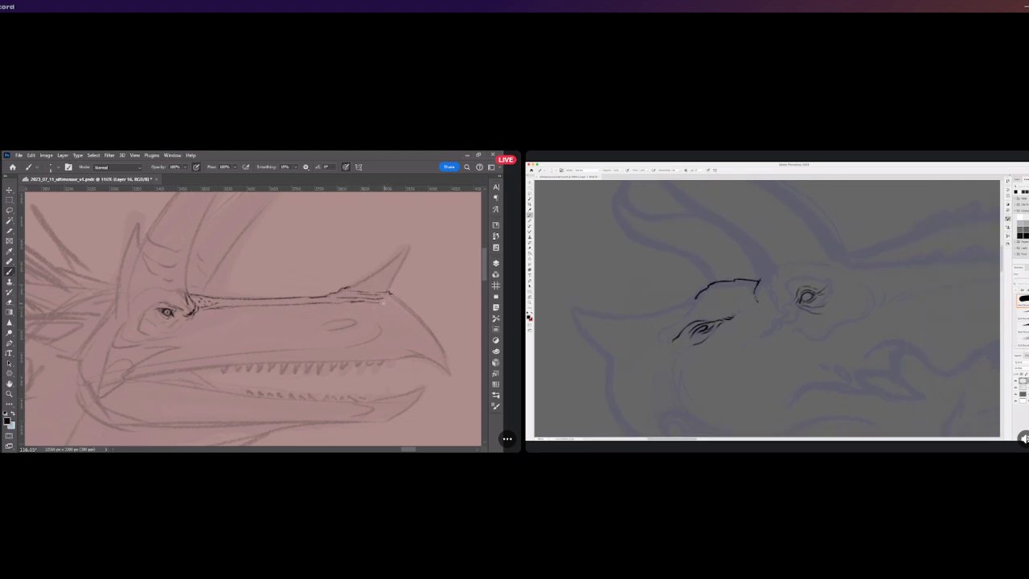
{"action": "left_click_drag", "start_coordinate": [390, 293], "coordinate": [416, 316]}
Compare the partly lined raised head with the darker two-headed dinosaur sketch on the neighbouring artboard
{"action": "scroll", "coordinate": [280, 425], "scroll_direction": "down", "scroll_amount": 2}
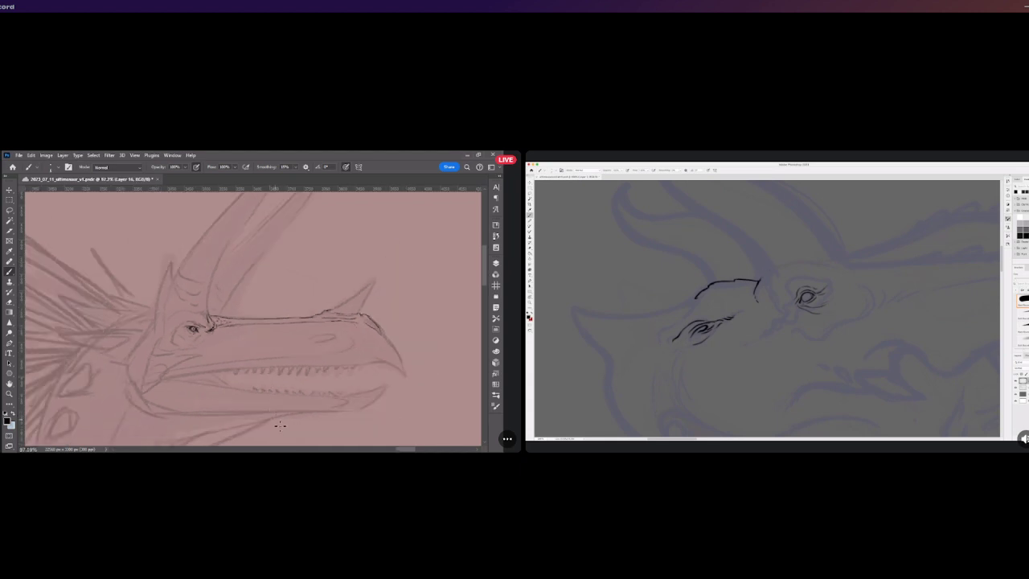
{"action": "scroll", "coordinate": [386, 450], "scroll_direction": "left", "scroll_amount": 5}
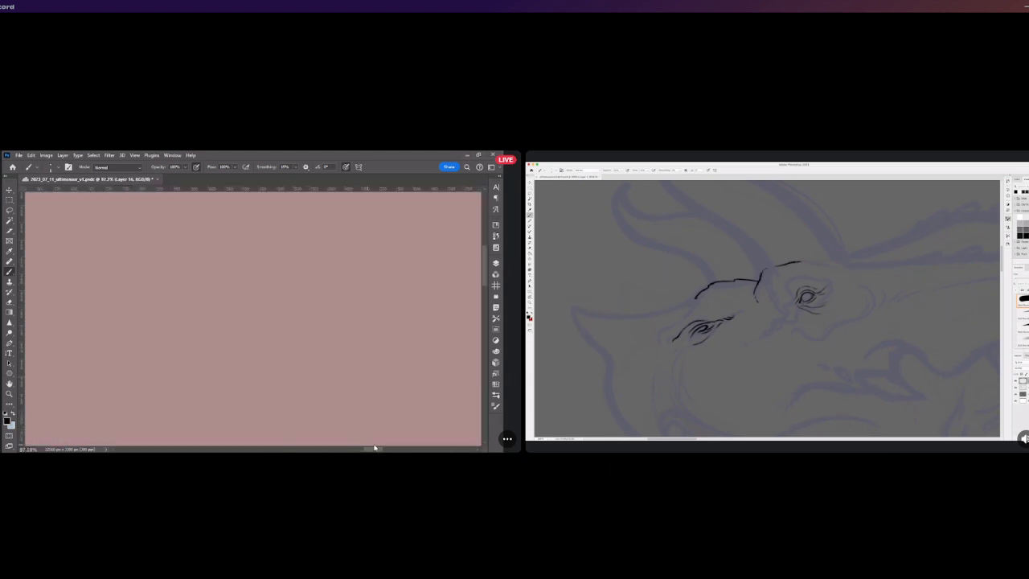
{"action": "scroll", "coordinate": [363, 395], "scroll_direction": "down", "scroll_amount": 5}
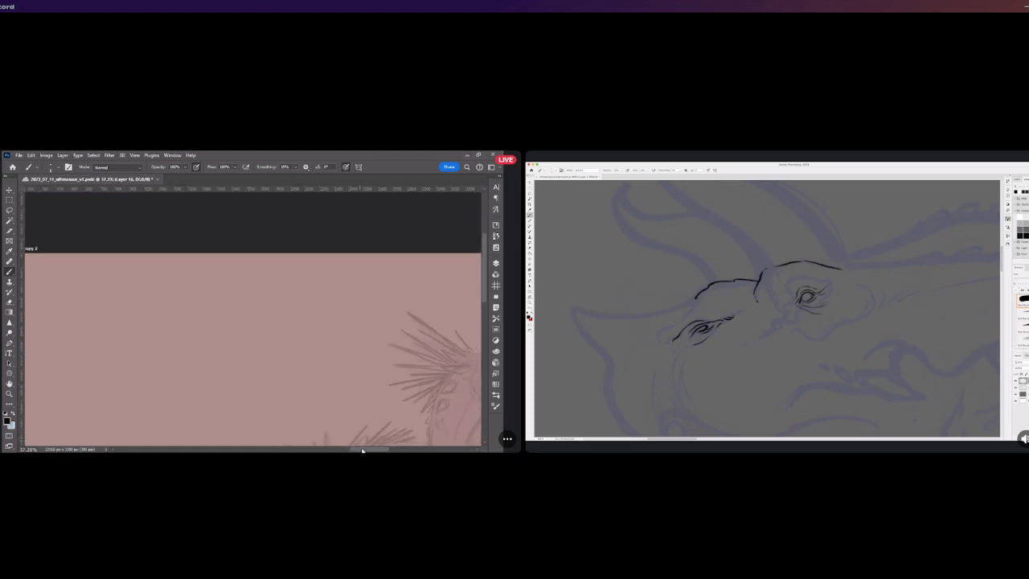
{"action": "scroll", "coordinate": [378, 438], "scroll_direction": "up", "scroll_amount": 3}
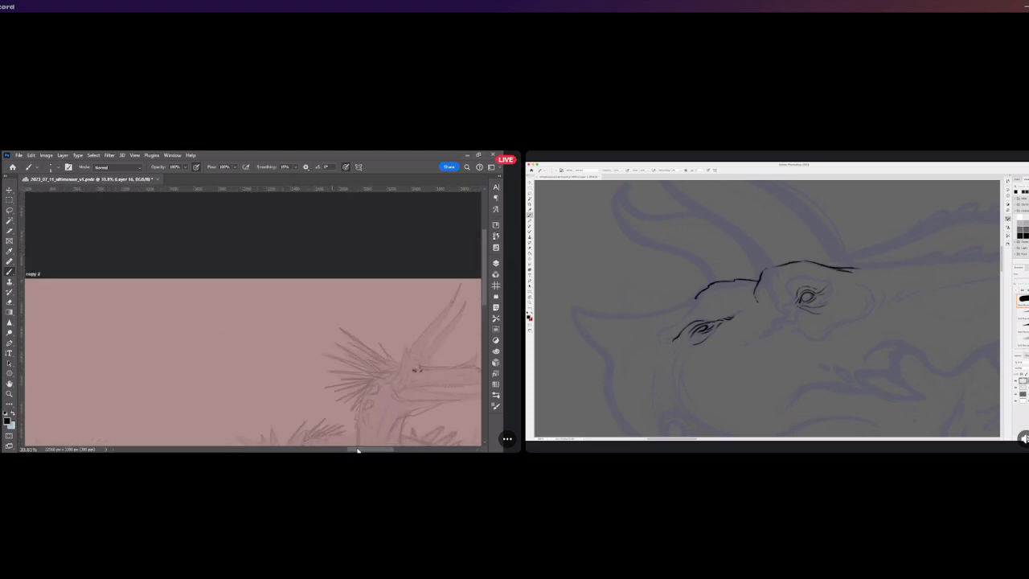
{"action": "scroll", "coordinate": [351, 434], "scroll_direction": "down", "scroll_amount": 3}
{"action": "scroll", "coordinate": [282, 415], "scroll_direction": "up", "scroll_amount": 2}
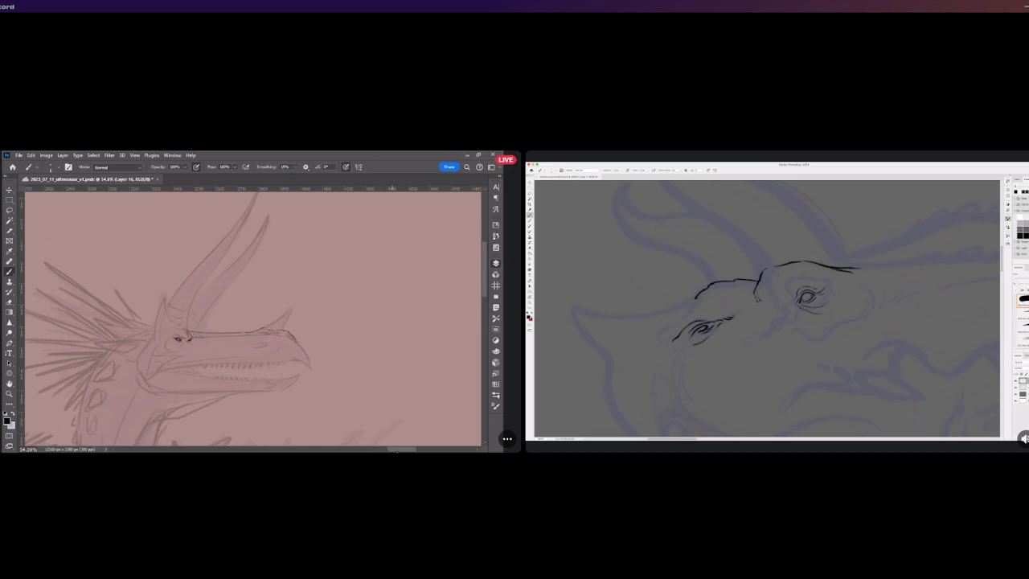
{"action": "left_click_drag", "start_coordinate": [397, 452], "coordinate": [219, 452]}
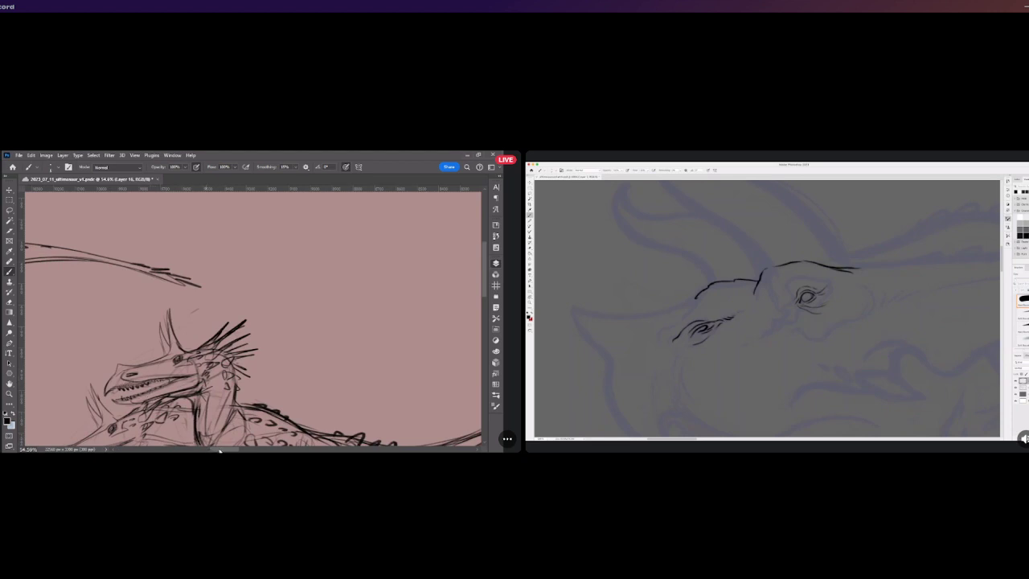
{"action": "left_click_drag", "start_coordinate": [220, 452], "coordinate": [394, 452]}
{"action": "scroll", "coordinate": [299, 374], "scroll_direction": "up", "scroll_amount": 2}
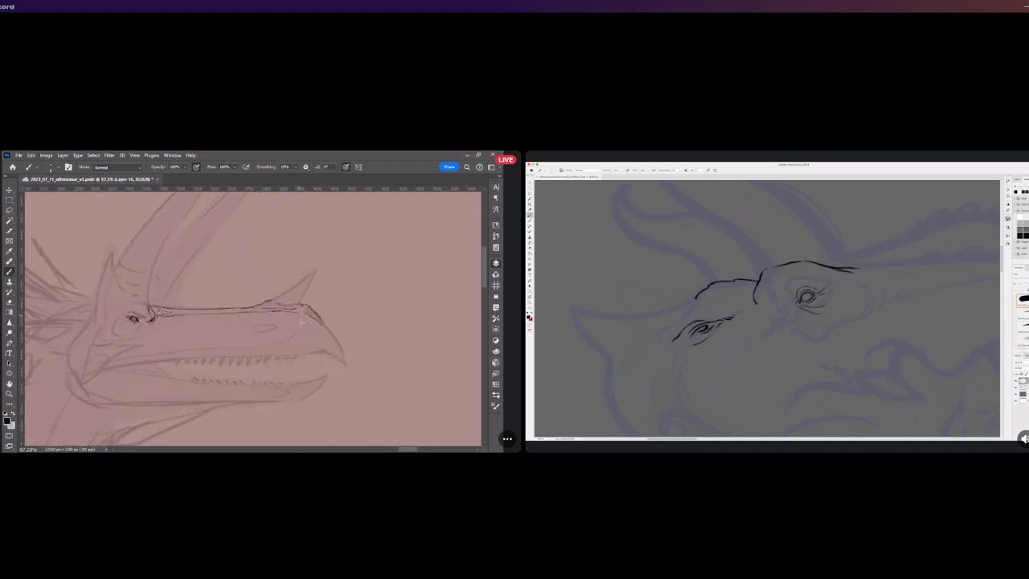
Draw the beak's inner edge and its hooked tip at the front of the raised head's upper jaw
{"action": "left_click_drag", "start_coordinate": [305, 314], "coordinate": [302, 336]}
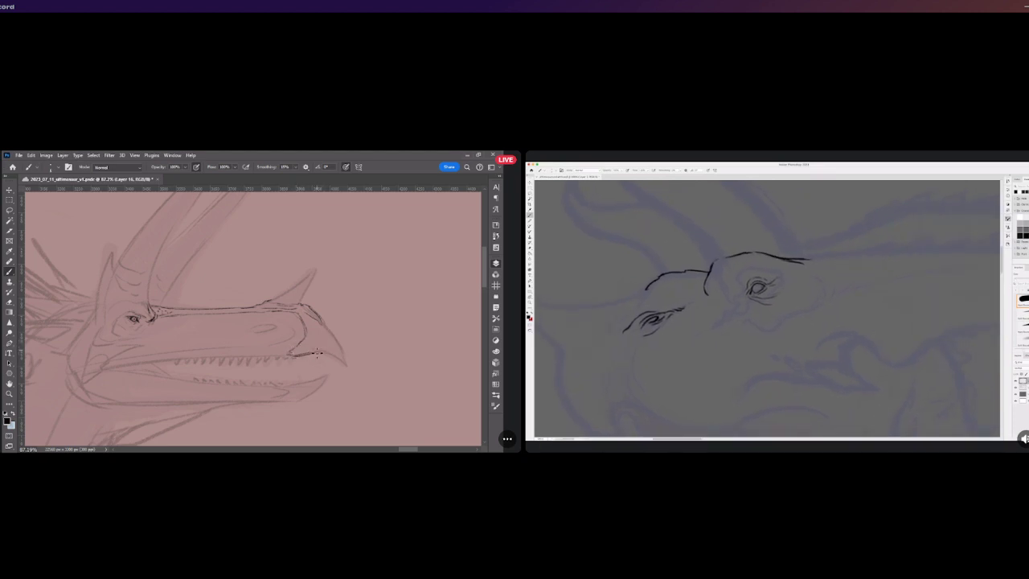
{"action": "left_click_drag", "start_coordinate": [305, 354], "coordinate": [322, 346]}
{"action": "left_click_drag", "start_coordinate": [341, 352], "coordinate": [350, 376]}
{"action": "left_click_drag", "start_coordinate": [320, 319], "coordinate": [350, 371]}
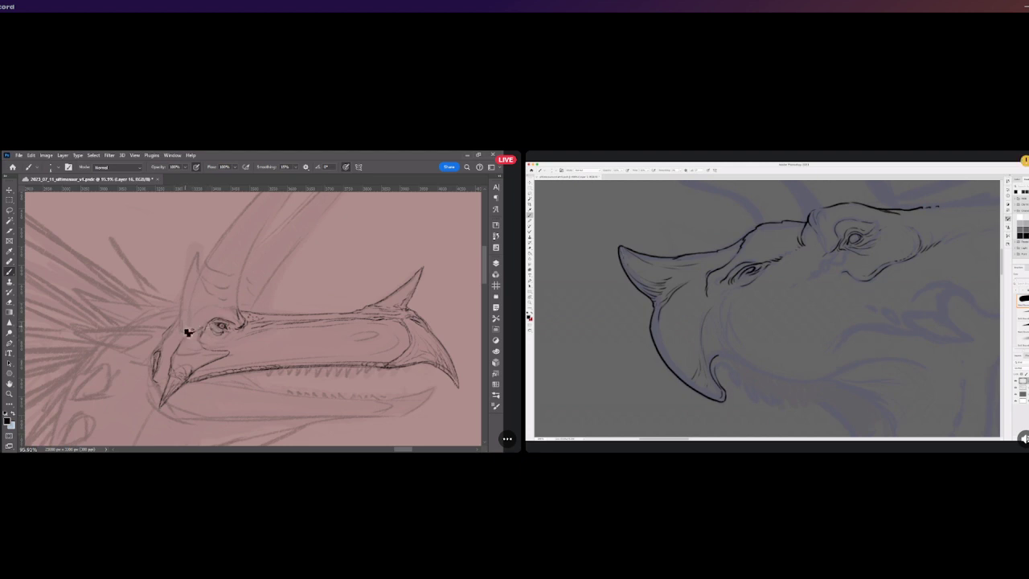
Outline the short upright horn behind the raised head's eye and add ridge lines along it
{"action": "left_click_drag", "start_coordinate": [179, 327], "coordinate": [202, 264]}
{"action": "scroll", "coordinate": [249, 284], "scroll_direction": "down", "scroll_amount": 2}
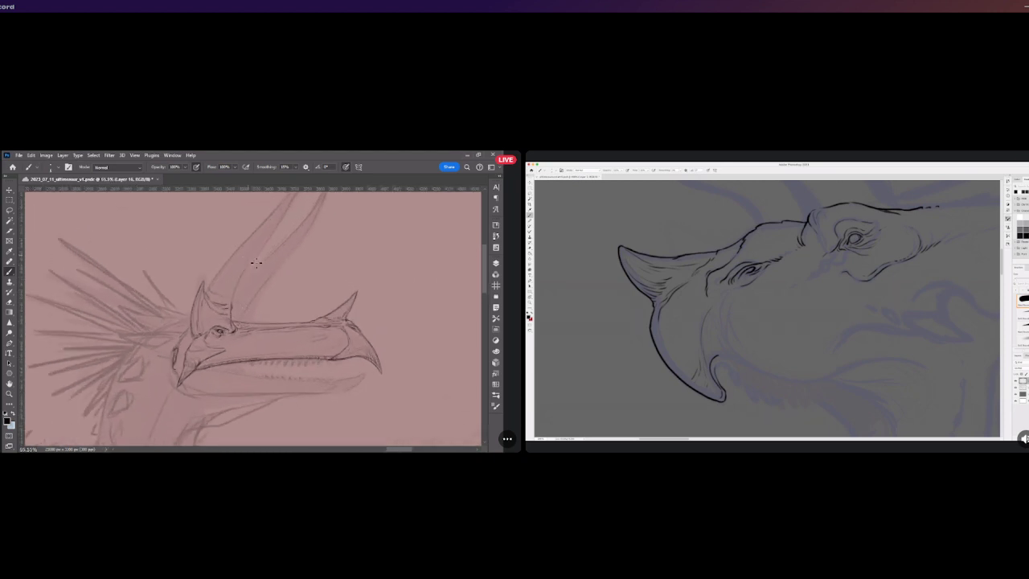
{"action": "scroll", "coordinate": [249, 290], "scroll_direction": "up", "scroll_amount": 3}
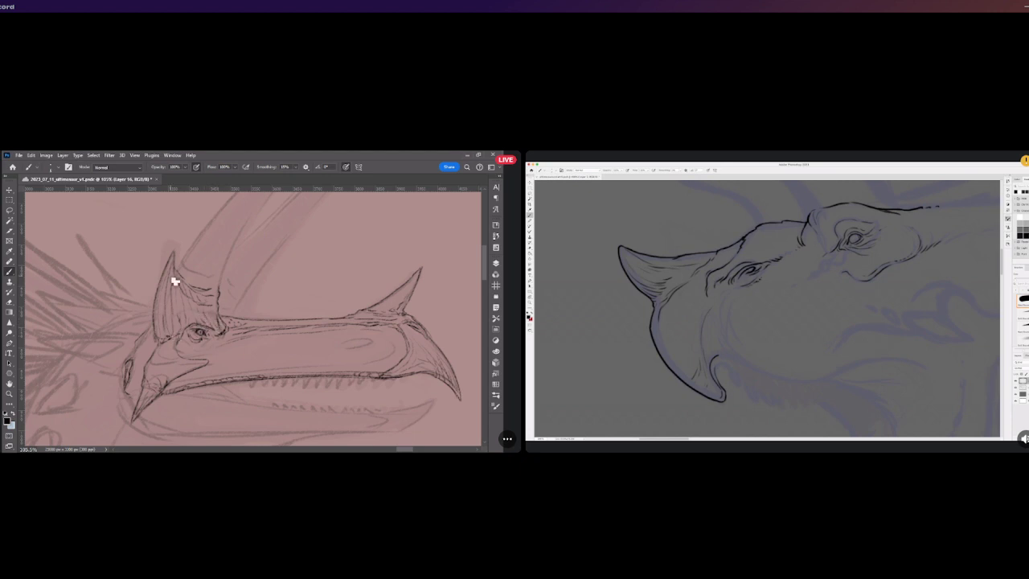
{"action": "scroll", "coordinate": [176, 280], "scroll_direction": "down", "scroll_amount": 3}
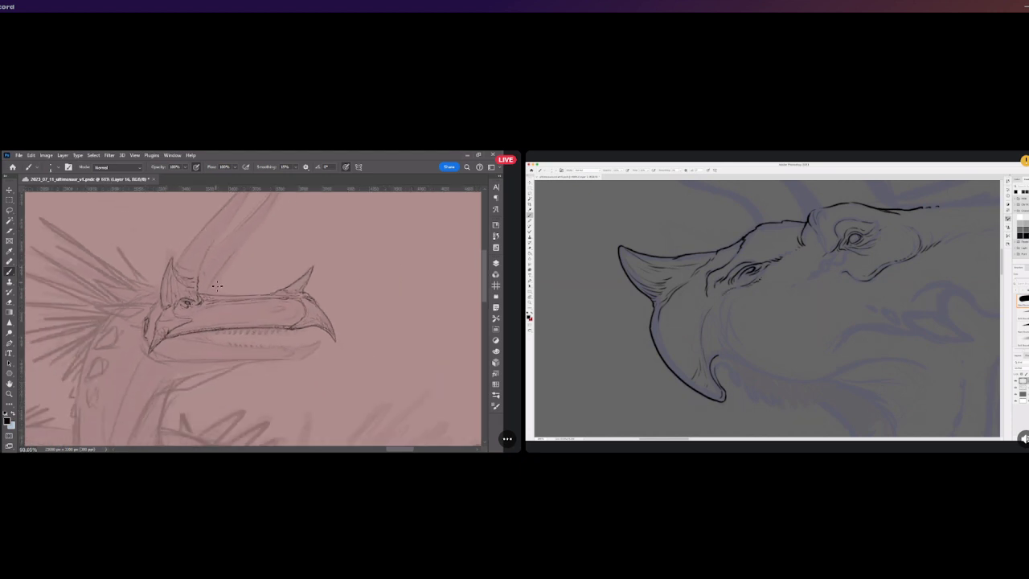
Draw the curved folds around the nasal opening on the front of the raised head's snout
{"action": "scroll", "coordinate": [217, 286], "scroll_direction": "up", "scroll_amount": 4}
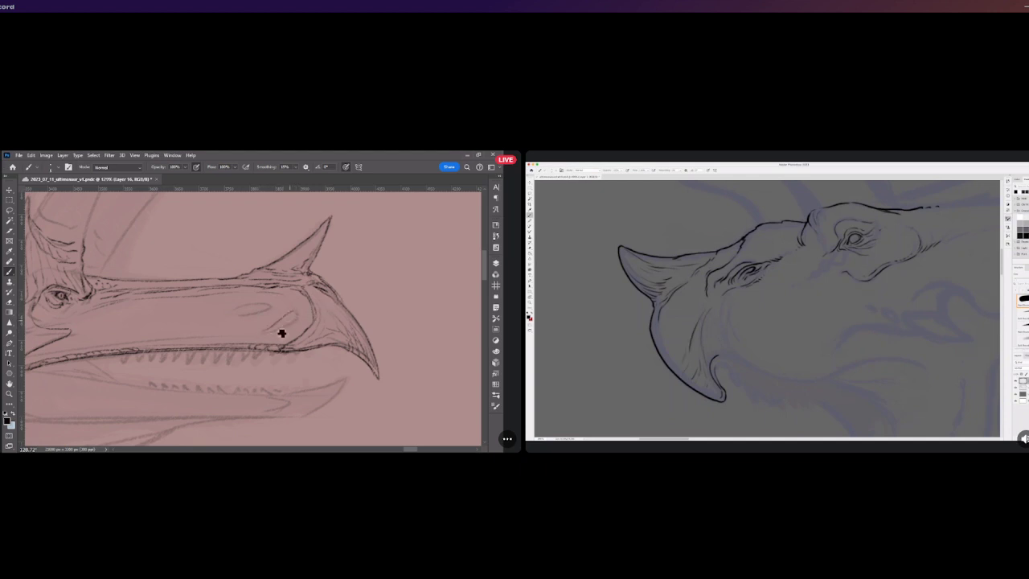
{"action": "left_click_drag", "start_coordinate": [271, 329], "coordinate": [300, 316]}
{"action": "left_click_drag", "start_coordinate": [233, 297], "coordinate": [275, 294]}
Examine the lined upper jaw, eye, horns and beak of the raised head both up close and zoomed out
{"action": "scroll", "coordinate": [150, 259], "scroll_direction": "down", "scroll_amount": 3}
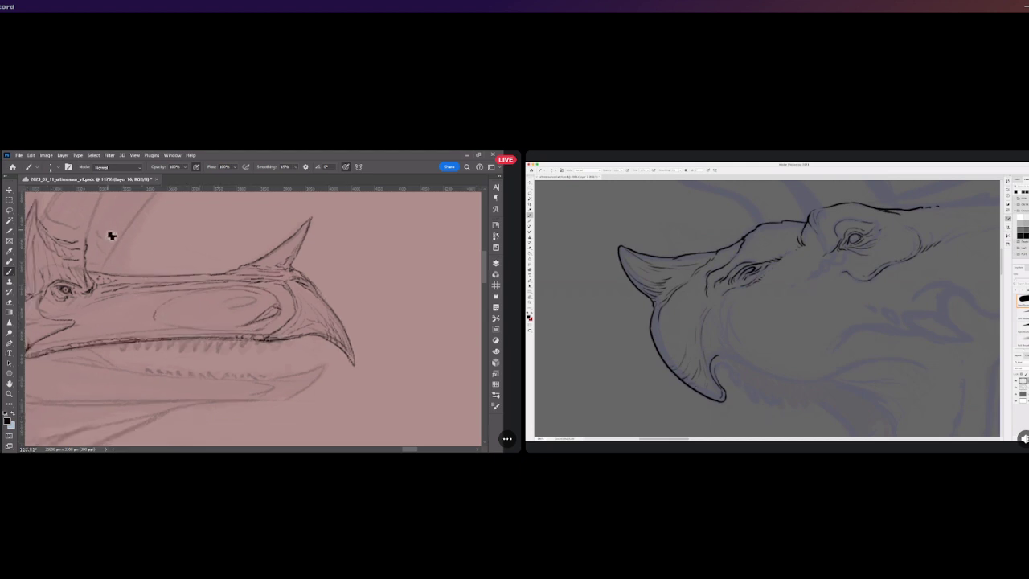
{"action": "scroll", "coordinate": [201, 307], "scroll_direction": "down", "scroll_amount": 1}
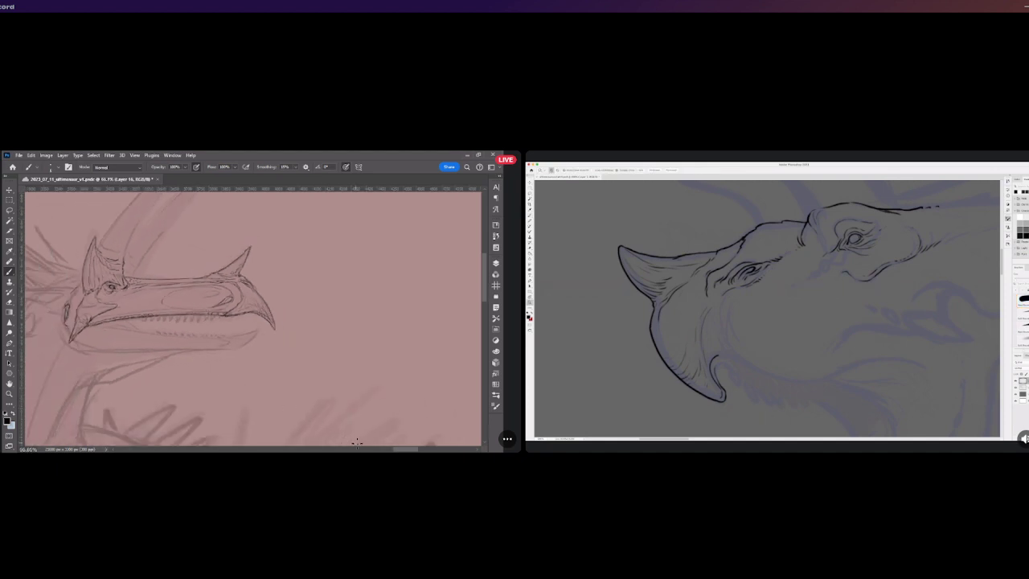
{"action": "scroll", "coordinate": [358, 442], "scroll_direction": "up", "scroll_amount": 2}
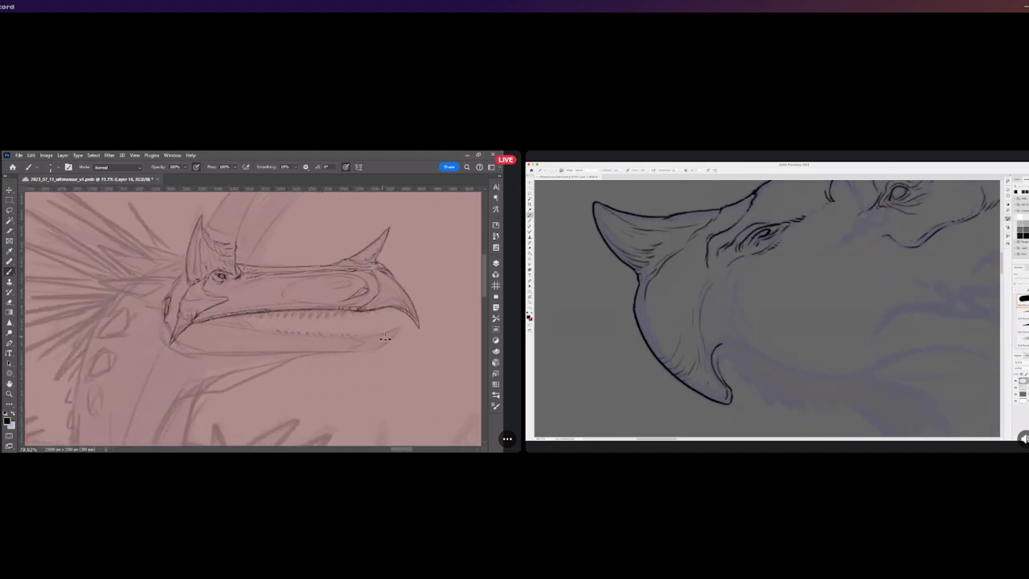
{"action": "scroll", "coordinate": [385, 339], "scroll_direction": "up", "scroll_amount": 2}
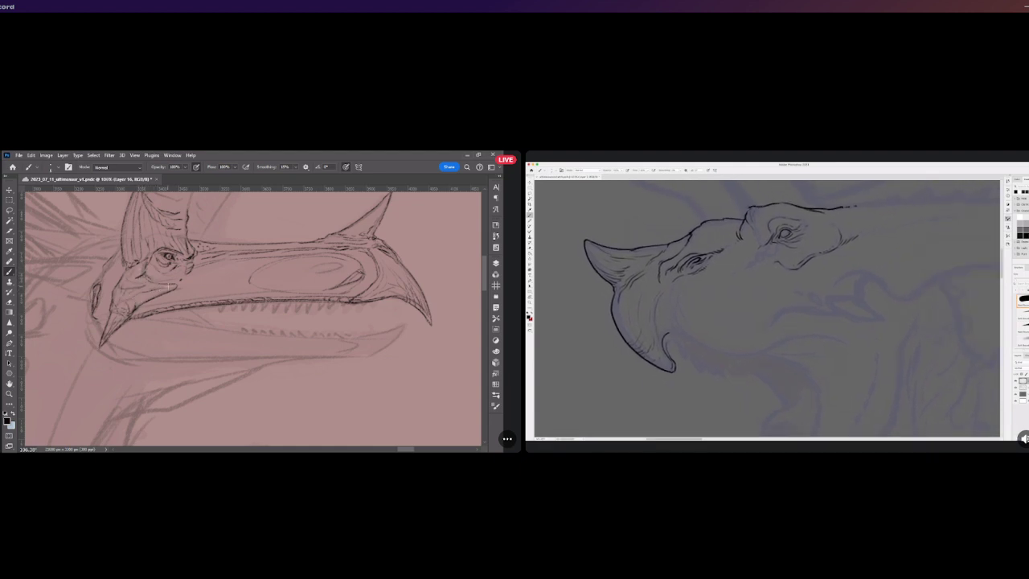
{"action": "scroll", "coordinate": [151, 285], "scroll_direction": "down", "scroll_amount": 6}
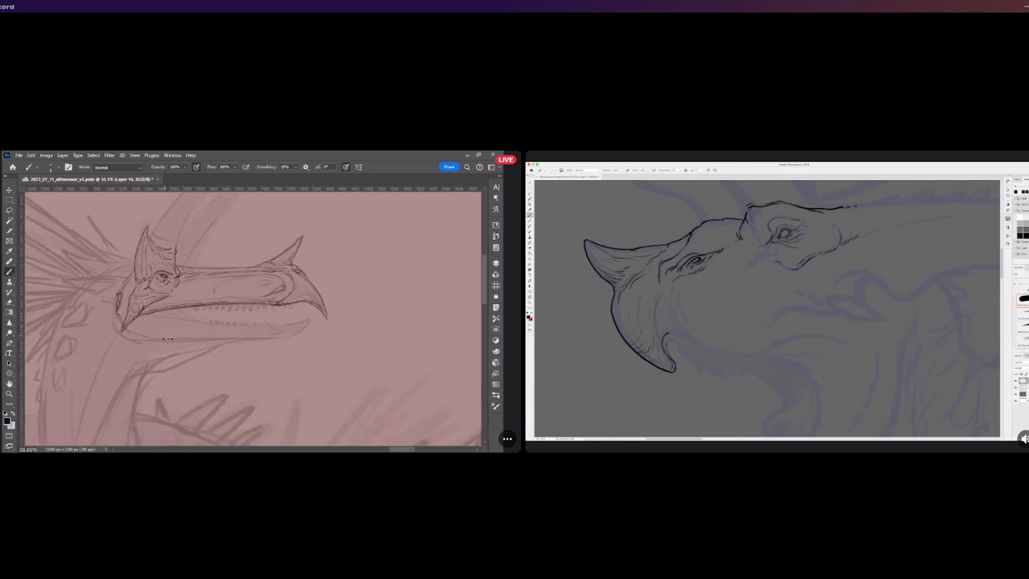
{"action": "scroll", "coordinate": [167, 338], "scroll_direction": "down", "scroll_amount": 2}
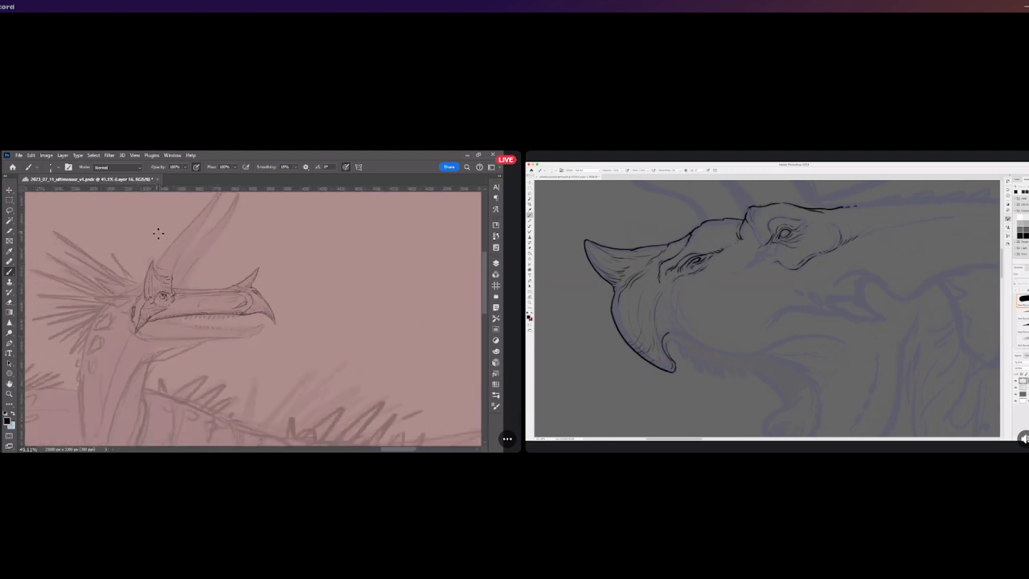
{"action": "scroll", "coordinate": [159, 233], "scroll_direction": "up", "scroll_amount": 2}
{"action": "scroll", "coordinate": [187, 277], "scroll_direction": "up", "scroll_amount": 3}
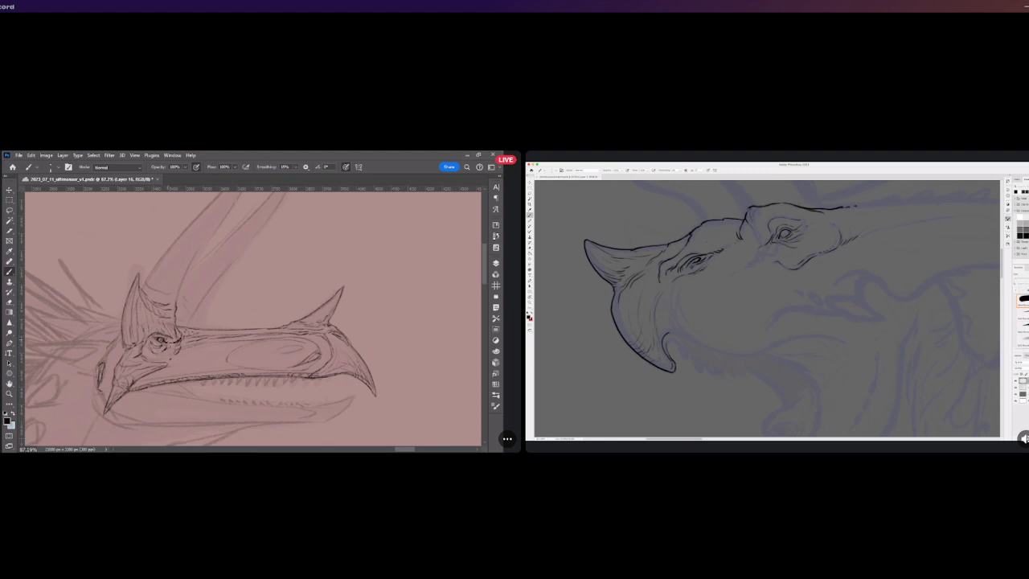
Examine the raised head's line art against its long horns and the rest of the creature sketch at several magnifications
{"action": "scroll", "coordinate": [190, 346], "scroll_direction": "down", "scroll_amount": 2}
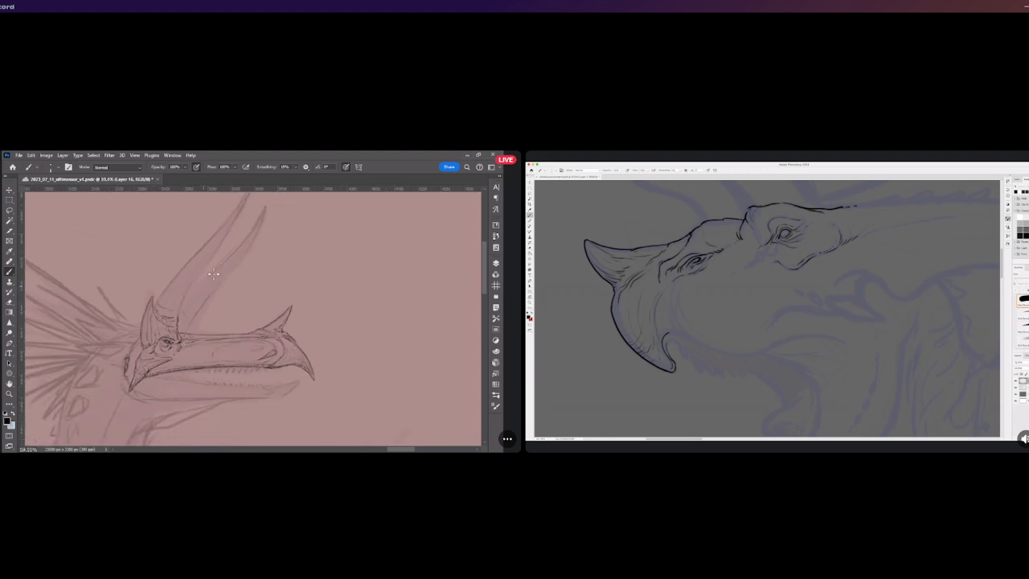
{"action": "scroll", "coordinate": [215, 265], "scroll_direction": "up", "scroll_amount": 2}
{"action": "scroll", "coordinate": [212, 293], "scroll_direction": "down", "scroll_amount": 1}
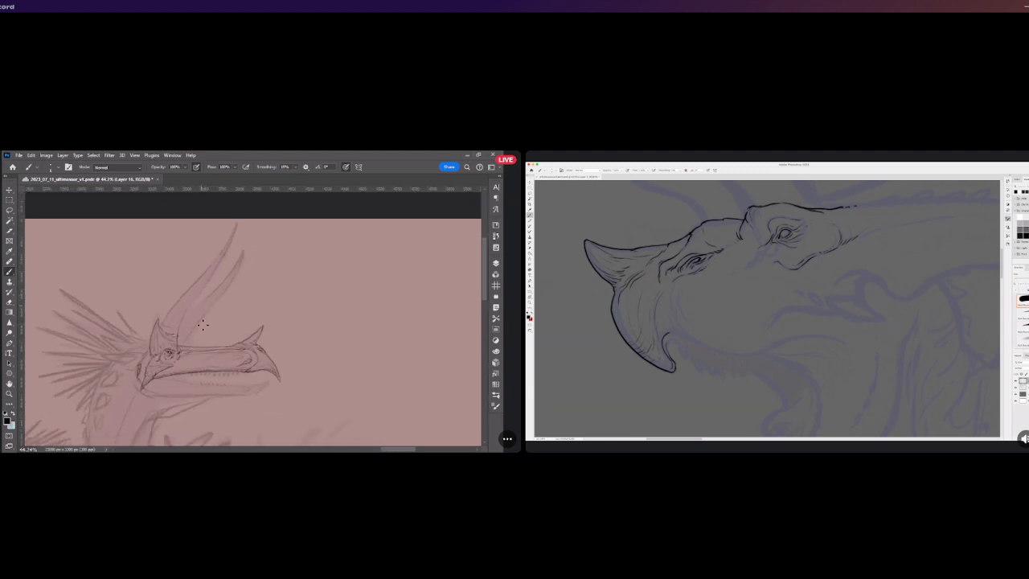
{"action": "scroll", "coordinate": [205, 337], "scroll_direction": "up", "scroll_amount": 3}
{"action": "scroll", "coordinate": [207, 384], "scroll_direction": "up", "scroll_amount": 1}
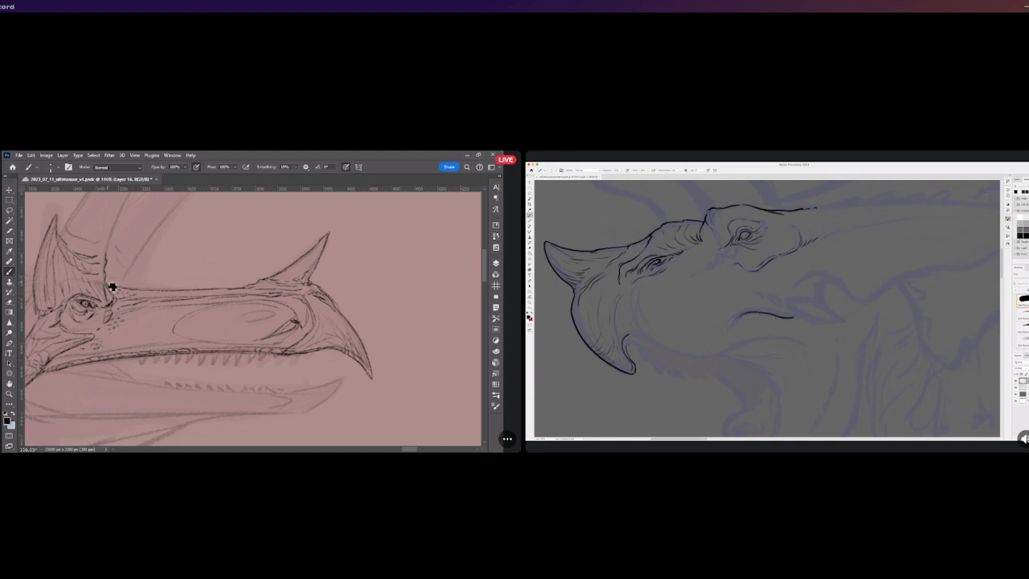
{"action": "scroll", "coordinate": [121, 285], "scroll_direction": "down", "scroll_amount": 3}
{"action": "scroll", "coordinate": [121, 285], "scroll_direction": "down", "scroll_amount": 3}
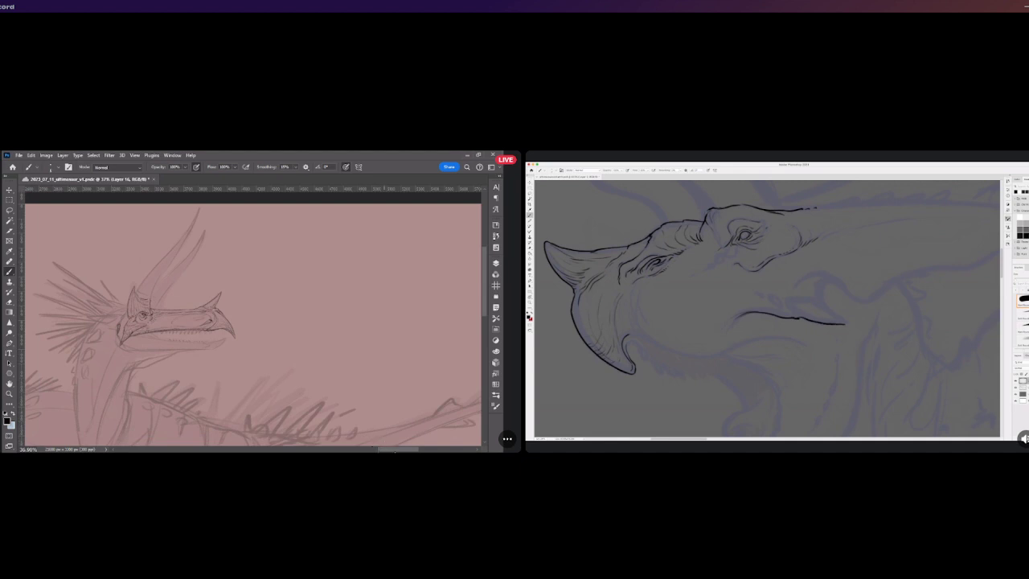
Draw the fold at the mouth corner and the lower jaw's upper edge, ending in an upturned hooked tip
{"action": "scroll", "coordinate": [389, 341], "scroll_direction": "up", "scroll_amount": 3}
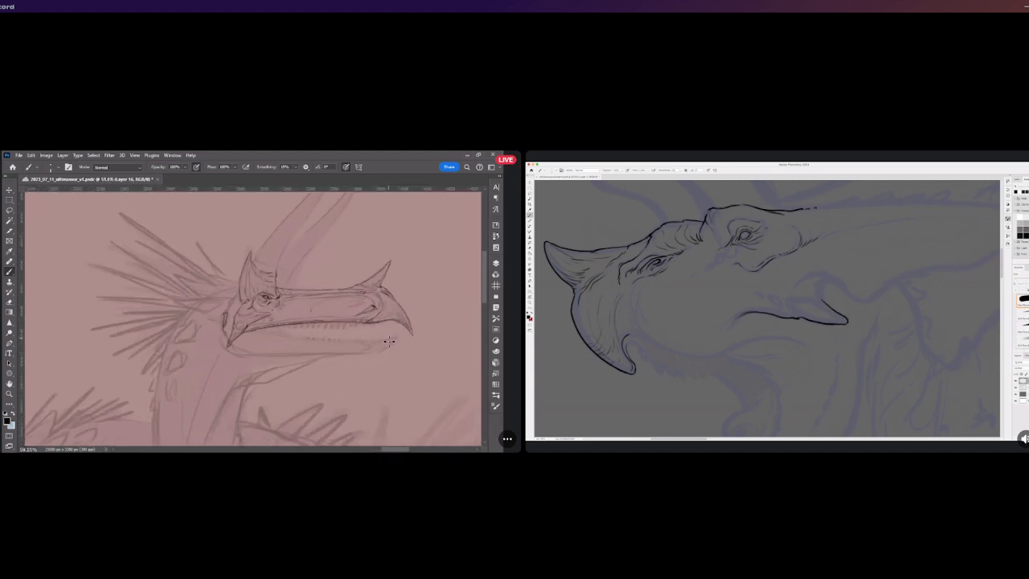
{"action": "scroll", "coordinate": [389, 341], "scroll_direction": "up", "scroll_amount": 3}
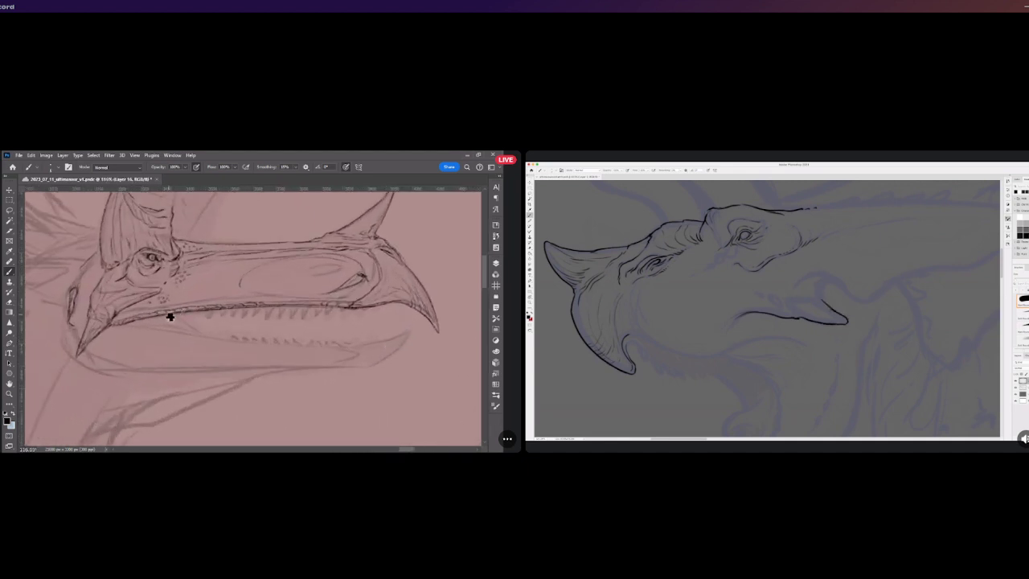
{"action": "left_click_drag", "start_coordinate": [168, 313], "coordinate": [198, 337]}
{"action": "mouse_move", "coordinate": [214, 338]}
{"action": "left_mouse_down"}
{"action": "mouse_move", "coordinate": [357, 350]}
{"action": "mouse_move", "coordinate": [402, 339]}
{"action": "mouse_move", "coordinate": [383, 361]}
{"action": "left_mouse_up"}
{"action": "key", "text": "ctrl+z"}
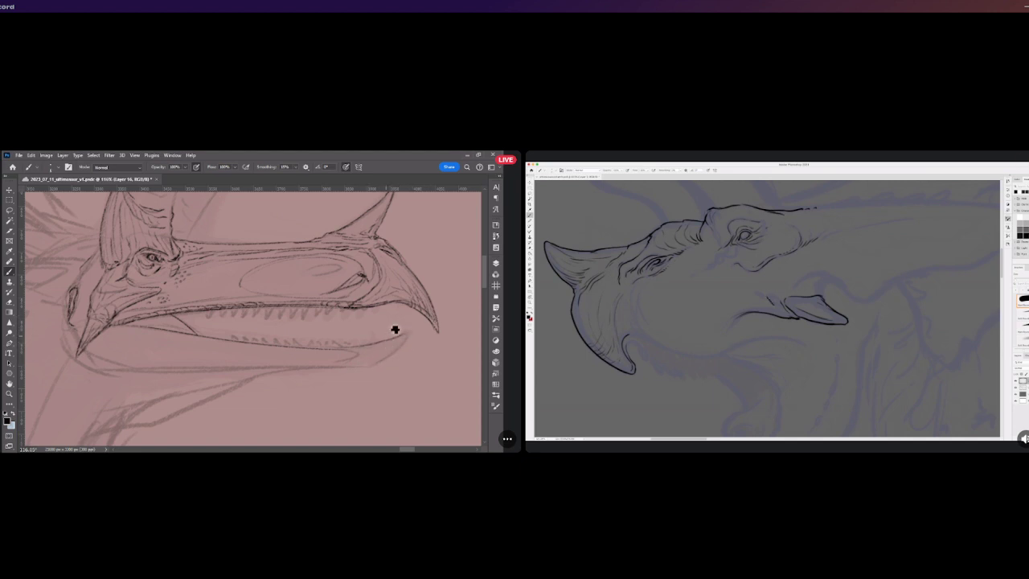
{"action": "mouse_move", "coordinate": [364, 350]}
{"action": "left_mouse_down"}
{"action": "mouse_move", "coordinate": [396, 328]}
{"action": "mouse_move", "coordinate": [362, 368]}
{"action": "mouse_move", "coordinate": [384, 355]}
{"action": "left_mouse_up"}
{"action": "left_click_drag", "start_coordinate": [359, 351], "coordinate": [400, 333]}
{"action": "scroll", "coordinate": [392, 348], "scroll_direction": "down", "scroll_amount": 5}
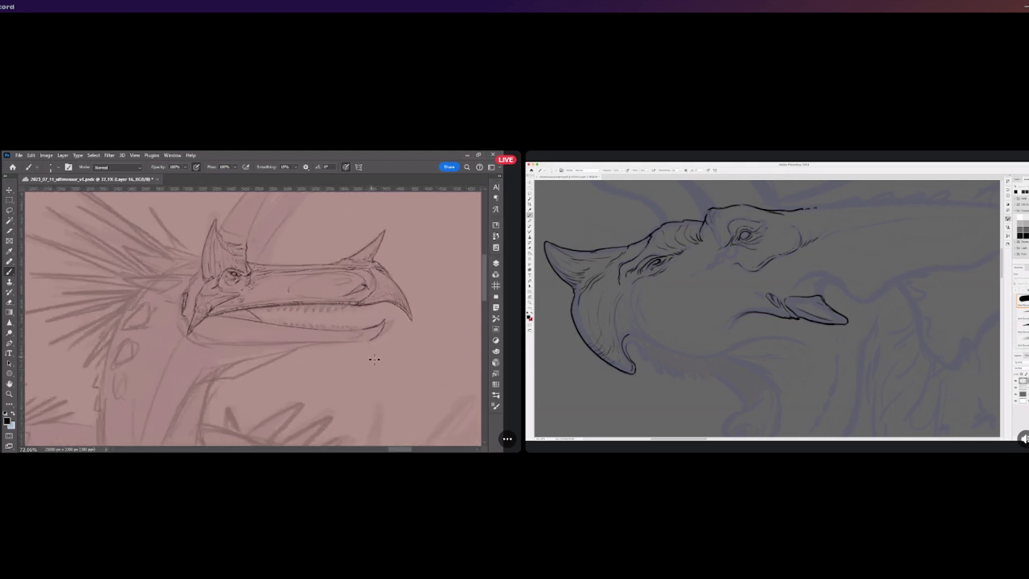
Draw the curved rear corner of the raised head's lower jaw beneath the cheek spike
{"action": "scroll", "coordinate": [374, 359], "scroll_direction": "up", "scroll_amount": 1}
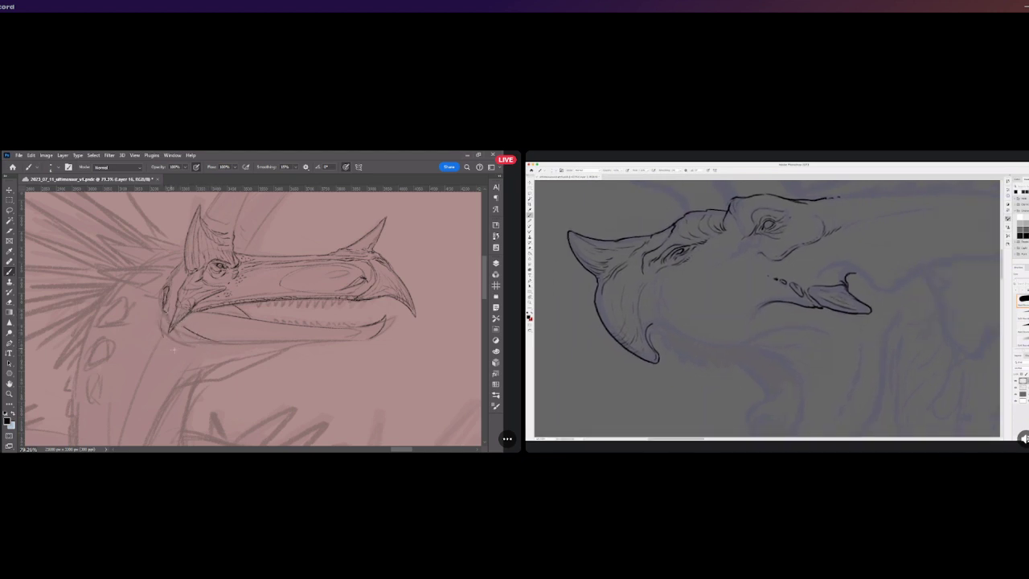
{"action": "mouse_move", "coordinate": [166, 329]}
{"action": "left_mouse_down"}
{"action": "mouse_move", "coordinate": [184, 350]}
{"action": "mouse_move", "coordinate": [219, 347]}
{"action": "left_mouse_up"}
{"action": "scroll", "coordinate": [222, 347], "scroll_direction": "down", "scroll_amount": 2}
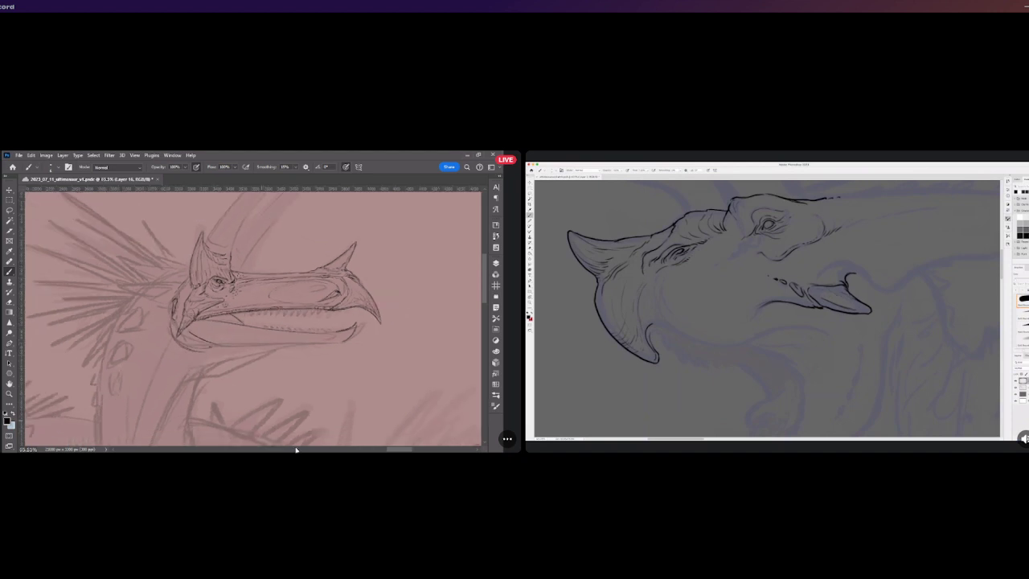
Look over the grinning horned character's head sketch elsewhere on the artboard, then return to the raised head
{"action": "left_click_drag", "start_coordinate": [392, 449], "coordinate": [379, 449]}
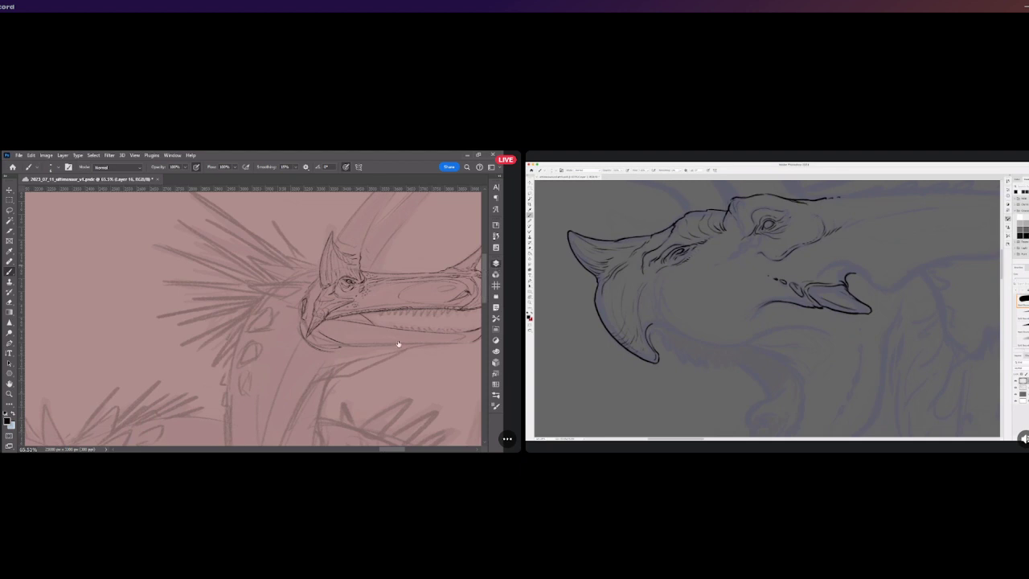
{"action": "left_click_drag", "start_coordinate": [389, 449], "coordinate": [256, 451]}
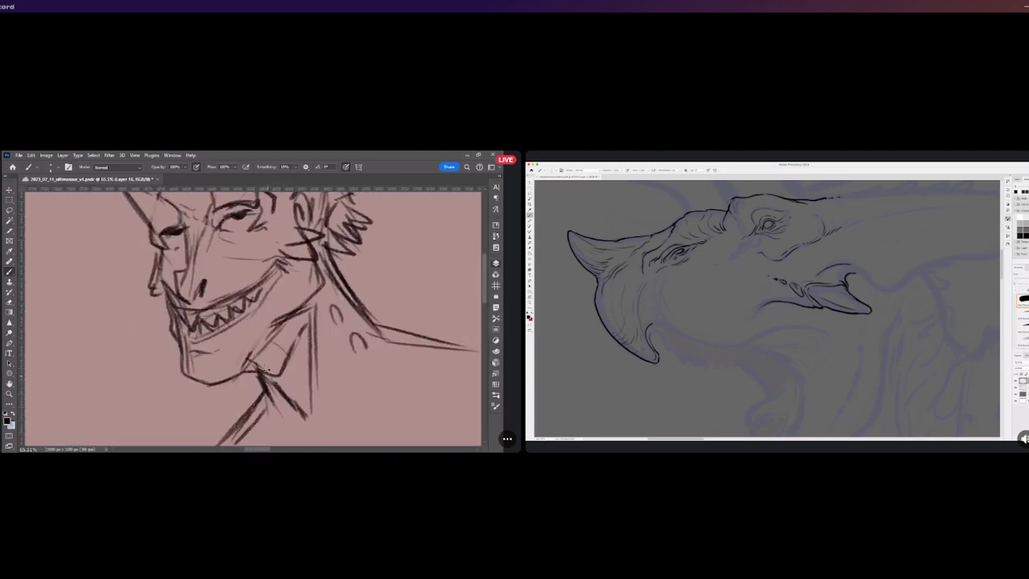
{"action": "scroll", "coordinate": [260, 370], "scroll_direction": "down", "scroll_amount": 3}
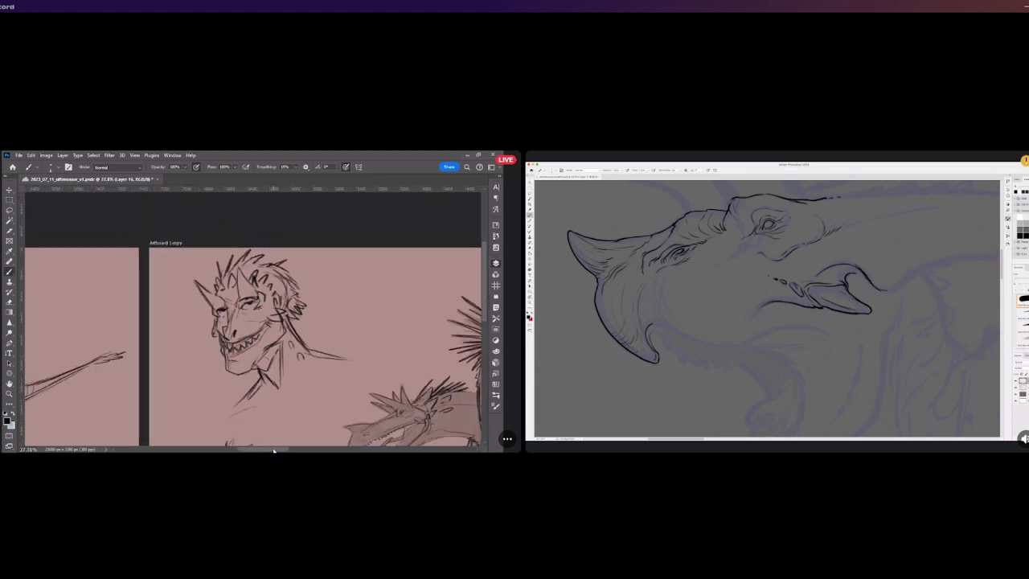
{"action": "left_click_drag", "start_coordinate": [273, 450], "coordinate": [397, 450]}
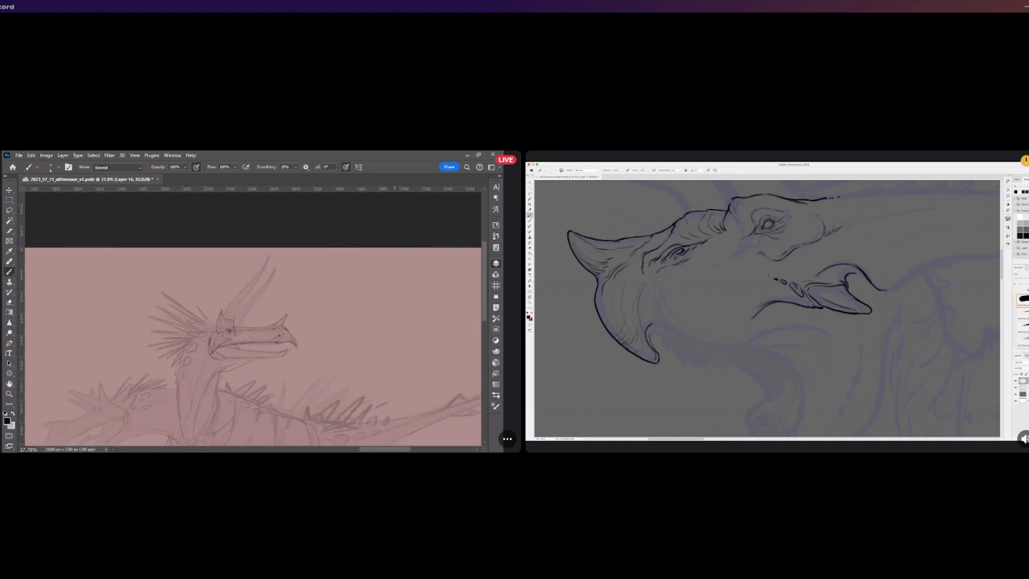
{"action": "scroll", "coordinate": [260, 350], "scroll_direction": "up", "scroll_amount": 4}
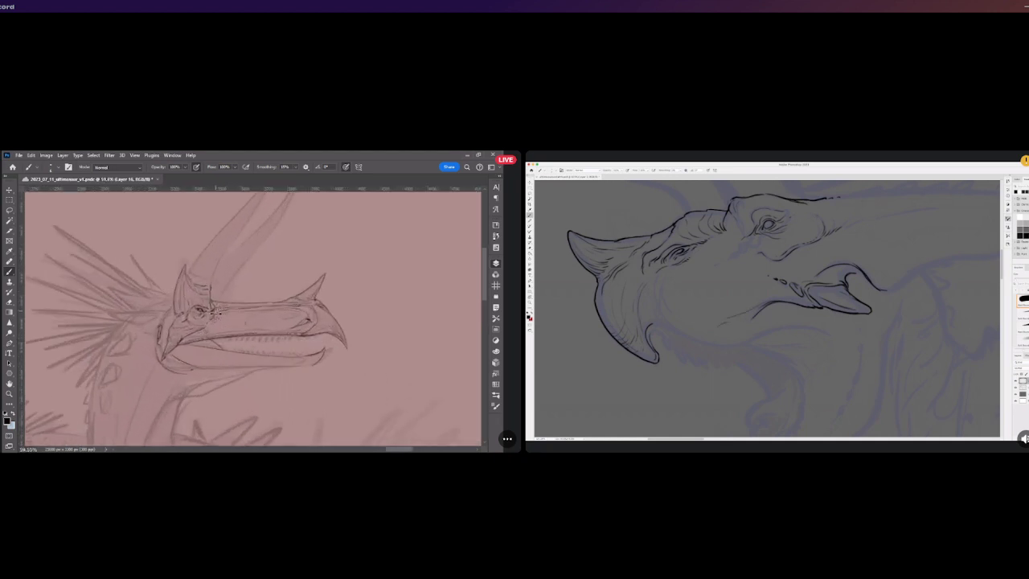
{"action": "scroll", "coordinate": [197, 321], "scroll_direction": "up", "scroll_amount": 3}
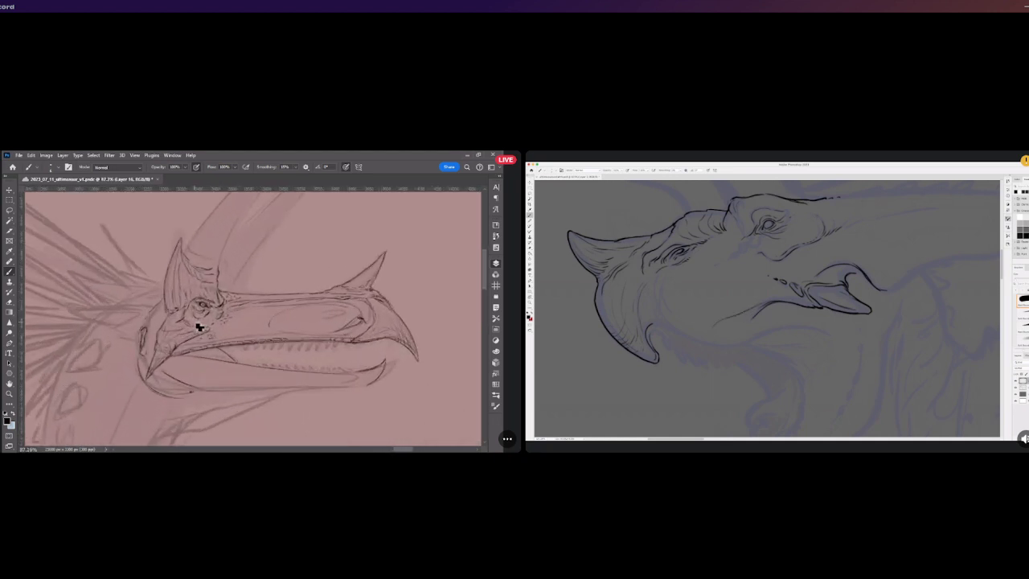
{"action": "scroll", "coordinate": [246, 391], "scroll_direction": "up", "scroll_amount": 2}
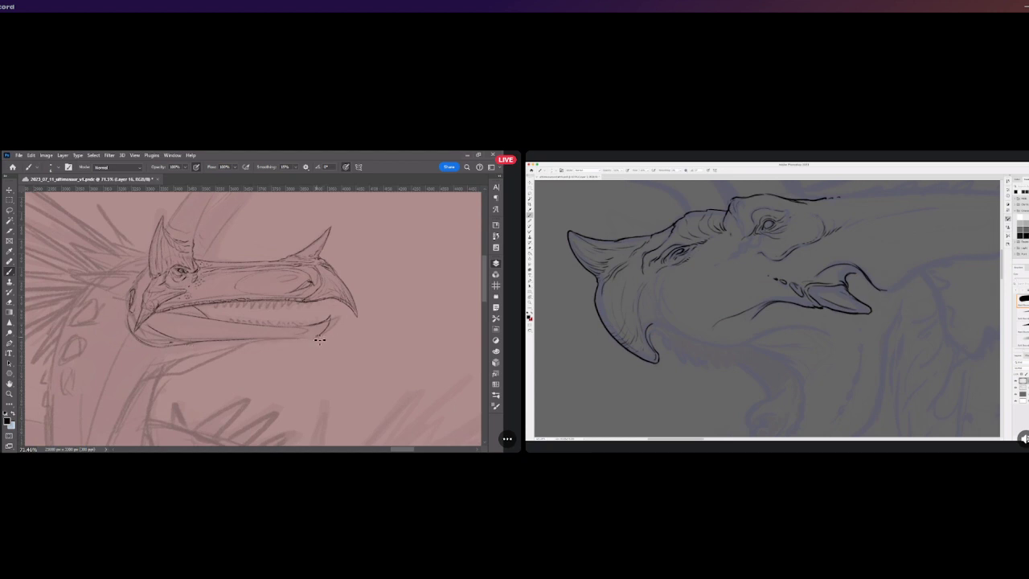
Line the underside of the raised head's lower jaw from the hooked tip back to the throat
{"action": "left_click_drag", "start_coordinate": [315, 336], "coordinate": [268, 339]}
{"action": "left_click_drag", "start_coordinate": [312, 338], "coordinate": [208, 333]}
{"action": "key", "text": "ctrl+z"}
{"action": "left_click_drag", "start_coordinate": [315, 337], "coordinate": [175, 345]}
{"action": "scroll", "coordinate": [223, 273], "scroll_direction": "up", "scroll_amount": 5}
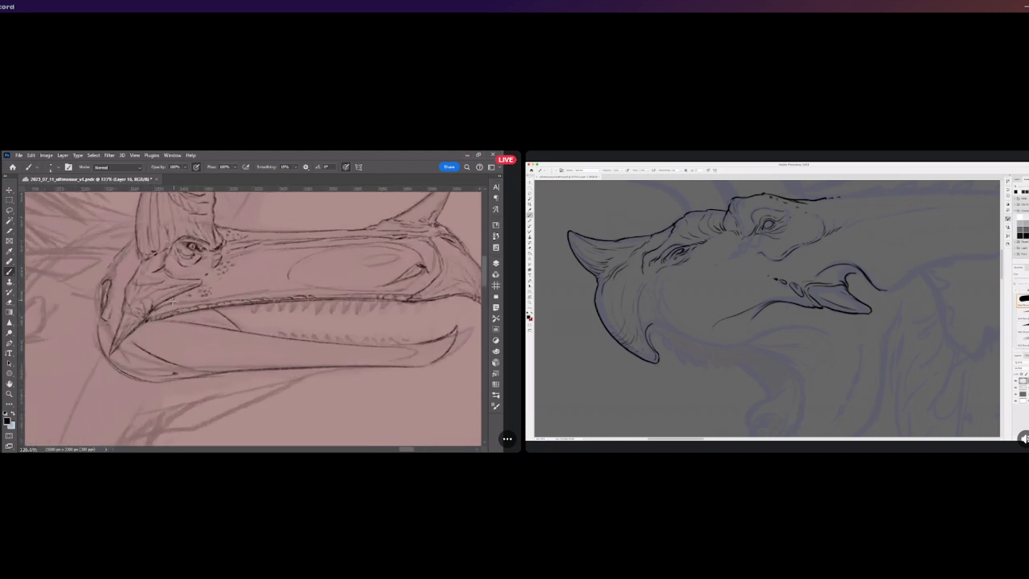
Outline the nearer long horn above the raised head's eye and add ridge lines around its base and shaft
{"action": "scroll", "coordinate": [180, 296], "scroll_direction": "down", "scroll_amount": 4}
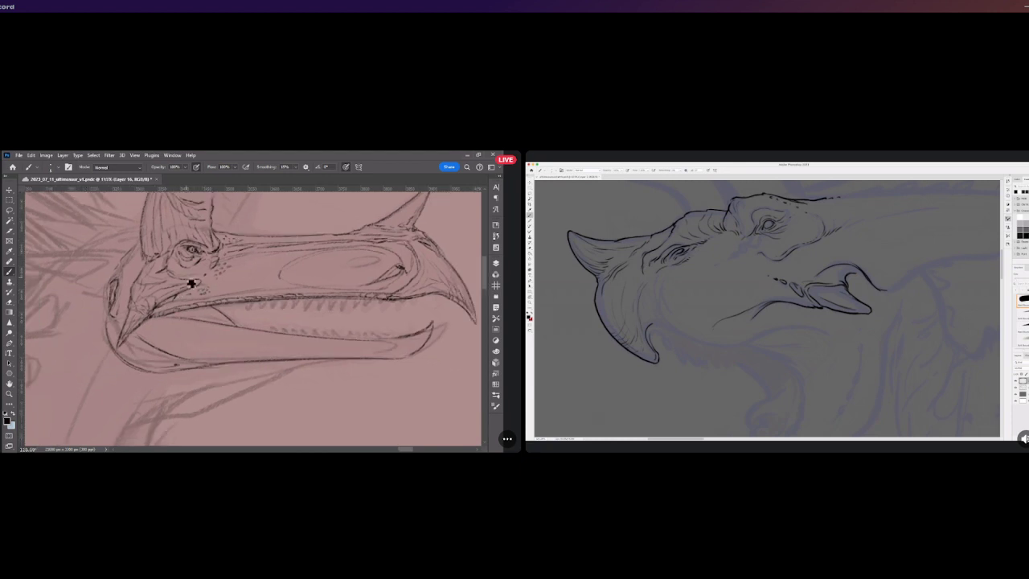
{"action": "scroll", "coordinate": [191, 309], "scroll_direction": "down", "scroll_amount": 6}
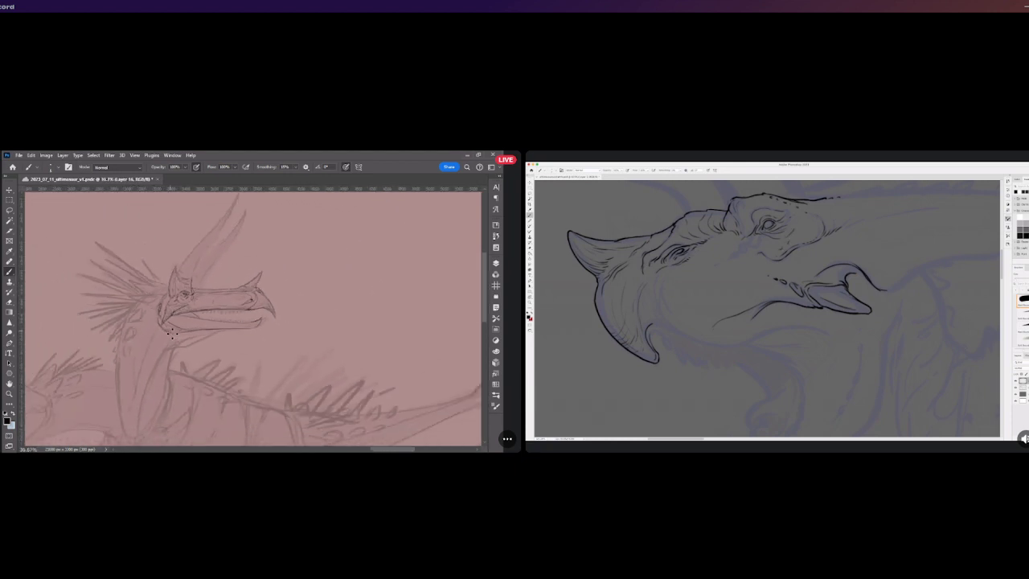
{"action": "scroll", "coordinate": [222, 219], "scroll_direction": "up", "scroll_amount": 4}
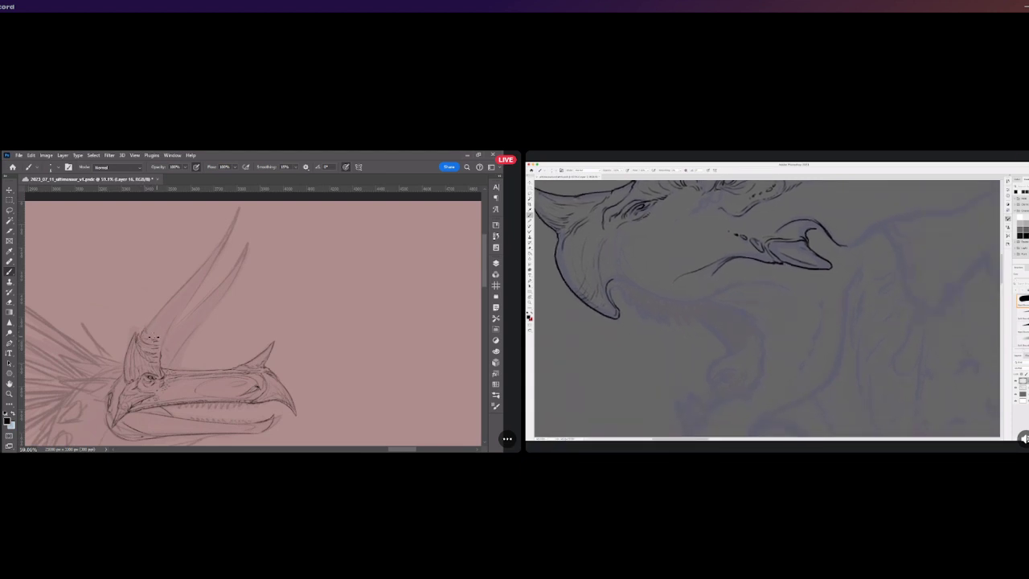
{"action": "left_click_drag", "start_coordinate": [145, 335], "coordinate": [155, 321]}
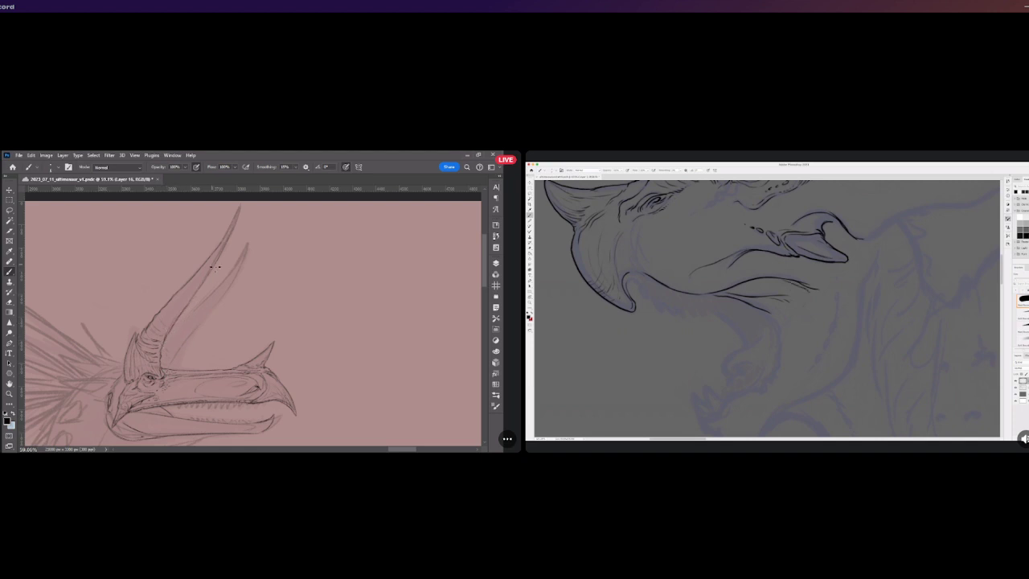
{"action": "left_click_drag", "start_coordinate": [169, 333], "coordinate": [199, 298]}
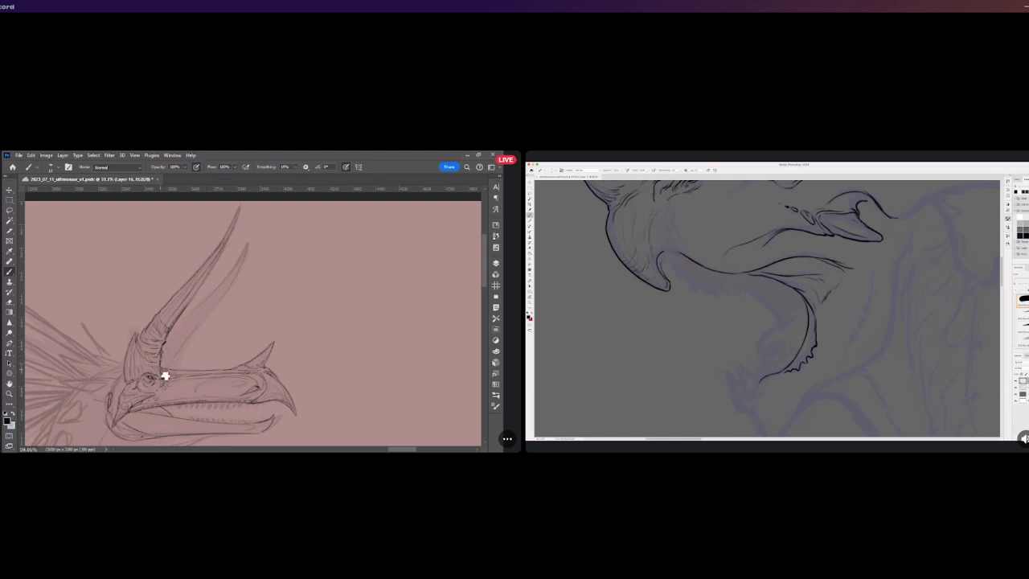
{"action": "scroll", "coordinate": [171, 364], "scroll_direction": "down", "scroll_amount": 3}
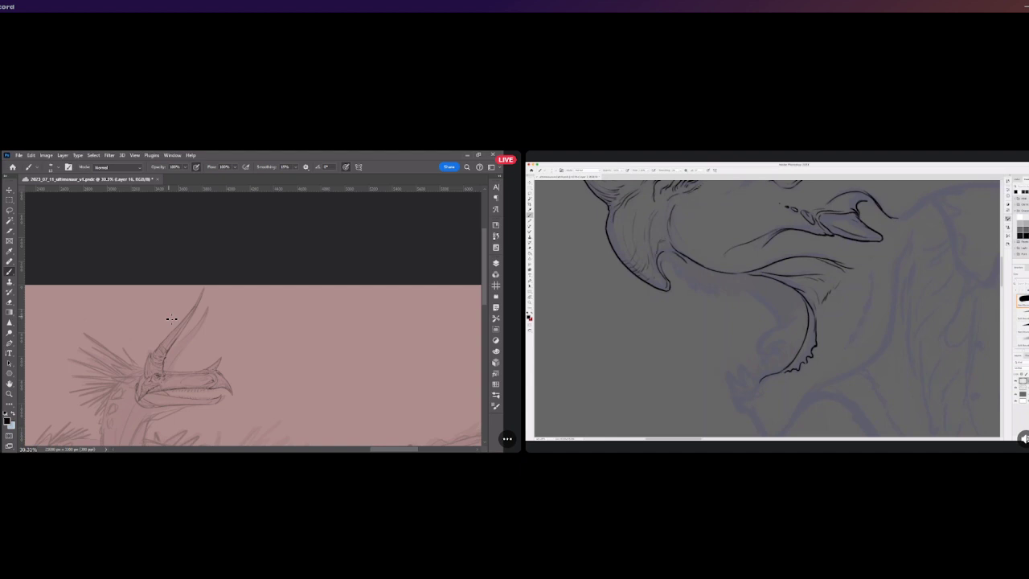
Outline the farther long horn behind the nearer one, from its pointed tip down toward the skull
{"action": "scroll", "coordinate": [178, 344], "scroll_direction": "up", "scroll_amount": 3}
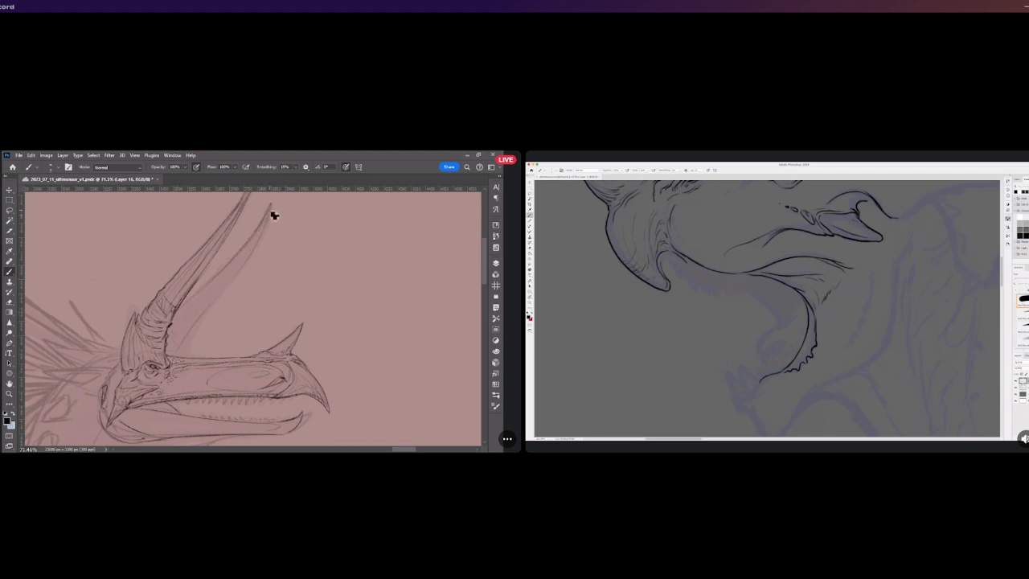
{"action": "mouse_move", "coordinate": [270, 207]}
{"action": "left_mouse_down"}
{"action": "mouse_move", "coordinate": [245, 275]}
{"action": "mouse_move", "coordinate": [214, 309]}
{"action": "left_mouse_up"}
{"action": "key", "text": "ctrl+z"}
{"action": "left_click_drag", "start_coordinate": [202, 316], "coordinate": [222, 292]}
{"action": "left_click_drag", "start_coordinate": [241, 264], "coordinate": [201, 314]}
{"action": "scroll", "coordinate": [174, 312], "scroll_direction": "down", "scroll_amount": 1}
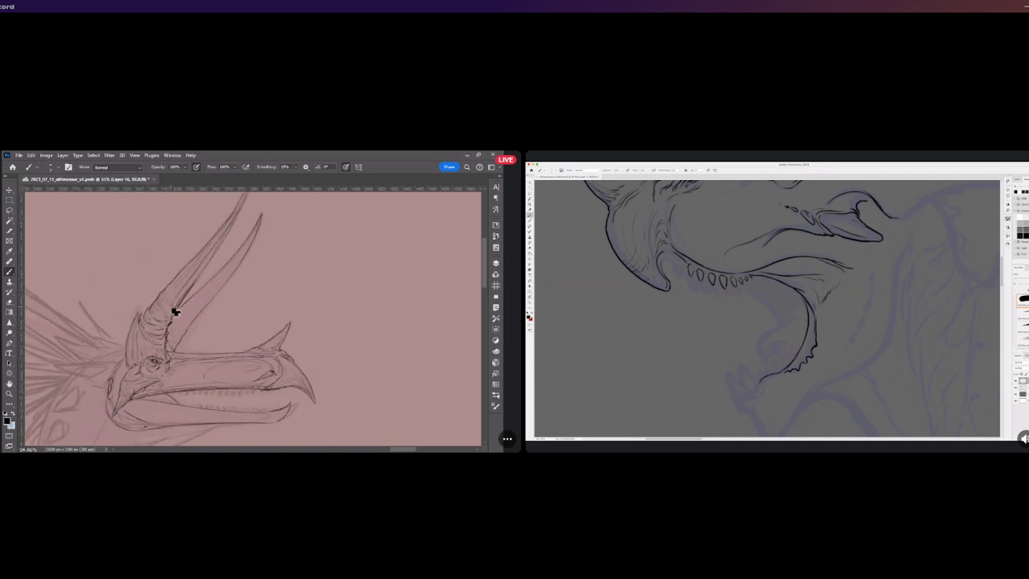
Draw pointed teeth along the raised head's upper jaw and a rough, darker edge on the lower jaw's hooked tip
{"action": "scroll", "coordinate": [180, 346], "scroll_direction": "down", "scroll_amount": 2}
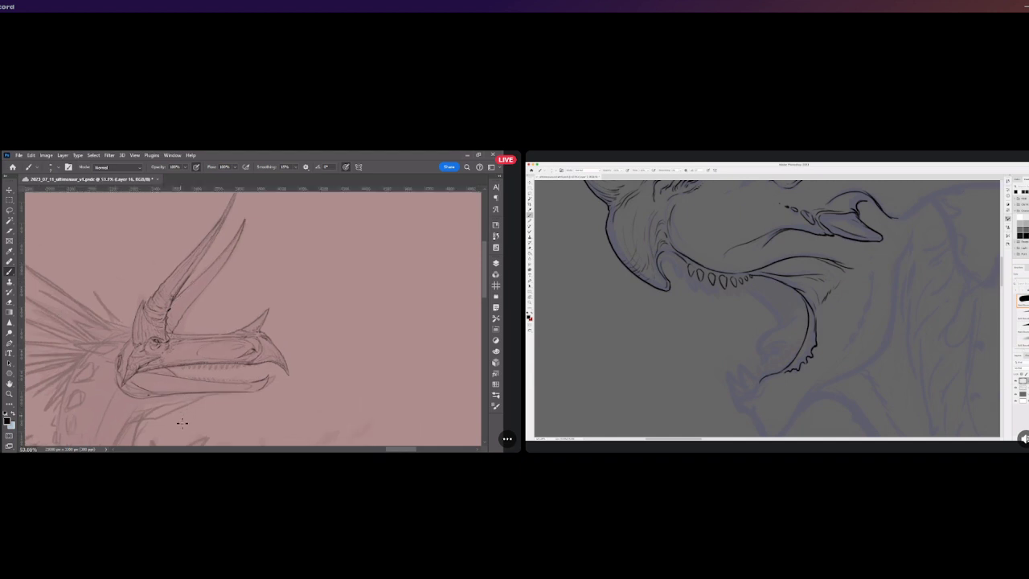
{"action": "scroll", "coordinate": [186, 390], "scroll_direction": "up", "scroll_amount": 1}
{"action": "scroll", "coordinate": [186, 391], "scroll_direction": "up", "scroll_amount": 4}
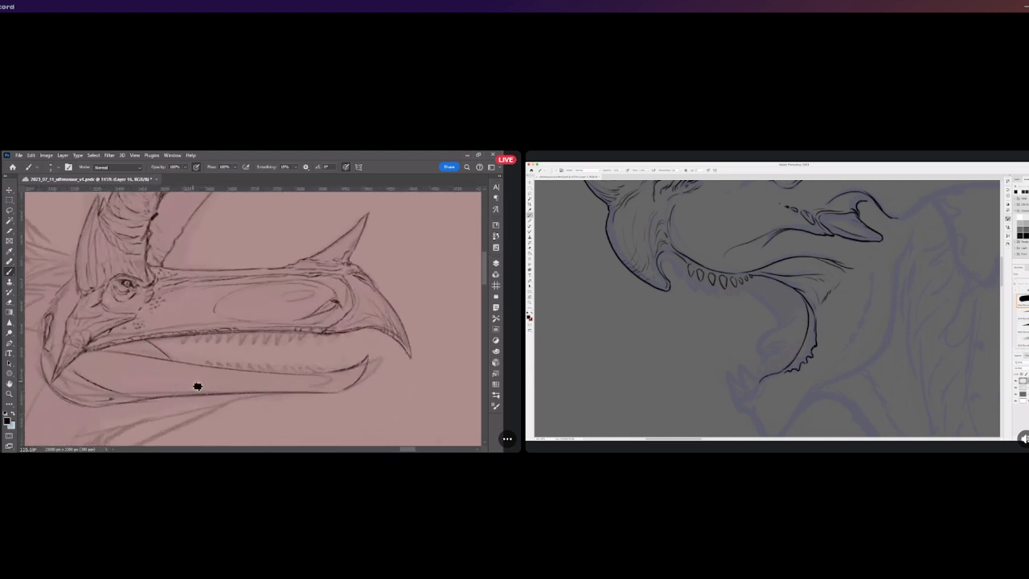
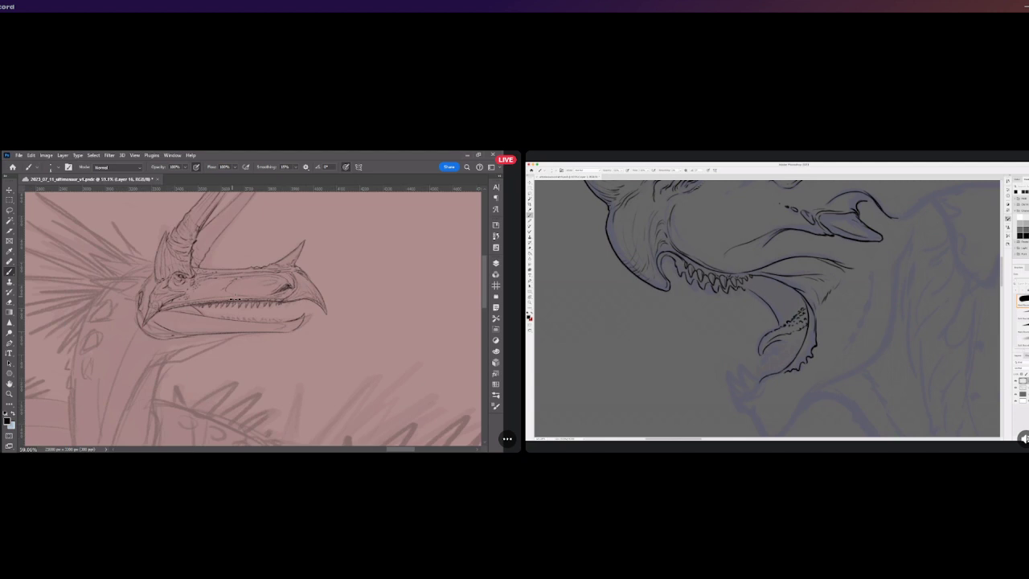
{"action": "mouse_move", "coordinate": [245, 315]}
{"action": "left_mouse_down"}
{"action": "mouse_move", "coordinate": [326, 318]}
{"action": "mouse_move", "coordinate": [305, 303]}
{"action": "left_mouse_up"}
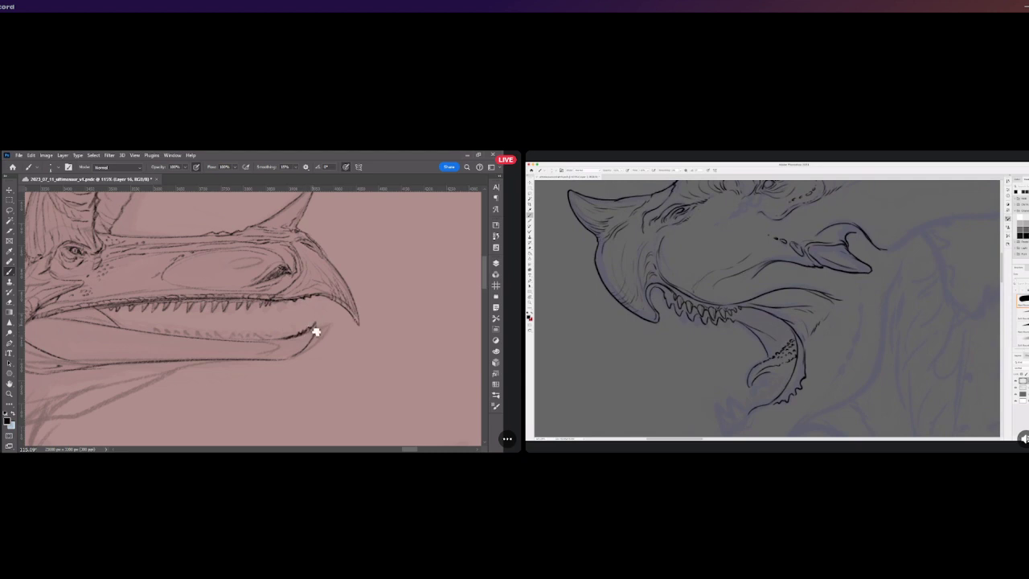
{"action": "mouse_move", "coordinate": [304, 336]}
{"action": "left_mouse_down"}
{"action": "mouse_move", "coordinate": [315, 324]}
{"action": "mouse_move", "coordinate": [305, 347]}
{"action": "left_mouse_up"}
{"action": "scroll", "coordinate": [294, 343], "scroll_direction": "down", "scroll_amount": 3}
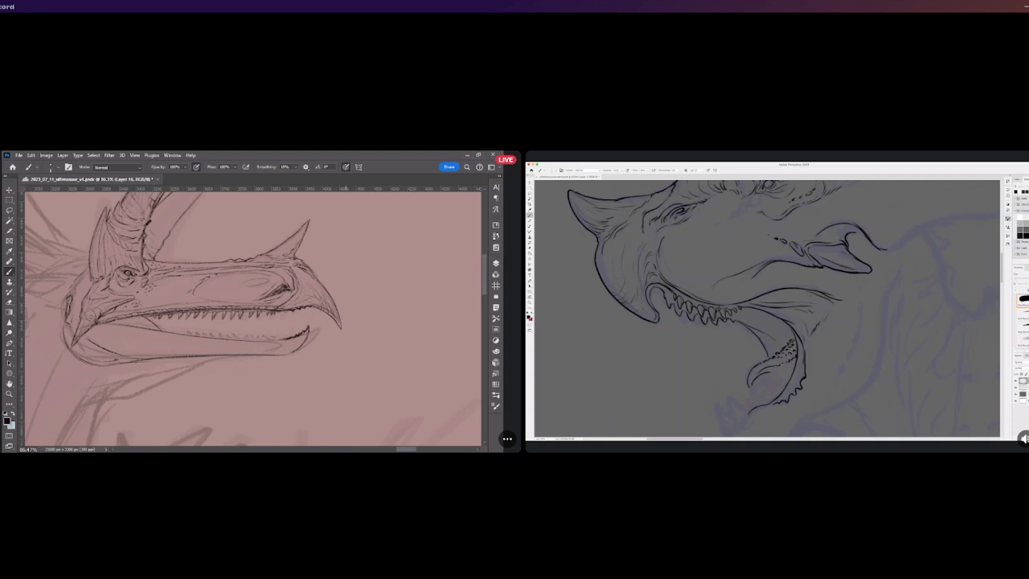
Check the raised head's teeth and jaws up close and against the whole two-headed body sketch
{"action": "scroll", "coordinate": [392, 383], "scroll_direction": "up", "scroll_amount": 2}
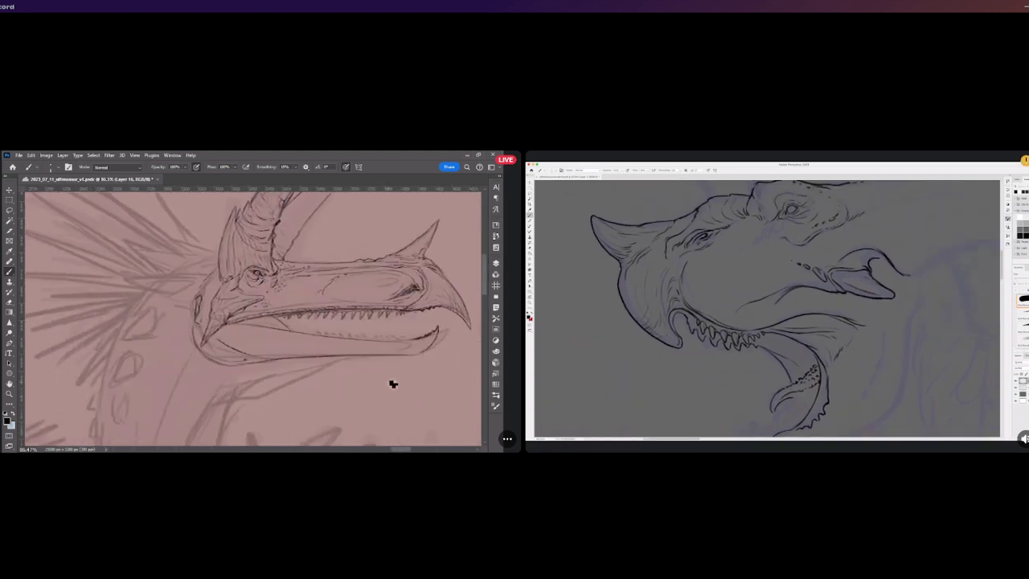
{"action": "scroll", "coordinate": [391, 384], "scroll_direction": "up", "scroll_amount": 2}
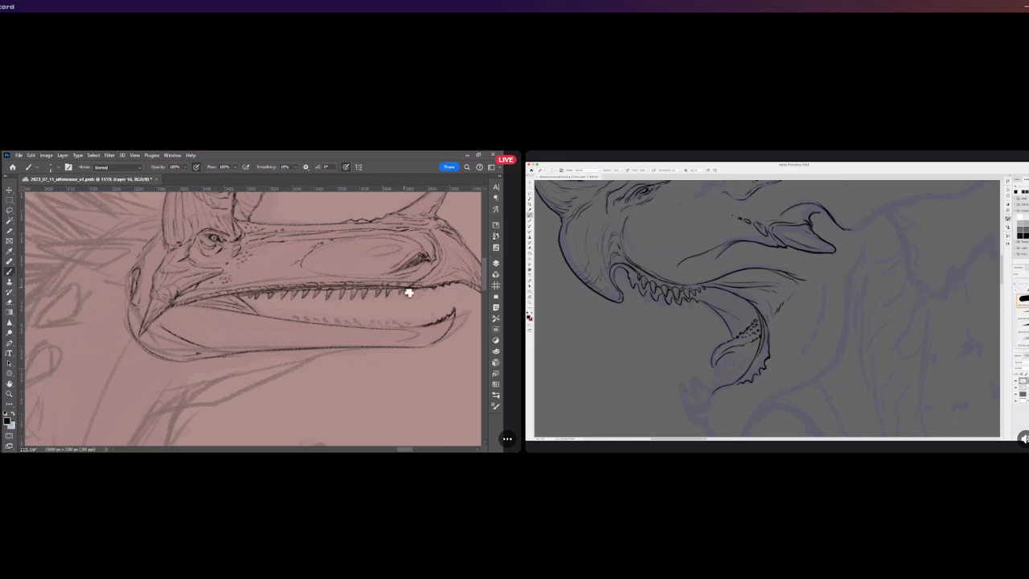
{"action": "scroll", "coordinate": [285, 264], "scroll_direction": "down", "scroll_amount": 2}
{"action": "scroll", "coordinate": [285, 264], "scroll_direction": "down", "scroll_amount": 4}
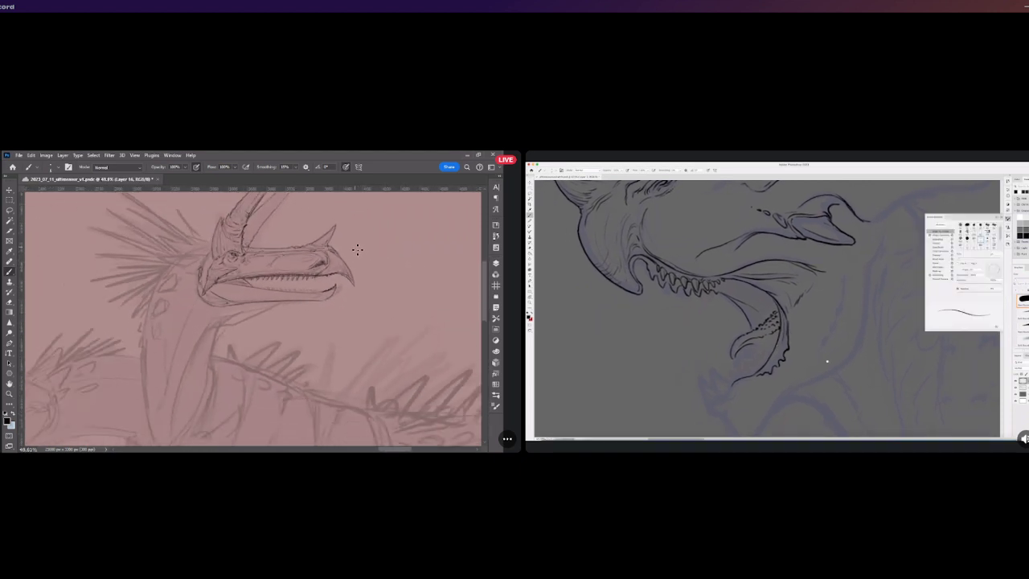
{"action": "scroll", "coordinate": [330, 253], "scroll_direction": "down", "scroll_amount": 2}
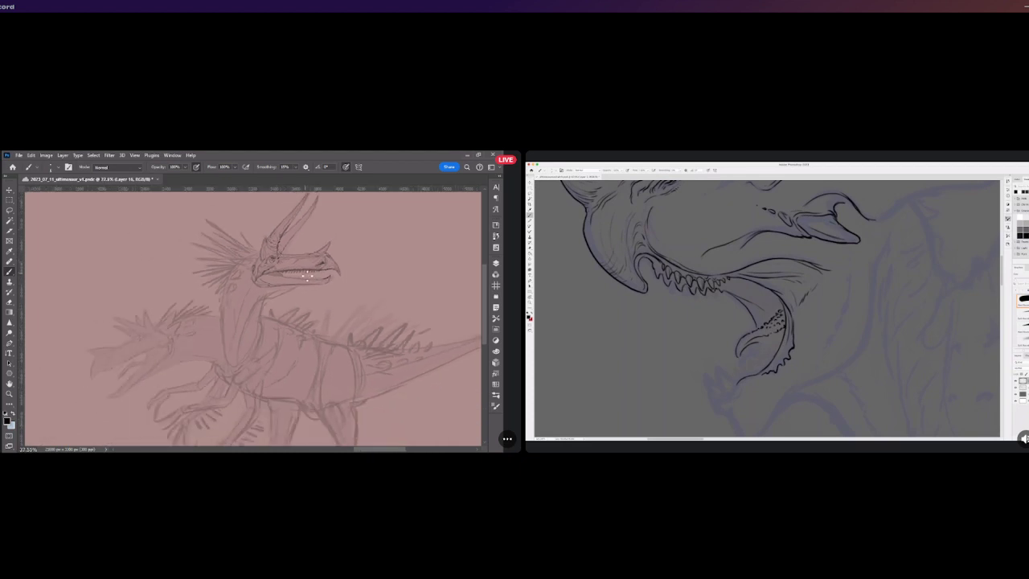
Add texture strokes along the shaft of the raised head's nearer long horn
{"action": "scroll", "coordinate": [318, 246], "scroll_direction": "up", "scroll_amount": 4}
{"action": "scroll", "coordinate": [312, 243], "scroll_direction": "up", "scroll_amount": 2}
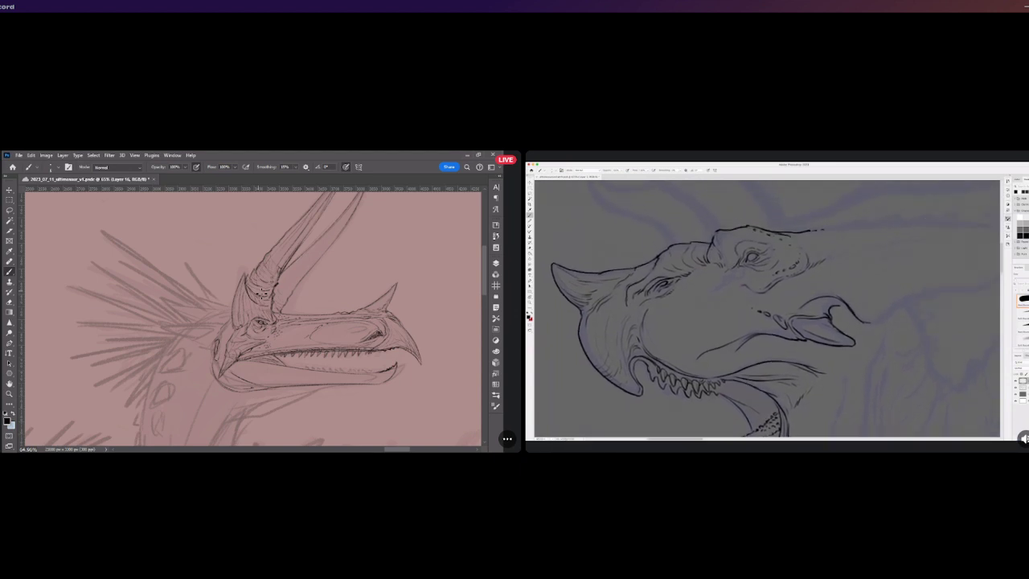
{"action": "scroll", "coordinate": [262, 295], "scroll_direction": "down", "scroll_amount": 2}
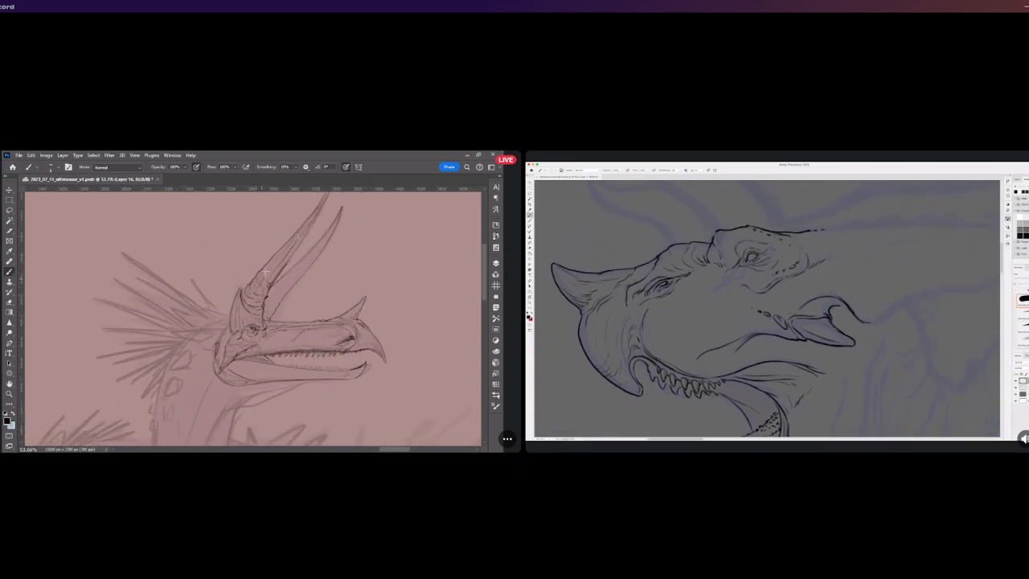
{"action": "left_click_drag", "start_coordinate": [280, 254], "coordinate": [266, 275]}
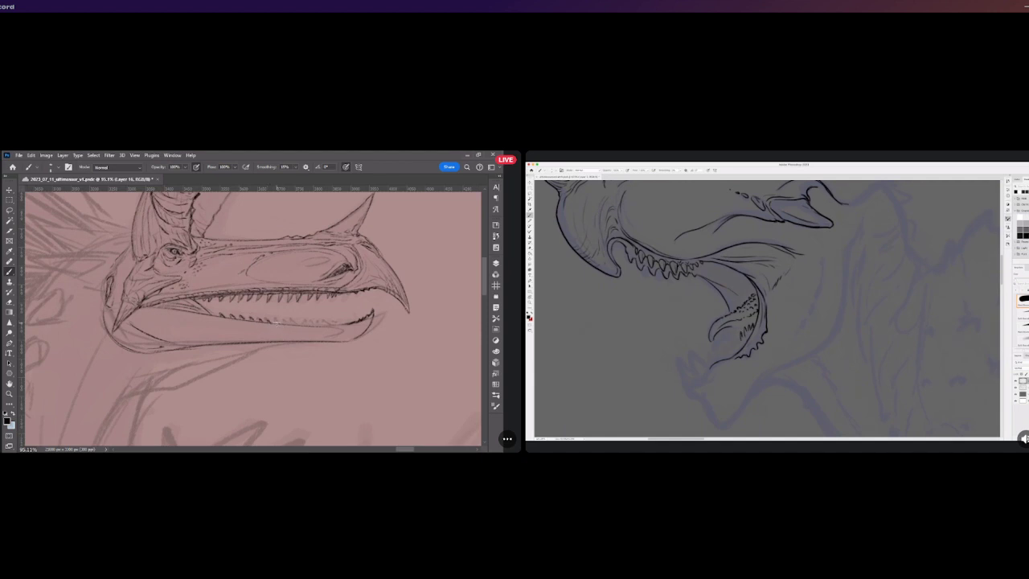
Draw a row of small pointed teeth along the raised head's lower jaw and reinforce the line beneath the jaw
{"action": "mouse_move", "coordinate": [297, 323]}
{"action": "left_mouse_down"}
{"action": "mouse_move", "coordinate": [328, 331]}
{"action": "mouse_move", "coordinate": [349, 320]}
{"action": "mouse_move", "coordinate": [331, 339]}
{"action": "mouse_move", "coordinate": [345, 334]}
{"action": "mouse_move", "coordinate": [335, 339]}
{"action": "mouse_move", "coordinate": [362, 335]}
{"action": "left_mouse_up"}
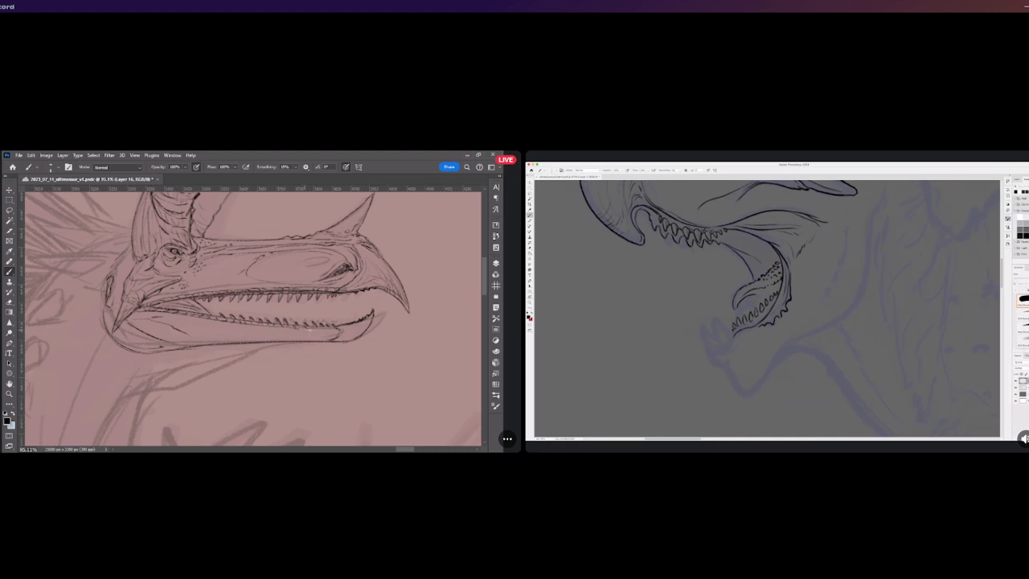
{"action": "left_click_drag", "start_coordinate": [303, 331], "coordinate": [316, 325]}
{"action": "scroll", "coordinate": [374, 284], "scroll_direction": "down", "scroll_amount": 4}
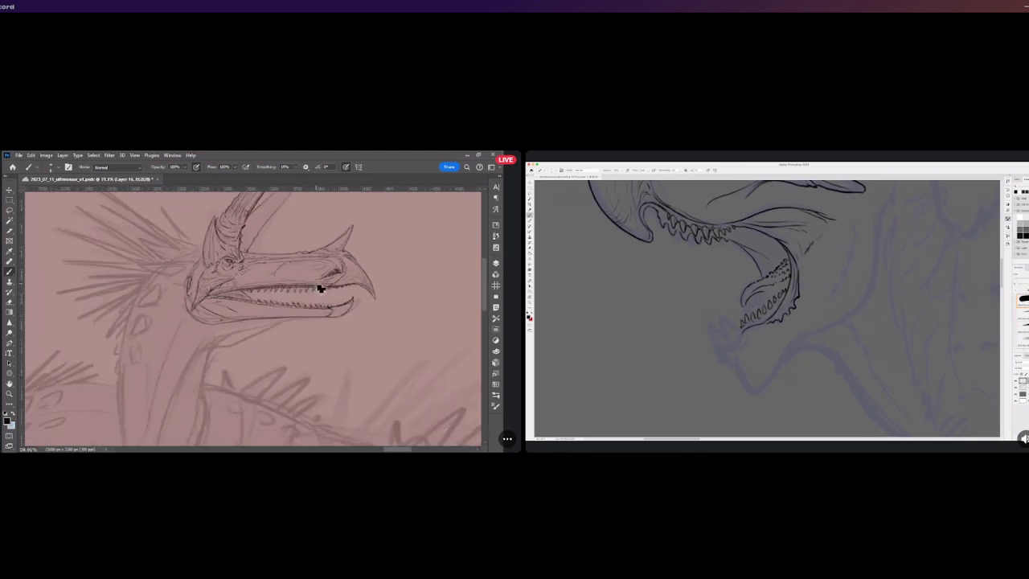
{"action": "scroll", "coordinate": [340, 291], "scroll_direction": "up", "scroll_amount": 2}
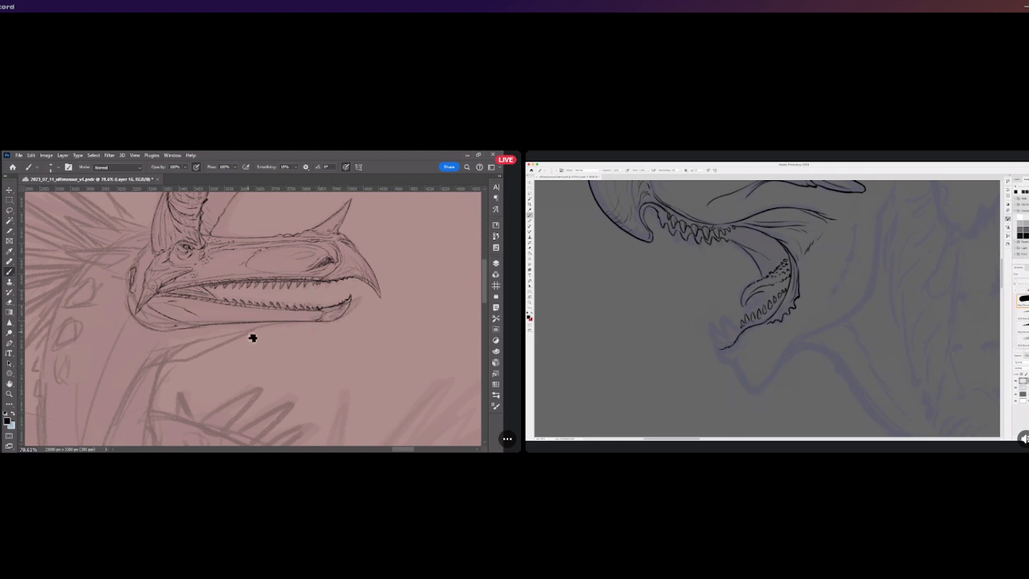
{"action": "left_click_drag", "start_coordinate": [253, 337], "coordinate": [302, 330]}
Check the raised head's toothed jaws, horns and neck up close and against the body sketch
{"action": "scroll", "coordinate": [161, 268], "scroll_direction": "down", "scroll_amount": 2}
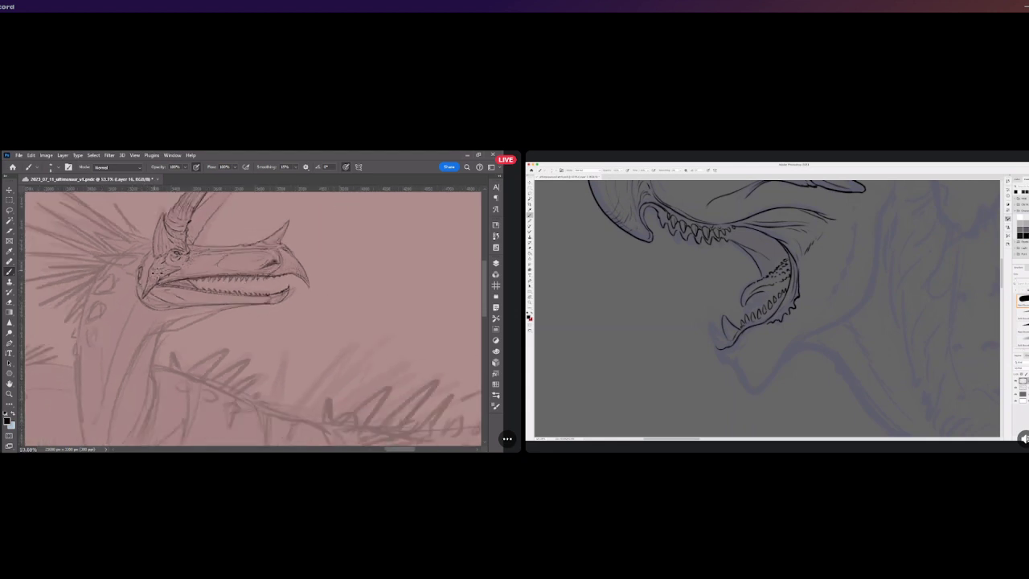
{"action": "scroll", "coordinate": [131, 268], "scroll_direction": "up", "scroll_amount": 1}
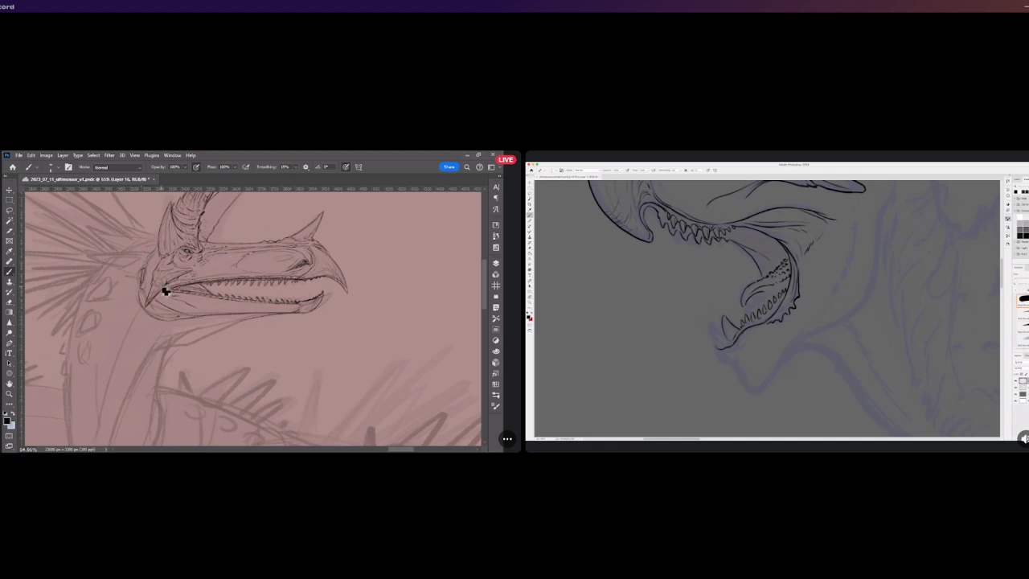
{"action": "scroll", "coordinate": [165, 291], "scroll_direction": "down", "scroll_amount": 1}
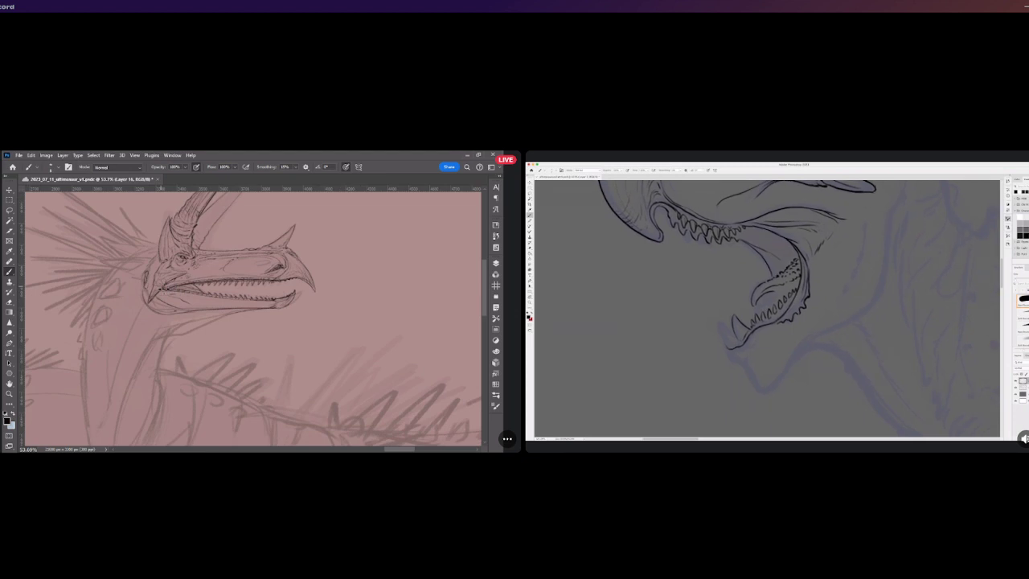
{"action": "scroll", "coordinate": [194, 256], "scroll_direction": "down", "scroll_amount": 2}
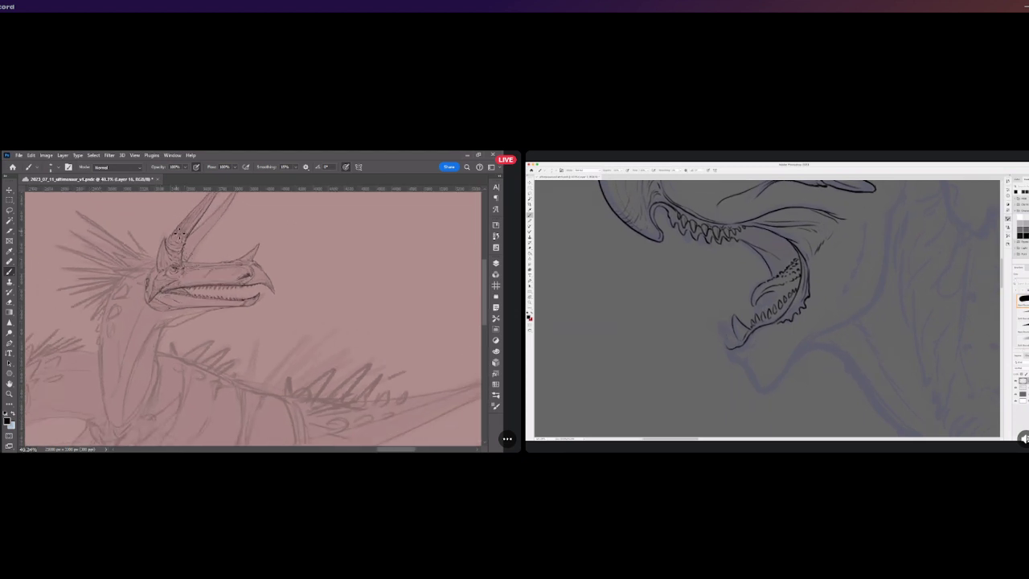
{"action": "scroll", "coordinate": [194, 256], "scroll_direction": "up", "scroll_amount": 2}
{"action": "scroll", "coordinate": [194, 256], "scroll_direction": "down", "scroll_amount": 1}
{"action": "scroll", "coordinate": [194, 256], "scroll_direction": "up", "scroll_amount": 3}
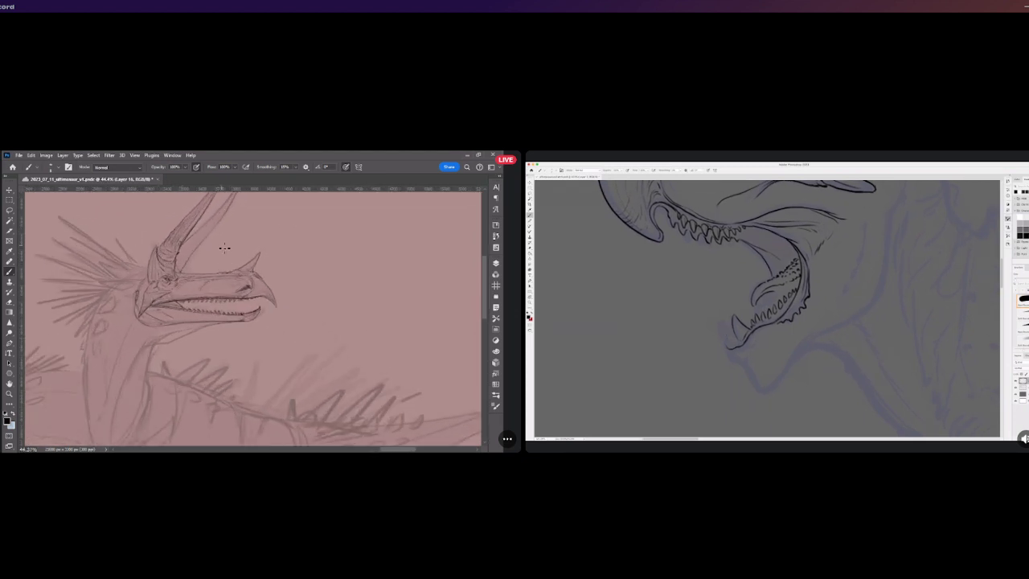
{"action": "scroll", "coordinate": [220, 256], "scroll_direction": "down", "scroll_amount": 1}
{"action": "scroll", "coordinate": [274, 291], "scroll_direction": "up", "scroll_amount": 2}
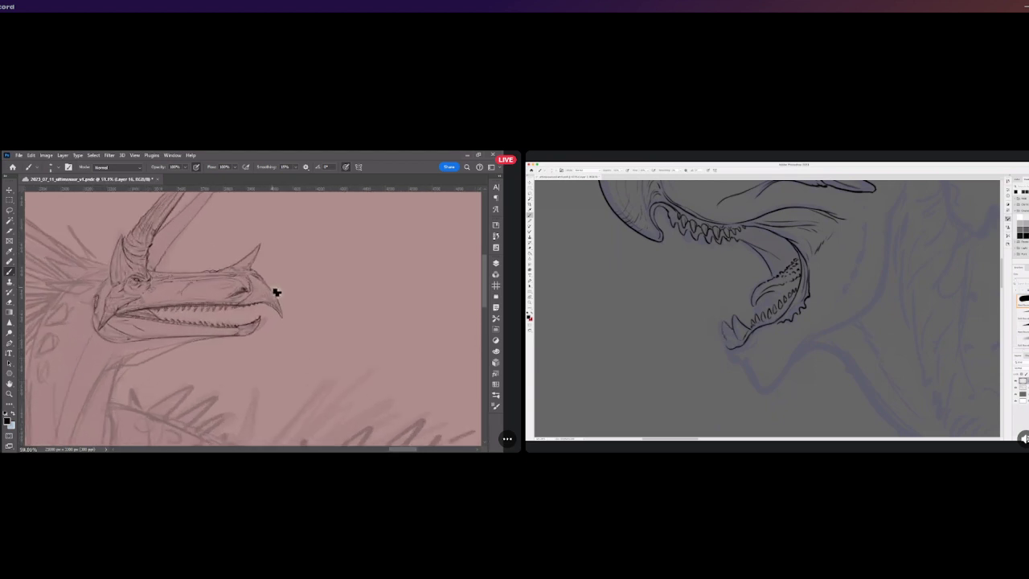
{"action": "scroll", "coordinate": [266, 291], "scroll_direction": "down", "scroll_amount": 2}
{"action": "scroll", "coordinate": [259, 295], "scroll_direction": "up", "scroll_amount": 3}
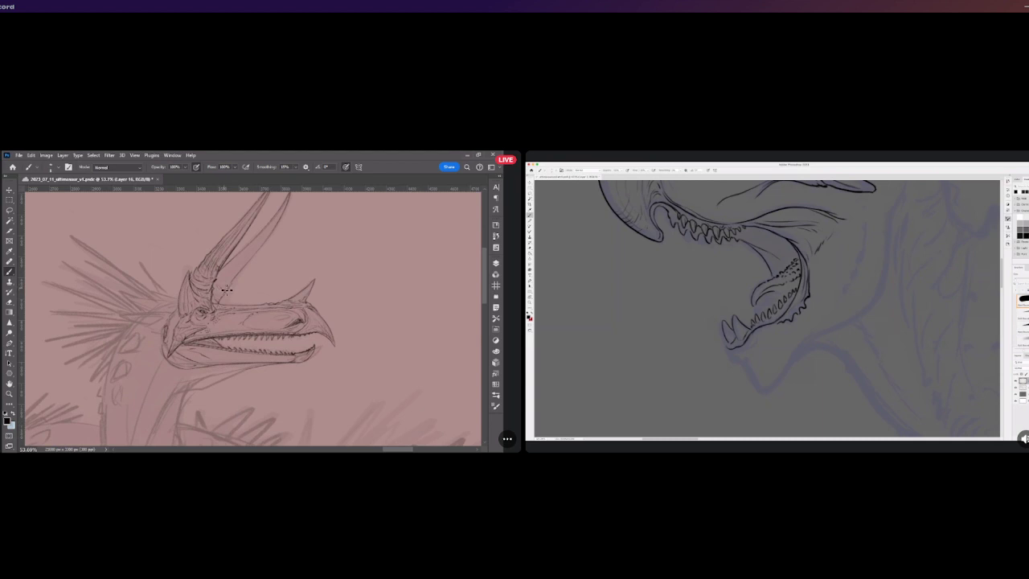
{"action": "scroll", "coordinate": [229, 287], "scroll_direction": "down", "scroll_amount": 3}
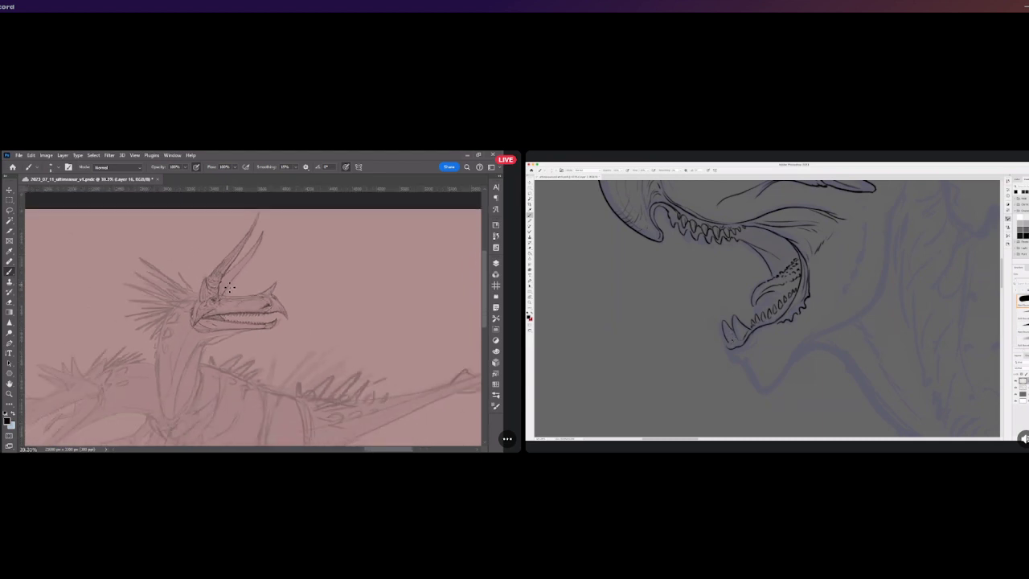
{"action": "scroll", "coordinate": [224, 356], "scroll_direction": "up", "scroll_amount": 4}
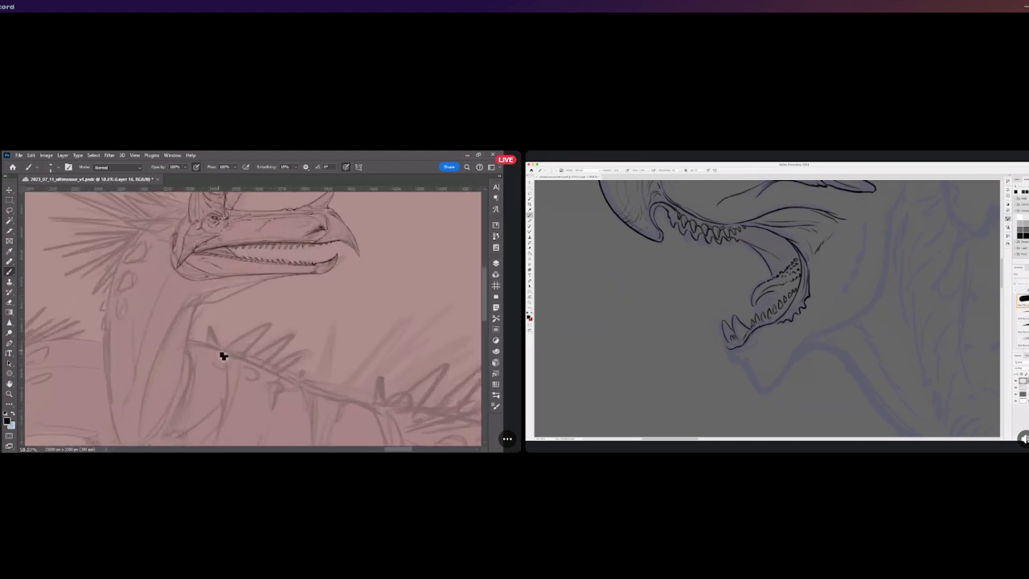
Outline the throat beneath the raised head's jaw and draw long muscle lines down the neck
{"action": "mouse_move", "coordinate": [148, 413]}
{"action": "left_mouse_down"}
{"action": "mouse_move", "coordinate": [195, 302]}
{"action": "mouse_move", "coordinate": [198, 315]}
{"action": "mouse_move", "coordinate": [161, 368]}
{"action": "mouse_move", "coordinate": [177, 322]}
{"action": "mouse_move", "coordinate": [266, 285]}
{"action": "left_mouse_up"}
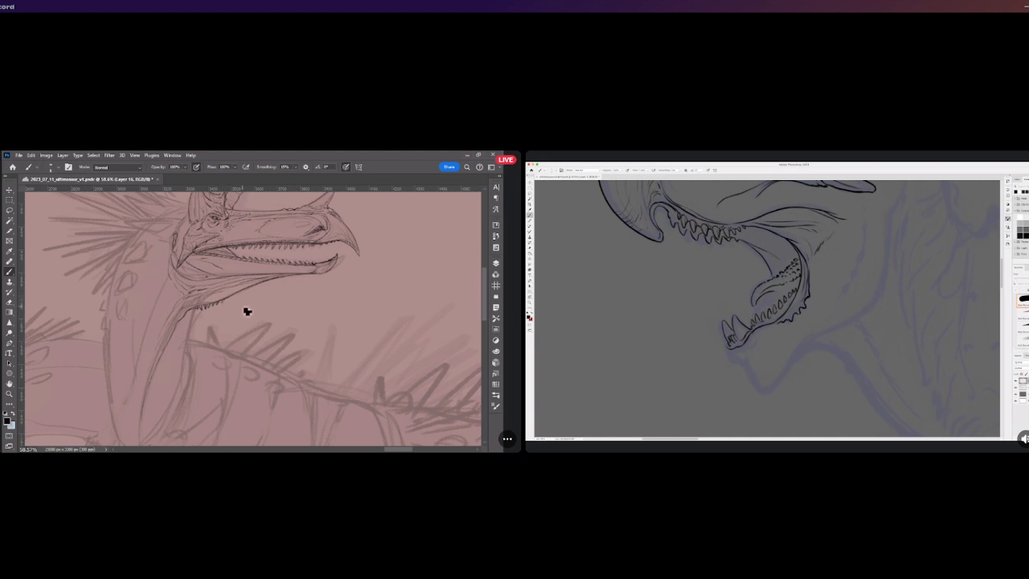
{"action": "left_click_drag", "start_coordinate": [156, 361], "coordinate": [141, 427]}
{"action": "left_click_drag", "start_coordinate": [192, 307], "coordinate": [178, 354]}
{"action": "scroll", "coordinate": [190, 320], "scroll_direction": "down", "scroll_amount": 3}
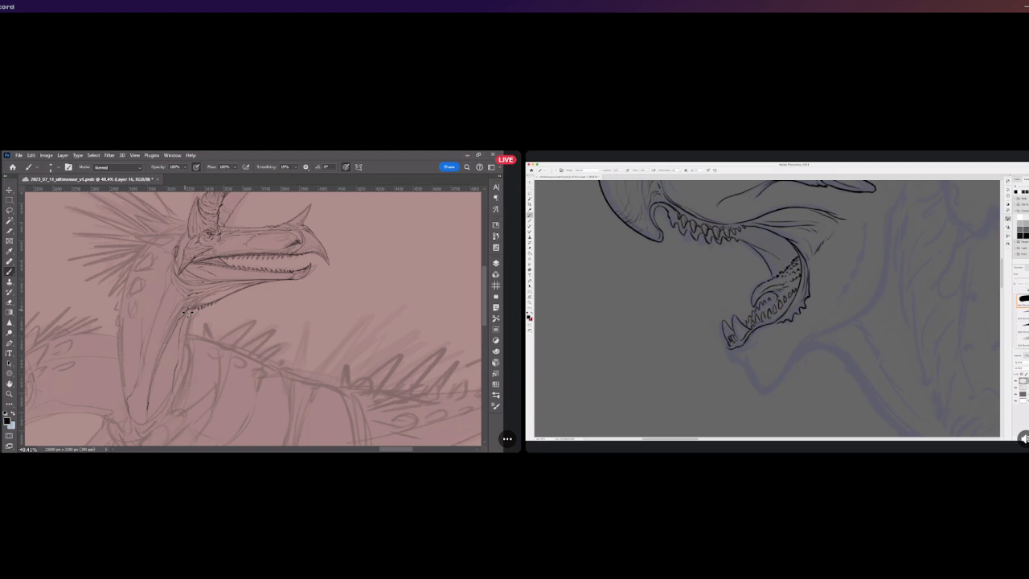
{"action": "scroll", "coordinate": [186, 313], "scroll_direction": "down", "scroll_amount": 3}
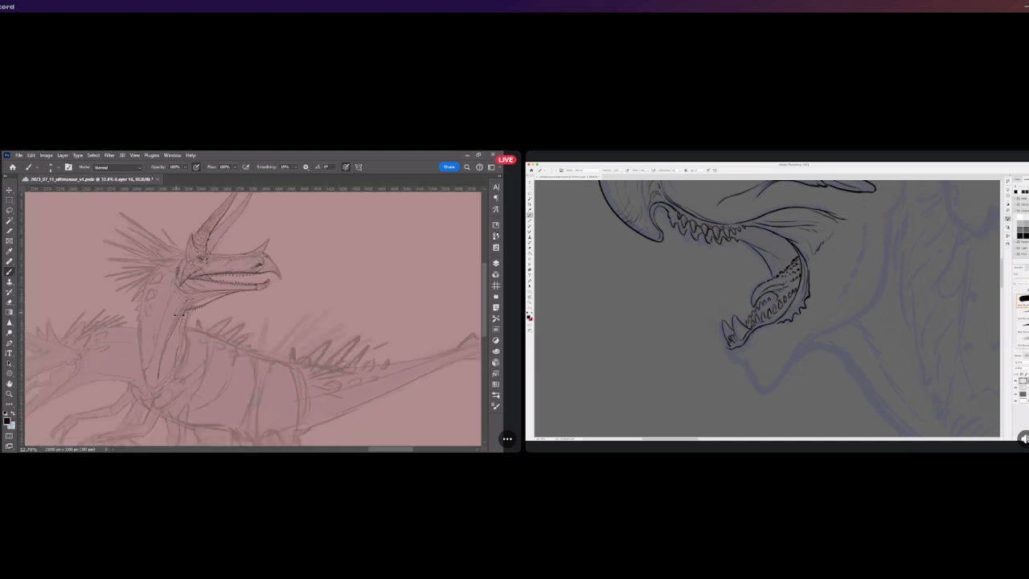
Extend the neck lines down to the chest and add short hanging spikes along the throat's lower edge
{"action": "scroll", "coordinate": [179, 338], "scroll_direction": "up", "scroll_amount": 2}
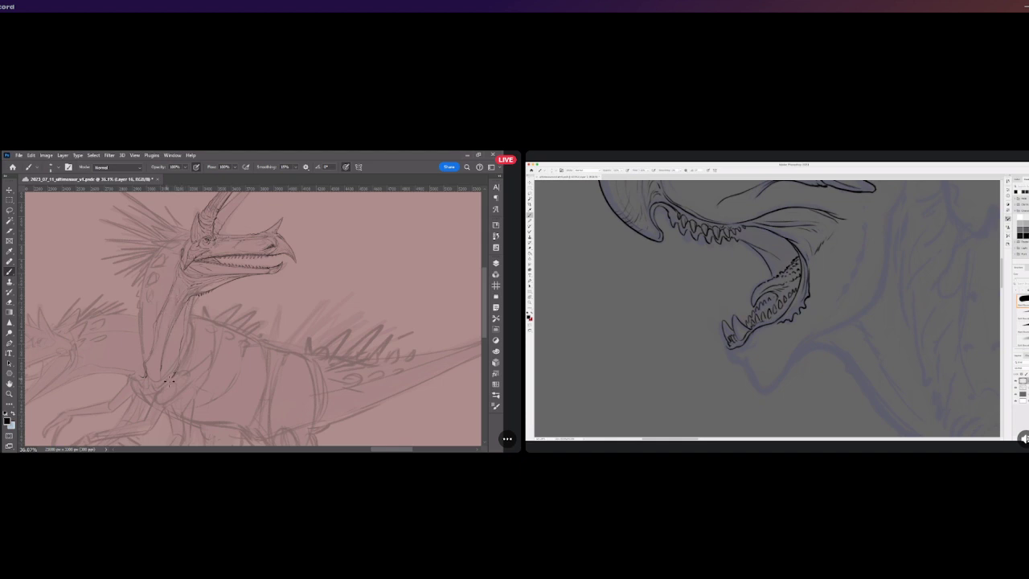
{"action": "scroll", "coordinate": [188, 348], "scroll_direction": "down", "scroll_amount": 1}
{"action": "scroll", "coordinate": [217, 299], "scroll_direction": "up", "scroll_amount": 4}
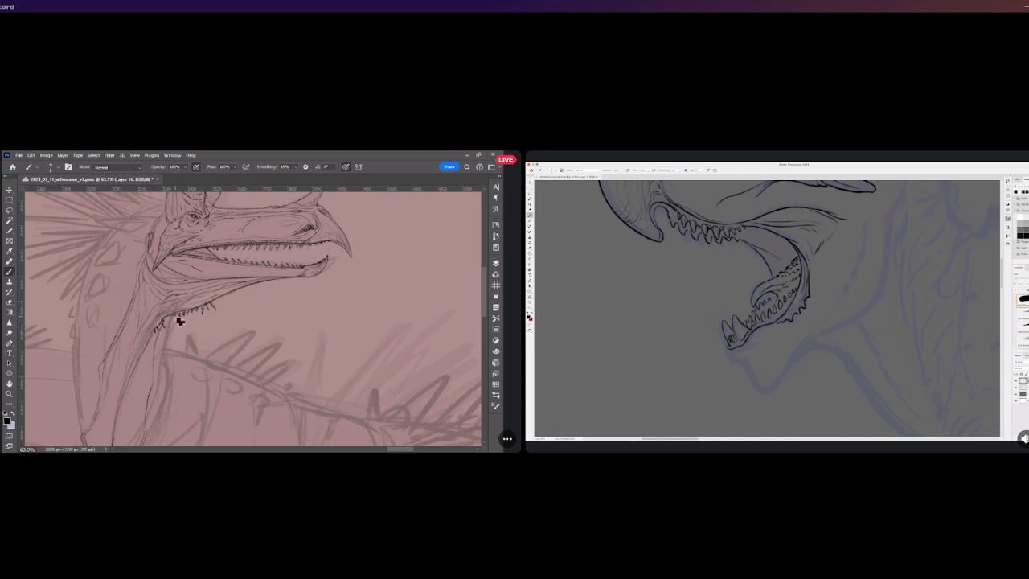
{"action": "scroll", "coordinate": [163, 321], "scroll_direction": "down", "scroll_amount": 3}
{"action": "scroll", "coordinate": [164, 321], "scroll_direction": "down", "scroll_amount": 4}
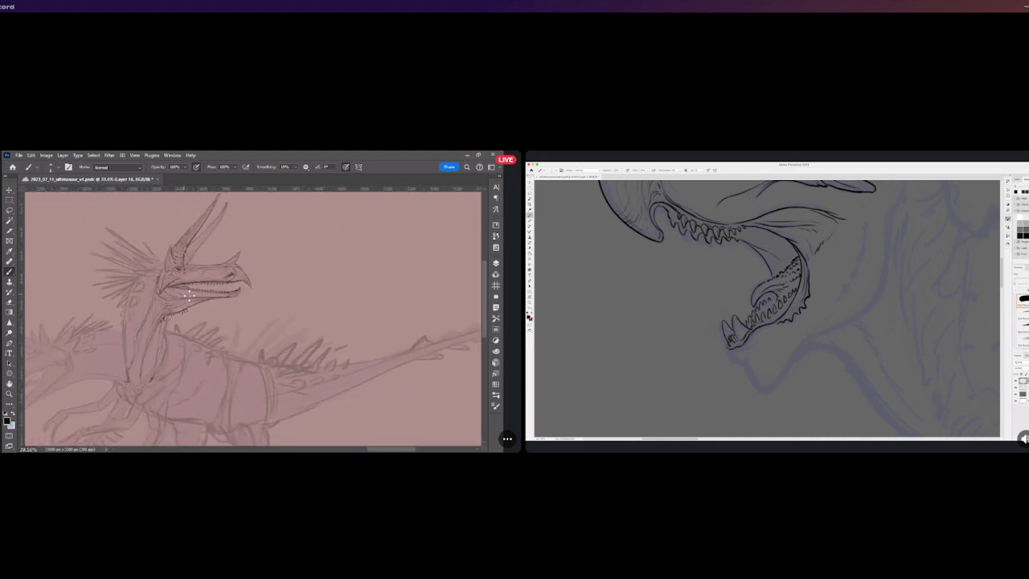
Draw crease lines at the rear of the lower jaw, where it meets the throat
{"action": "scroll", "coordinate": [164, 286], "scroll_direction": "up", "scroll_amount": 4}
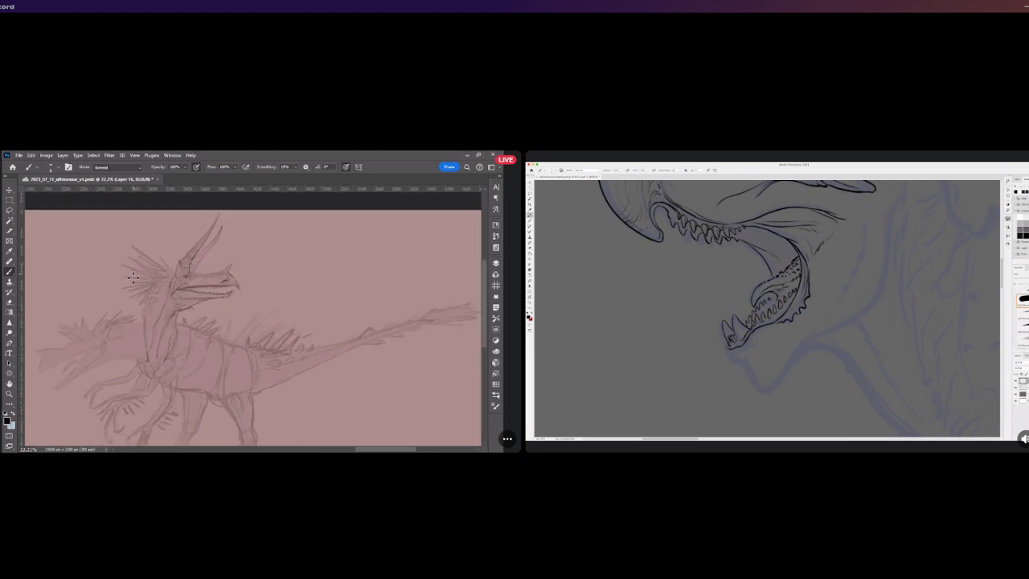
{"action": "scroll", "coordinate": [195, 296], "scroll_direction": "up", "scroll_amount": 5}
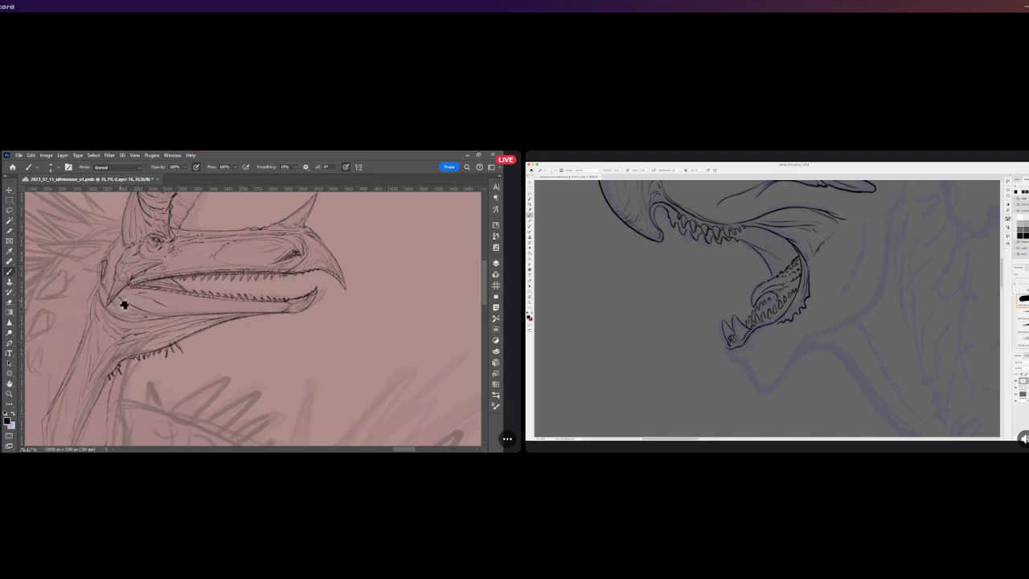
{"action": "left_click_drag", "start_coordinate": [122, 301], "coordinate": [150, 314]}
{"action": "scroll", "coordinate": [146, 218], "scroll_direction": "down", "scroll_amount": 6}
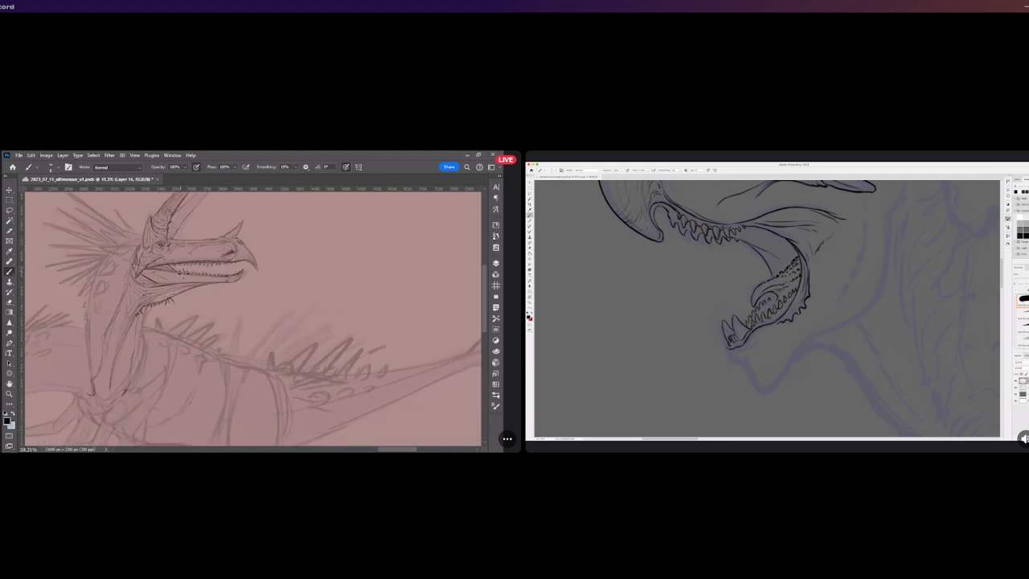
{"action": "scroll", "coordinate": [137, 273], "scroll_direction": "down", "scroll_amount": 1}
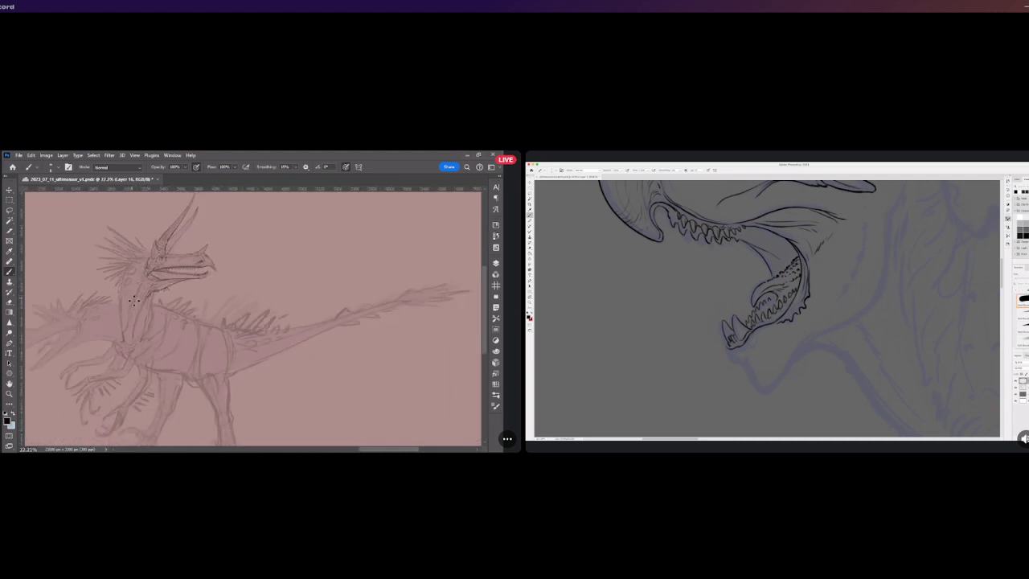
Hatch darker shading lines down the throat side of the neck, below the hanging spikes
{"action": "scroll", "coordinate": [131, 293], "scroll_direction": "up", "scroll_amount": 2}
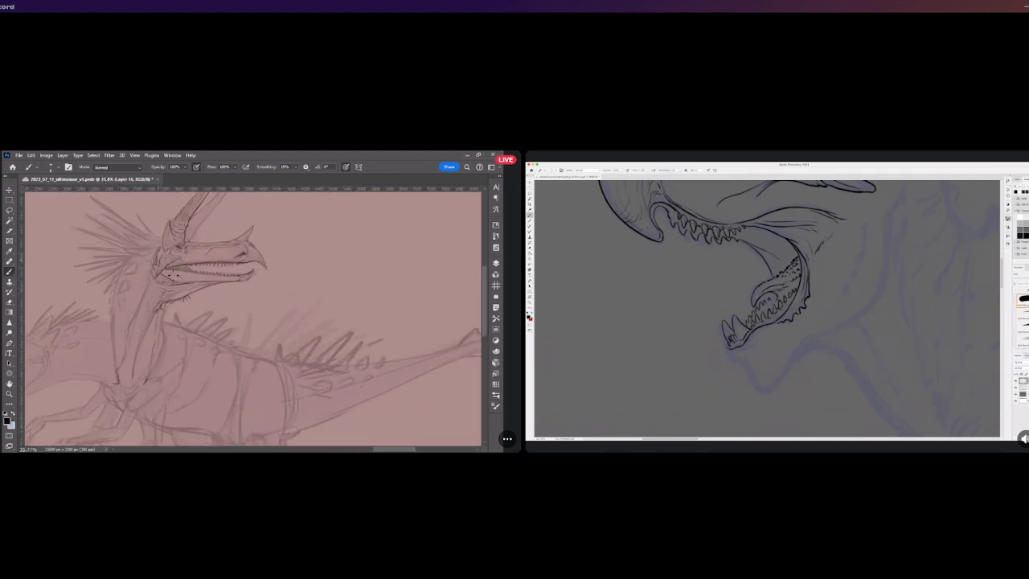
{"action": "scroll", "coordinate": [182, 318], "scroll_direction": "up", "scroll_amount": 2}
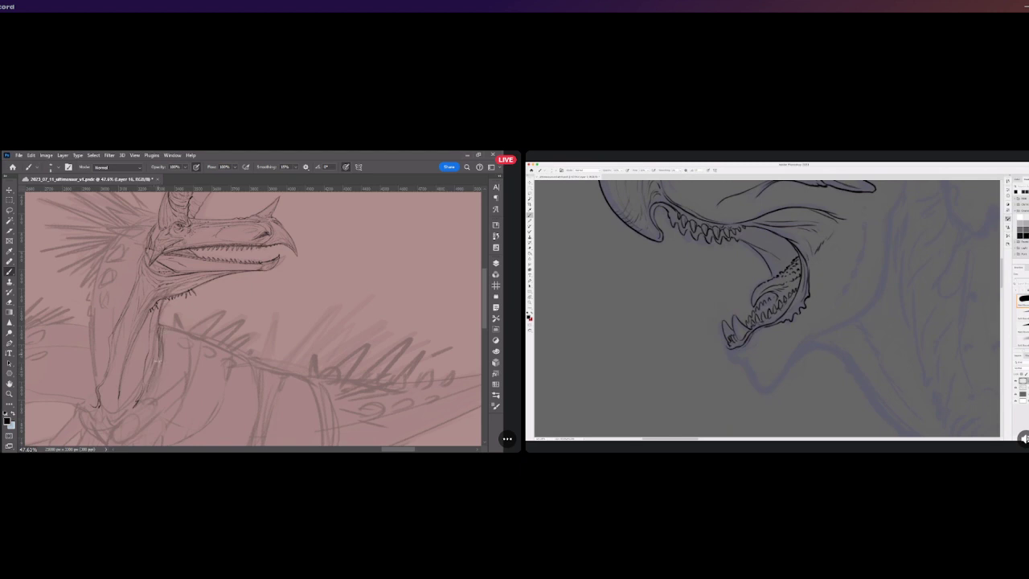
{"action": "left_click_drag", "start_coordinate": [157, 359], "coordinate": [152, 388]}
{"action": "left_click_drag", "start_coordinate": [159, 331], "coordinate": [151, 374]}
{"action": "scroll", "coordinate": [161, 324], "scroll_direction": "down", "scroll_amount": 4}
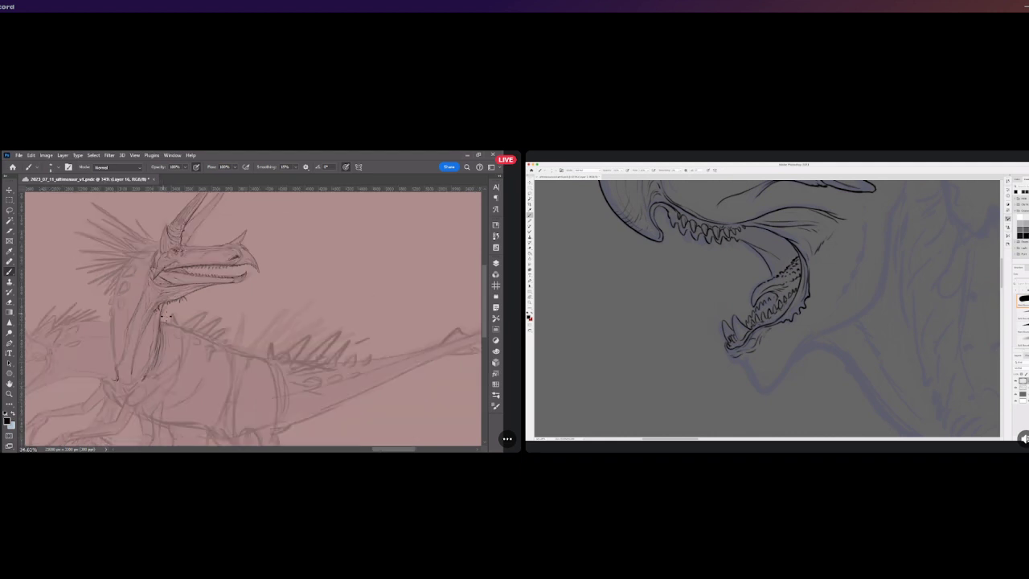
Add skin folds and small scale marks beneath the jaw hinge and along the rear of the lower jaw
{"action": "scroll", "coordinate": [168, 322], "scroll_direction": "down", "scroll_amount": 1}
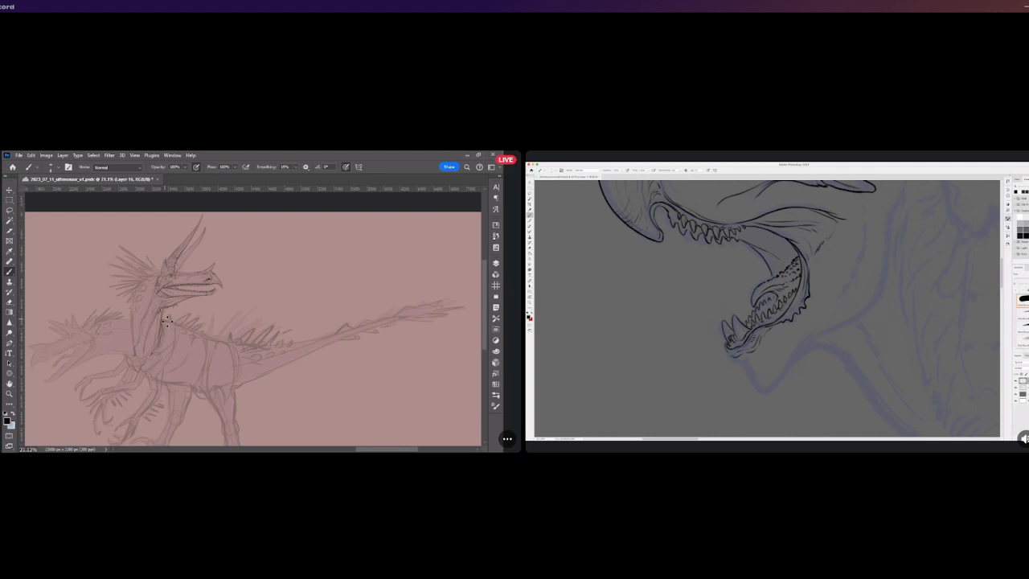
{"action": "scroll", "coordinate": [167, 320], "scroll_direction": "down", "scroll_amount": 1}
{"action": "scroll", "coordinate": [167, 313], "scroll_direction": "up", "scroll_amount": 4}
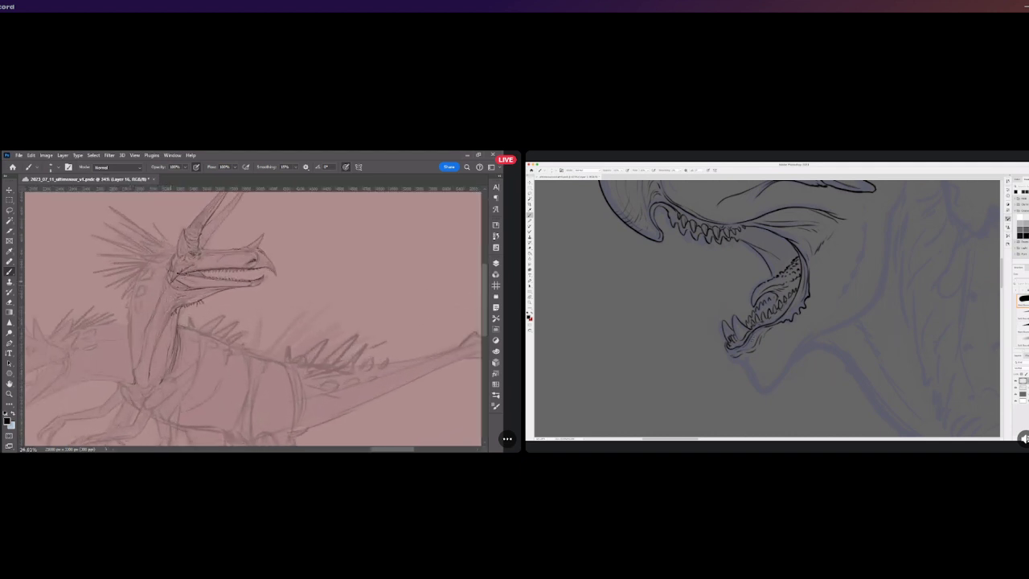
{"action": "scroll", "coordinate": [181, 277], "scroll_direction": "down", "scroll_amount": 3}
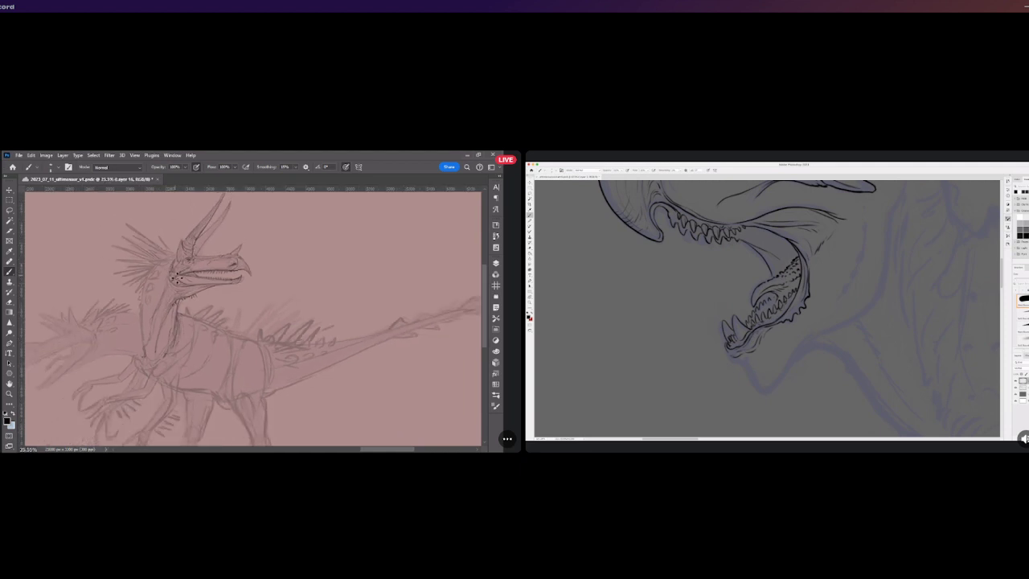
{"action": "scroll", "coordinate": [127, 322], "scroll_direction": "up", "scroll_amount": 1}
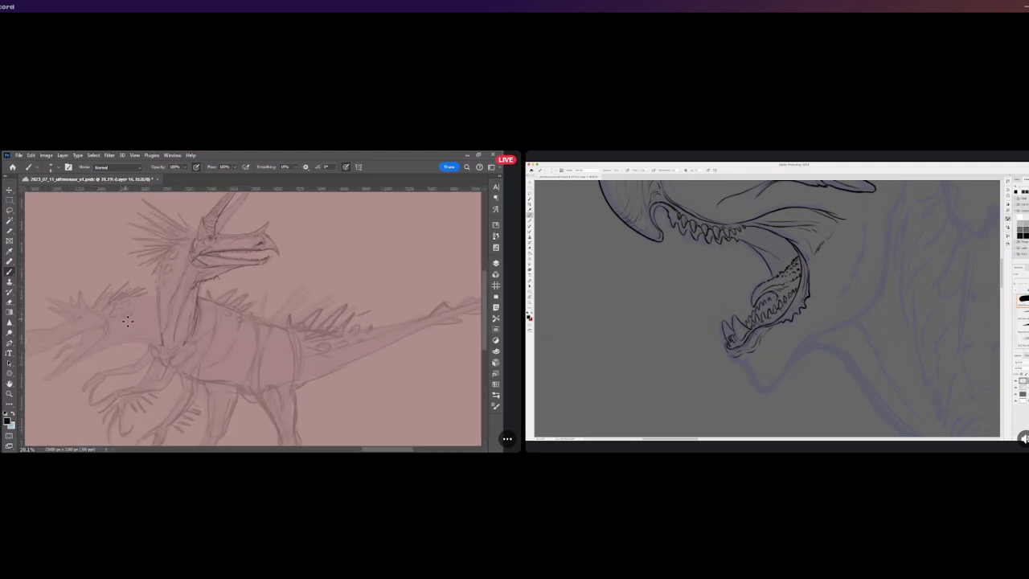
{"action": "scroll", "coordinate": [137, 305], "scroll_direction": "up", "scroll_amount": 1}
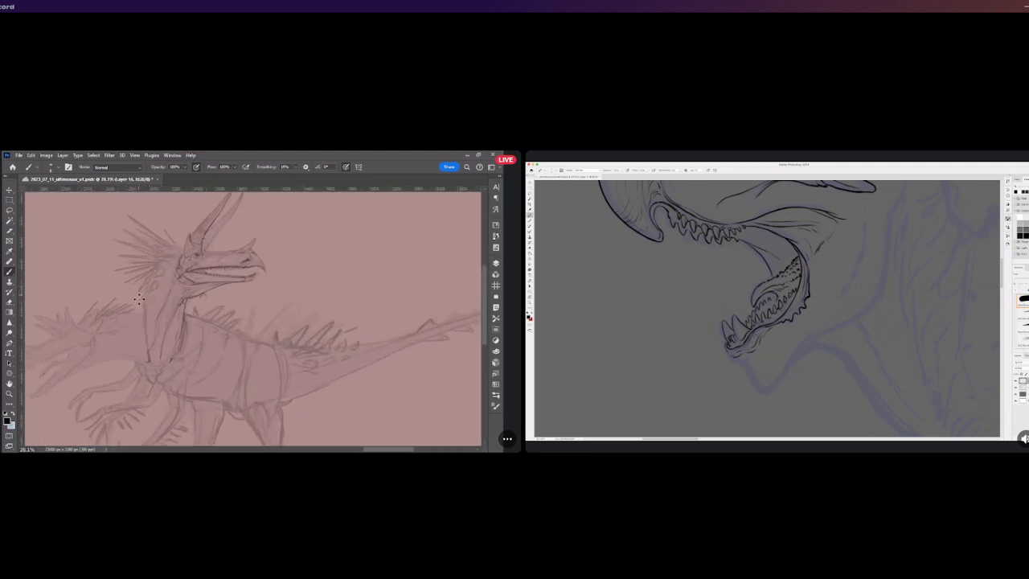
{"action": "scroll", "coordinate": [138, 299], "scroll_direction": "up", "scroll_amount": 1}
{"action": "left_click_drag", "start_coordinate": [178, 282], "coordinate": [162, 294]}
{"action": "scroll", "coordinate": [144, 257], "scroll_direction": "up", "scroll_amount": 2}
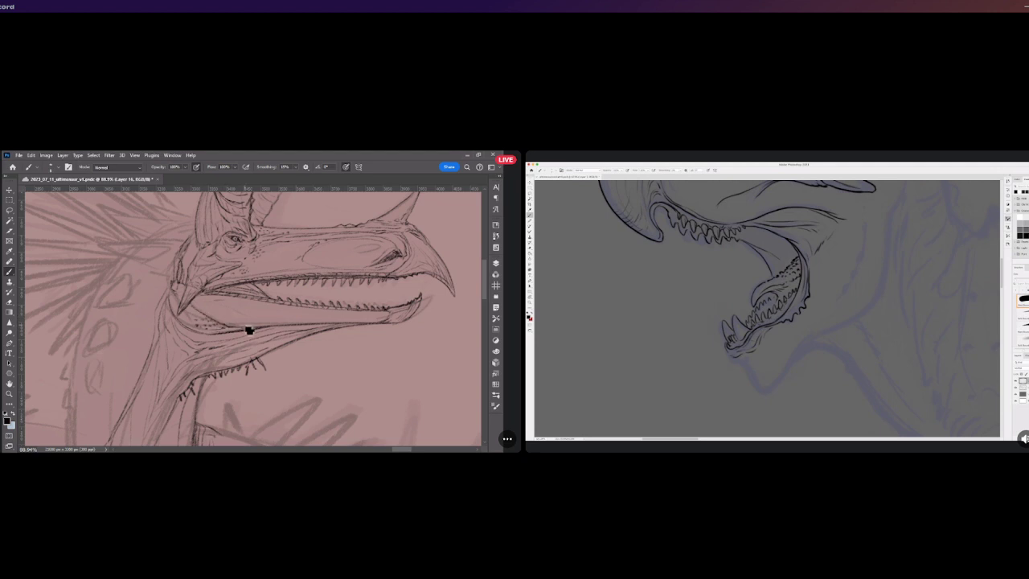
{"action": "scroll", "coordinate": [248, 329], "scroll_direction": "down", "scroll_amount": 2}
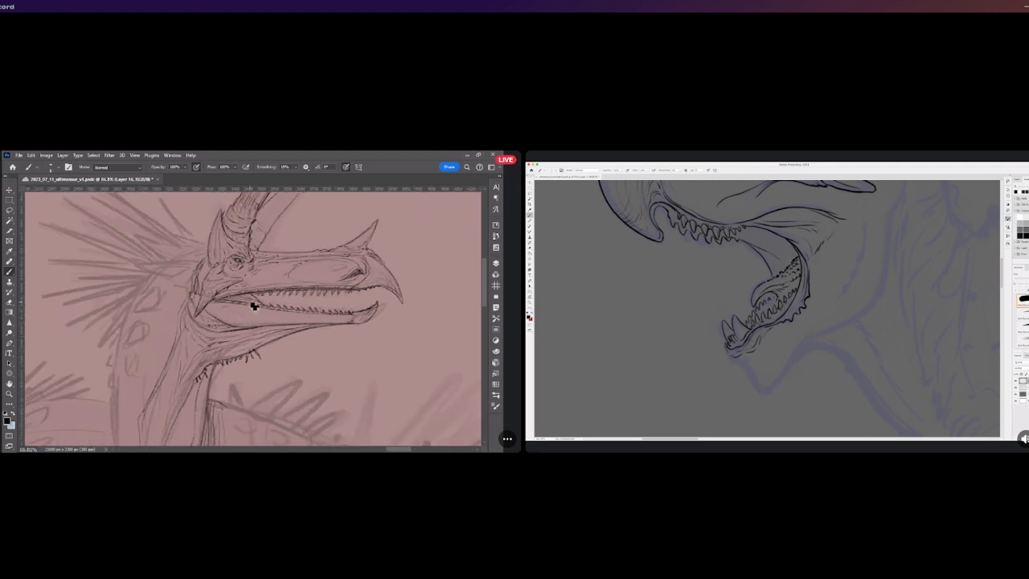
Dot rows of small scales on the skin at the mouth corner and rear of the lower jaw
{"action": "scroll", "coordinate": [238, 328], "scroll_direction": "down", "scroll_amount": 3}
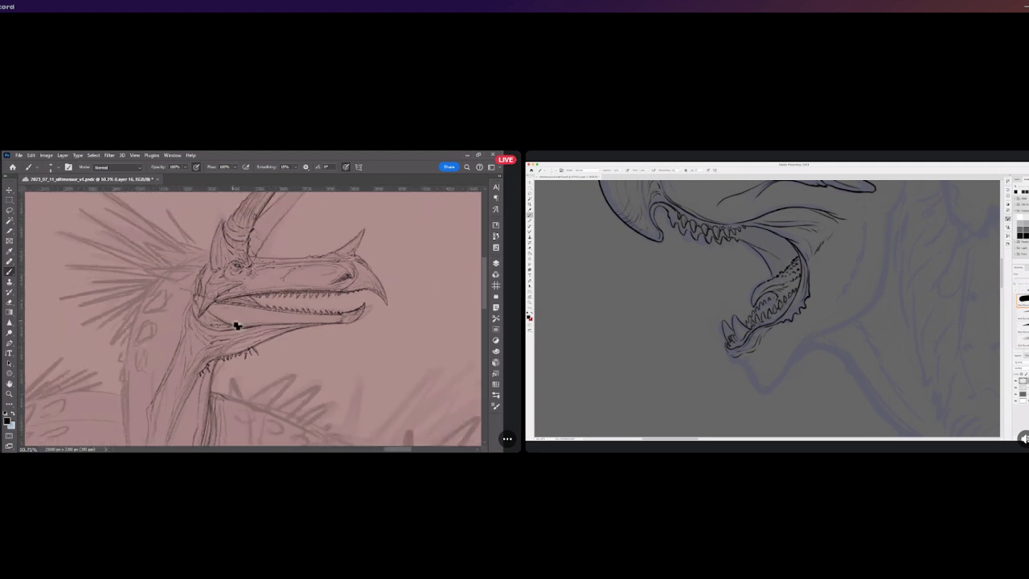
{"action": "scroll", "coordinate": [298, 334], "scroll_direction": "up", "scroll_amount": 2}
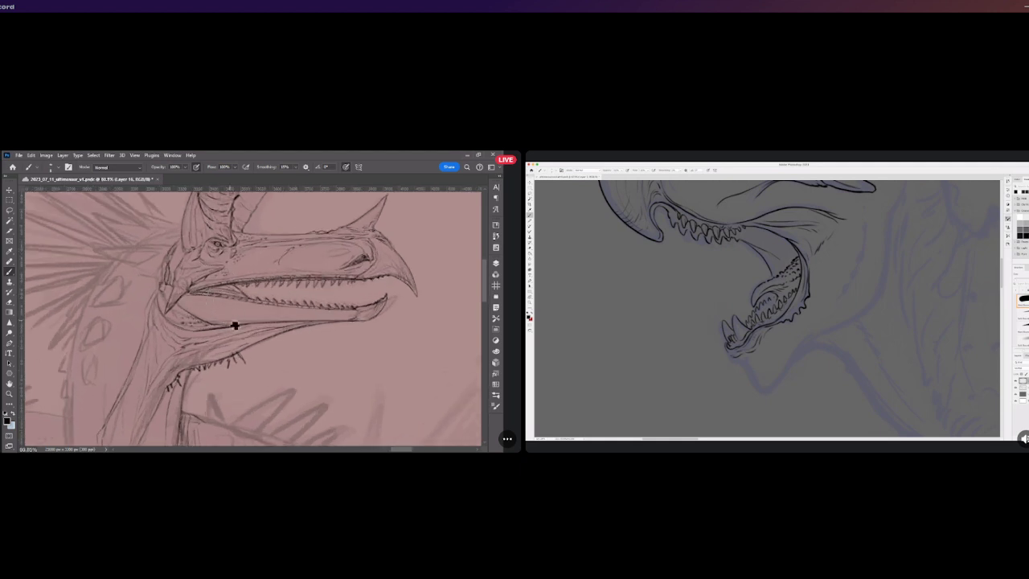
{"action": "left_click_drag", "start_coordinate": [202, 306], "coordinate": [198, 316]}
{"action": "left_click", "coordinate": [193, 307]}
{"action": "left_click", "coordinate": [193, 310]}
{"action": "scroll", "coordinate": [219, 278], "scroll_direction": "up", "scroll_amount": 3}
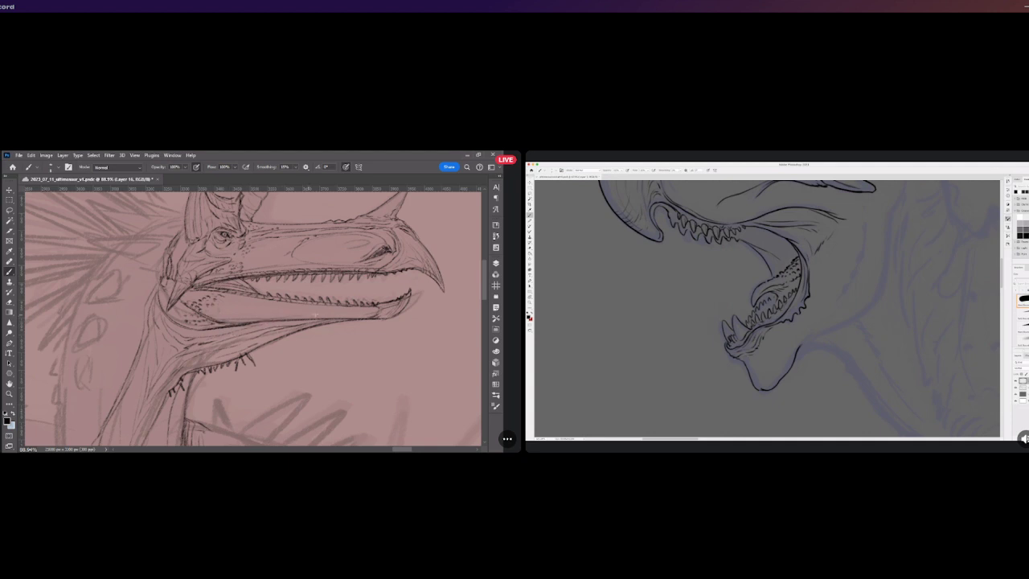
Draw the chest contour at the neck's base and the first lines of the arm reaching forward below it
{"action": "scroll", "coordinate": [281, 277], "scroll_direction": "down", "scroll_amount": 8}
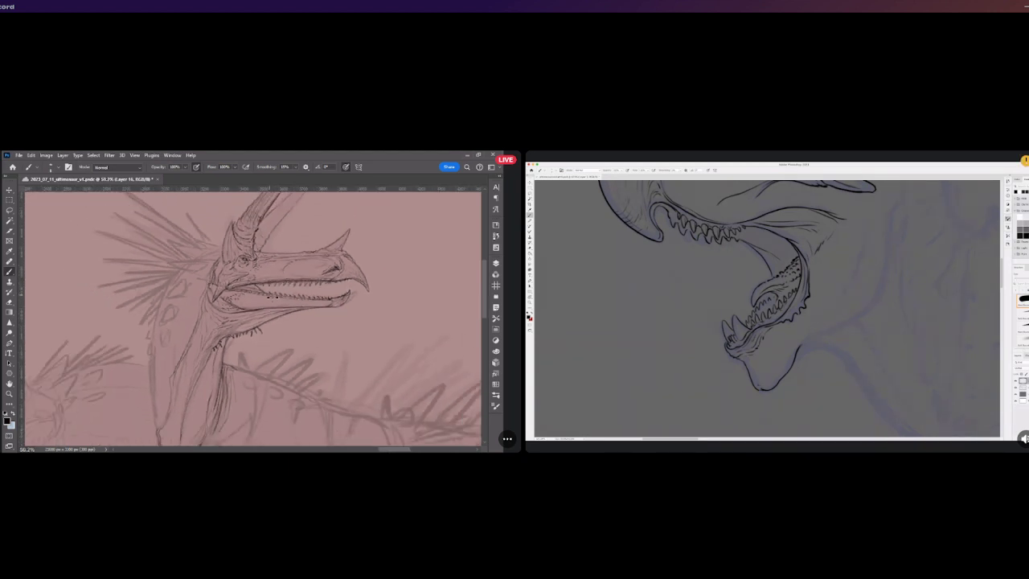
{"action": "scroll", "coordinate": [269, 296], "scroll_direction": "up", "scroll_amount": 2}
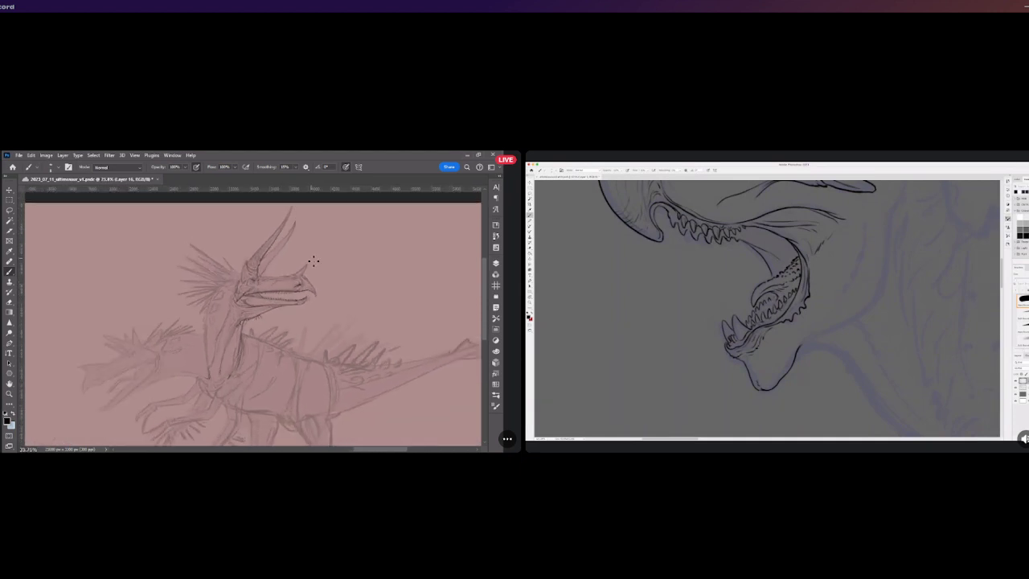
{"action": "scroll", "coordinate": [218, 323], "scroll_direction": "down", "scroll_amount": 4}
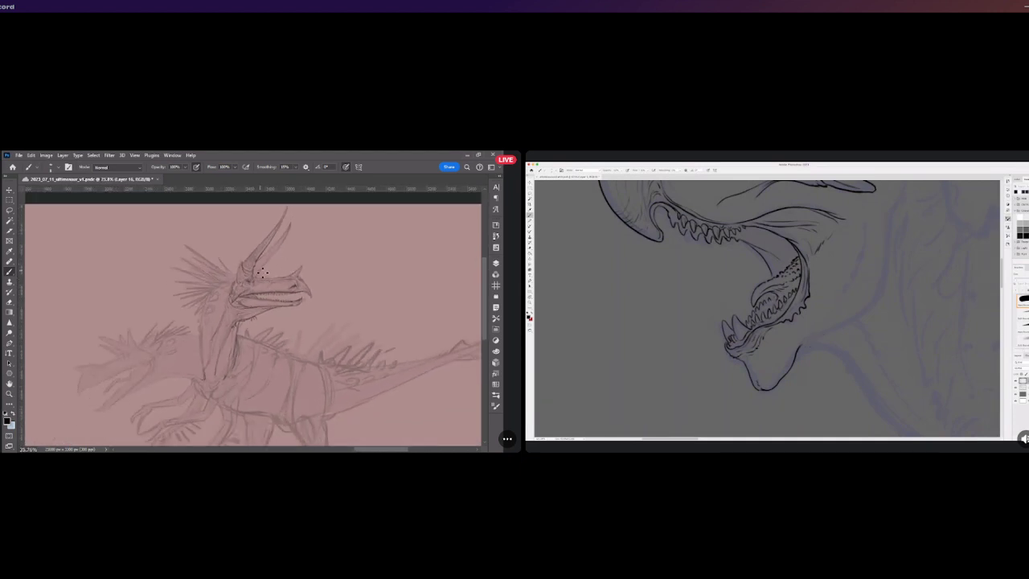
{"action": "scroll", "coordinate": [242, 338], "scroll_direction": "down", "scroll_amount": 2}
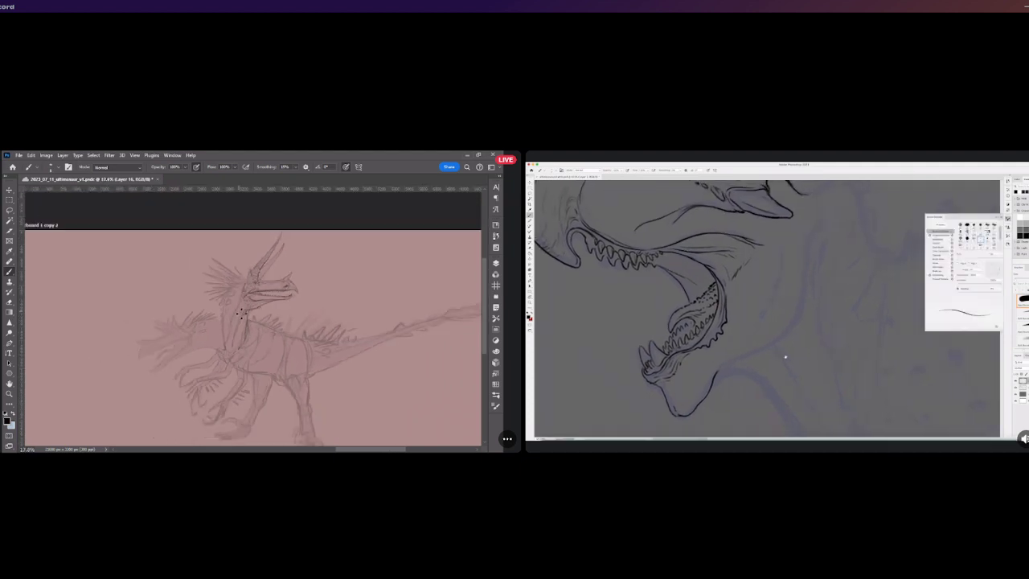
{"action": "scroll", "coordinate": [312, 367], "scroll_direction": "up", "scroll_amount": 2}
{"action": "scroll", "coordinate": [312, 368], "scroll_direction": "up", "scroll_amount": 3}
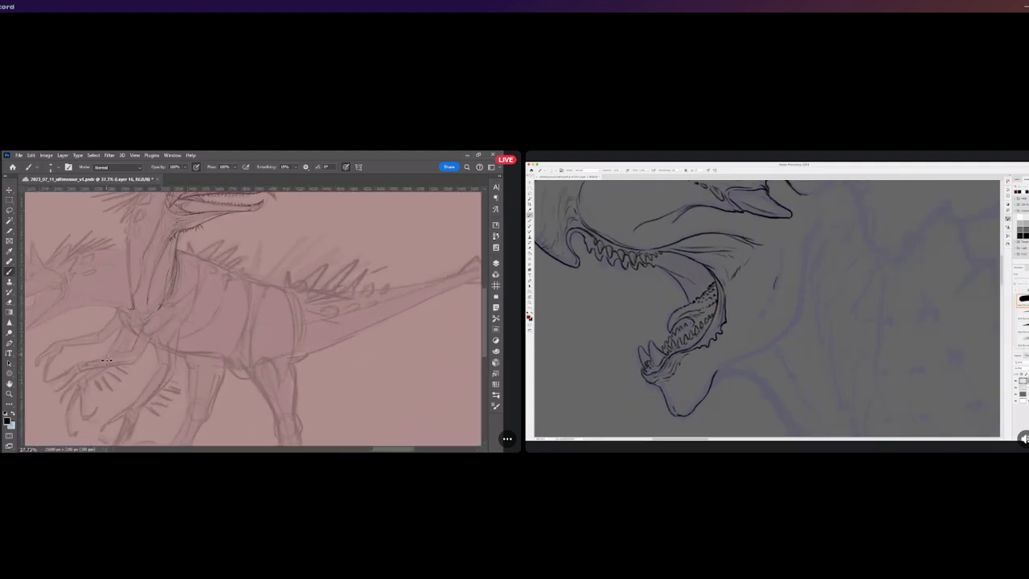
{"action": "scroll", "coordinate": [105, 360], "scroll_direction": "up", "scroll_amount": 1}
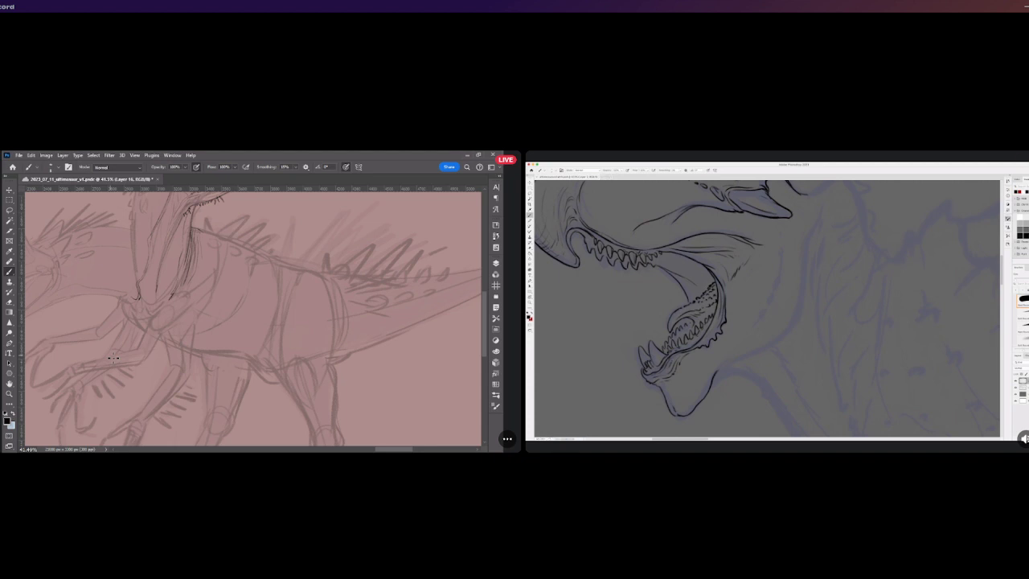
{"action": "scroll", "coordinate": [155, 353], "scroll_direction": "up", "scroll_amount": 2}
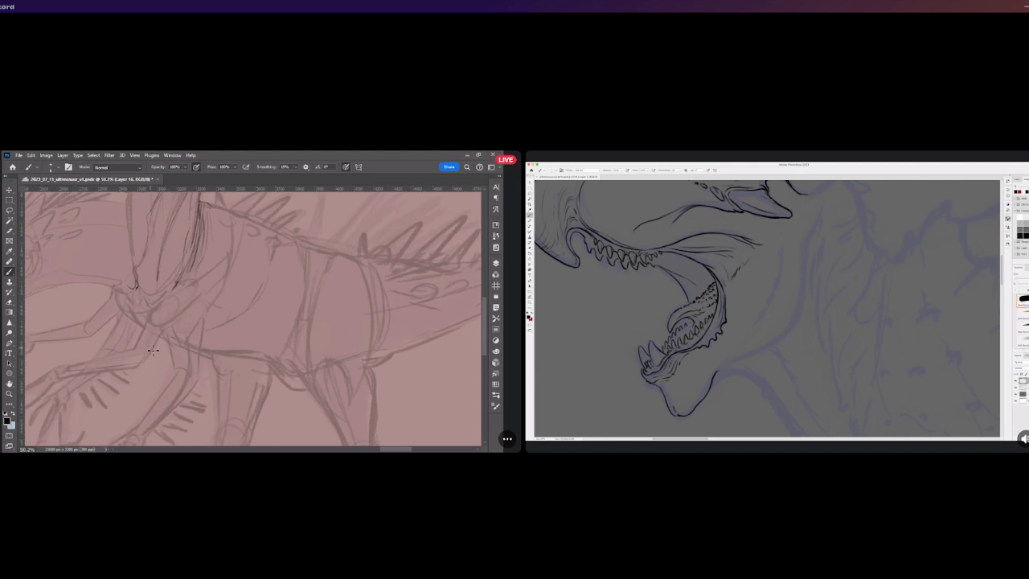
{"action": "left_click_drag", "start_coordinate": [175, 286], "coordinate": [161, 300]}
{"action": "left_click_drag", "start_coordinate": [141, 325], "coordinate": [111, 358]}
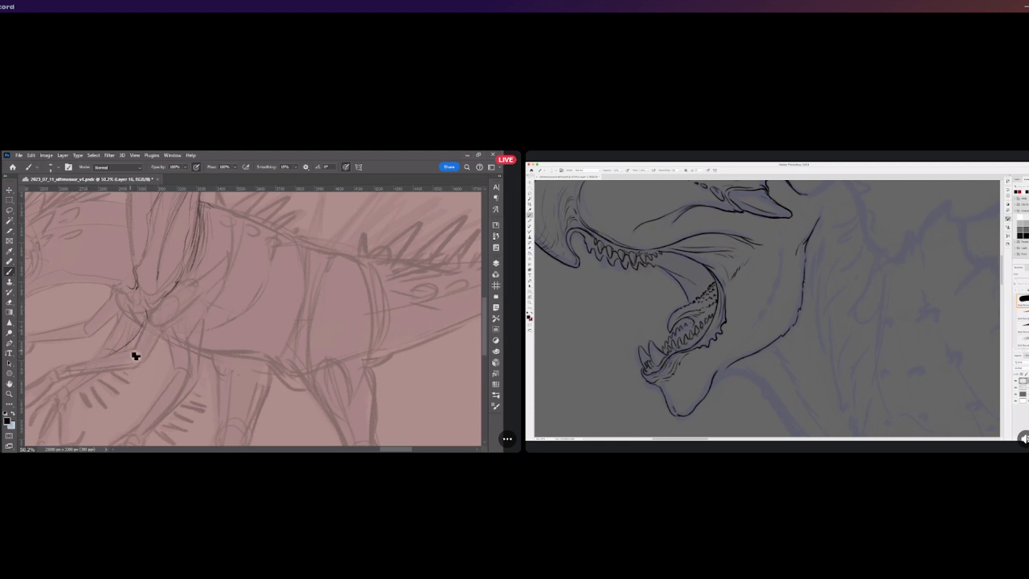
{"action": "left_click_drag", "start_coordinate": [156, 324], "coordinate": [159, 339]}
{"action": "key", "text": "ctrl+z"}
{"action": "key", "text": "ctrl+z"}
{"action": "left_click_drag", "start_coordinate": [141, 365], "coordinate": [155, 333]}
{"action": "left_click_drag", "start_coordinate": [169, 351], "coordinate": [157, 396]}
{"action": "key", "text": "ctrl+z"}
{"action": "key", "text": "ctrl+z"}
Outline the near arm from the shoulder down the forearm, adding muscle contours behind the shoulder
{"action": "left_click_drag", "start_coordinate": [169, 345], "coordinate": [161, 395]}
{"action": "key", "text": "ctrl+z"}
{"action": "key", "text": "ctrl+shift+z"}
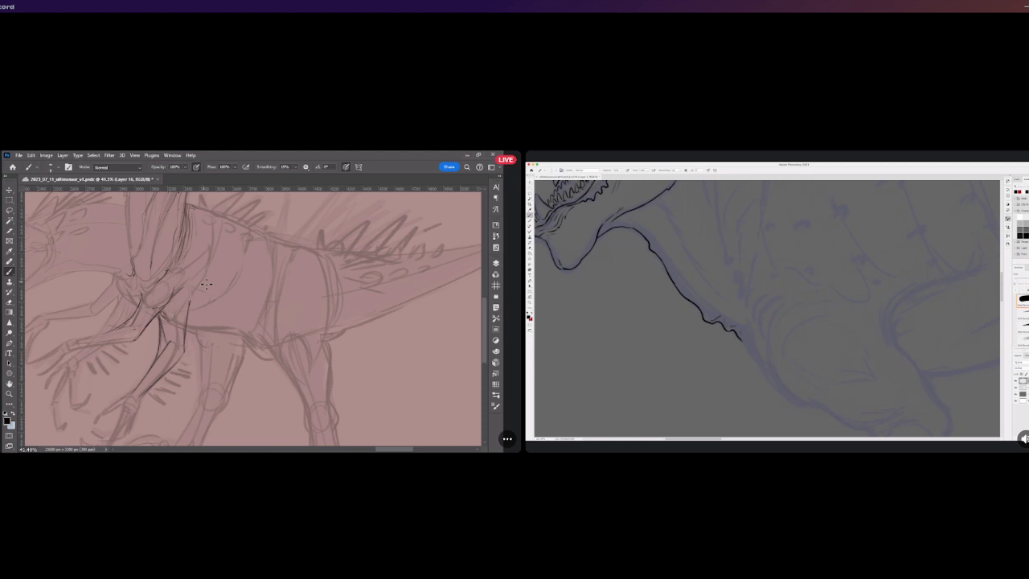
{"action": "scroll", "coordinate": [202, 259], "scroll_direction": "down", "scroll_amount": 2}
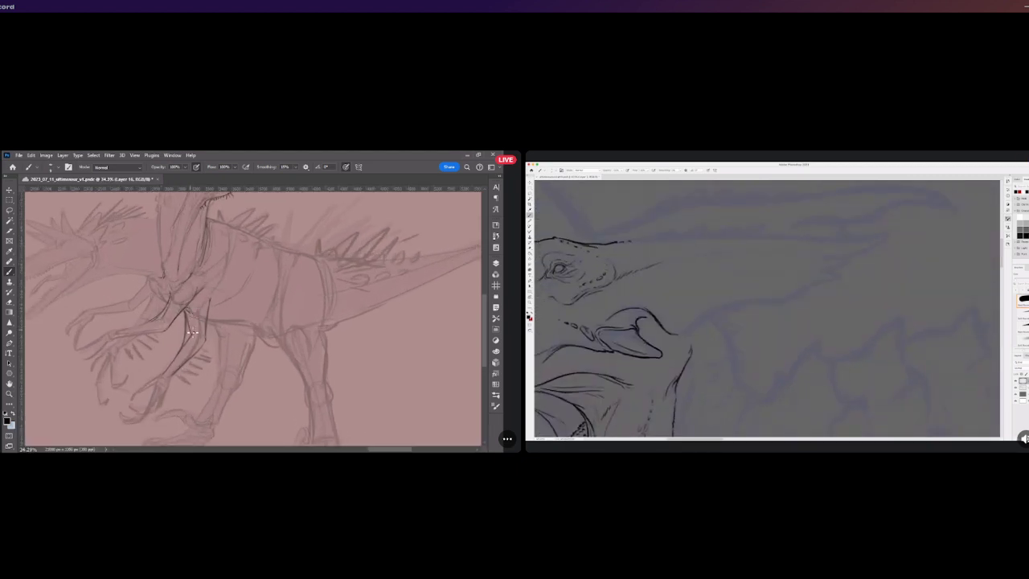
{"action": "left_click_drag", "start_coordinate": [186, 309], "coordinate": [204, 312]}
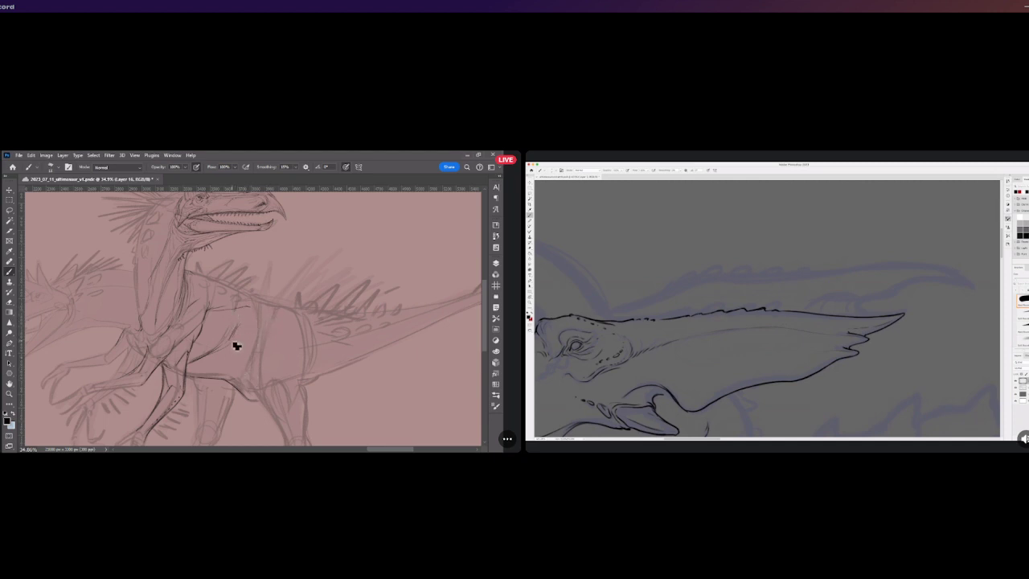
{"action": "scroll", "coordinate": [232, 350], "scroll_direction": "down", "scroll_amount": 3}
{"action": "scroll", "coordinate": [229, 358], "scroll_direction": "up", "scroll_amount": 5}
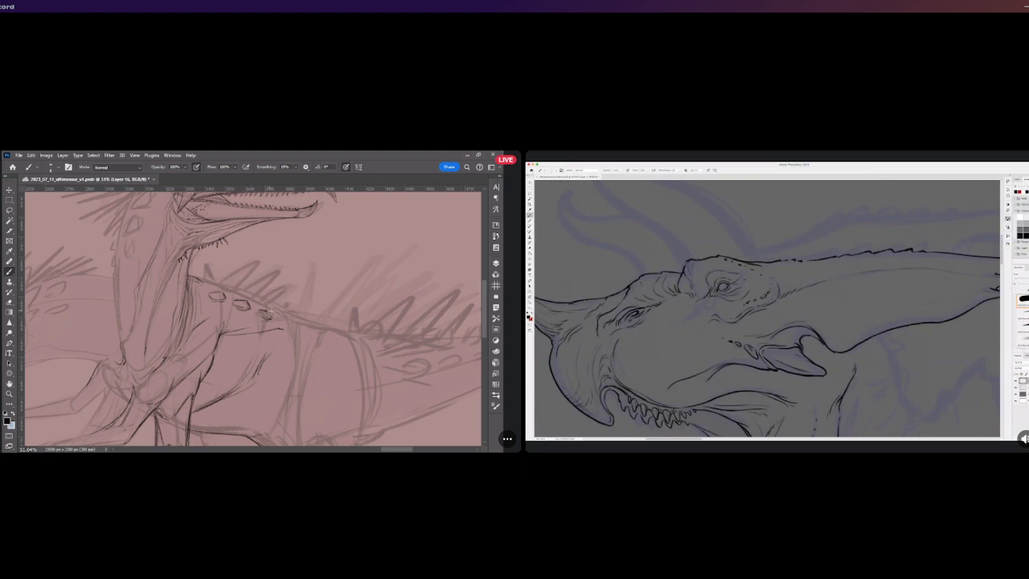
{"action": "left_click_drag", "start_coordinate": [268, 313], "coordinate": [275, 317]}
{"action": "left_click_drag", "start_coordinate": [211, 294], "coordinate": [273, 317]}
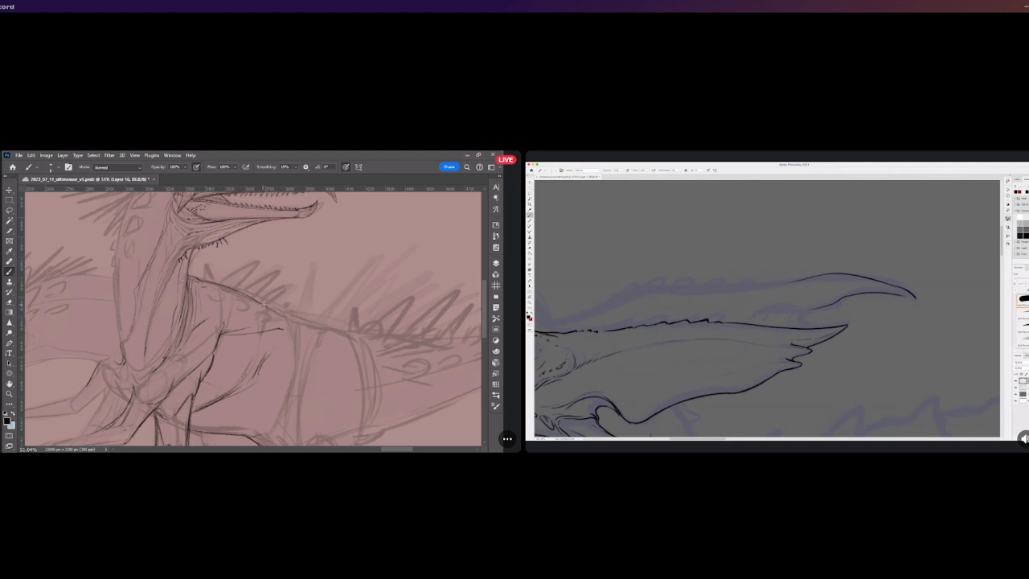
Draw the back contour over the rough sketch, from behind the neck base toward the hip
{"action": "mouse_move", "coordinate": [262, 304]}
{"action": "left_mouse_down"}
{"action": "mouse_move", "coordinate": [310, 307]}
{"action": "mouse_move", "coordinate": [315, 323]}
{"action": "mouse_move", "coordinate": [345, 336]}
{"action": "left_mouse_up"}
{"action": "mouse_move", "coordinate": [293, 315]}
{"action": "left_mouse_down"}
{"action": "mouse_move", "coordinate": [359, 341]}
{"action": "mouse_move", "coordinate": [357, 350]}
{"action": "left_mouse_up"}
{"action": "scroll", "coordinate": [357, 351], "scroll_direction": "down", "scroll_amount": 5}
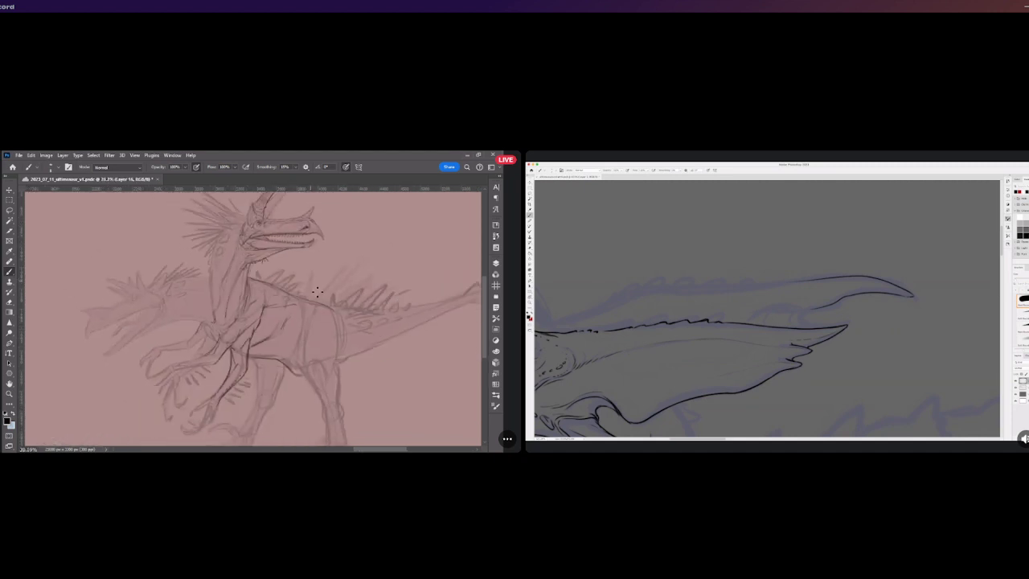
Hide the rough sketch and reinforce the neck's rear outline down to the chest
{"action": "scroll", "coordinate": [358, 322], "scroll_direction": "up", "scroll_amount": 4}
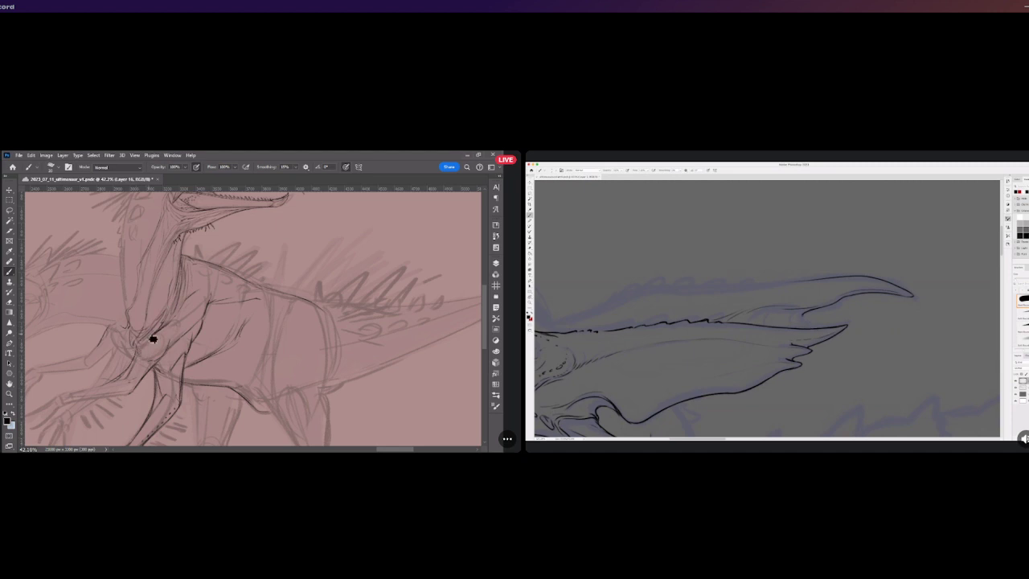
{"action": "scroll", "coordinate": [169, 323], "scroll_direction": "down", "scroll_amount": 5}
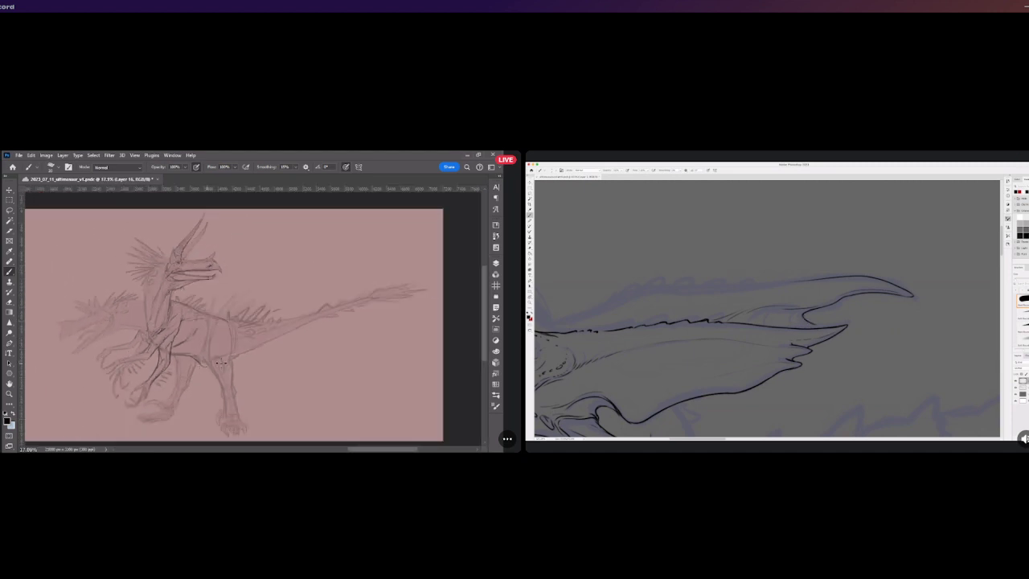
{"action": "scroll", "coordinate": [161, 350], "scroll_direction": "up", "scroll_amount": 2}
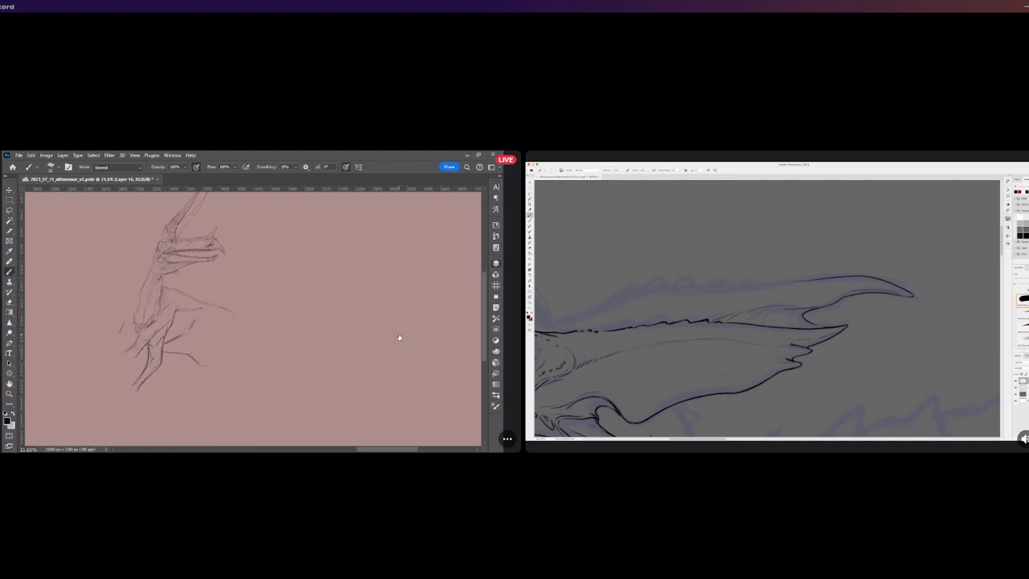
{"action": "scroll", "coordinate": [115, 230], "scroll_direction": "up", "scroll_amount": 2}
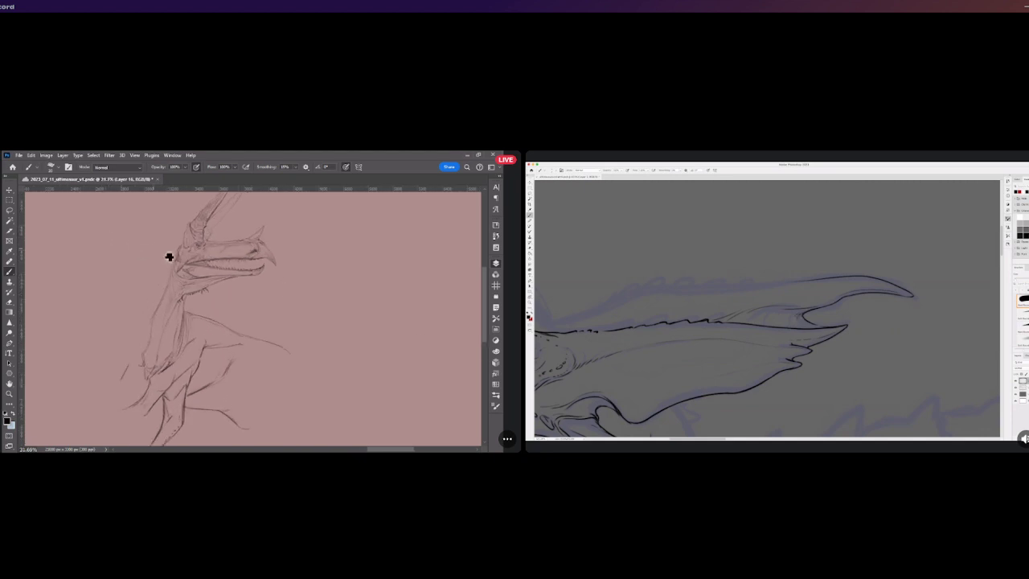
{"action": "scroll", "coordinate": [169, 255], "scroll_direction": "up", "scroll_amount": 2}
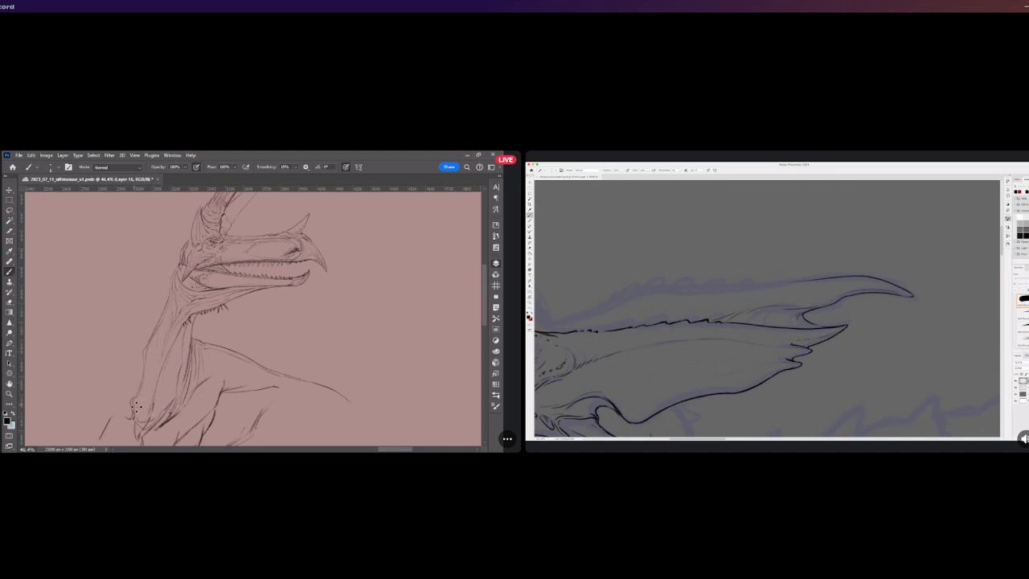
{"action": "left_click_drag", "start_coordinate": [144, 379], "coordinate": [154, 342]}
Dot small scales over the neck base and shoulder, and strengthen the lines at the base of the horn behind the eye
{"action": "left_click", "coordinate": [206, 367]}
{"action": "left_click", "coordinate": [208, 370]}
{"action": "left_click", "coordinate": [210, 372]}
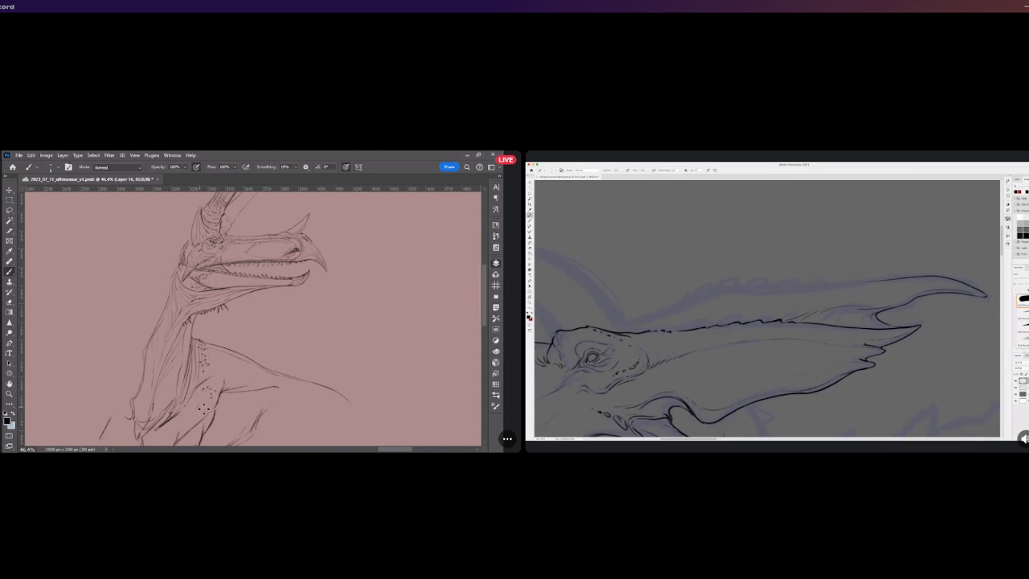
{"action": "left_click", "coordinate": [210, 402]}
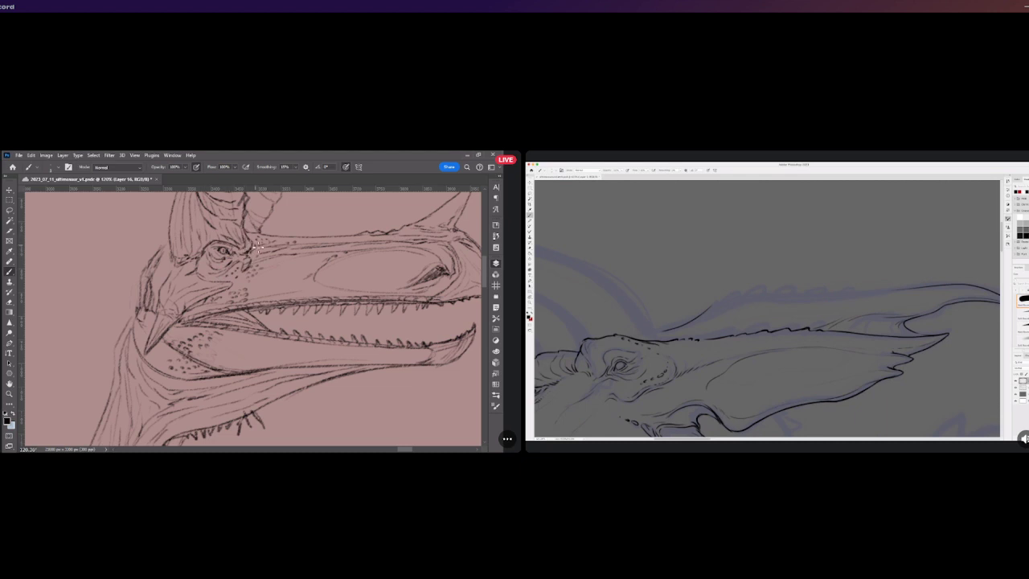
{"action": "mouse_move", "coordinate": [173, 221]}
{"action": "left_mouse_down"}
{"action": "mouse_move", "coordinate": [168, 260]}
{"action": "mouse_move", "coordinate": [168, 246]}
{"action": "mouse_move", "coordinate": [177, 263]}
{"action": "left_mouse_up"}
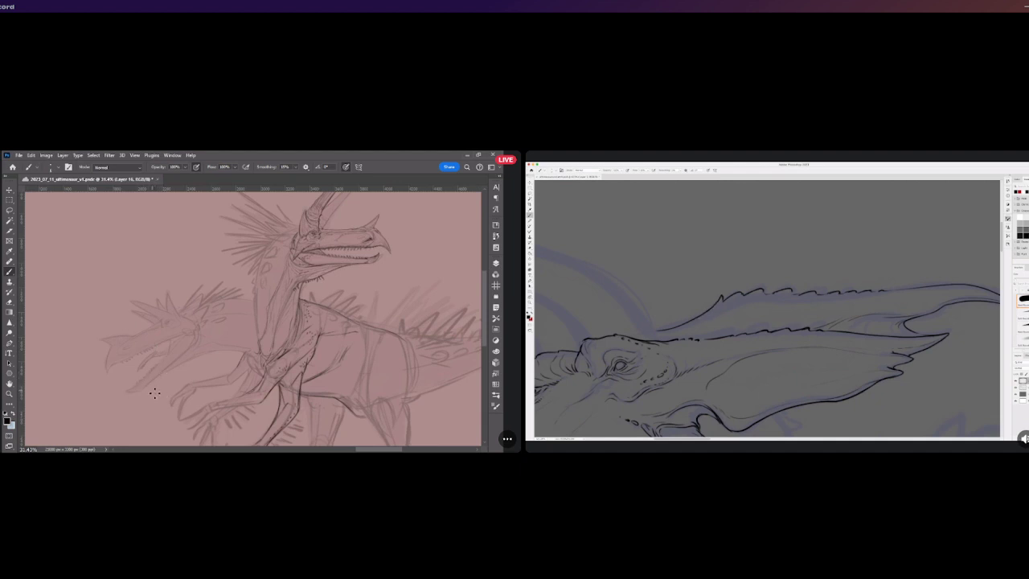
Show the rough sketch again and darken the spikes hanging beneath the throat
{"action": "scroll", "coordinate": [155, 393], "scroll_direction": "down", "scroll_amount": 1}
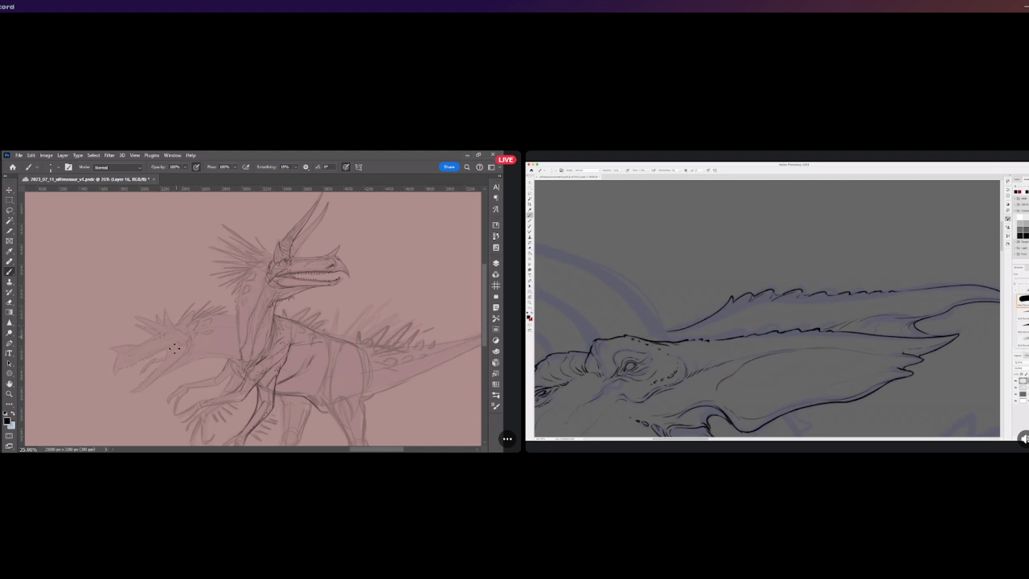
{"action": "scroll", "coordinate": [310, 343], "scroll_direction": "up", "scroll_amount": 5}
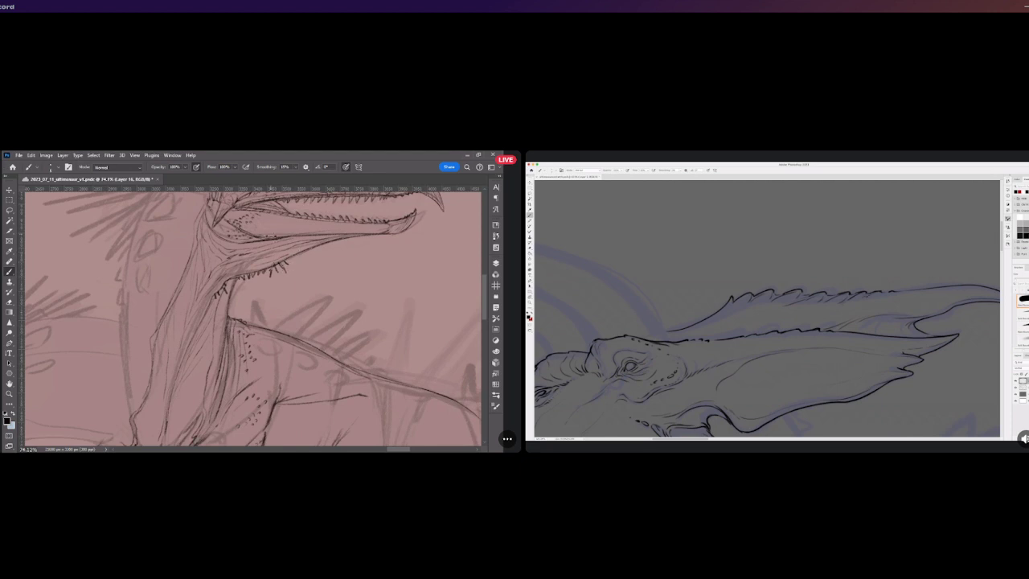
{"action": "mouse_move", "coordinate": [283, 268]}
{"action": "left_mouse_down"}
{"action": "mouse_move", "coordinate": [278, 259]}
{"action": "mouse_move", "coordinate": [288, 260]}
{"action": "left_mouse_up"}
{"action": "scroll", "coordinate": [233, 259], "scroll_direction": "down", "scroll_amount": 1}
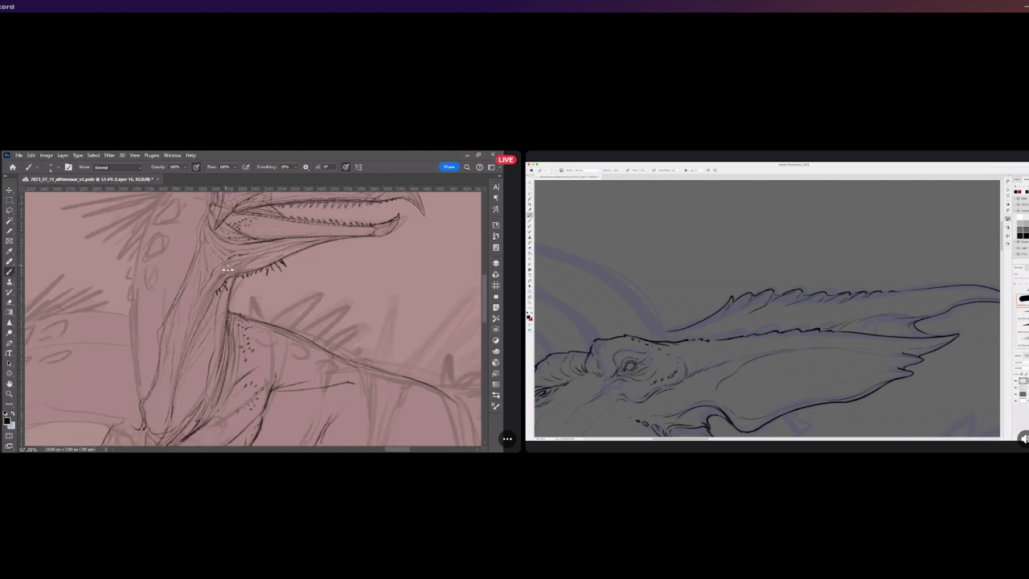
Add long skin fold and hatching lines along the lower neck, just above the chest
{"action": "scroll", "coordinate": [229, 267], "scroll_direction": "down", "scroll_amount": 3}
{"action": "scroll", "coordinate": [215, 279], "scroll_direction": "down", "scroll_amount": 2}
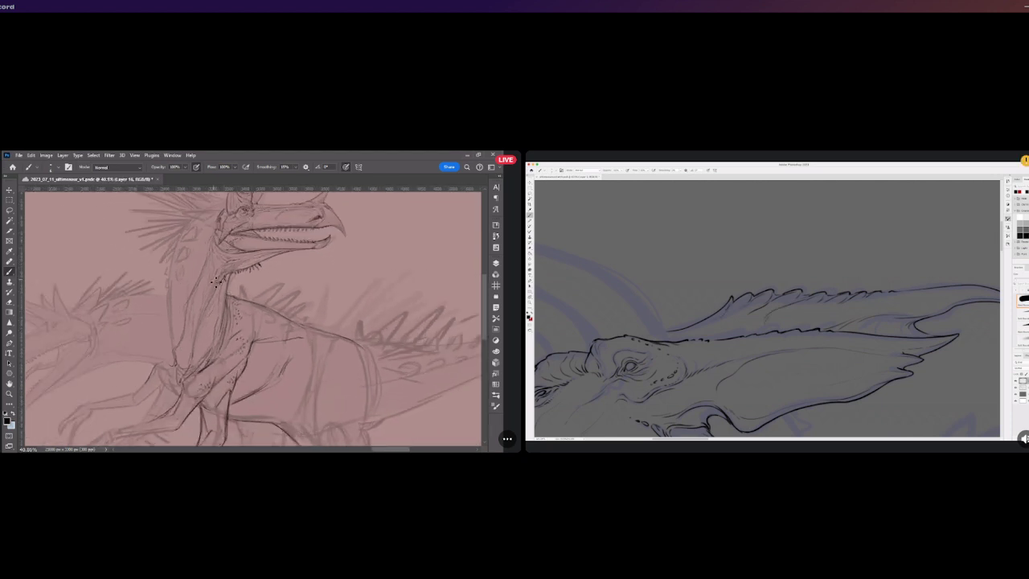
{"action": "scroll", "coordinate": [171, 287], "scroll_direction": "down", "scroll_amount": 3}
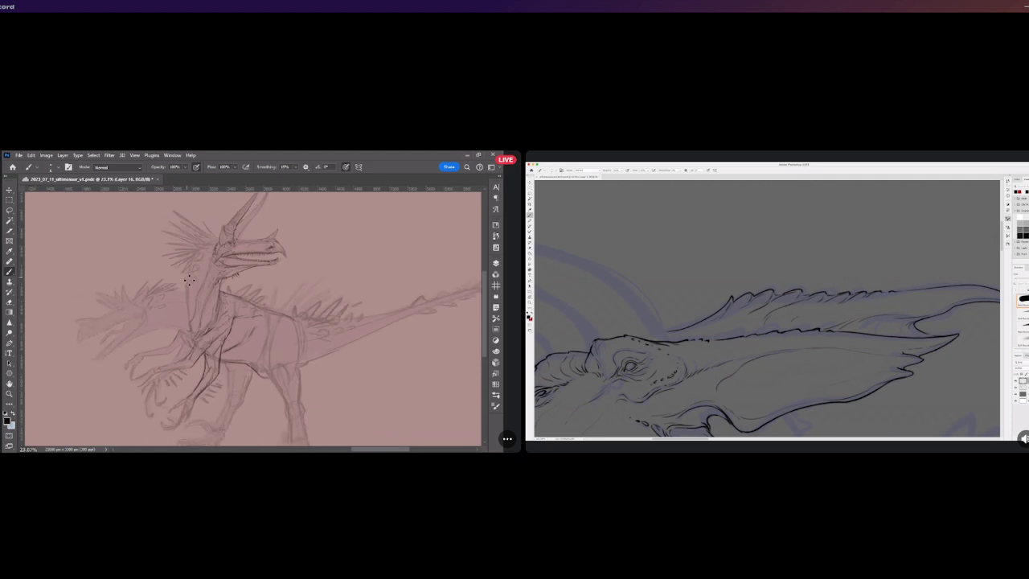
{"action": "scroll", "coordinate": [196, 283], "scroll_direction": "up", "scroll_amount": 4}
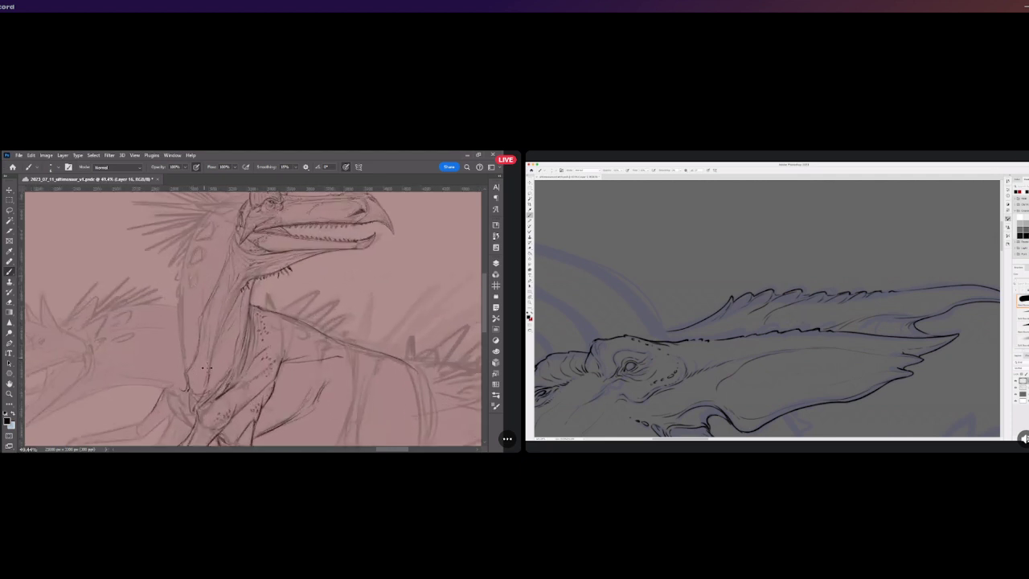
{"action": "left_click_drag", "start_coordinate": [208, 370], "coordinate": [208, 349]}
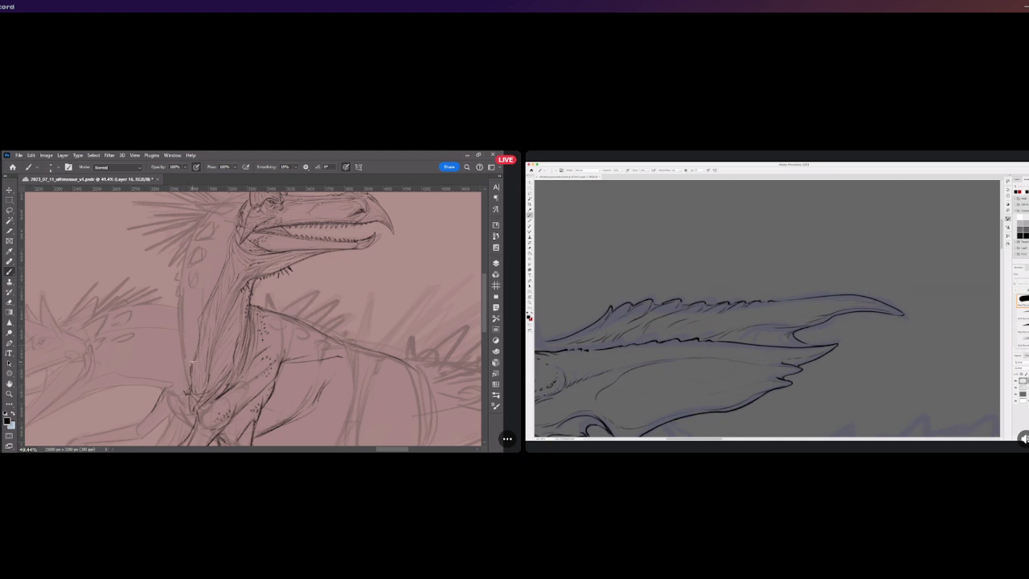
{"action": "scroll", "coordinate": [205, 350], "scroll_direction": "down", "scroll_amount": 3}
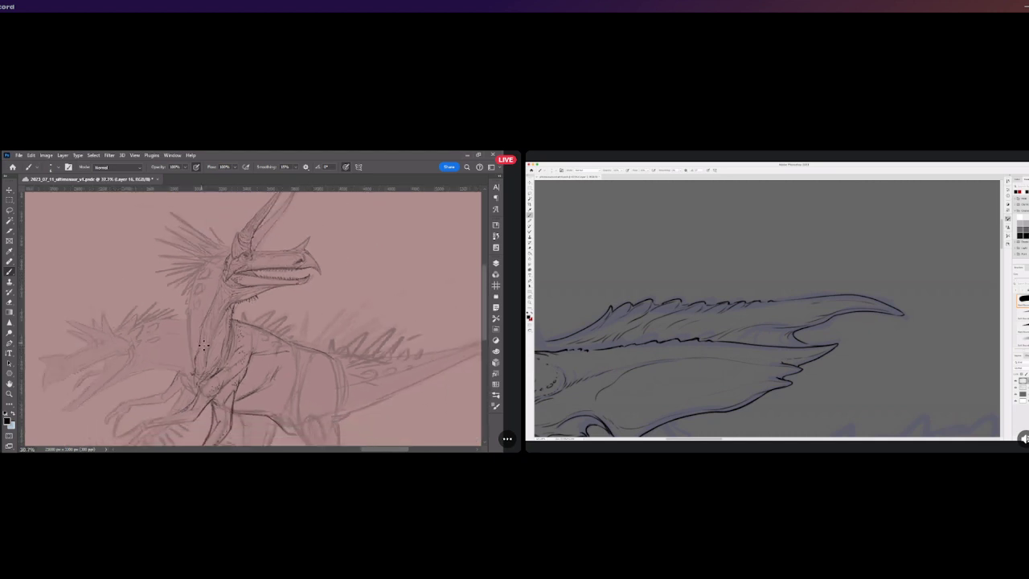
{"action": "scroll", "coordinate": [203, 344], "scroll_direction": "down", "scroll_amount": 2}
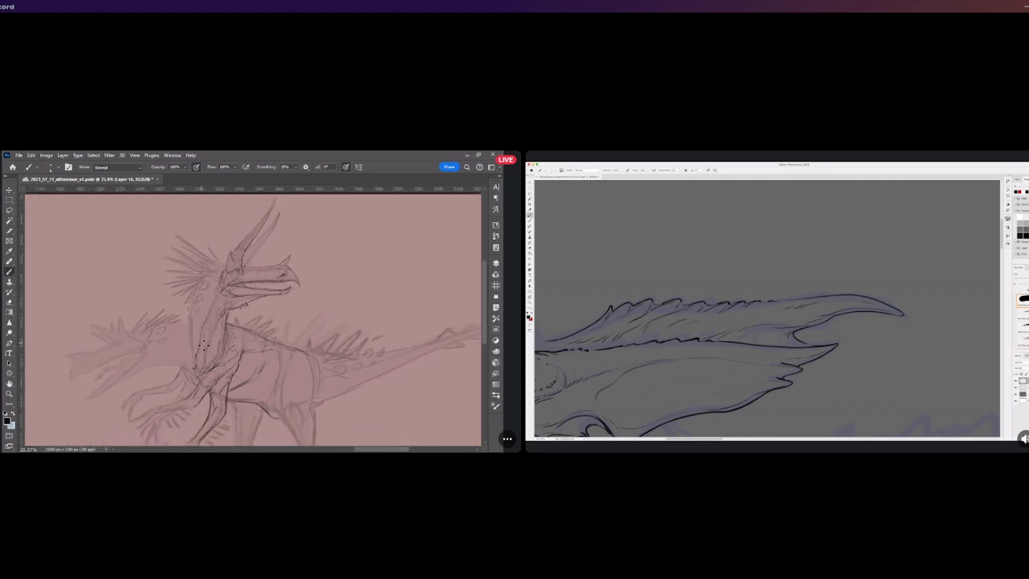
{"action": "scroll", "coordinate": [204, 346], "scroll_direction": "down", "scroll_amount": 4}
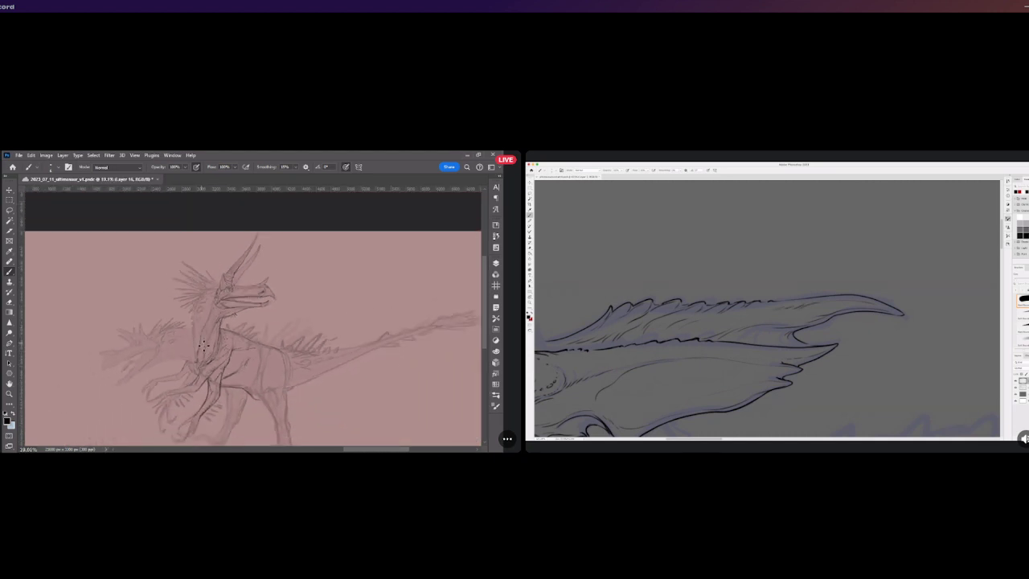
Darken the outlines of the two forward-reaching arms, along the near forearm and up the far arm to the chest
{"action": "scroll", "coordinate": [208, 361], "scroll_direction": "up", "scroll_amount": 2}
{"action": "scroll", "coordinate": [208, 362], "scroll_direction": "up", "scroll_amount": 4}
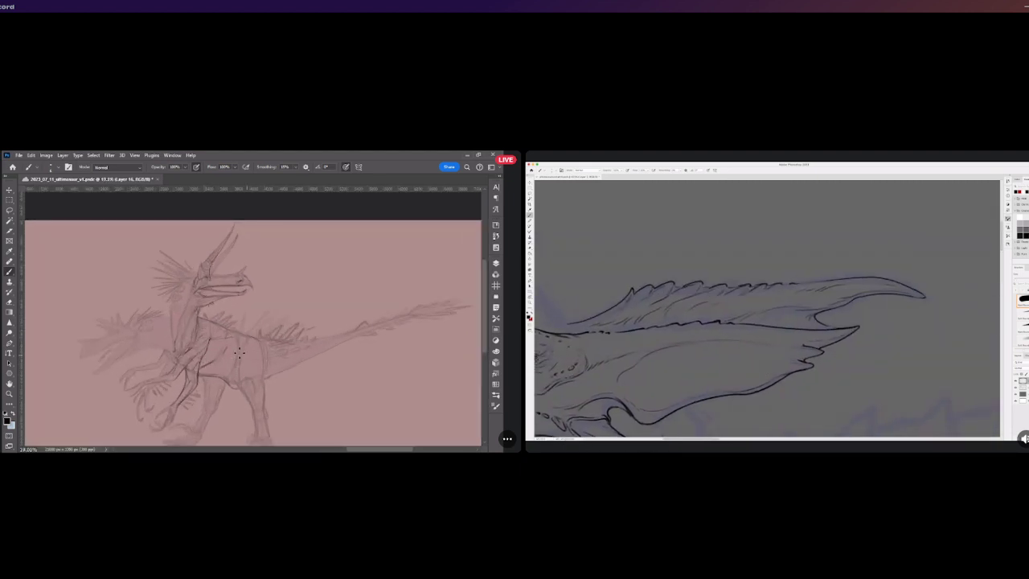
{"action": "scroll", "coordinate": [244, 351], "scroll_direction": "down", "scroll_amount": 2}
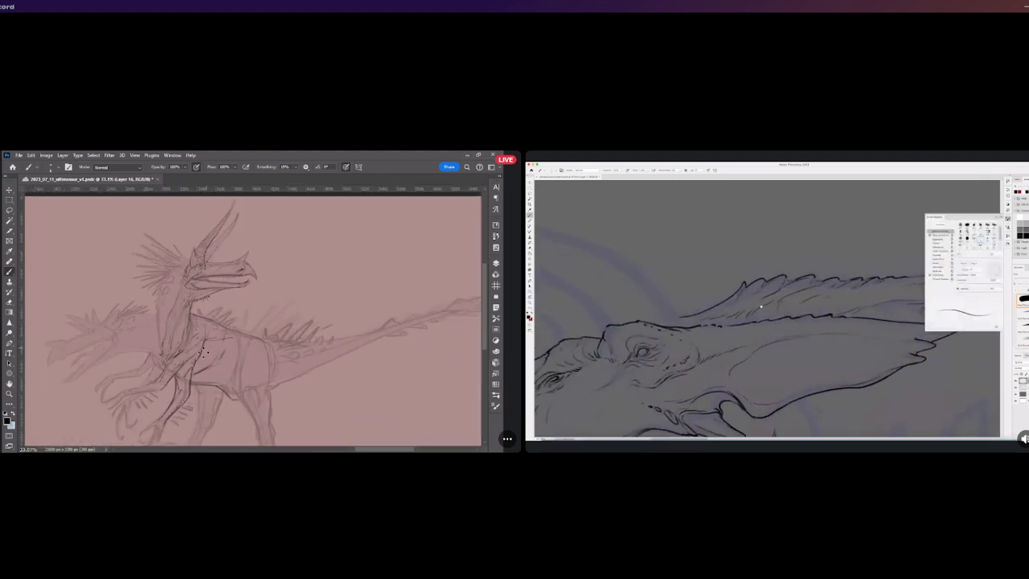
{"action": "scroll", "coordinate": [184, 414], "scroll_direction": "up", "scroll_amount": 3}
{"action": "scroll", "coordinate": [183, 414], "scroll_direction": "down", "scroll_amount": 2}
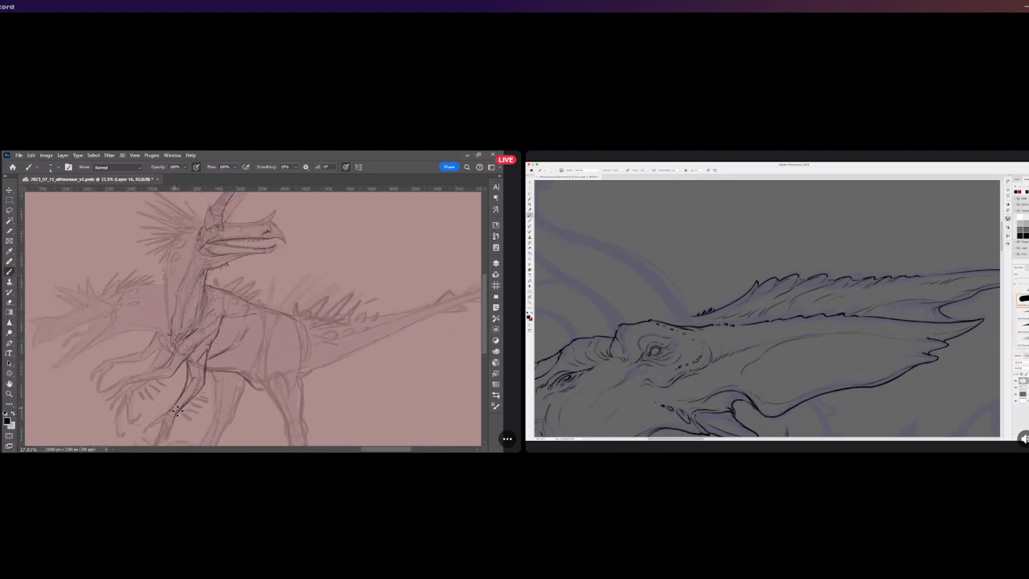
{"action": "scroll", "coordinate": [148, 405], "scroll_direction": "up", "scroll_amount": 4}
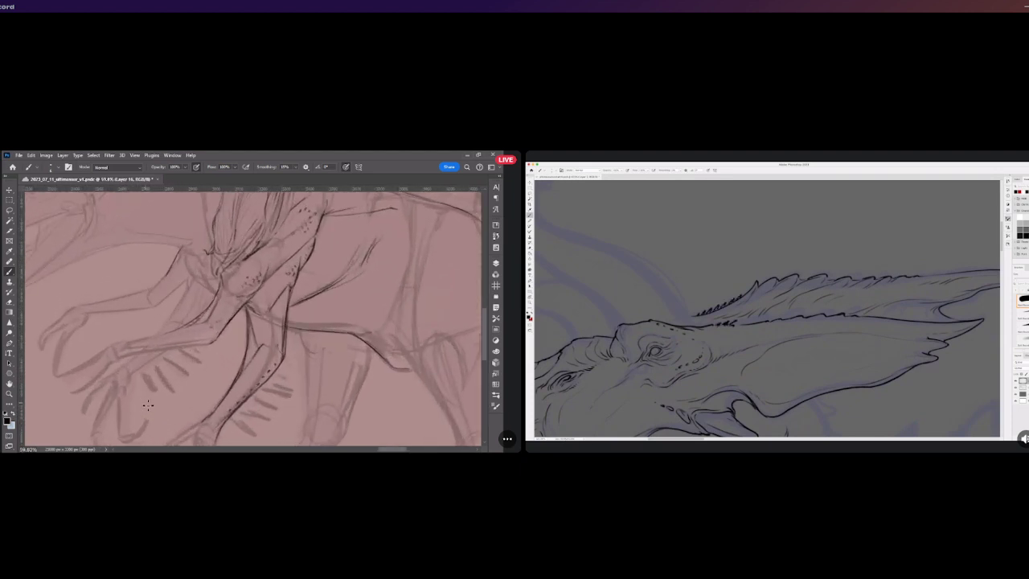
{"action": "mouse_move", "coordinate": [123, 356]}
{"action": "left_mouse_down"}
{"action": "mouse_move", "coordinate": [237, 341]}
{"action": "mouse_move", "coordinate": [122, 361]}
{"action": "mouse_move", "coordinate": [212, 346]}
{"action": "left_mouse_up"}
{"action": "left_click_drag", "start_coordinate": [122, 355], "coordinate": [225, 326]}
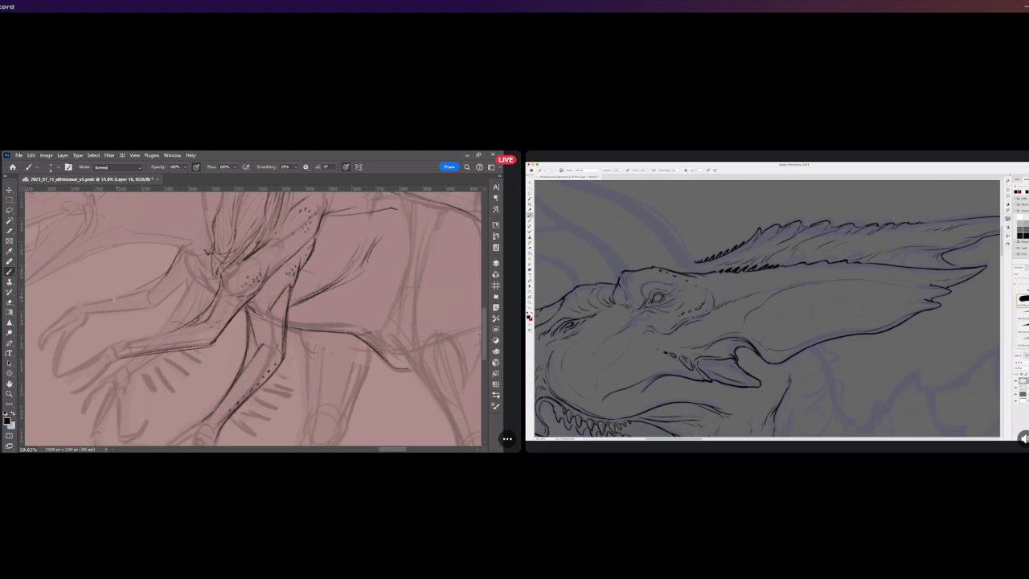
{"action": "mouse_move", "coordinate": [175, 266]}
{"action": "left_mouse_down"}
{"action": "mouse_move", "coordinate": [125, 294]}
{"action": "mouse_move", "coordinate": [160, 306]}
{"action": "mouse_move", "coordinate": [209, 272]}
{"action": "mouse_move", "coordinate": [150, 306]}
{"action": "mouse_move", "coordinate": [179, 285]}
{"action": "left_mouse_up"}
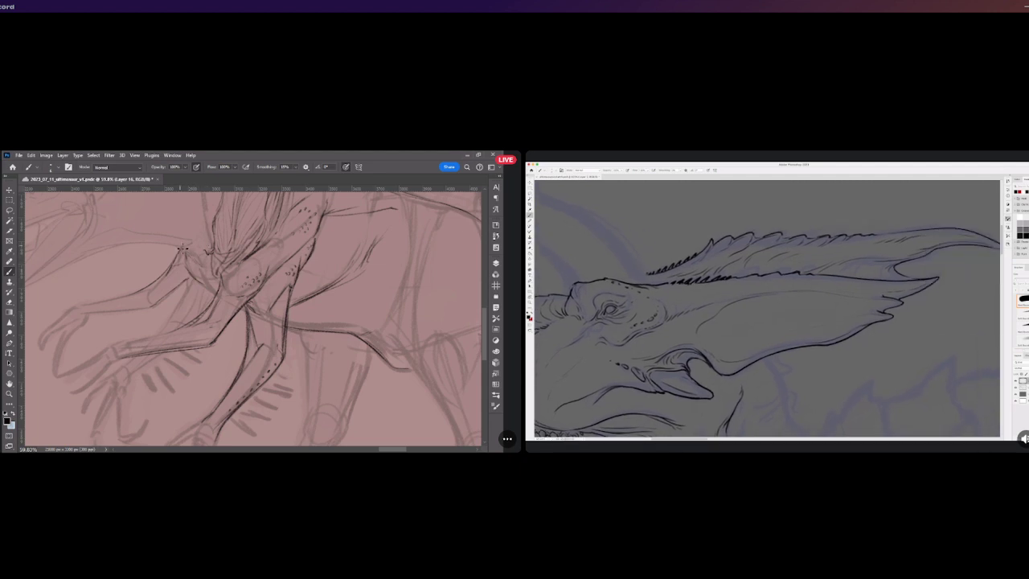
{"action": "left_click_drag", "start_coordinate": [183, 249], "coordinate": [202, 266]}
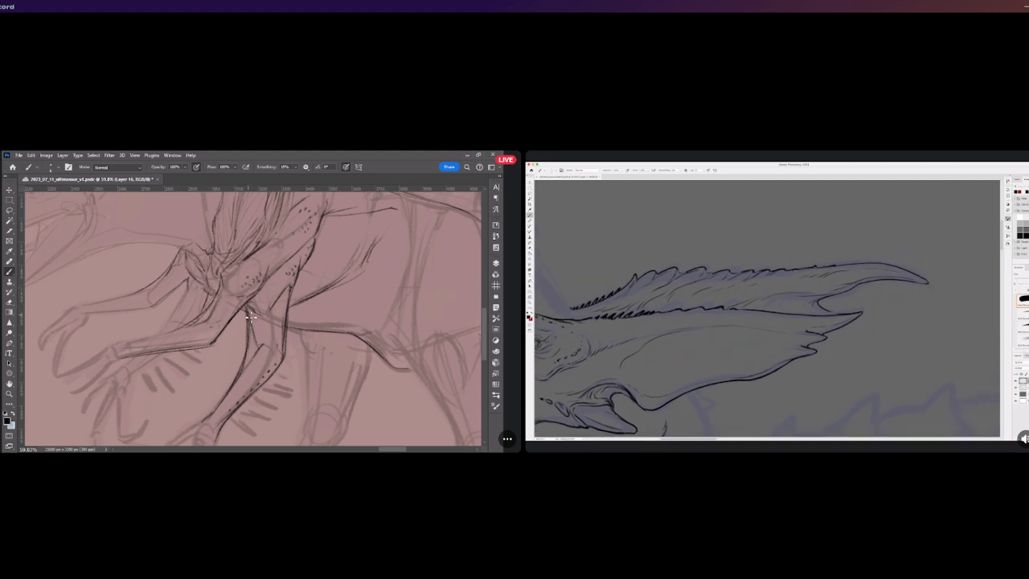
Examine the whole creature and the rough sketch of the lower, forward-stretching head from several zoom levels
{"action": "scroll", "coordinate": [264, 258], "scroll_direction": "down", "scroll_amount": 5}
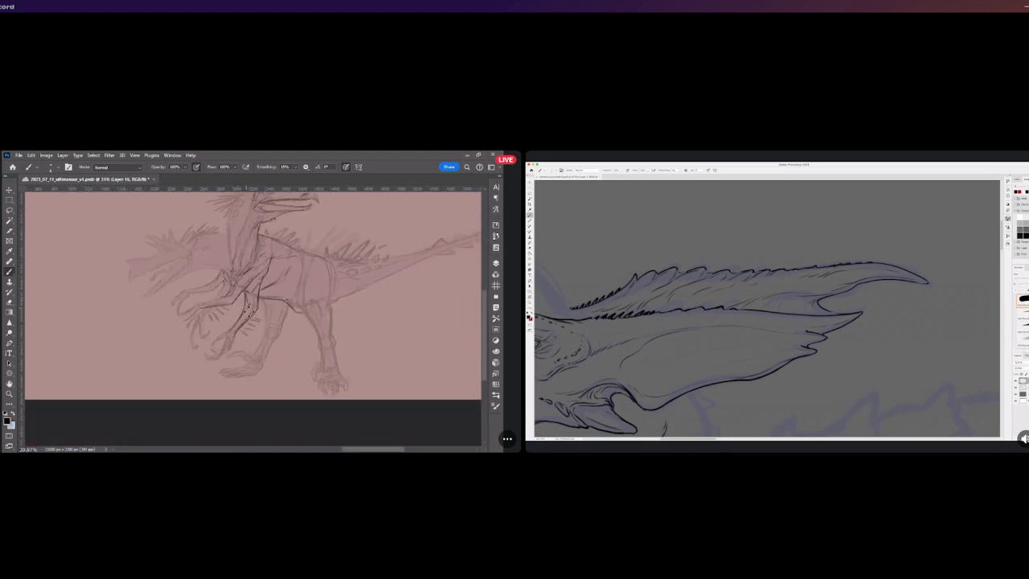
{"action": "scroll", "coordinate": [251, 306], "scroll_direction": "down", "scroll_amount": 2}
{"action": "scroll", "coordinate": [166, 331], "scroll_direction": "up", "scroll_amount": 5}
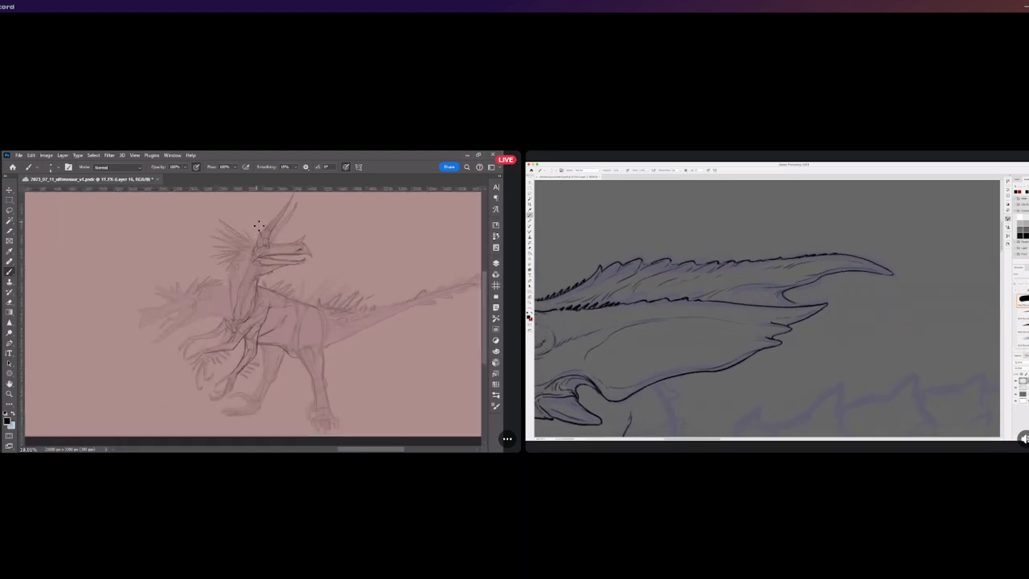
{"action": "scroll", "coordinate": [165, 332], "scroll_direction": "up", "scroll_amount": 3}
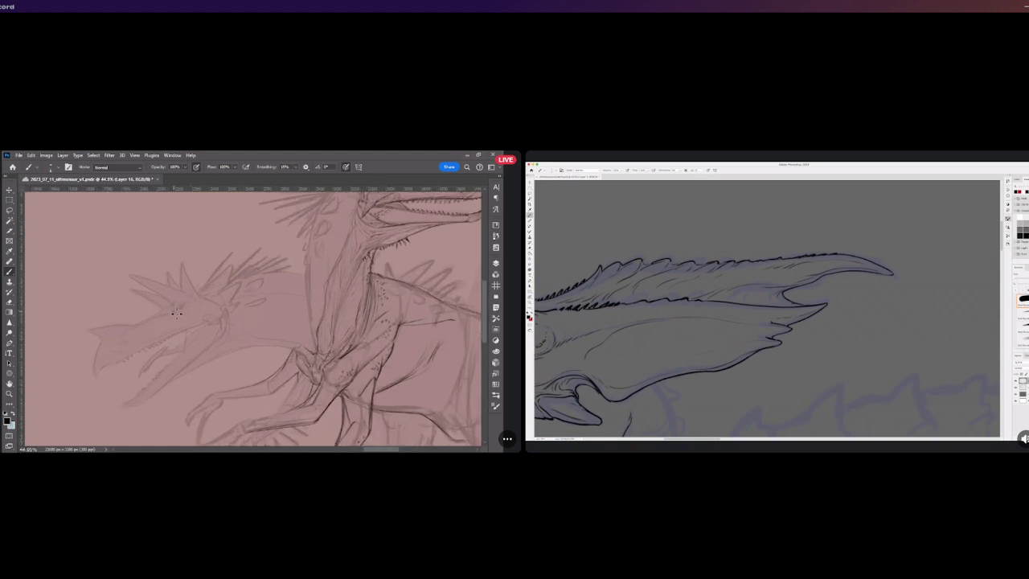
{"action": "scroll", "coordinate": [176, 315], "scroll_direction": "down", "scroll_amount": 1}
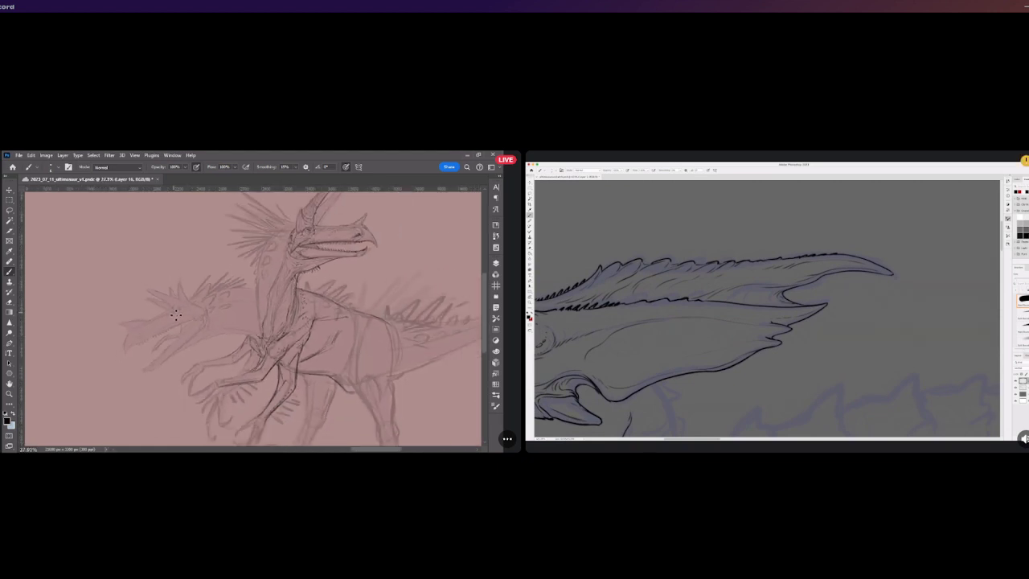
{"action": "scroll", "coordinate": [175, 315], "scroll_direction": "up", "scroll_amount": 1}
{"action": "scroll", "coordinate": [160, 311], "scroll_direction": "down", "scroll_amount": 1}
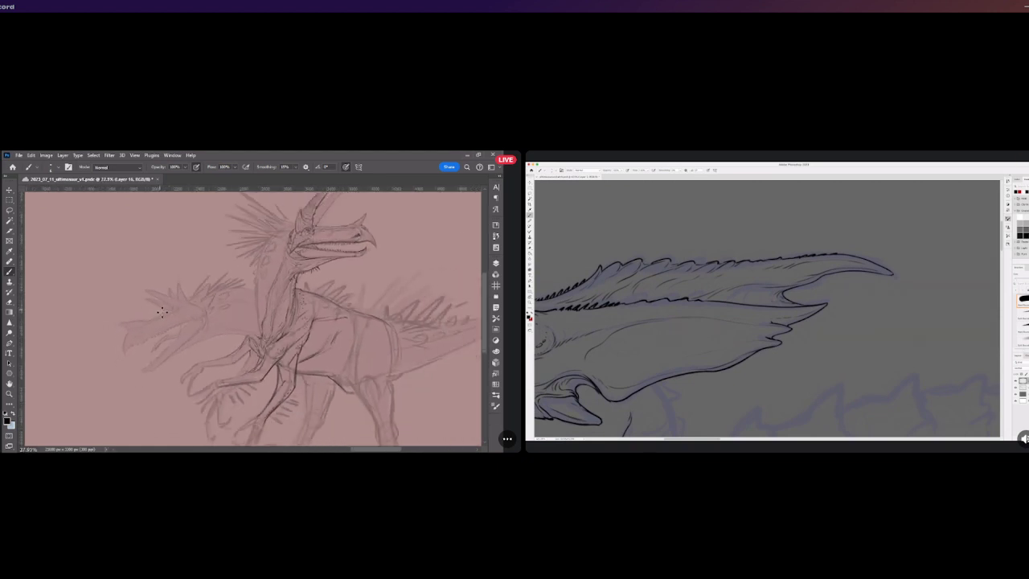
{"action": "scroll", "coordinate": [161, 312], "scroll_direction": "up", "scroll_amount": 1}
{"action": "scroll", "coordinate": [156, 319], "scroll_direction": "up", "scroll_amount": 1}
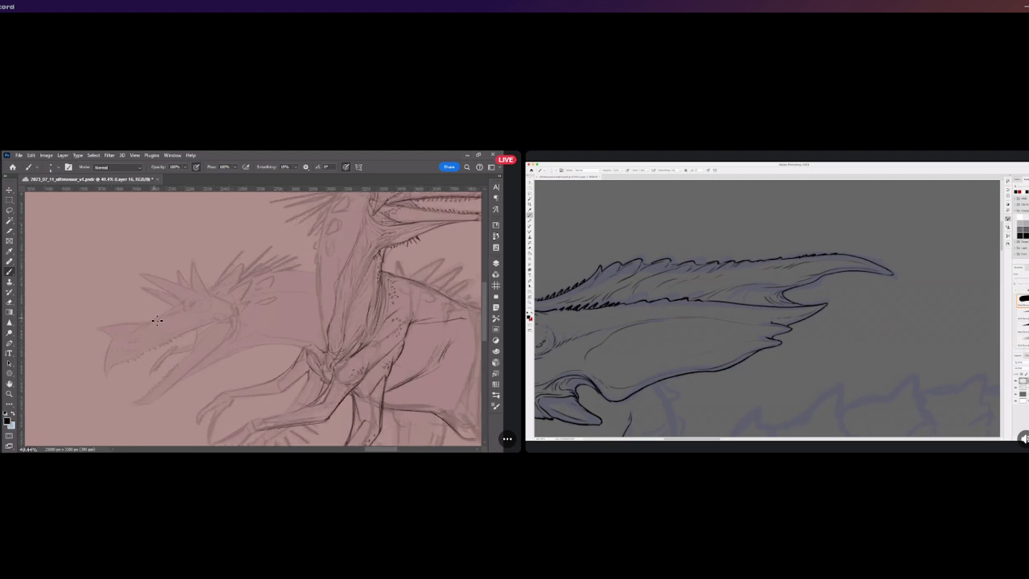
{"action": "scroll", "coordinate": [157, 320], "scroll_direction": "down", "scroll_amount": 2}
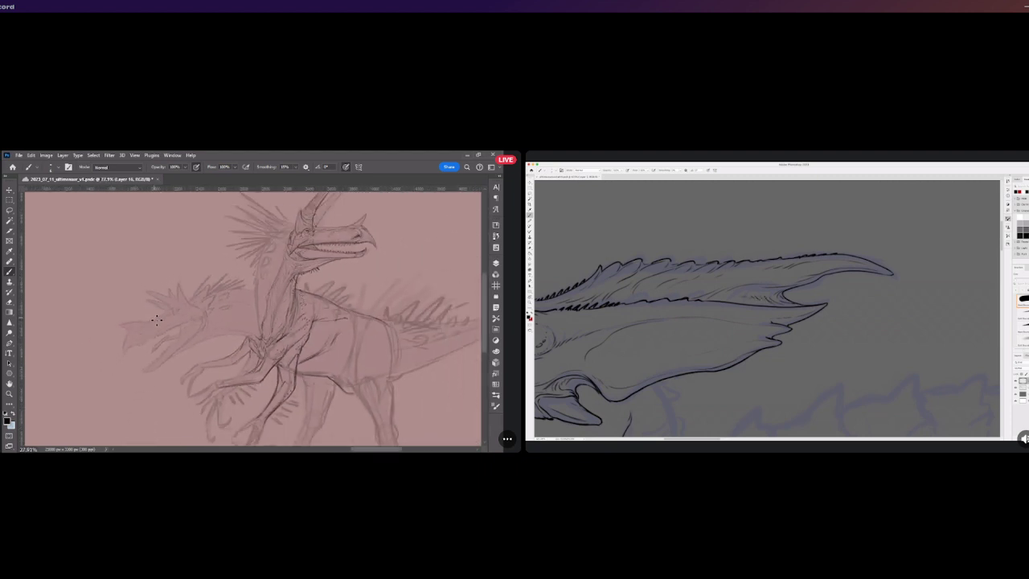
{"action": "scroll", "coordinate": [162, 287], "scroll_direction": "down", "scroll_amount": 1}
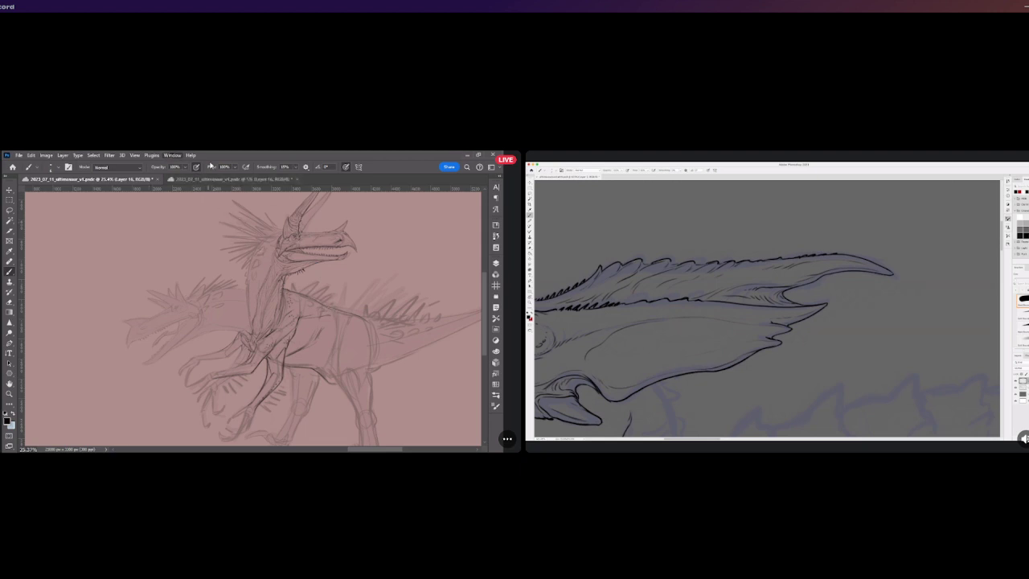
Tile a second window of the document below the first, framing the detailed raised head above and the rough lower head below
{"action": "left_click_drag", "start_coordinate": [233, 179], "coordinate": [241, 378]}
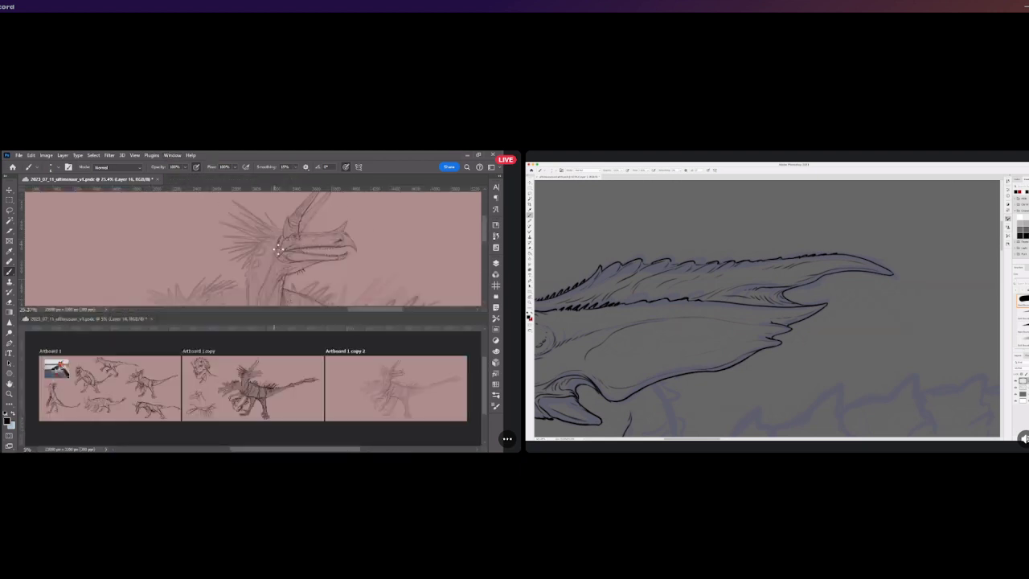
{"action": "scroll", "coordinate": [306, 250], "scroll_direction": "up", "scroll_amount": 5}
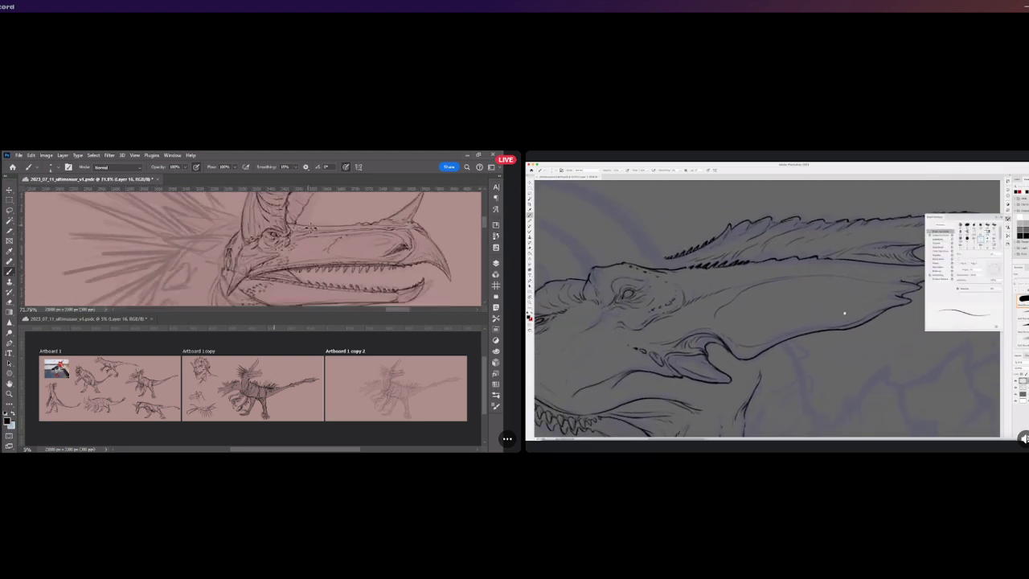
{"action": "scroll", "coordinate": [354, 378], "scroll_direction": "up", "scroll_amount": 5}
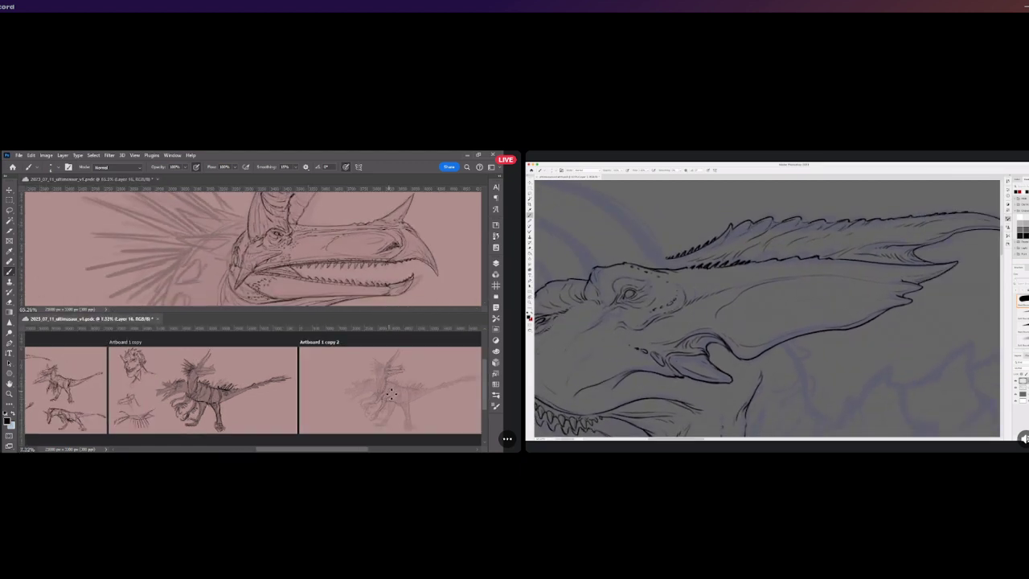
{"action": "scroll", "coordinate": [338, 393], "scroll_direction": "up", "scroll_amount": 4}
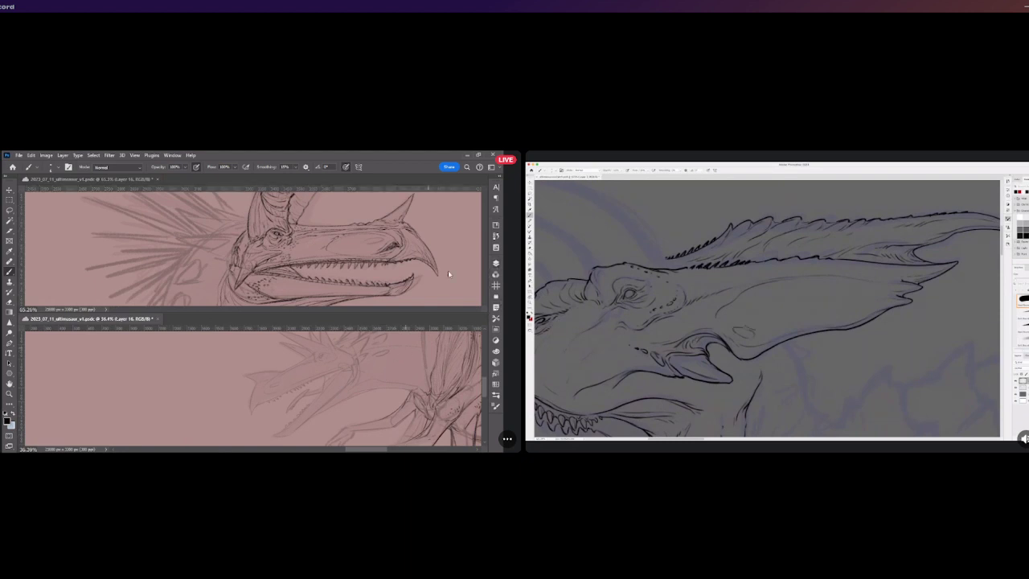
{"action": "scroll", "coordinate": [325, 435], "scroll_direction": "up", "scroll_amount": 4}
{"action": "scroll", "coordinate": [321, 408], "scroll_direction": "down", "scroll_amount": 2}
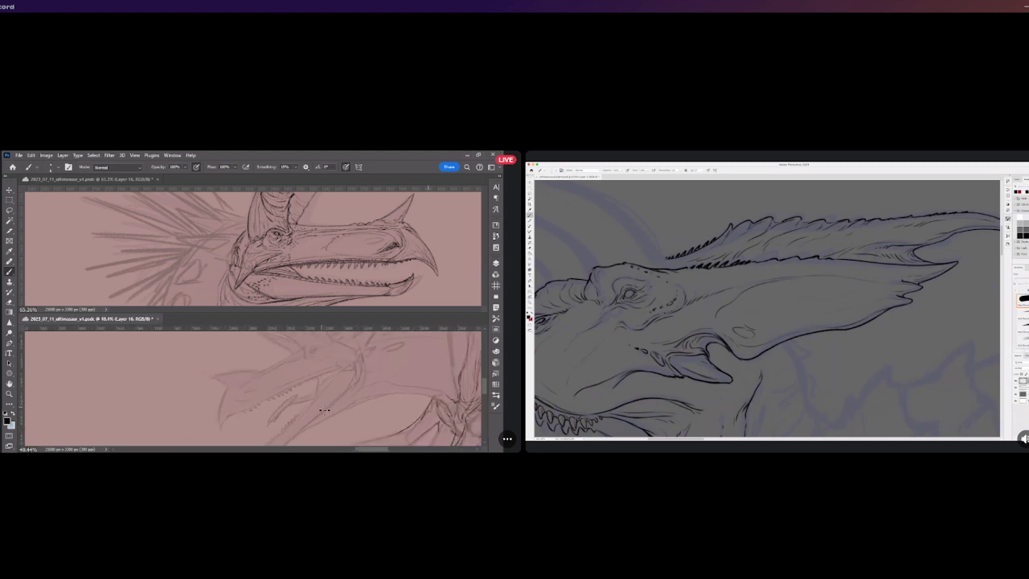
{"action": "scroll", "coordinate": [297, 397], "scroll_direction": "up", "scroll_amount": 3}
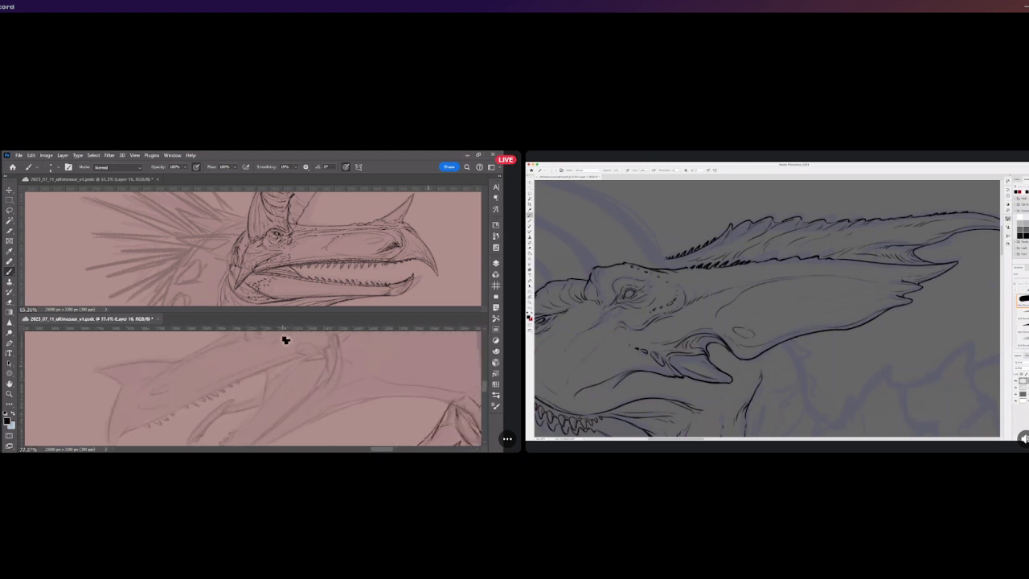
{"action": "scroll", "coordinate": [275, 374], "scroll_direction": "up", "scroll_amount": 2}
{"action": "scroll", "coordinate": [275, 374], "scroll_direction": "down", "scroll_amount": 2}
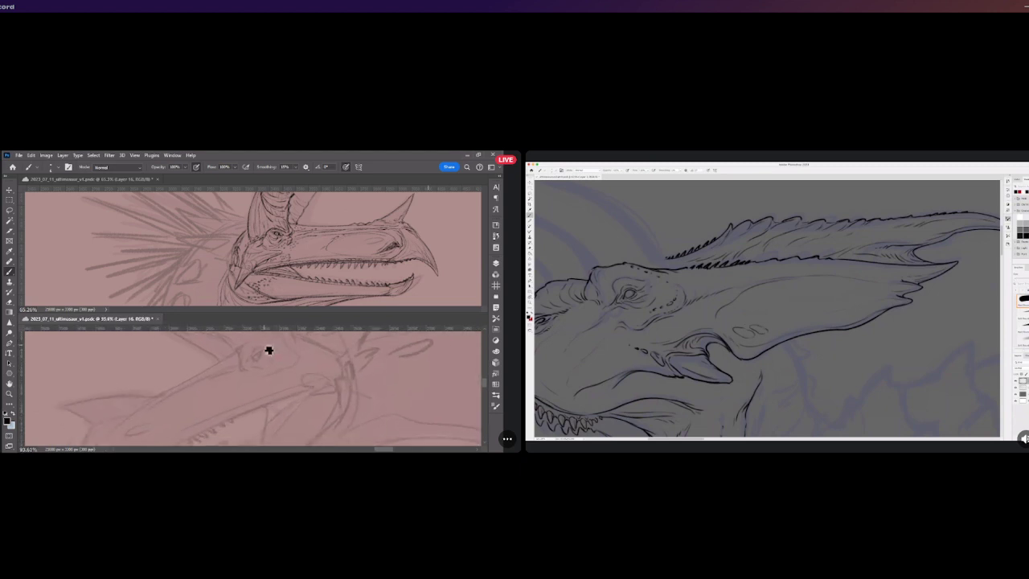
{"action": "scroll", "coordinate": [269, 356], "scroll_direction": "up", "scroll_amount": 3}
Save the document and bring the raised head and the lower head back into view in their windows
{"action": "key", "text": "ctrl+z"}
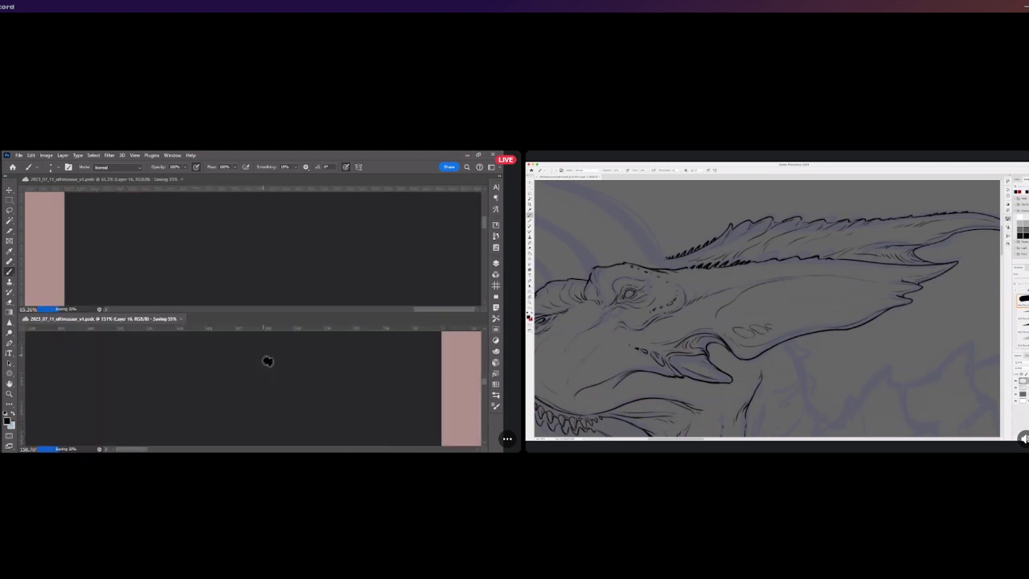
{"action": "mouse_move", "coordinate": [166, 450]}
{"action": "left_mouse_down"}
{"action": "mouse_move", "coordinate": [265, 452]}
{"action": "mouse_move", "coordinate": [249, 451]}
{"action": "left_mouse_up"}
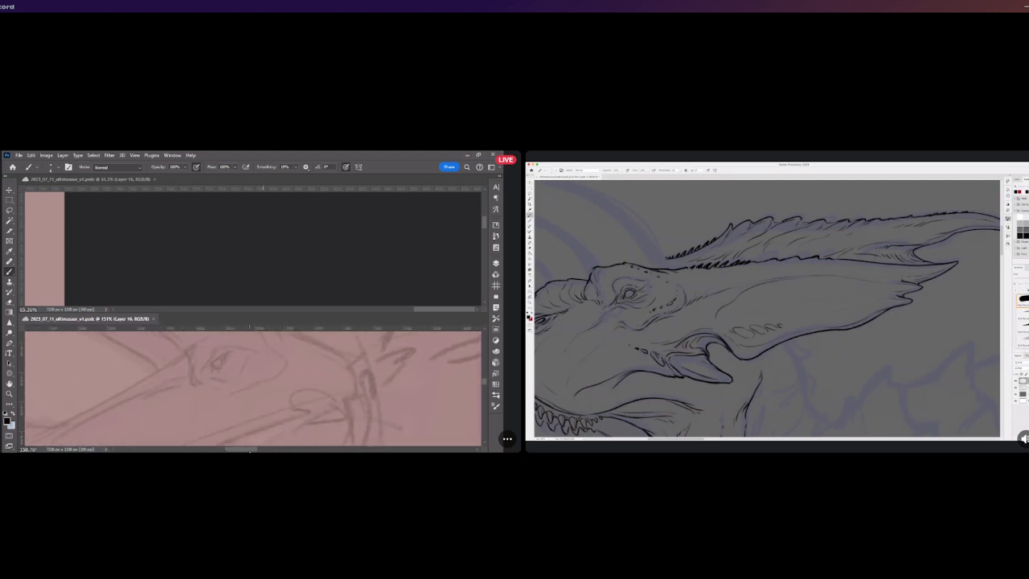
{"action": "left_click_drag", "start_coordinate": [425, 311], "coordinate": [271, 319]}
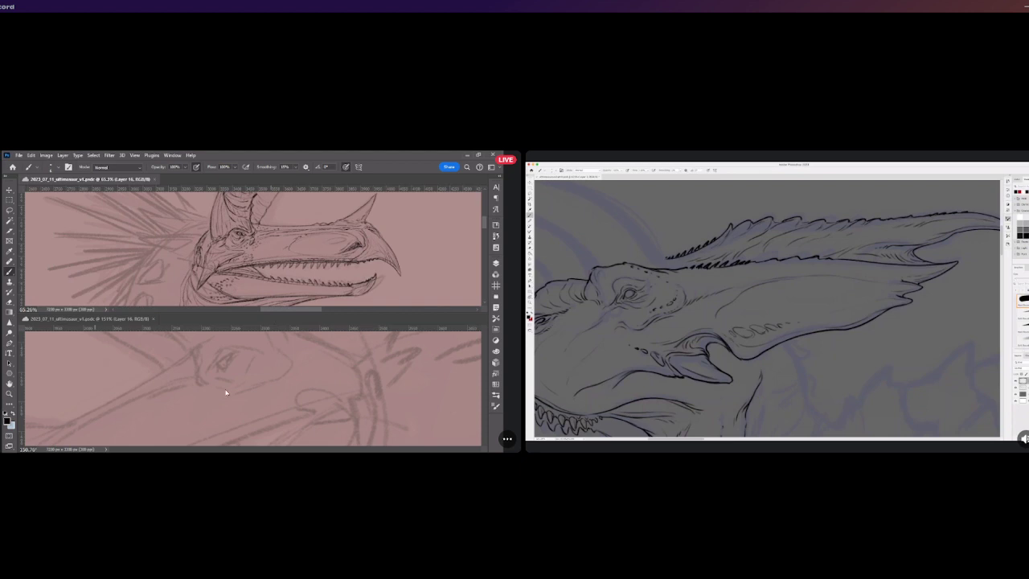
Draw the lower head's eye with dark lids, pupil and surrounding wrinkles, using the raised head's eye as reference
{"action": "scroll", "coordinate": [226, 363], "scroll_direction": "up", "scroll_amount": 2}
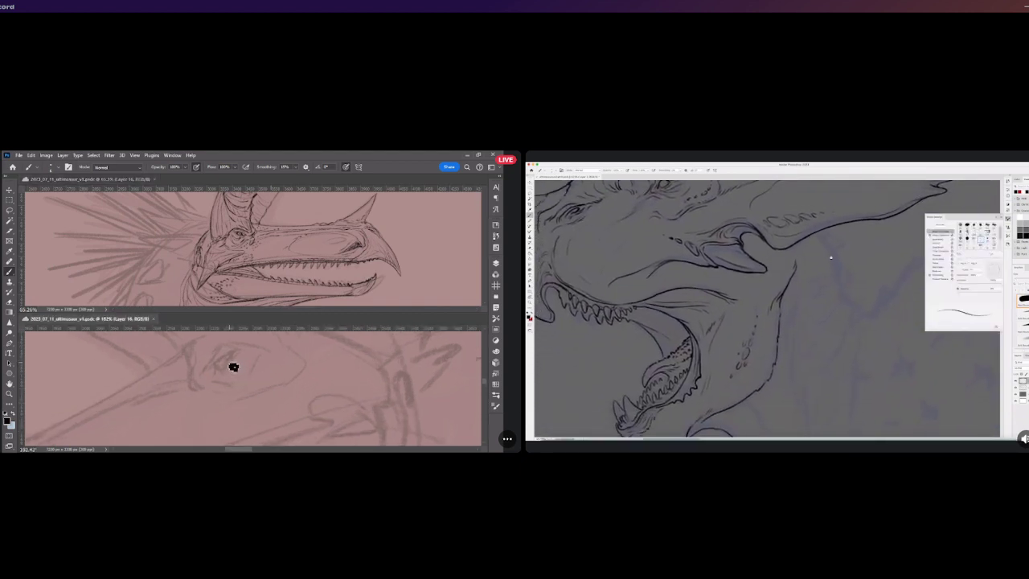
{"action": "scroll", "coordinate": [238, 239], "scroll_direction": "up", "scroll_amount": 3}
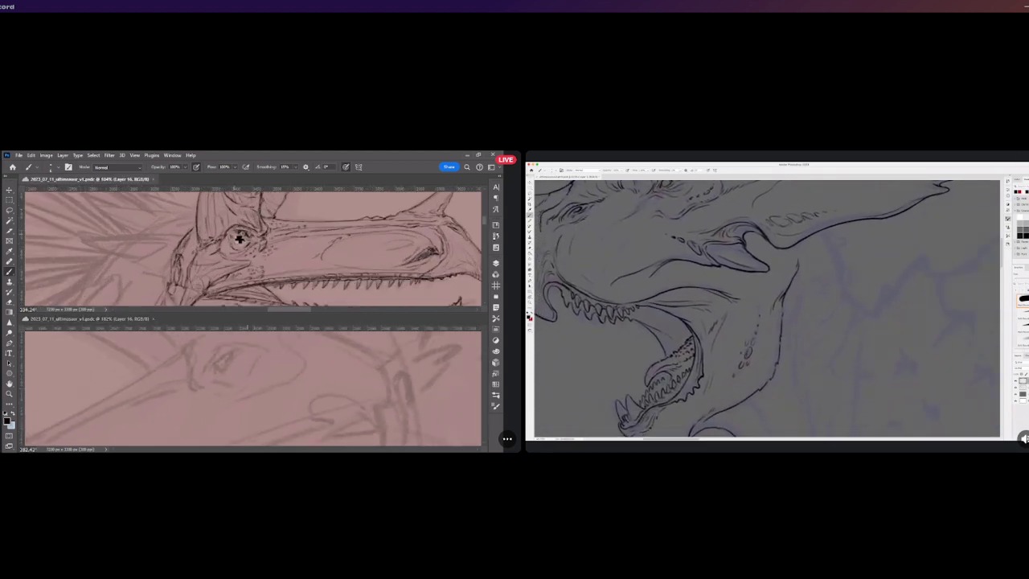
{"action": "scroll", "coordinate": [239, 239], "scroll_direction": "up", "scroll_amount": 2}
{"action": "left_click", "coordinate": [223, 364]}
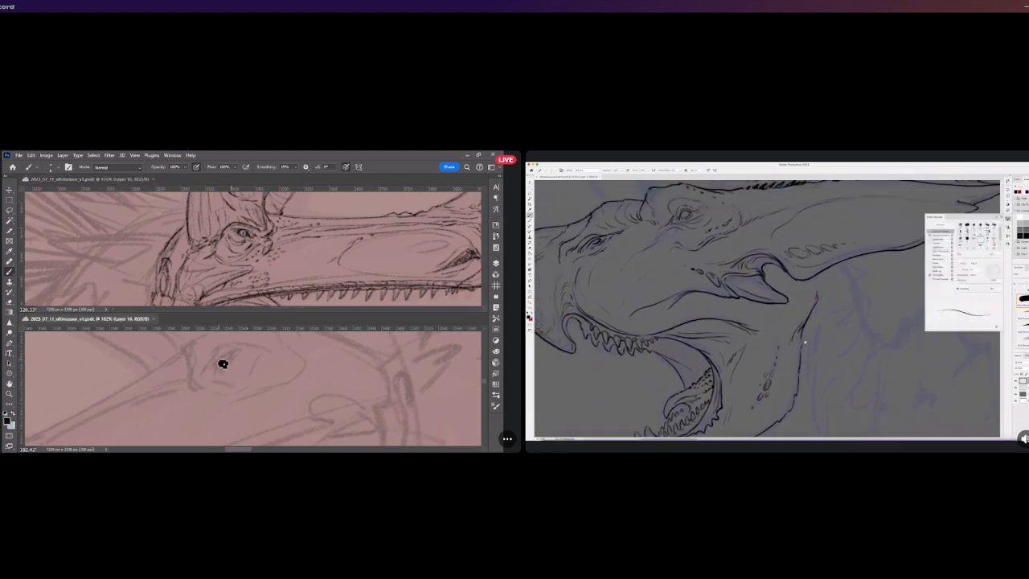
{"action": "scroll", "coordinate": [222, 363], "scroll_direction": "up", "scroll_amount": 1}
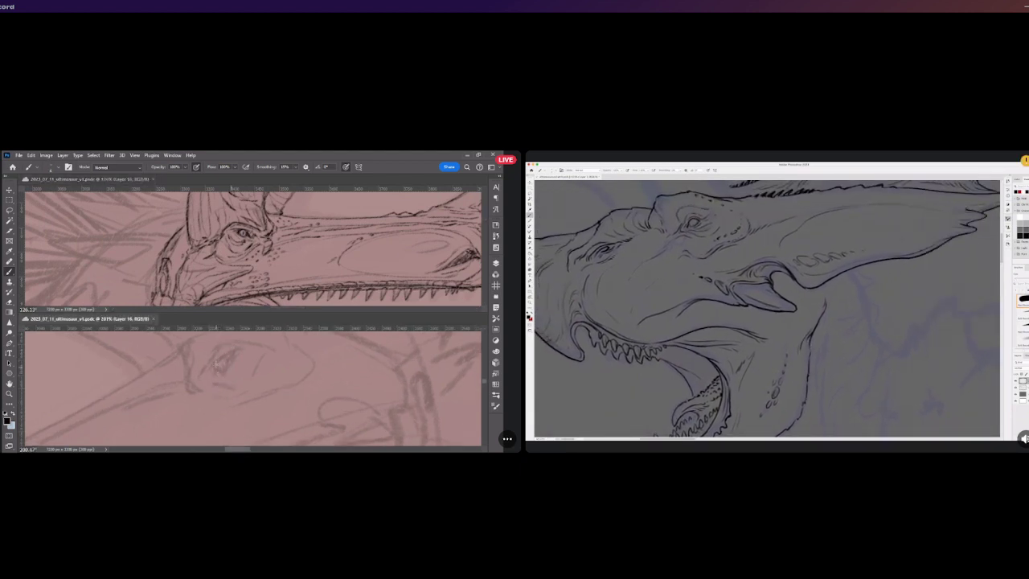
{"action": "mouse_move", "coordinate": [218, 371]}
{"action": "left_mouse_down"}
{"action": "mouse_move", "coordinate": [235, 352]}
{"action": "mouse_move", "coordinate": [225, 361]}
{"action": "mouse_move", "coordinate": [226, 340]}
{"action": "mouse_move", "coordinate": [227, 365]}
{"action": "mouse_move", "coordinate": [218, 364]}
{"action": "mouse_move", "coordinate": [228, 362]}
{"action": "left_mouse_up"}
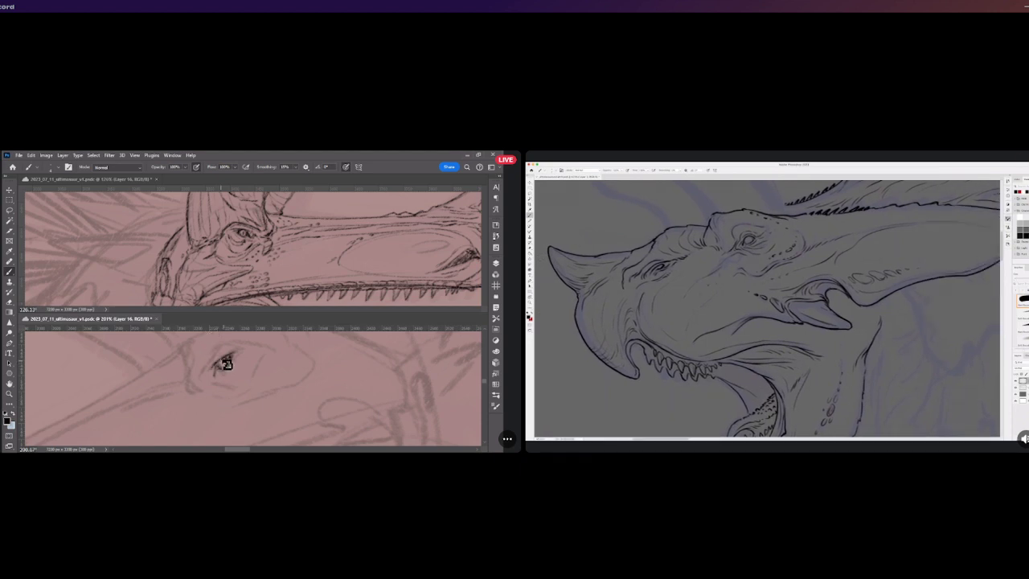
{"action": "left_click_drag", "start_coordinate": [221, 359], "coordinate": [234, 355]}
{"action": "left_click_drag", "start_coordinate": [230, 352], "coordinate": [221, 364]}
{"action": "left_click_drag", "start_coordinate": [232, 359], "coordinate": [240, 359]}
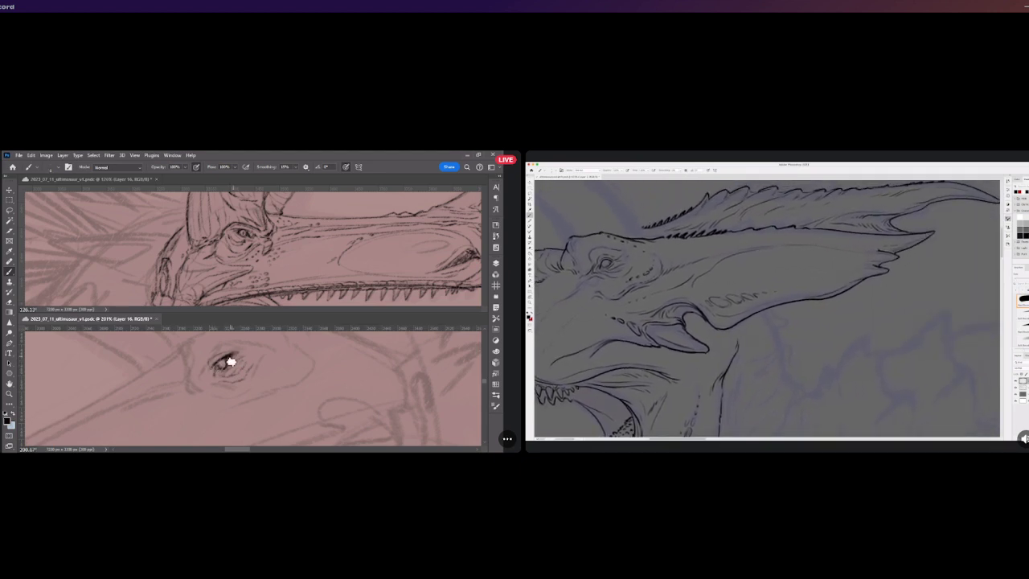
Refine the lower head's eye and outline the brow ridge, horn base and cheek fold around it
{"action": "left_click_drag", "start_coordinate": [230, 362], "coordinate": [236, 362]}
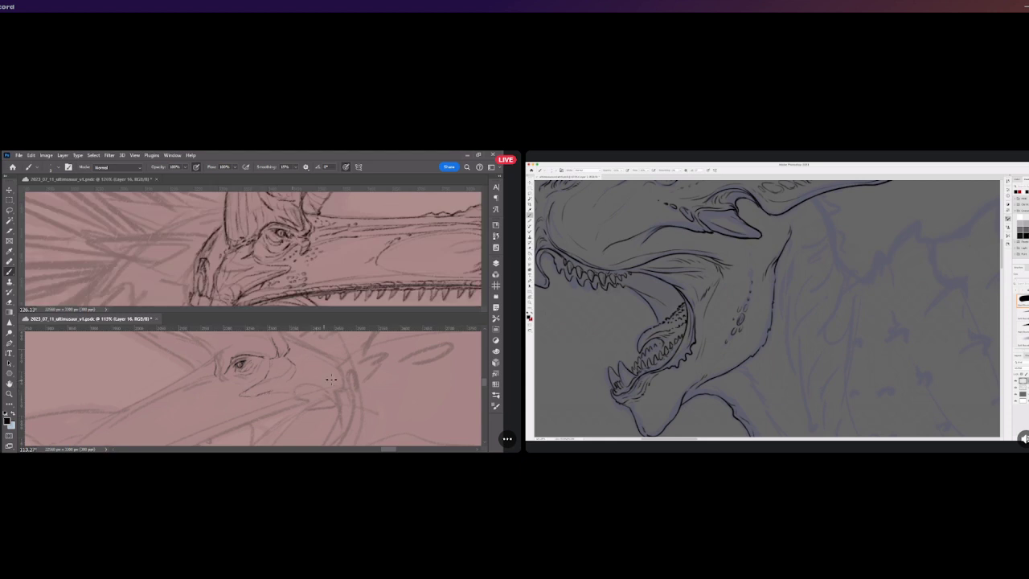
{"action": "scroll", "coordinate": [297, 374], "scroll_direction": "down", "scroll_amount": 5}
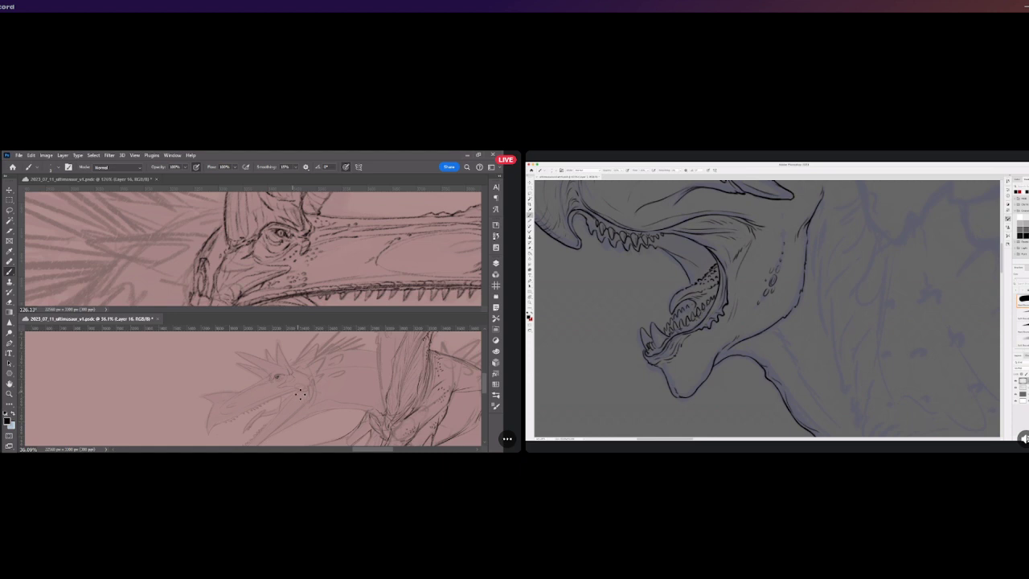
{"action": "scroll", "coordinate": [300, 393], "scroll_direction": "up", "scroll_amount": 8}
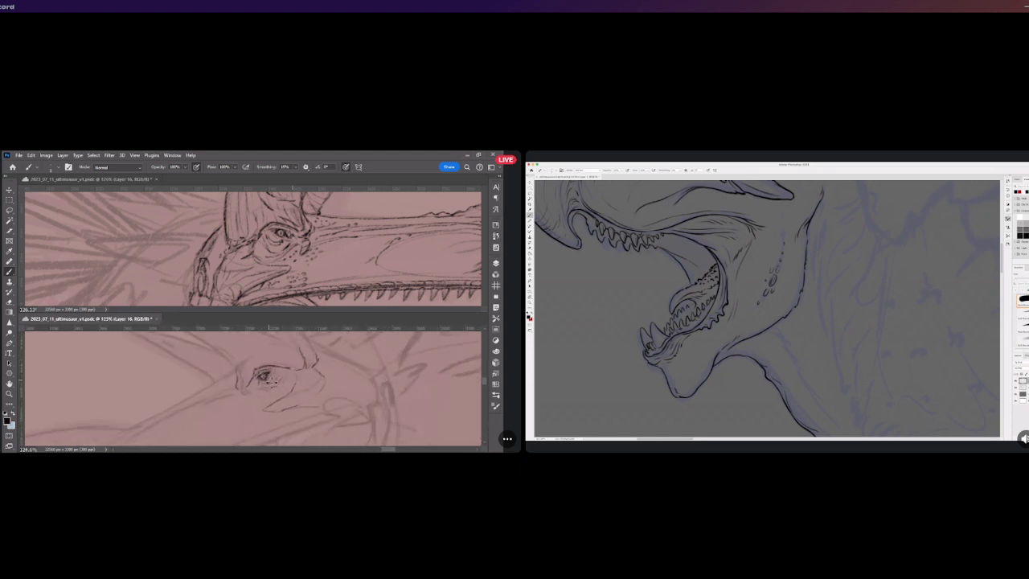
{"action": "scroll", "coordinate": [271, 384], "scroll_direction": "up", "scroll_amount": 2}
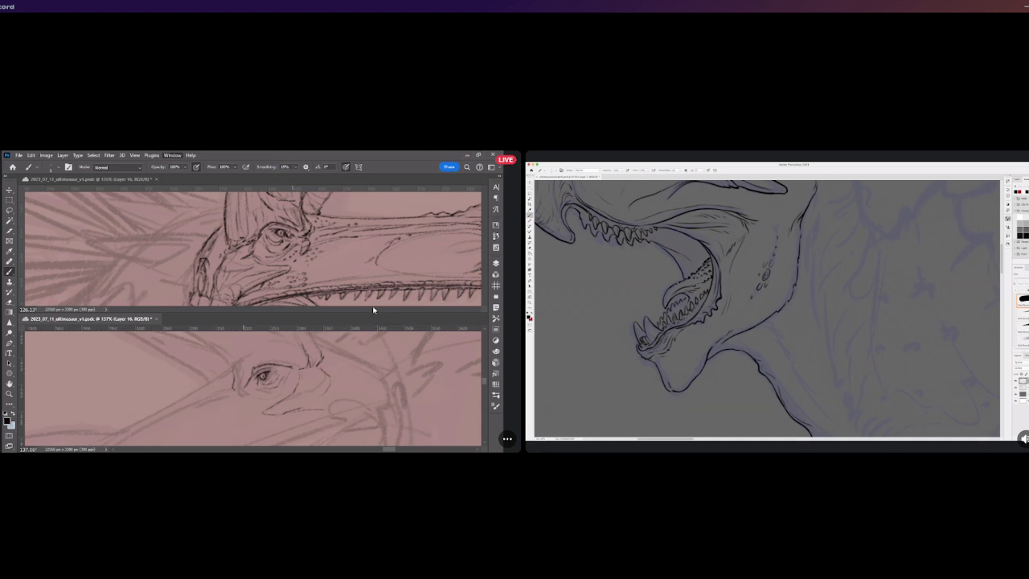
Consolidate the tiled document windows into tabs and close the second window of the dinosaur sketch
{"action": "key", "text": "ctrl+alt+t"}
{"action": "left_click", "coordinate": [242, 180]}
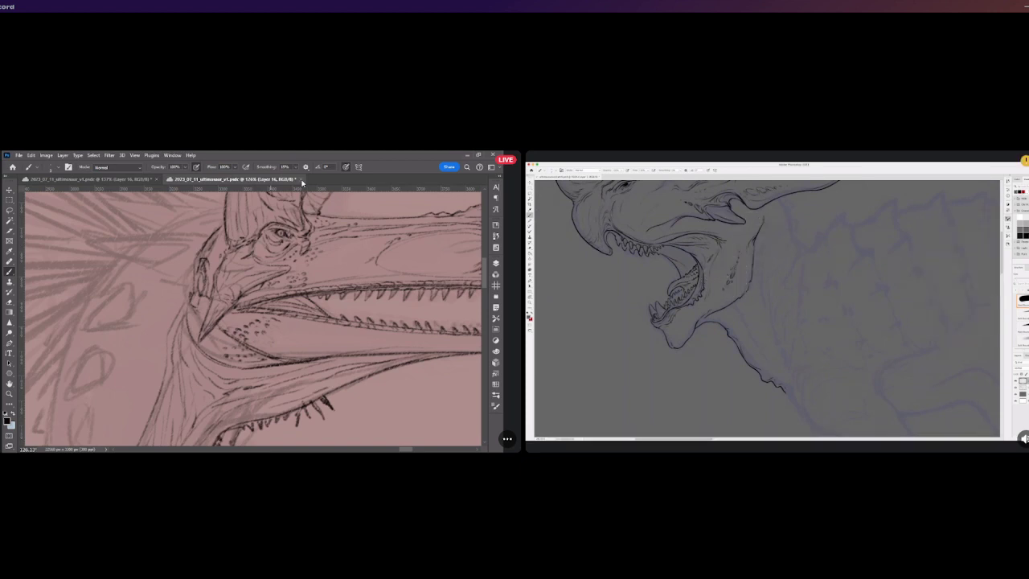
{"action": "left_click", "coordinate": [300, 179]}
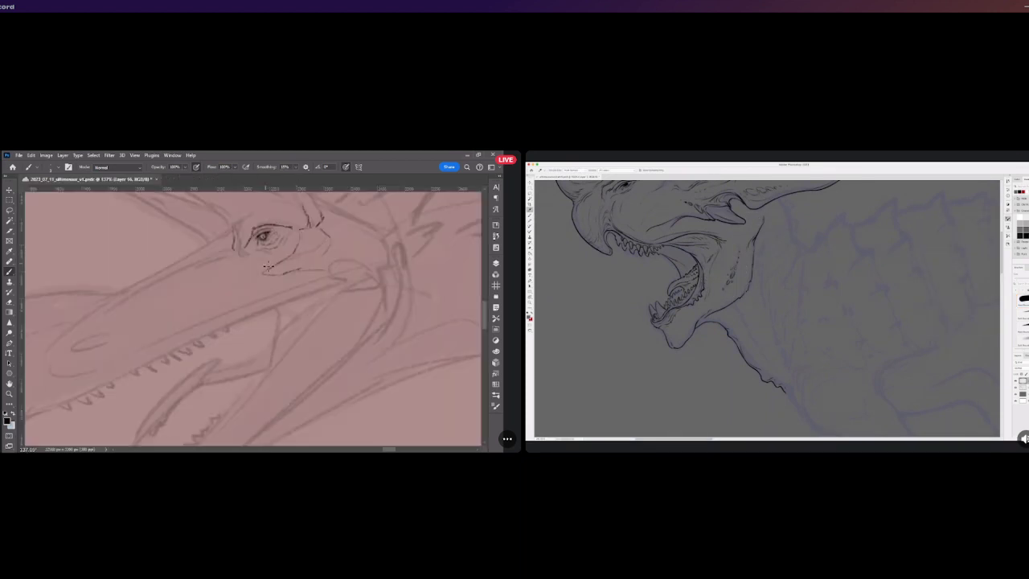
Compare the lower head's proportions and detail with the raised head and the overall two-headed pose
{"action": "scroll", "coordinate": [268, 265], "scroll_direction": "up", "scroll_amount": 3}
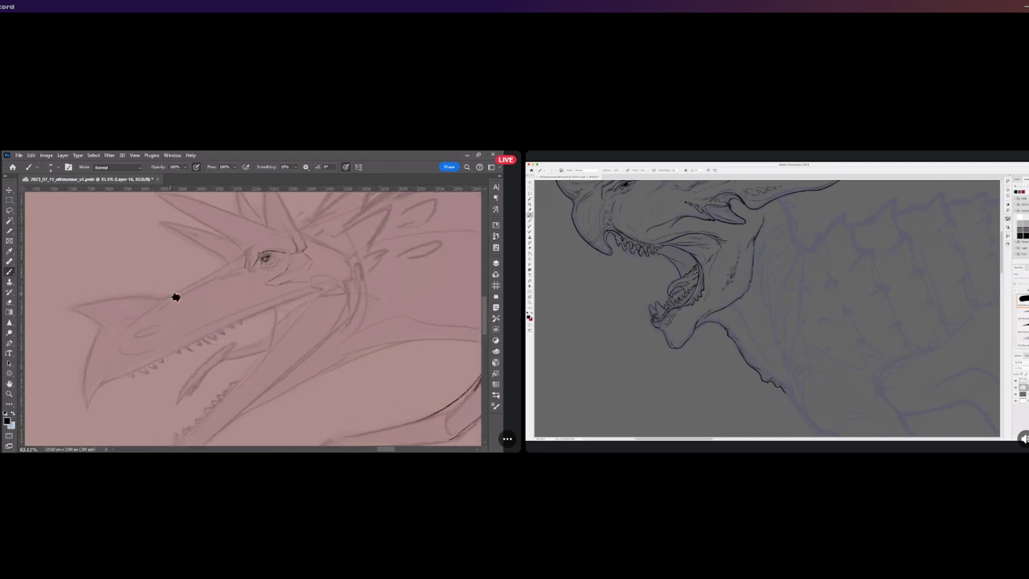
{"action": "scroll", "coordinate": [211, 295], "scroll_direction": "down", "scroll_amount": 6}
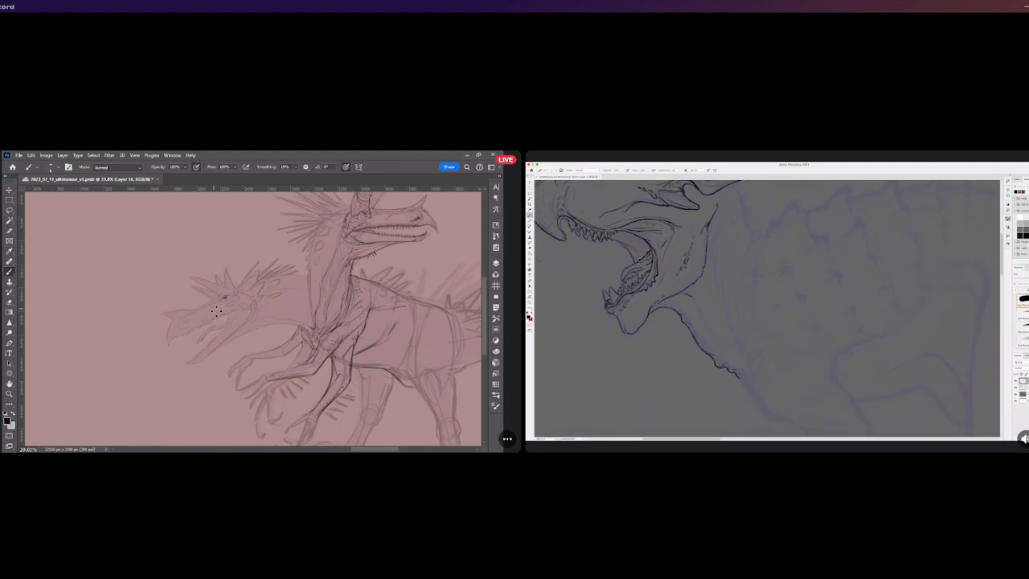
{"action": "scroll", "coordinate": [288, 306], "scroll_direction": "up", "scroll_amount": 1}
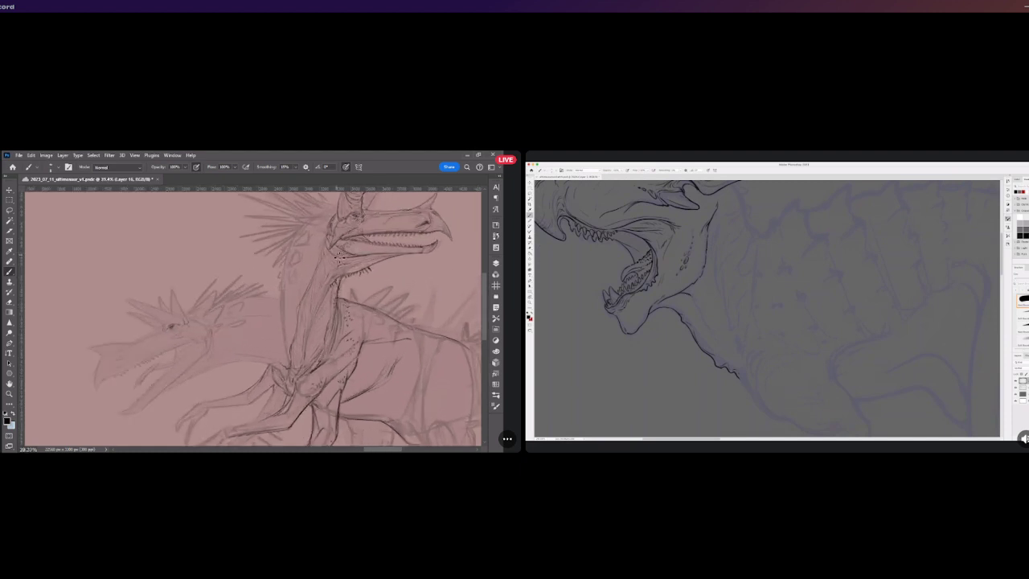
{"action": "scroll", "coordinate": [264, 260], "scroll_direction": "down", "scroll_amount": 1}
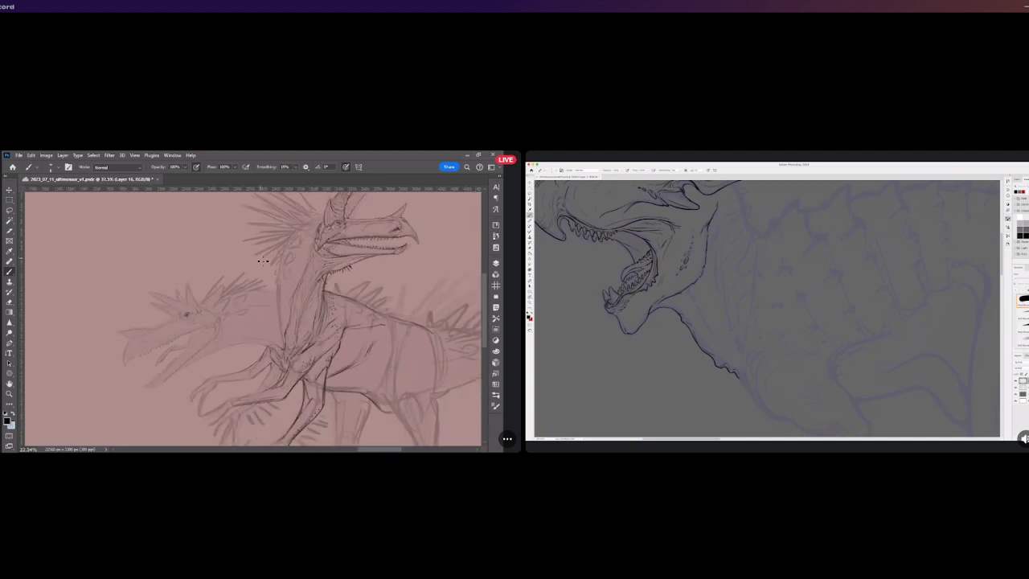
{"action": "scroll", "coordinate": [215, 269], "scroll_direction": "up", "scroll_amount": 1}
{"action": "scroll", "coordinate": [216, 275], "scroll_direction": "up", "scroll_amount": 1}
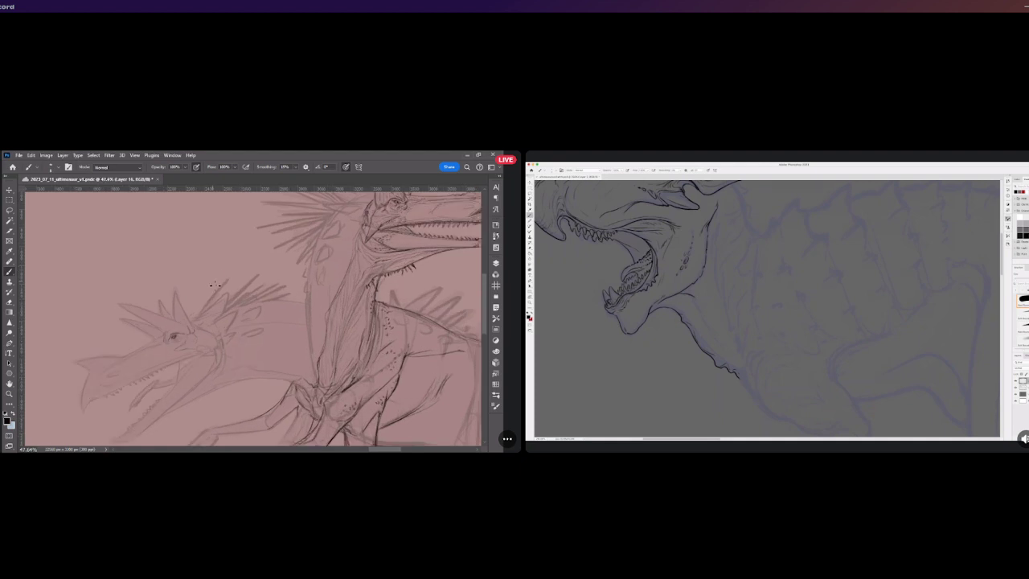
{"action": "scroll", "coordinate": [196, 316], "scroll_direction": "down", "scroll_amount": 2}
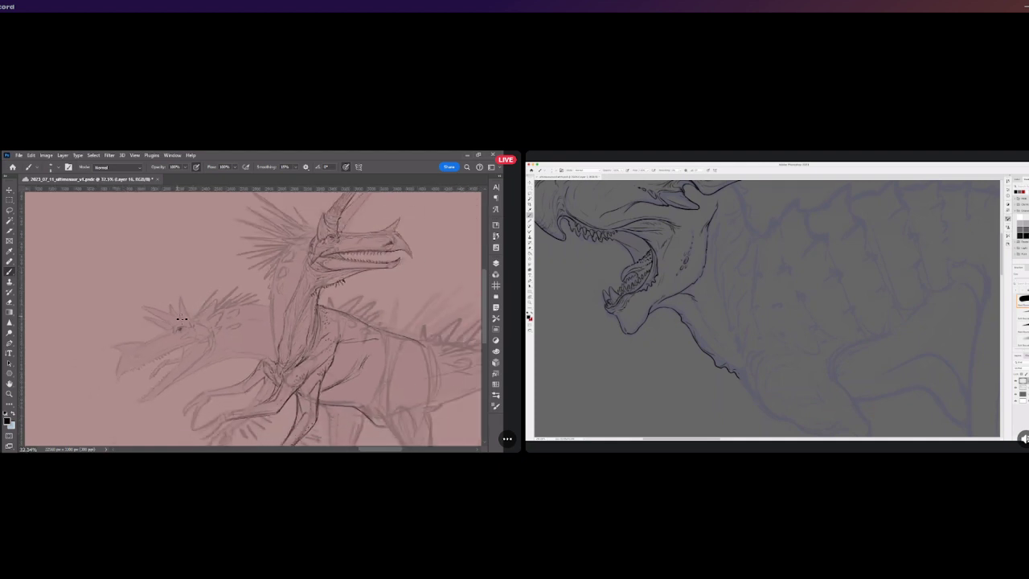
{"action": "scroll", "coordinate": [335, 230], "scroll_direction": "up", "scroll_amount": 3}
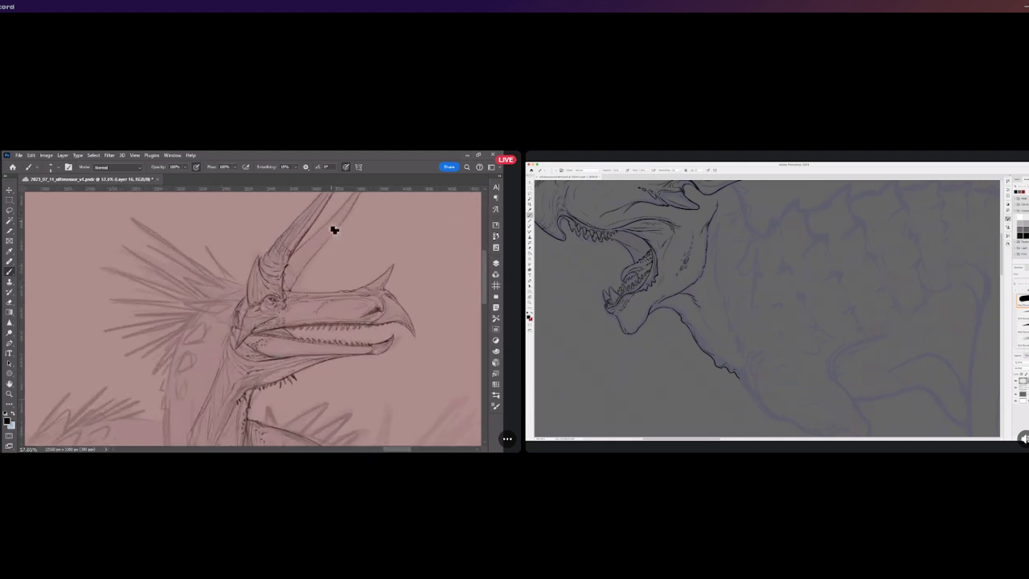
{"action": "scroll", "coordinate": [325, 241], "scroll_direction": "down", "scroll_amount": 3}
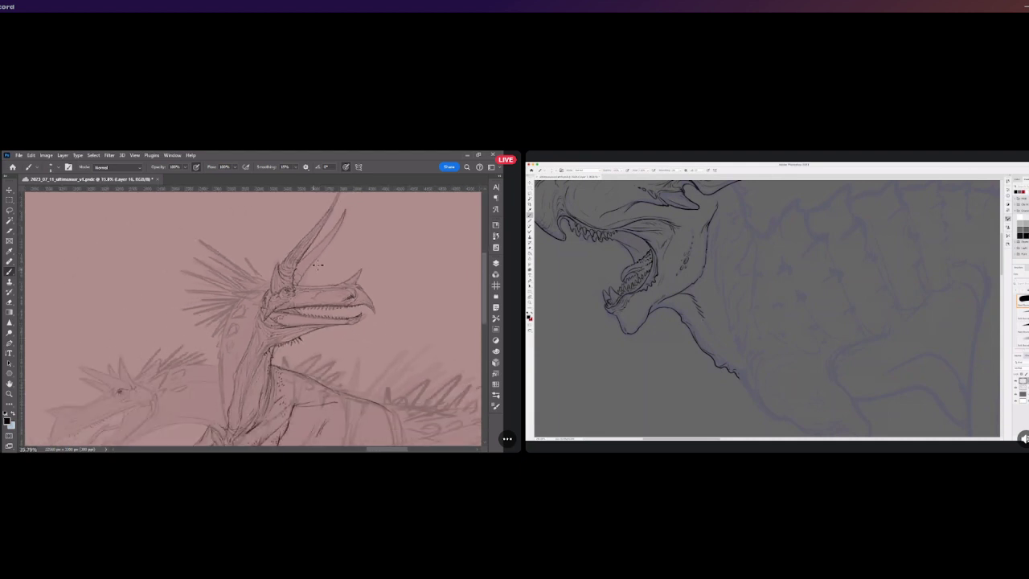
Draw the raised head's far horn with a dark outline and curved ridge lines at its base
{"action": "scroll", "coordinate": [346, 222], "scroll_direction": "up", "scroll_amount": 3}
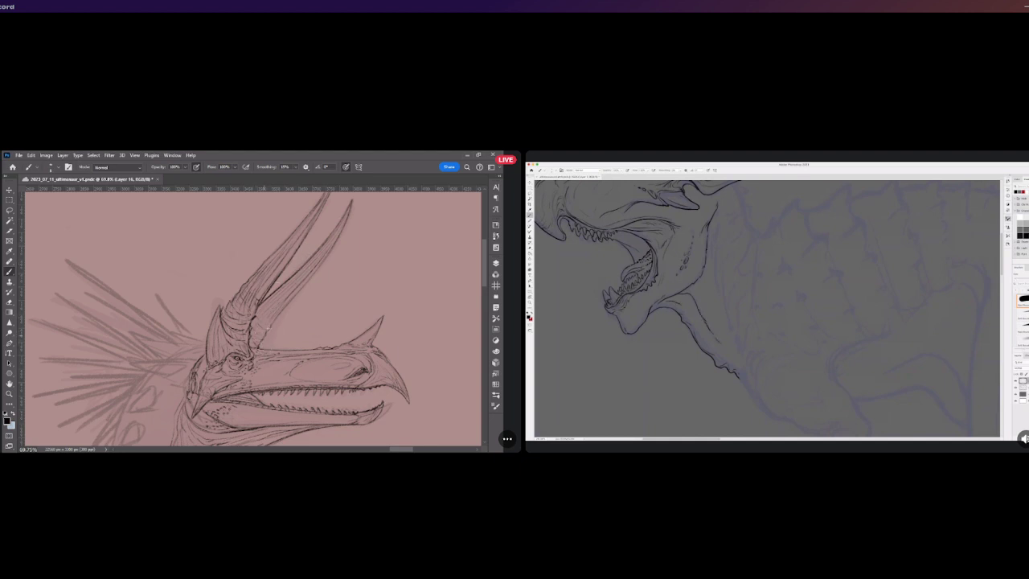
{"action": "left_click_drag", "start_coordinate": [264, 341], "coordinate": [273, 323]}
{"action": "scroll", "coordinate": [230, 306], "scroll_direction": "down", "scroll_amount": 5}
{"action": "scroll", "coordinate": [230, 320], "scroll_direction": "up", "scroll_amount": 5}
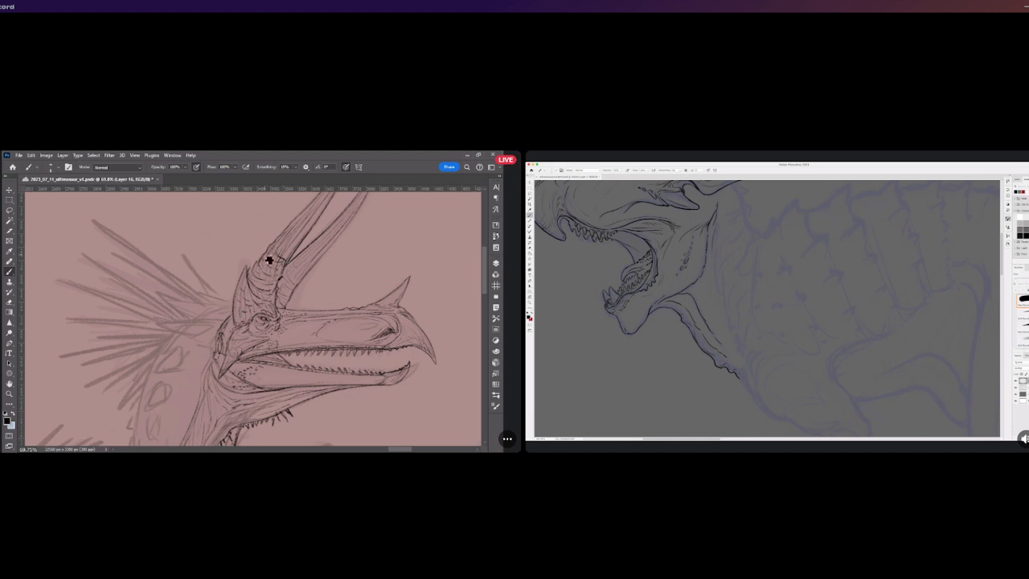
{"action": "scroll", "coordinate": [273, 259], "scroll_direction": "down", "scroll_amount": 2}
{"action": "scroll", "coordinate": [264, 272], "scroll_direction": "up", "scroll_amount": 2}
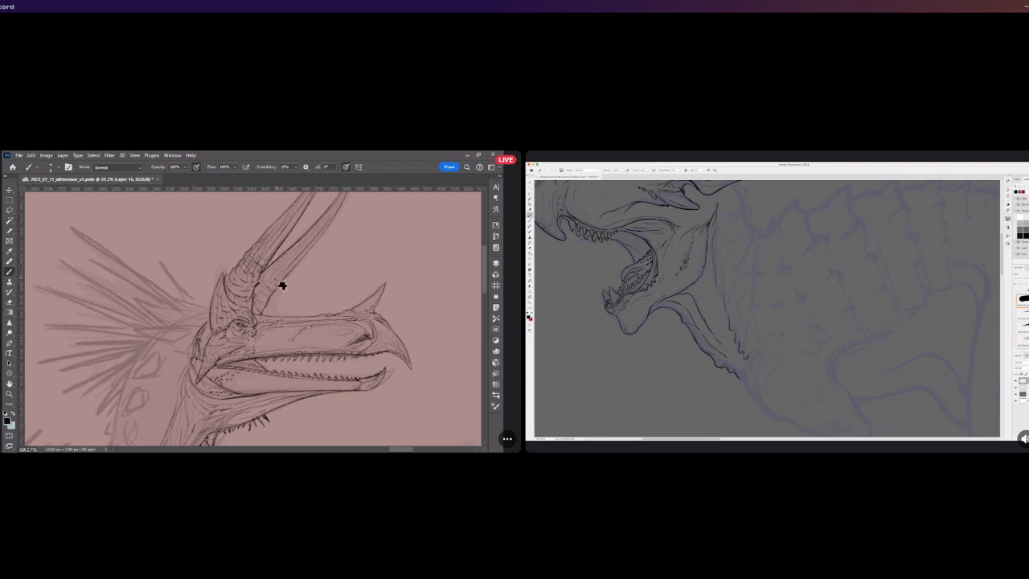
{"action": "scroll", "coordinate": [281, 285], "scroll_direction": "down", "scroll_amount": 3}
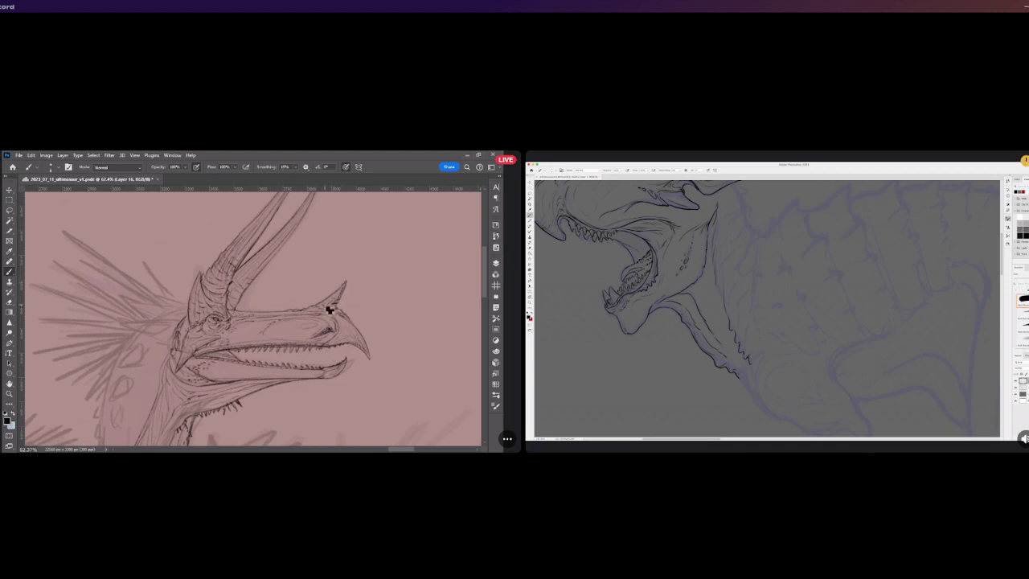
Save the document and draw dark lines for the lower head's mouth corner and jaw hinge
{"action": "scroll", "coordinate": [329, 310], "scroll_direction": "down", "scroll_amount": 10}
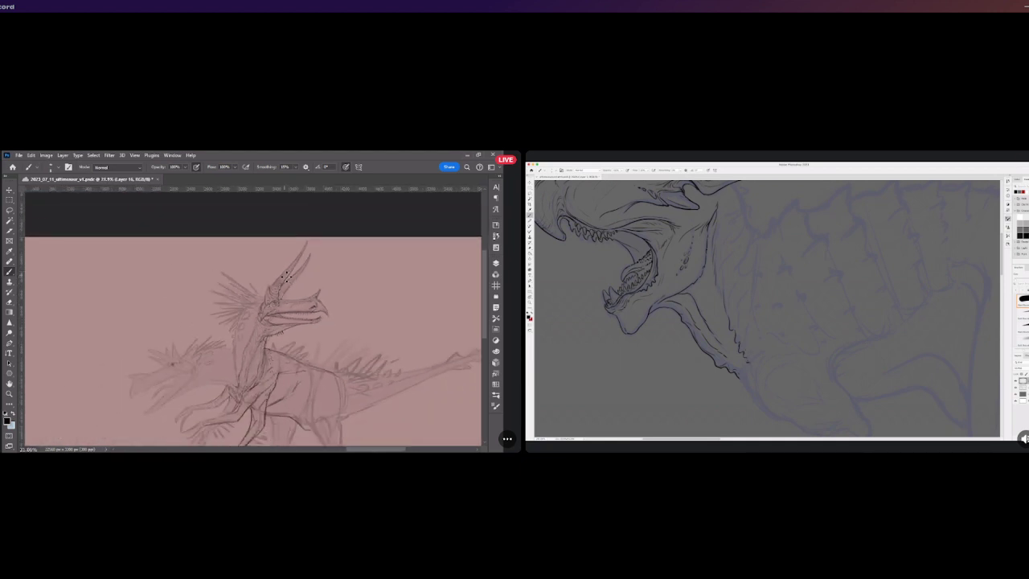
{"action": "scroll", "coordinate": [206, 357], "scroll_direction": "up", "scroll_amount": 5}
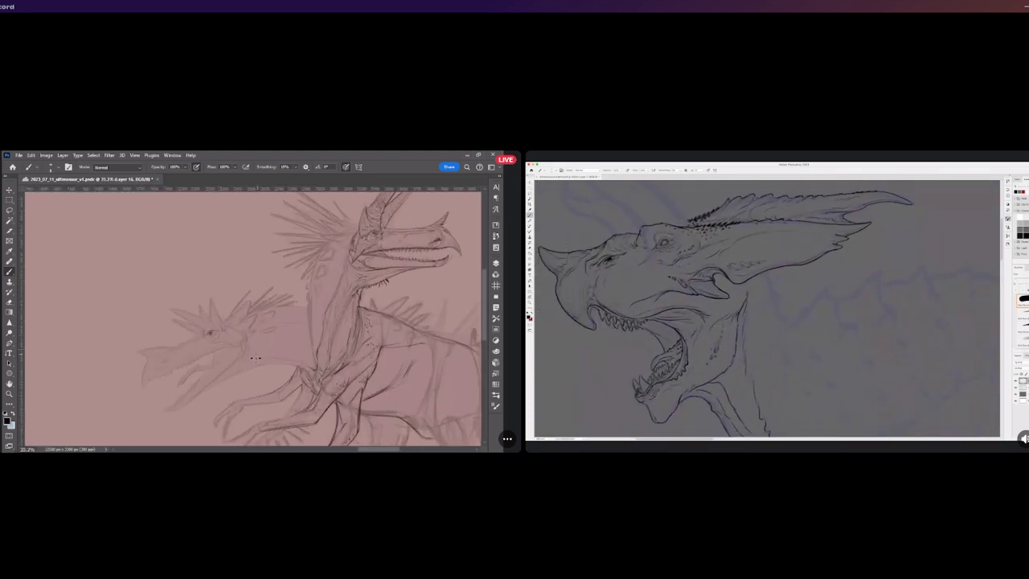
{"action": "scroll", "coordinate": [188, 347], "scroll_direction": "up", "scroll_amount": 3}
{"action": "scroll", "coordinate": [201, 413], "scroll_direction": "left", "scroll_amount": 5}
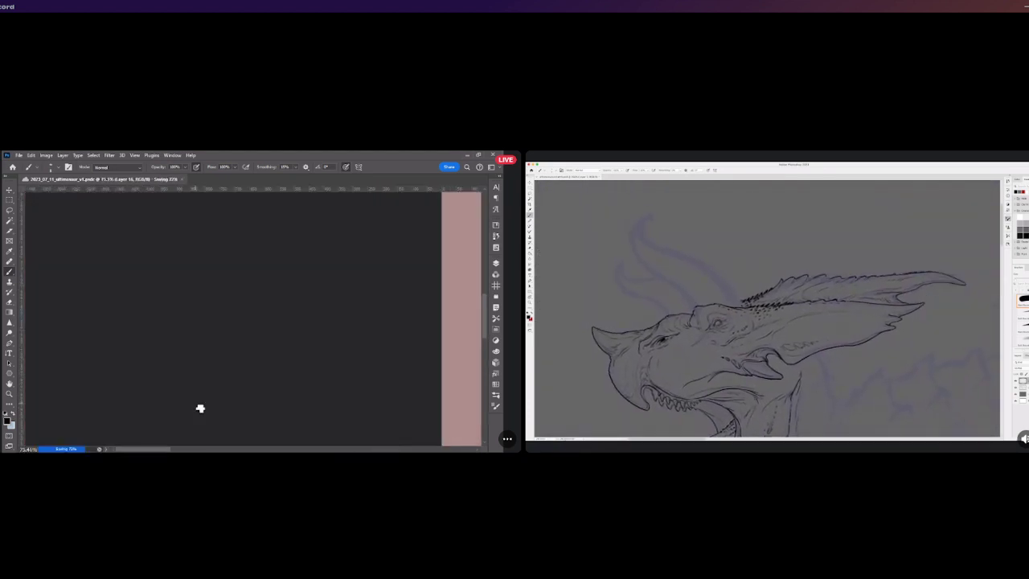
{"action": "left_click_drag", "start_coordinate": [167, 448], "coordinate": [272, 447]}
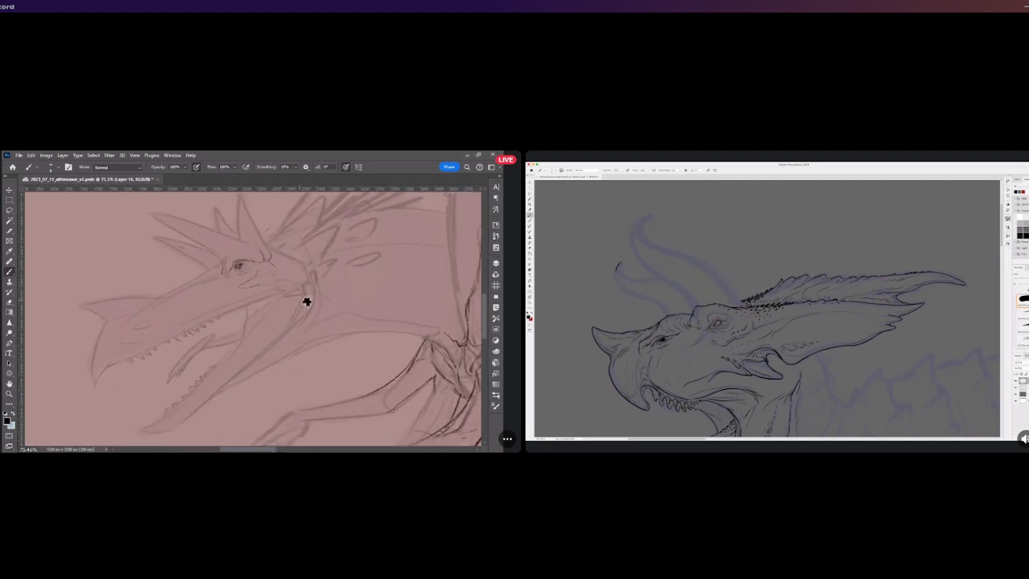
{"action": "left_click_drag", "start_coordinate": [228, 368], "coordinate": [296, 298]}
{"action": "mouse_move", "coordinate": [292, 297]}
{"action": "left_mouse_down"}
{"action": "mouse_move", "coordinate": [303, 303]}
{"action": "mouse_move", "coordinate": [301, 292]}
{"action": "left_mouse_up"}
{"action": "scroll", "coordinate": [291, 272], "scroll_direction": "down", "scroll_amount": 5}
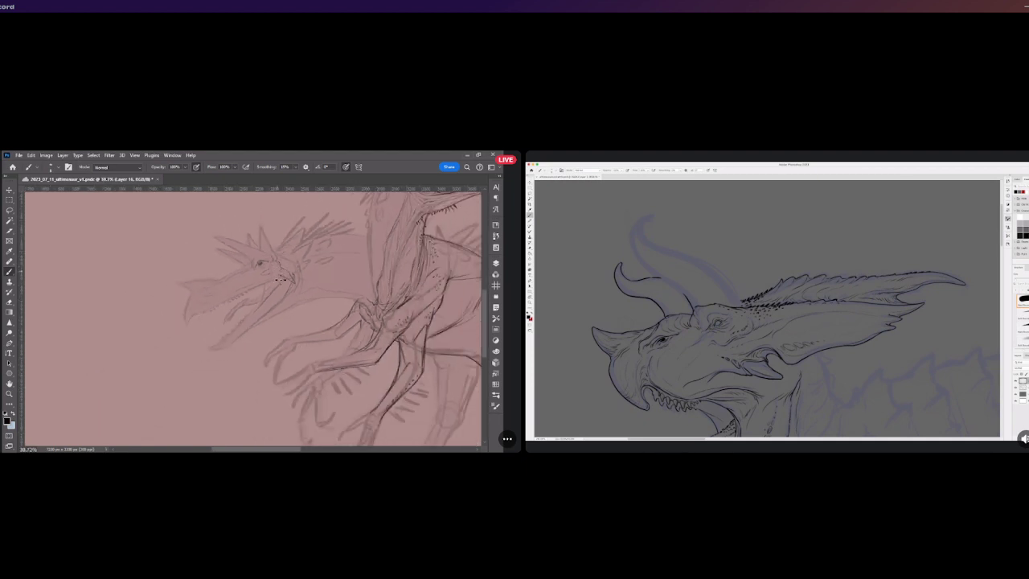
Touch up the raised head's line art behind the eye and at the lower beak tip
{"action": "scroll", "coordinate": [279, 277], "scroll_direction": "down", "scroll_amount": 3}
{"action": "scroll", "coordinate": [288, 271], "scroll_direction": "up", "scroll_amount": 5}
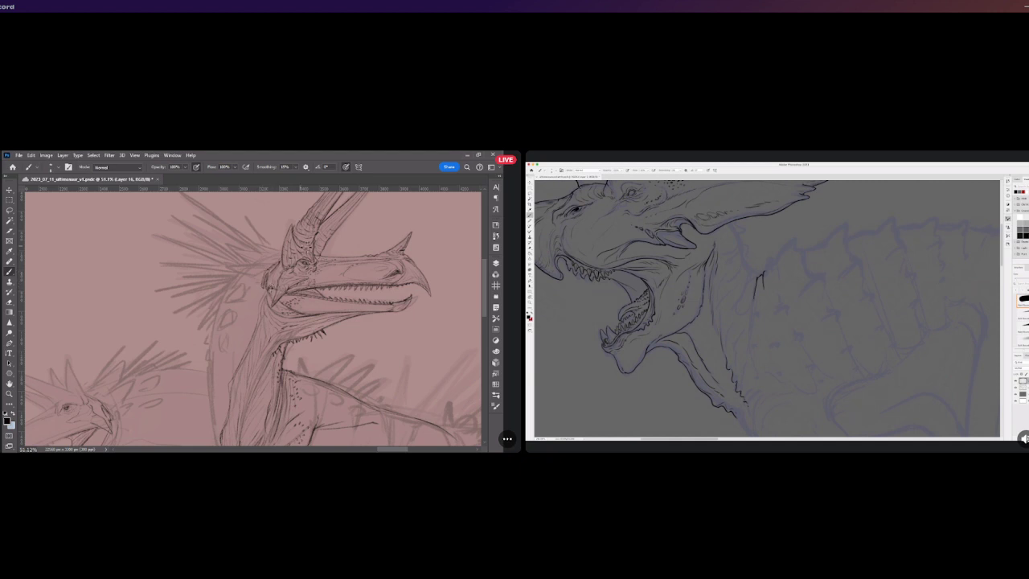
{"action": "left_click_drag", "start_coordinate": [280, 257], "coordinate": [282, 262]}
{"action": "scroll", "coordinate": [215, 352], "scroll_direction": "down", "scroll_amount": 4}
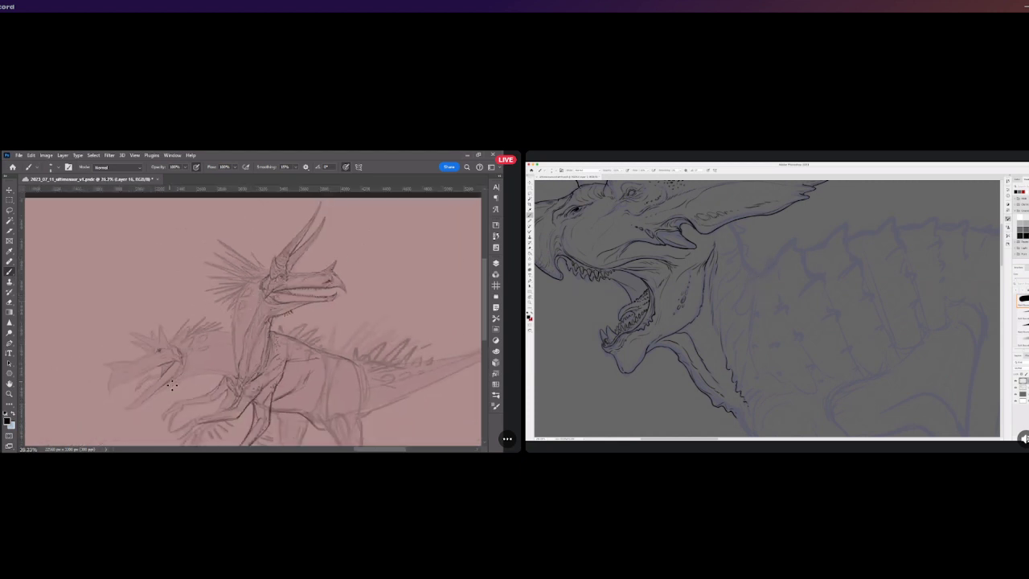
{"action": "scroll", "coordinate": [172, 386], "scroll_direction": "up", "scroll_amount": 2}
{"action": "scroll", "coordinate": [172, 395], "scroll_direction": "down", "scroll_amount": 2}
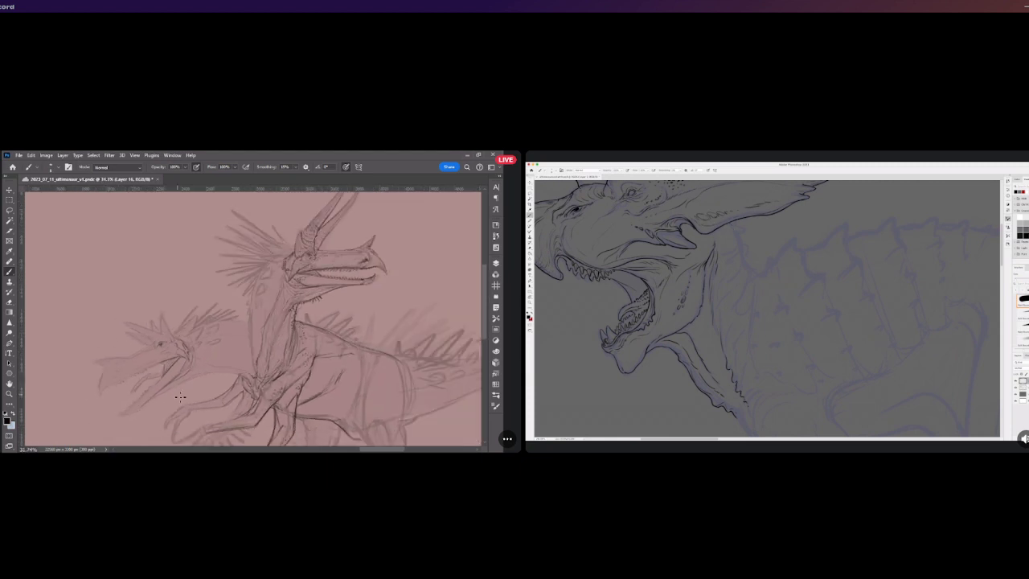
{"action": "scroll", "coordinate": [380, 252], "scroll_direction": "up", "scroll_amount": 2}
{"action": "scroll", "coordinate": [378, 260], "scroll_direction": "up", "scroll_amount": 2}
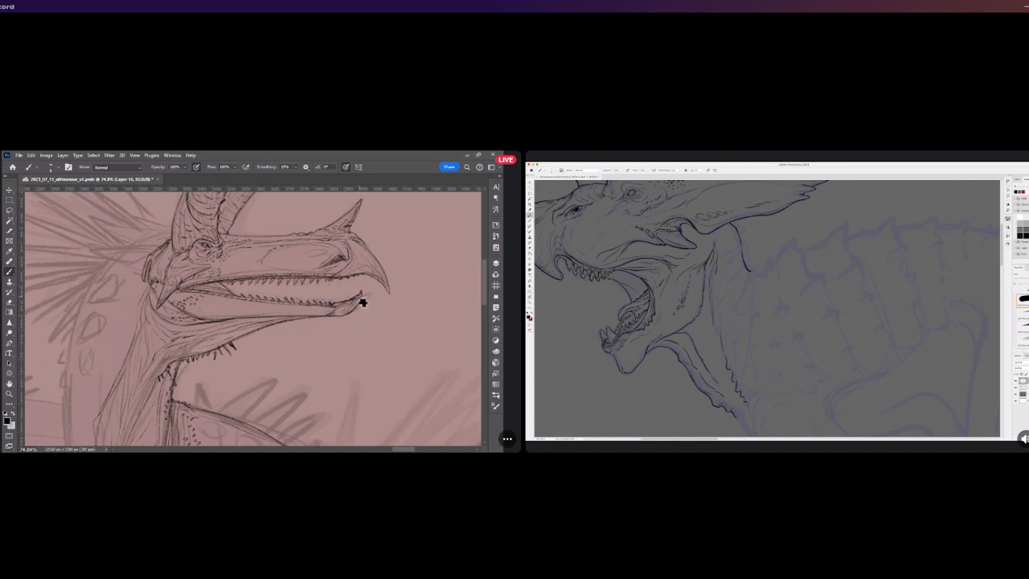
{"action": "left_click_drag", "start_coordinate": [361, 299], "coordinate": [361, 305]}
Add dark skin folds at the lower head's jaw hinge and throat, using the raised head as reference
{"action": "scroll", "coordinate": [341, 318], "scroll_direction": "down", "scroll_amount": 10}
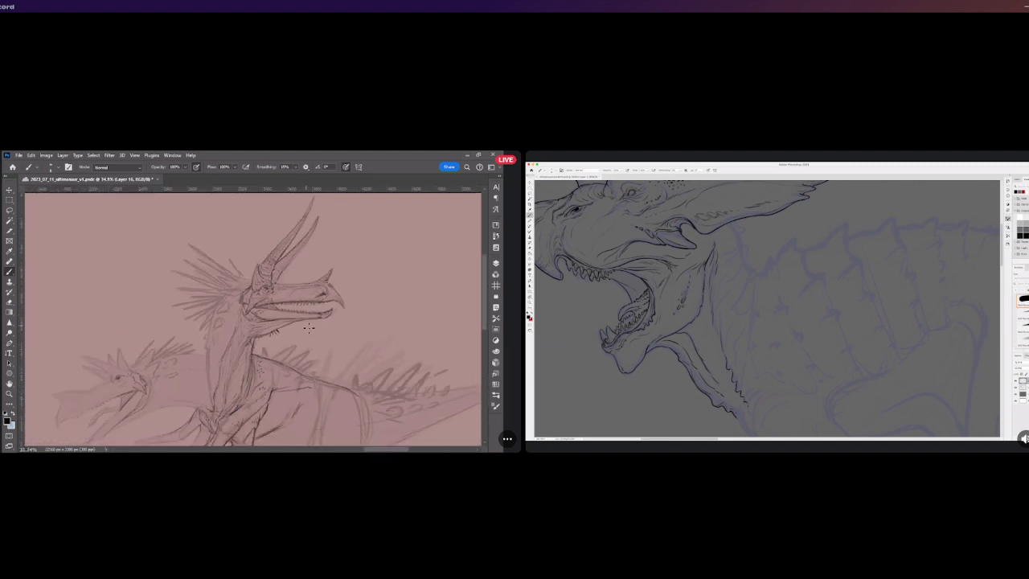
{"action": "scroll", "coordinate": [149, 388], "scroll_direction": "up", "scroll_amount": 5}
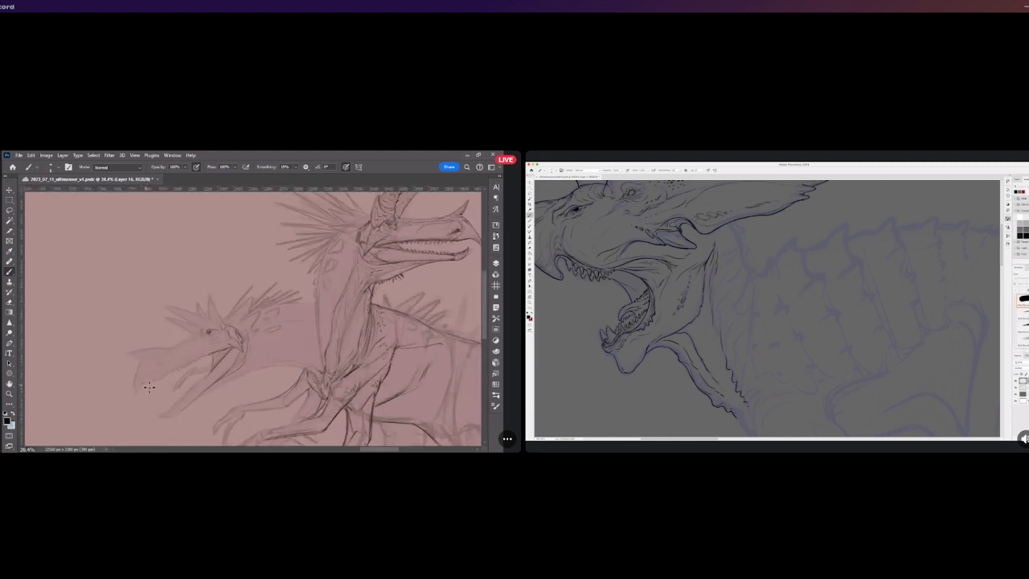
{"action": "scroll", "coordinate": [154, 386], "scroll_direction": "down", "scroll_amount": 1}
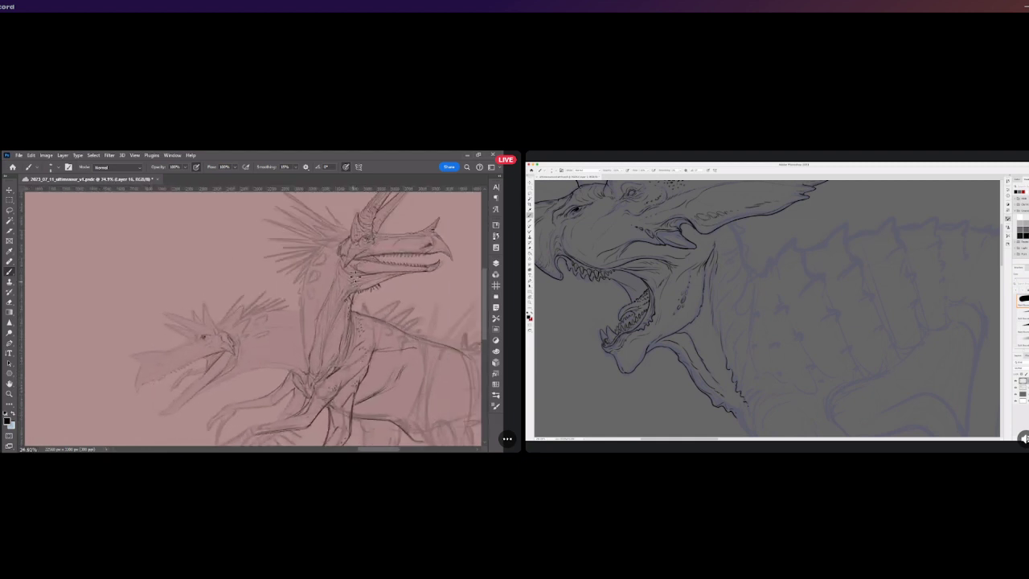
{"action": "scroll", "coordinate": [358, 283], "scroll_direction": "up", "scroll_amount": 2}
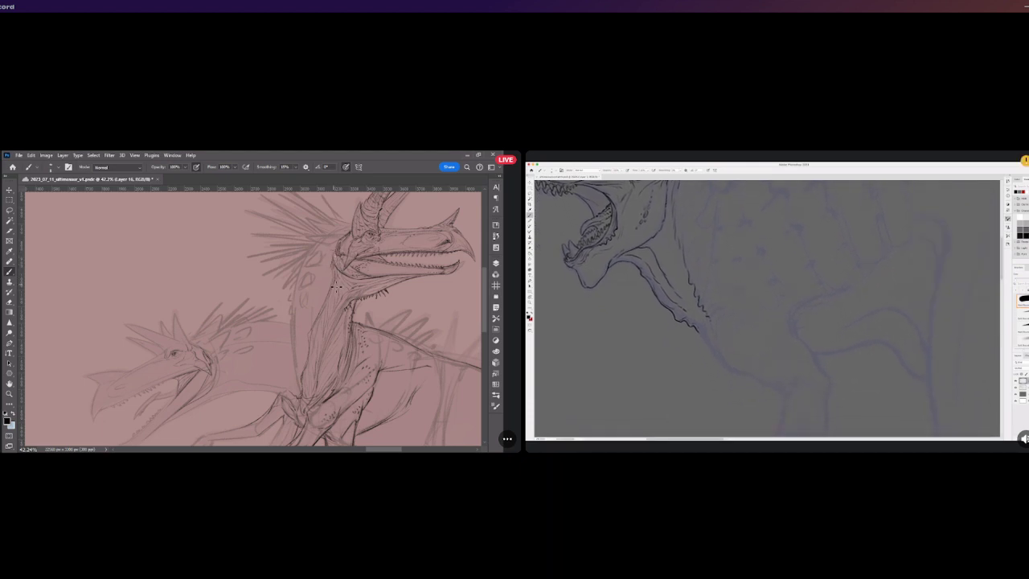
{"action": "scroll", "coordinate": [272, 294], "scroll_direction": "down", "scroll_amount": 5}
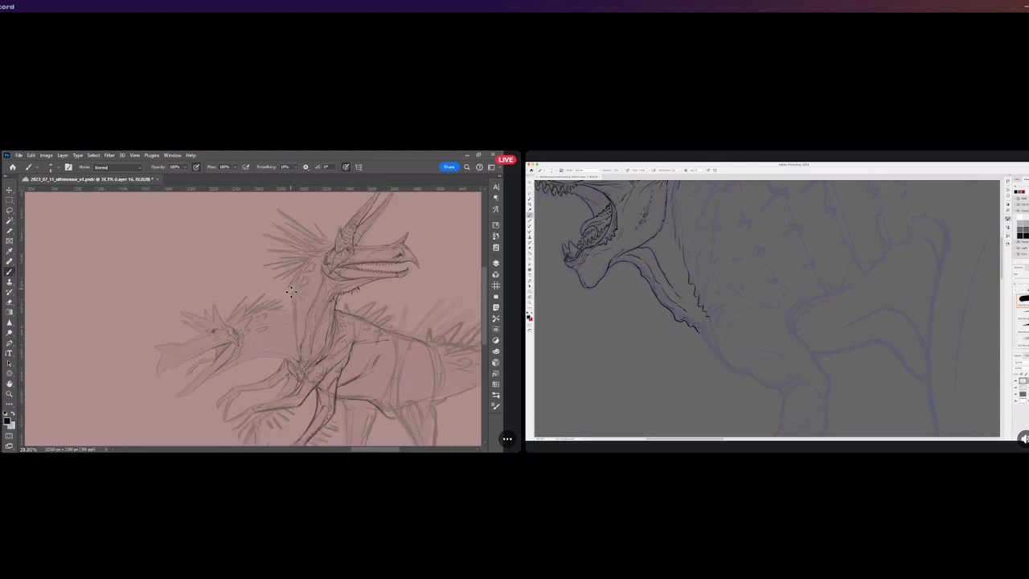
{"action": "scroll", "coordinate": [225, 356], "scroll_direction": "up", "scroll_amount": 4}
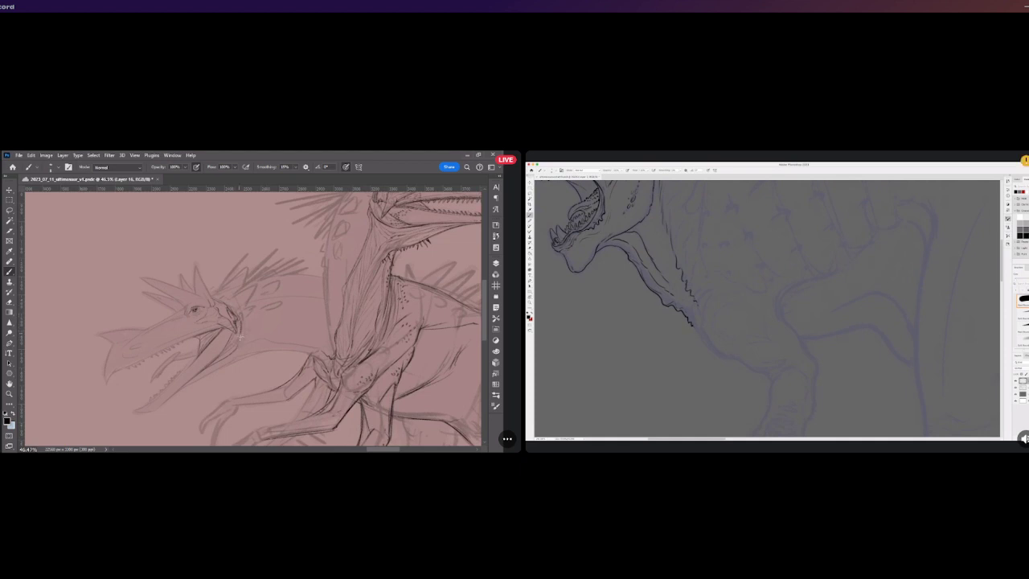
{"action": "scroll", "coordinate": [356, 296], "scroll_direction": "down", "scroll_amount": 2}
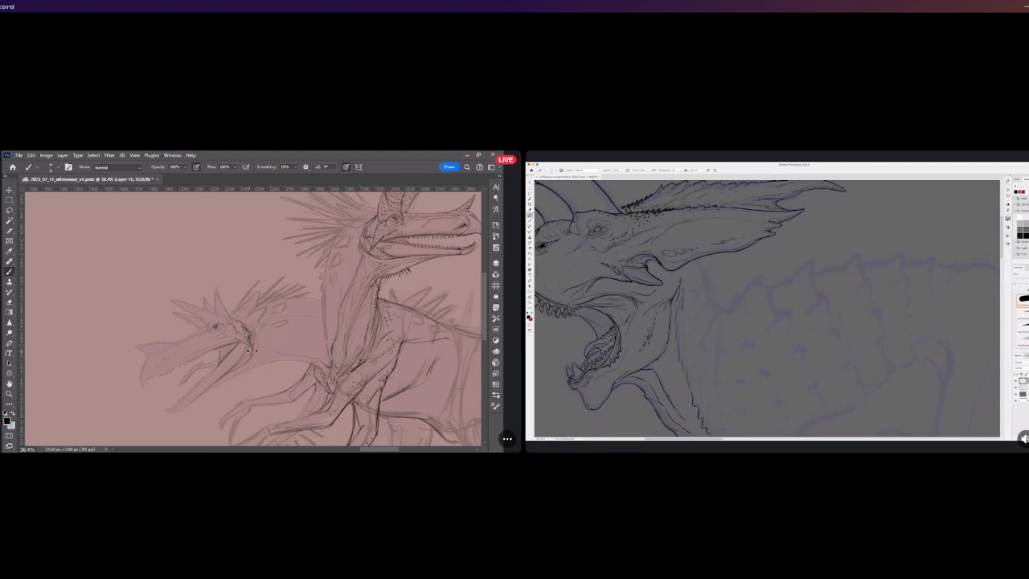
{"action": "scroll", "coordinate": [252, 347], "scroll_direction": "down", "scroll_amount": 2}
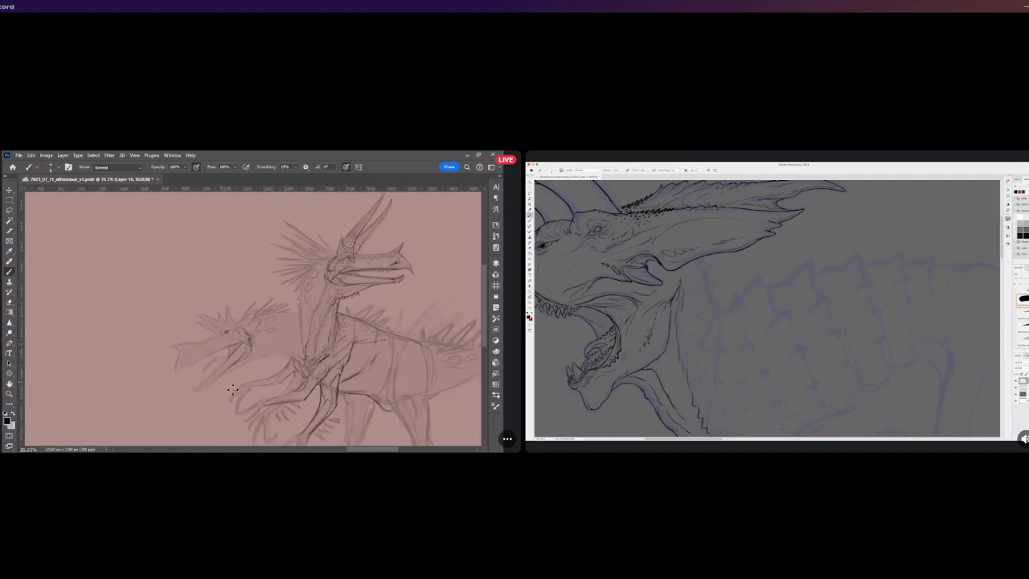
Outline the lower head's neck along its underside and inner fold, and draw the head's upright crest horns and nose horn
{"action": "scroll", "coordinate": [232, 390], "scroll_direction": "up", "scroll_amount": 3}
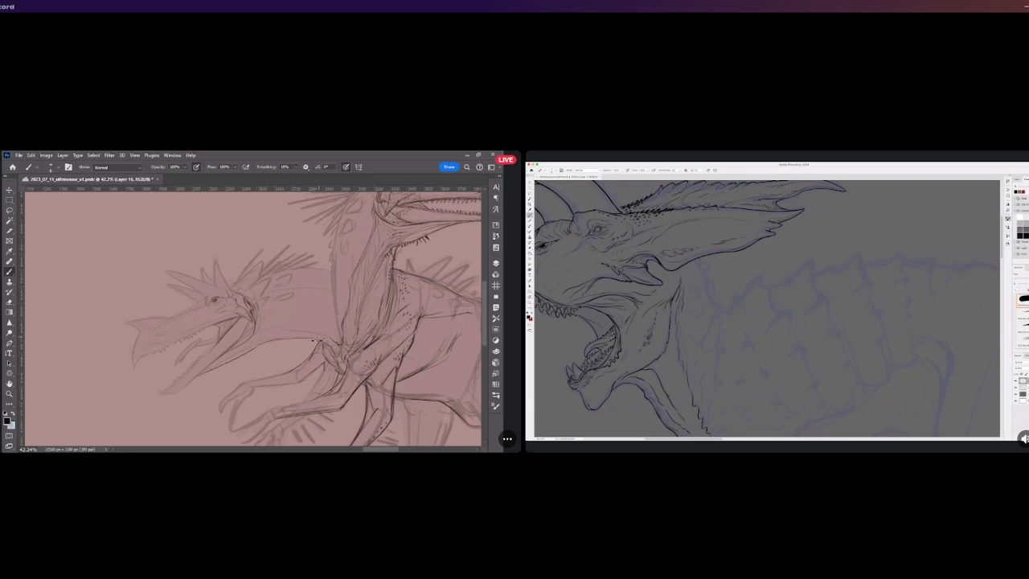
{"action": "left_click_drag", "start_coordinate": [299, 339], "coordinate": [250, 353]}
{"action": "mouse_move", "coordinate": [266, 330]}
{"action": "left_mouse_down"}
{"action": "mouse_move", "coordinate": [254, 318]}
{"action": "mouse_move", "coordinate": [319, 333]}
{"action": "left_mouse_up"}
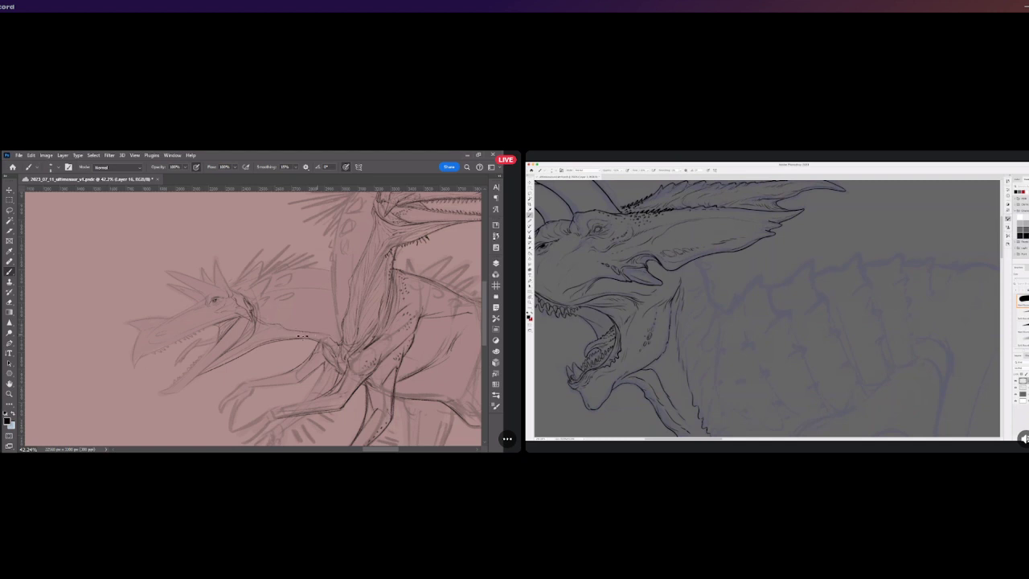
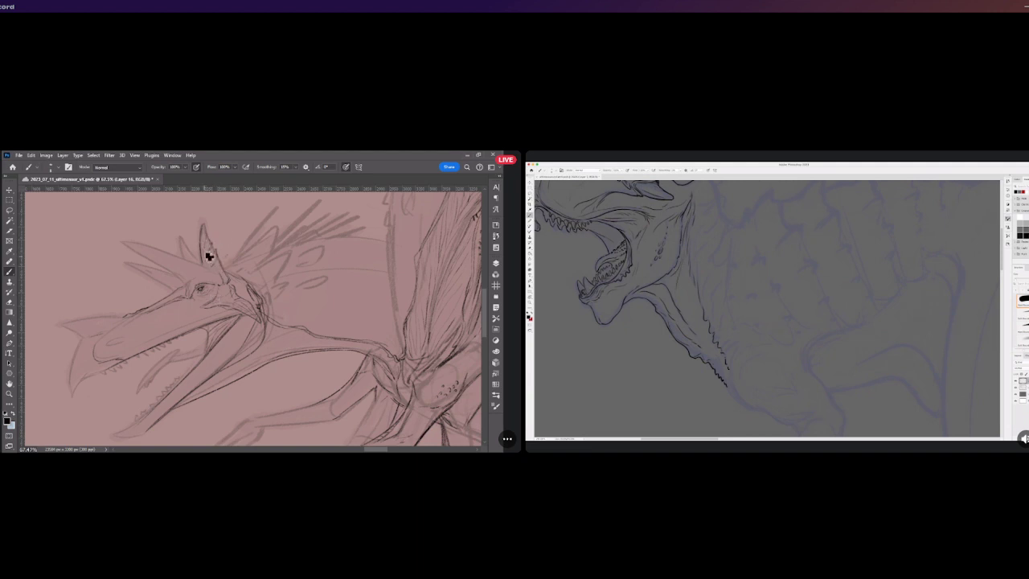
{"action": "left_click_drag", "start_coordinate": [203, 222], "coordinate": [217, 263]}
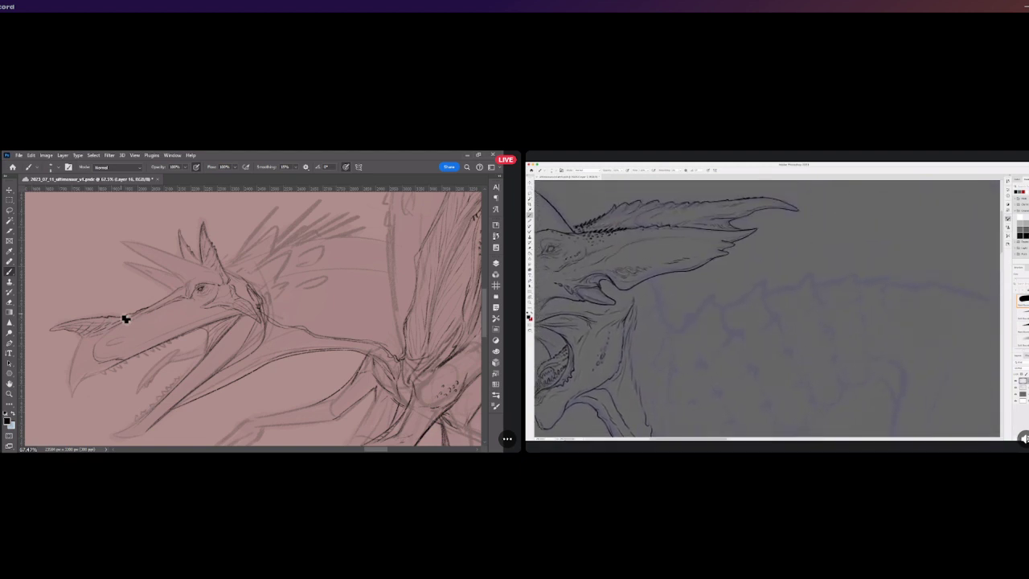
Outline the lower head's forward-pointing crest horns in dark line work, following the faint sketch
{"action": "scroll", "coordinate": [125, 319], "scroll_direction": "down", "scroll_amount": 5}
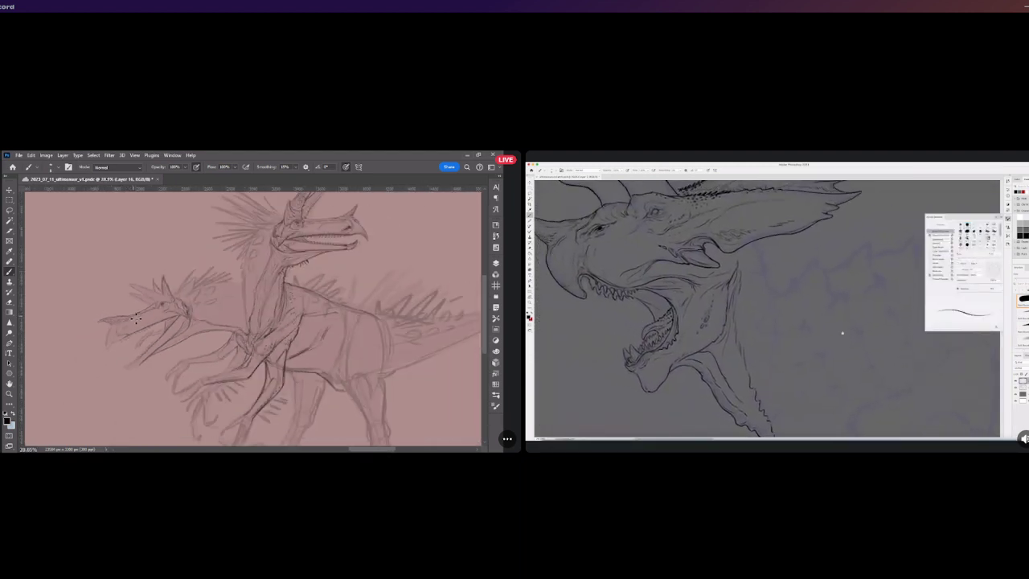
{"action": "scroll", "coordinate": [135, 318], "scroll_direction": "down", "scroll_amount": 3}
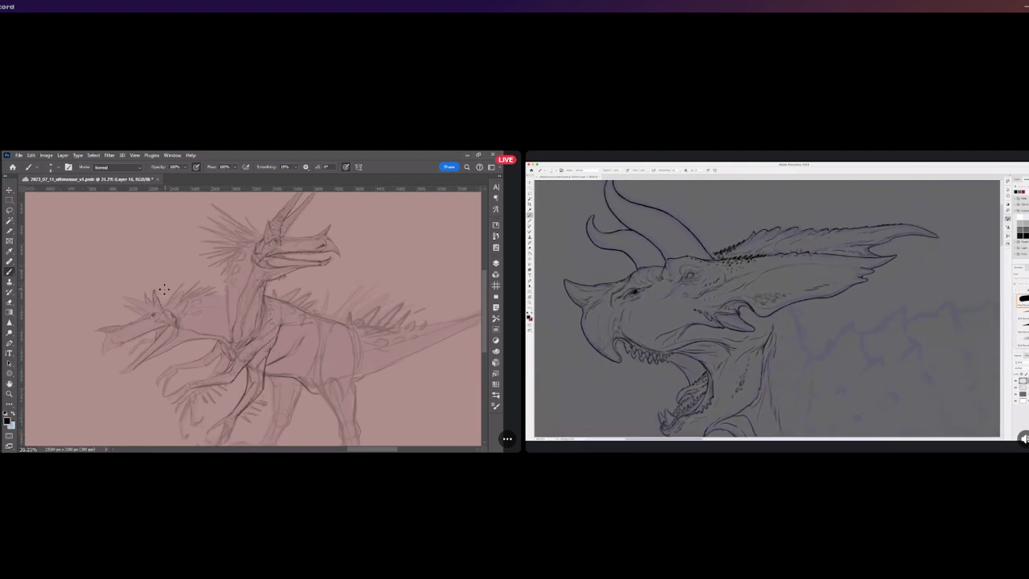
{"action": "scroll", "coordinate": [151, 294], "scroll_direction": "down", "scroll_amount": 2}
{"action": "scroll", "coordinate": [152, 309], "scroll_direction": "up", "scroll_amount": 5}
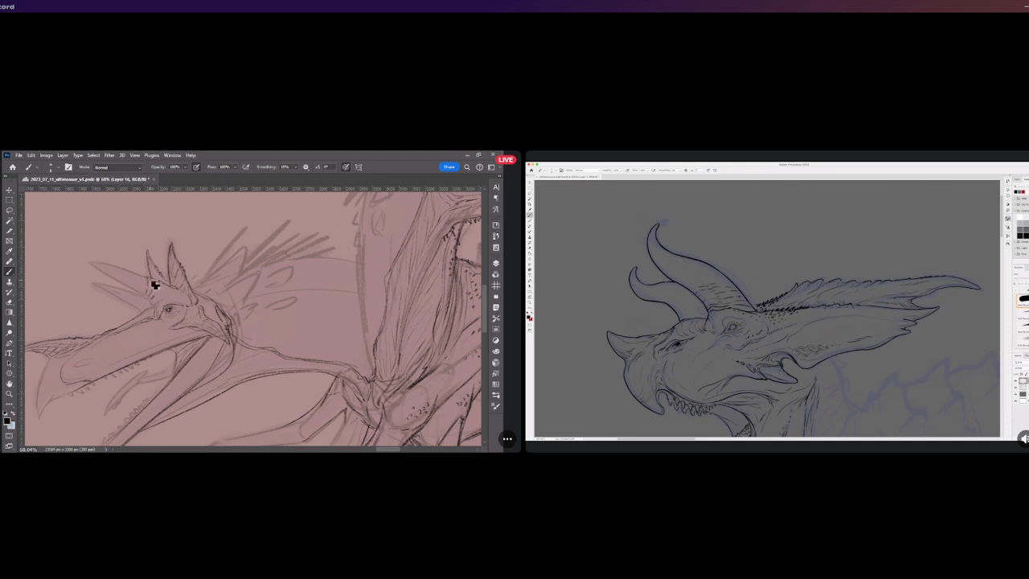
{"action": "left_click_drag", "start_coordinate": [152, 282], "coordinate": [143, 275]}
{"action": "mouse_move", "coordinate": [89, 263]}
{"action": "left_mouse_down"}
{"action": "mouse_move", "coordinate": [122, 273]}
{"action": "mouse_move", "coordinate": [134, 293]}
{"action": "left_mouse_up"}
Examine the lower head's line art against the raised head and the whole figure
{"action": "scroll", "coordinate": [143, 297], "scroll_direction": "down", "scroll_amount": 5}
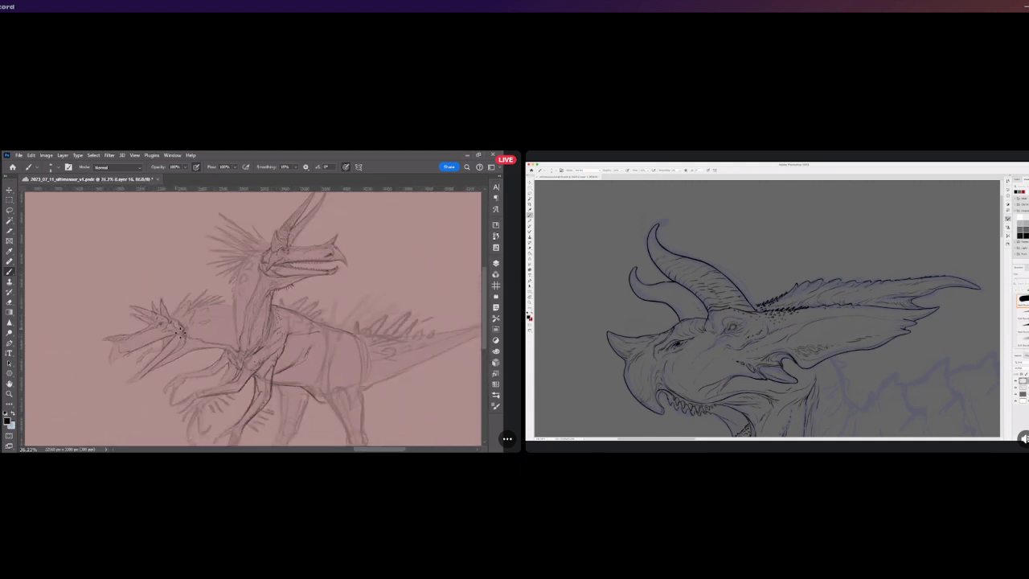
{"action": "scroll", "coordinate": [208, 332], "scroll_direction": "down", "scroll_amount": 2}
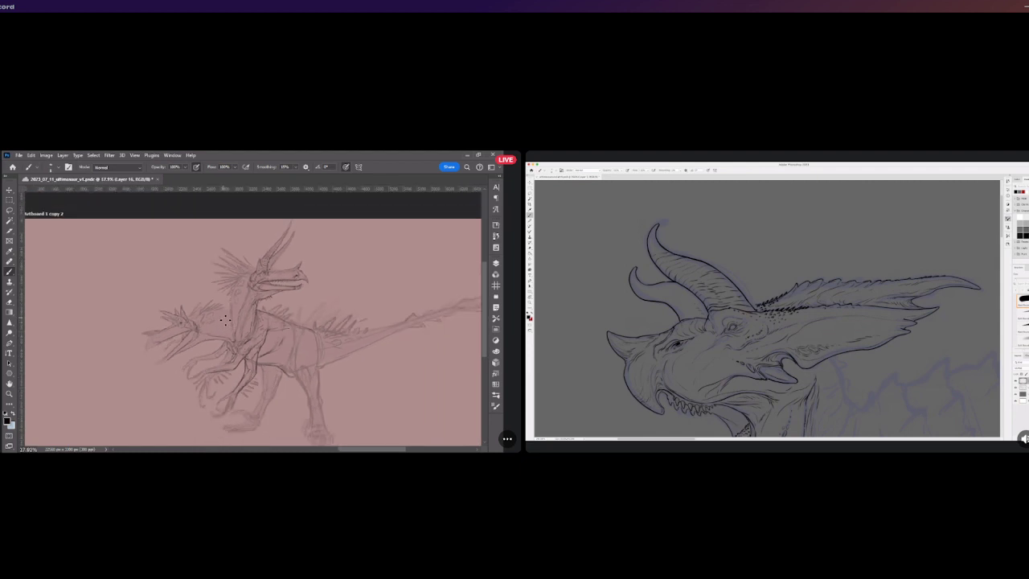
{"action": "scroll", "coordinate": [226, 320], "scroll_direction": "up", "scroll_amount": 1}
{"action": "scroll", "coordinate": [226, 311], "scroll_direction": "up", "scroll_amount": 3}
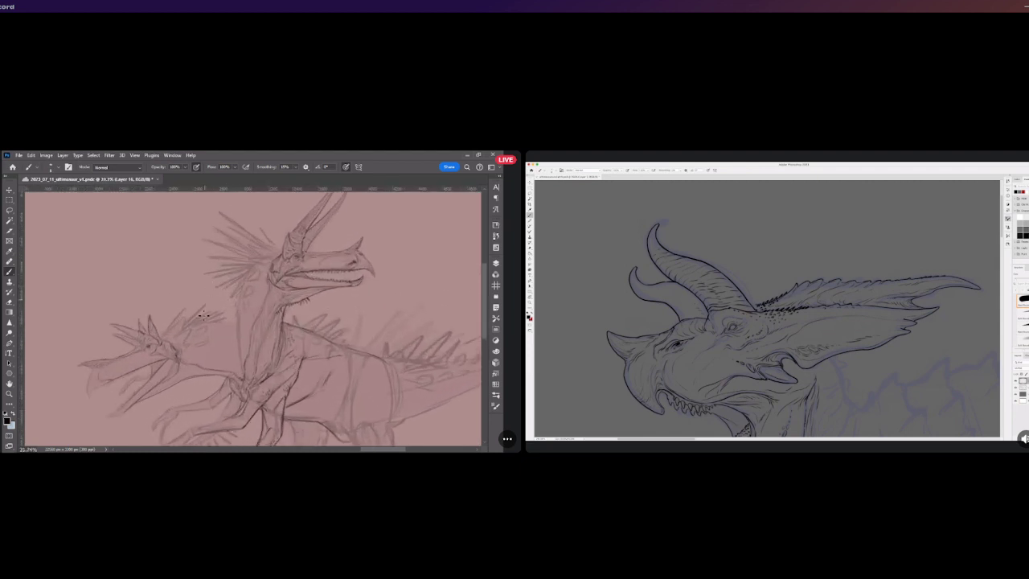
{"action": "scroll", "coordinate": [202, 317], "scroll_direction": "down", "scroll_amount": 2}
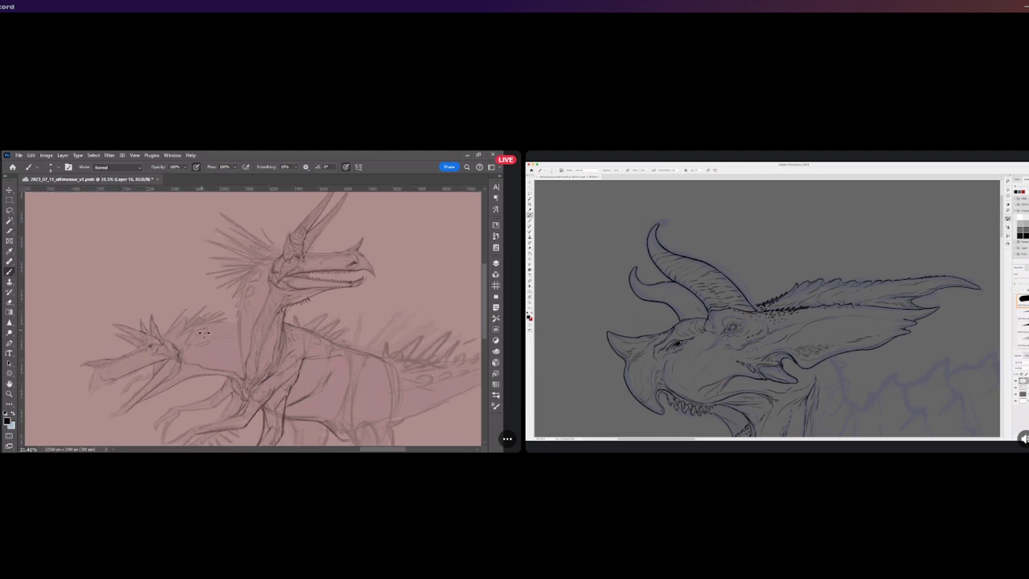
{"action": "scroll", "coordinate": [131, 380], "scroll_direction": "up", "scroll_amount": 2}
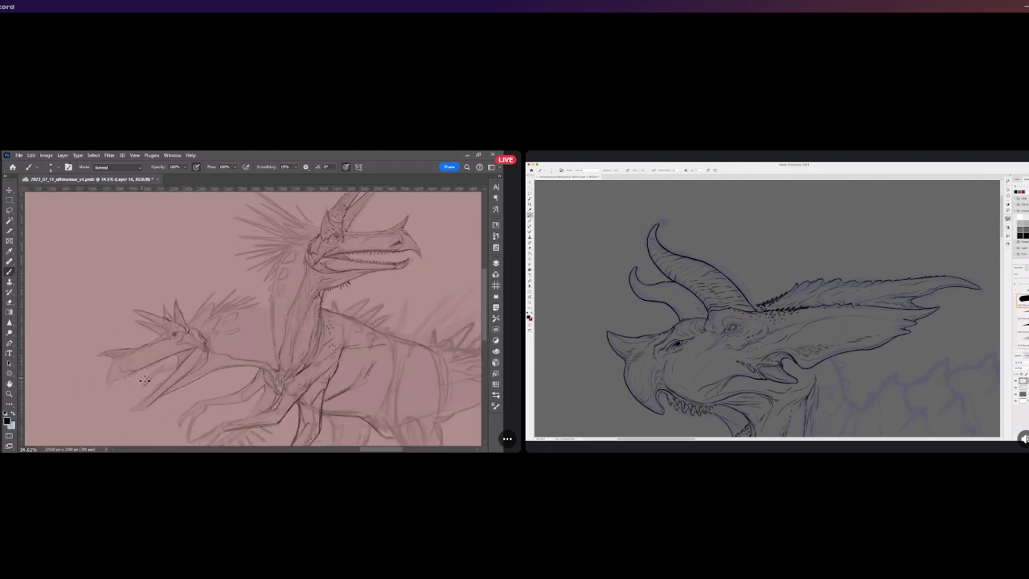
{"action": "scroll", "coordinate": [145, 381], "scroll_direction": "down", "scroll_amount": 1}
{"action": "scroll", "coordinate": [148, 381], "scroll_direction": "up", "scroll_amount": 4}
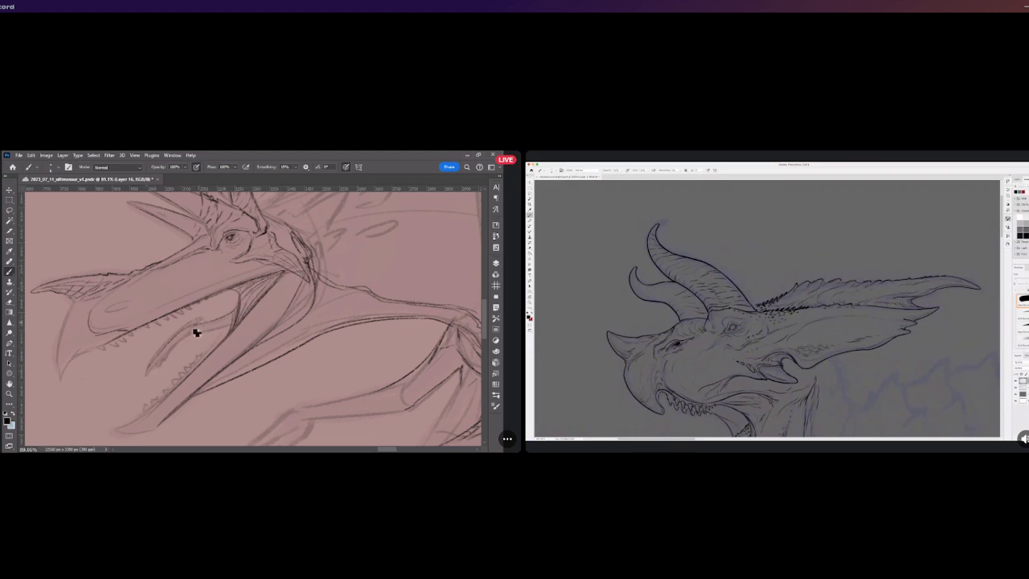
Draw the tongue inside the lower head's open mouth and shade it with dark strokes back to the mouth corner
{"action": "left_click_drag", "start_coordinate": [154, 368], "coordinate": [197, 321]}
{"action": "key", "text": "ctrl+z"}
{"action": "key", "text": "ctrl+z"}
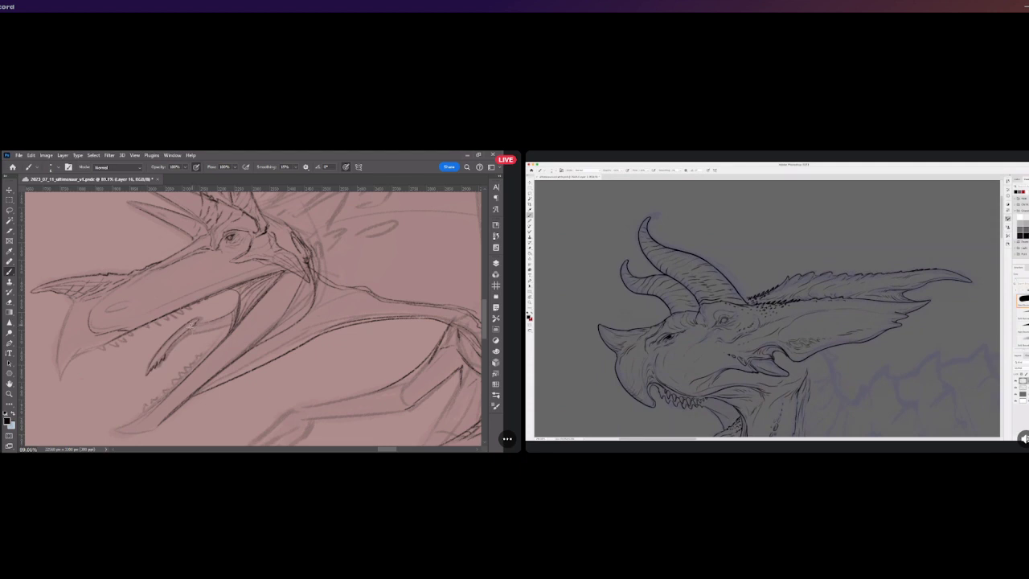
{"action": "left_click_drag", "start_coordinate": [195, 324], "coordinate": [167, 363]}
{"action": "mouse_move", "coordinate": [150, 374]}
{"action": "left_mouse_down"}
{"action": "mouse_move", "coordinate": [171, 340]}
{"action": "mouse_move", "coordinate": [158, 361]}
{"action": "mouse_move", "coordinate": [189, 325]}
{"action": "mouse_move", "coordinate": [233, 314]}
{"action": "left_mouse_up"}
{"action": "left_click_drag", "start_coordinate": [239, 299], "coordinate": [225, 336]}
{"action": "left_click_drag", "start_coordinate": [246, 302], "coordinate": [243, 304]}
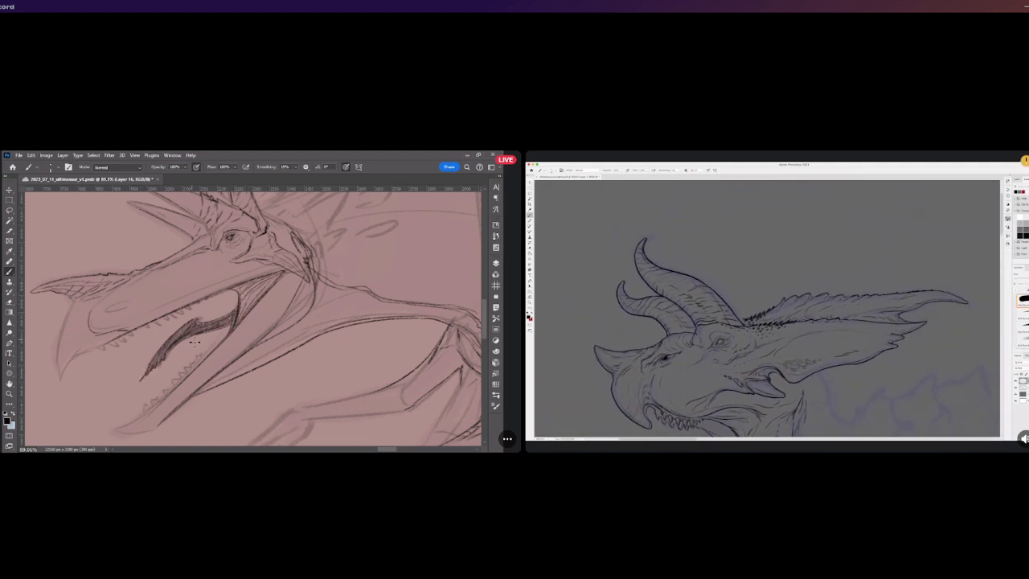
Draw the lower head's nostril and darken the upper jaw's mouth edge from the snout to the jaw hinge
{"action": "scroll", "coordinate": [194, 331], "scroll_direction": "down", "scroll_amount": 10, "text": "alt"}
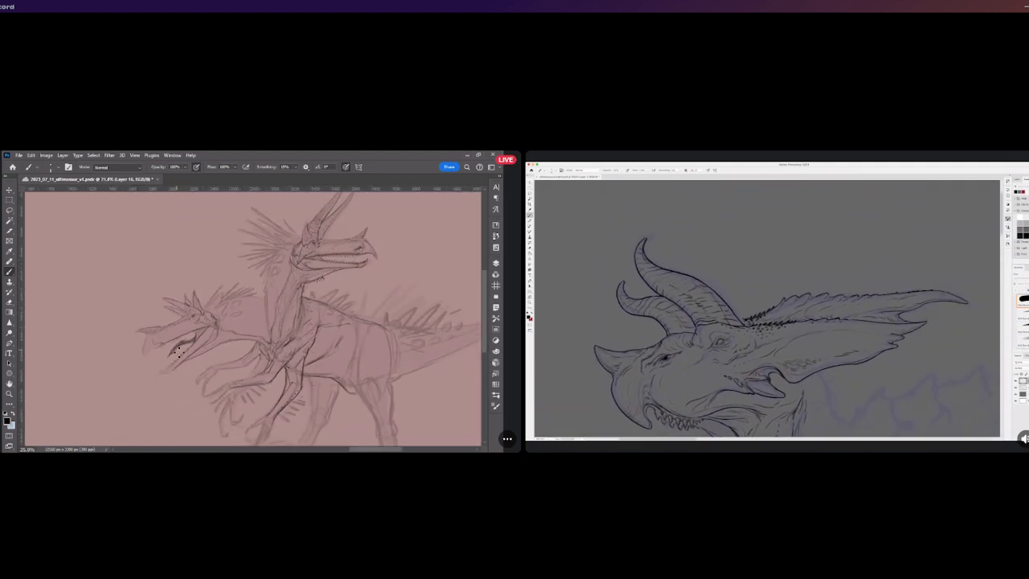
{"action": "scroll", "coordinate": [130, 326], "scroll_direction": "up", "scroll_amount": 8, "text": "alt"}
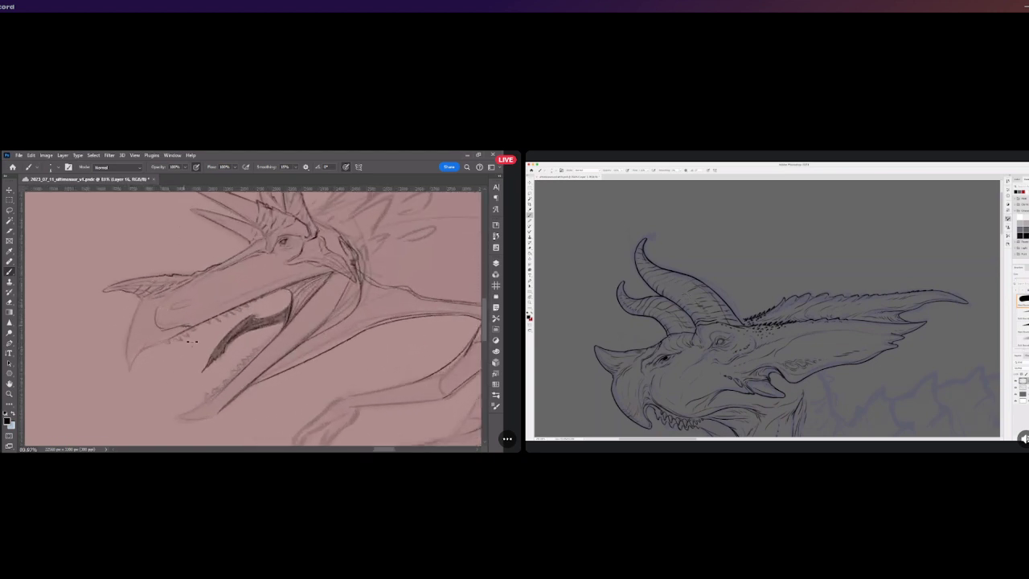
{"action": "scroll", "coordinate": [209, 303], "scroll_direction": "down", "scroll_amount": 6, "text": "alt"}
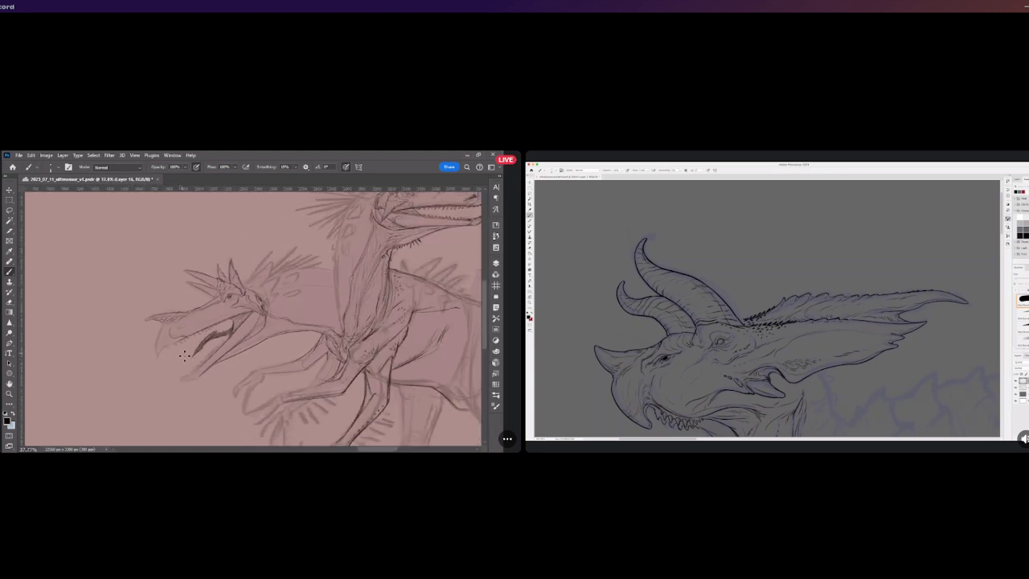
{"action": "scroll", "coordinate": [193, 324], "scroll_direction": "up", "scroll_amount": 1, "text": "alt"}
{"action": "scroll", "coordinate": [201, 341], "scroll_direction": "up", "scroll_amount": 6, "text": "alt"}
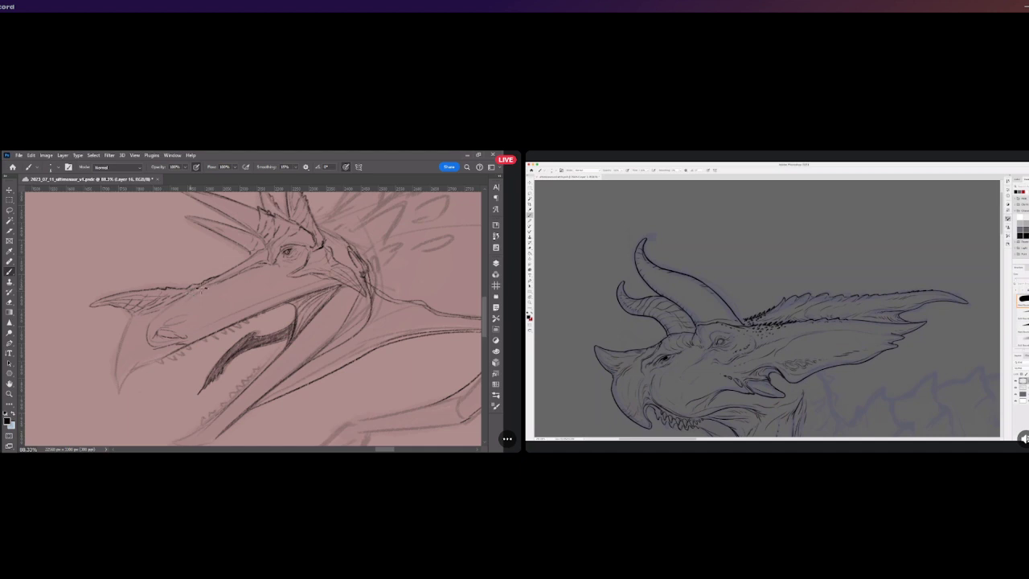
{"action": "scroll", "coordinate": [231, 290], "scroll_direction": "down", "scroll_amount": 2}
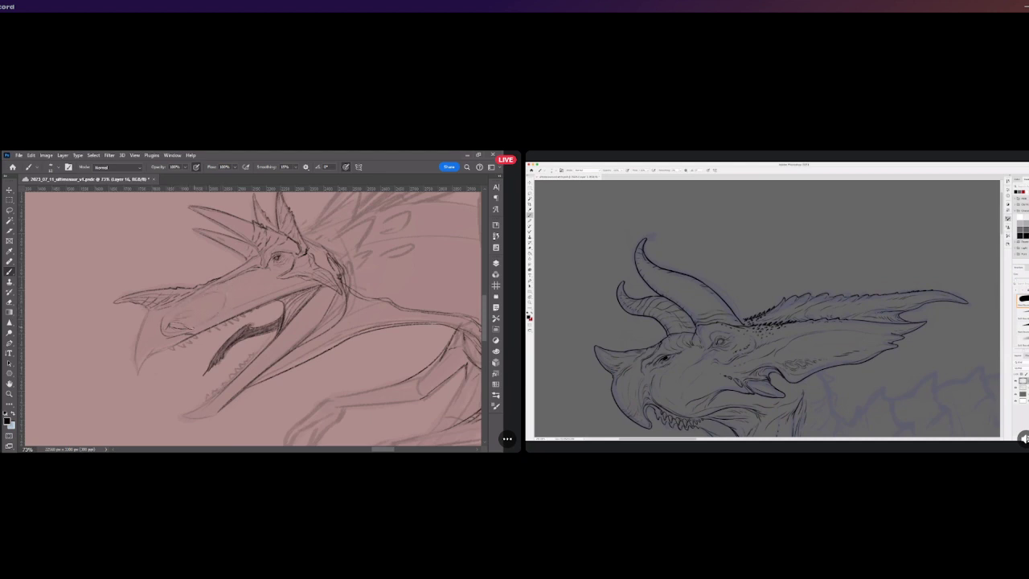
{"action": "scroll", "coordinate": [202, 292], "scroll_direction": "down", "scroll_amount": 5}
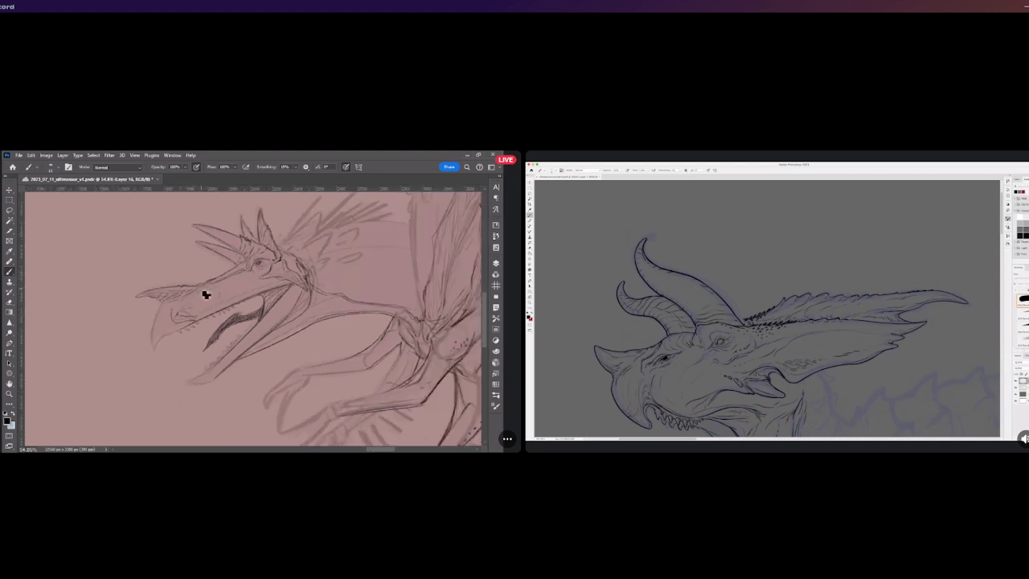
{"action": "scroll", "coordinate": [230, 253], "scroll_direction": "up", "scroll_amount": 5}
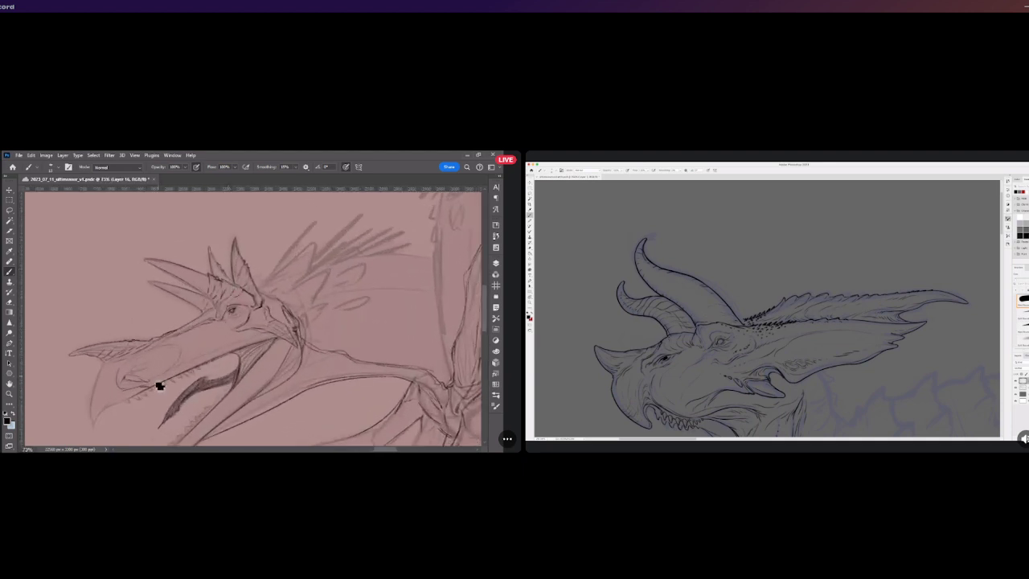
{"action": "left_click_drag", "start_coordinate": [154, 383], "coordinate": [258, 345]}
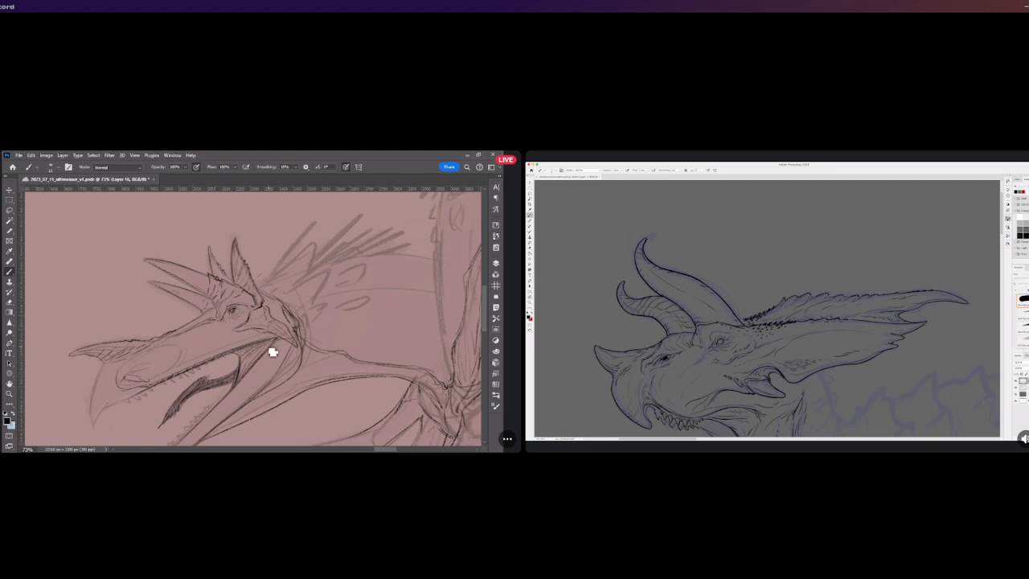
Outline the lower head's lower jaw, strengthen the throat line, and save the document
{"action": "scroll", "coordinate": [207, 321], "scroll_direction": "down", "scroll_amount": 3}
{"action": "scroll", "coordinate": [195, 391], "scroll_direction": "up", "scroll_amount": 3}
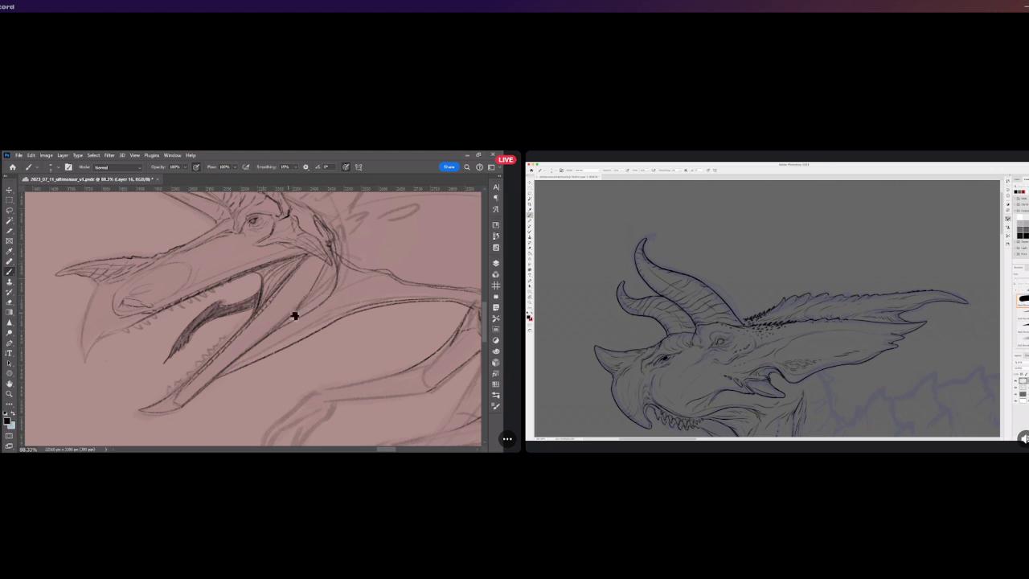
{"action": "mouse_move", "coordinate": [261, 357]}
{"action": "left_mouse_down"}
{"action": "mouse_move", "coordinate": [329, 315]}
{"action": "mouse_move", "coordinate": [358, 313]}
{"action": "left_mouse_up"}
{"action": "scroll", "coordinate": [357, 312], "scroll_direction": "left", "scroll_amount": 10}
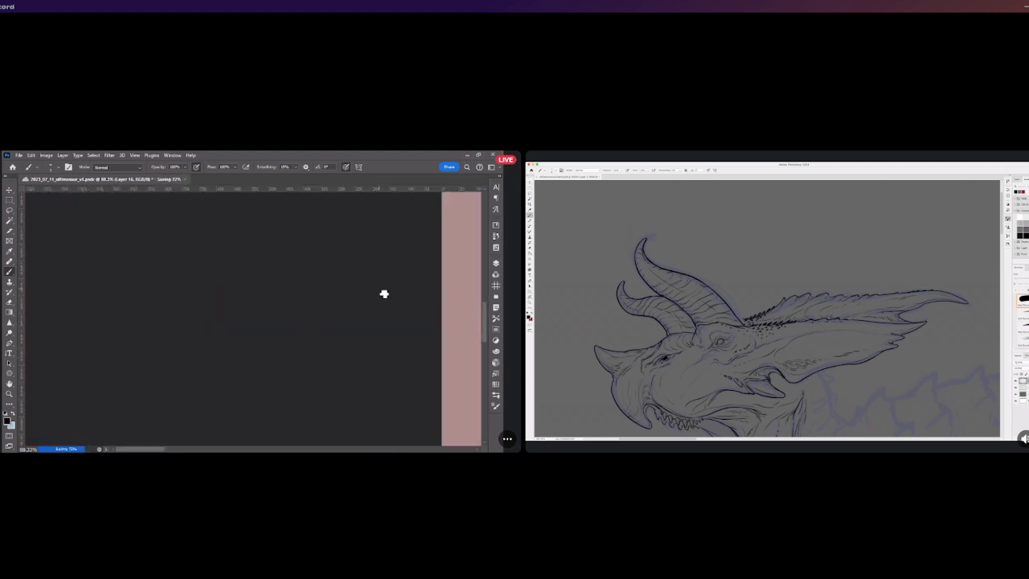
{"action": "left_click_drag", "start_coordinate": [137, 451], "coordinate": [250, 448]}
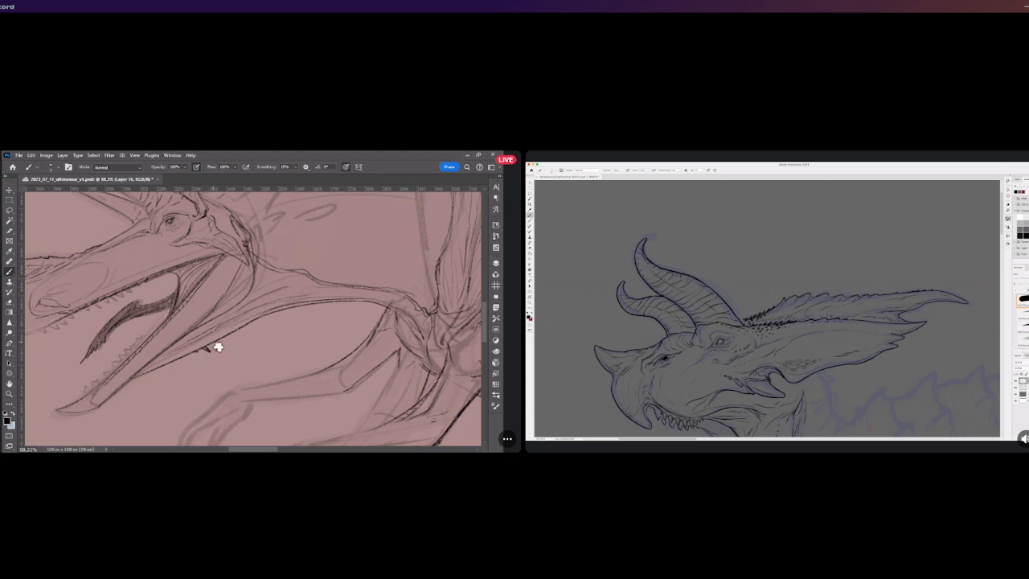
Draw a row of short hanging spikes along the underside of the lower head's throat
{"action": "left_click_drag", "start_coordinate": [211, 354], "coordinate": [248, 326]}
{"action": "scroll", "coordinate": [254, 332], "scroll_direction": "down", "scroll_amount": 2}
{"action": "scroll", "coordinate": [264, 320], "scroll_direction": "up", "scroll_amount": 1}
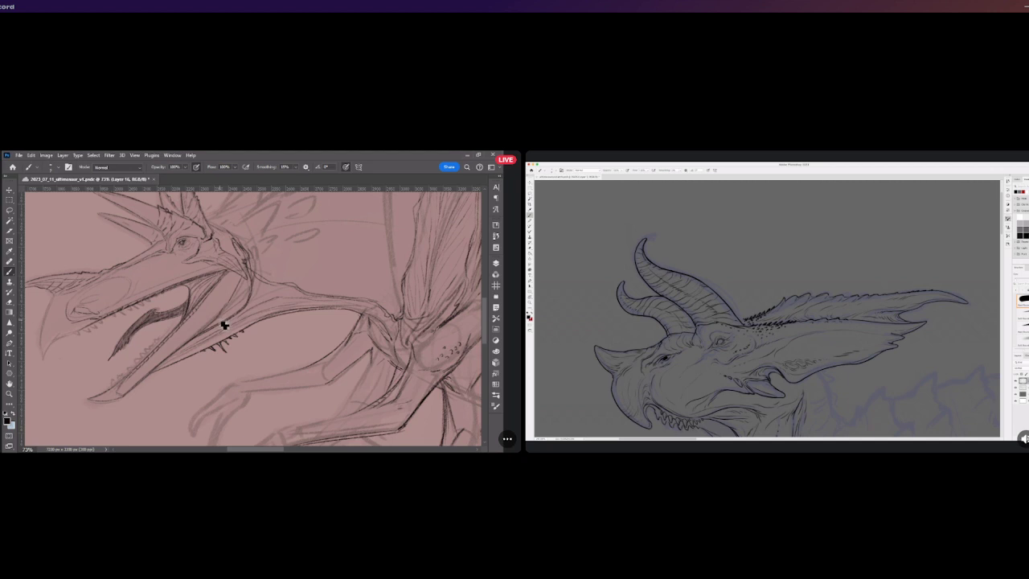
{"action": "scroll", "coordinate": [212, 347], "scroll_direction": "down", "scroll_amount": 5}
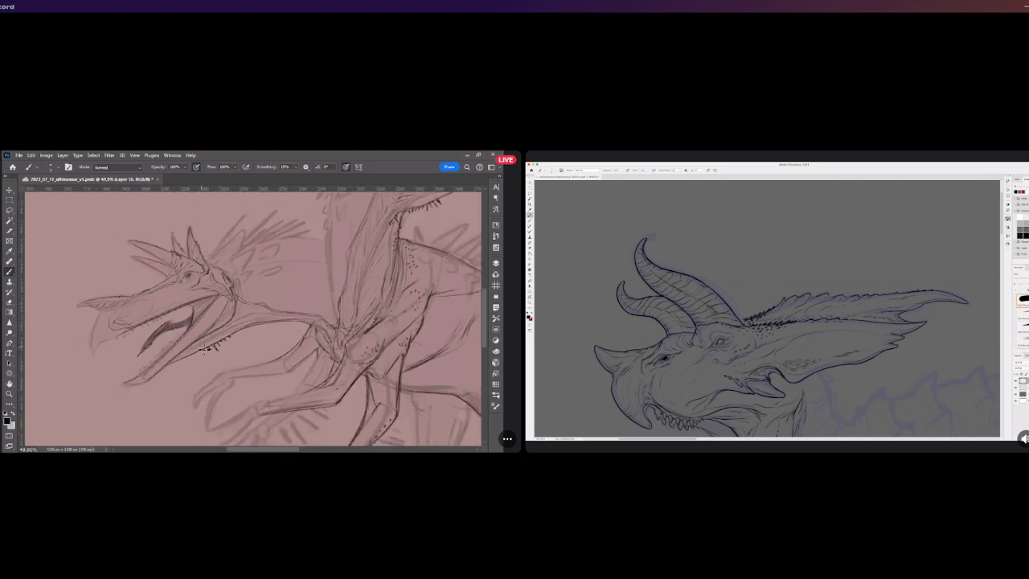
{"action": "scroll", "coordinate": [197, 349], "scroll_direction": "up", "scroll_amount": 6}
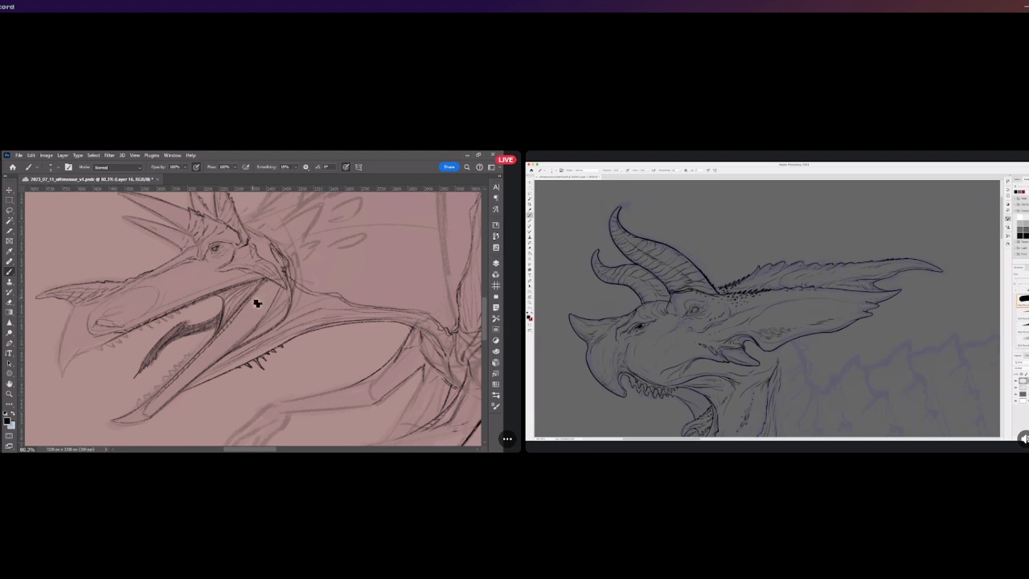
Outline the lower head's hooked upper beak and draw pointed teeth along its upper and lower jaws
{"action": "scroll", "coordinate": [256, 303], "scroll_direction": "down", "scroll_amount": 5}
{"action": "scroll", "coordinate": [230, 320], "scroll_direction": "down", "scroll_amount": 3}
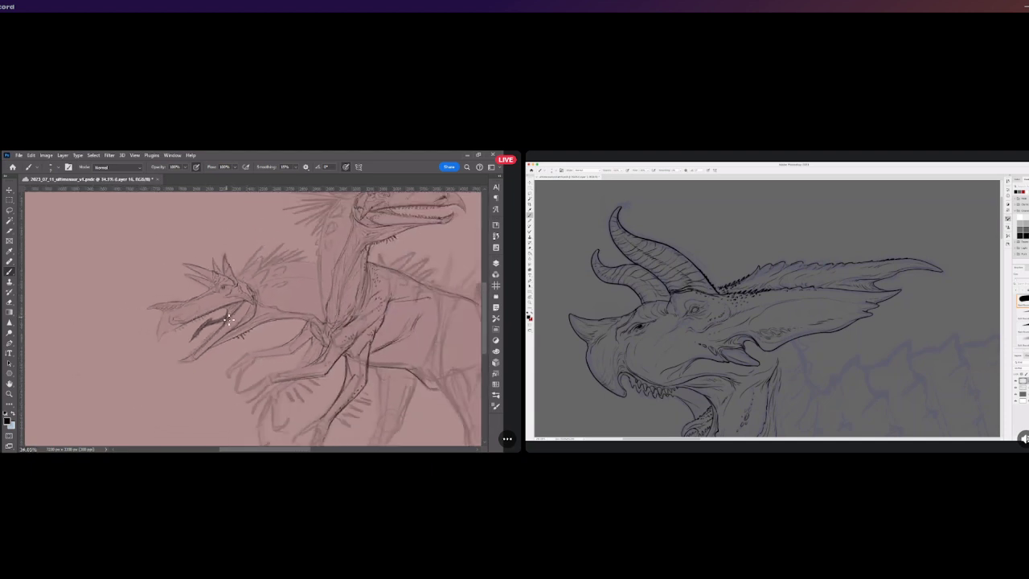
{"action": "scroll", "coordinate": [184, 316], "scroll_direction": "up", "scroll_amount": 6}
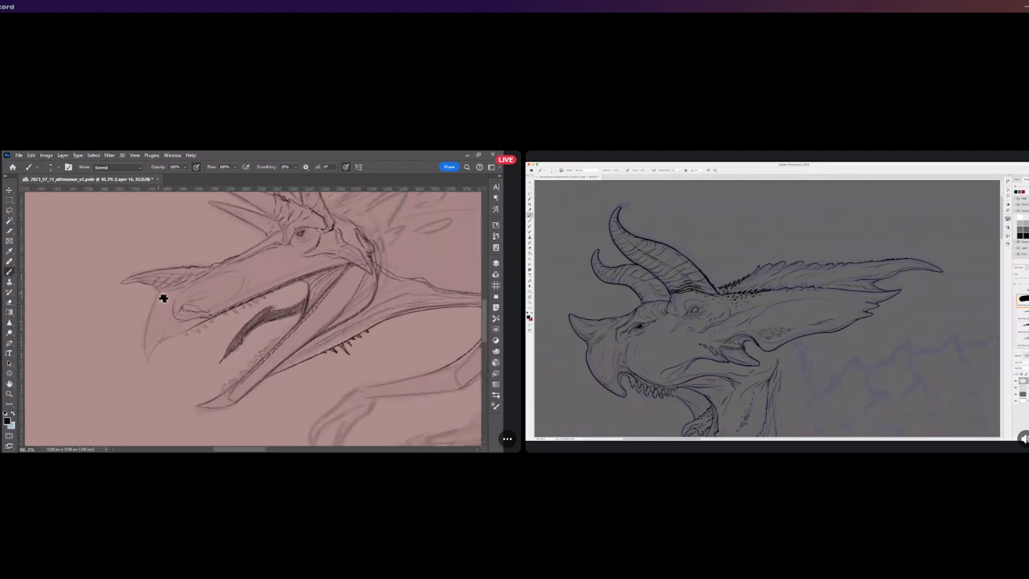
{"action": "scroll", "coordinate": [164, 298], "scroll_direction": "down", "scroll_amount": 10}
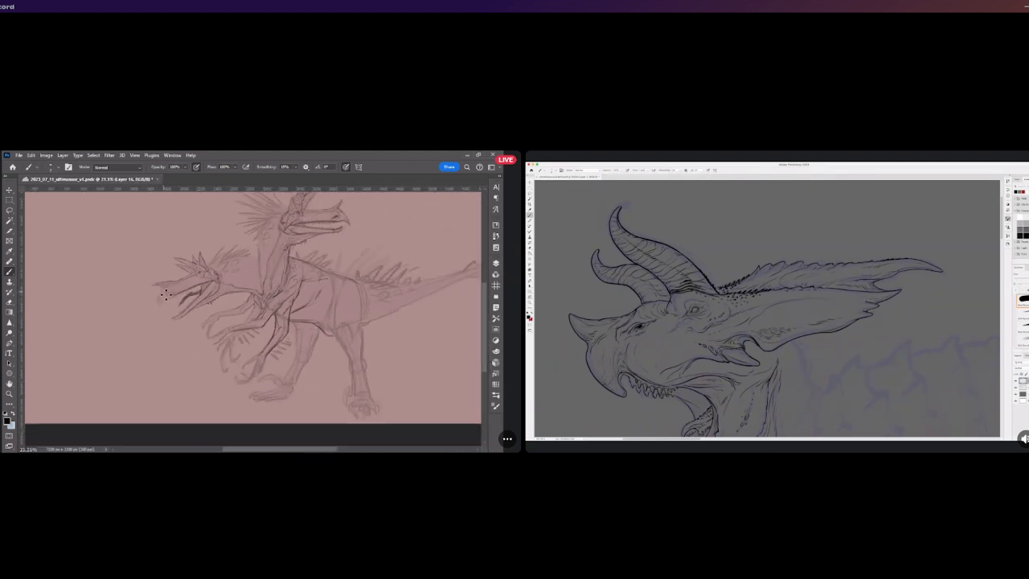
{"action": "scroll", "coordinate": [154, 281], "scroll_direction": "up", "scroll_amount": 4}
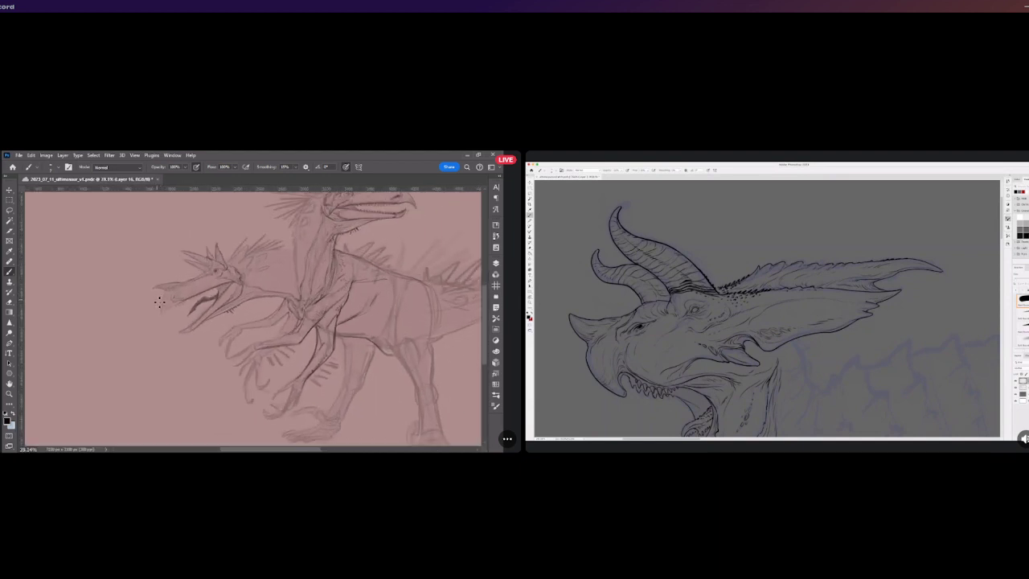
{"action": "scroll", "coordinate": [159, 302], "scroll_direction": "up", "scroll_amount": 3}
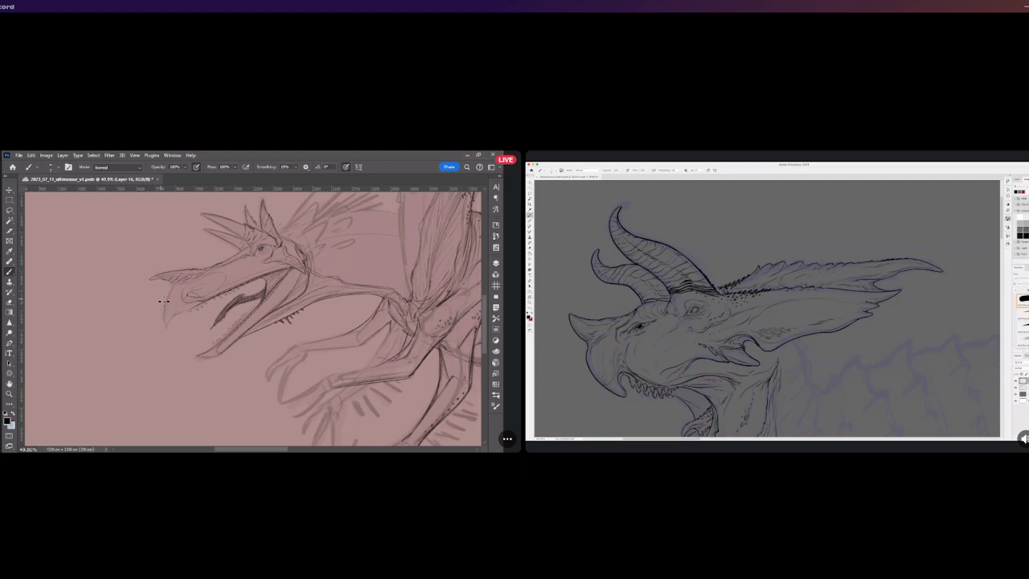
{"action": "scroll", "coordinate": [163, 302], "scroll_direction": "up", "scroll_amount": 2}
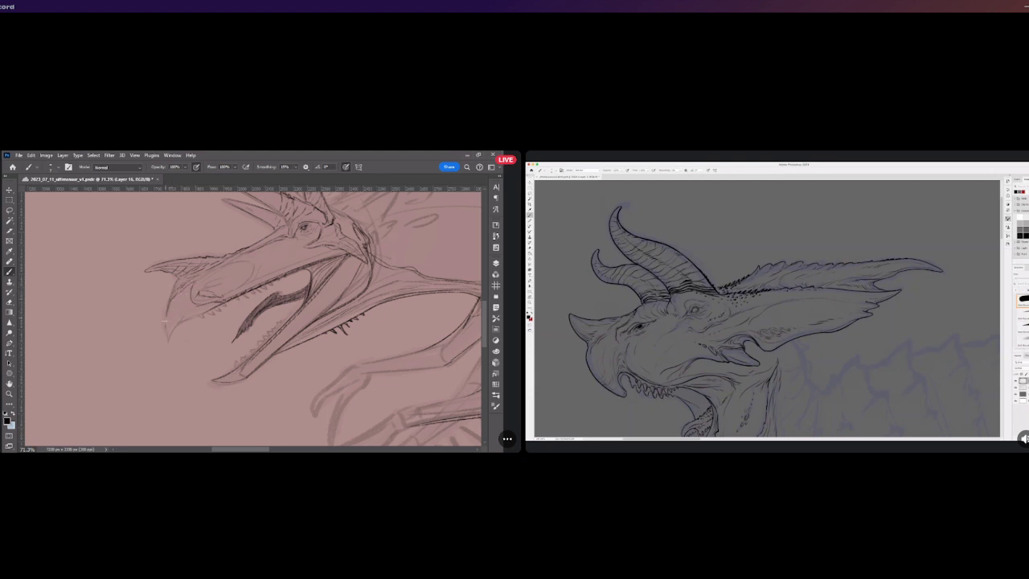
{"action": "left_click_drag", "start_coordinate": [179, 338], "coordinate": [202, 317]}
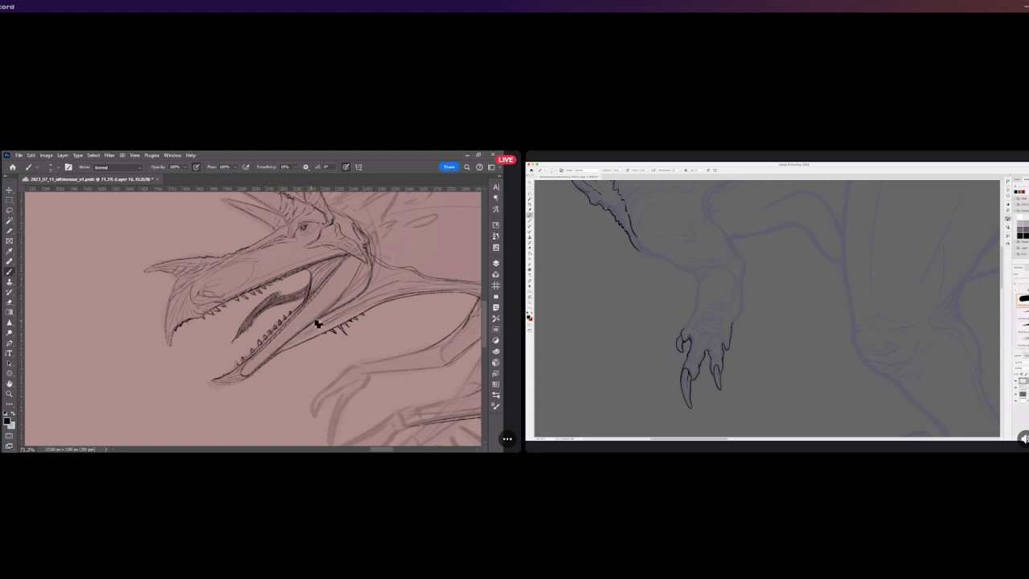
Add small dark scale dots to the skin behind the lower head's jaw and compare it with the raised head
{"action": "left_click", "coordinate": [336, 286]}
{"action": "left_click", "coordinate": [348, 291]}
{"action": "left_click", "coordinate": [349, 293]}
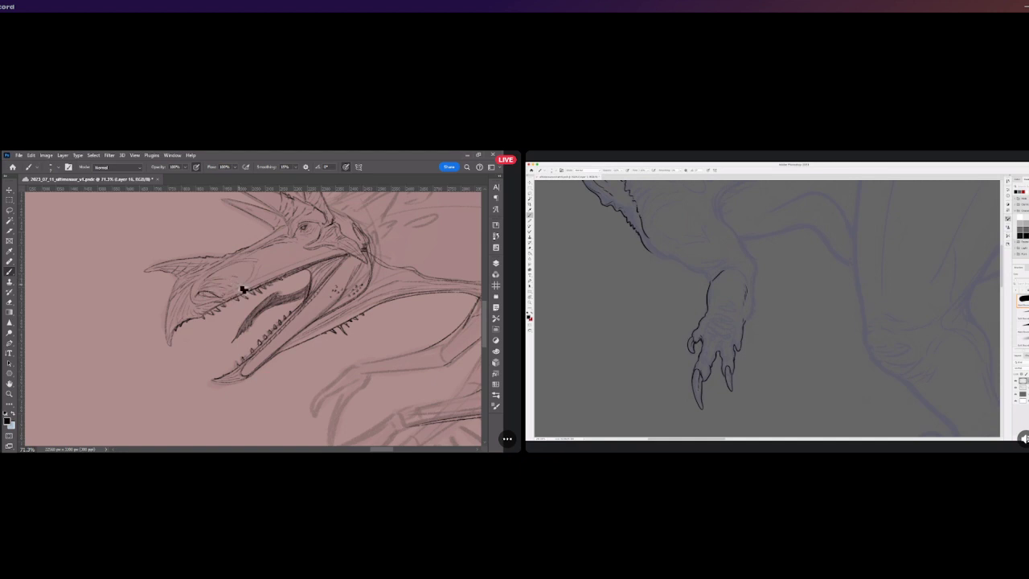
{"action": "scroll", "coordinate": [241, 287], "scroll_direction": "down", "scroll_amount": 3}
{"action": "scroll", "coordinate": [240, 293], "scroll_direction": "down", "scroll_amount": 4}
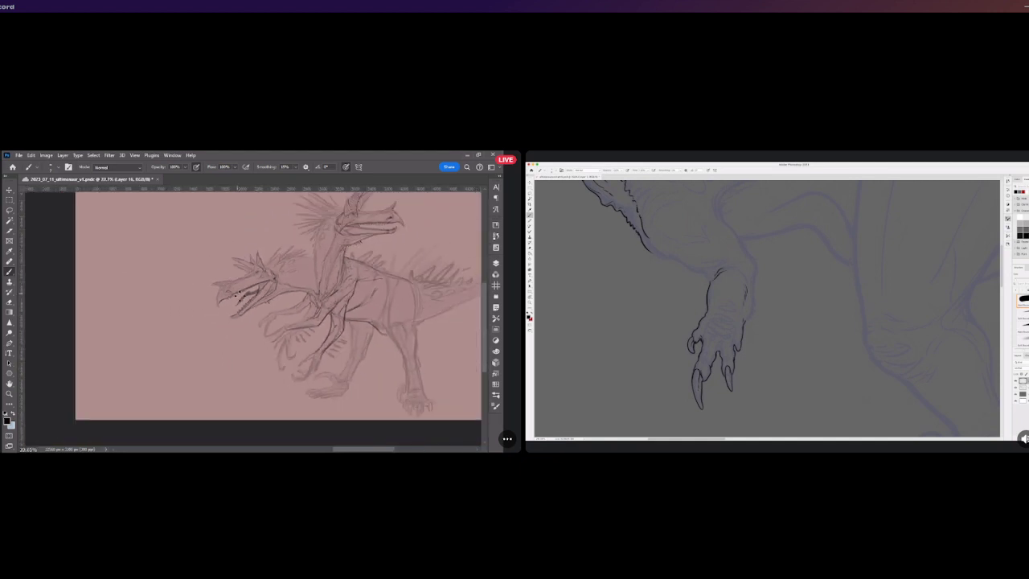
{"action": "scroll", "coordinate": [371, 221], "scroll_direction": "up", "scroll_amount": 4}
{"action": "scroll", "coordinate": [371, 222], "scroll_direction": "up", "scroll_amount": 3}
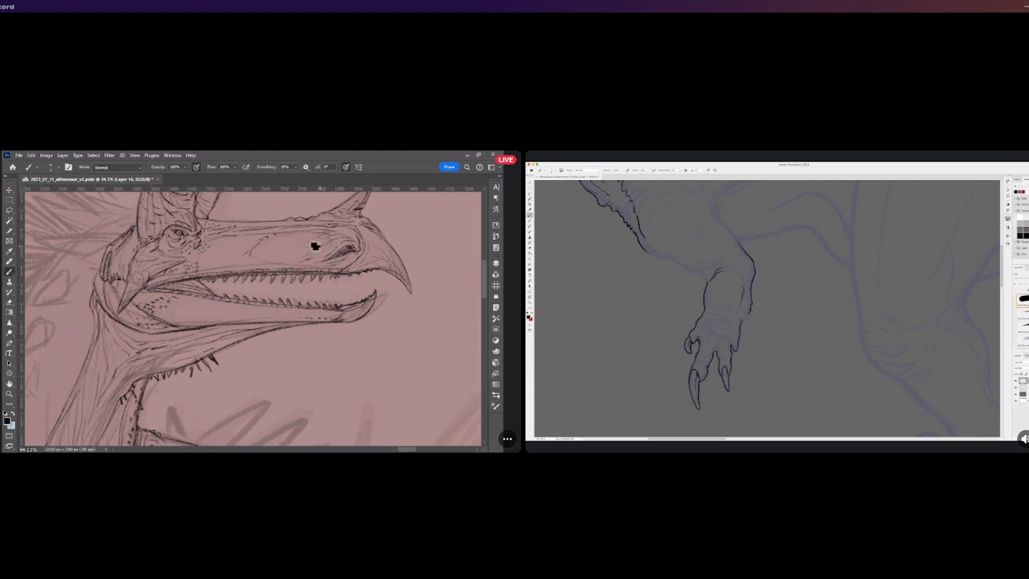
Save the document and compare the raised head's detailing with the lower head's
{"action": "scroll", "coordinate": [308, 268], "scroll_direction": "down", "scroll_amount": 3}
{"action": "scroll", "coordinate": [307, 268], "scroll_direction": "up", "scroll_amount": 2}
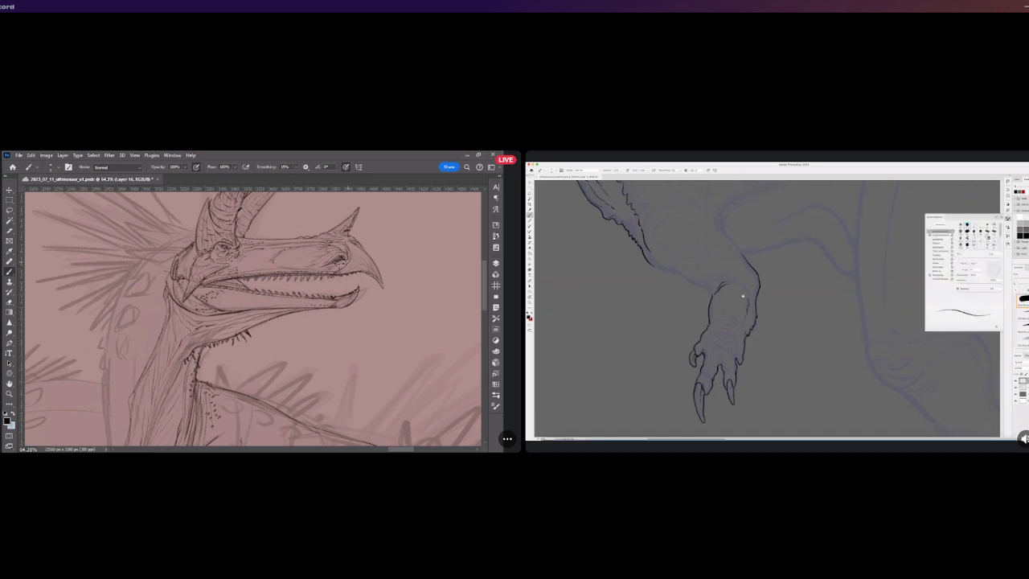
{"action": "scroll", "coordinate": [296, 228], "scroll_direction": "down", "scroll_amount": 5}
{"action": "scroll", "coordinate": [133, 348], "scroll_direction": "up", "scroll_amount": 5}
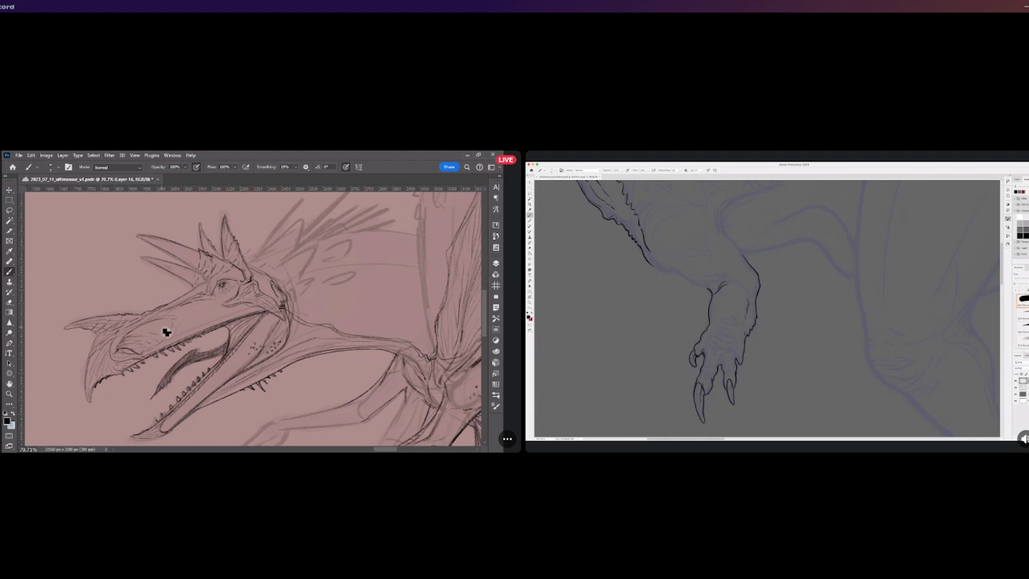
{"action": "scroll", "coordinate": [167, 332], "scroll_direction": "left", "scroll_amount": 10}
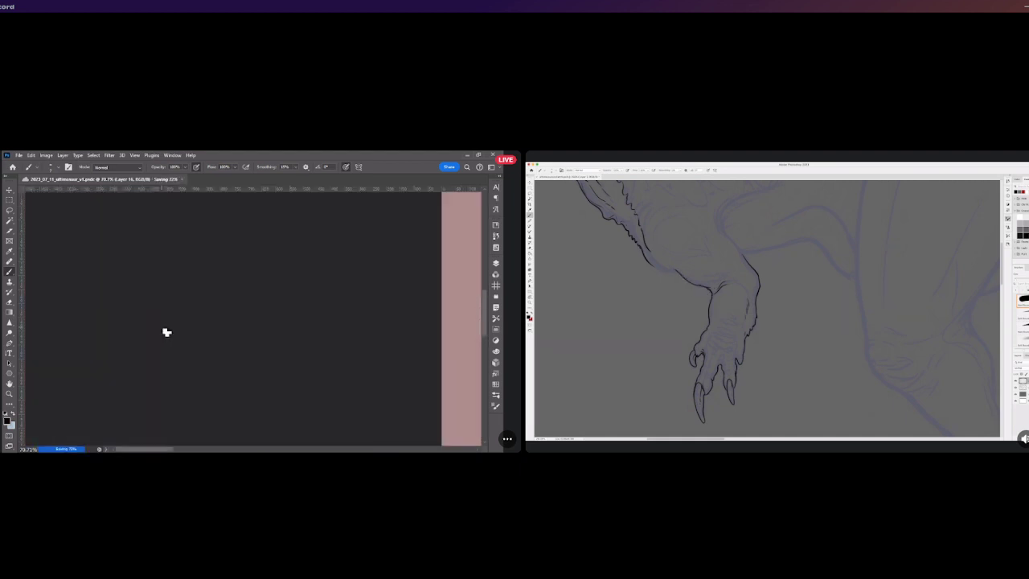
{"action": "left_click_drag", "start_coordinate": [153, 448], "coordinate": [267, 446]}
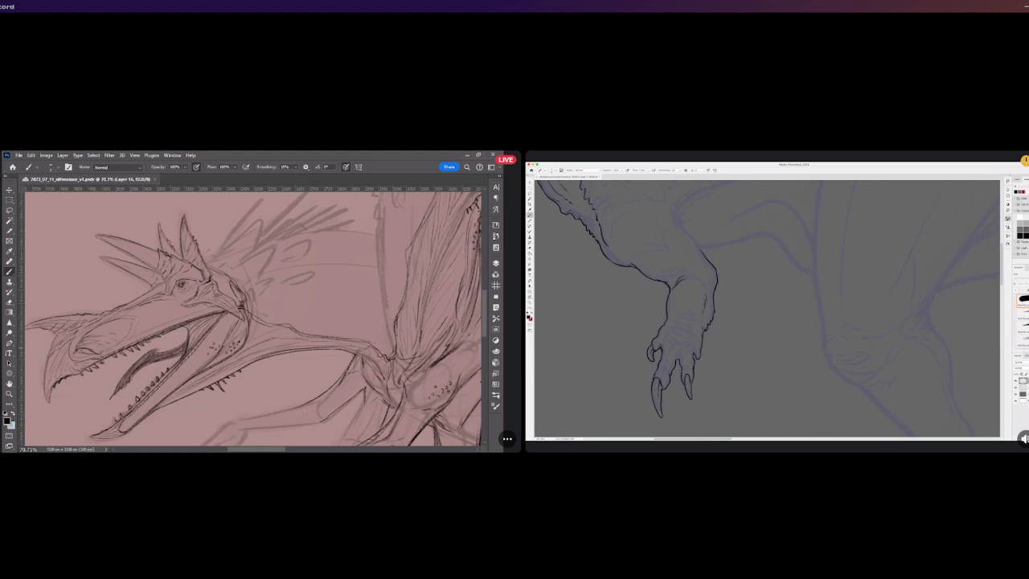
{"action": "scroll", "coordinate": [290, 322], "scroll_direction": "down", "scroll_amount": 3}
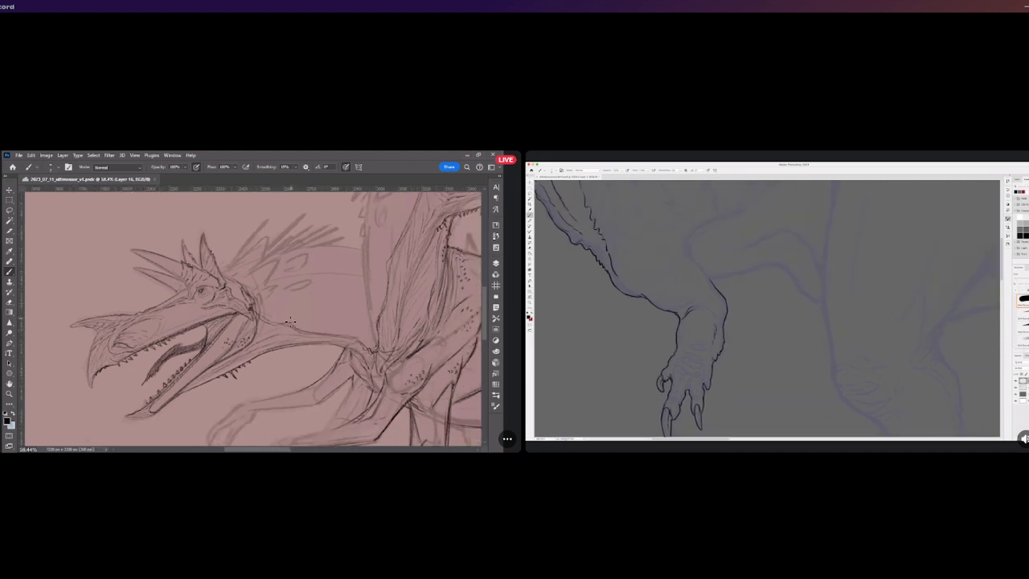
{"action": "scroll", "coordinate": [286, 322], "scroll_direction": "down", "scroll_amount": 1}
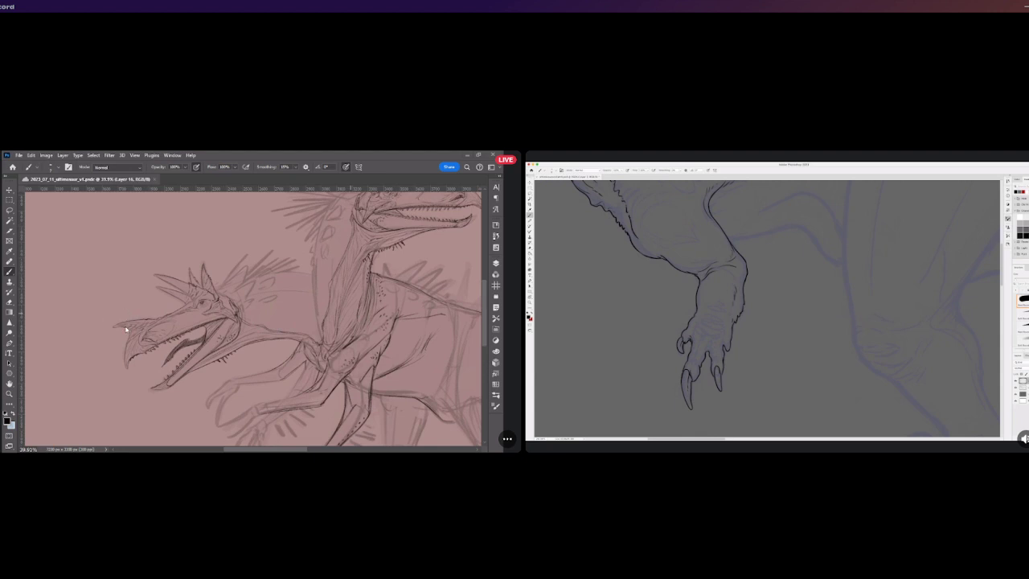
Add small dark scale dots beneath the lower head's eye, above the rear of the upper jaw
{"action": "scroll", "coordinate": [127, 329], "scroll_direction": "up", "scroll_amount": 3}
{"action": "scroll", "coordinate": [154, 344], "scroll_direction": "up", "scroll_amount": 4}
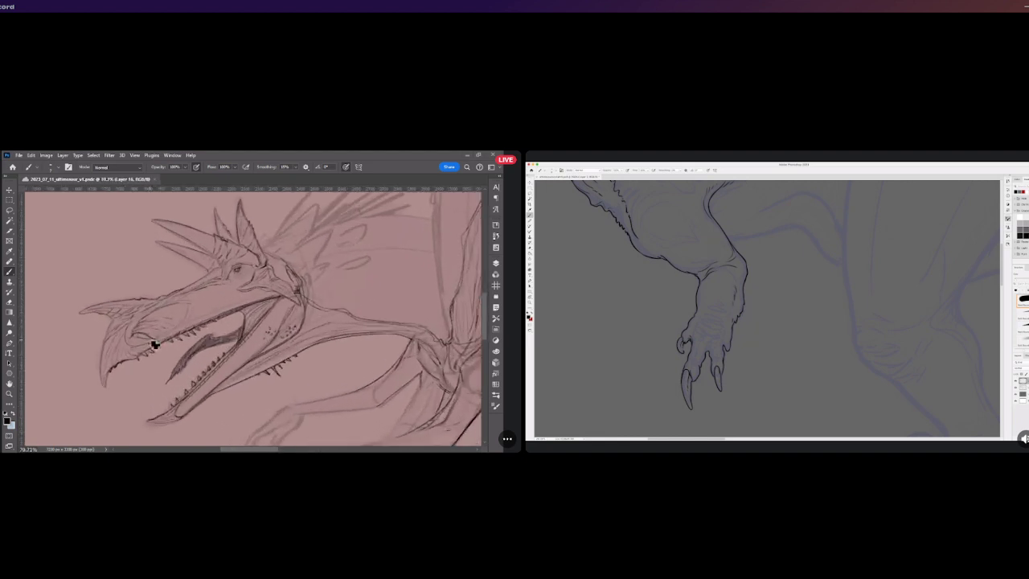
{"action": "scroll", "coordinate": [155, 344], "scroll_direction": "up", "scroll_amount": 1}
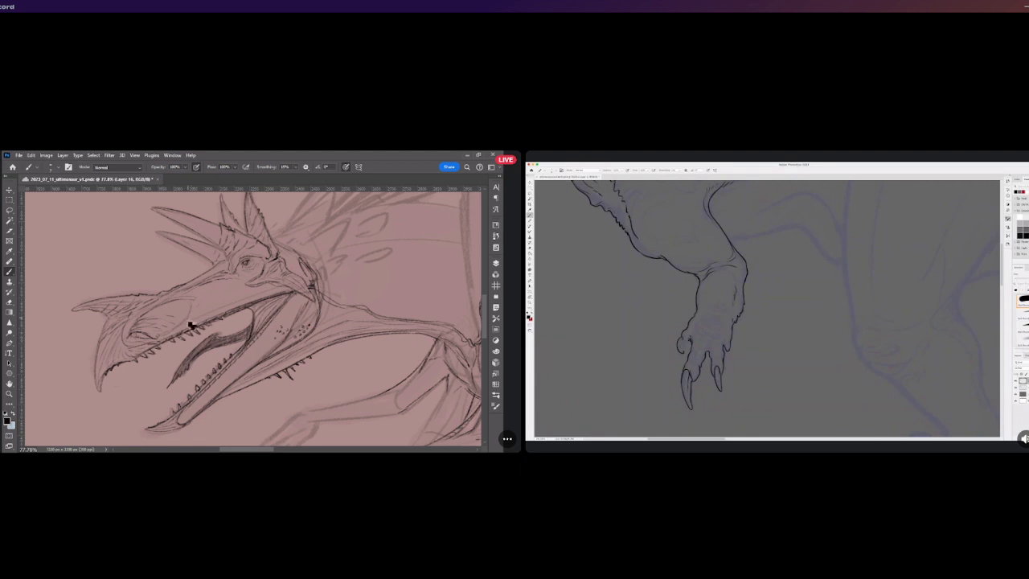
{"action": "left_click", "coordinate": [230, 281]}
{"action": "left_click", "coordinate": [236, 284]}
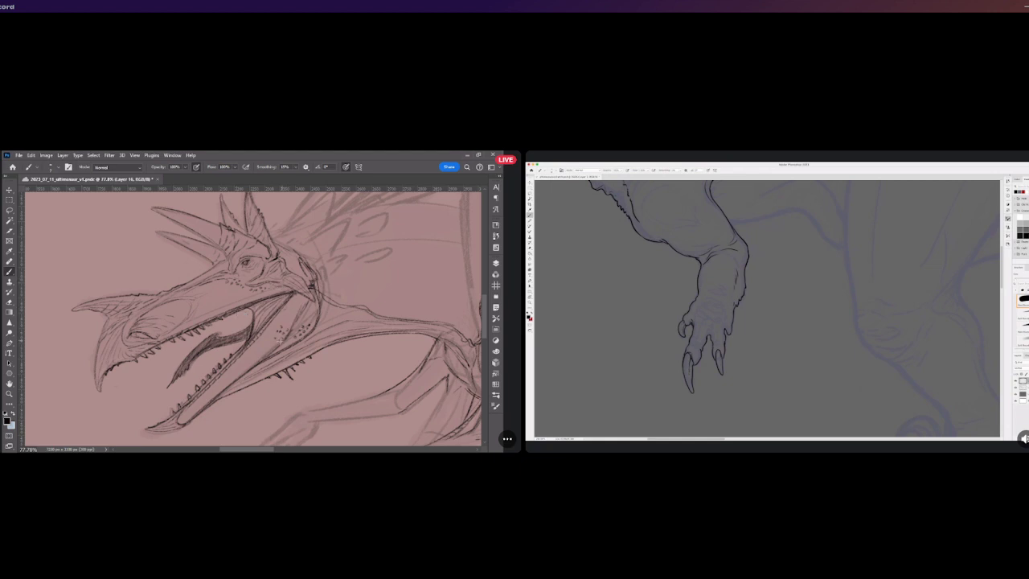
Examine both heads together from several viewing distances to judge their balance within the overall pose
{"action": "scroll", "coordinate": [298, 310], "scroll_direction": "down", "scroll_amount": 1}
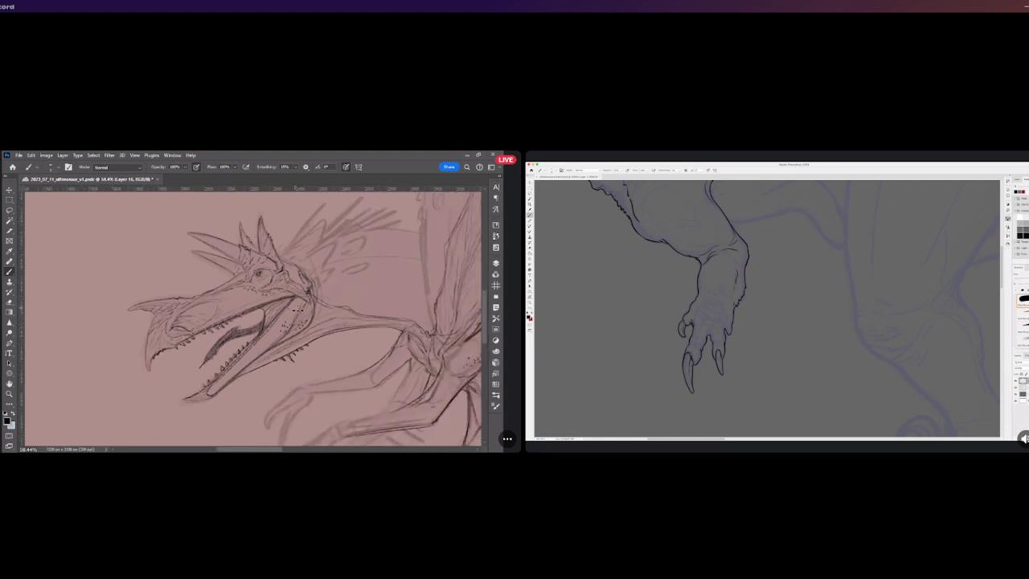
{"action": "scroll", "coordinate": [298, 309], "scroll_direction": "down", "scroll_amount": 3}
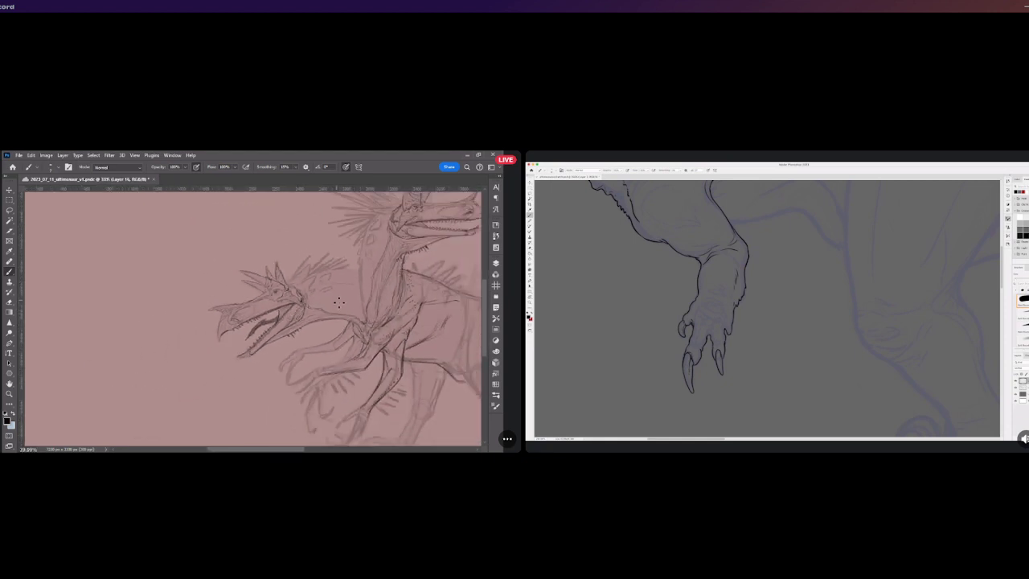
{"action": "scroll", "coordinate": [329, 306], "scroll_direction": "up", "scroll_amount": 1}
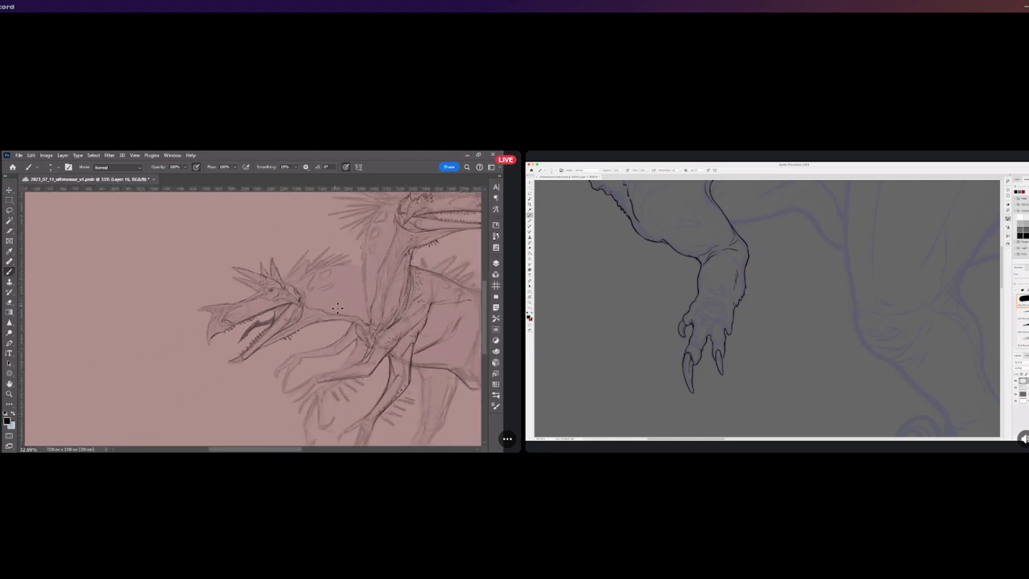
{"action": "scroll", "coordinate": [338, 308], "scroll_direction": "down", "scroll_amount": 1}
{"action": "scroll", "coordinate": [337, 308], "scroll_direction": "down", "scroll_amount": 1}
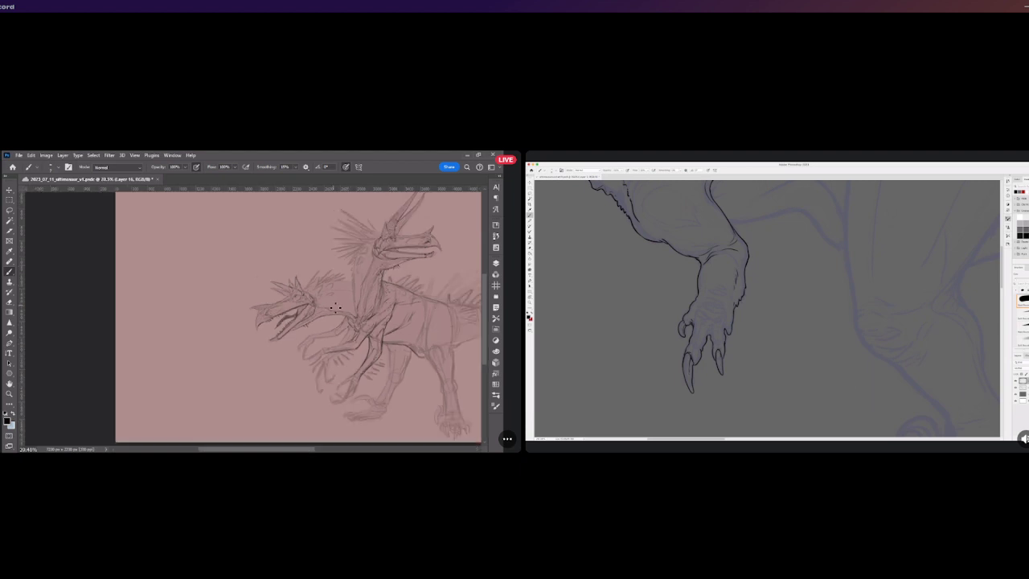
{"action": "scroll", "coordinate": [340, 307], "scroll_direction": "up", "scroll_amount": 2}
{"action": "scroll", "coordinate": [346, 307], "scroll_direction": "down", "scroll_amount": 2}
{"action": "scroll", "coordinate": [346, 306], "scroll_direction": "up", "scroll_amount": 4}
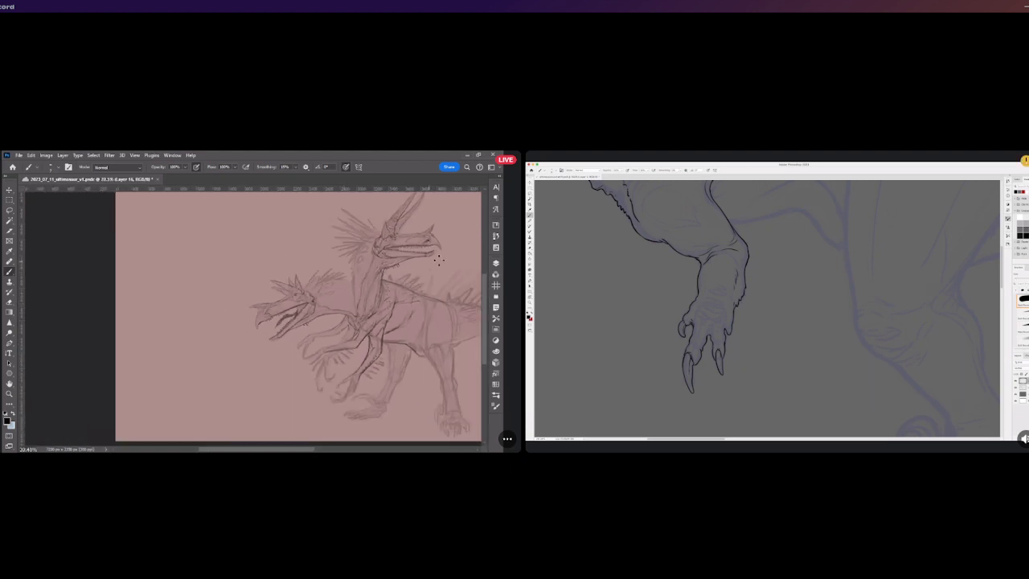
{"action": "scroll", "coordinate": [377, 251], "scroll_direction": "down", "scroll_amount": 1}
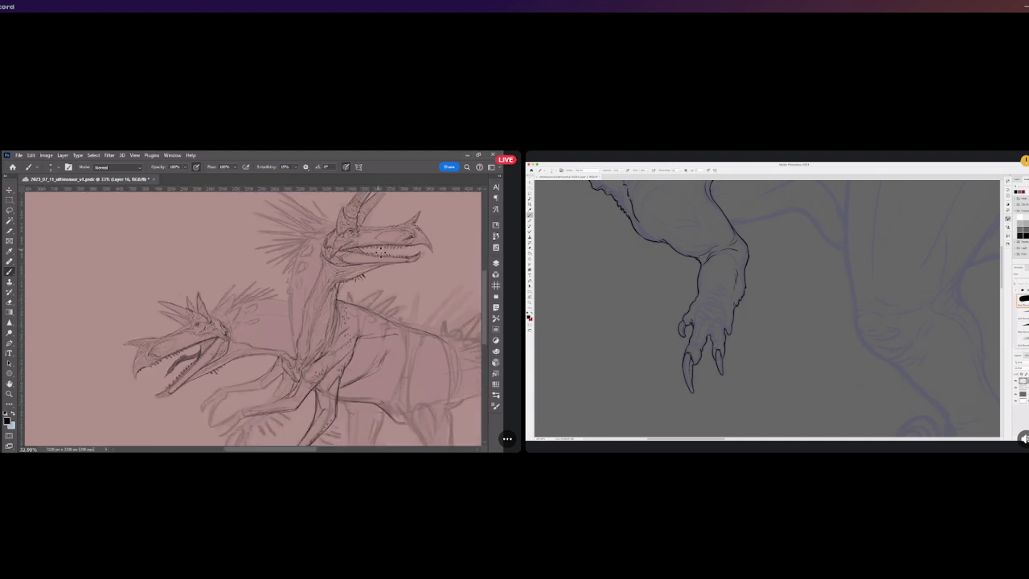
{"action": "scroll", "coordinate": [296, 321], "scroll_direction": "up", "scroll_amount": 1}
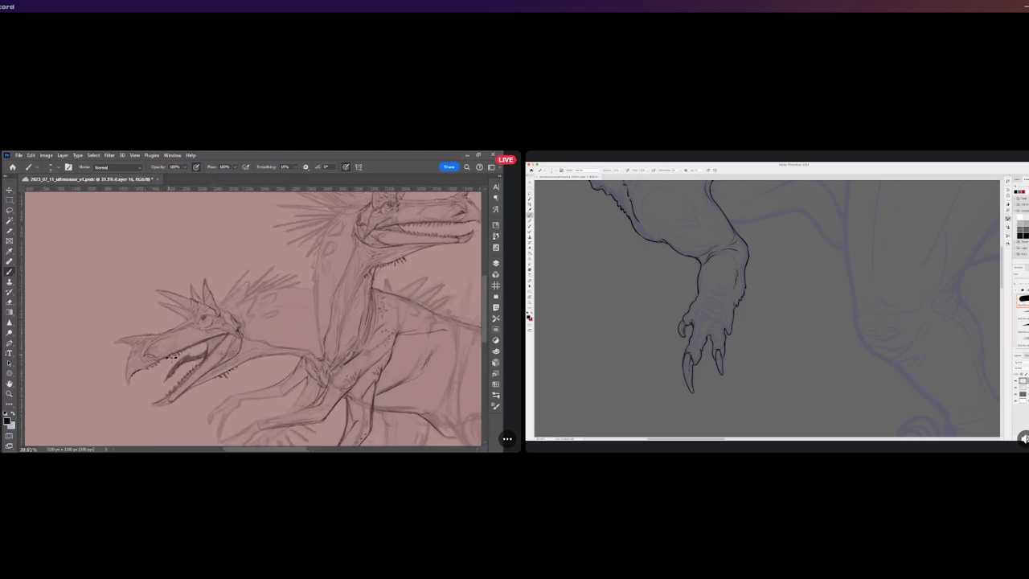
{"action": "scroll", "coordinate": [187, 347], "scroll_direction": "down", "scroll_amount": 1}
{"action": "scroll", "coordinate": [186, 347], "scroll_direction": "up", "scroll_amount": 1}
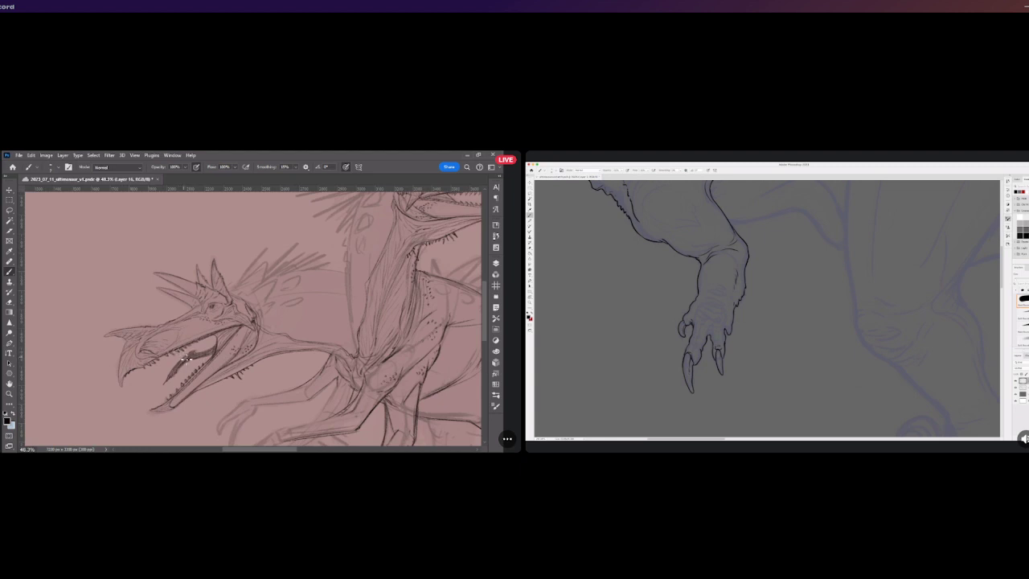
{"action": "scroll", "coordinate": [185, 357], "scroll_direction": "down", "scroll_amount": 1}
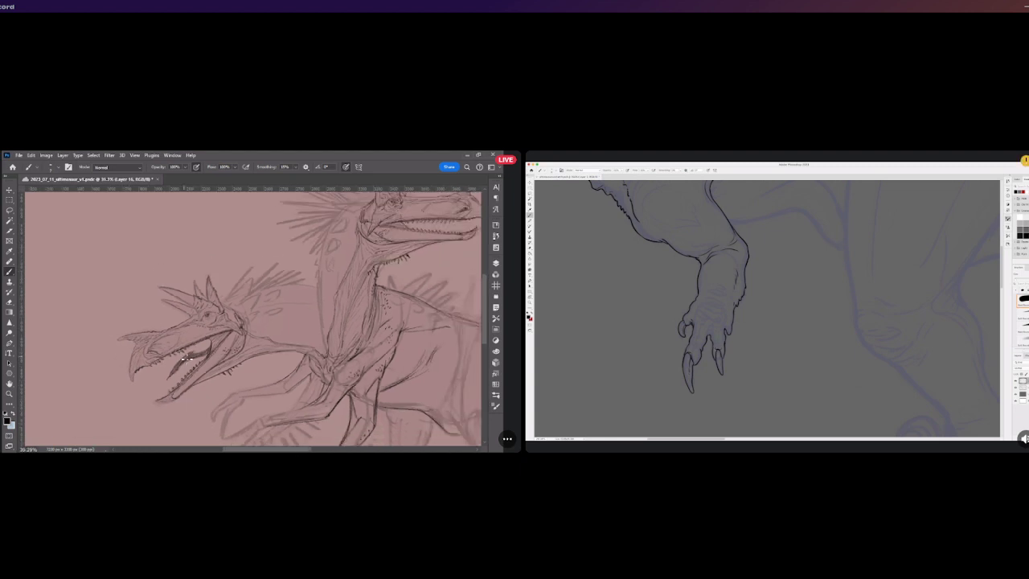
{"action": "scroll", "coordinate": [250, 311], "scroll_direction": "down", "scroll_amount": 2}
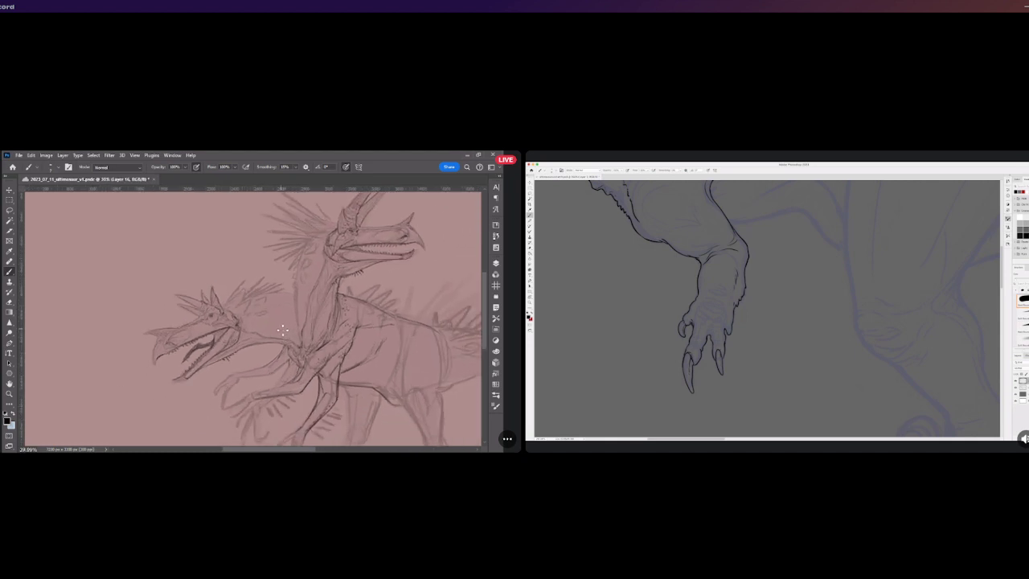
{"action": "scroll", "coordinate": [316, 325], "scroll_direction": "up", "scroll_amount": 1}
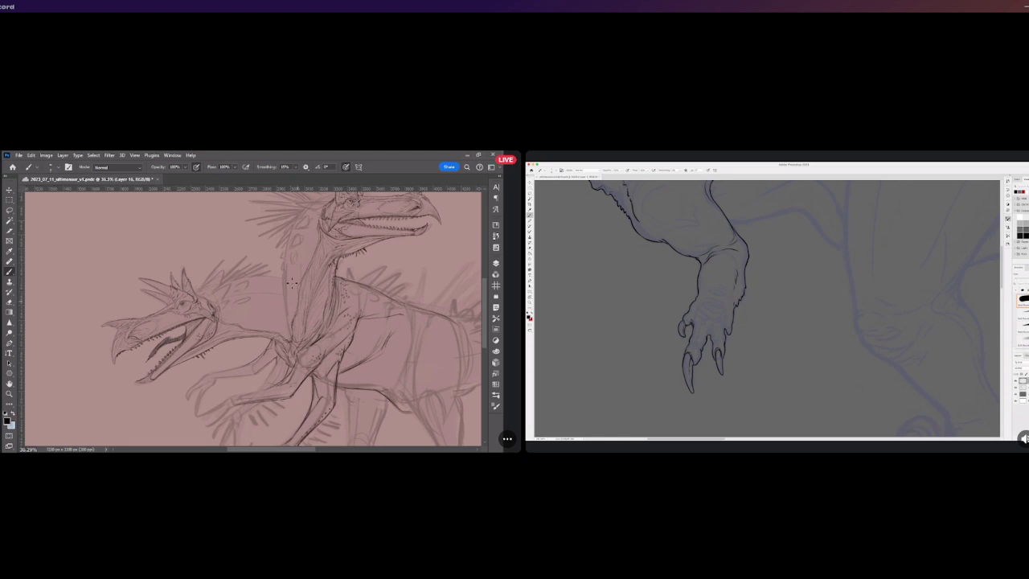
Inspect the lower head's jaw texture, the arms and torso, and the dinosaur's full silhouette on the artboard
{"action": "scroll", "coordinate": [201, 358], "scroll_direction": "up", "scroll_amount": 3}
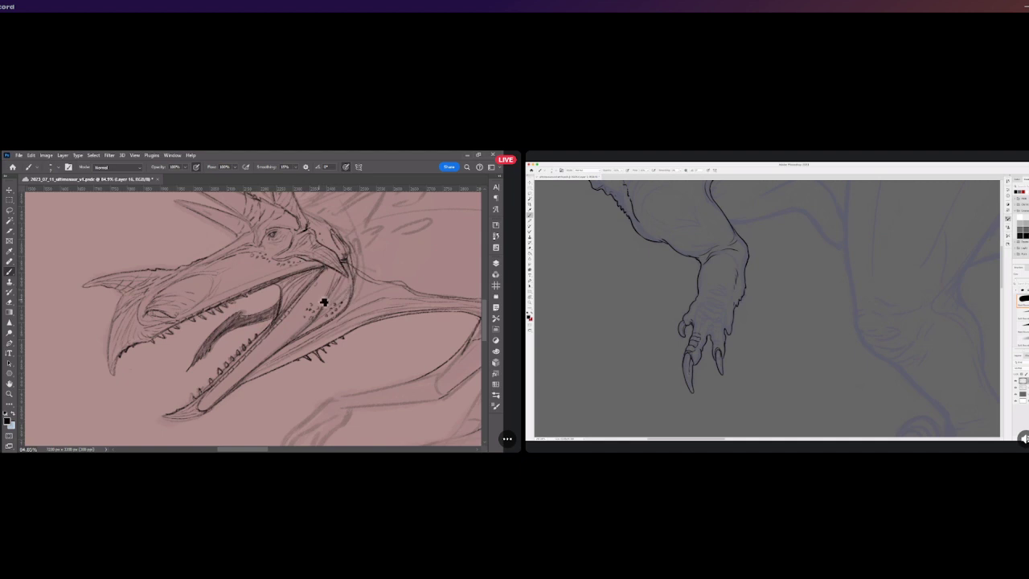
{"action": "scroll", "coordinate": [470, 326], "scroll_direction": "down", "scroll_amount": 2}
{"action": "scroll", "coordinate": [357, 325], "scroll_direction": "down", "scroll_amount": 2}
{"action": "scroll", "coordinate": [319, 332], "scroll_direction": "down", "scroll_amount": 1}
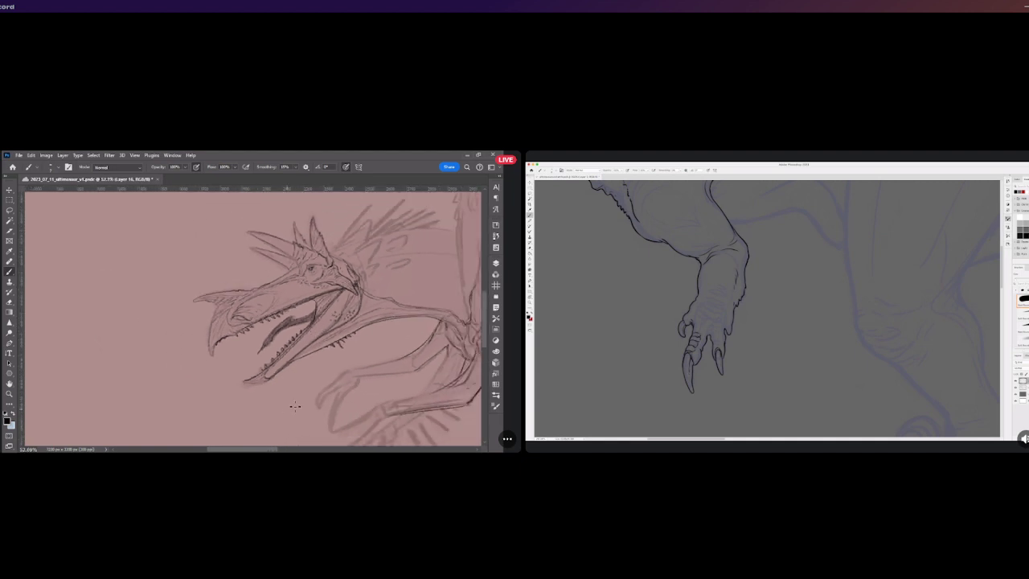
{"action": "left_click_drag", "start_coordinate": [266, 450], "coordinate": [312, 451]}
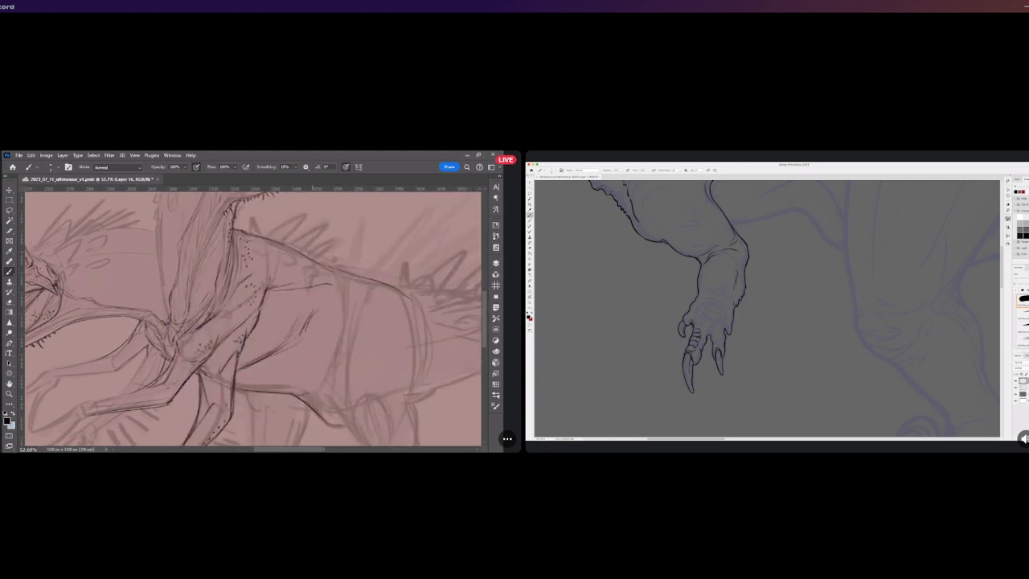
{"action": "scroll", "coordinate": [215, 409], "scroll_direction": "down", "scroll_amount": 4}
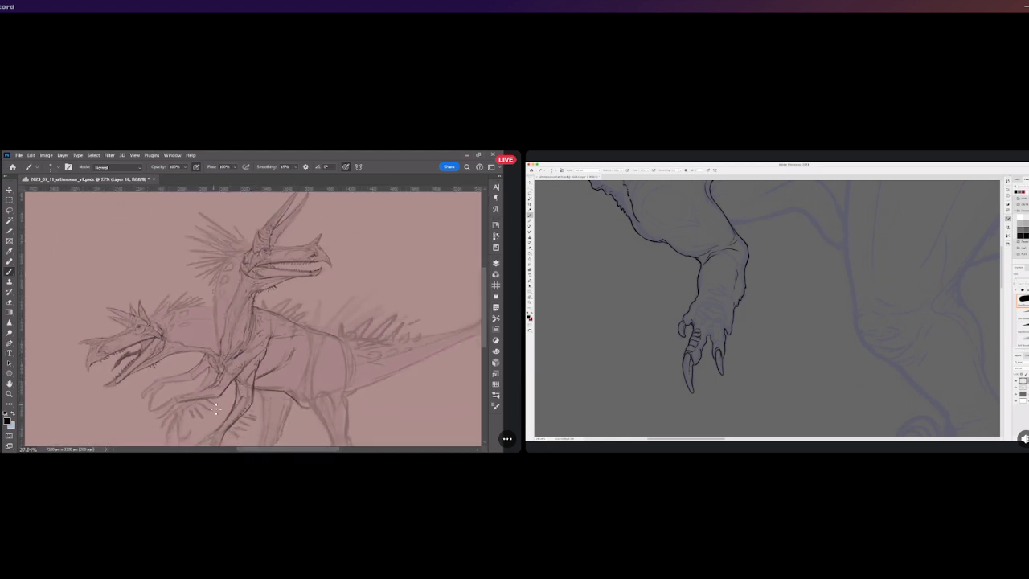
{"action": "scroll", "coordinate": [216, 408], "scroll_direction": "up", "scroll_amount": 3}
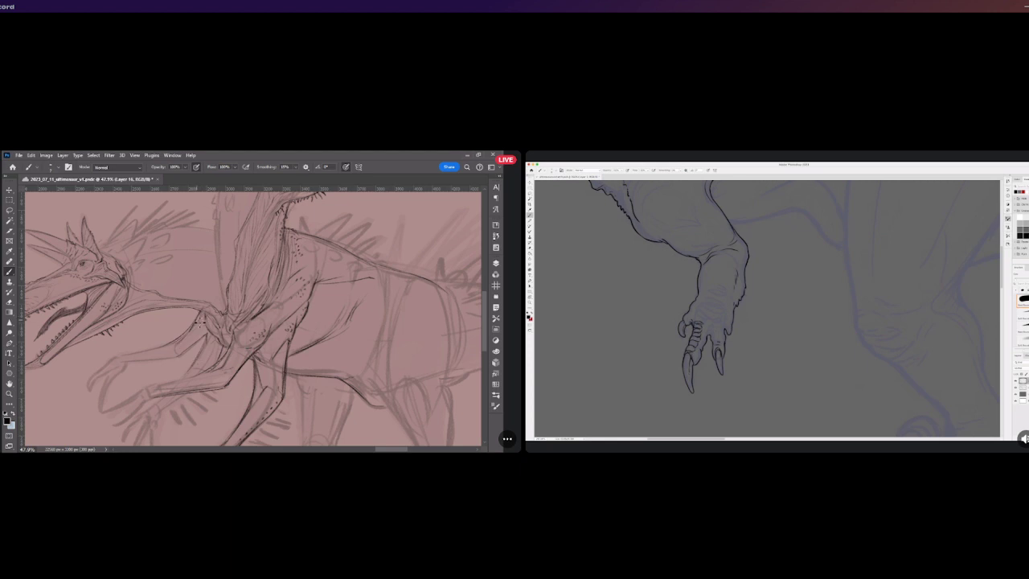
{"action": "scroll", "coordinate": [291, 345], "scroll_direction": "down", "scroll_amount": 8}
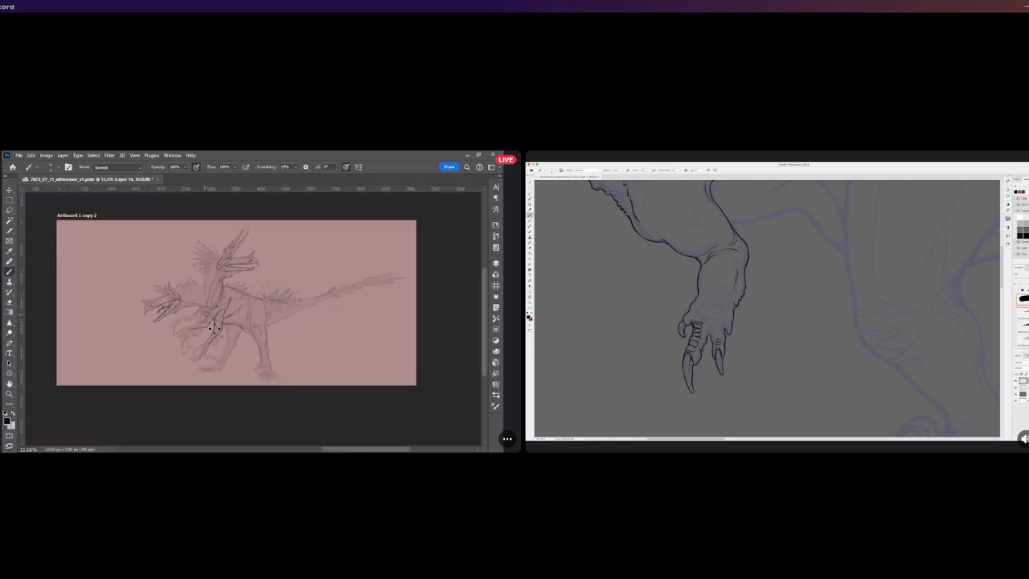
Try contour strokes for the rear of the thigh and the front of the near hind leg, undoing them
{"action": "scroll", "coordinate": [235, 313], "scroll_direction": "up", "scroll_amount": 5}
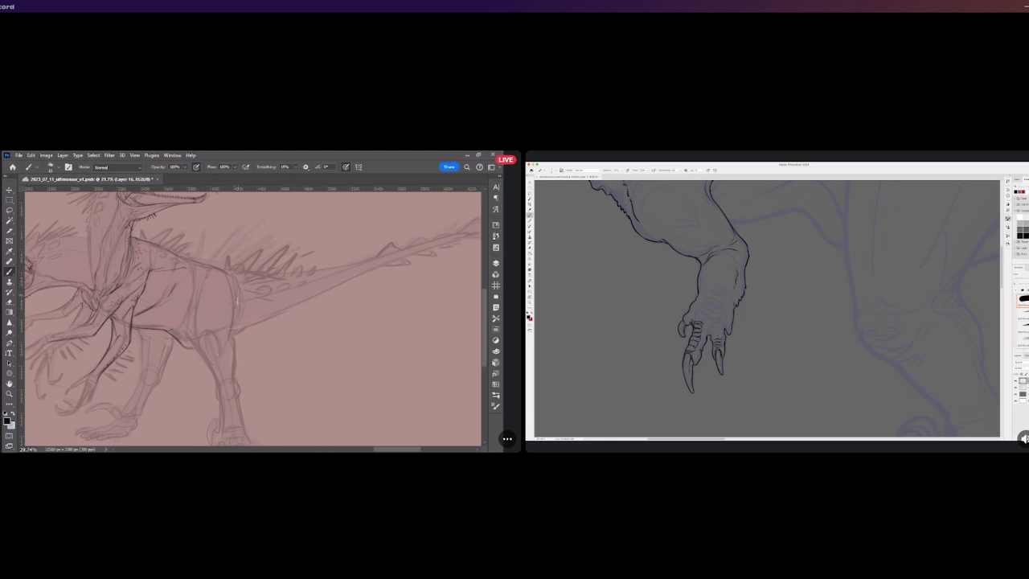
{"action": "left_click_drag", "start_coordinate": [237, 289], "coordinate": [231, 340]}
{"action": "key", "text": "ctrl+z"}
{"action": "mouse_move", "coordinate": [236, 285]}
{"action": "left_mouse_down"}
{"action": "mouse_move", "coordinate": [230, 347]}
{"action": "mouse_move", "coordinate": [246, 313]}
{"action": "mouse_move", "coordinate": [239, 376]}
{"action": "mouse_move", "coordinate": [233, 331]}
{"action": "mouse_move", "coordinate": [254, 314]}
{"action": "mouse_move", "coordinate": [239, 350]}
{"action": "mouse_move", "coordinate": [233, 335]}
{"action": "mouse_move", "coordinate": [235, 383]}
{"action": "left_mouse_up"}
{"action": "key", "text": "ctrl+z"}
{"action": "mouse_move", "coordinate": [201, 348]}
{"action": "left_mouse_down"}
{"action": "mouse_move", "coordinate": [215, 350]}
{"action": "mouse_move", "coordinate": [192, 281]}
{"action": "left_mouse_up"}
{"action": "left_click_drag", "start_coordinate": [208, 356], "coordinate": [212, 367]}
{"action": "key", "text": "ctrl+z"}
{"action": "key", "text": "ctrl+z"}
{"action": "key", "text": "ctrl+z"}
{"action": "key", "text": "ctrl+z"}
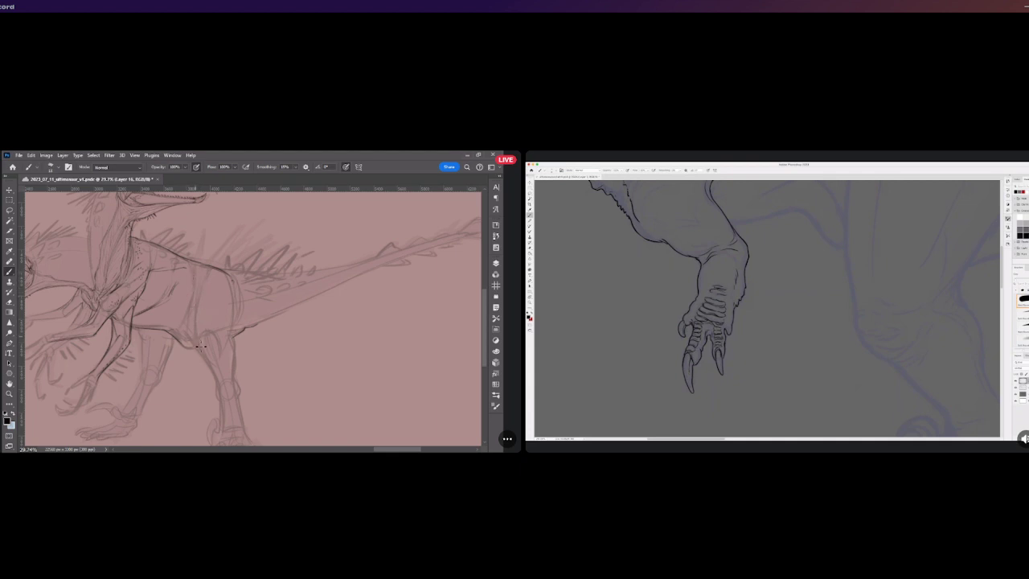
Strengthen the belly line where it meets the near hind leg and check it against the full body
{"action": "left_click_drag", "start_coordinate": [198, 344], "coordinate": [185, 330]}
{"action": "scroll", "coordinate": [198, 347], "scroll_direction": "down", "scroll_amount": 2}
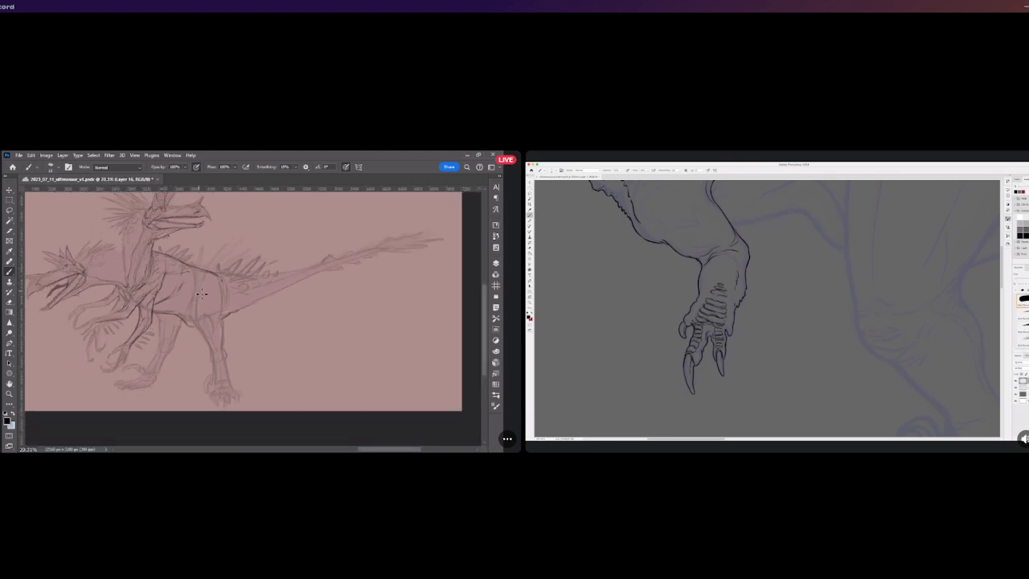
{"action": "scroll", "coordinate": [197, 292], "scroll_direction": "down", "scroll_amount": 2}
{"action": "scroll", "coordinate": [134, 295], "scroll_direction": "up", "scroll_amount": 2}
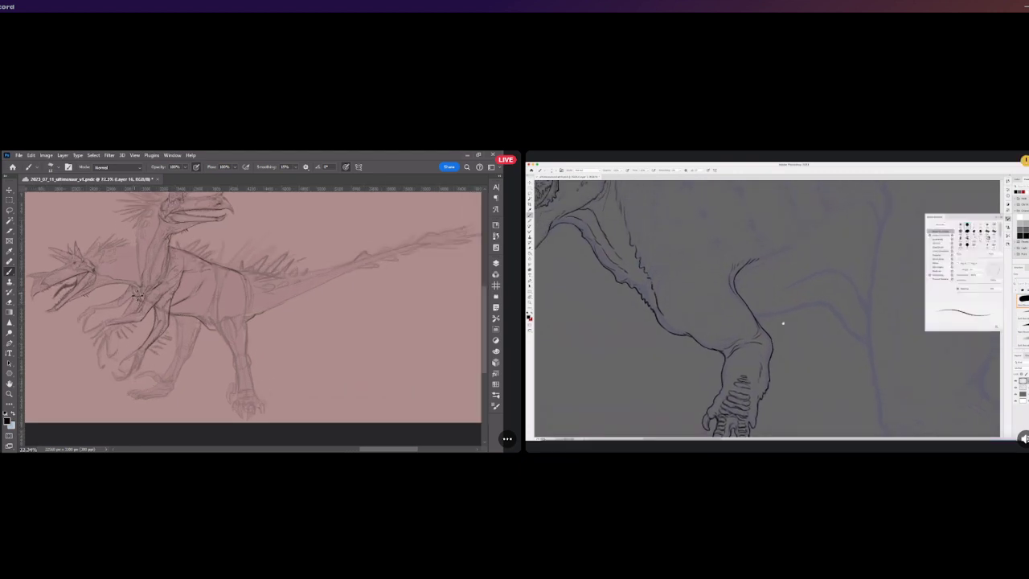
{"action": "scroll", "coordinate": [157, 291], "scroll_direction": "down", "scroll_amount": 2}
{"action": "scroll", "coordinate": [133, 285], "scroll_direction": "up", "scroll_amount": 3}
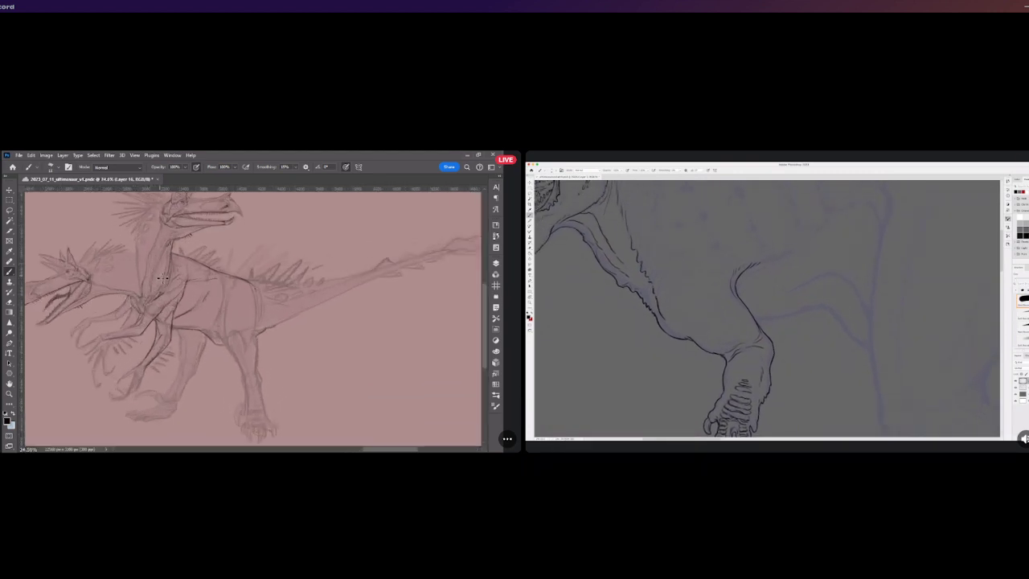
{"action": "scroll", "coordinate": [165, 278], "scroll_direction": "down", "scroll_amount": 1}
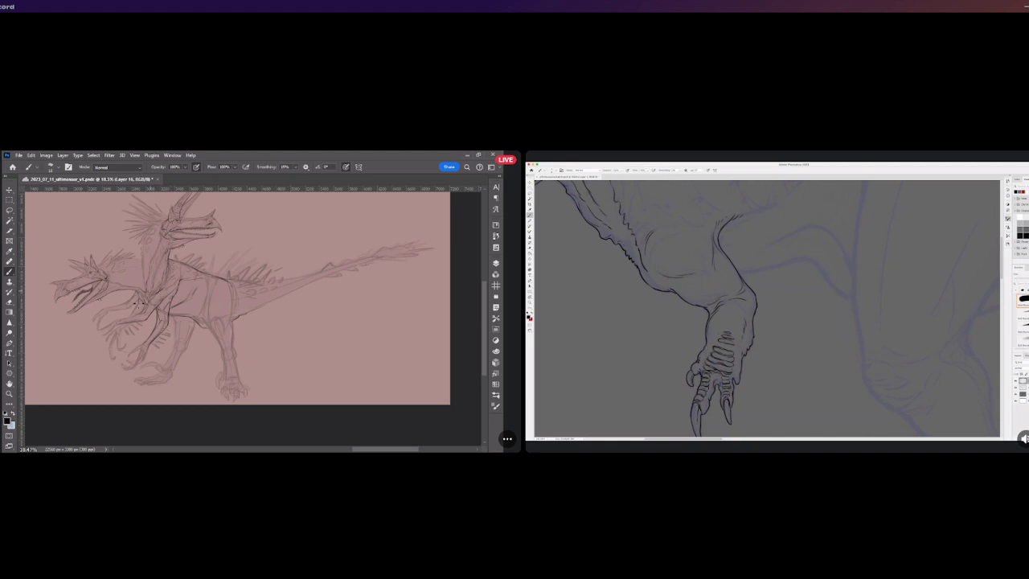
Draw the near hind leg's rear contour in dark strokes from the hip down toward the ankle
{"action": "scroll", "coordinate": [139, 303], "scroll_direction": "up", "scroll_amount": 5}
{"action": "scroll", "coordinate": [89, 289], "scroll_direction": "down", "scroll_amount": 4}
{"action": "scroll", "coordinate": [202, 287], "scroll_direction": "up", "scroll_amount": 2}
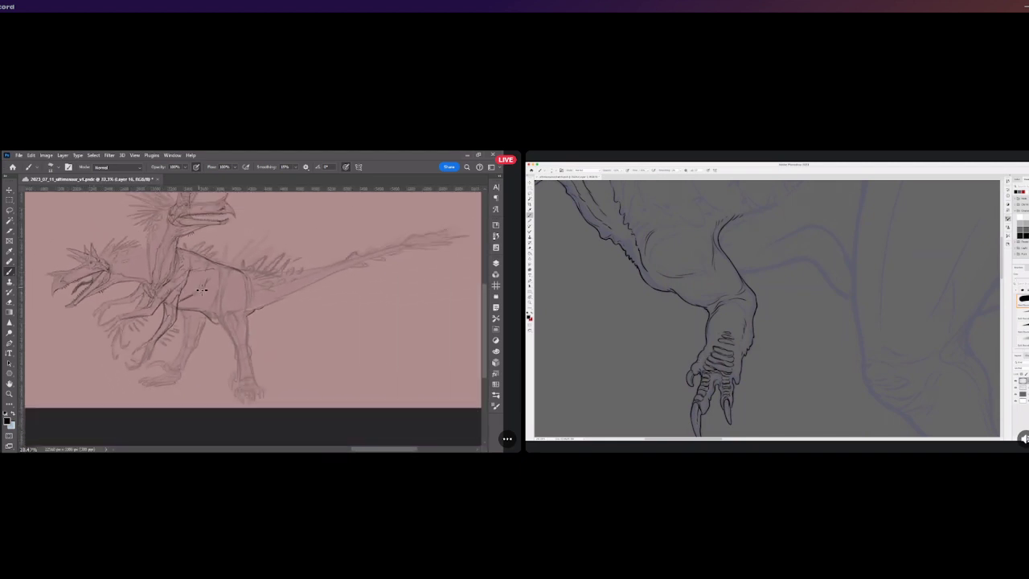
{"action": "scroll", "coordinate": [306, 266], "scroll_direction": "down", "scroll_amount": 1}
{"action": "scroll", "coordinate": [305, 268], "scroll_direction": "up", "scroll_amount": 1}
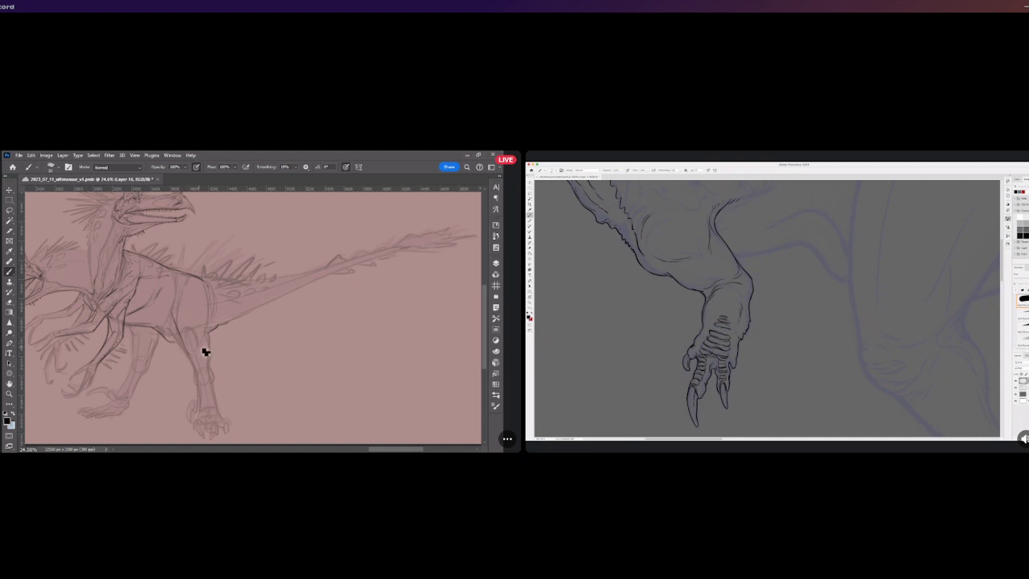
{"action": "left_click_drag", "start_coordinate": [212, 303], "coordinate": [201, 338]}
{"action": "left_click_drag", "start_coordinate": [205, 333], "coordinate": [213, 379]}
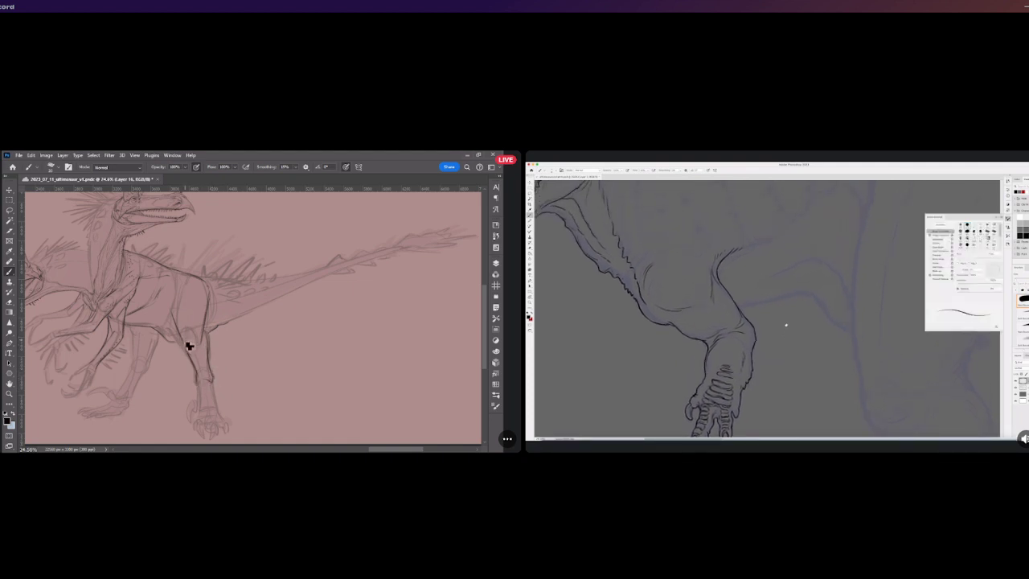
Save the dinosaur drawing
{"action": "key", "text": "ctrl+s"}
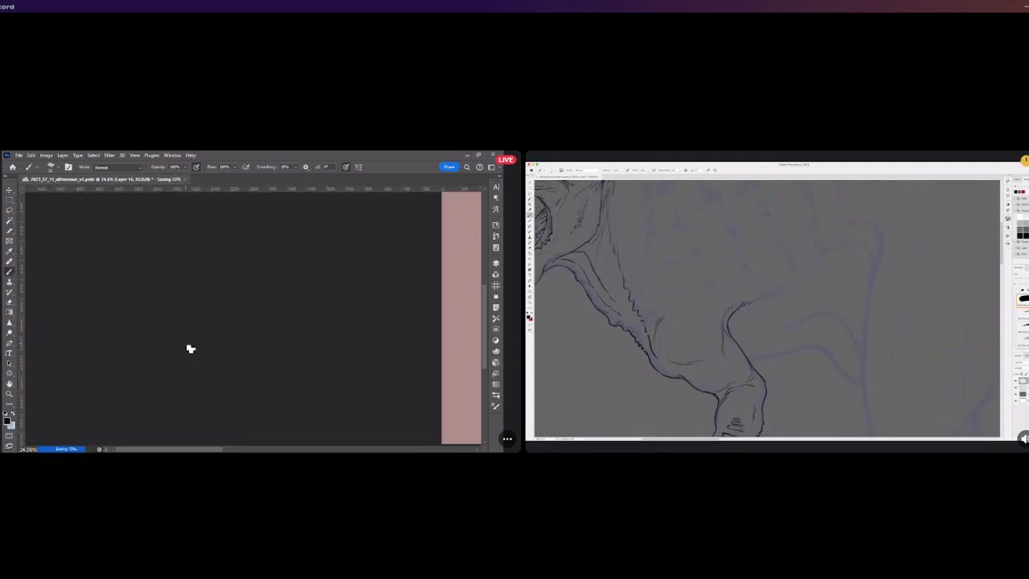
{"action": "left_click_drag", "start_coordinate": [165, 449], "coordinate": [281, 449]}
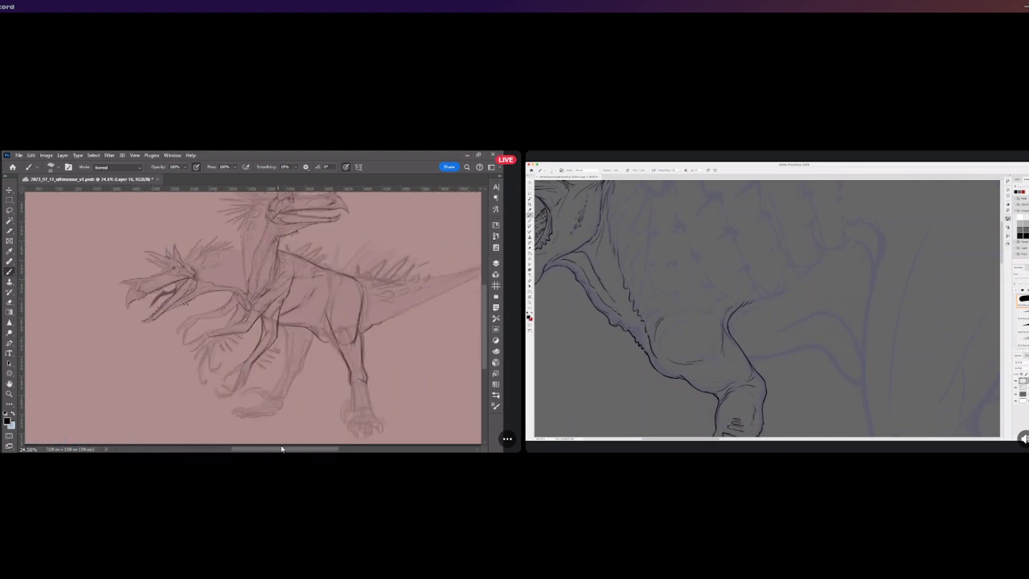
Try a short stroke where the belly meets the near hind leg, and undo it
{"action": "scroll", "coordinate": [298, 391], "scroll_direction": "up", "scroll_amount": 2}
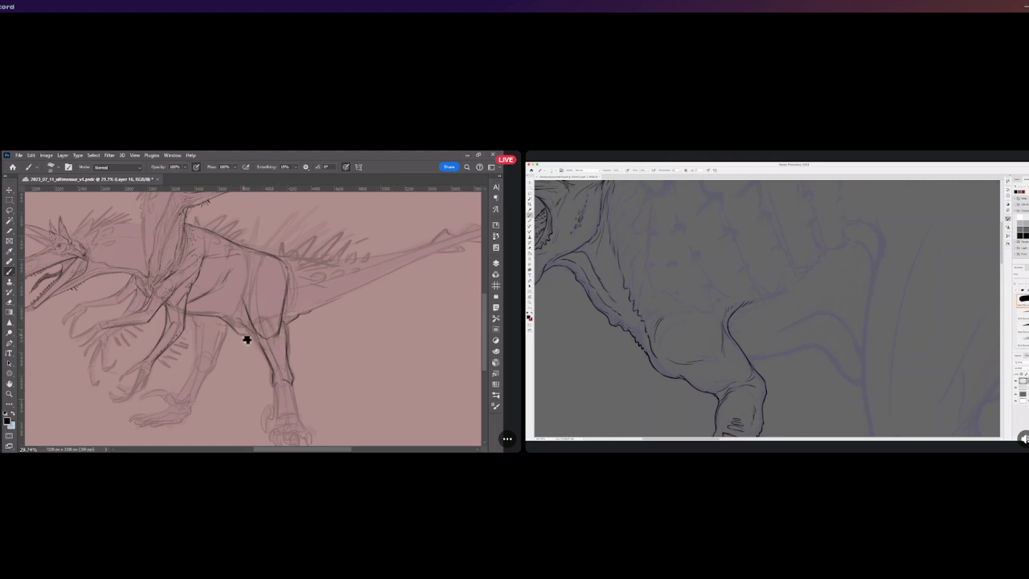
{"action": "mouse_move", "coordinate": [253, 333]}
{"action": "left_mouse_down"}
{"action": "mouse_move", "coordinate": [319, 310]}
{"action": "mouse_move", "coordinate": [263, 339]}
{"action": "left_mouse_up"}
{"action": "key", "text": "ctrl+z"}
{"action": "scroll", "coordinate": [245, 279], "scroll_direction": "down", "scroll_amount": 3}
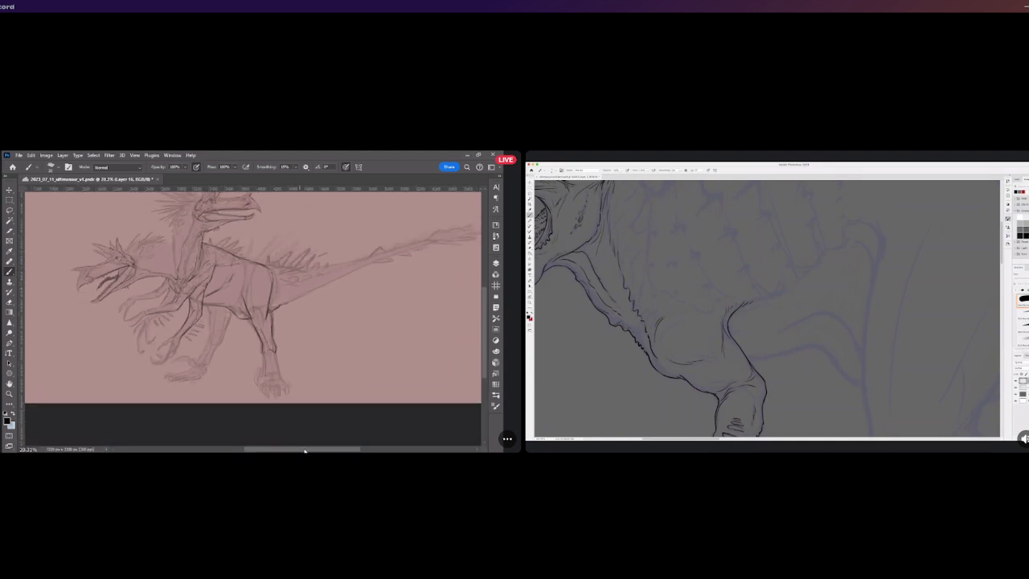
Extend the near hind leg's rear contour down the lower leg toward the foot in dark strokes
{"action": "left_click_drag", "start_coordinate": [305, 450], "coordinate": [246, 450]}
{"action": "scroll", "coordinate": [246, 450], "scroll_direction": "down", "scroll_amount": 1}
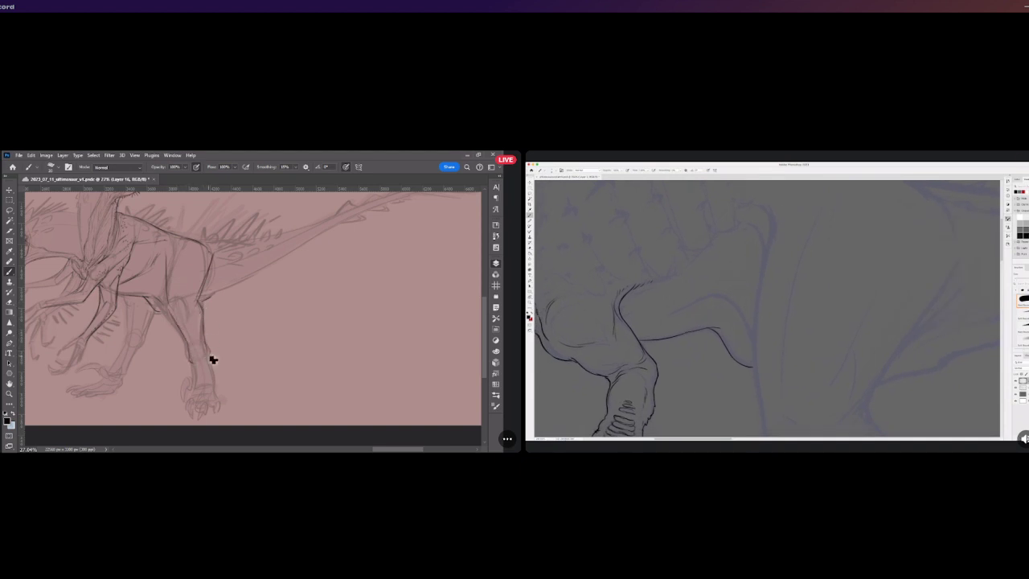
{"action": "left_click_drag", "start_coordinate": [208, 351], "coordinate": [213, 379]}
Lasso the near hind leg and tail, adjust their position slightly, and clear the selection
{"action": "scroll", "coordinate": [211, 386], "scroll_direction": "down", "scroll_amount": 3}
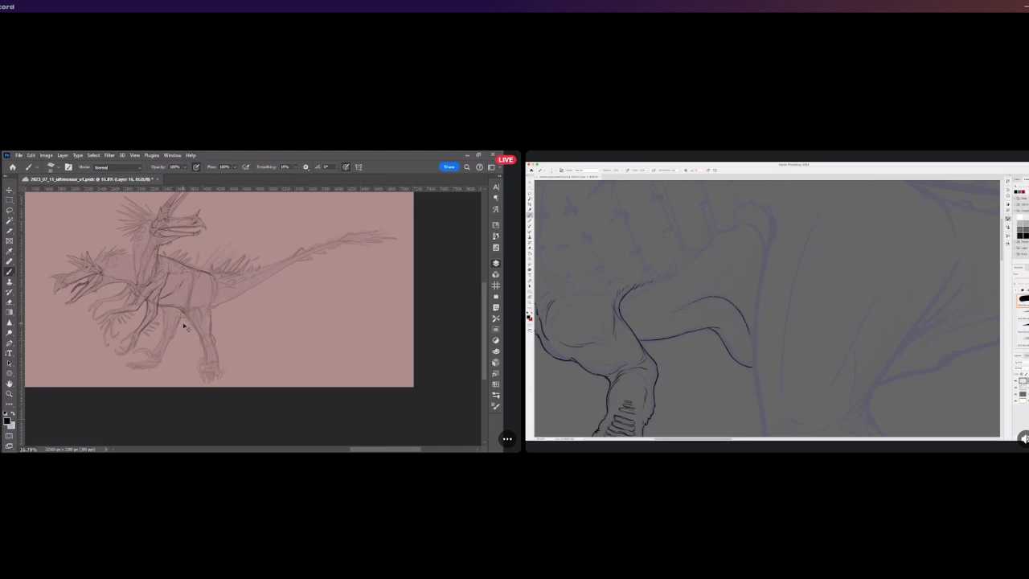
{"action": "mouse_move", "coordinate": [184, 326]}
{"action": "left_mouse_down"}
{"action": "mouse_move", "coordinate": [208, 378]}
{"action": "mouse_move", "coordinate": [246, 384]}
{"action": "mouse_move", "coordinate": [396, 259]}
{"action": "mouse_move", "coordinate": [187, 326]}
{"action": "left_mouse_up"}
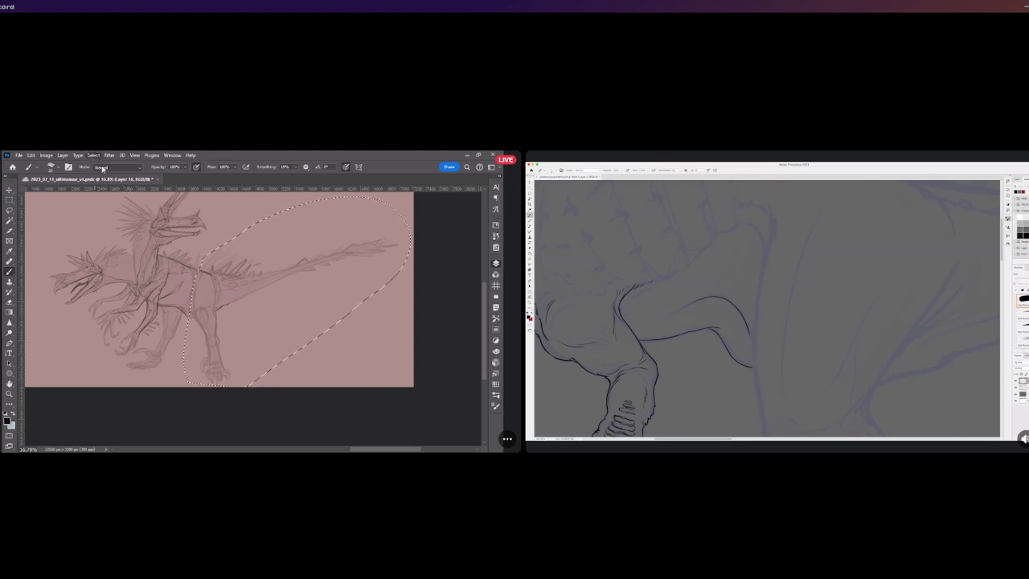
{"action": "key", "text": "ctrl+d"}
{"action": "key", "text": "ctrl+minus"}
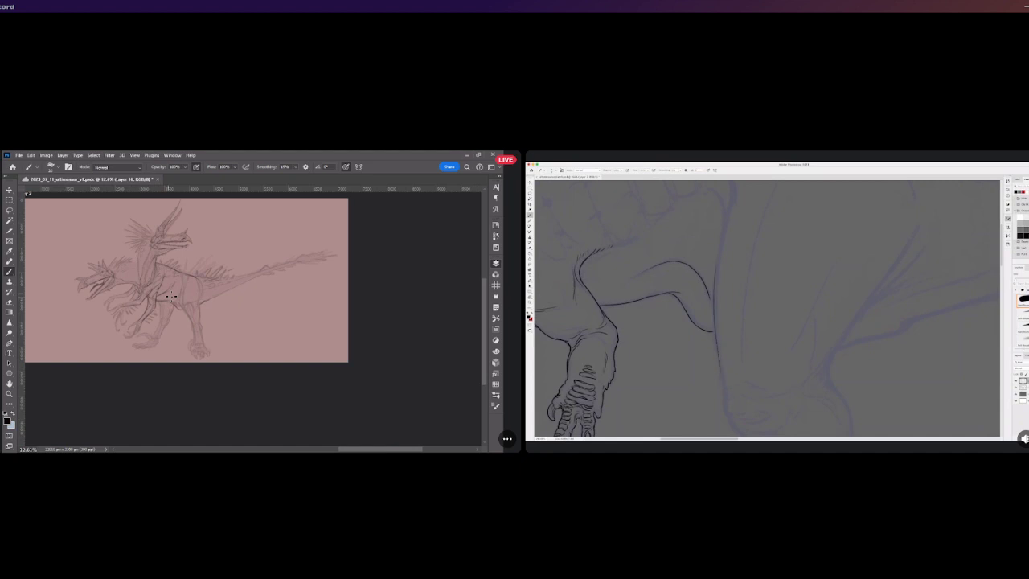
Draw darker contours around the hip and thigh of the near hind leg, from the rump downward
{"action": "scroll", "coordinate": [171, 296], "scroll_direction": "up", "scroll_amount": 3}
{"action": "scroll", "coordinate": [200, 305], "scroll_direction": "up", "scroll_amount": 1}
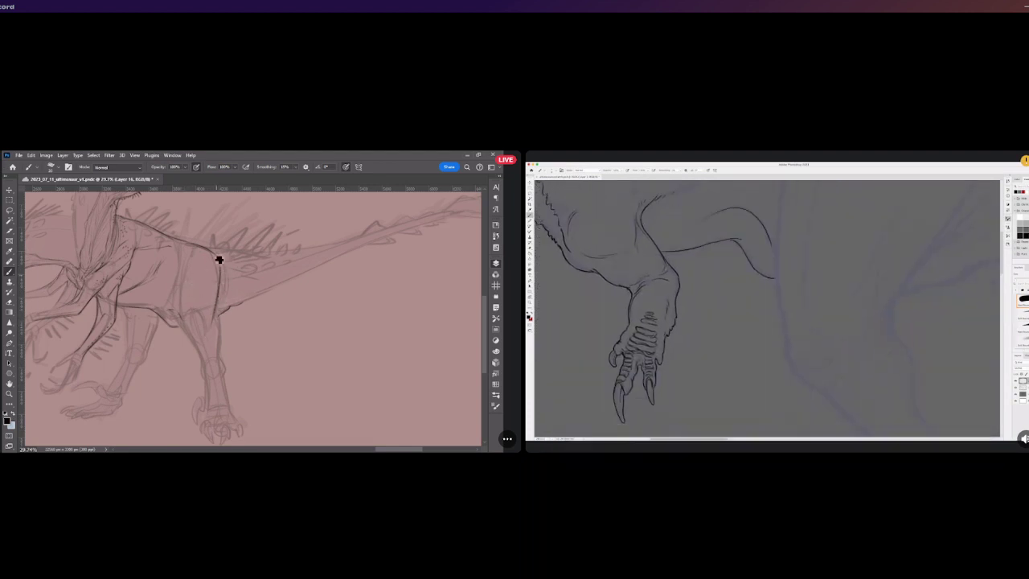
{"action": "mouse_move", "coordinate": [218, 257]}
{"action": "left_mouse_down"}
{"action": "mouse_move", "coordinate": [221, 308]}
{"action": "mouse_move", "coordinate": [169, 309]}
{"action": "left_mouse_up"}
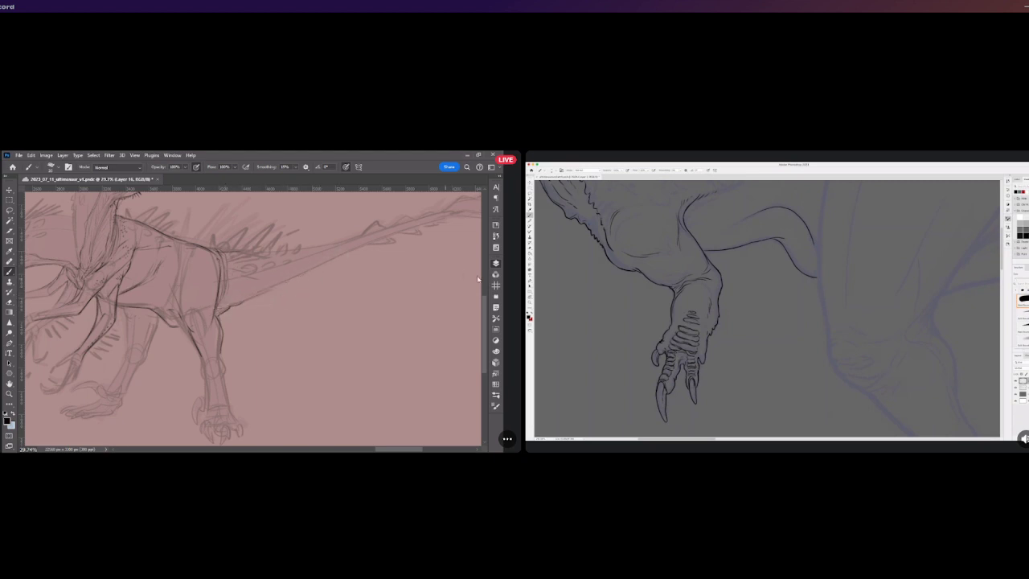
{"action": "left_click_drag", "start_coordinate": [477, 270], "coordinate": [317, 342]}
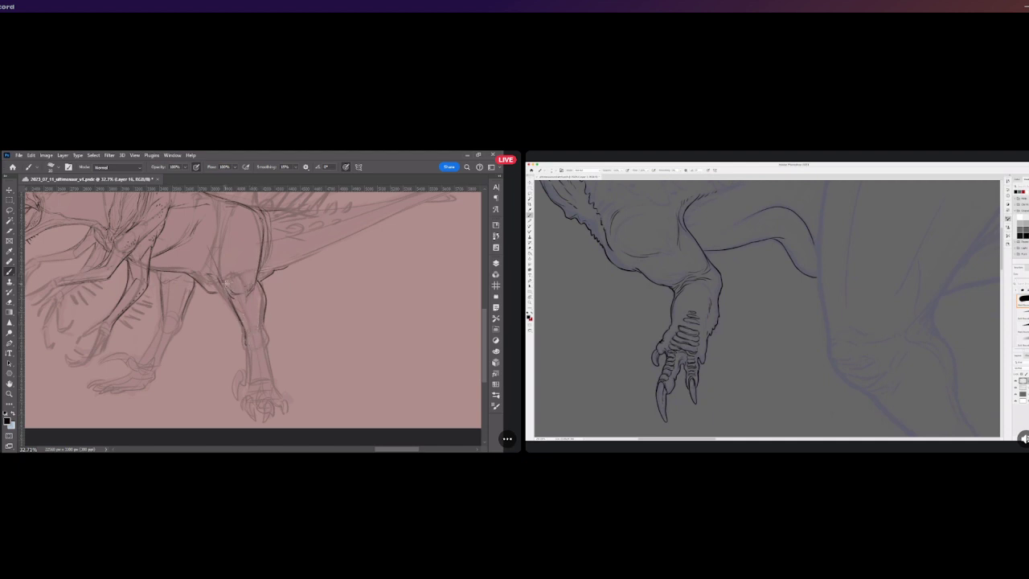
Darken the junction of thigh and belly, and outline the upper and lower edges of the tail and the far hind leg
{"action": "left_click_drag", "start_coordinate": [218, 275], "coordinate": [233, 302]}
{"action": "scroll", "coordinate": [233, 301], "scroll_direction": "down", "scroll_amount": 3}
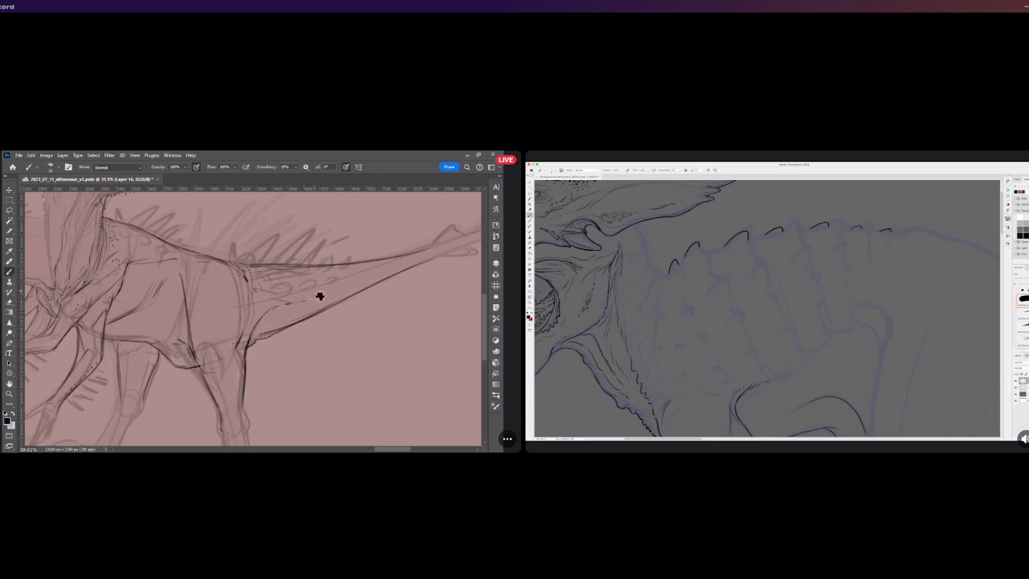
{"action": "scroll", "coordinate": [308, 287], "scroll_direction": "down", "scroll_amount": 3}
{"action": "scroll", "coordinate": [214, 349], "scroll_direction": "up", "scroll_amount": 2}
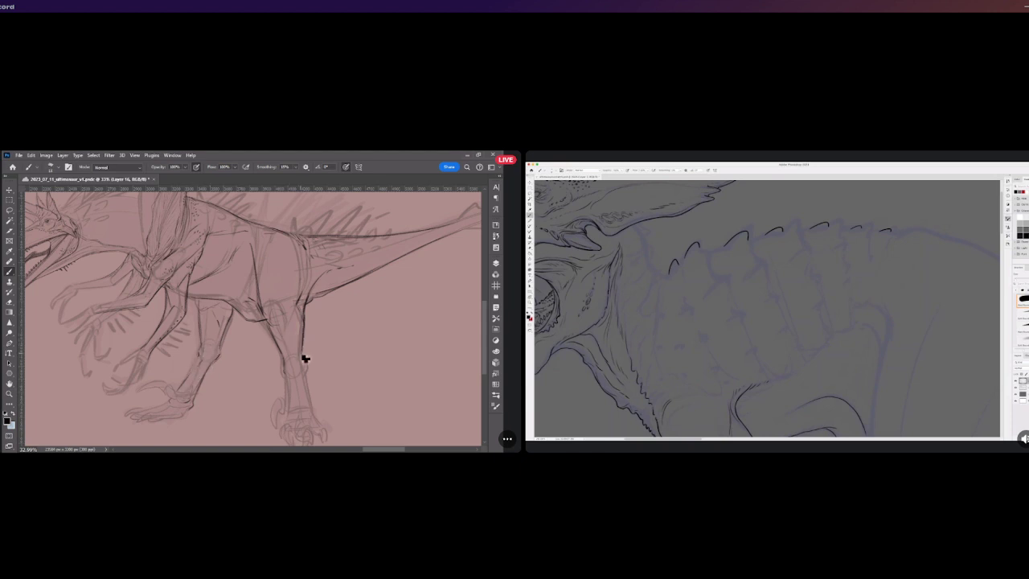
{"action": "scroll", "coordinate": [305, 358], "scroll_direction": "down", "scroll_amount": 2}
{"action": "scroll", "coordinate": [297, 362], "scroll_direction": "up", "scroll_amount": 3}
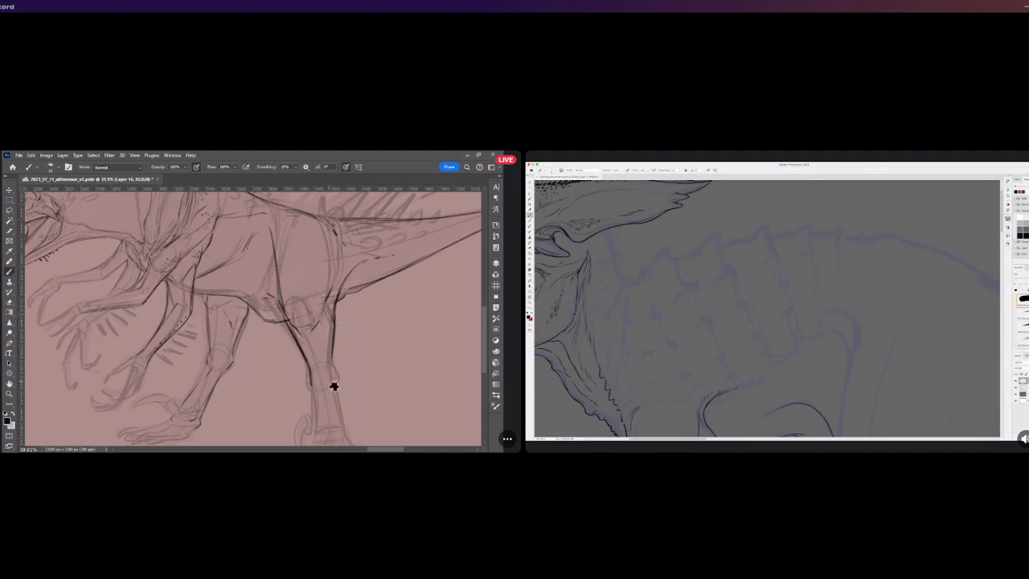
Examine the dinosaur's full silhouette, stance and tail on the artboard
{"action": "scroll", "coordinate": [334, 386], "scroll_direction": "down", "scroll_amount": 5}
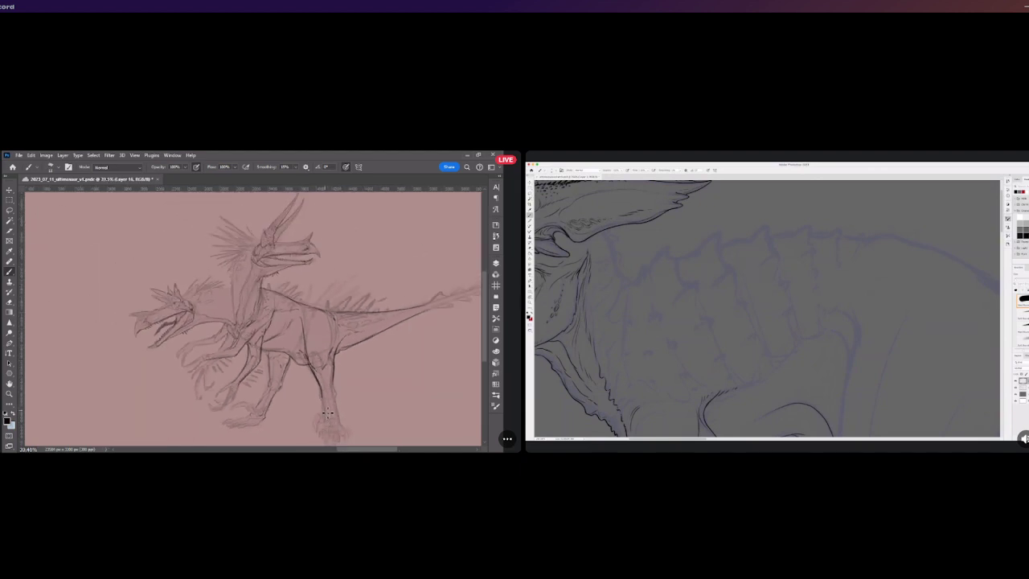
{"action": "scroll", "coordinate": [325, 409], "scroll_direction": "down", "scroll_amount": 2}
{"action": "scroll", "coordinate": [332, 389], "scroll_direction": "up", "scroll_amount": 2}
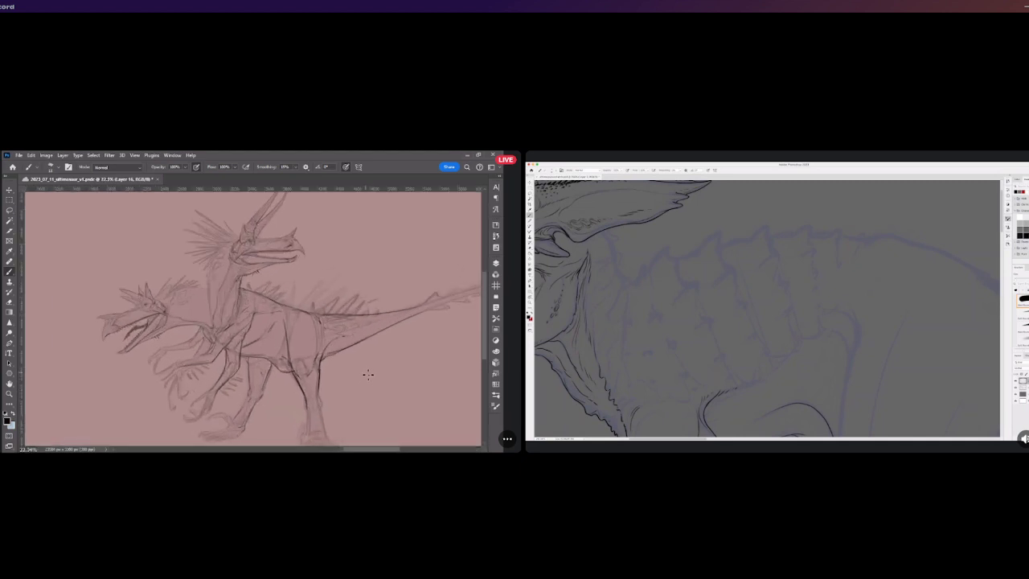
{"action": "scroll", "coordinate": [339, 379], "scroll_direction": "down", "scroll_amount": 1}
{"action": "scroll", "coordinate": [347, 369], "scroll_direction": "up", "scroll_amount": 2}
{"action": "scroll", "coordinate": [342, 364], "scroll_direction": "down", "scroll_amount": 2}
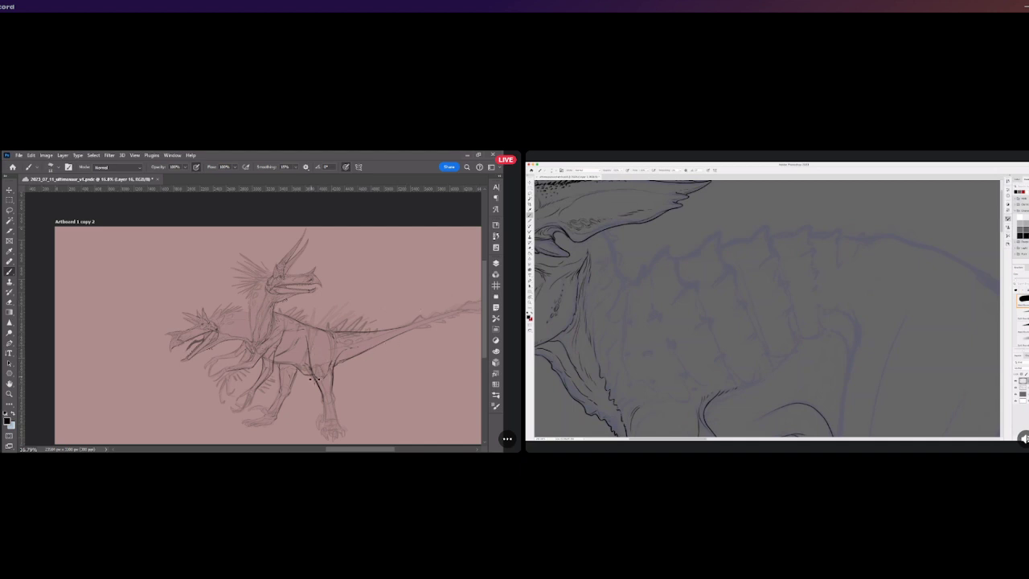
{"action": "scroll", "coordinate": [209, 337], "scroll_direction": "up", "scroll_amount": 2}
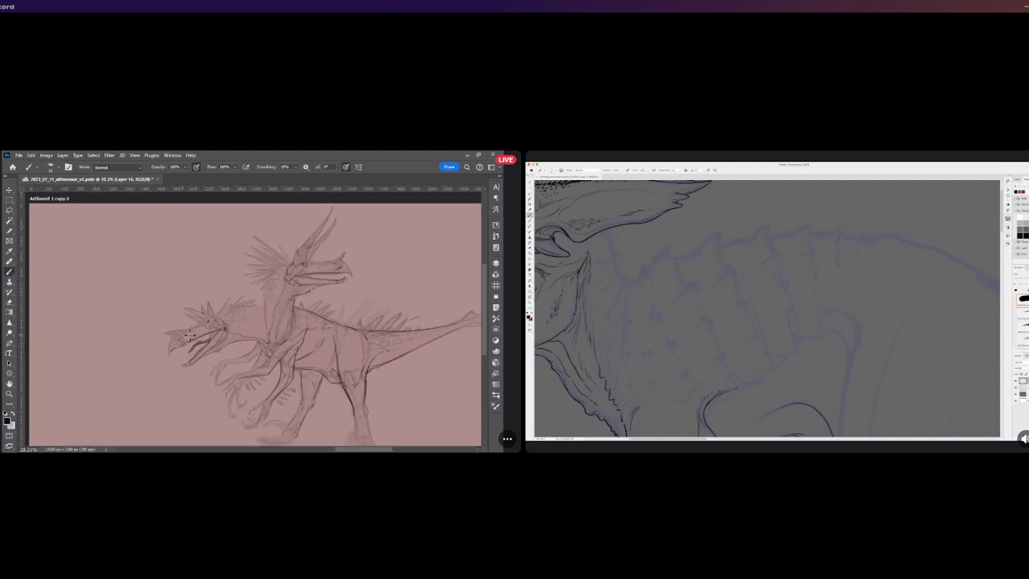
Inspect both heads, the necks and the torso up close and compare them with the tail and whole body
{"action": "scroll", "coordinate": [214, 344], "scroll_direction": "up", "scroll_amount": 2}
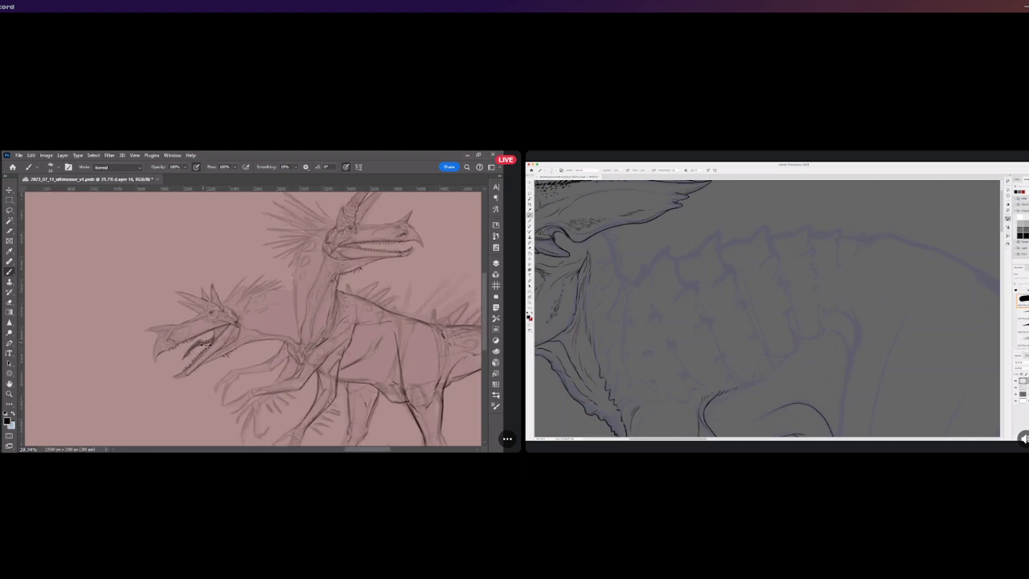
{"action": "scroll", "coordinate": [185, 347], "scroll_direction": "up", "scroll_amount": 2}
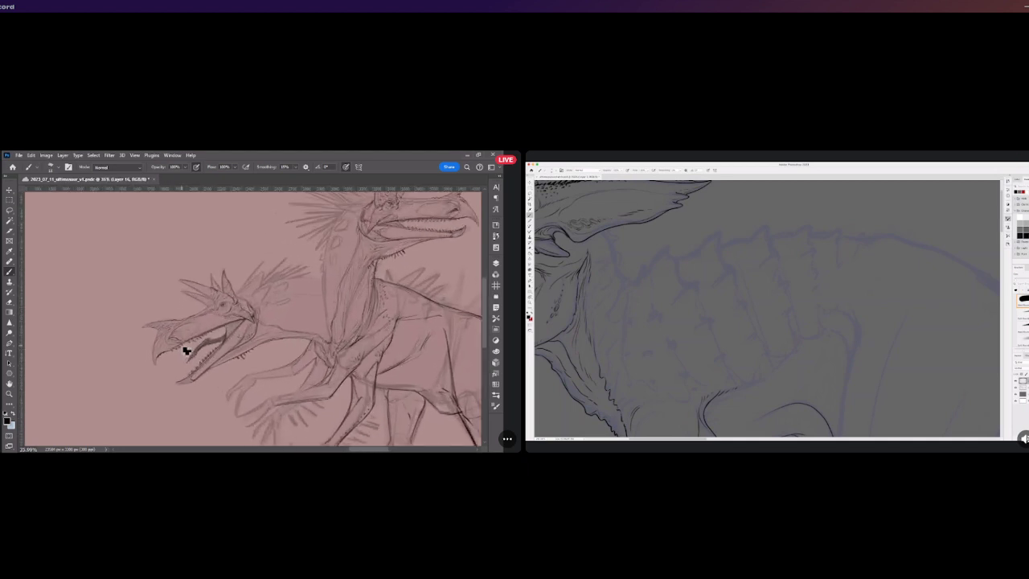
{"action": "scroll", "coordinate": [186, 351], "scroll_direction": "up", "scroll_amount": 2}
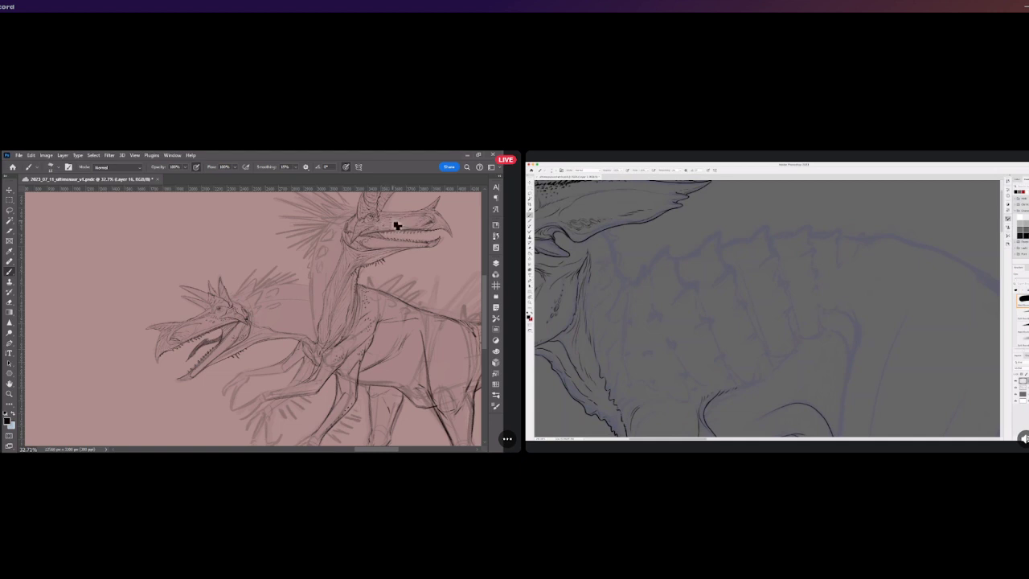
{"action": "scroll", "coordinate": [366, 273], "scroll_direction": "down", "scroll_amount": 2}
{"action": "scroll", "coordinate": [363, 294], "scroll_direction": "down", "scroll_amount": 1}
{"action": "scroll", "coordinate": [364, 294], "scroll_direction": "up", "scroll_amount": 2}
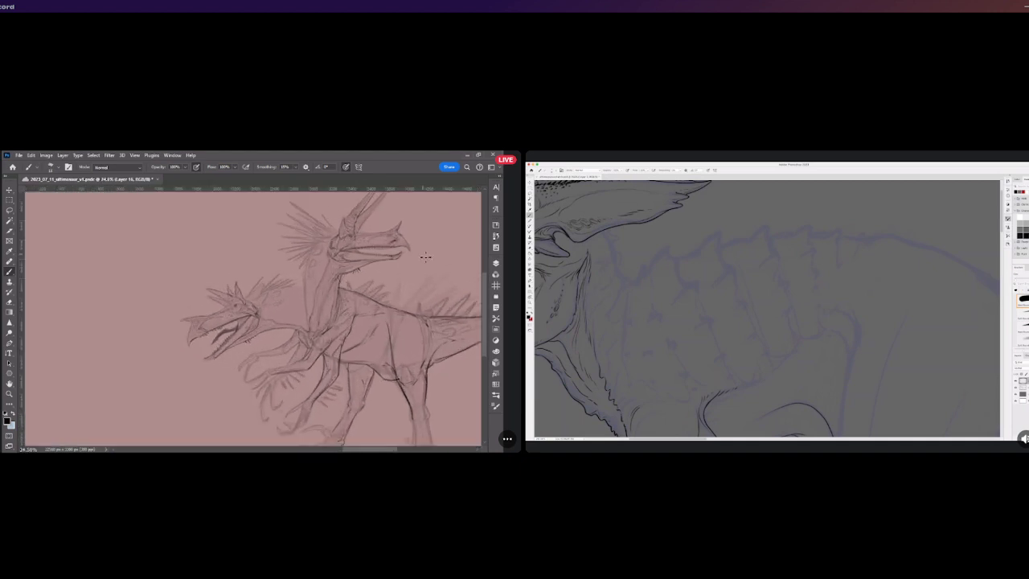
{"action": "scroll", "coordinate": [358, 260], "scroll_direction": "up", "scroll_amount": 4}
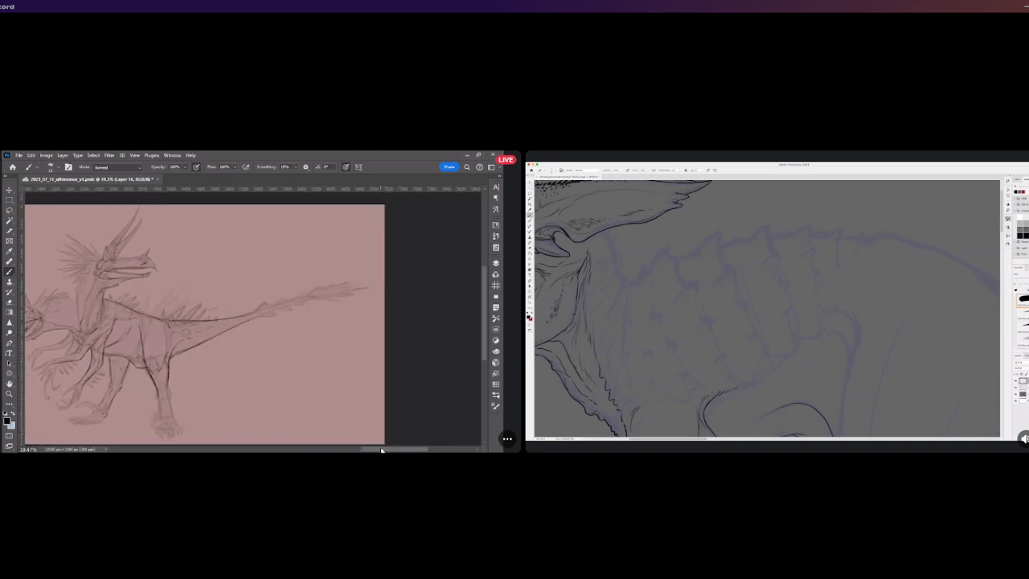
{"action": "scroll", "coordinate": [358, 260], "scroll_direction": "down", "scroll_amount": 3}
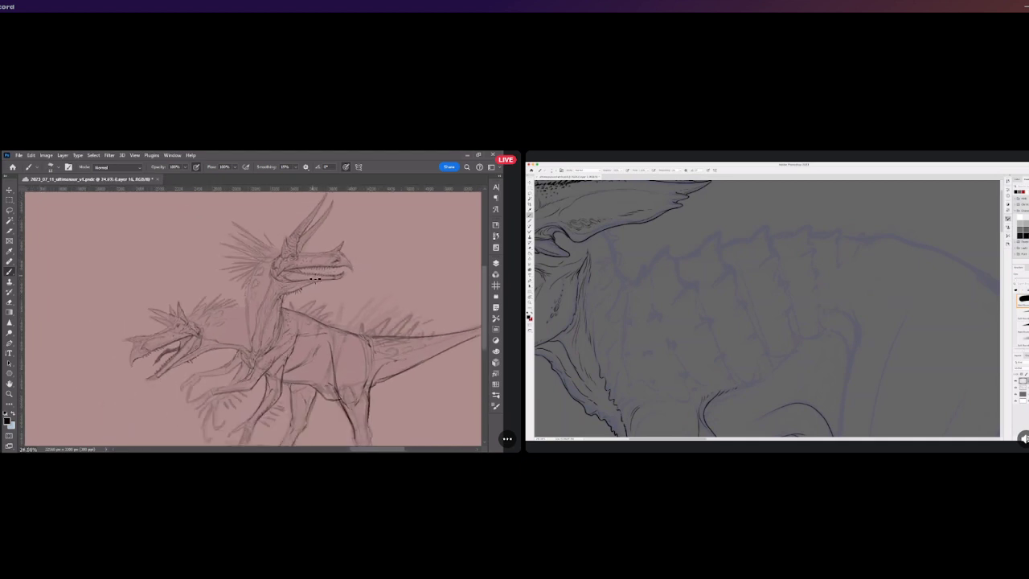
{"action": "scroll", "coordinate": [338, 292], "scroll_direction": "up", "scroll_amount": 1}
{"action": "scroll", "coordinate": [337, 294], "scroll_direction": "up", "scroll_amount": 1}
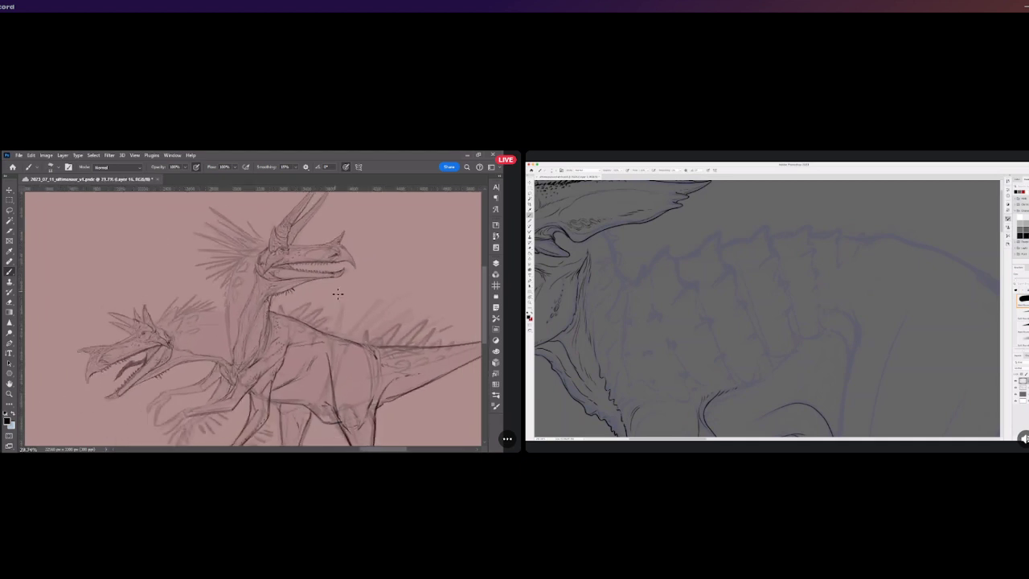
{"action": "scroll", "coordinate": [274, 242], "scroll_direction": "down", "scroll_amount": 3}
{"action": "scroll", "coordinate": [318, 346], "scroll_direction": "up", "scroll_amount": 1}
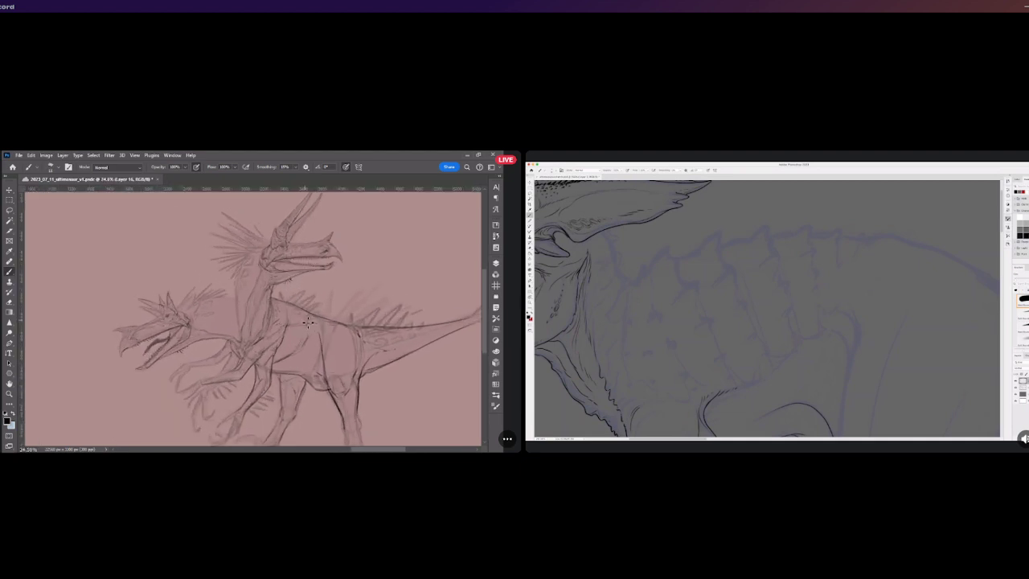
Undo the last stroke and redraw the skin fold where the near thigh meets the belly
{"action": "scroll", "coordinate": [370, 409], "scroll_direction": "up", "scroll_amount": 3}
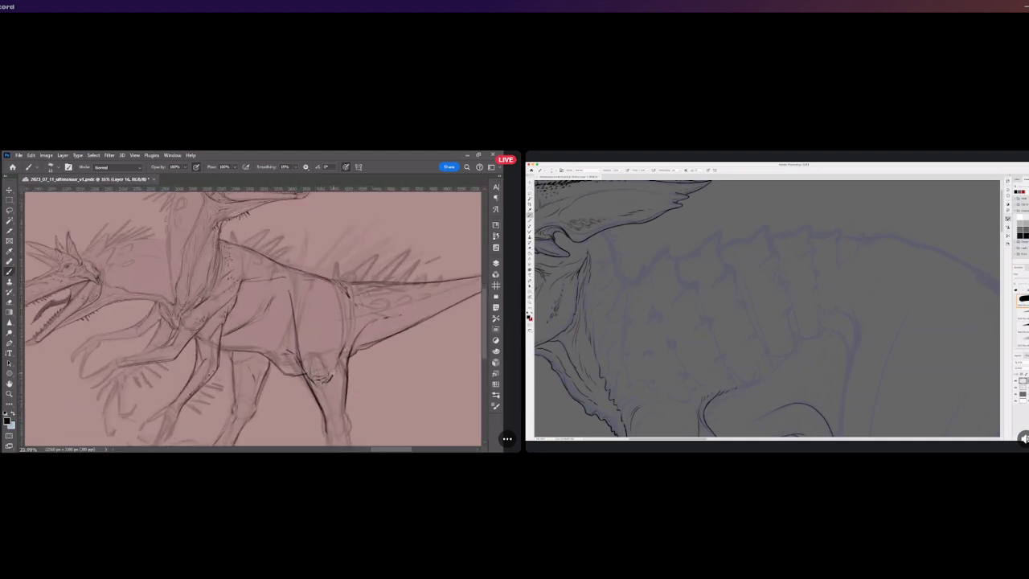
{"action": "key", "text": "ctrl+z"}
{"action": "left_click_drag", "start_coordinate": [326, 366], "coordinate": [322, 375]}
{"action": "scroll", "coordinate": [375, 305], "scroll_direction": "down", "scroll_amount": 3}
{"action": "scroll", "coordinate": [395, 320], "scroll_direction": "up", "scroll_amount": 2}
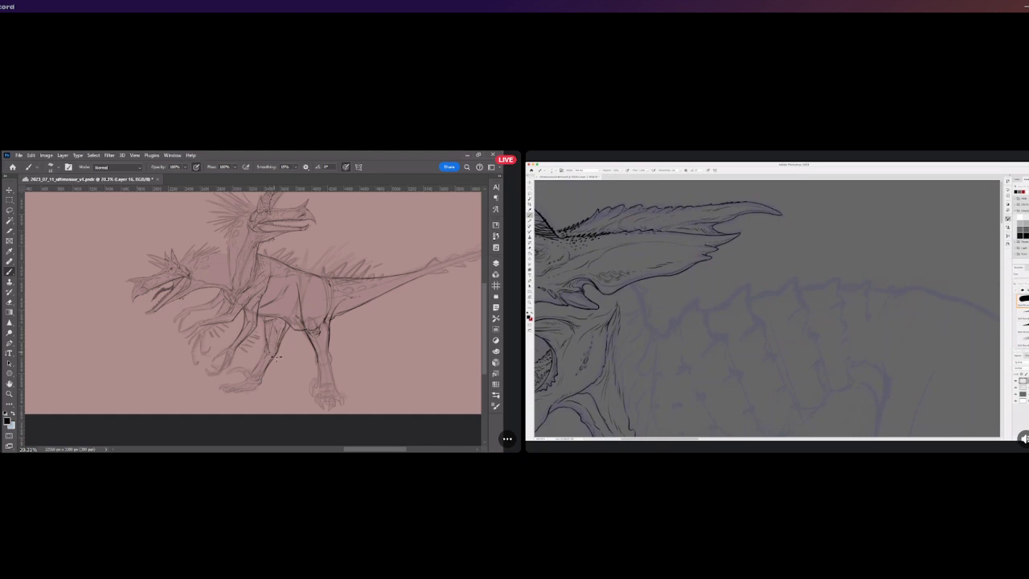
{"action": "scroll", "coordinate": [285, 344], "scroll_direction": "down", "scroll_amount": 3}
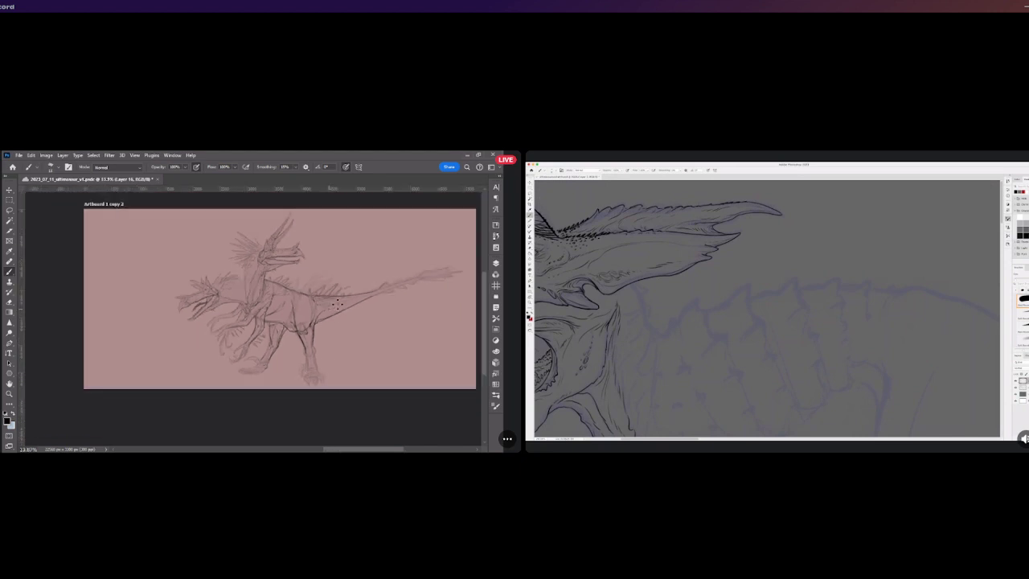
Draw the near hind leg's ankle joint and lower leg contours down to the foot, and check them against the full figure
{"action": "scroll", "coordinate": [344, 294], "scroll_direction": "up", "scroll_amount": 1}
{"action": "scroll", "coordinate": [344, 293], "scroll_direction": "up", "scroll_amount": 1}
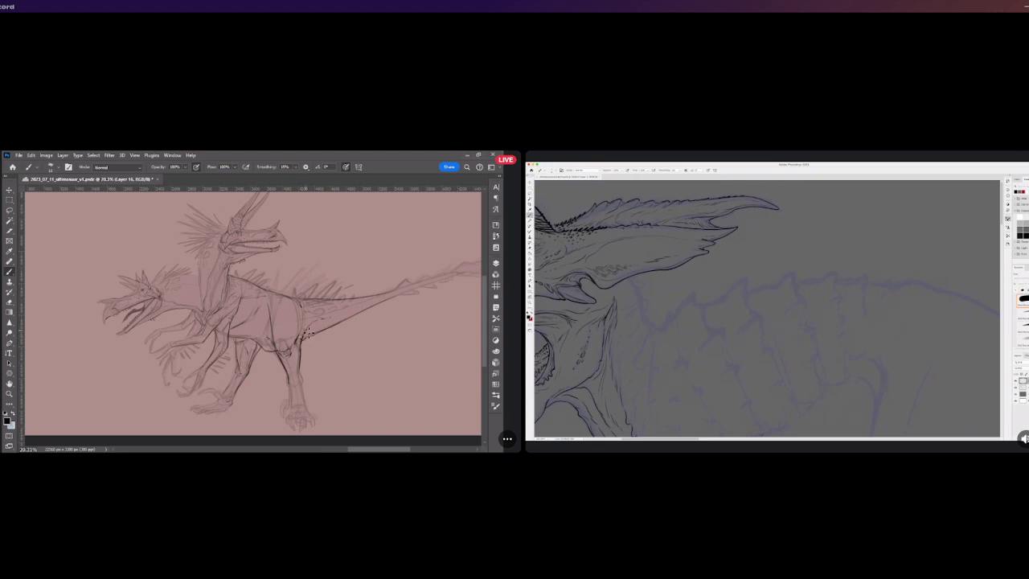
{"action": "scroll", "coordinate": [316, 321], "scroll_direction": "up", "scroll_amount": 2}
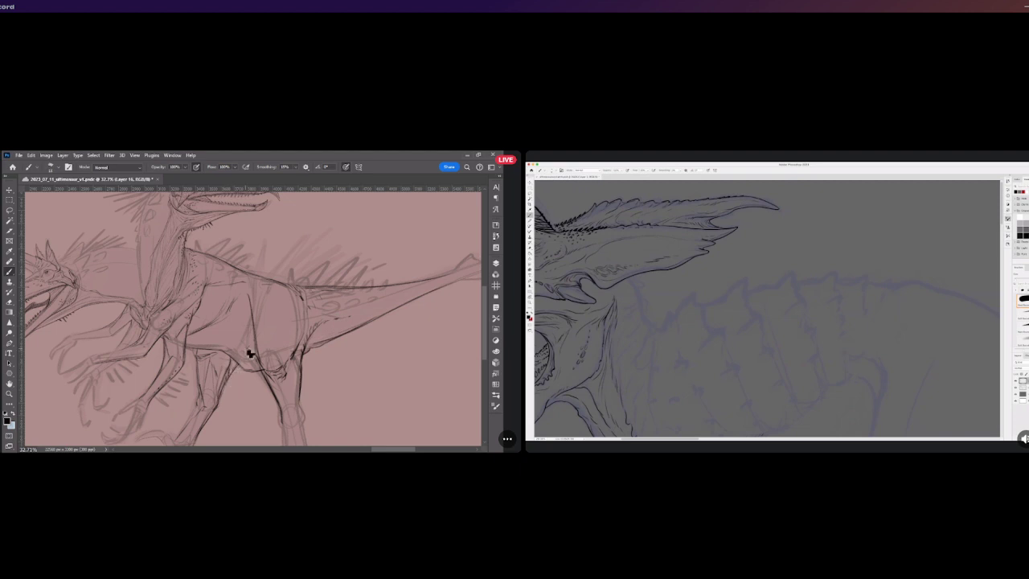
{"action": "scroll", "coordinate": [250, 354], "scroll_direction": "down", "scroll_amount": 4}
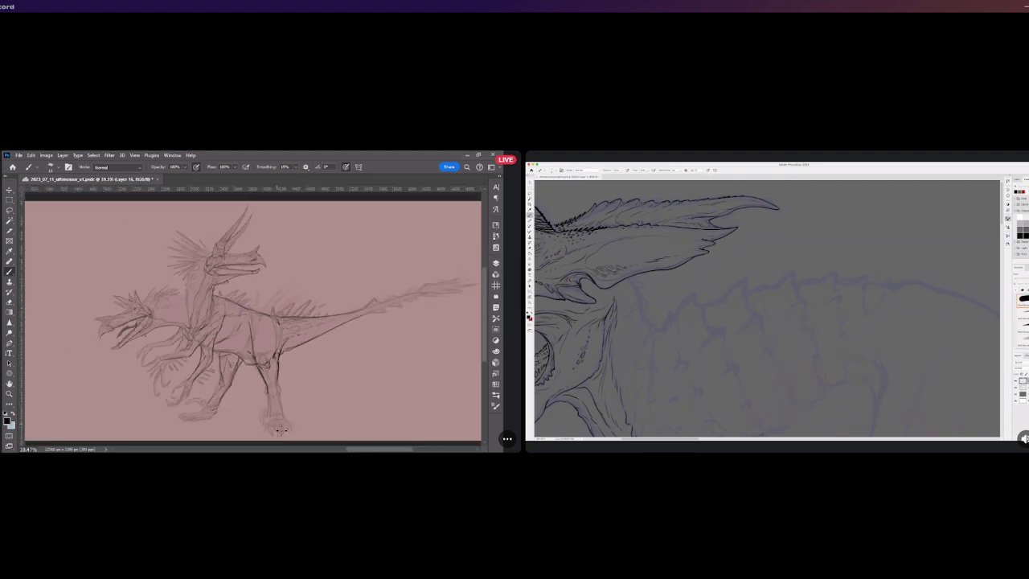
{"action": "scroll", "coordinate": [287, 426], "scroll_direction": "up", "scroll_amount": 3}
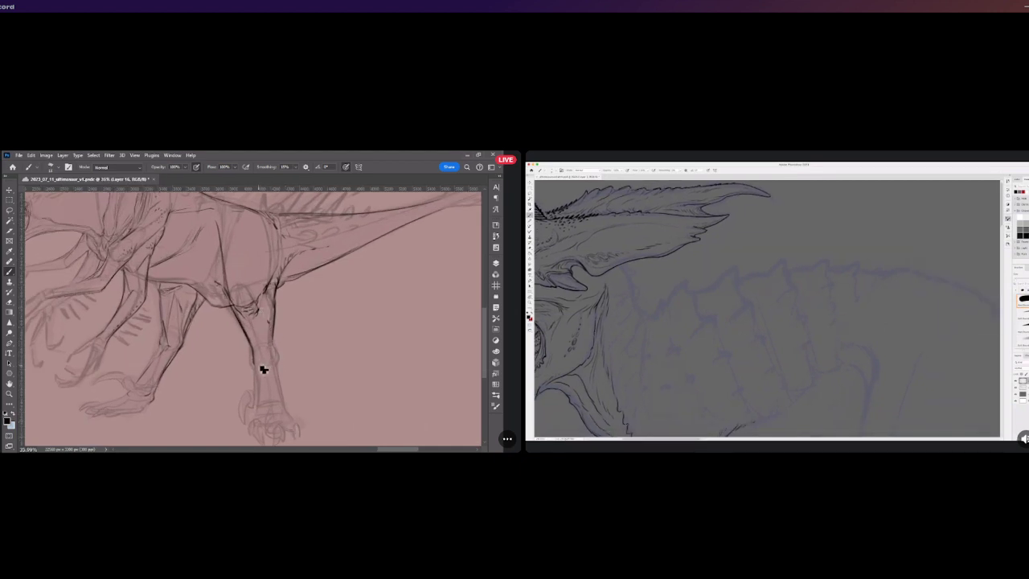
{"action": "left_click_drag", "start_coordinate": [264, 357], "coordinate": [278, 354]}
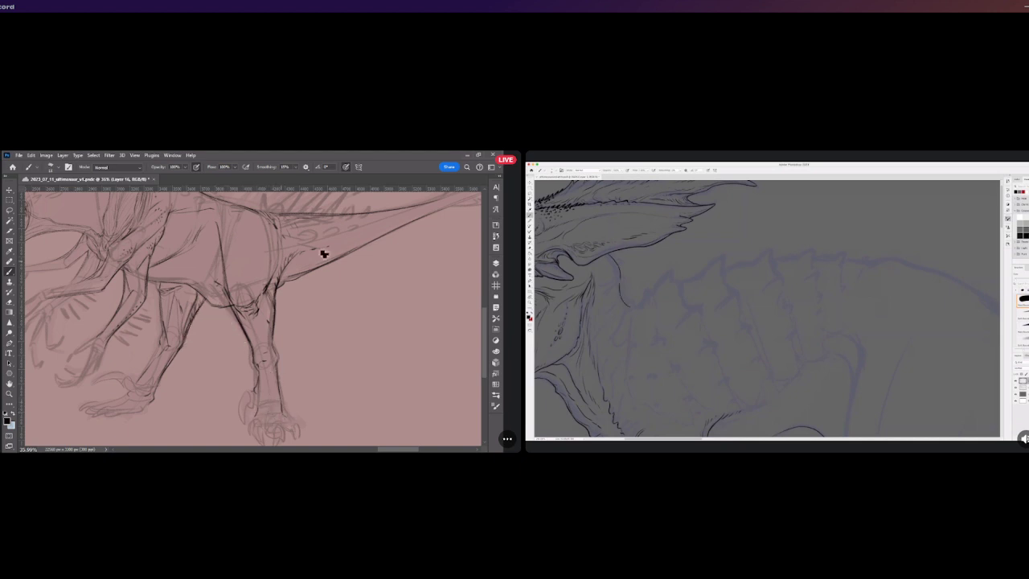
{"action": "scroll", "coordinate": [264, 251], "scroll_direction": "down", "scroll_amount": 1}
{"action": "scroll", "coordinate": [264, 251], "scroll_direction": "down", "scroll_amount": 1}
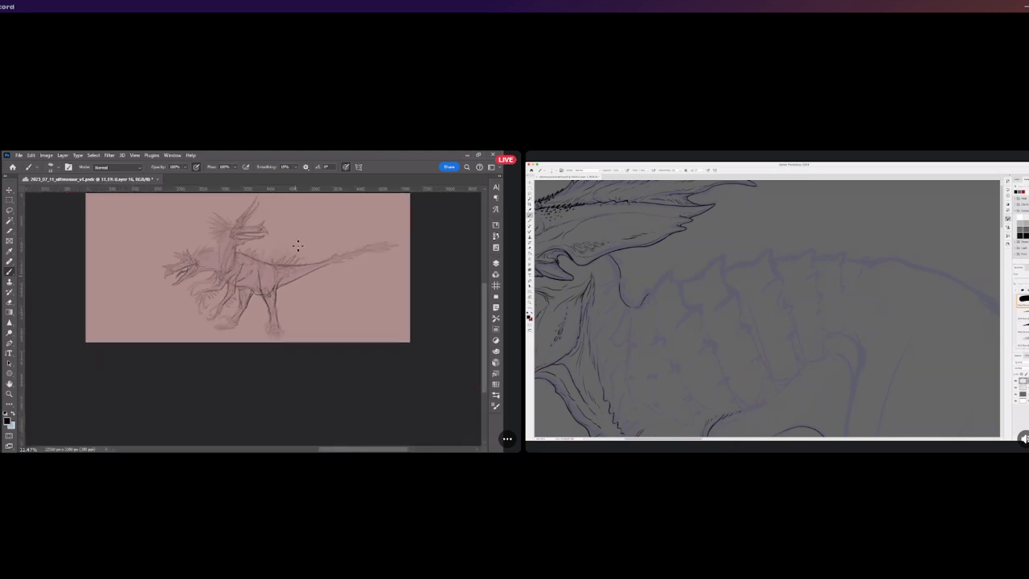
Examine the dinosaur's torso, hind legs and tail base up close and compare them with the full silhouette
{"action": "scroll", "coordinate": [261, 293], "scroll_direction": "up", "scroll_amount": 2}
{"action": "scroll", "coordinate": [257, 290], "scroll_direction": "up", "scroll_amount": 2}
{"action": "scroll", "coordinate": [254, 303], "scroll_direction": "down", "scroll_amount": 1}
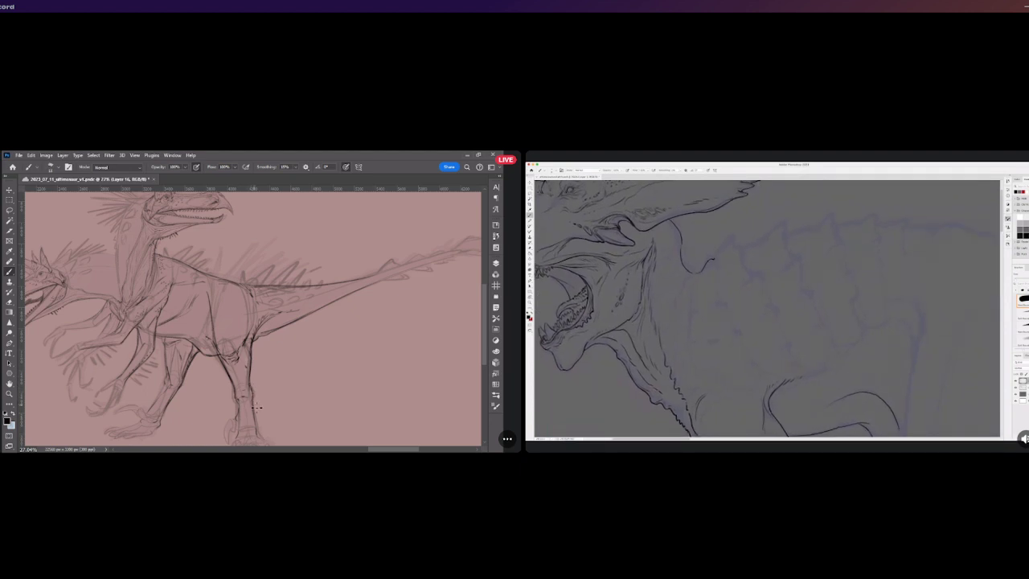
{"action": "scroll", "coordinate": [258, 408], "scroll_direction": "down", "scroll_amount": 2}
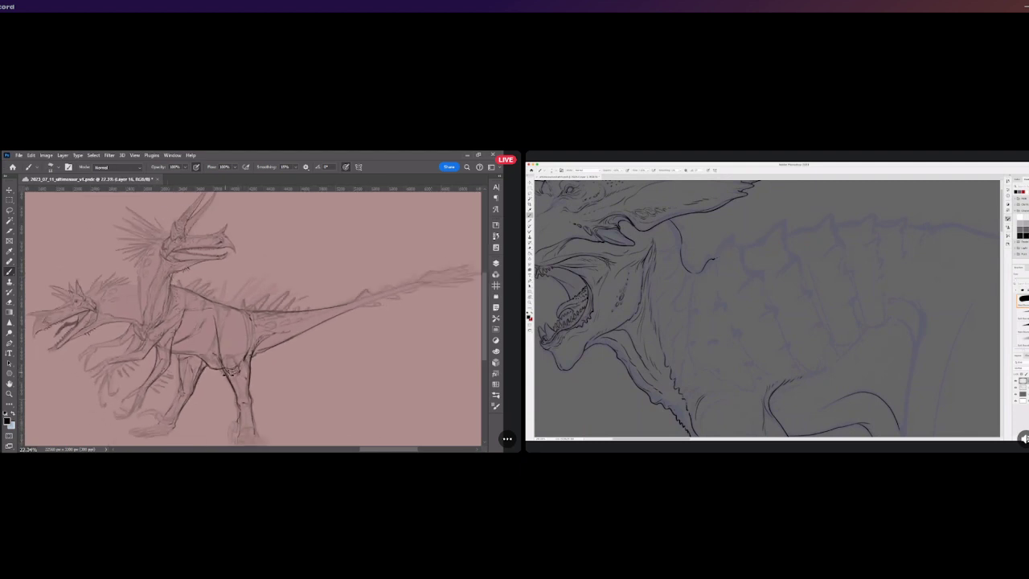
{"action": "scroll", "coordinate": [228, 374], "scroll_direction": "down", "scroll_amount": 1}
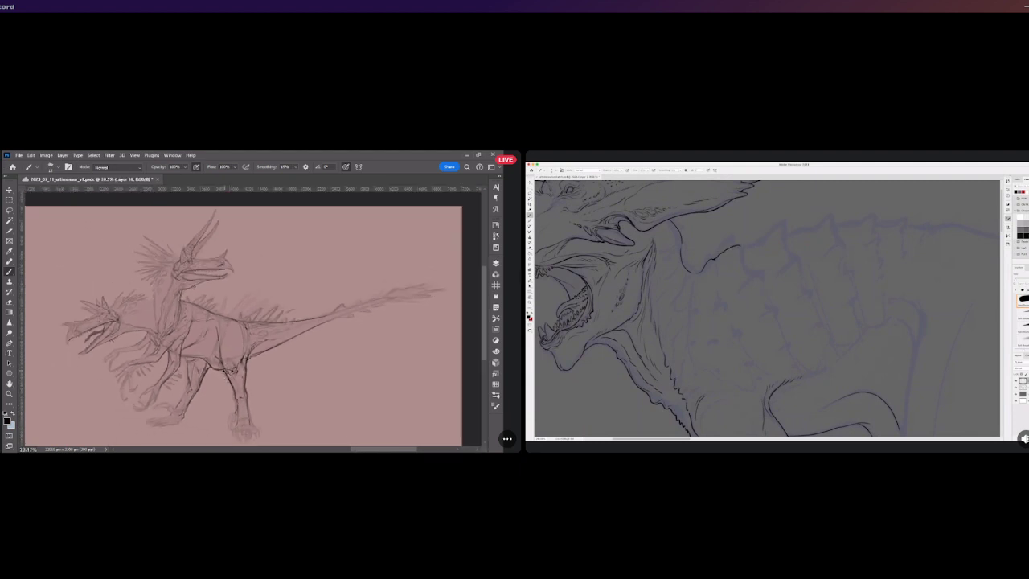
{"action": "scroll", "coordinate": [201, 359], "scroll_direction": "down", "scroll_amount": 1}
{"action": "scroll", "coordinate": [197, 346], "scroll_direction": "up", "scroll_amount": 3}
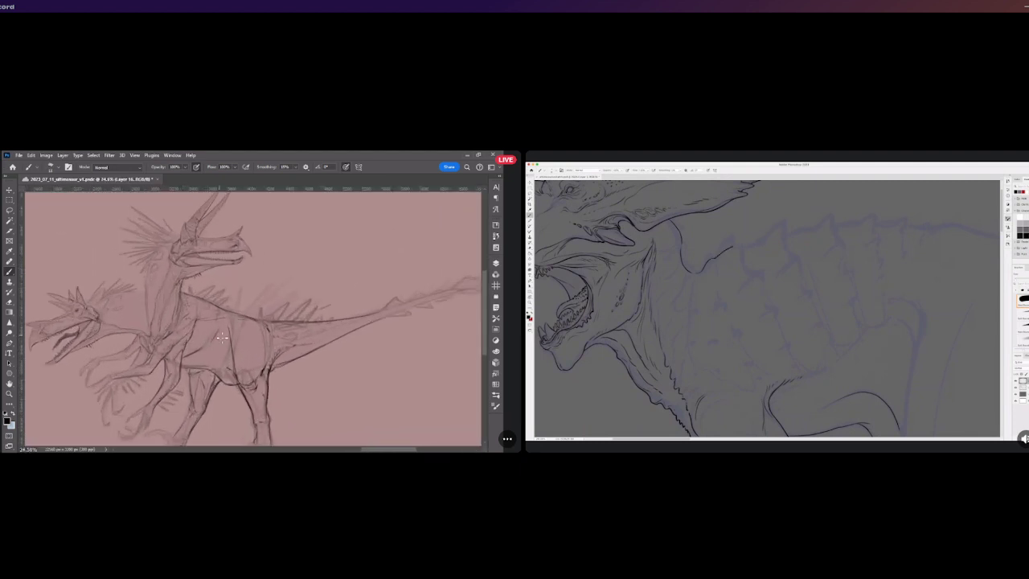
{"action": "scroll", "coordinate": [193, 367], "scroll_direction": "up", "scroll_amount": 2}
{"action": "scroll", "coordinate": [189, 371], "scroll_direction": "down", "scroll_amount": 2}
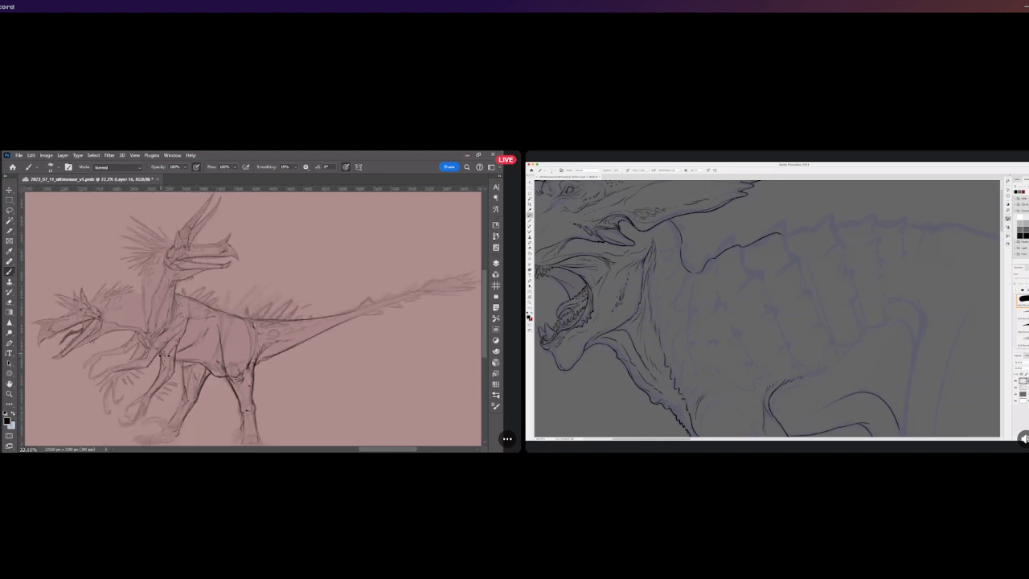
{"action": "scroll", "coordinate": [177, 379], "scroll_direction": "up", "scroll_amount": 2}
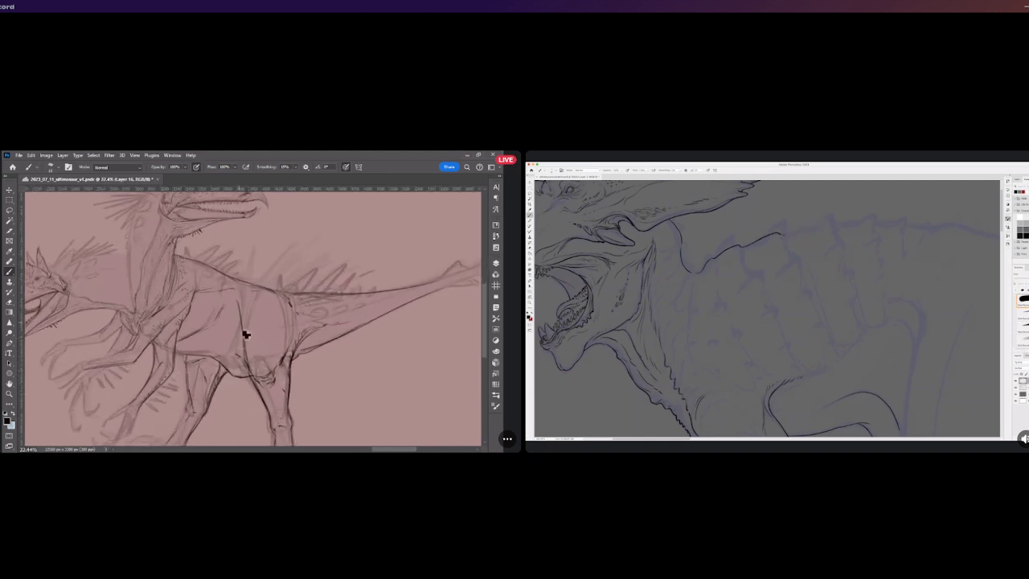
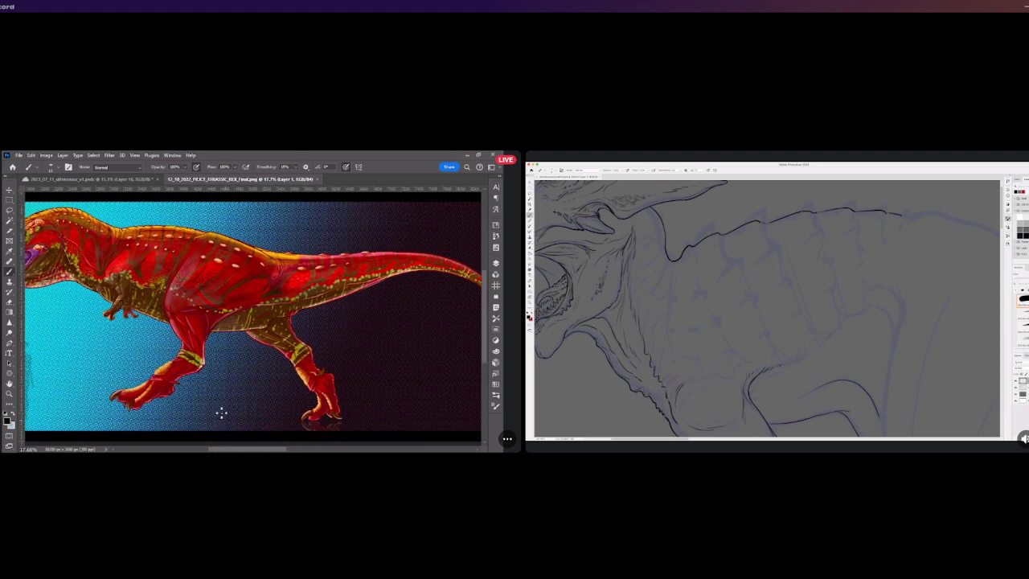
Review the finished red T. rex painting as a whole, with its colour palette and human scale figures
{"action": "scroll", "coordinate": [257, 428], "scroll_direction": "up", "scroll_amount": 3}
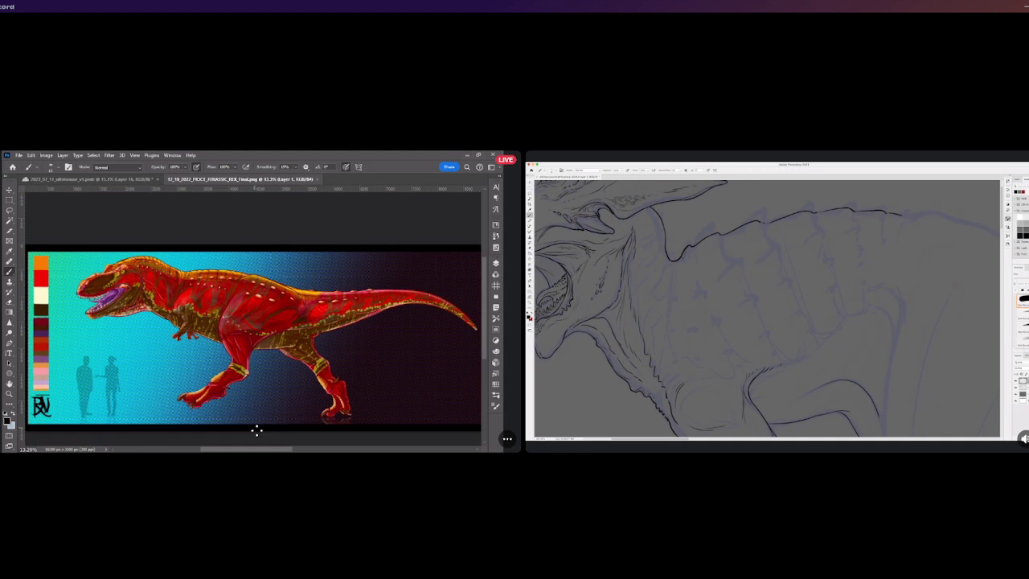
{"action": "left_click_drag", "start_coordinate": [257, 451], "coordinate": [260, 450]}
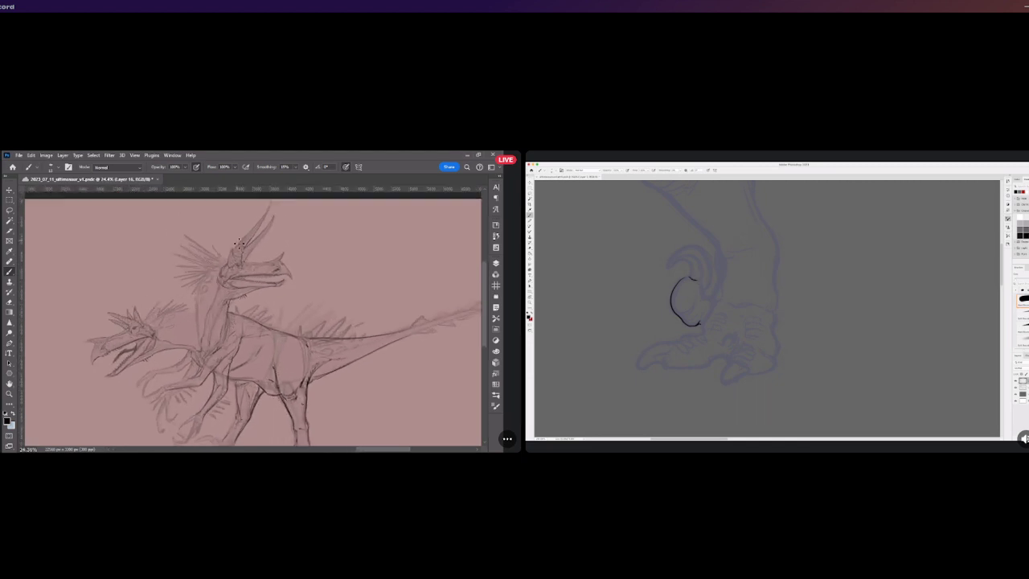
Open the genetic dilo concepts file from the recent files and examine the feathered dinosaur's full design
{"action": "left_click_drag", "start_coordinate": [693, 279], "coordinate": [700, 302]}
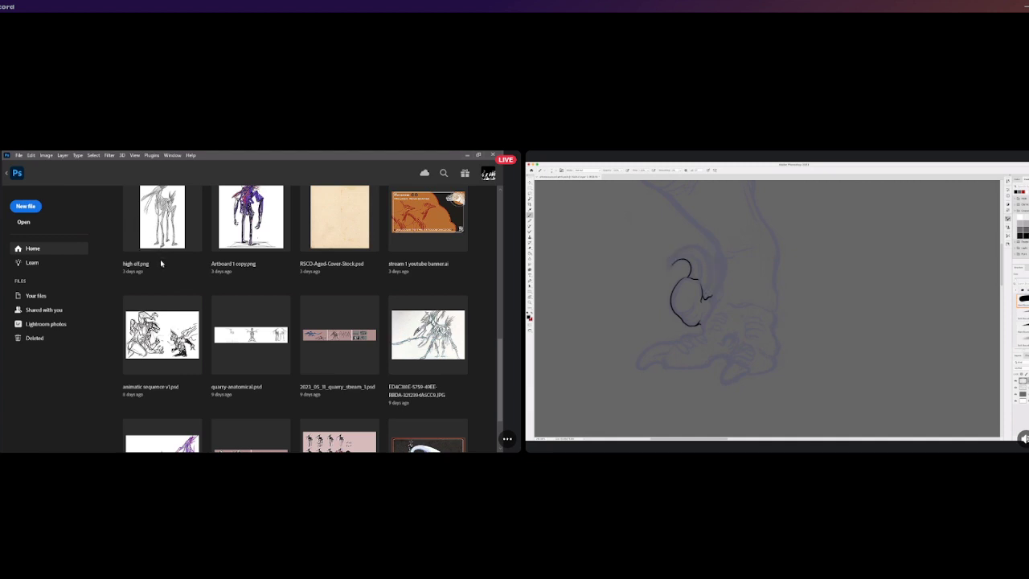
{"action": "left_click", "coordinate": [447, 424]}
{"action": "key", "text": "ctrl+plus"}
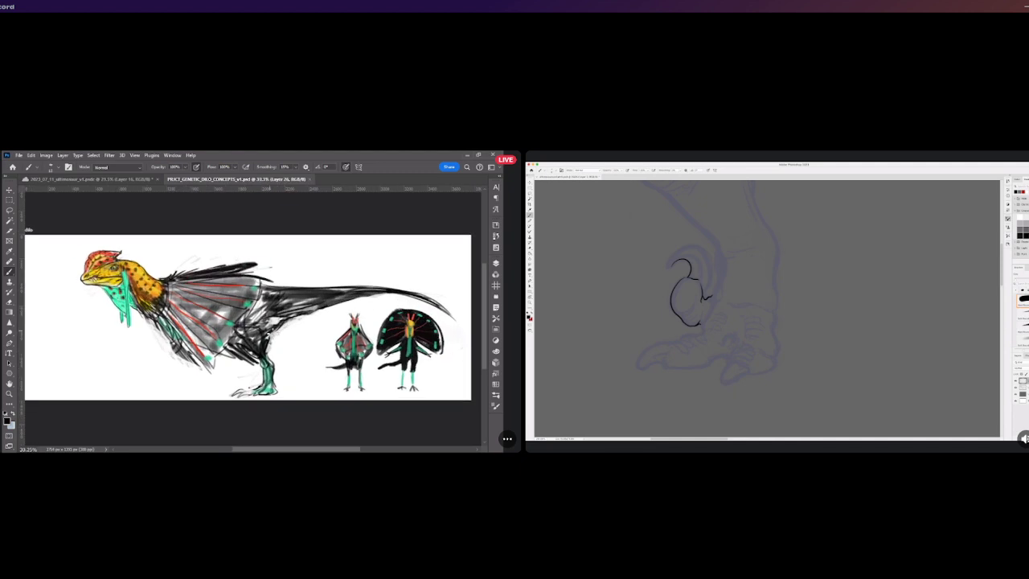
{"action": "left_click_drag", "start_coordinate": [308, 448], "coordinate": [314, 449]}
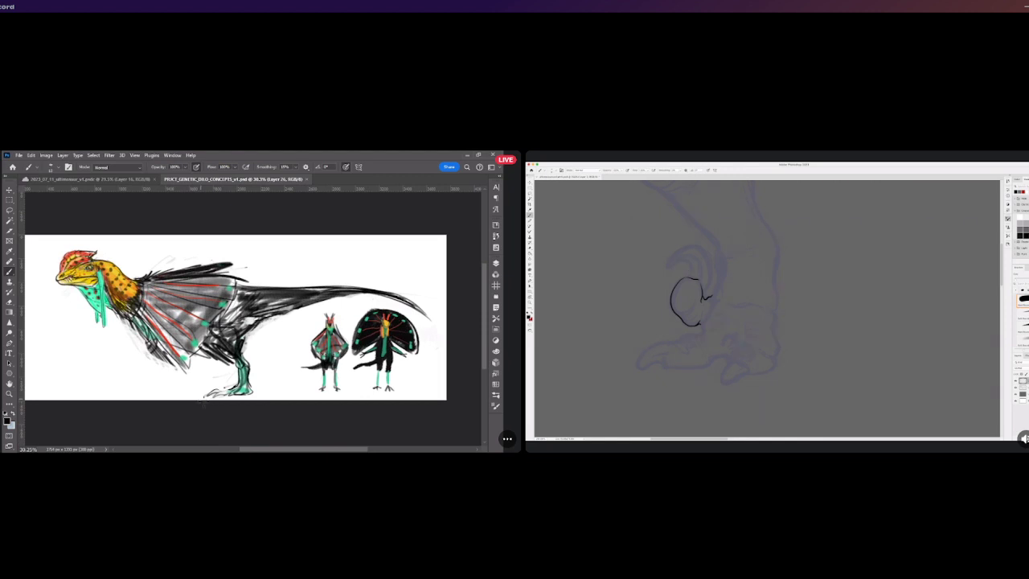
{"action": "scroll", "coordinate": [140, 362], "scroll_direction": "up", "scroll_amount": 1}
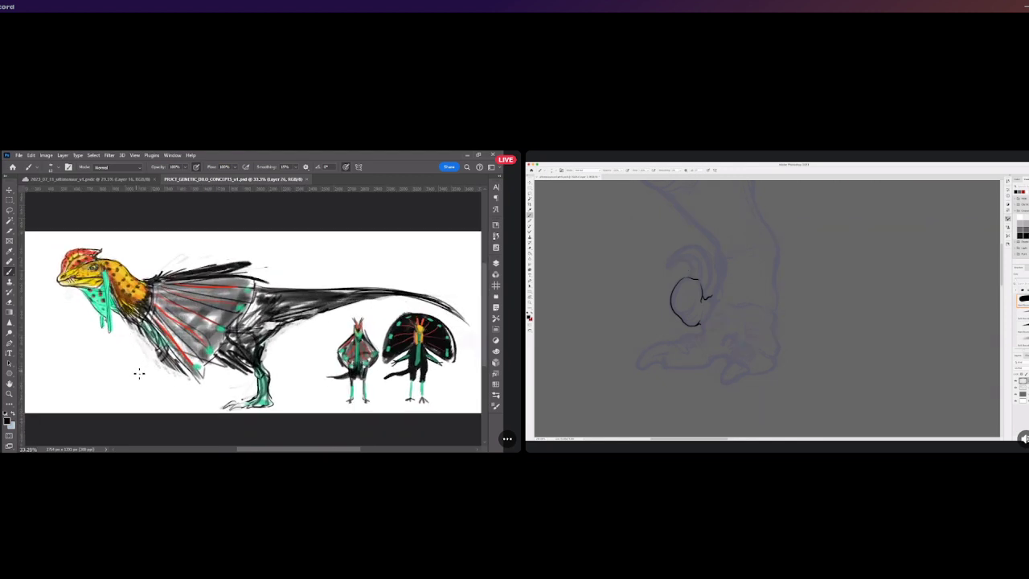
{"action": "scroll", "coordinate": [138, 373], "scroll_direction": "down", "scroll_amount": 1}
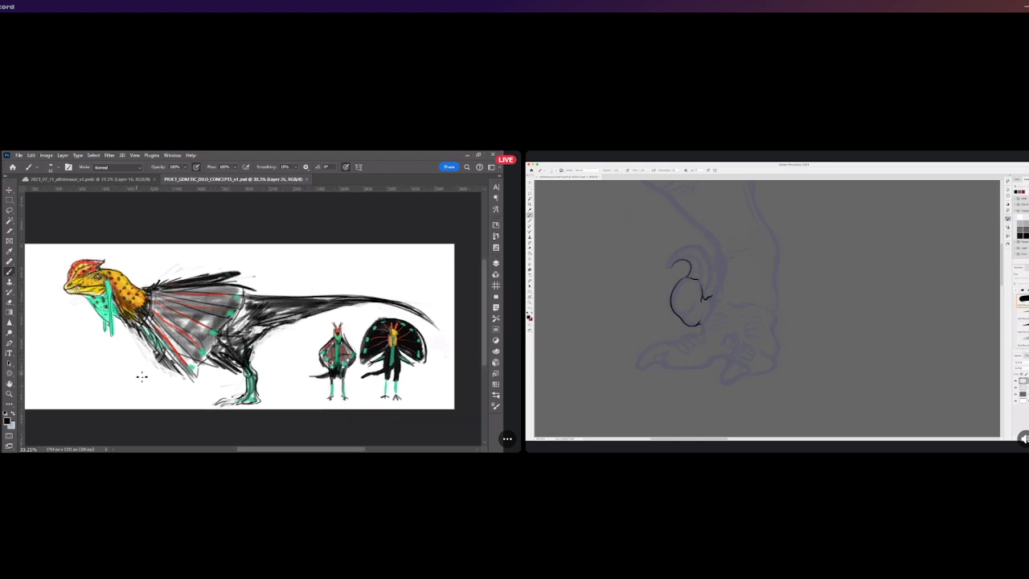
{"action": "scroll", "coordinate": [148, 376], "scroll_direction": "down", "scroll_amount": 1}
{"action": "scroll", "coordinate": [149, 377], "scroll_direction": "up", "scroll_amount": 2}
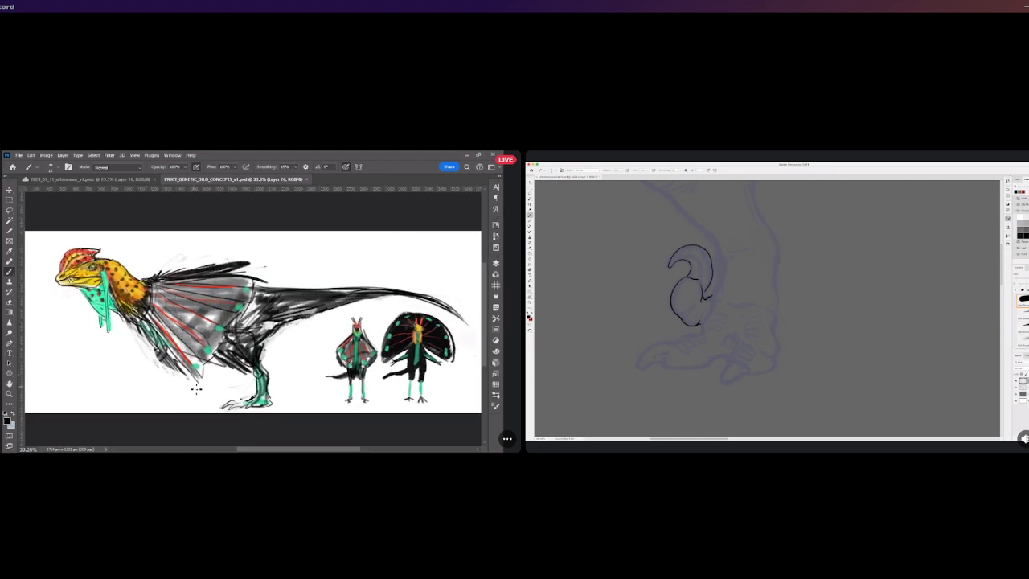
{"action": "scroll", "coordinate": [196, 389], "scroll_direction": "down", "scroll_amount": 1}
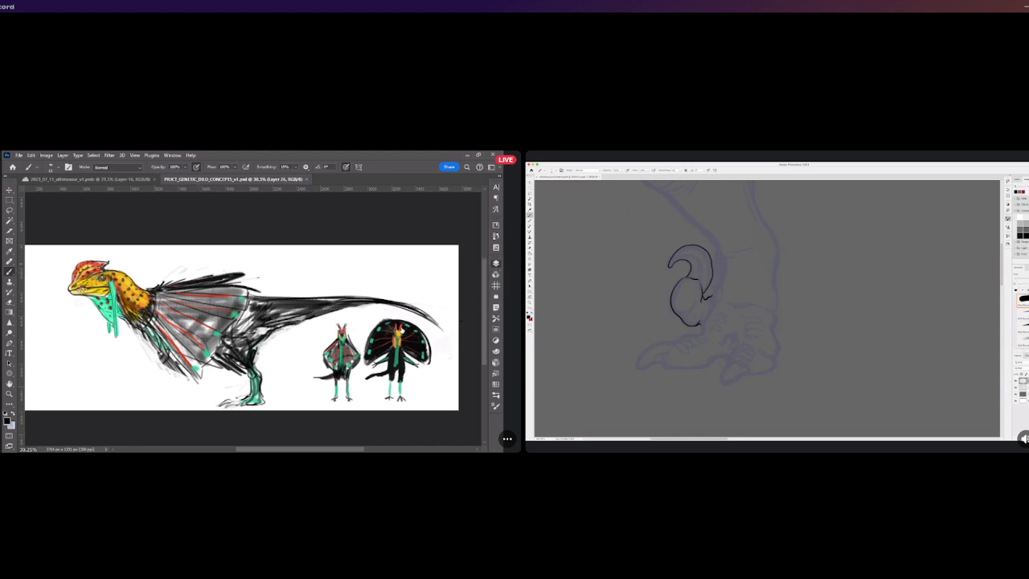
Inspect the dilo's tail, the two front-view figures and the full side view, and close the dilo concepts document
{"action": "key", "text": "Delete"}
{"action": "key", "text": "ctrl+z"}
{"action": "scroll", "coordinate": [337, 426], "scroll_direction": "right", "scroll_amount": 3}
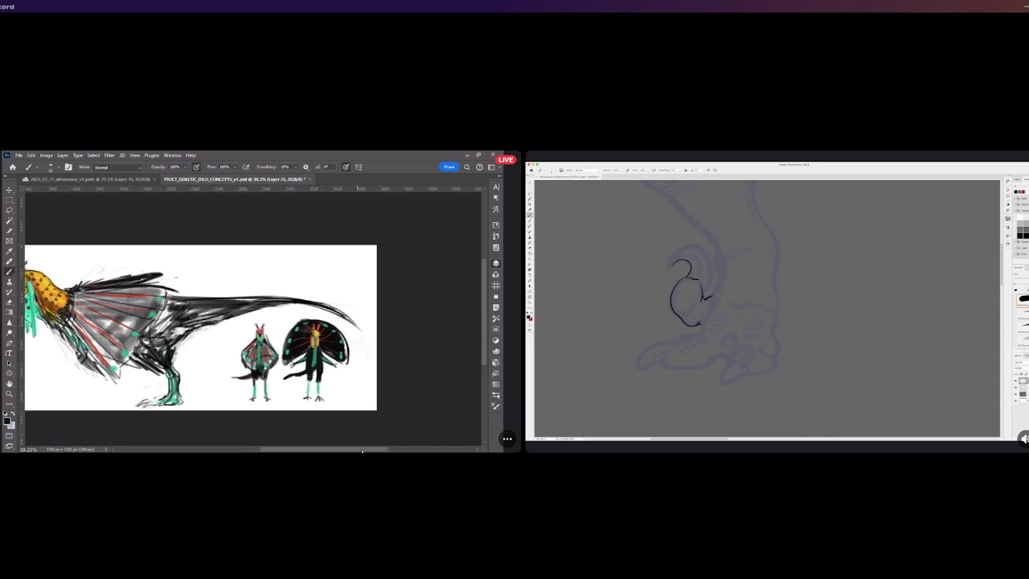
{"action": "scroll", "coordinate": [352, 422], "scroll_direction": "up", "scroll_amount": 2}
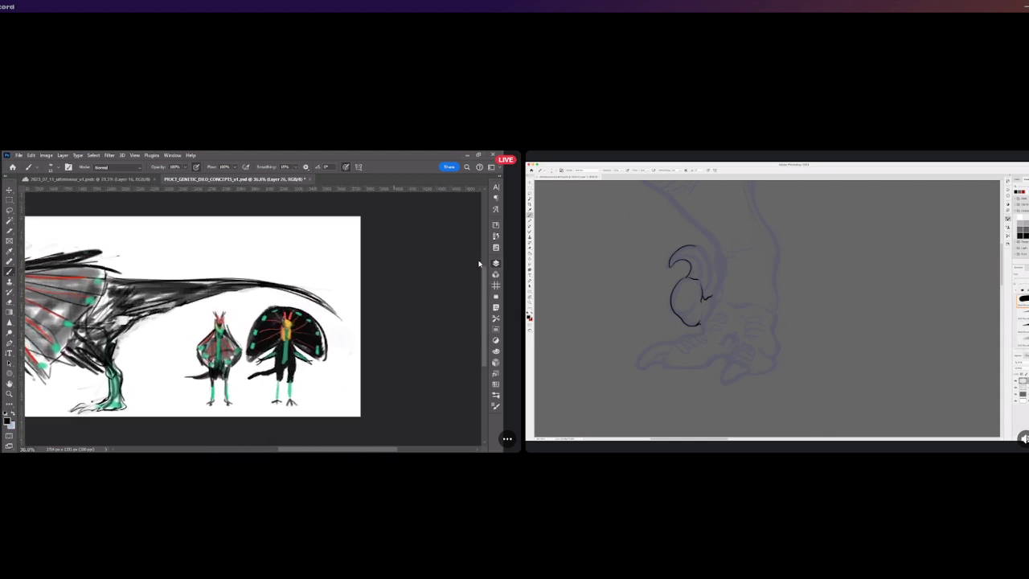
{"action": "scroll", "coordinate": [362, 326], "scroll_direction": "down", "scroll_amount": 3}
{"action": "scroll", "coordinate": [273, 354], "scroll_direction": "up", "scroll_amount": 1}
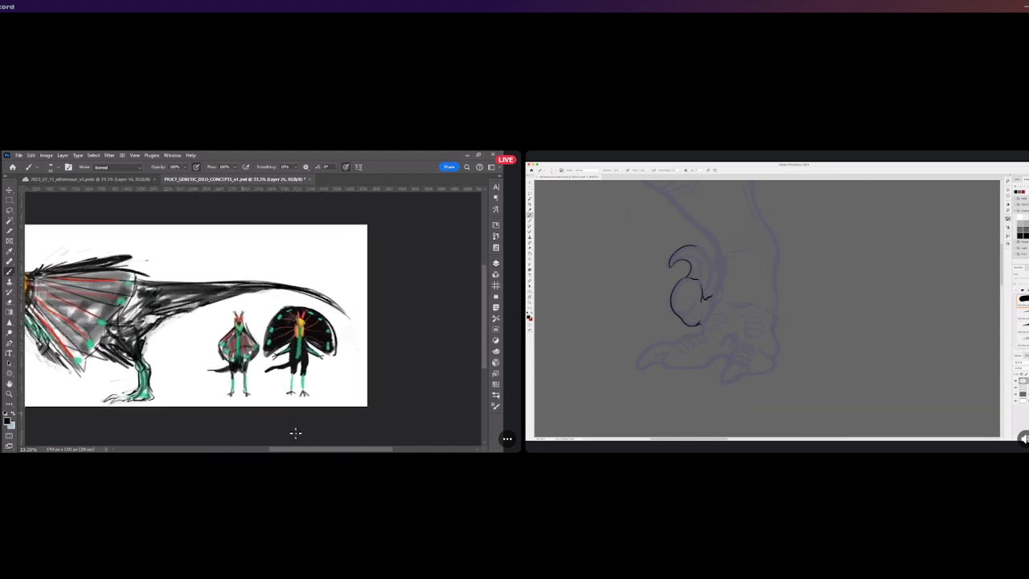
{"action": "scroll", "coordinate": [321, 451], "scroll_direction": "left", "scroll_amount": 2}
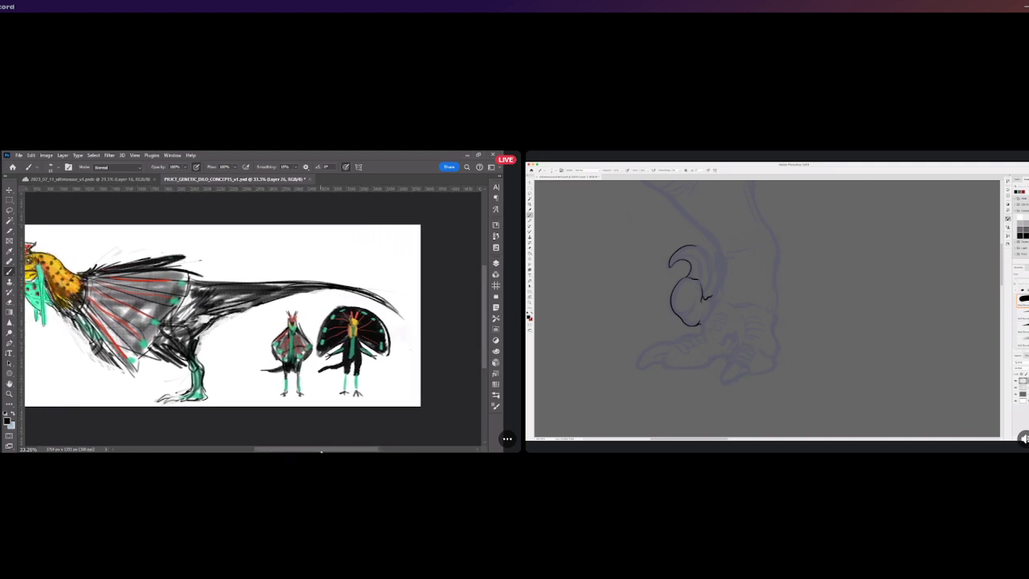
{"action": "left_click_drag", "start_coordinate": [321, 450], "coordinate": [311, 451]}
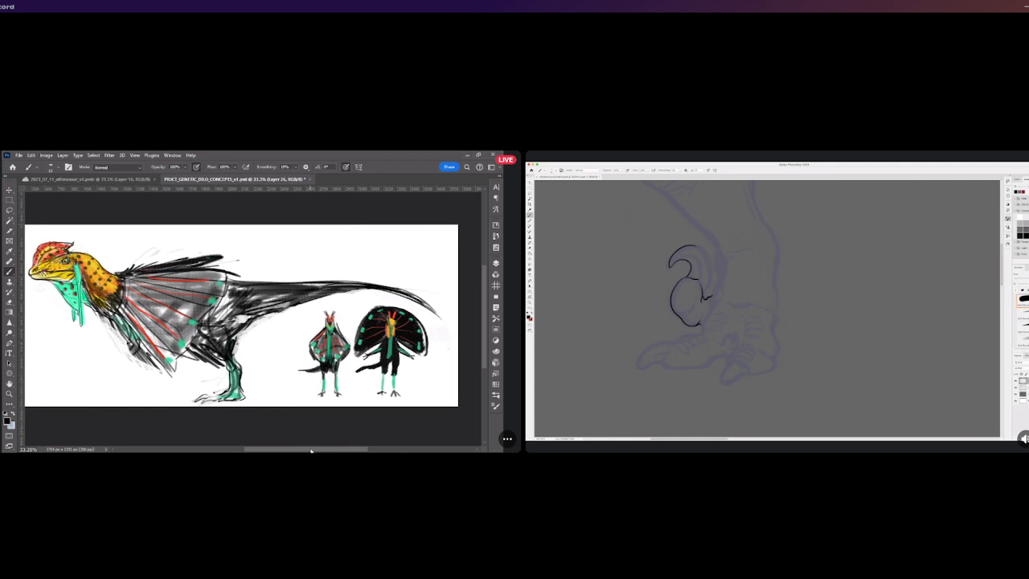
{"action": "left_click_drag", "start_coordinate": [311, 450], "coordinate": [314, 450]}
{"action": "scroll", "coordinate": [259, 410], "scroll_direction": "down", "scroll_amount": 2}
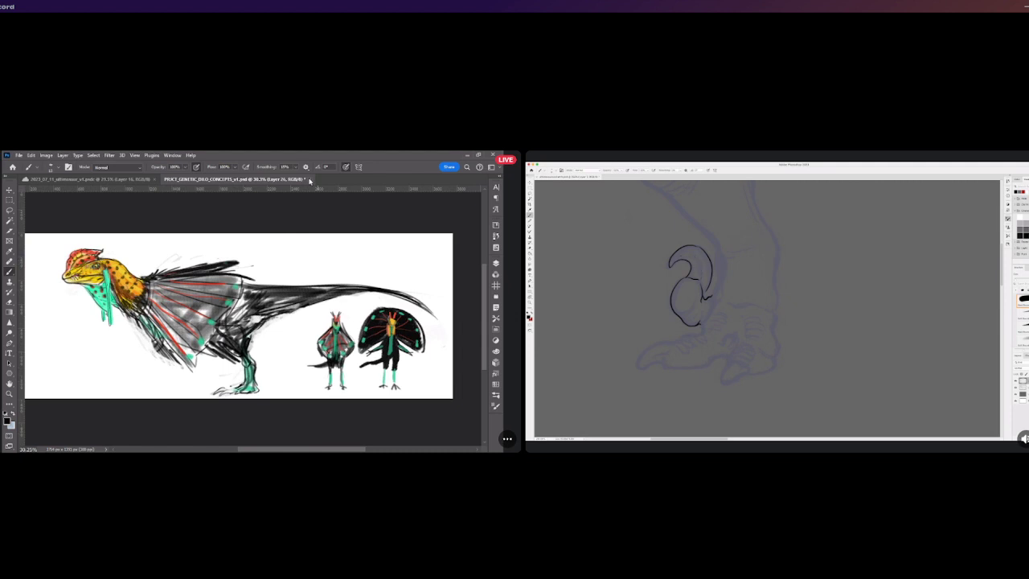
{"action": "left_click", "coordinate": [307, 179]}
Examine the two-headed dinosaur's overall pose on the artboard and compare it with the heads and torso at closer range
{"action": "scroll", "coordinate": [318, 326], "scroll_direction": "down", "scroll_amount": 3}
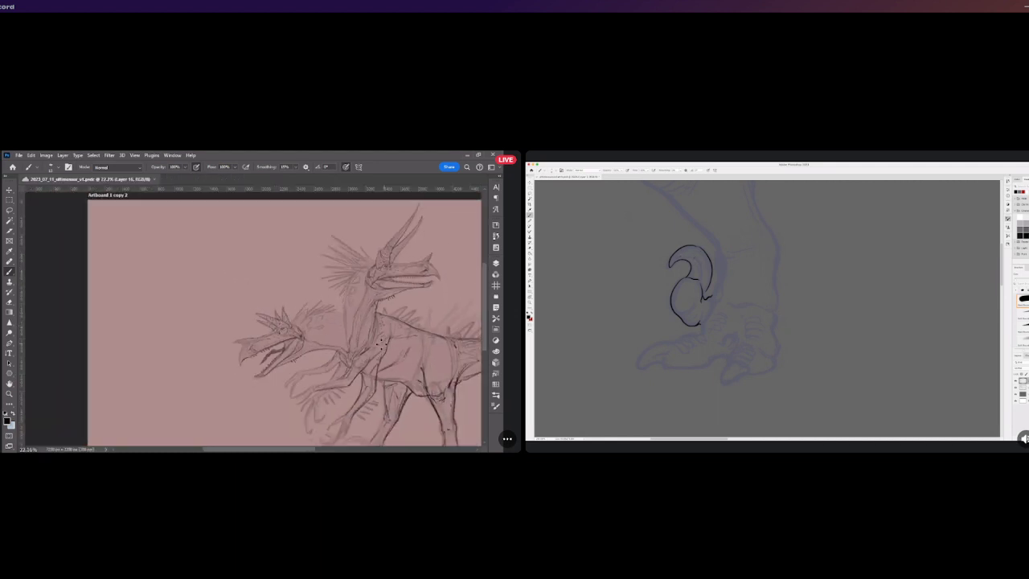
{"action": "scroll", "coordinate": [282, 402], "scroll_direction": "right", "scroll_amount": 5}
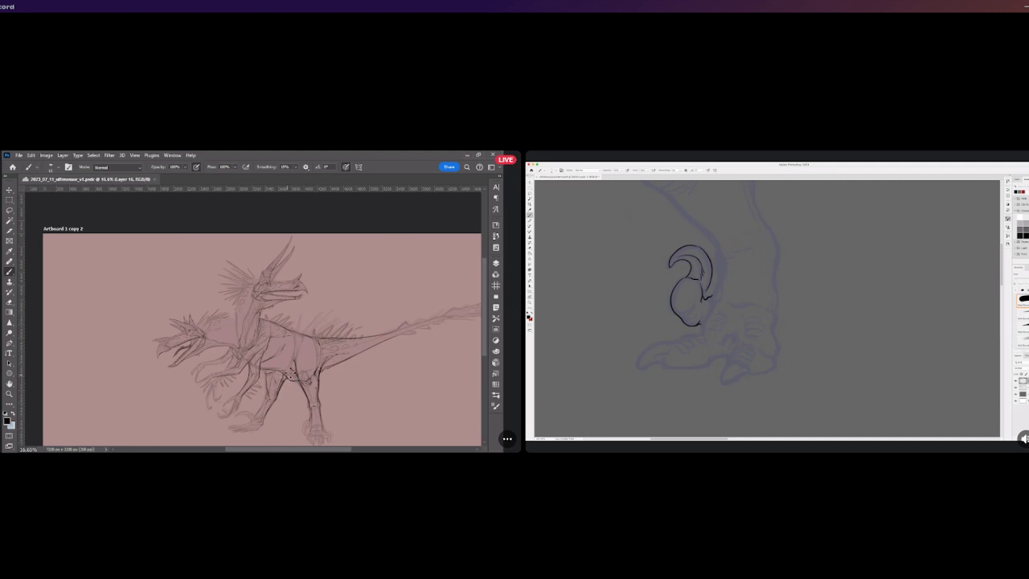
{"action": "scroll", "coordinate": [286, 370], "scroll_direction": "up", "scroll_amount": 2}
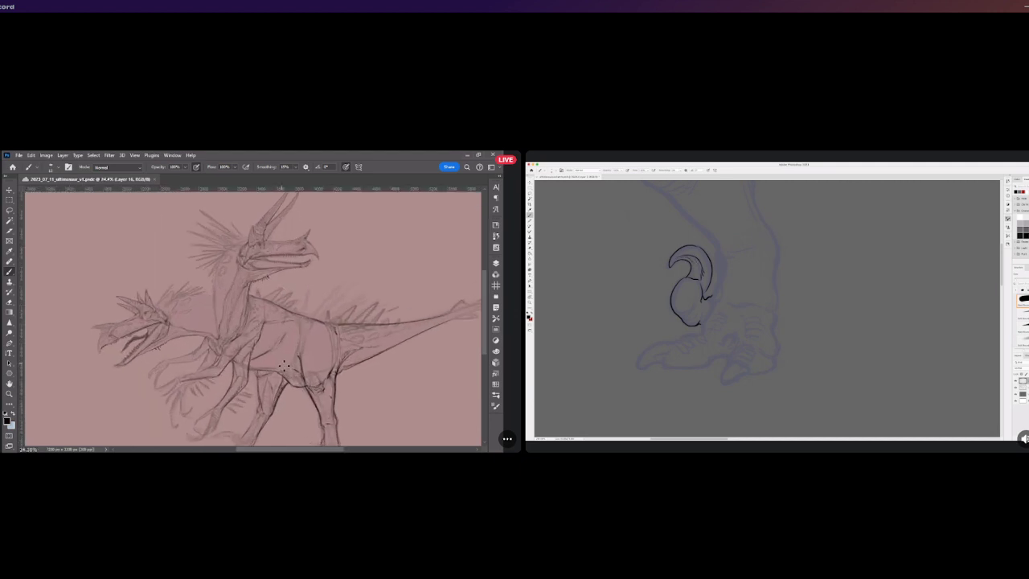
{"action": "scroll", "coordinate": [291, 371], "scroll_direction": "up", "scroll_amount": 1}
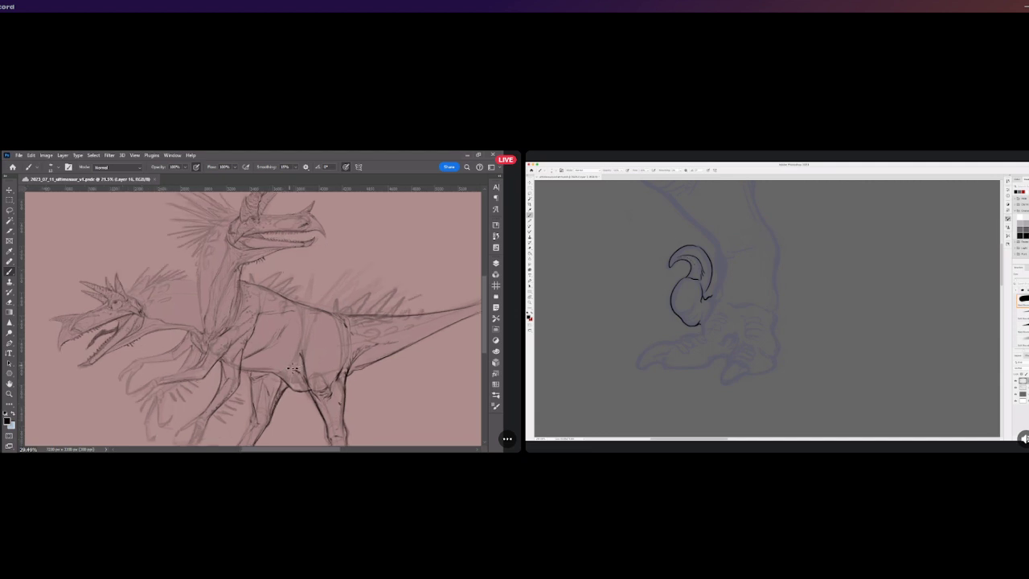
{"action": "scroll", "coordinate": [291, 368], "scroll_direction": "down", "scroll_amount": 3}
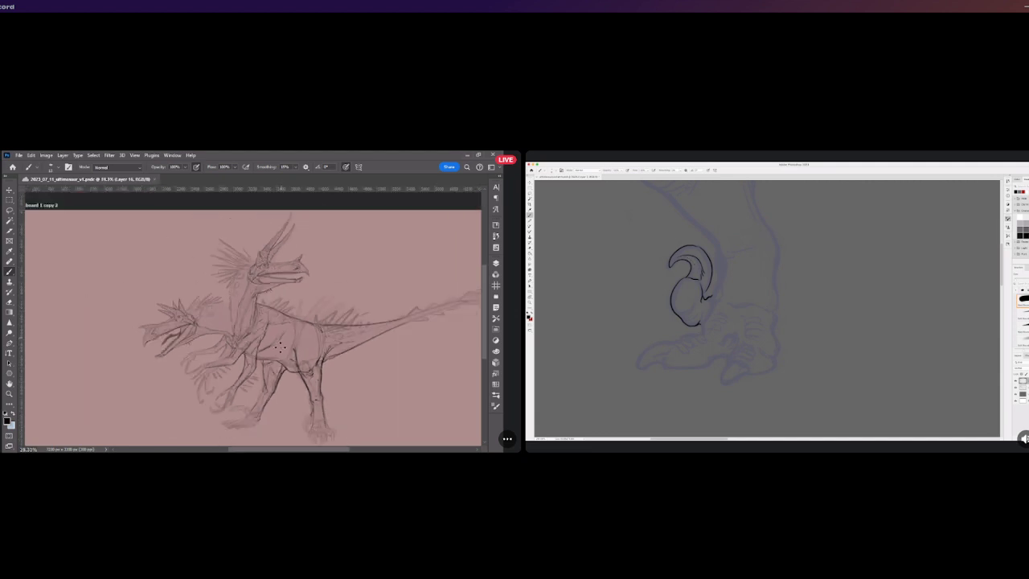
{"action": "scroll", "coordinate": [344, 426], "scroll_direction": "up", "scroll_amount": 2}
Inspect the hind legs and feet up close and check them against the torso, the tail and the whole figure
{"action": "scroll", "coordinate": [346, 427], "scroll_direction": "up", "scroll_amount": 3}
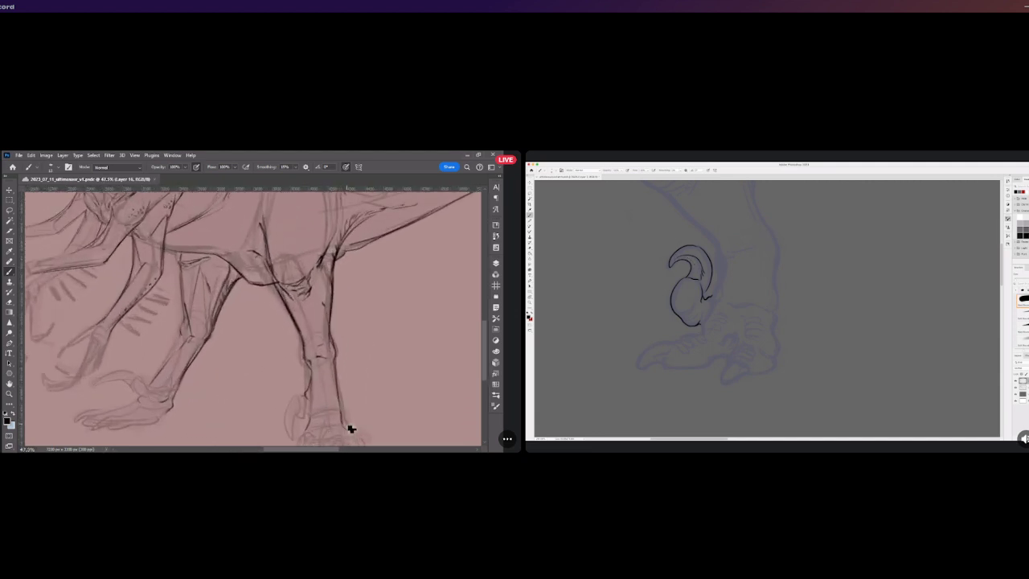
{"action": "scroll", "coordinate": [350, 422], "scroll_direction": "down", "scroll_amount": 1}
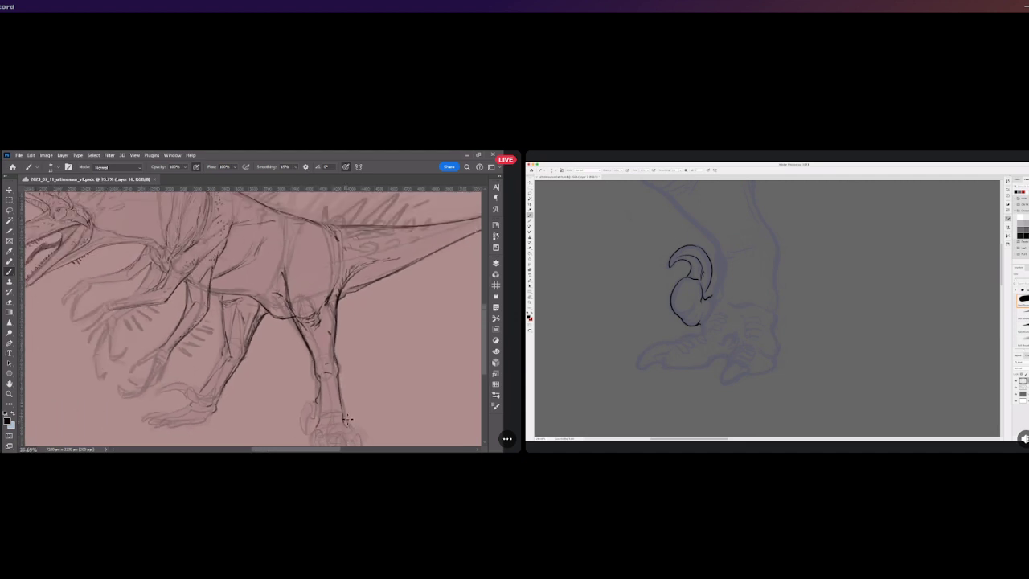
{"action": "scroll", "coordinate": [348, 419], "scroll_direction": "down", "scroll_amount": 3}
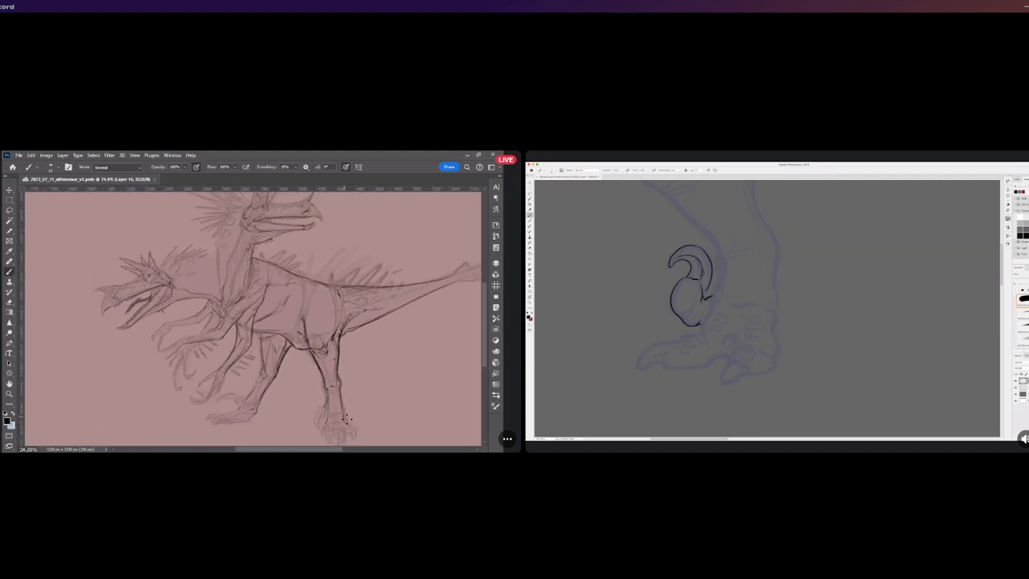
{"action": "scroll", "coordinate": [348, 420], "scroll_direction": "up", "scroll_amount": 4}
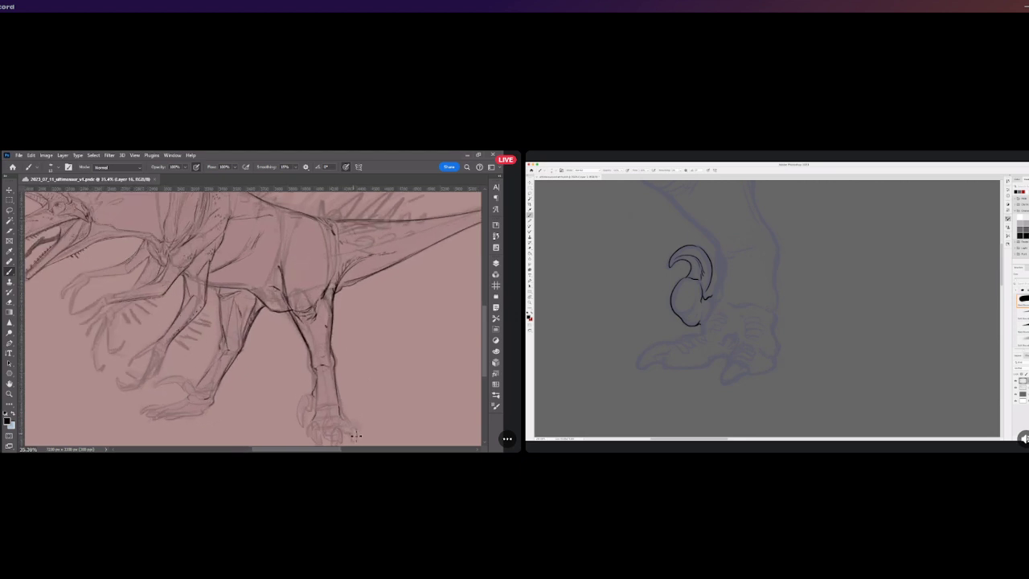
{"action": "scroll", "coordinate": [348, 431], "scroll_direction": "down", "scroll_amount": 5}
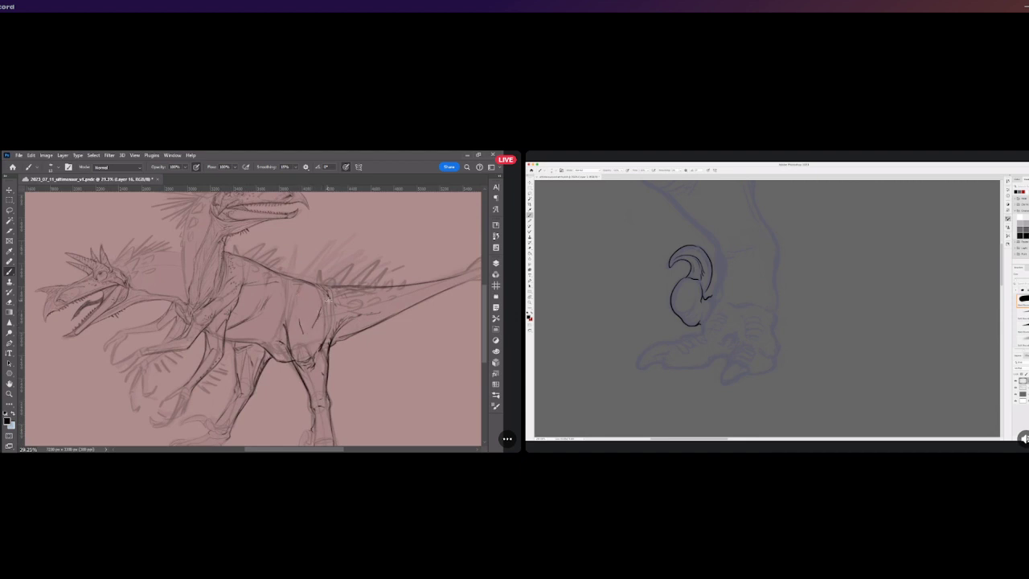
{"action": "scroll", "coordinate": [335, 296], "scroll_direction": "down", "scroll_amount": 2}
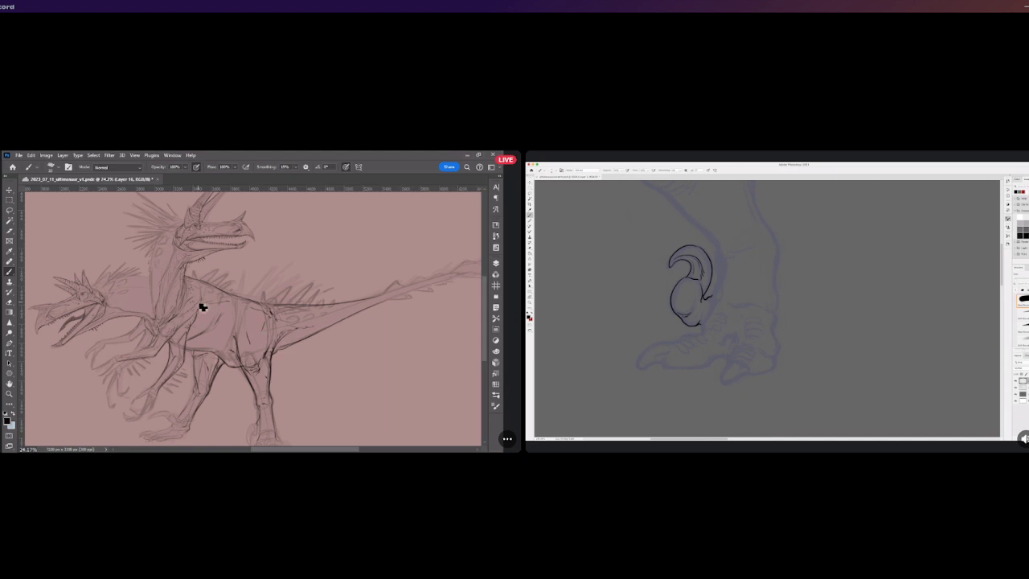
{"action": "scroll", "coordinate": [197, 309], "scroll_direction": "down", "scroll_amount": 1}
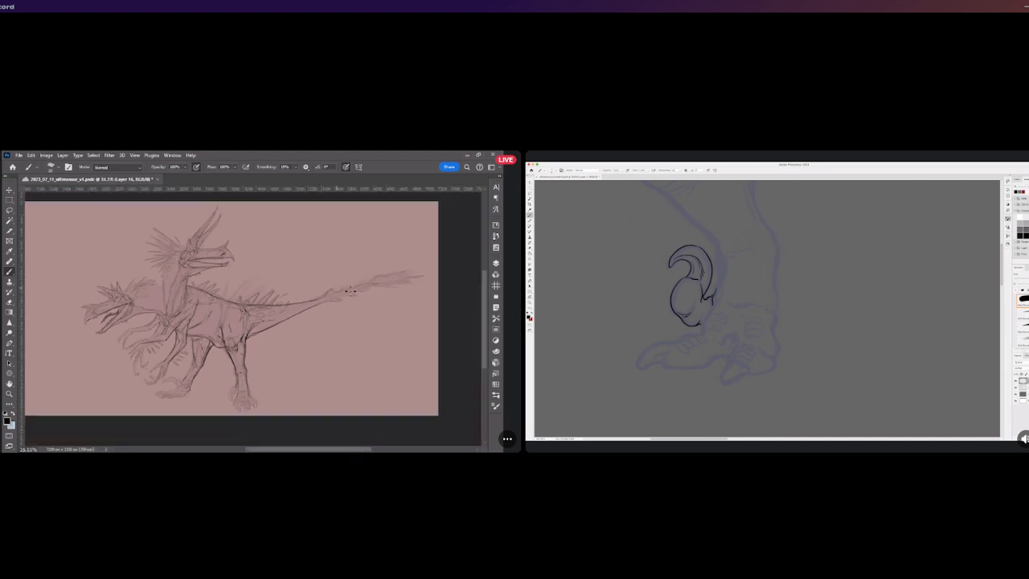
{"action": "scroll", "coordinate": [354, 291], "scroll_direction": "up", "scroll_amount": 2}
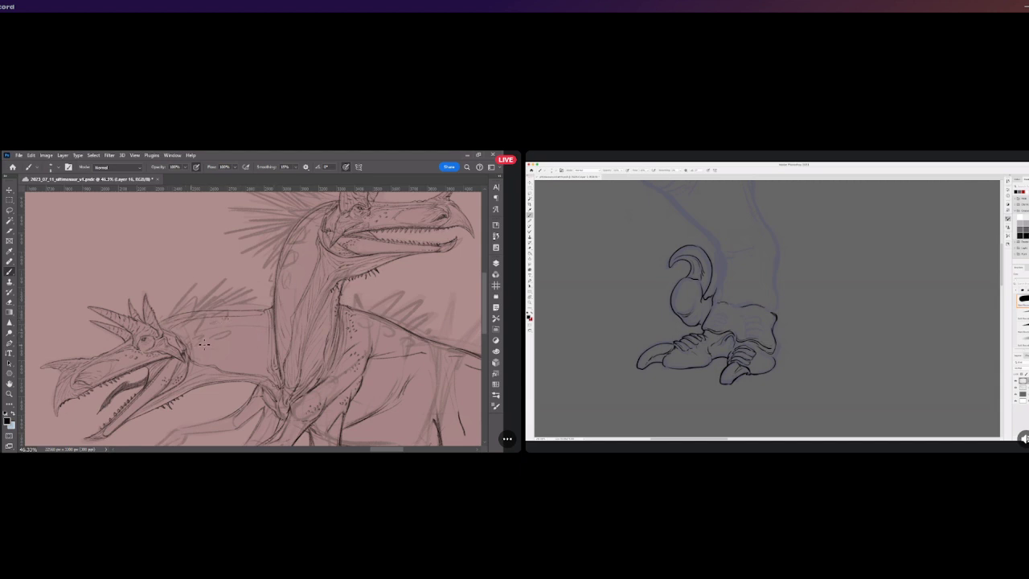
Add short detail strokes to the lower head's neck behind the jaw and to the skin at the corner of its open mouth
{"action": "left_click_drag", "start_coordinate": [212, 353], "coordinate": [224, 358]}
{"action": "scroll", "coordinate": [284, 307], "scroll_direction": "down", "scroll_amount": 1}
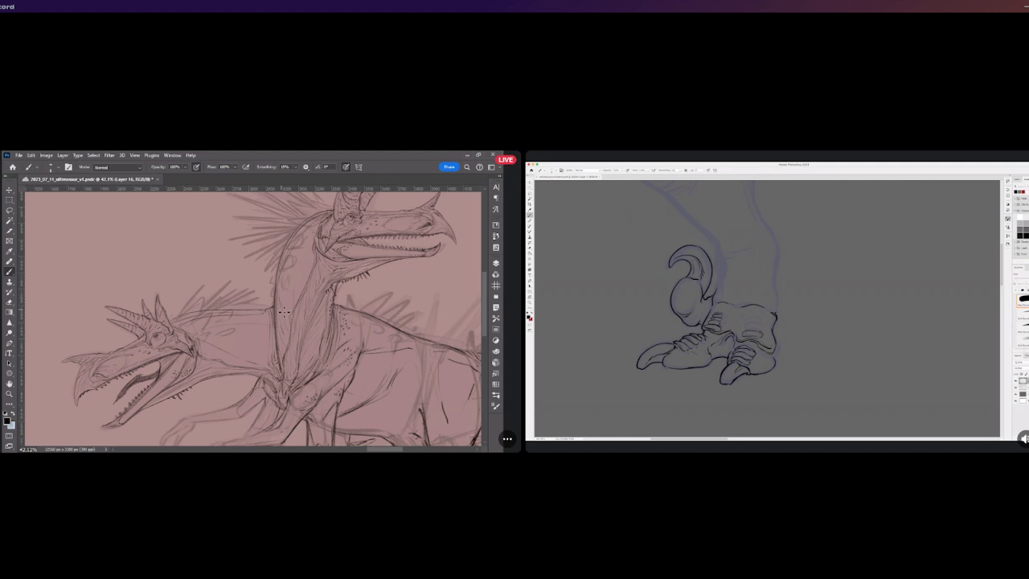
{"action": "scroll", "coordinate": [284, 311], "scroll_direction": "left", "scroll_amount": 10}
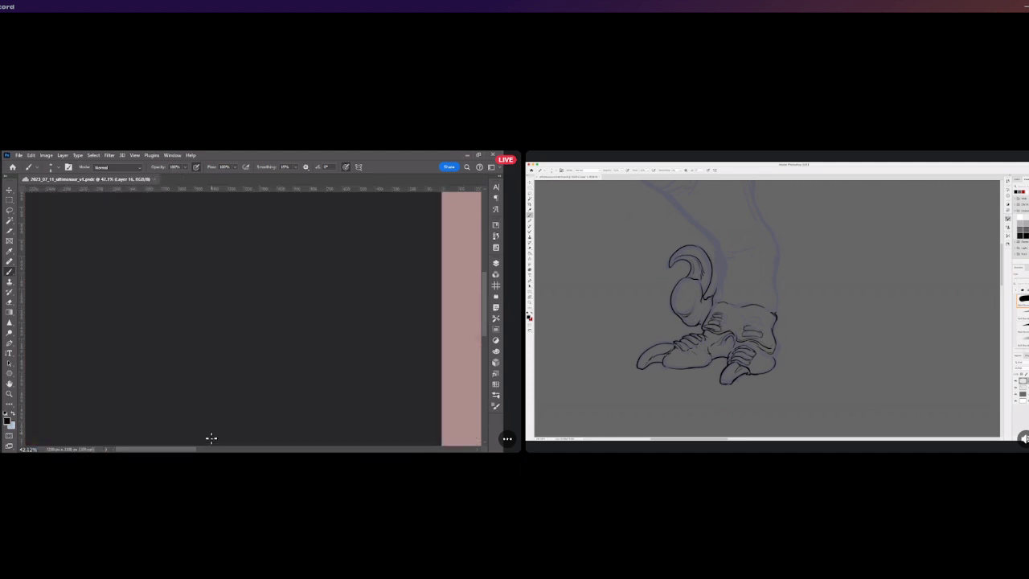
{"action": "scroll", "coordinate": [205, 392], "scroll_direction": "right", "scroll_amount": 10}
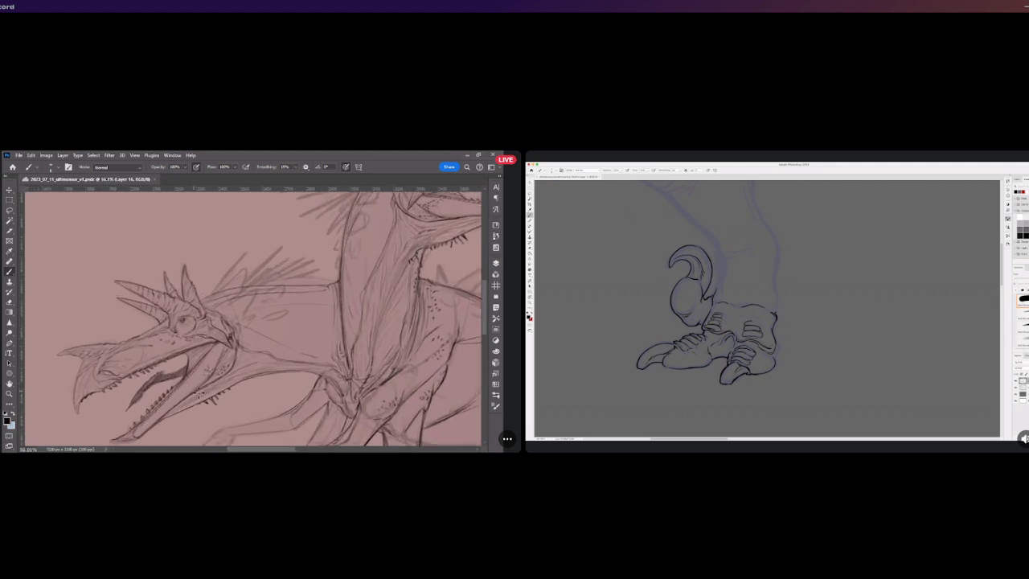
{"action": "scroll", "coordinate": [205, 393], "scroll_direction": "down", "scroll_amount": 2}
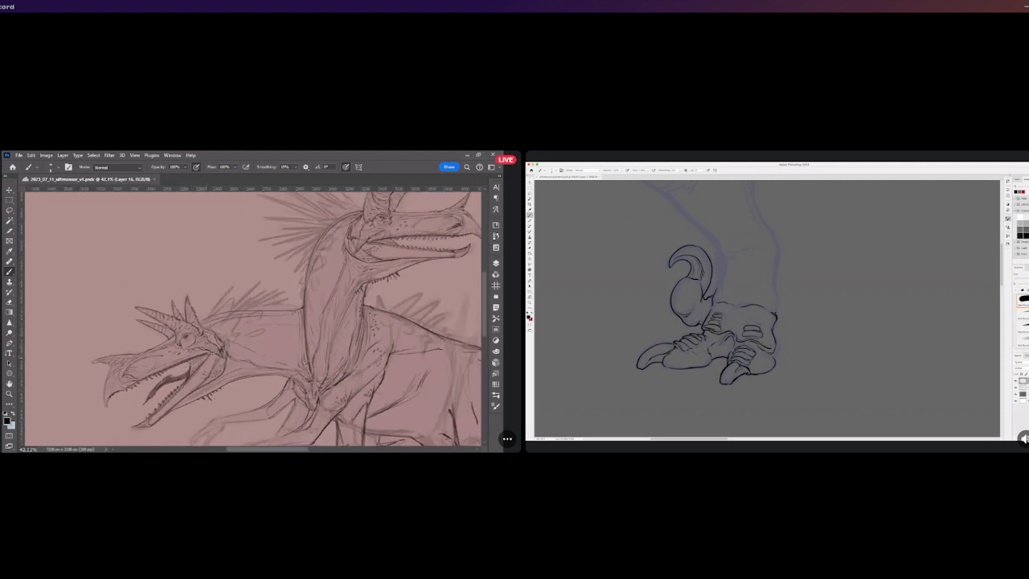
{"action": "left_click_drag", "start_coordinate": [207, 360], "coordinate": [217, 358]}
{"action": "scroll", "coordinate": [216, 351], "scroll_direction": "down", "scroll_amount": 1}
{"action": "scroll", "coordinate": [214, 376], "scroll_direction": "down", "scroll_amount": 1}
{"action": "scroll", "coordinate": [194, 369], "scroll_direction": "up", "scroll_amount": 1}
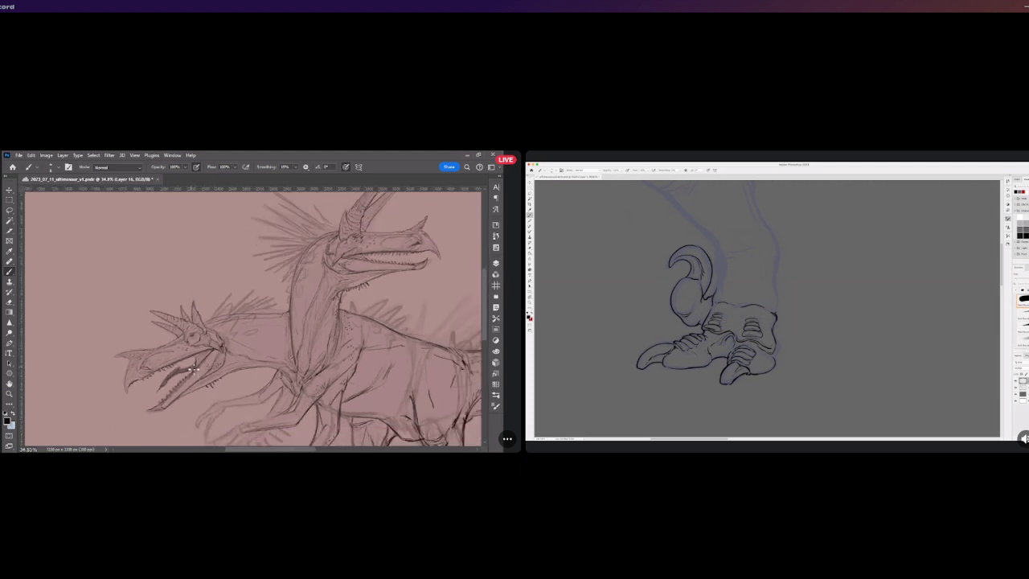
Refine the line art behind the lower head's eye, beneath the base of its horns
{"action": "scroll", "coordinate": [193, 370], "scroll_direction": "up", "scroll_amount": 1}
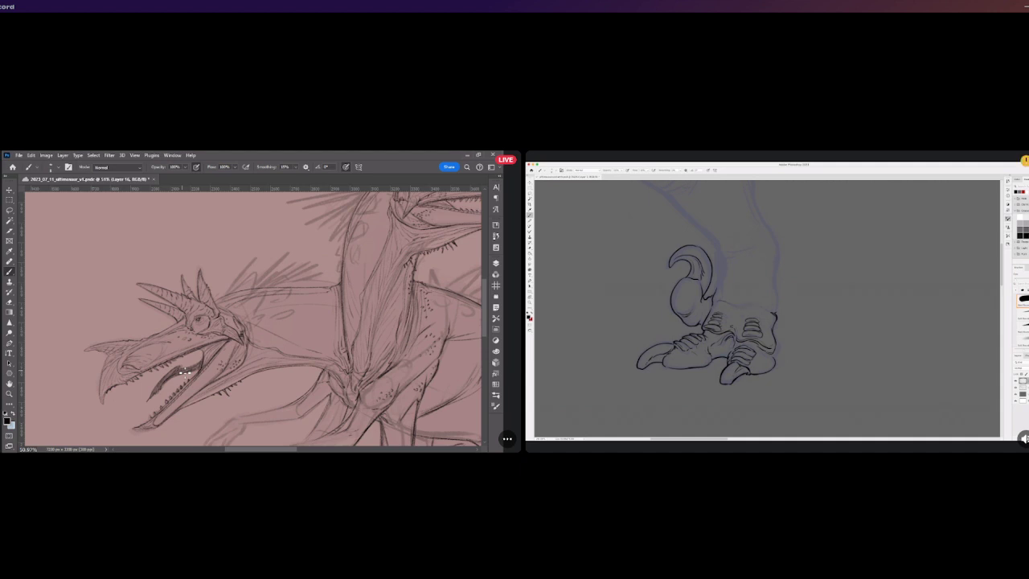
{"action": "scroll", "coordinate": [185, 372], "scroll_direction": "up", "scroll_amount": 5}
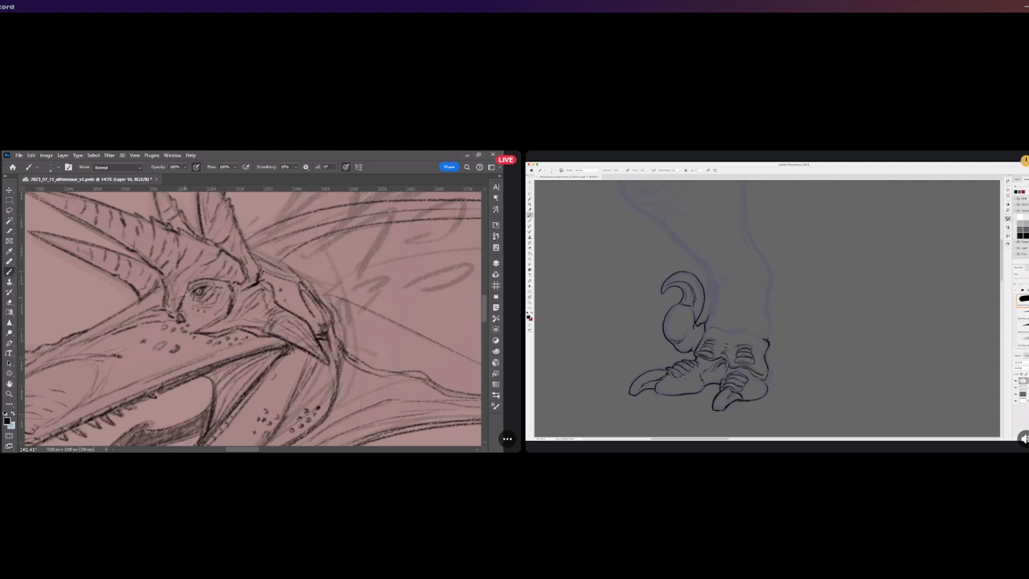
{"action": "mouse_move", "coordinate": [232, 283]}
{"action": "left_mouse_down"}
{"action": "mouse_move", "coordinate": [174, 280]}
{"action": "mouse_move", "coordinate": [282, 271]}
{"action": "left_mouse_up"}
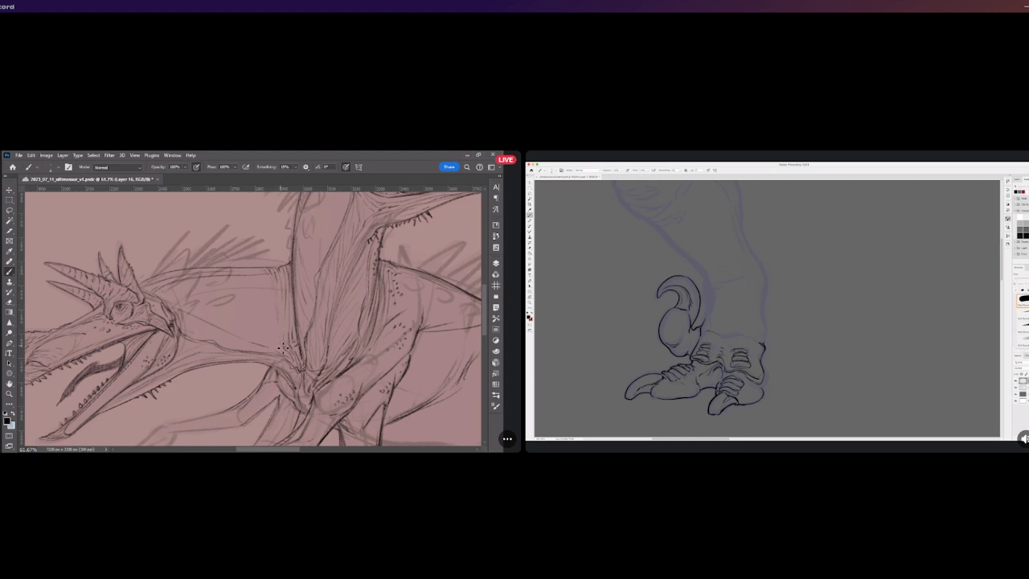
Draw detail lines along the lower head's upper beak, beneath the small nasal horn
{"action": "scroll", "coordinate": [283, 347], "scroll_direction": "down", "scroll_amount": 5}
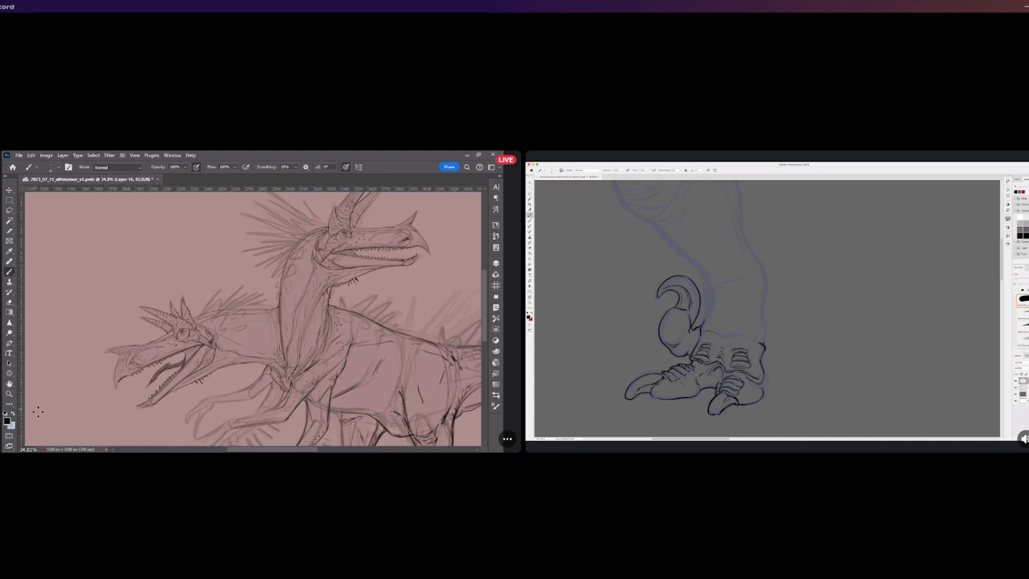
{"action": "left_click_drag", "start_coordinate": [38, 412], "coordinate": [95, 401]}
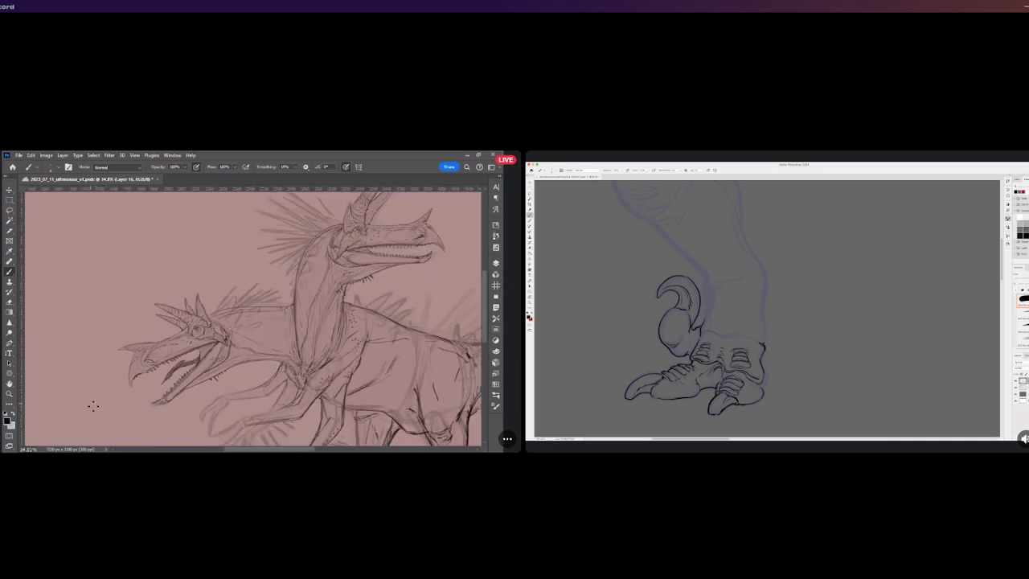
{"action": "scroll", "coordinate": [100, 401], "scroll_direction": "up", "scroll_amount": 2}
{"action": "scroll", "coordinate": [205, 372], "scroll_direction": "up", "scroll_amount": 1}
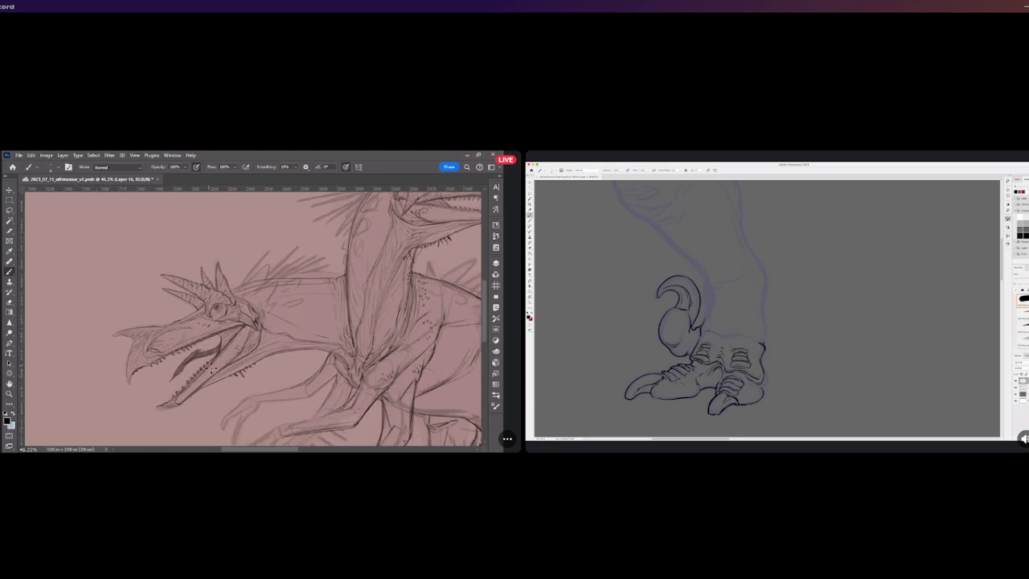
{"action": "scroll", "coordinate": [113, 364], "scroll_direction": "up", "scroll_amount": 3}
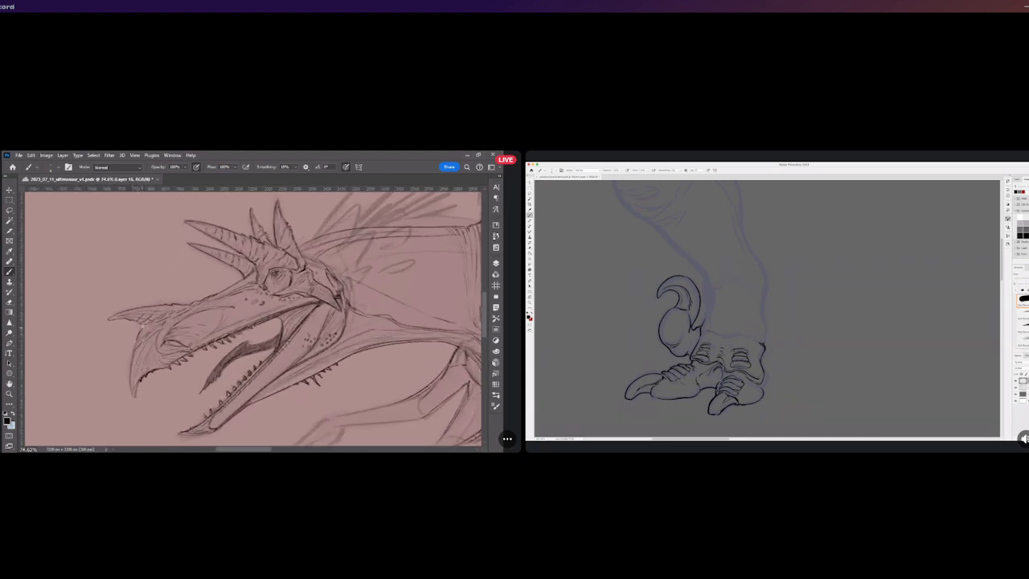
{"action": "mouse_move", "coordinate": [138, 340]}
{"action": "left_mouse_down"}
{"action": "mouse_move", "coordinate": [134, 399]}
{"action": "mouse_move", "coordinate": [138, 382]}
{"action": "mouse_move", "coordinate": [178, 361]}
{"action": "left_mouse_up"}
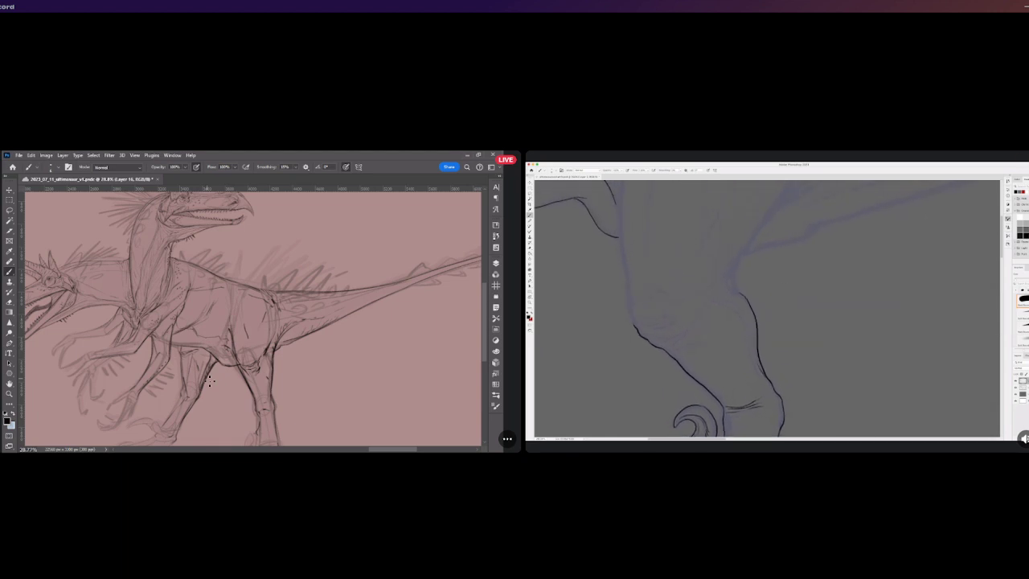
Examine the dinosaur sketch's body, hind legs and tail, both close up and with the whole figure in view
{"action": "scroll", "coordinate": [209, 381], "scroll_direction": "down", "scroll_amount": 3}
{"action": "scroll", "coordinate": [254, 386], "scroll_direction": "up", "scroll_amount": 5}
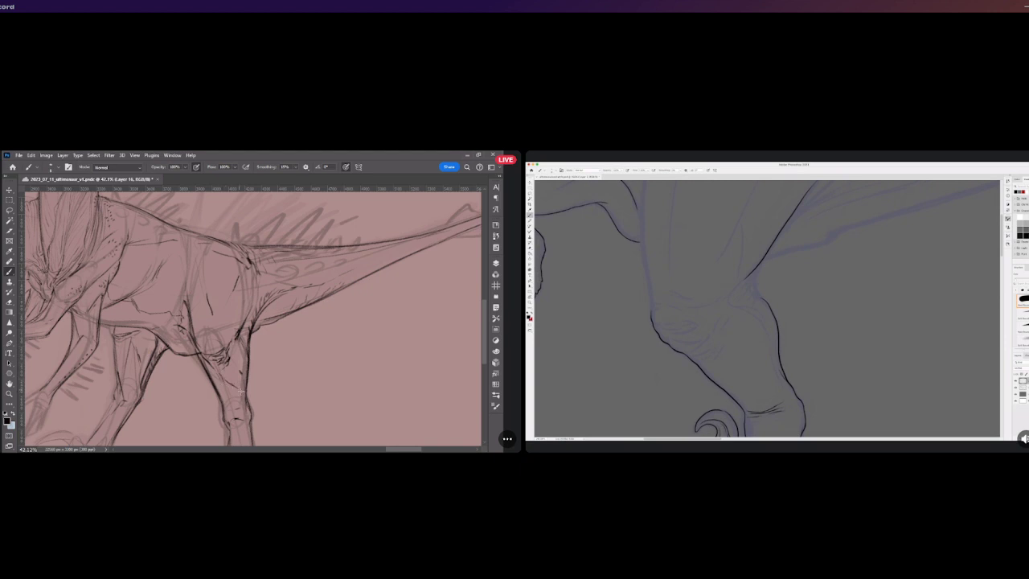
{"action": "scroll", "coordinate": [224, 393], "scroll_direction": "down", "scroll_amount": 5}
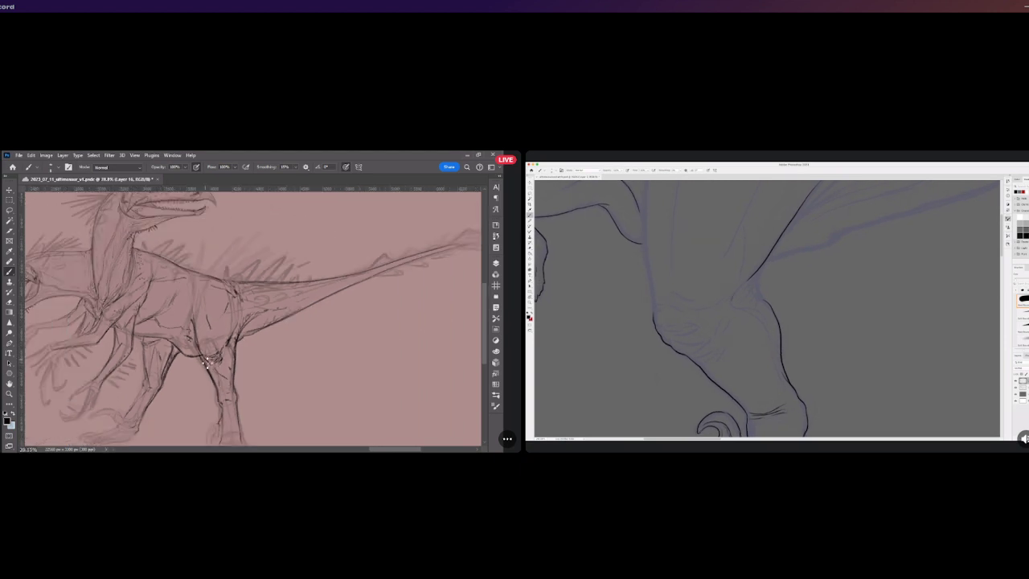
{"action": "scroll", "coordinate": [199, 348], "scroll_direction": "up", "scroll_amount": 4}
{"action": "scroll", "coordinate": [199, 348], "scroll_direction": "down", "scroll_amount": 2}
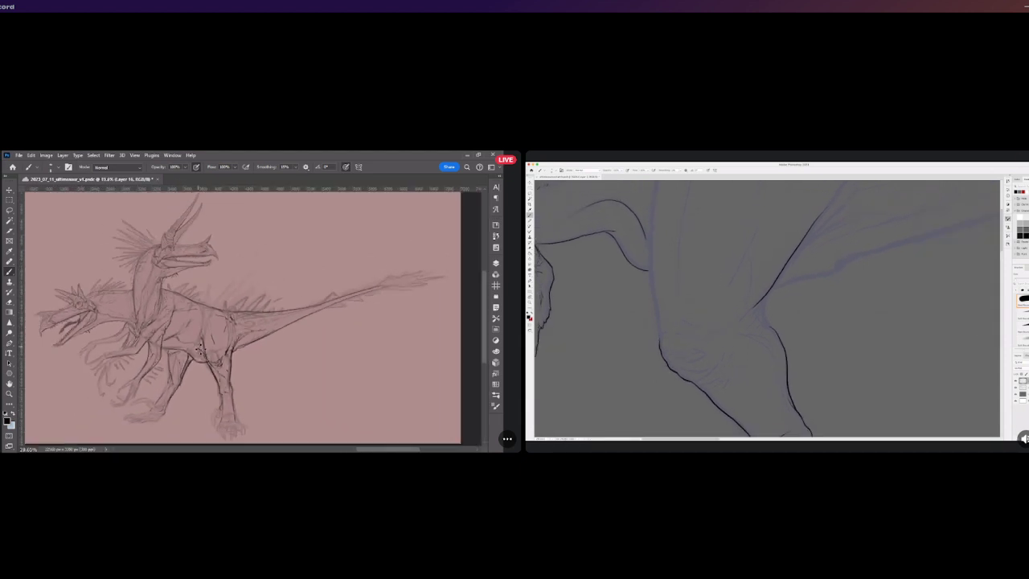
{"action": "scroll", "coordinate": [200, 348], "scroll_direction": "down", "scroll_amount": 3}
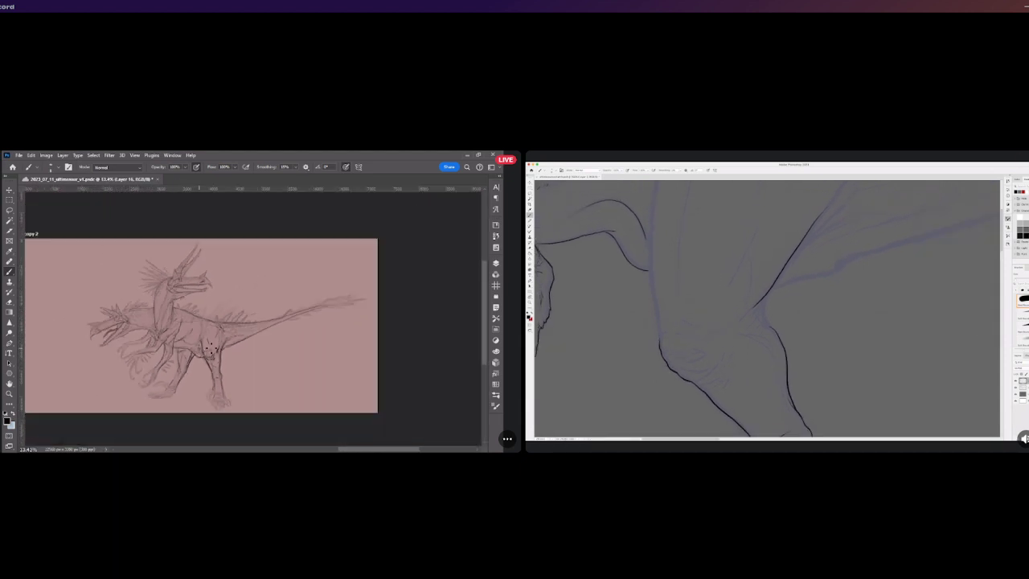
{"action": "scroll", "coordinate": [262, 306], "scroll_direction": "up", "scroll_amount": 5}
{"action": "scroll", "coordinate": [219, 306], "scroll_direction": "down", "scroll_amount": 3}
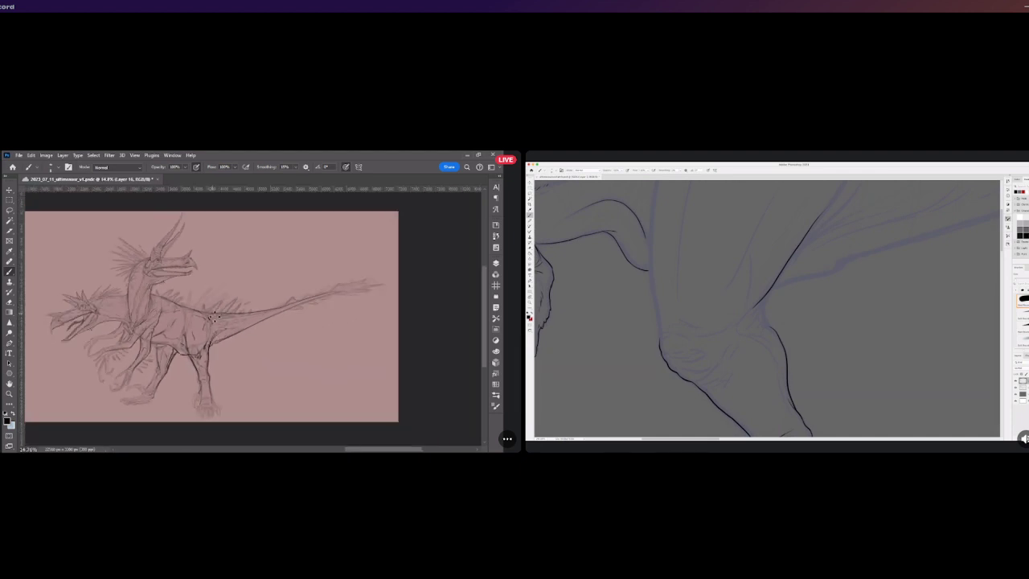
{"action": "scroll", "coordinate": [91, 308], "scroll_direction": "up", "scroll_amount": 4}
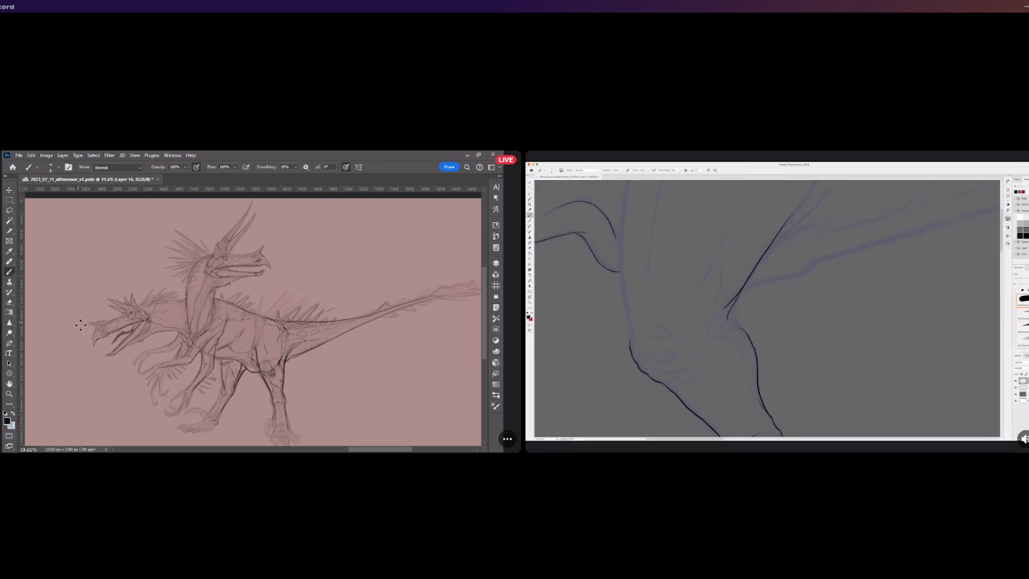
{"action": "scroll", "coordinate": [80, 324], "scroll_direction": "down", "scroll_amount": 3}
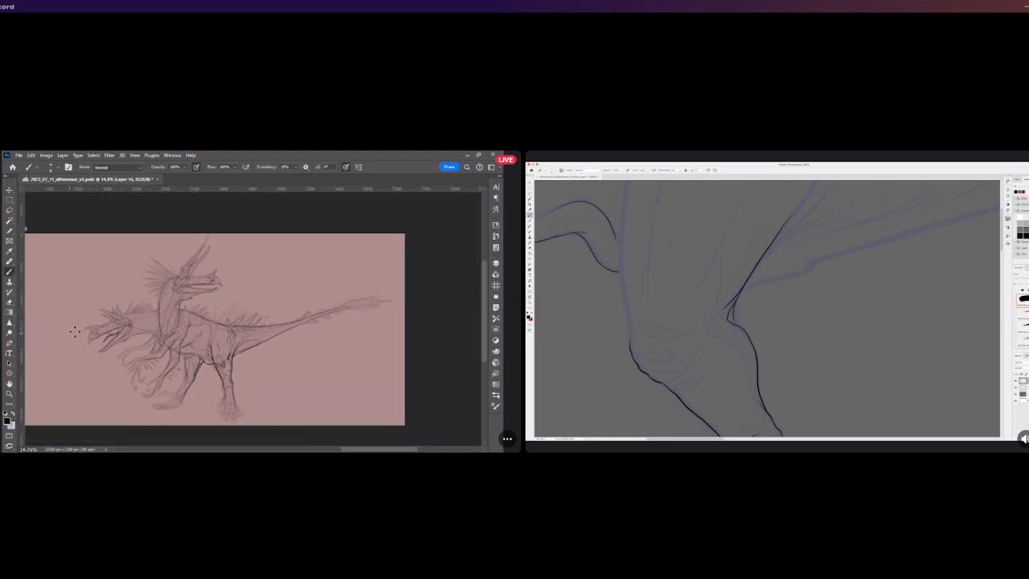
{"action": "scroll", "coordinate": [148, 339], "scroll_direction": "up", "scroll_amount": 4}
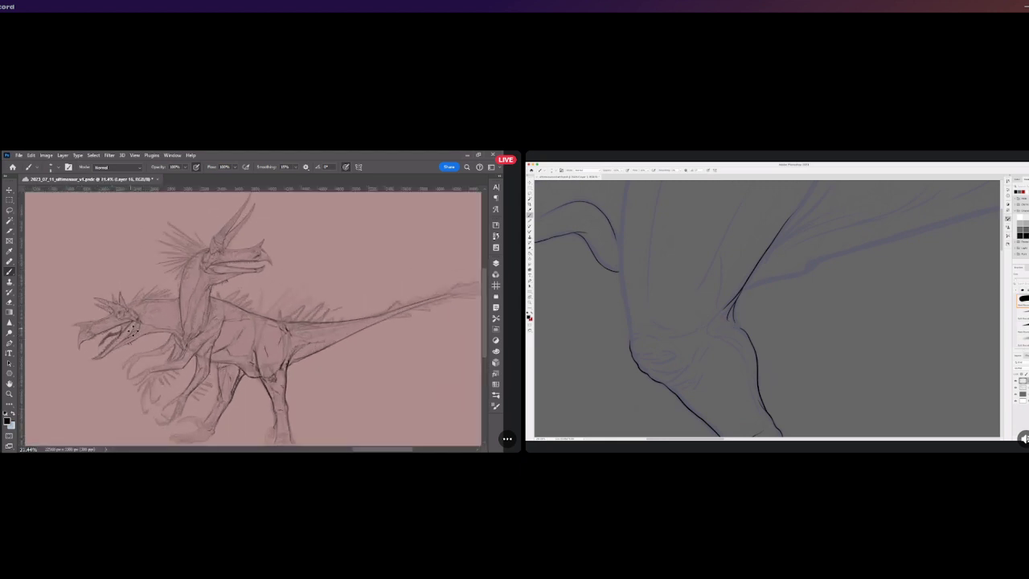
Inspect the full artboard and the tail of the dinosaur from its base to the tip
{"action": "scroll", "coordinate": [133, 329], "scroll_direction": "left", "scroll_amount": 5}
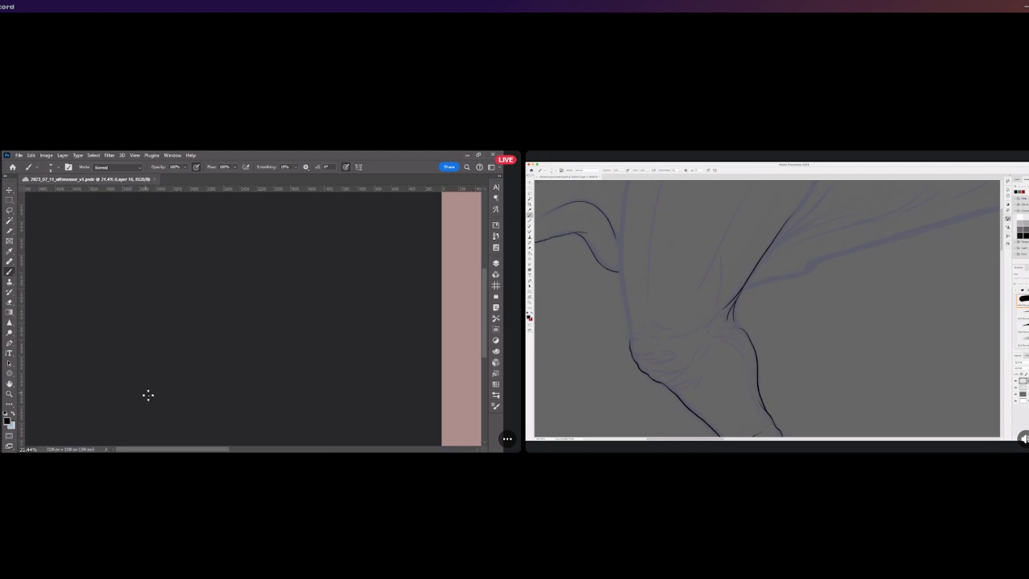
{"action": "left_click_drag", "start_coordinate": [152, 449], "coordinate": [283, 452]}
{"action": "scroll", "coordinate": [265, 446], "scroll_direction": "down", "scroll_amount": 2}
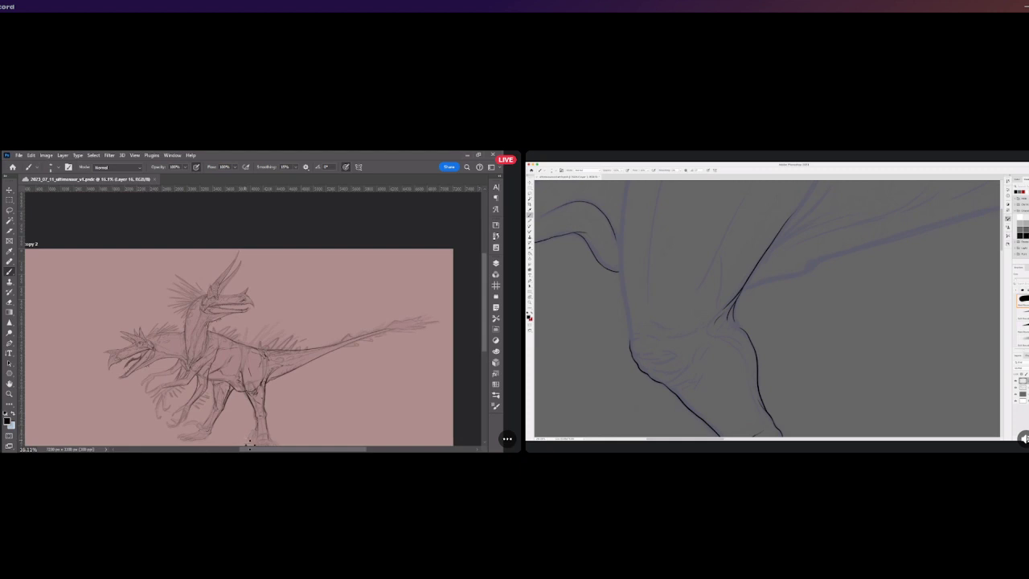
{"action": "scroll", "coordinate": [239, 439], "scroll_direction": "down", "scroll_amount": 1}
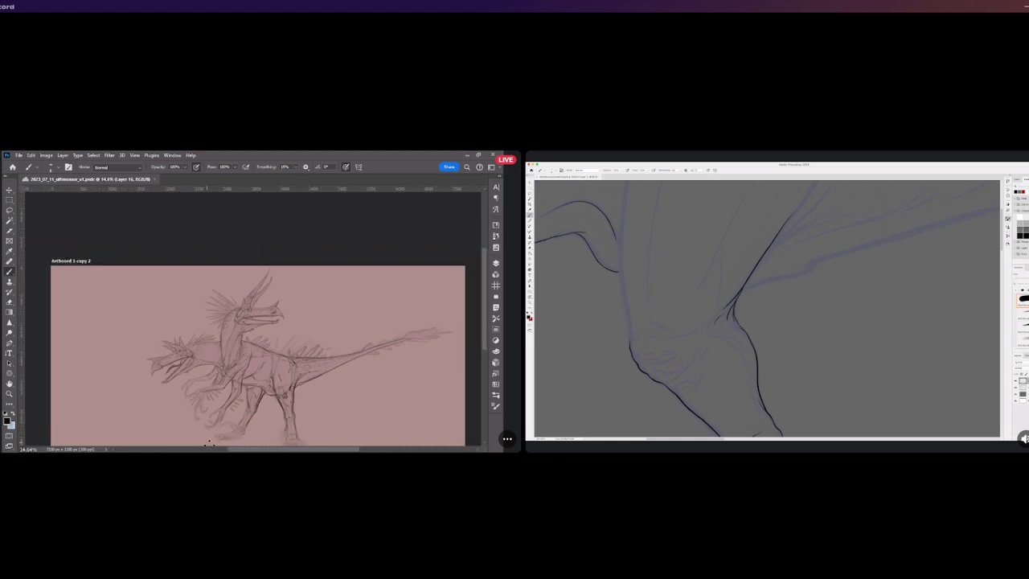
{"action": "scroll", "coordinate": [386, 378], "scroll_direction": "up", "scroll_amount": 3}
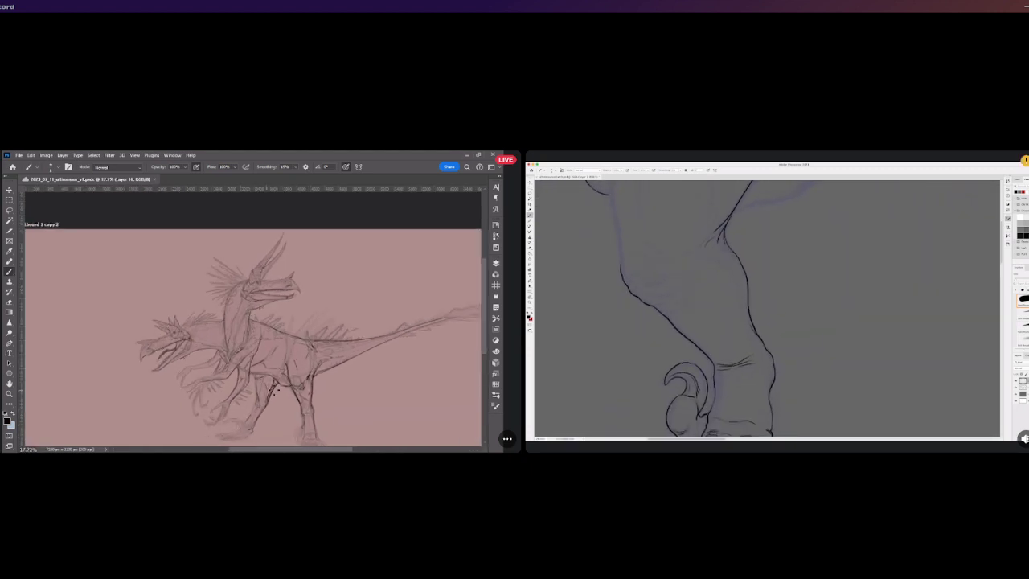
{"action": "scroll", "coordinate": [402, 369], "scroll_direction": "up", "scroll_amount": 4}
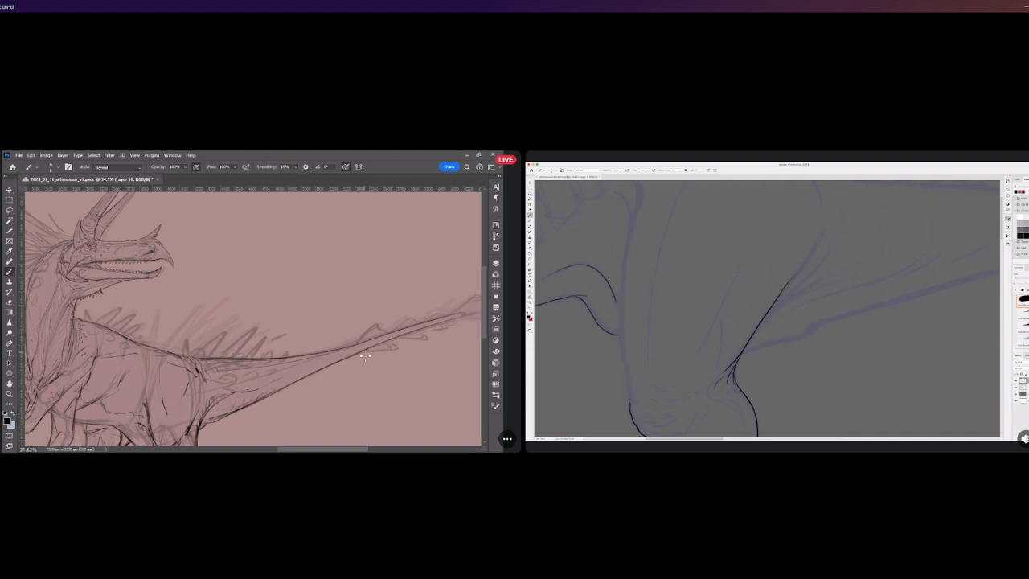
{"action": "scroll", "coordinate": [247, 338], "scroll_direction": "down", "scroll_amount": 5}
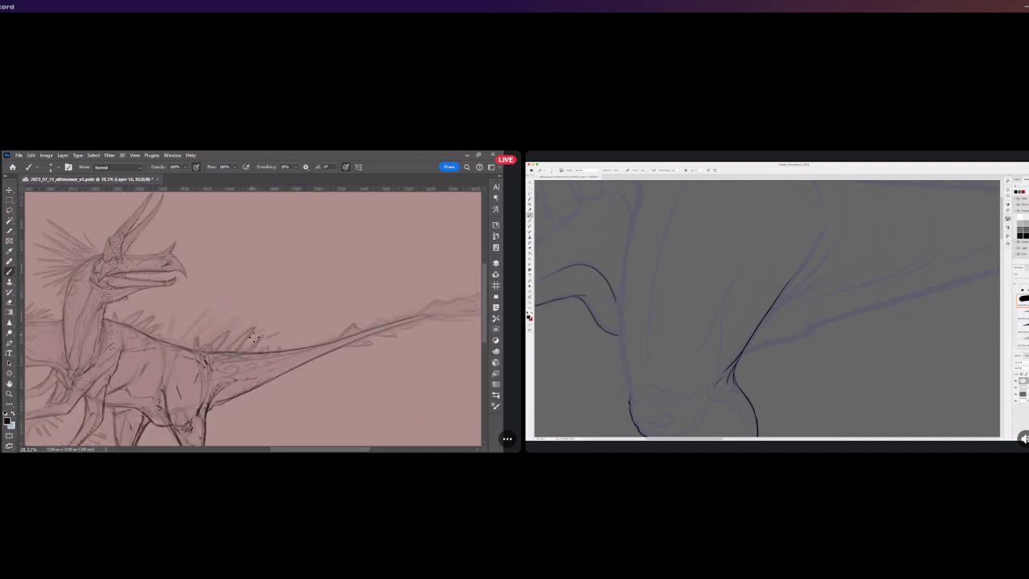
{"action": "scroll", "coordinate": [434, 352], "scroll_direction": "up", "scroll_amount": 5}
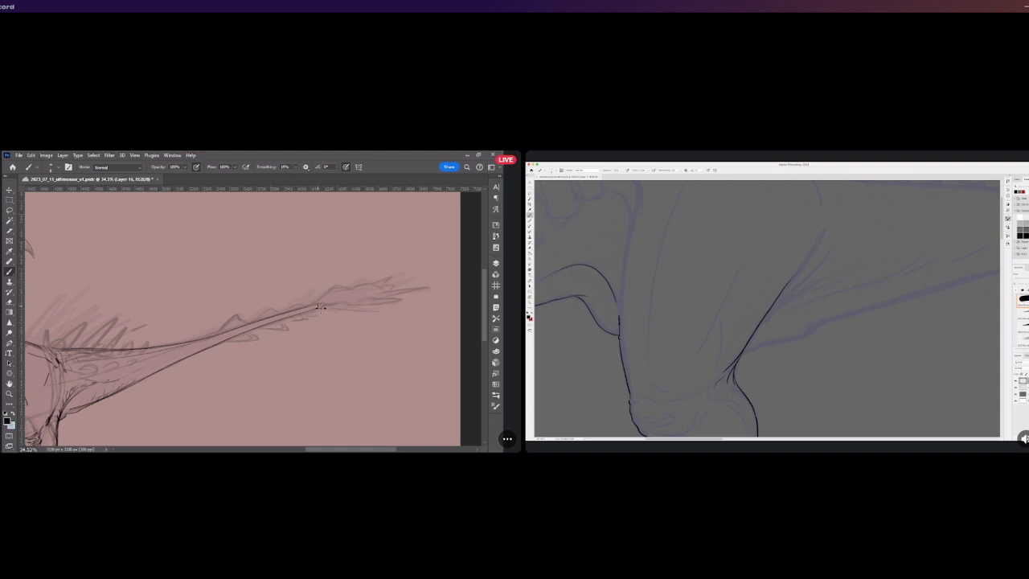
Enlarge the brush and add a short detail stroke near the knee of the dinosaur's far hind leg
{"action": "key", "text": "bracketright"}
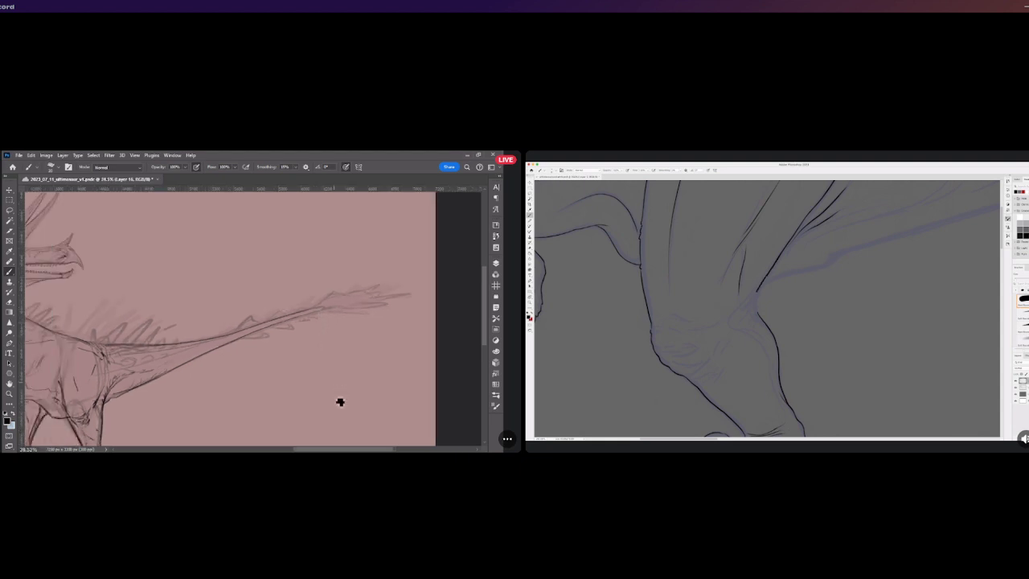
{"action": "scroll", "coordinate": [338, 402], "scroll_direction": "down", "scroll_amount": 3}
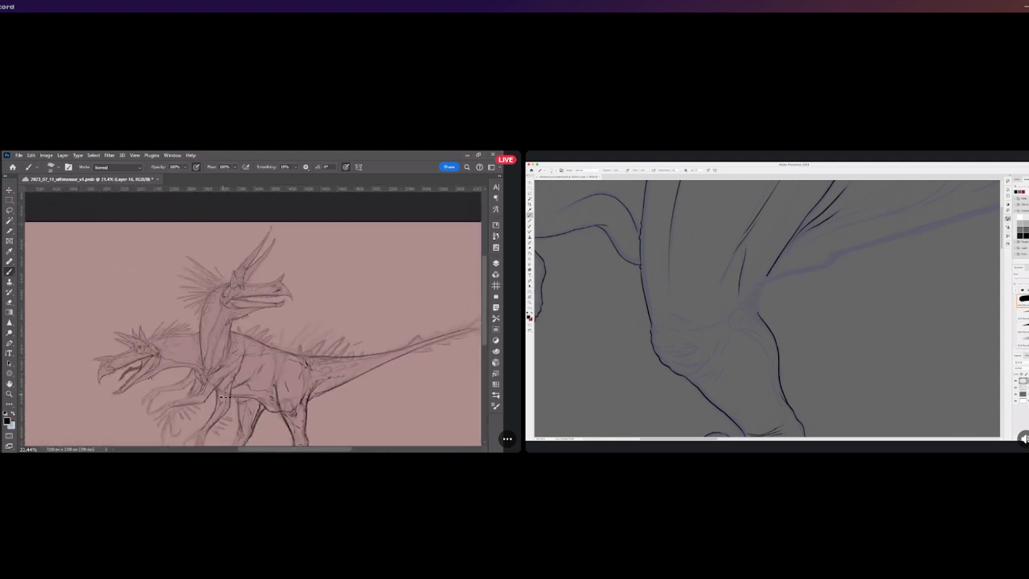
{"action": "scroll", "coordinate": [201, 394], "scroll_direction": "up", "scroll_amount": 1}
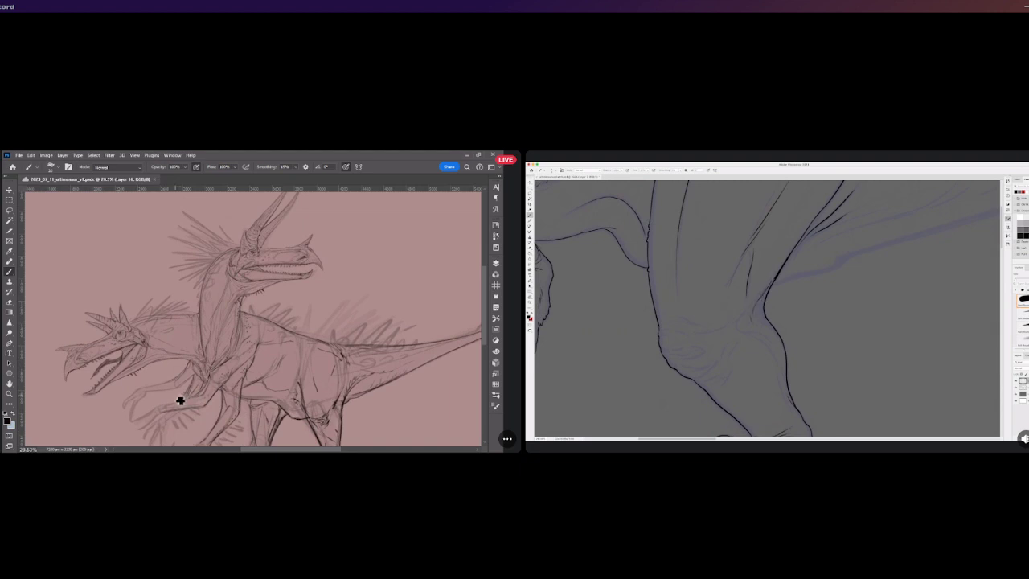
{"action": "scroll", "coordinate": [178, 403], "scroll_direction": "down", "scroll_amount": 4}
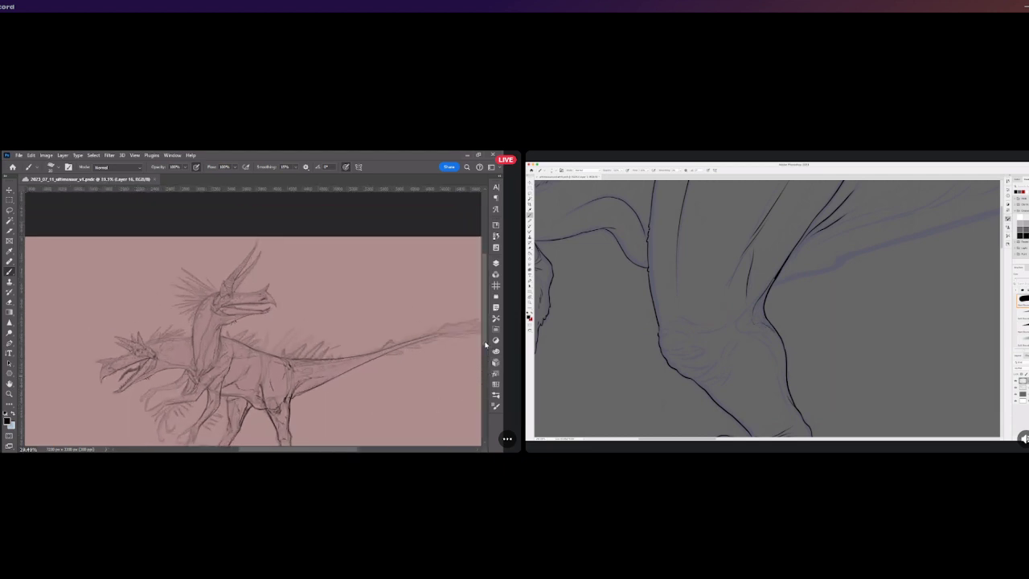
{"action": "left_click_drag", "start_coordinate": [485, 346], "coordinate": [485, 353]}
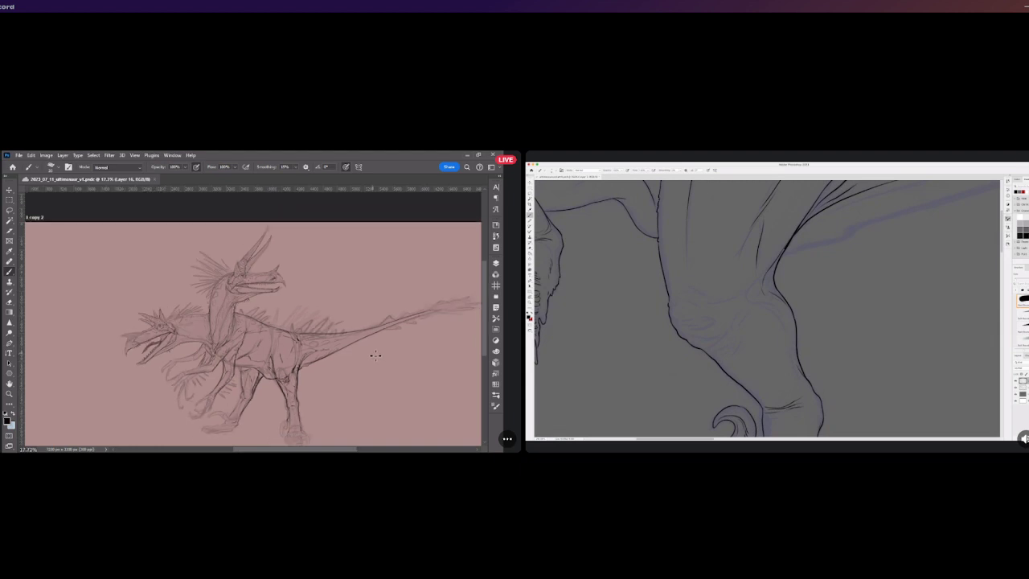
{"action": "scroll", "coordinate": [263, 395], "scroll_direction": "up", "scroll_amount": 5}
{"action": "scroll", "coordinate": [261, 412], "scroll_direction": "up", "scroll_amount": 2}
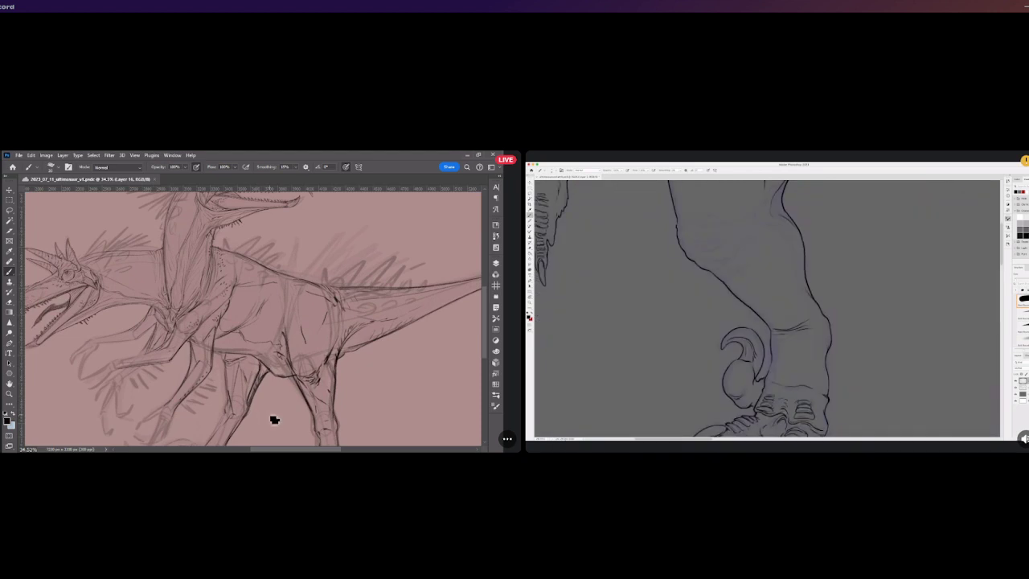
{"action": "scroll", "coordinate": [275, 419], "scroll_direction": "down", "scroll_amount": 2}
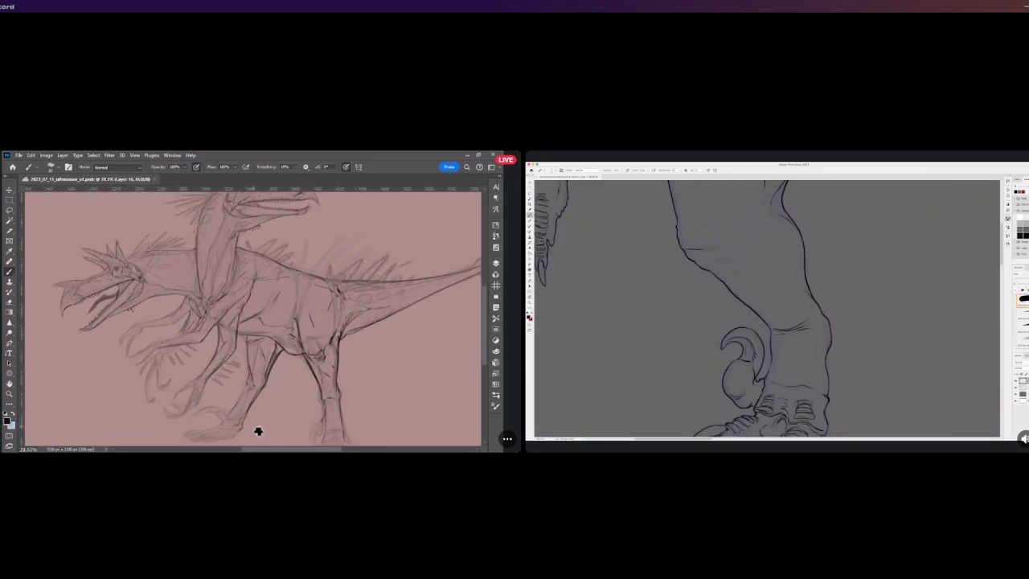
{"action": "left_click_drag", "start_coordinate": [251, 388], "coordinate": [253, 391]}
{"action": "scroll", "coordinate": [260, 310], "scroll_direction": "down", "scroll_amount": 2}
{"action": "scroll", "coordinate": [277, 357], "scroll_direction": "up", "scroll_amount": 3}
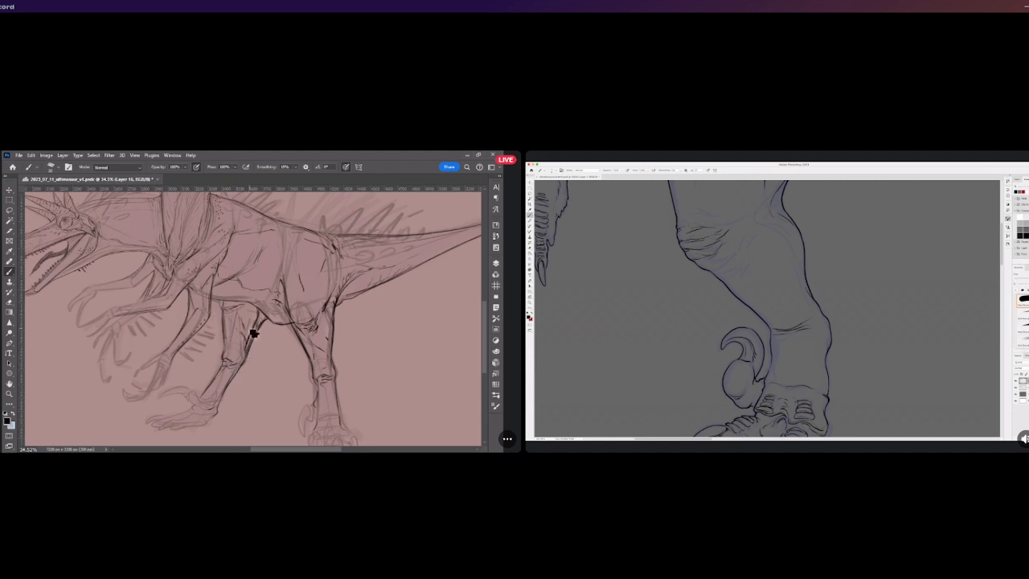
Review the whole dinosaur sketch on the artboard, comparing both heads, the necks and the body
{"action": "scroll", "coordinate": [260, 357], "scroll_direction": "down", "scroll_amount": 5}
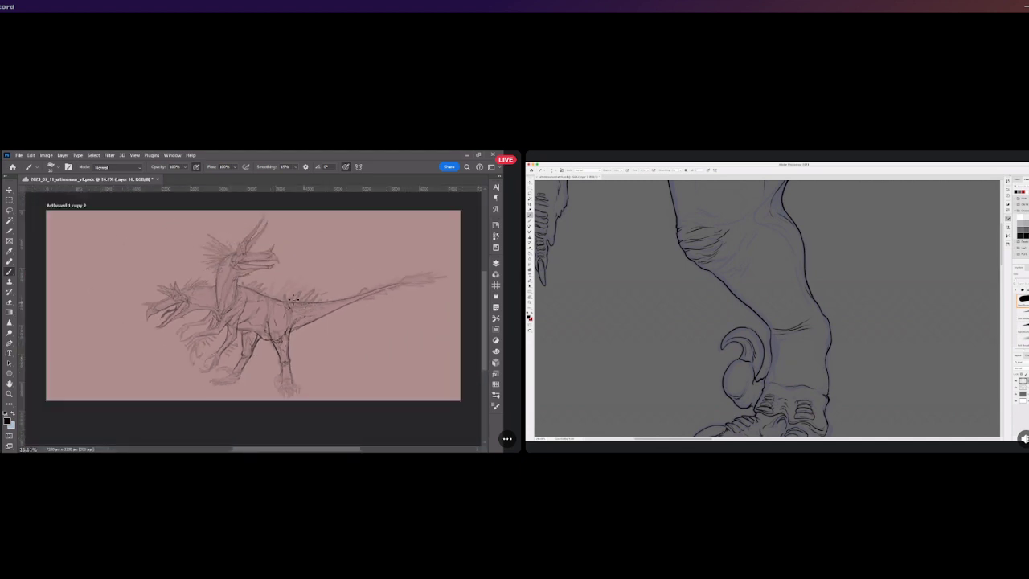
{"action": "scroll", "coordinate": [293, 298], "scroll_direction": "up", "scroll_amount": 2}
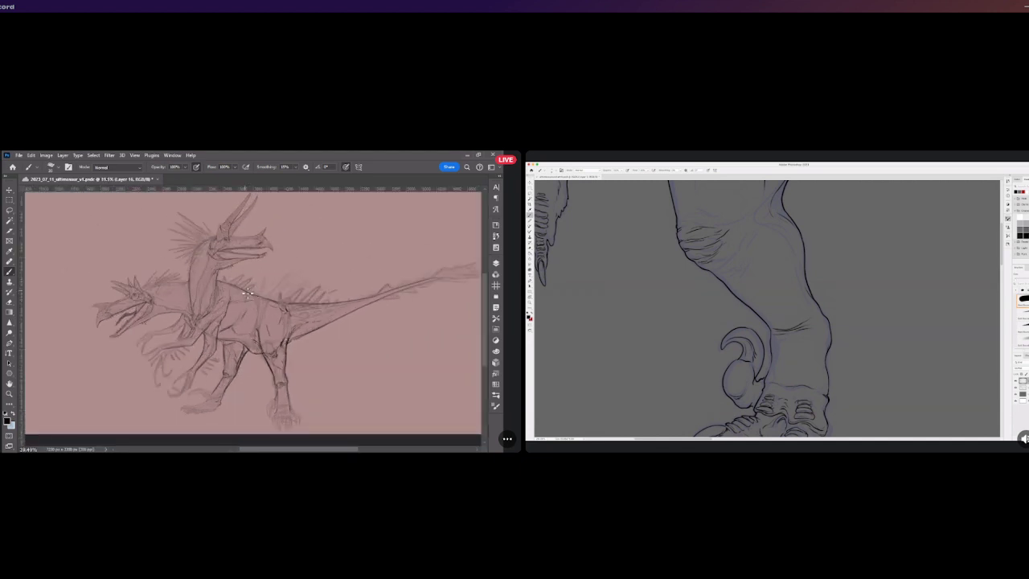
{"action": "scroll", "coordinate": [203, 261], "scroll_direction": "up", "scroll_amount": 1}
{"action": "scroll", "coordinate": [197, 233], "scroll_direction": "up", "scroll_amount": 1}
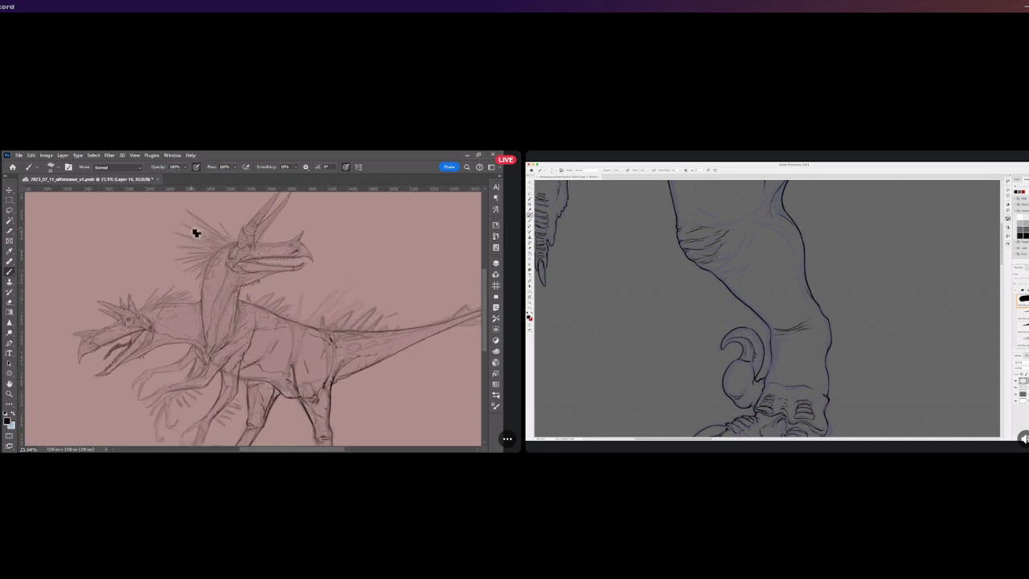
{"action": "scroll", "coordinate": [115, 278], "scroll_direction": "up", "scroll_amount": 1}
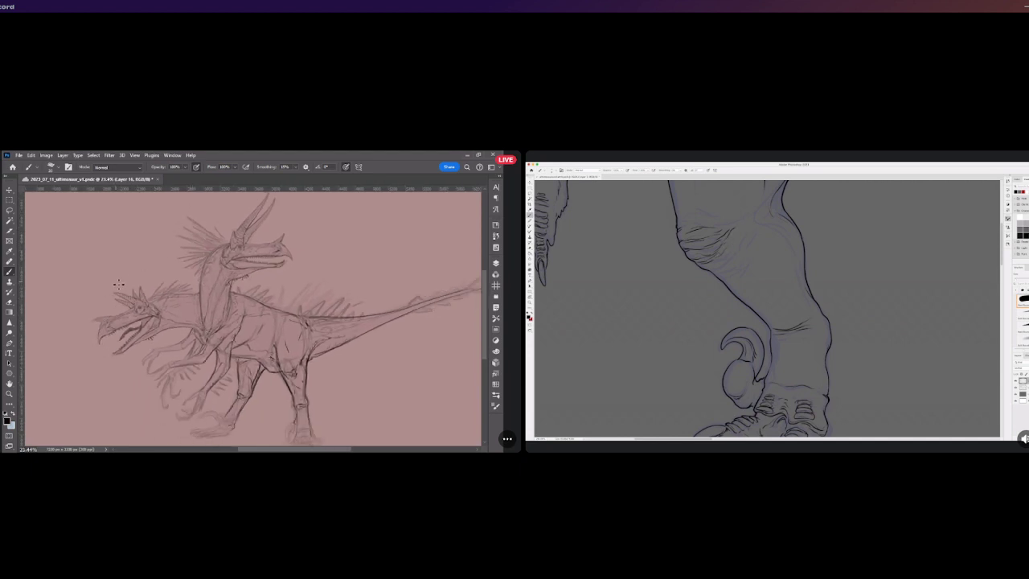
{"action": "scroll", "coordinate": [119, 284], "scroll_direction": "down", "scroll_amount": 2}
{"action": "scroll", "coordinate": [170, 244], "scroll_direction": "up", "scroll_amount": 2}
{"action": "scroll", "coordinate": [180, 300], "scroll_direction": "down", "scroll_amount": 2}
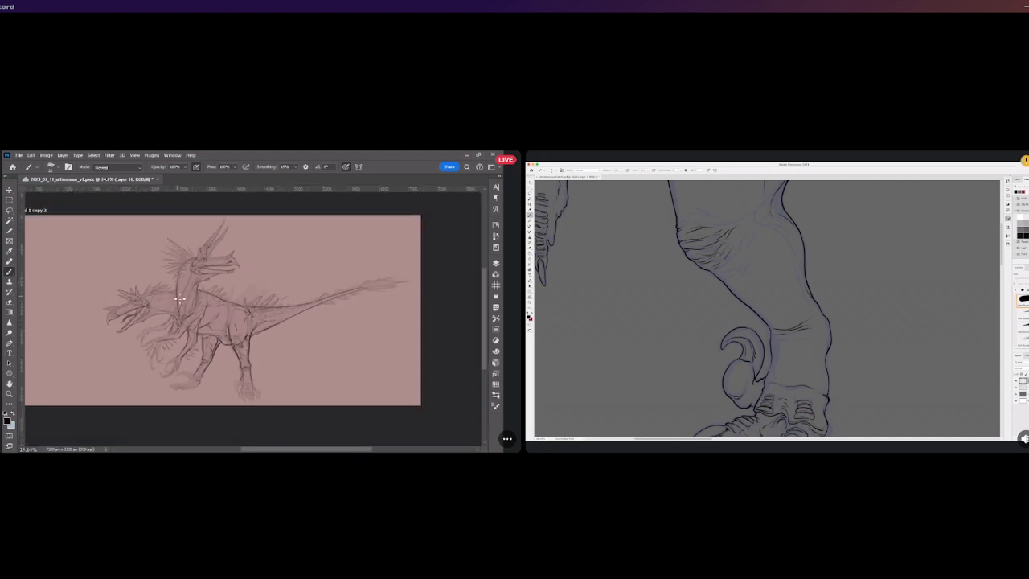
Dot small scale marks on the dinosaur's shoulder, just behind the base of the upright neck
{"action": "scroll", "coordinate": [180, 299], "scroll_direction": "up", "scroll_amount": 4}
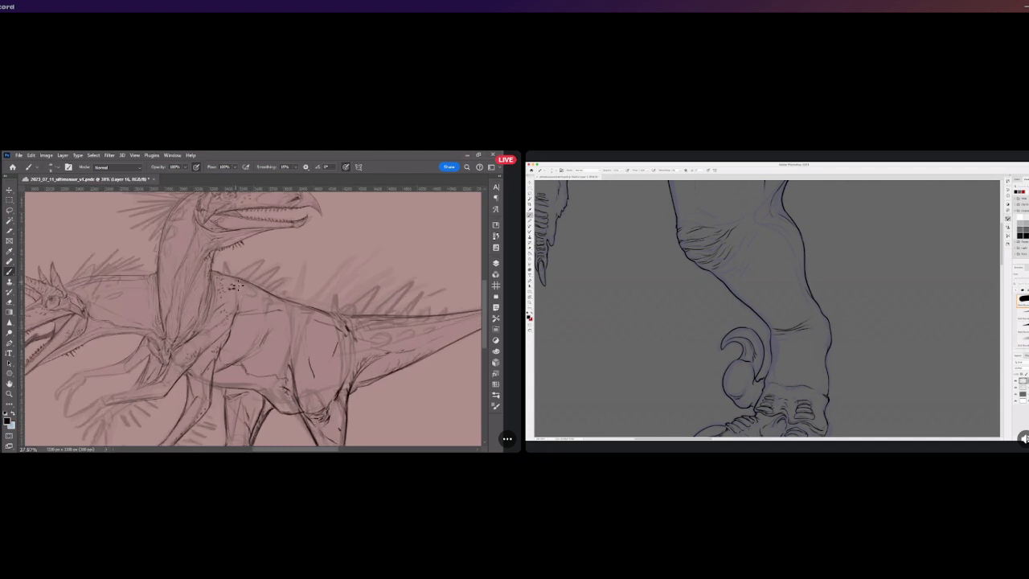
{"action": "left_click", "coordinate": [233, 281]}
{"action": "left_click", "coordinate": [231, 279]}
{"action": "left_click", "coordinate": [229, 276]}
{"action": "scroll", "coordinate": [94, 300], "scroll_direction": "down", "scroll_amount": 3}
{"action": "scroll", "coordinate": [100, 386], "scroll_direction": "up", "scroll_amount": 3}
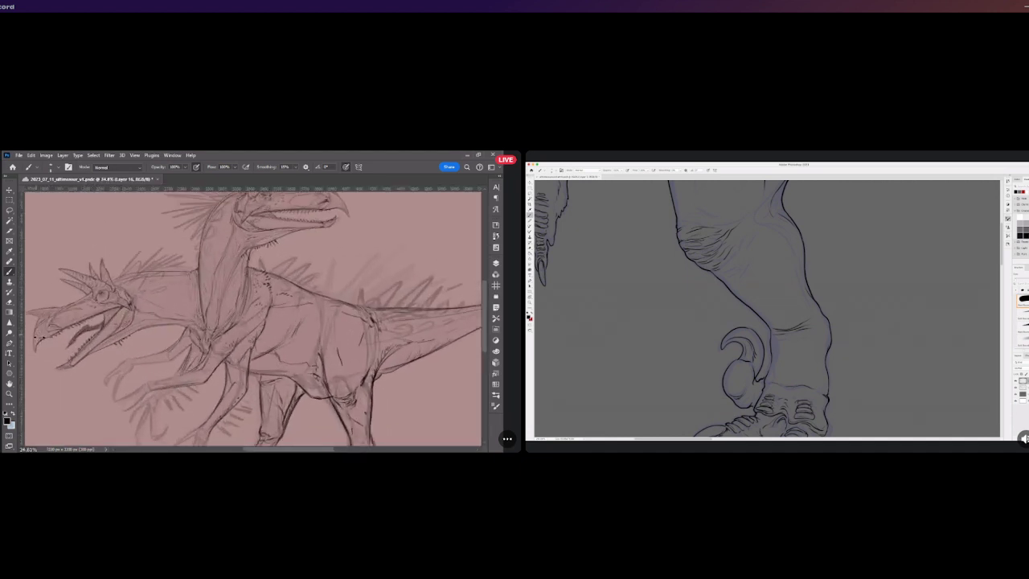
Examine the lower horned head, its open jaw and its neck close up and against the whole figure
{"action": "scroll", "coordinate": [39, 331], "scroll_direction": "up", "scroll_amount": 5}
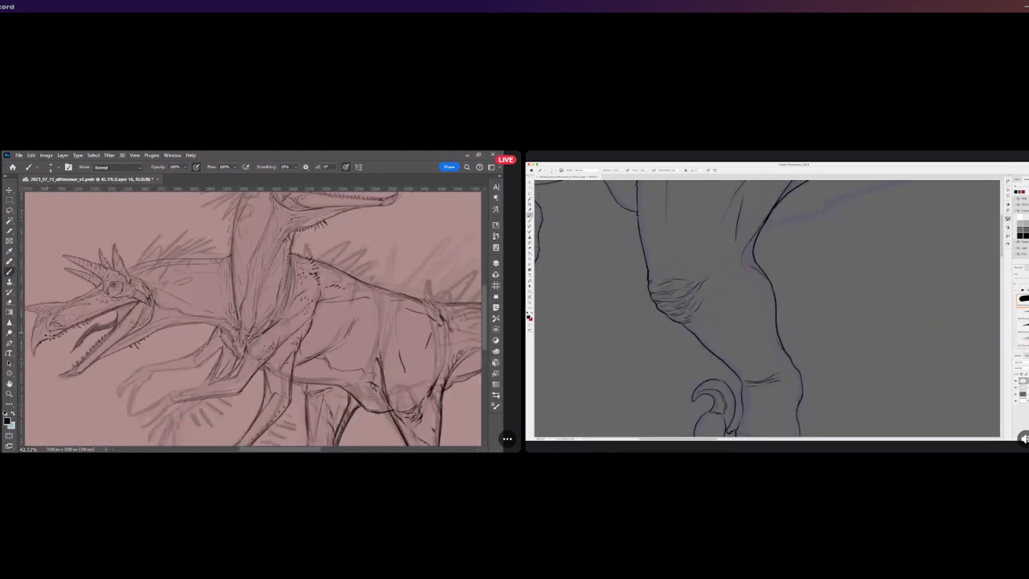
{"action": "scroll", "coordinate": [48, 335], "scroll_direction": "down", "scroll_amount": 3}
{"action": "scroll", "coordinate": [97, 254], "scroll_direction": "up", "scroll_amount": 5}
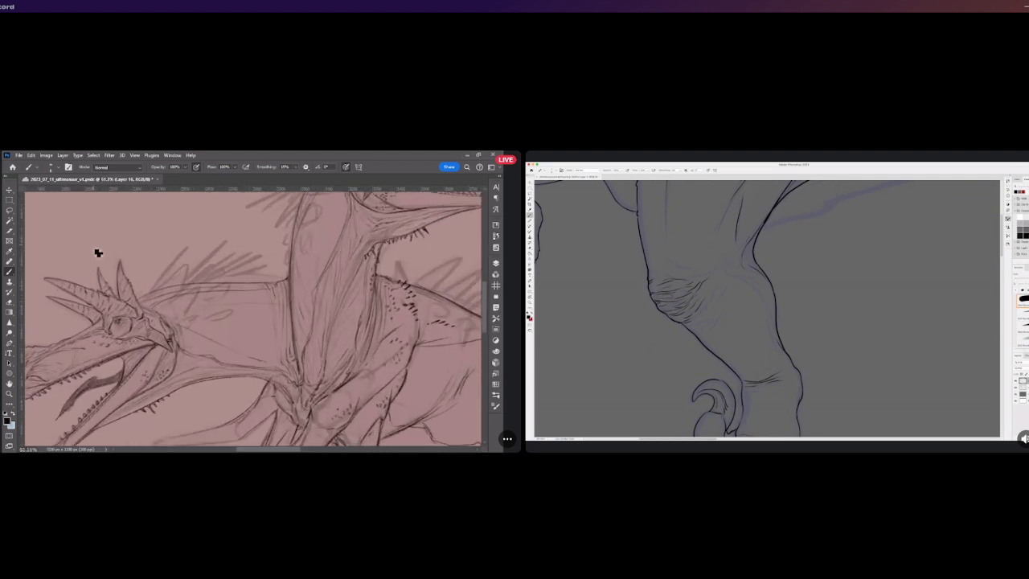
{"action": "scroll", "coordinate": [98, 253], "scroll_direction": "down", "scroll_amount": 3}
{"action": "scroll", "coordinate": [57, 325], "scroll_direction": "up", "scroll_amount": 5}
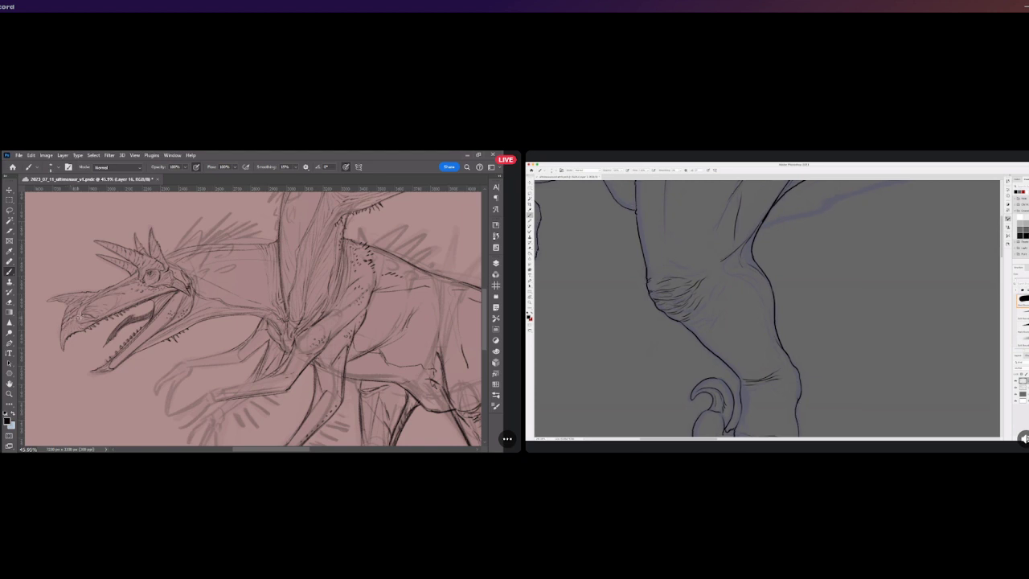
{"action": "scroll", "coordinate": [78, 320], "scroll_direction": "down", "scroll_amount": 4}
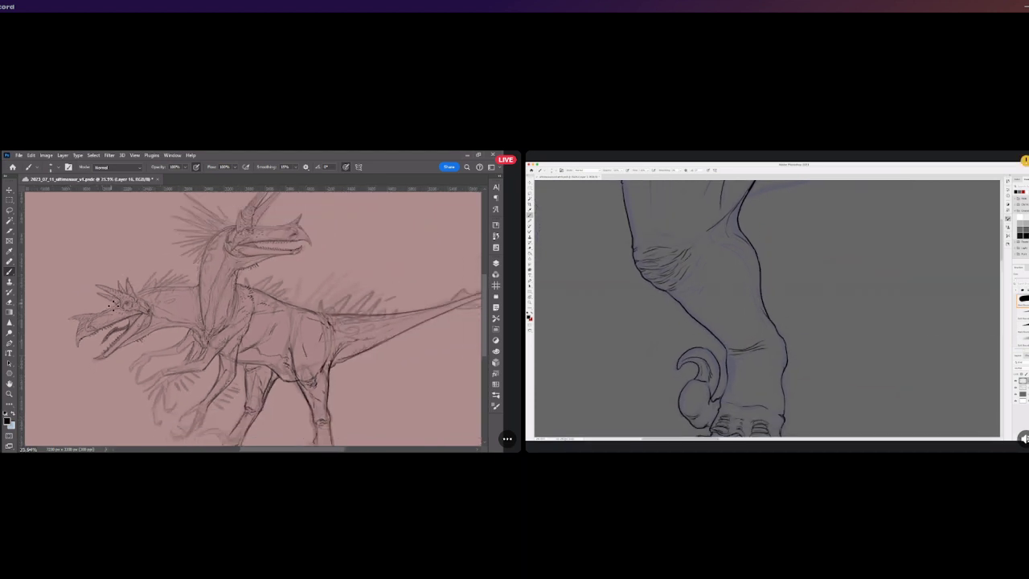
{"action": "scroll", "coordinate": [110, 304], "scroll_direction": "up", "scroll_amount": 4}
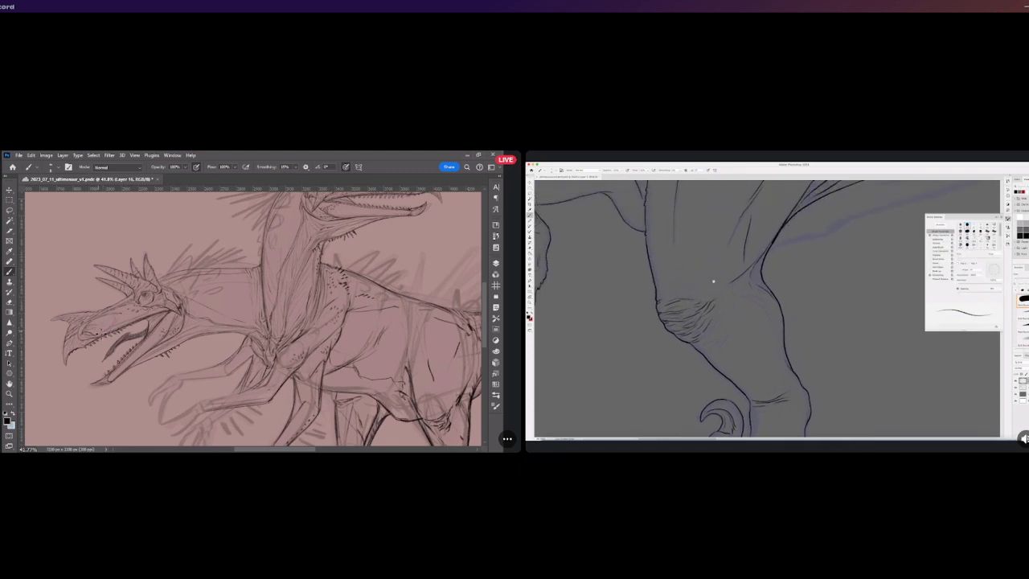
Examine both horned heads, the necks and the body, comparing close-up detail with the whole figure
{"action": "scroll", "coordinate": [201, 322], "scroll_direction": "down", "scroll_amount": 2}
{"action": "scroll", "coordinate": [265, 233], "scroll_direction": "up", "scroll_amount": 3}
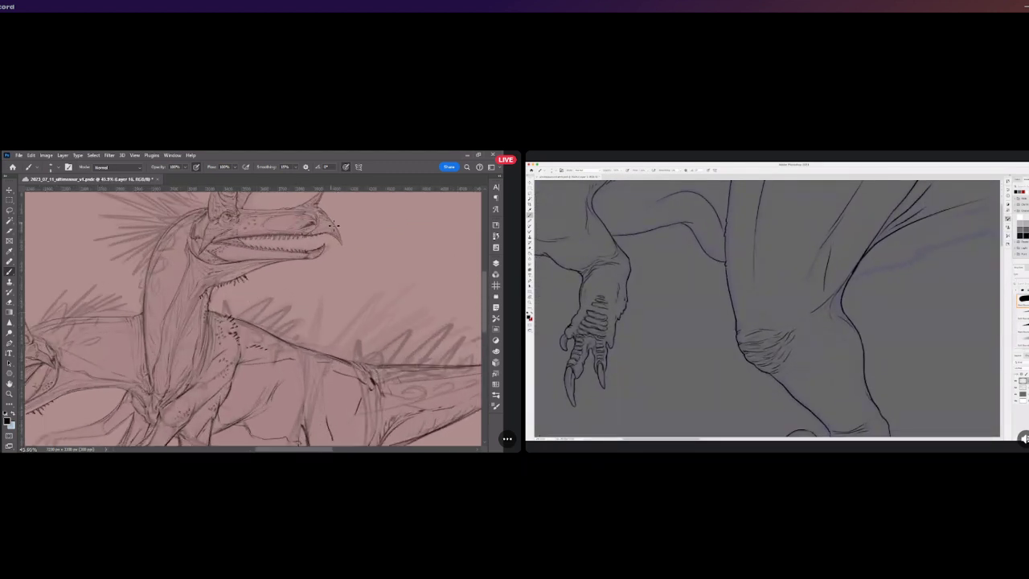
{"action": "scroll", "coordinate": [327, 245], "scroll_direction": "down", "scroll_amount": 2}
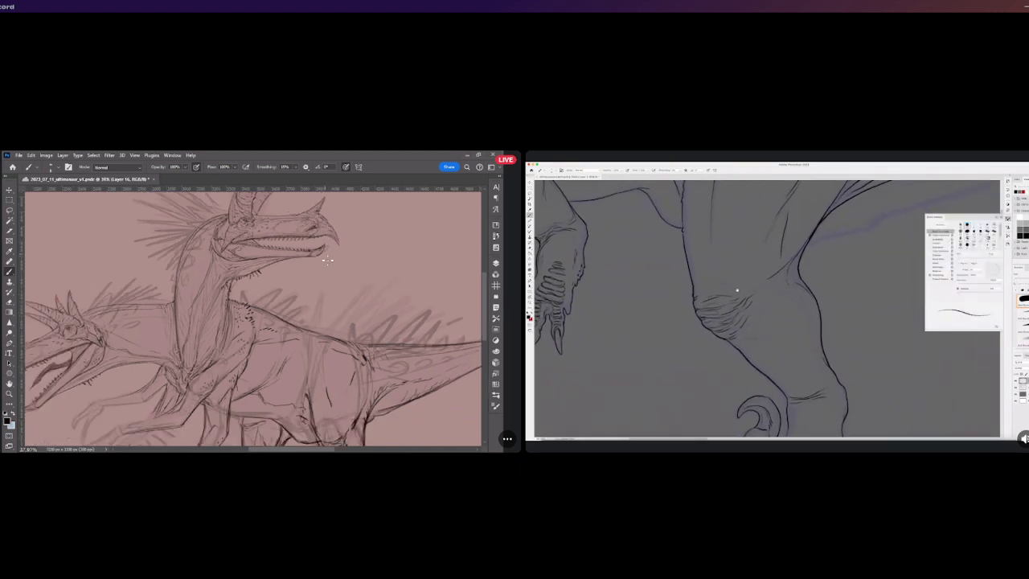
{"action": "scroll", "coordinate": [327, 259], "scroll_direction": "down", "scroll_amount": 1}
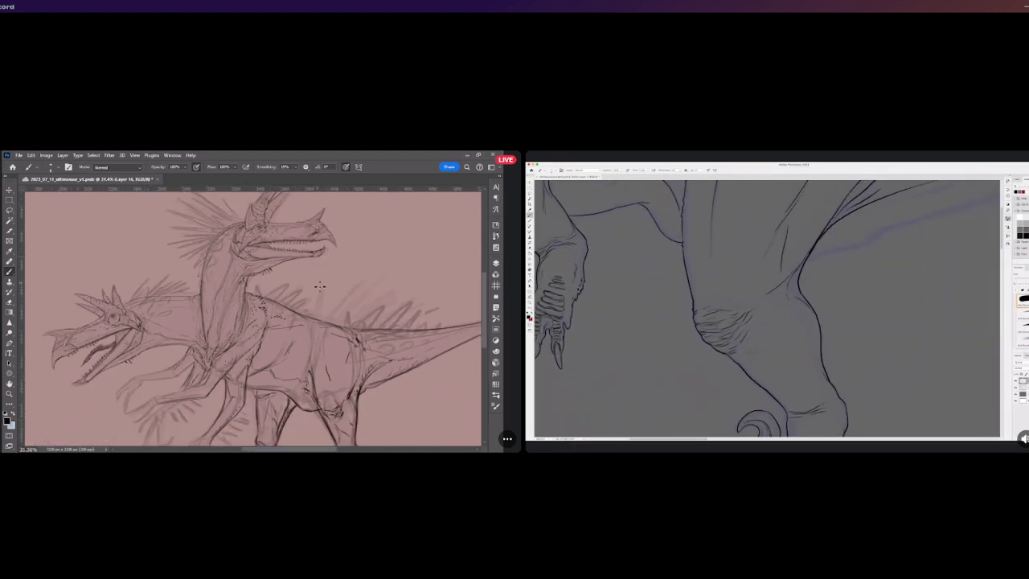
{"action": "scroll", "coordinate": [318, 287], "scroll_direction": "down", "scroll_amount": 2}
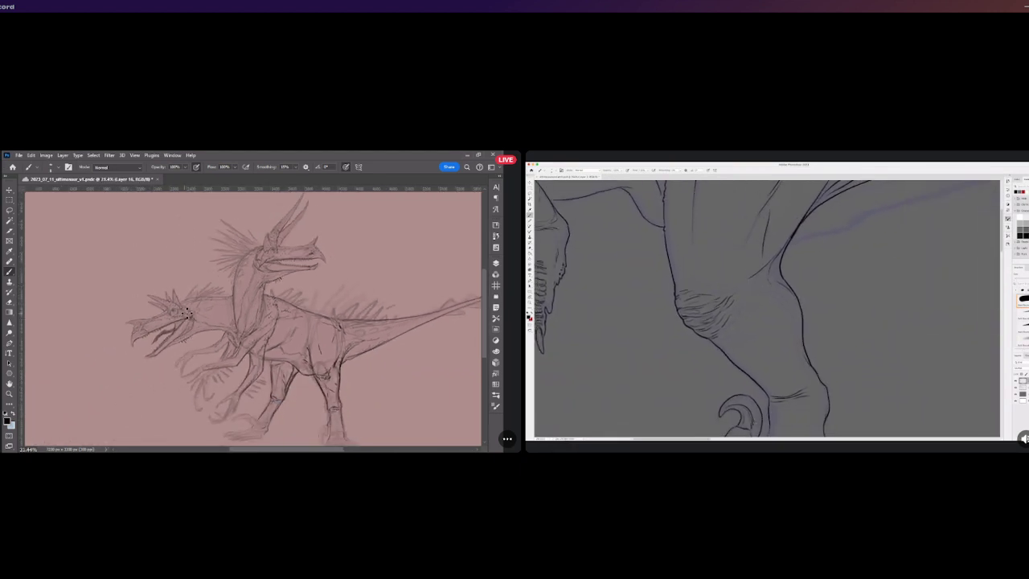
{"action": "scroll", "coordinate": [187, 310], "scroll_direction": "up", "scroll_amount": 2}
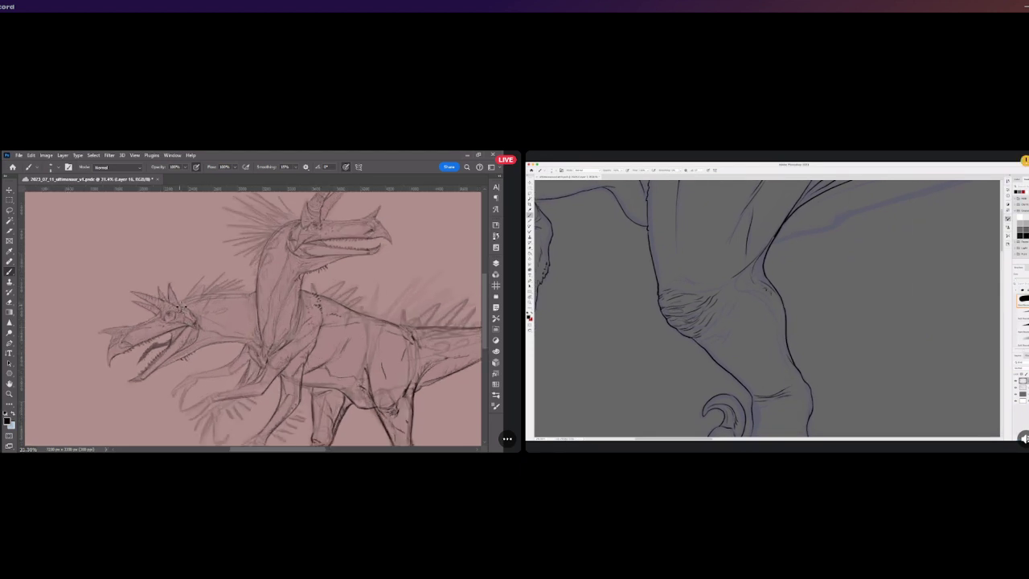
{"action": "scroll", "coordinate": [180, 310], "scroll_direction": "up", "scroll_amount": 1}
{"action": "scroll", "coordinate": [180, 310], "scroll_direction": "down", "scroll_amount": 2}
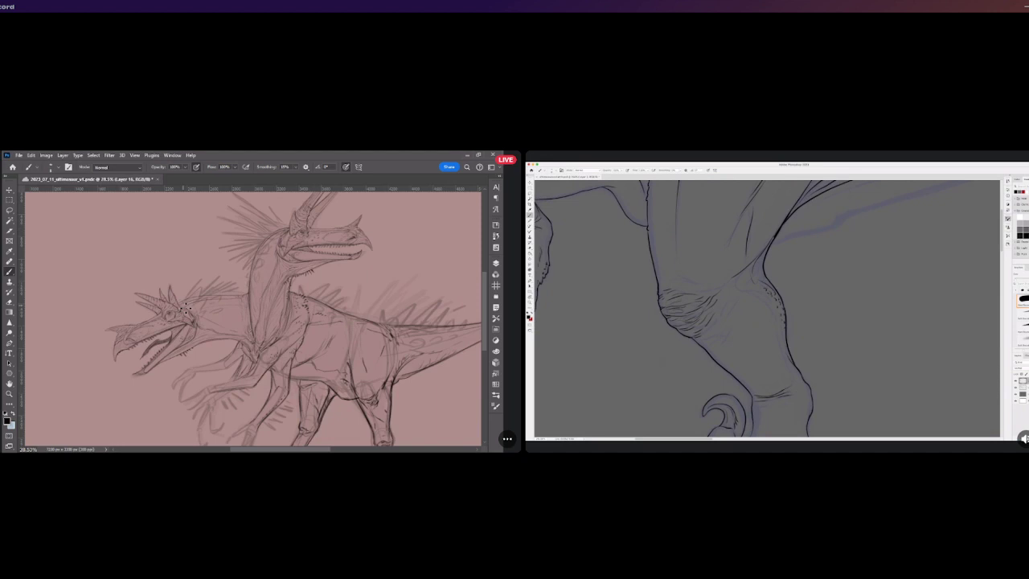
{"action": "scroll", "coordinate": [217, 326], "scroll_direction": "down", "scroll_amount": 1}
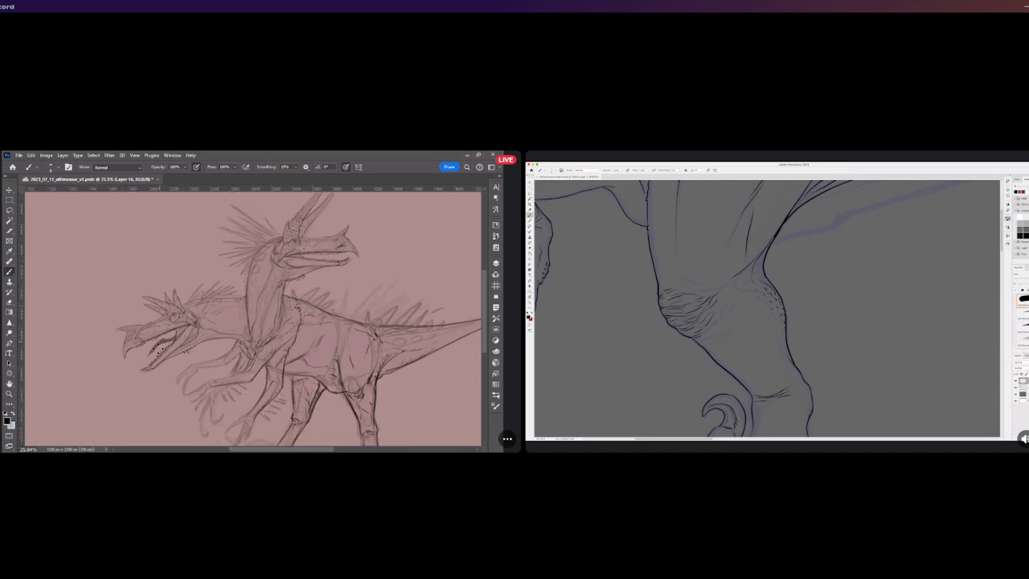
{"action": "scroll", "coordinate": [165, 366], "scroll_direction": "up", "scroll_amount": 3}
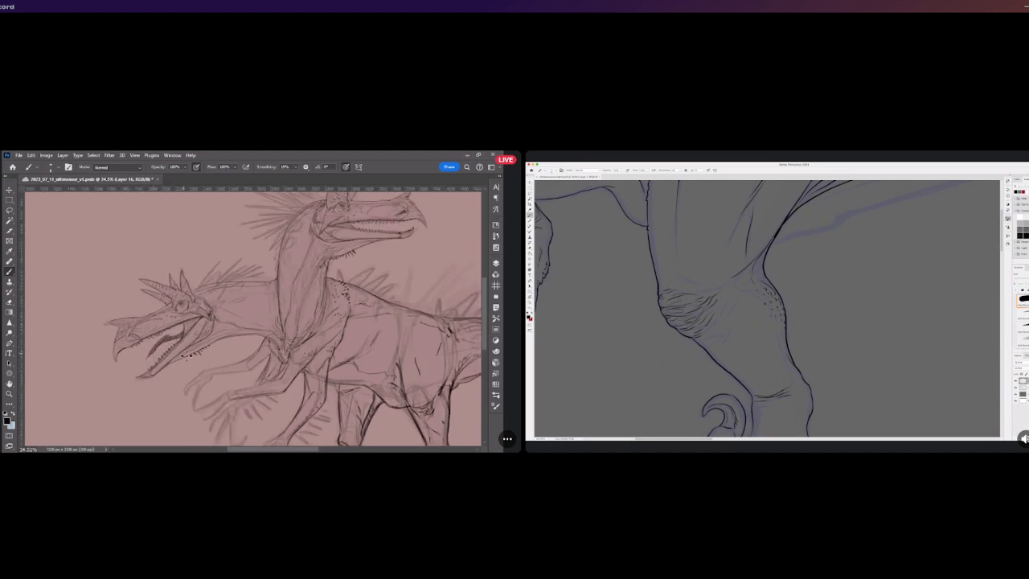
{"action": "scroll", "coordinate": [185, 355], "scroll_direction": "down", "scroll_amount": 5}
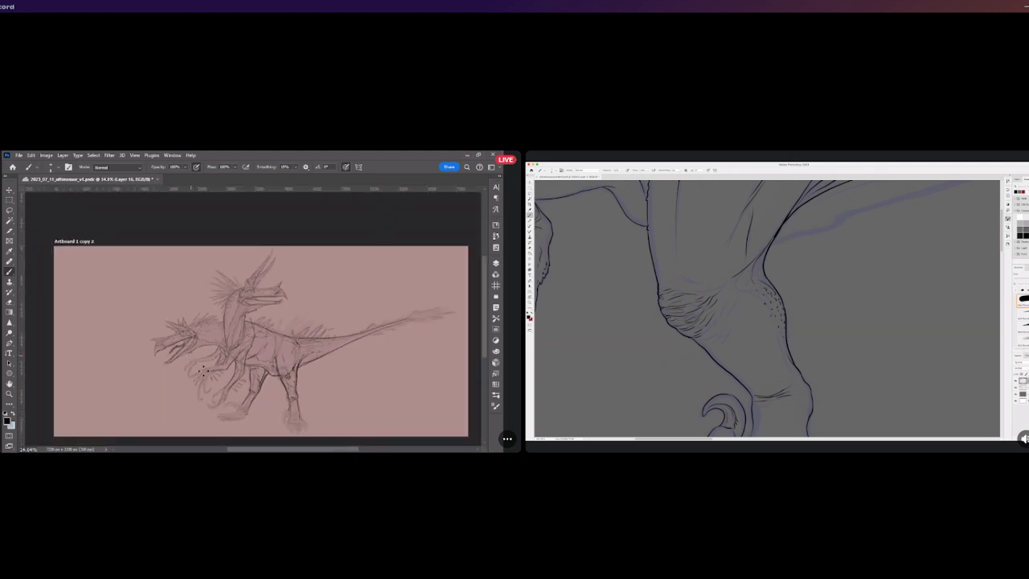
Add a short detail stroke on the dinosaur's near foreleg, just below the shoulder
{"action": "scroll", "coordinate": [202, 370], "scroll_direction": "up", "scroll_amount": 2}
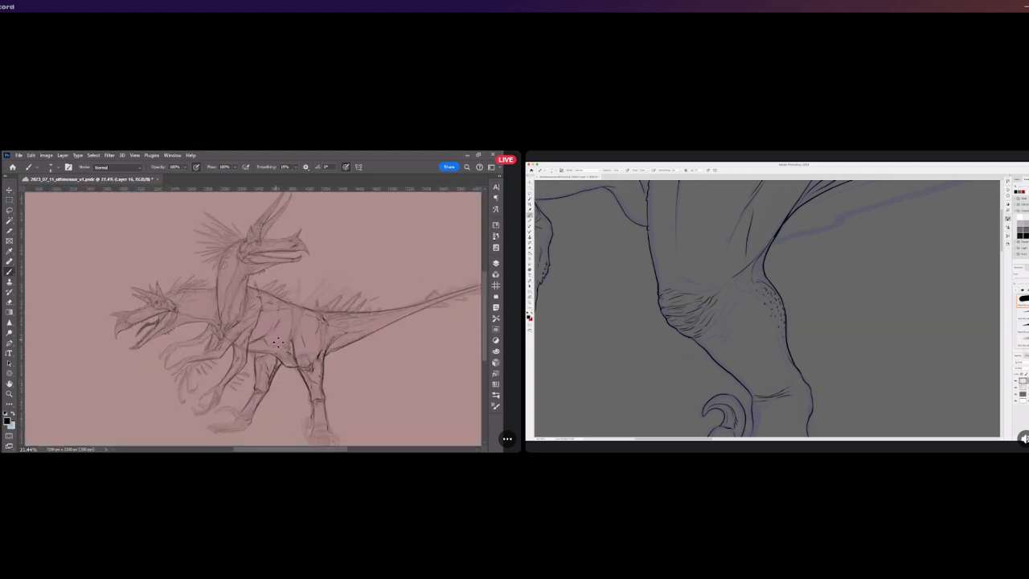
{"action": "scroll", "coordinate": [277, 344], "scroll_direction": "up", "scroll_amount": 1}
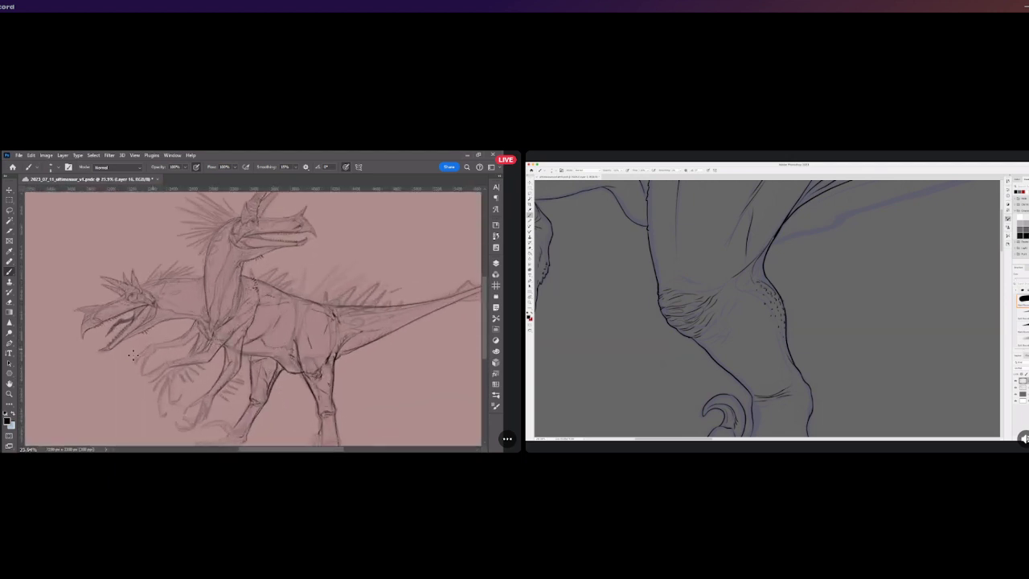
{"action": "scroll", "coordinate": [129, 356], "scroll_direction": "up", "scroll_amount": 1}
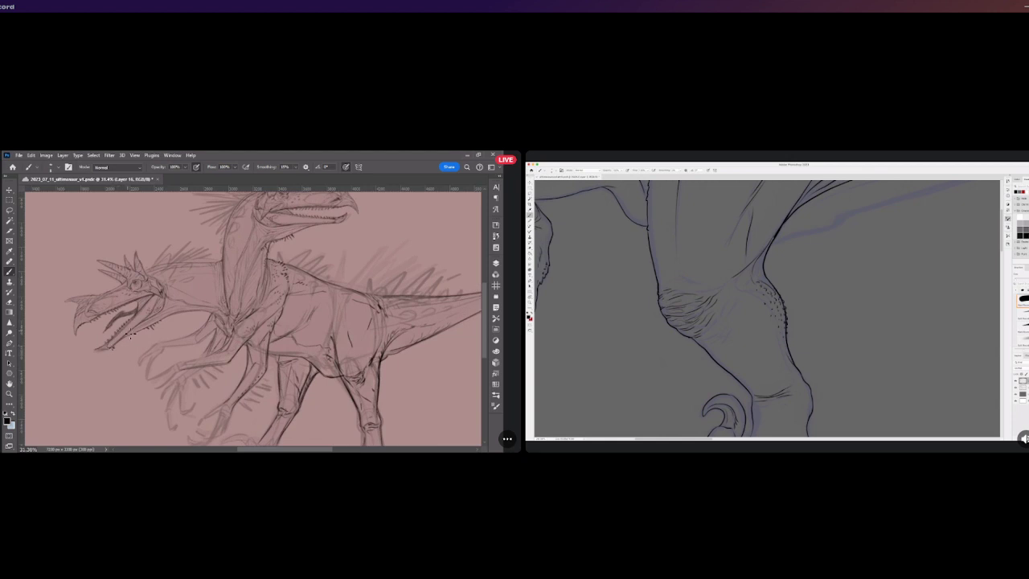
{"action": "left_click_drag", "start_coordinate": [280, 338], "coordinate": [292, 343]}
{"action": "scroll", "coordinate": [307, 218], "scroll_direction": "down", "scroll_amount": 3}
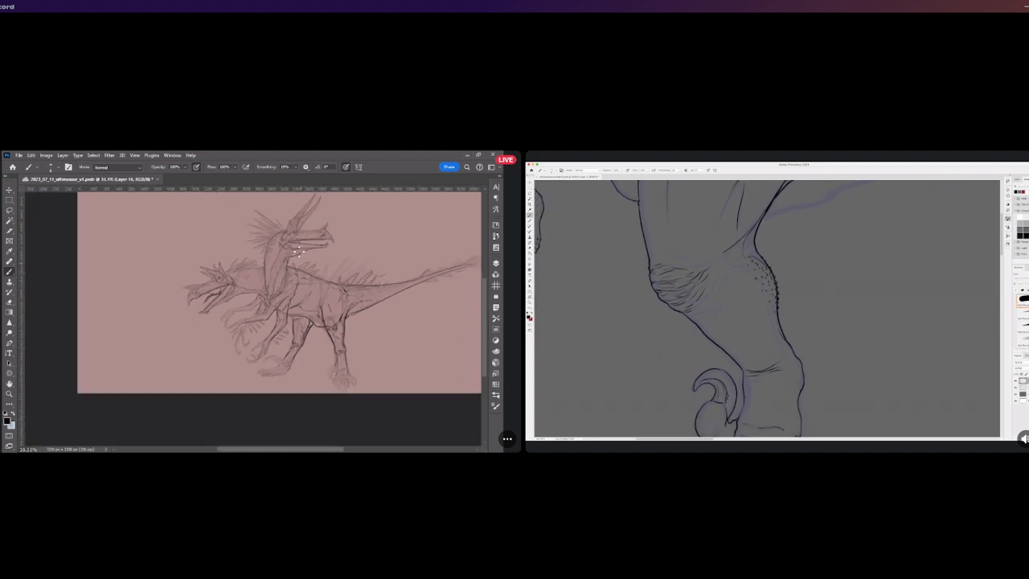
Add a short stroke to the fingers of the dinosaur's far front hand, below the lower head's jaw
{"action": "scroll", "coordinate": [308, 218], "scroll_direction": "up", "scroll_amount": 2}
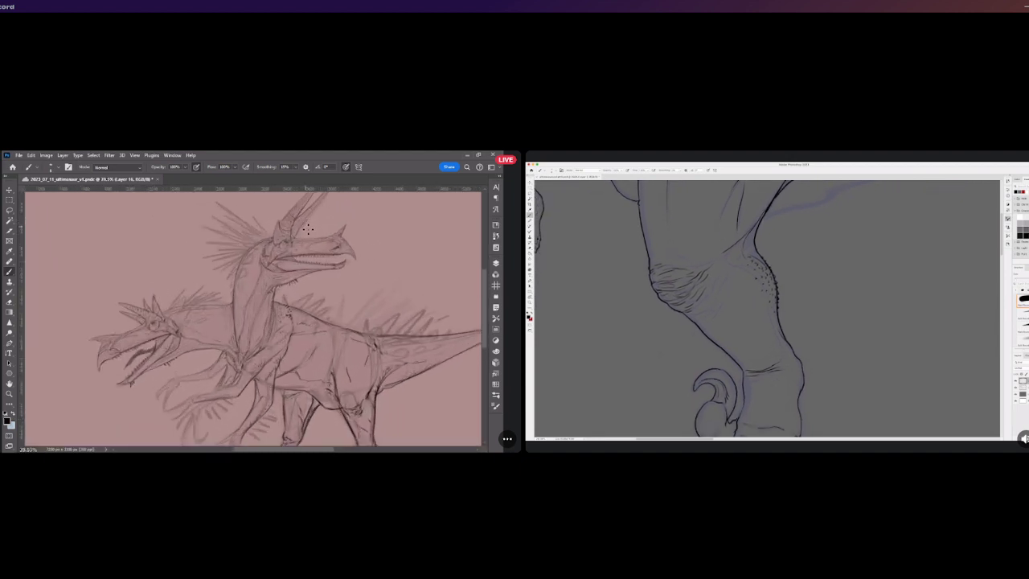
{"action": "scroll", "coordinate": [308, 230], "scroll_direction": "up", "scroll_amount": 2}
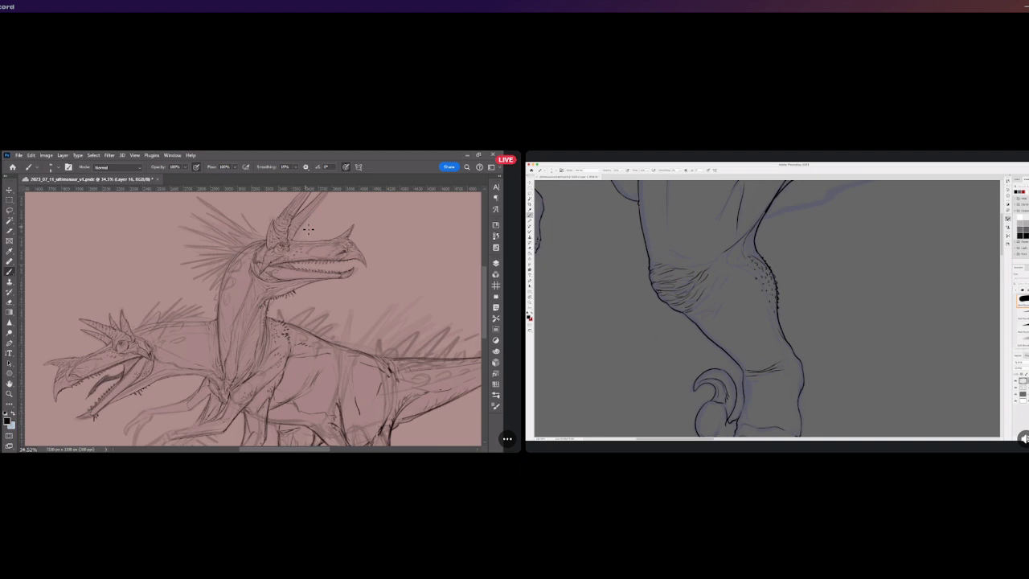
{"action": "scroll", "coordinate": [307, 230], "scroll_direction": "down", "scroll_amount": 2}
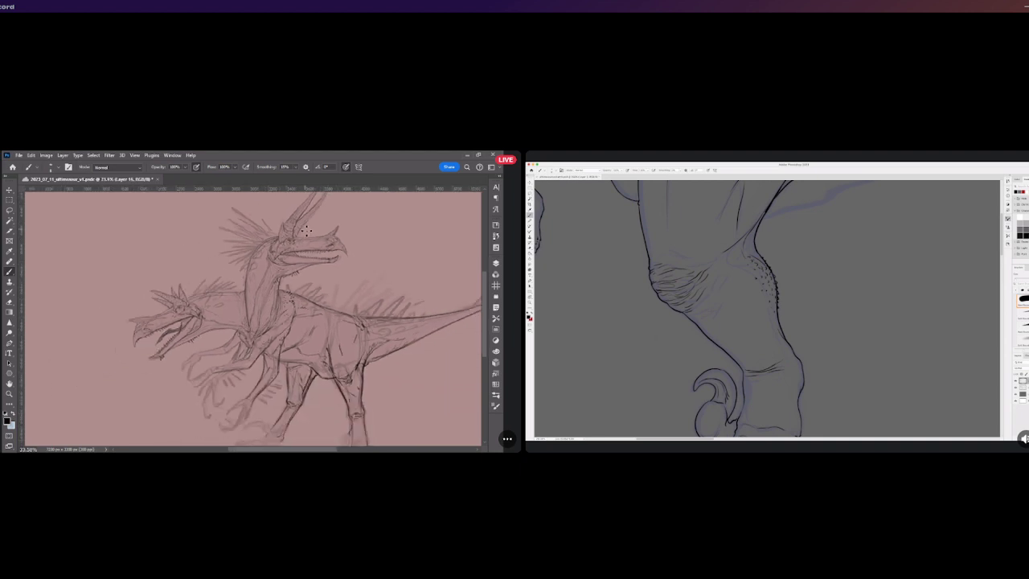
{"action": "scroll", "coordinate": [252, 326], "scroll_direction": "up", "scroll_amount": 1}
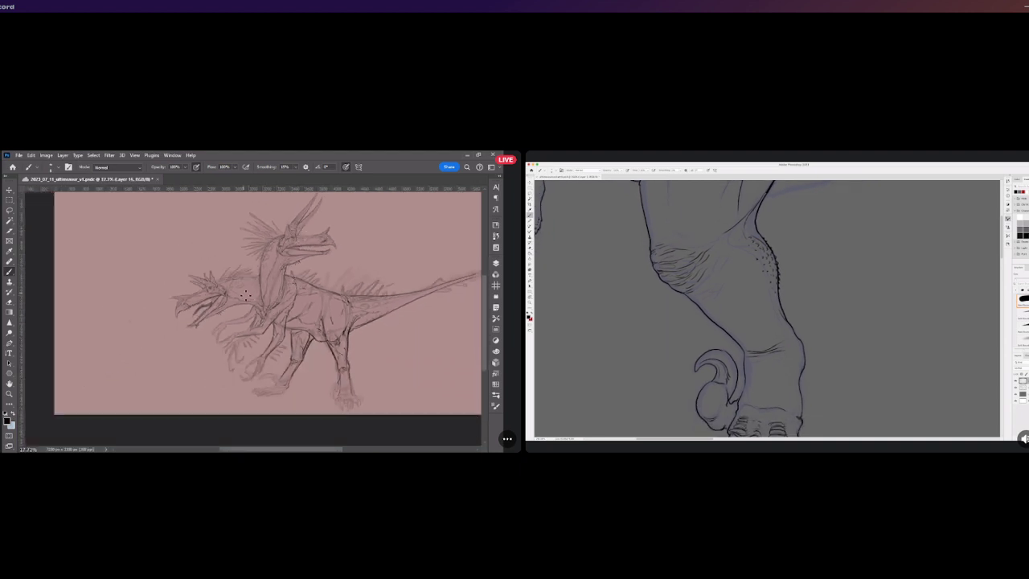
{"action": "scroll", "coordinate": [253, 326], "scroll_direction": "up", "scroll_amount": 3}
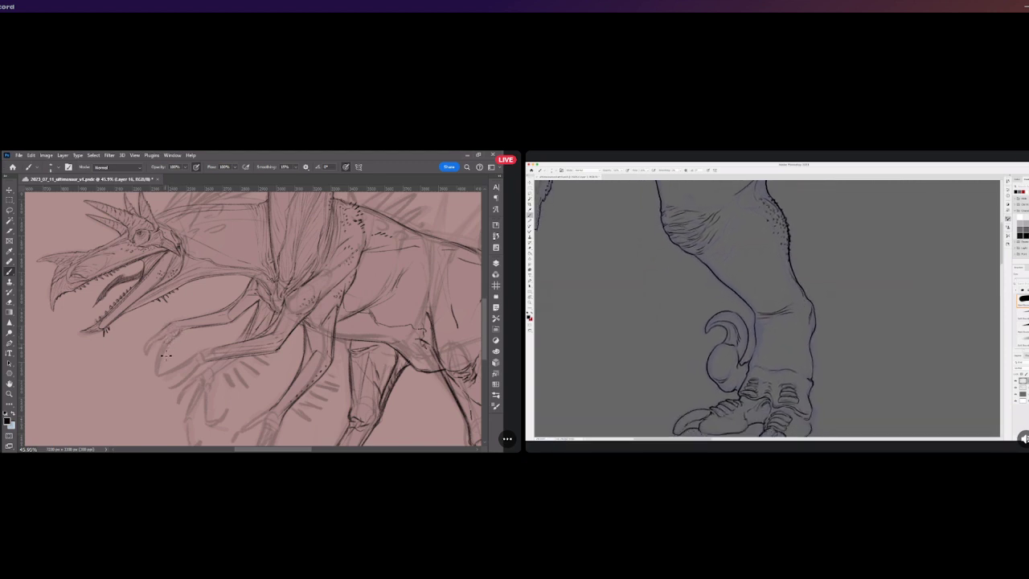
{"action": "left_click_drag", "start_coordinate": [153, 339], "coordinate": [160, 345]}
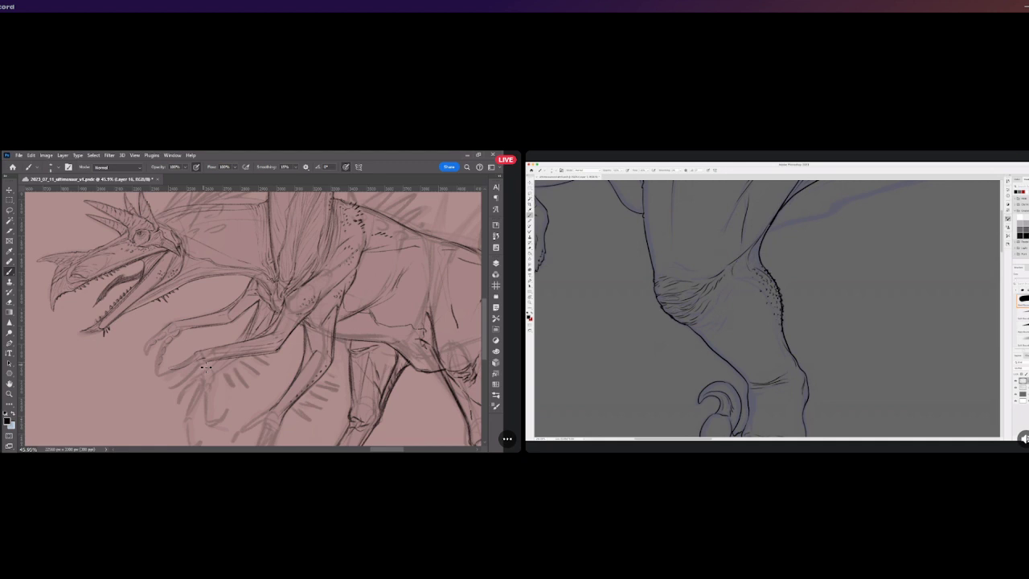
Review the dinosaur's forelegs, hips, tail and lower head against the whole figure
{"action": "scroll", "coordinate": [205, 369], "scroll_direction": "down", "scroll_amount": 2}
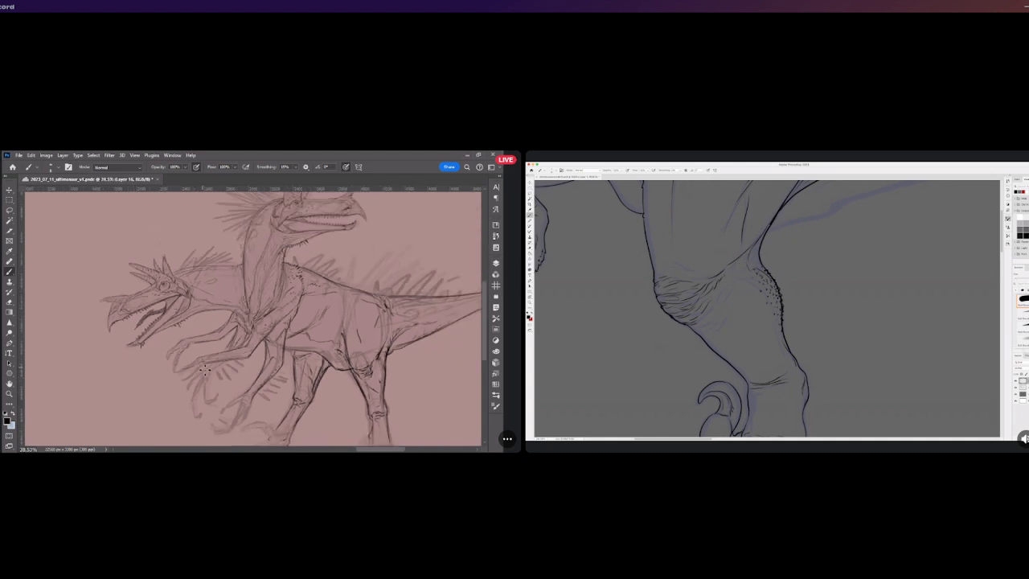
{"action": "scroll", "coordinate": [209, 336], "scroll_direction": "down", "scroll_amount": 3}
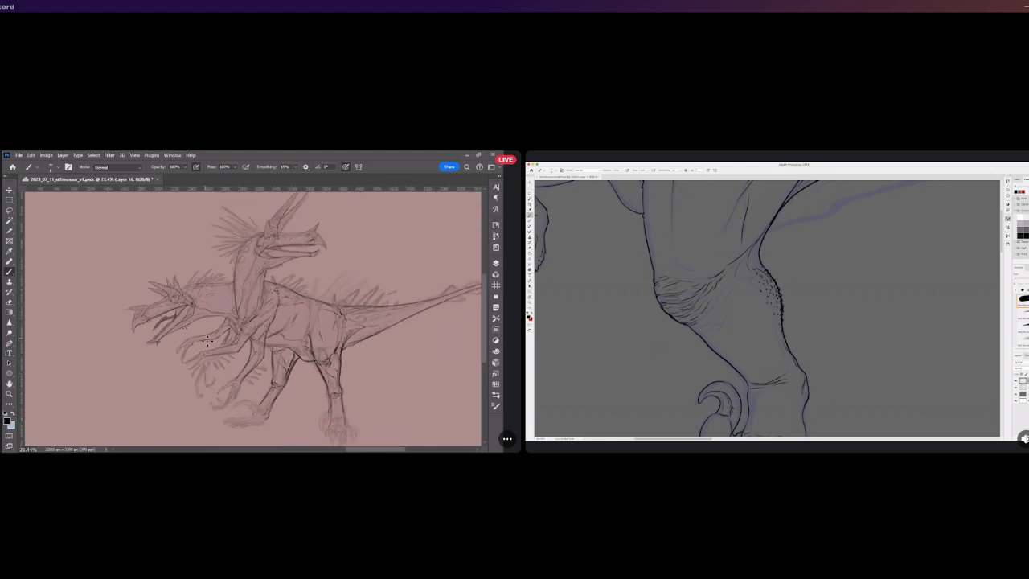
{"action": "scroll", "coordinate": [308, 324], "scroll_direction": "up", "scroll_amount": 2}
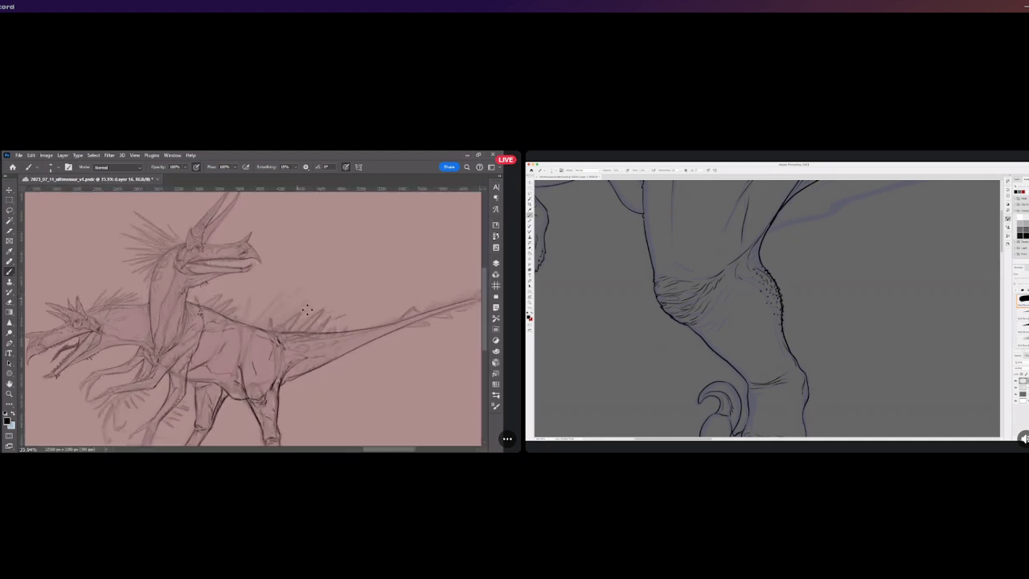
{"action": "scroll", "coordinate": [313, 358], "scroll_direction": "up", "scroll_amount": 2}
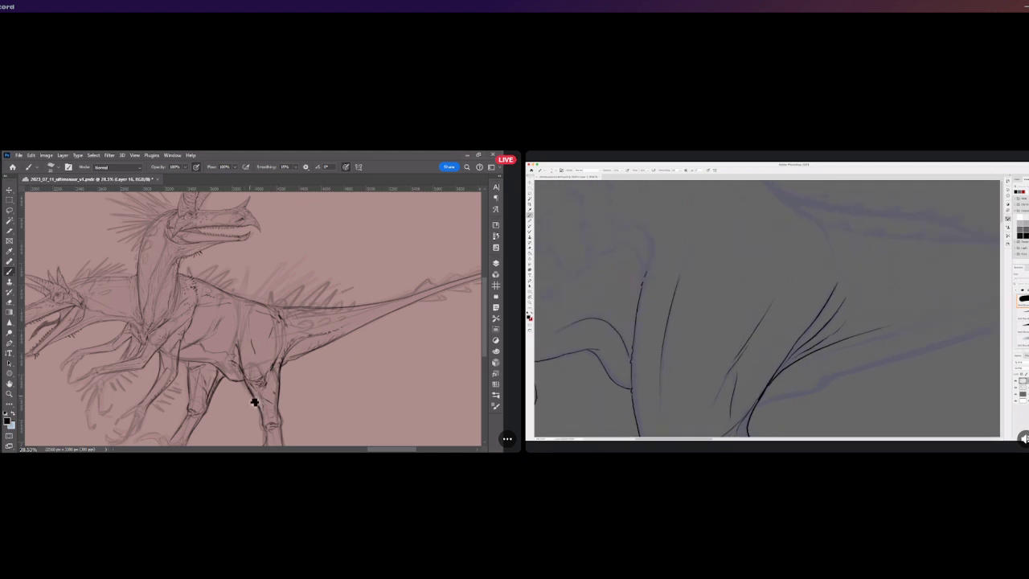
{"action": "scroll", "coordinate": [238, 336], "scroll_direction": "up", "scroll_amount": 3}
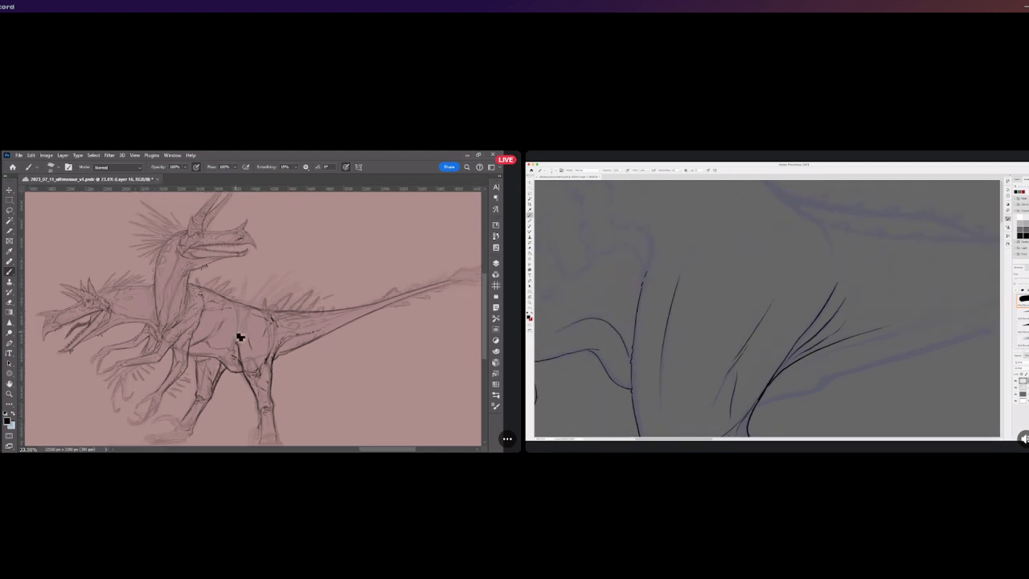
{"action": "scroll", "coordinate": [228, 381], "scroll_direction": "down", "scroll_amount": 2}
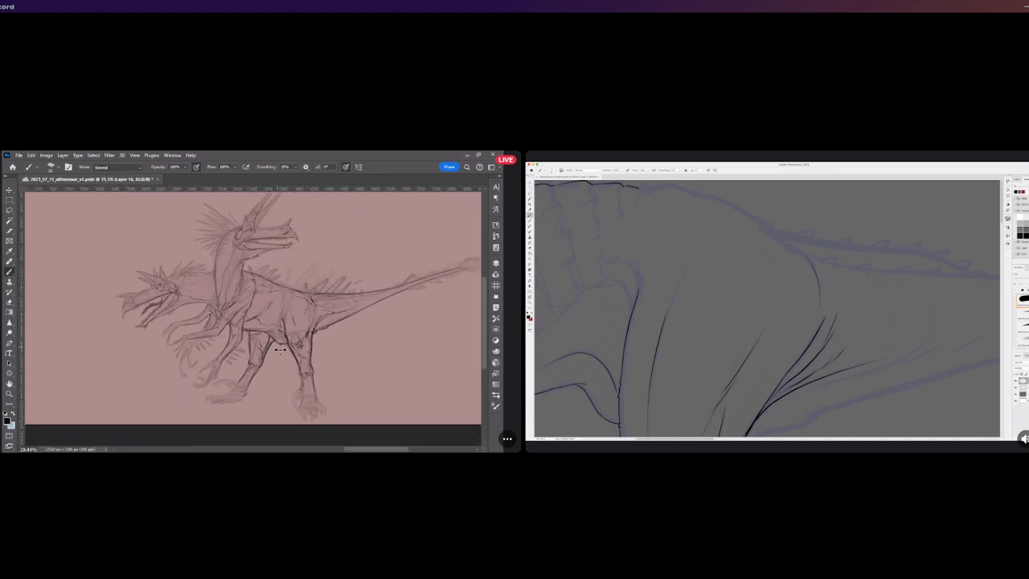
{"action": "scroll", "coordinate": [154, 336], "scroll_direction": "up", "scroll_amount": 5}
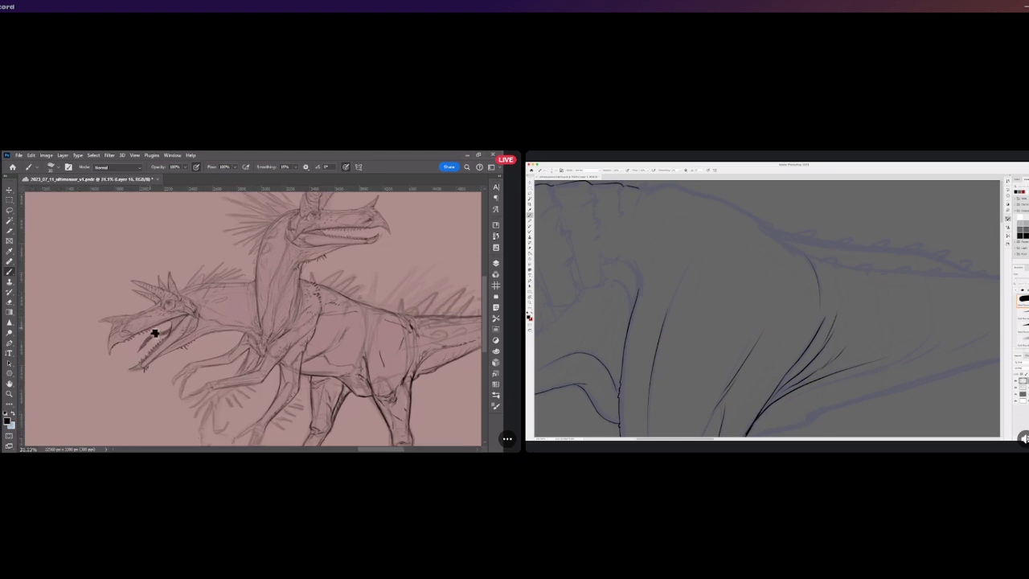
{"action": "scroll", "coordinate": [142, 336], "scroll_direction": "down", "scroll_amount": 2}
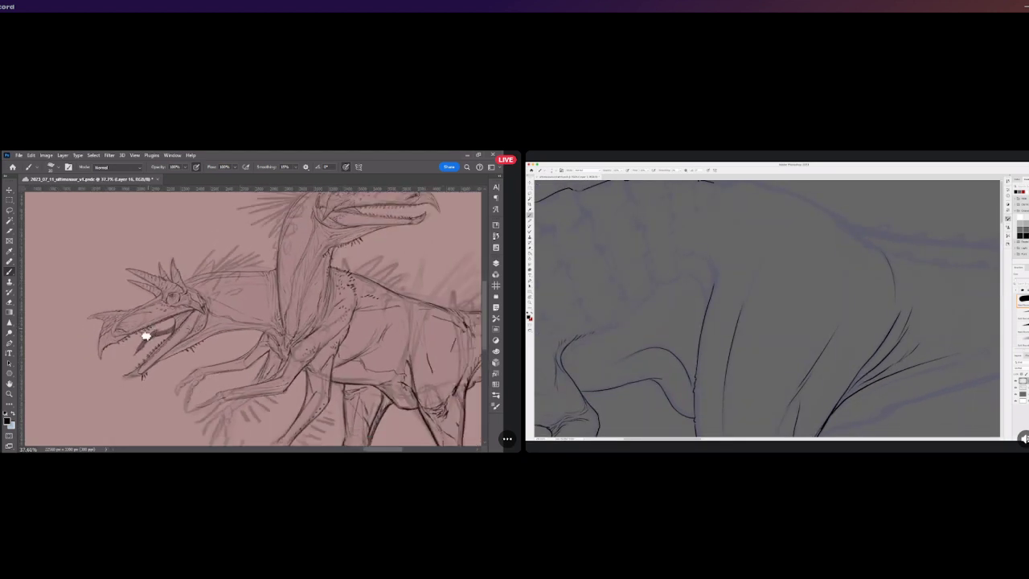
Add a small dark mark to the pupil of the lower horned head's eye
{"action": "scroll", "coordinate": [117, 354], "scroll_direction": "left", "scroll_amount": 10}
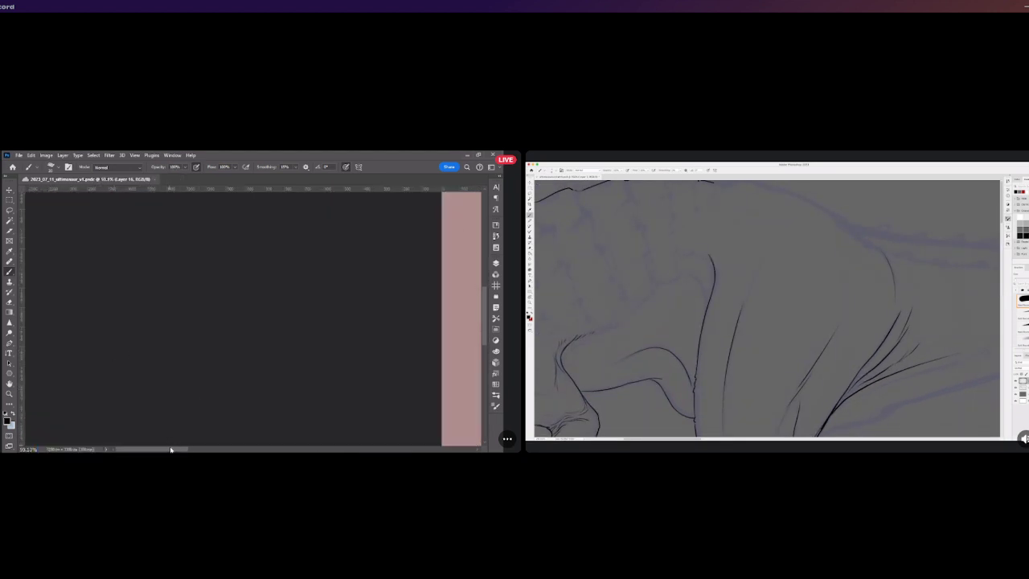
{"action": "left_click_drag", "start_coordinate": [271, 368], "coordinate": [280, 365]}
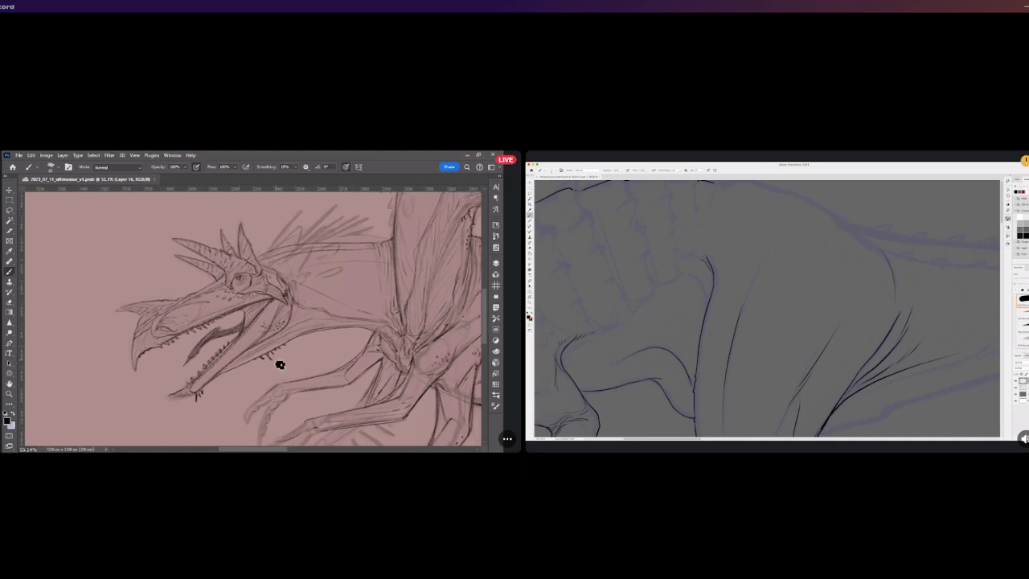
{"action": "scroll", "coordinate": [236, 282], "scroll_direction": "up", "scroll_amount": 4}
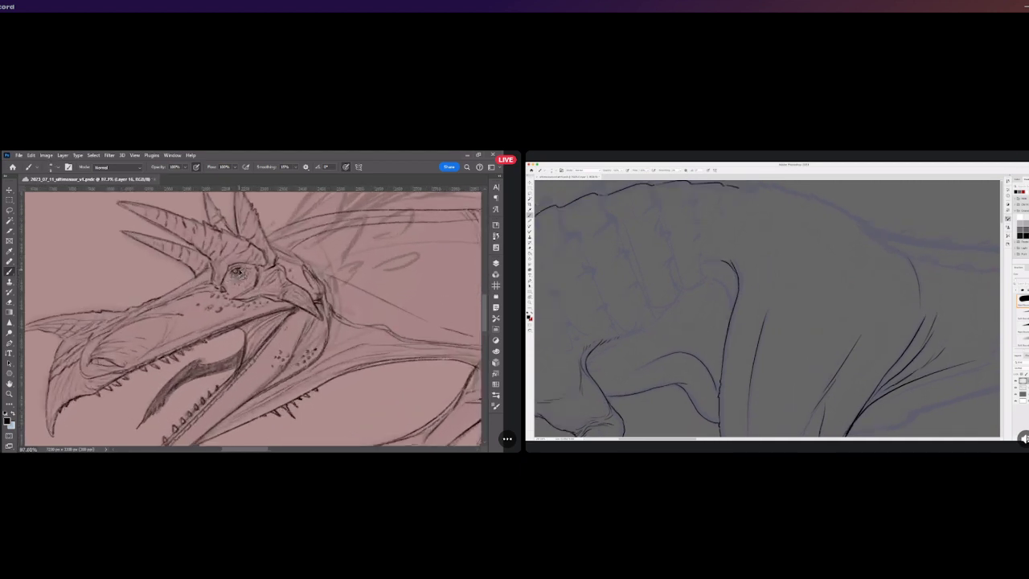
{"action": "left_click", "coordinate": [238, 275]}
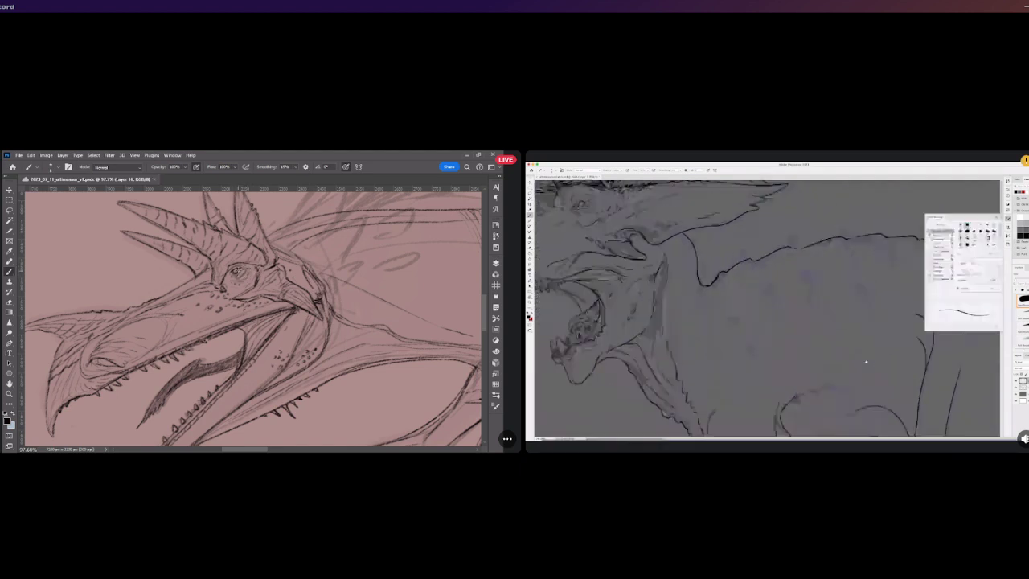
Check the reworked lower head against the upright head and the full figure on the artboard
{"action": "scroll", "coordinate": [233, 277], "scroll_direction": "down", "scroll_amount": 2}
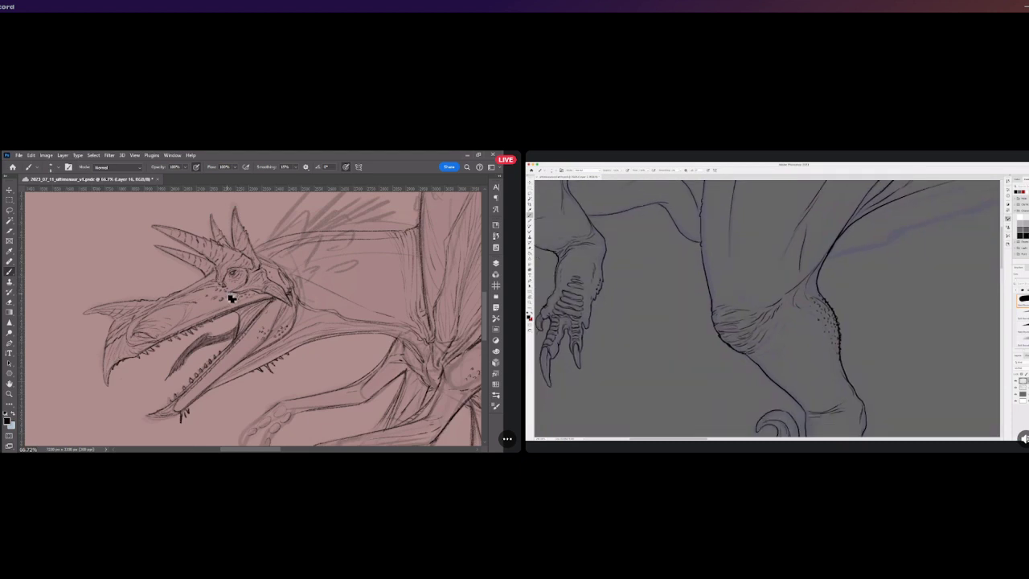
{"action": "scroll", "coordinate": [232, 299], "scroll_direction": "down", "scroll_amount": 8}
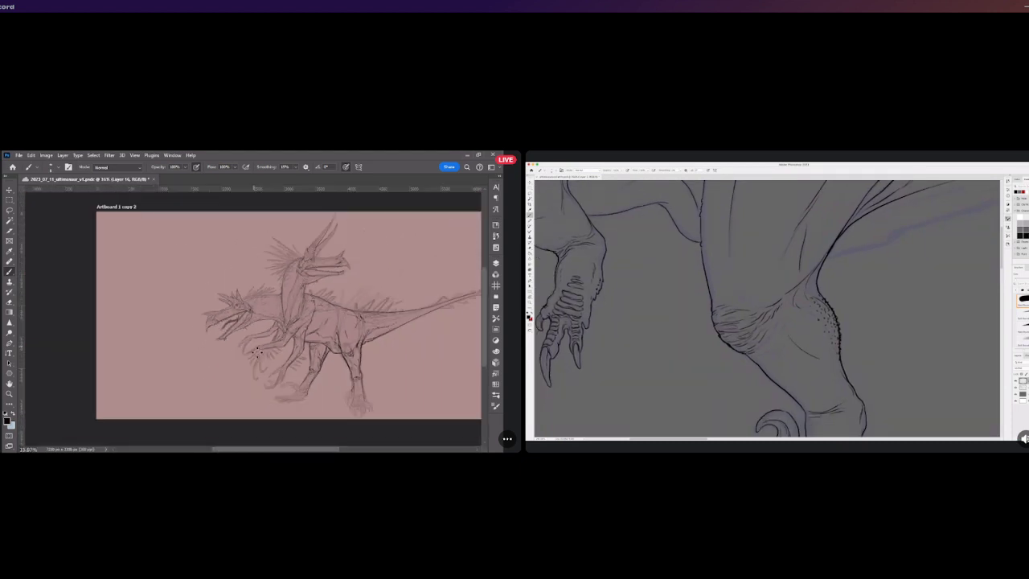
{"action": "scroll", "coordinate": [257, 351], "scroll_direction": "down", "scroll_amount": 1}
{"action": "scroll", "coordinate": [364, 268], "scroll_direction": "up", "scroll_amount": 5}
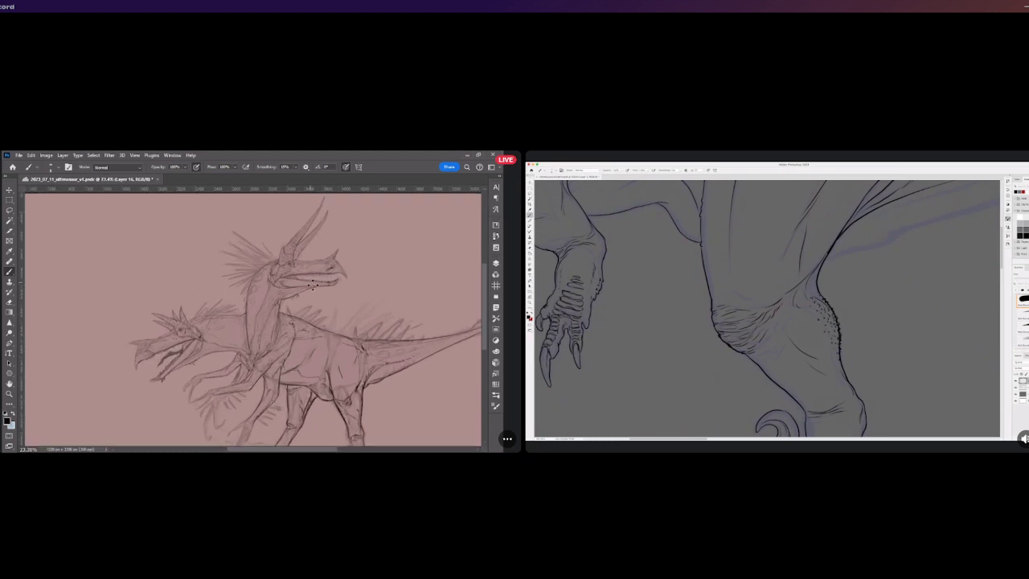
{"action": "scroll", "coordinate": [354, 273], "scroll_direction": "down", "scroll_amount": 4}
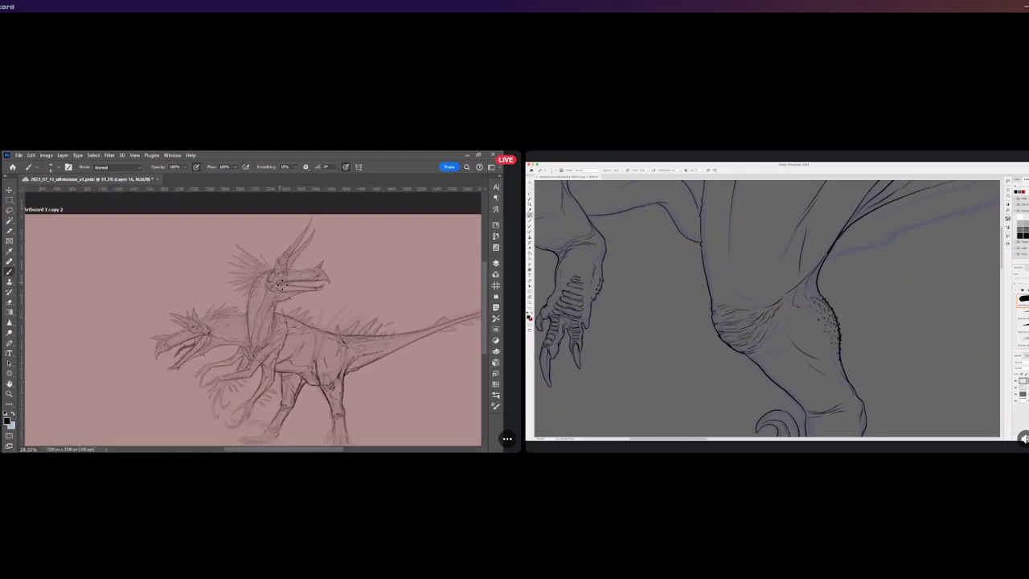
Darken the outline of the pointed spike on the upper edge of the dinosaur's tail, about midway along its length
{"action": "scroll", "coordinate": [373, 386], "scroll_direction": "up", "scroll_amount": 3}
{"action": "scroll", "coordinate": [412, 372], "scroll_direction": "up", "scroll_amount": 2}
{"action": "scroll", "coordinate": [395, 382], "scroll_direction": "down", "scroll_amount": 3}
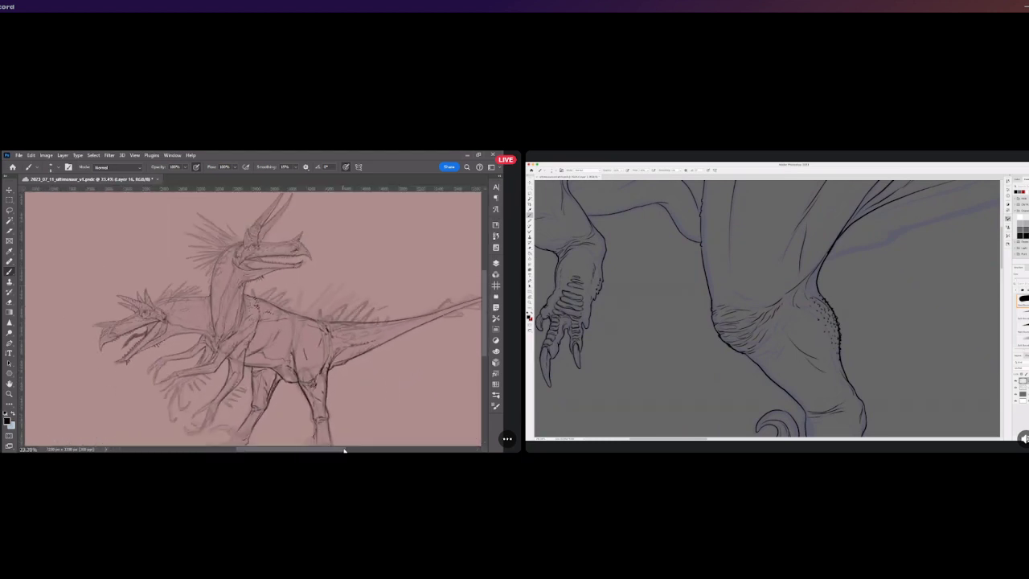
{"action": "scroll", "coordinate": [370, 394], "scroll_direction": "right", "scroll_amount": 4}
{"action": "scroll", "coordinate": [353, 402], "scroll_direction": "up", "scroll_amount": 3}
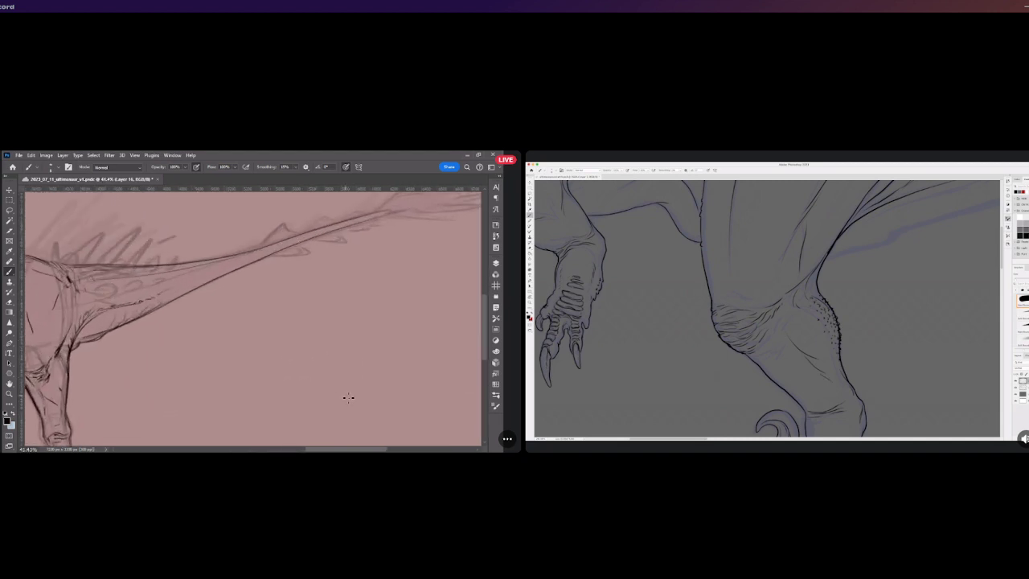
{"action": "scroll", "coordinate": [354, 362], "scroll_direction": "down", "scroll_amount": 2}
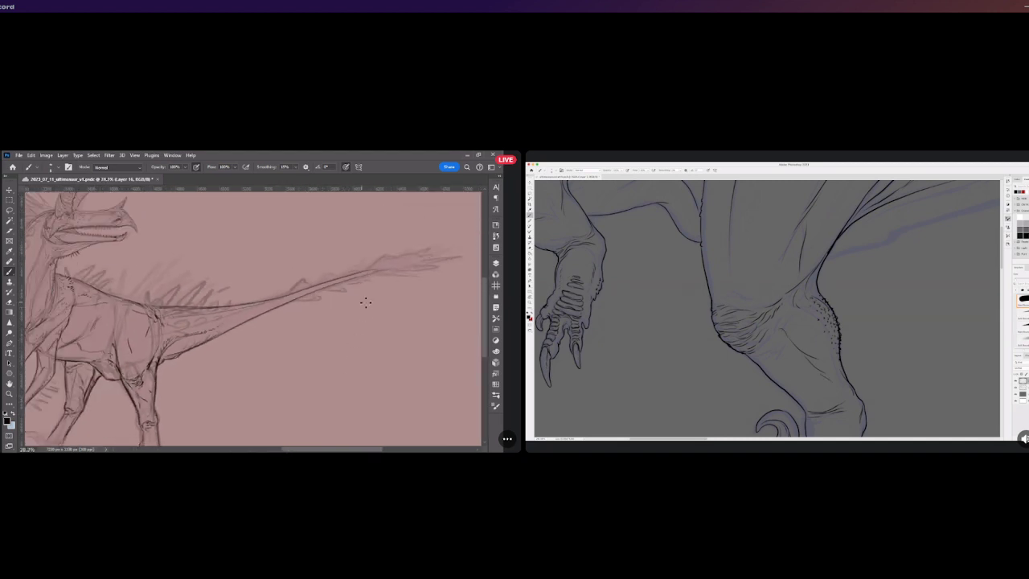
{"action": "scroll", "coordinate": [381, 268], "scroll_direction": "up", "scroll_amount": 1}
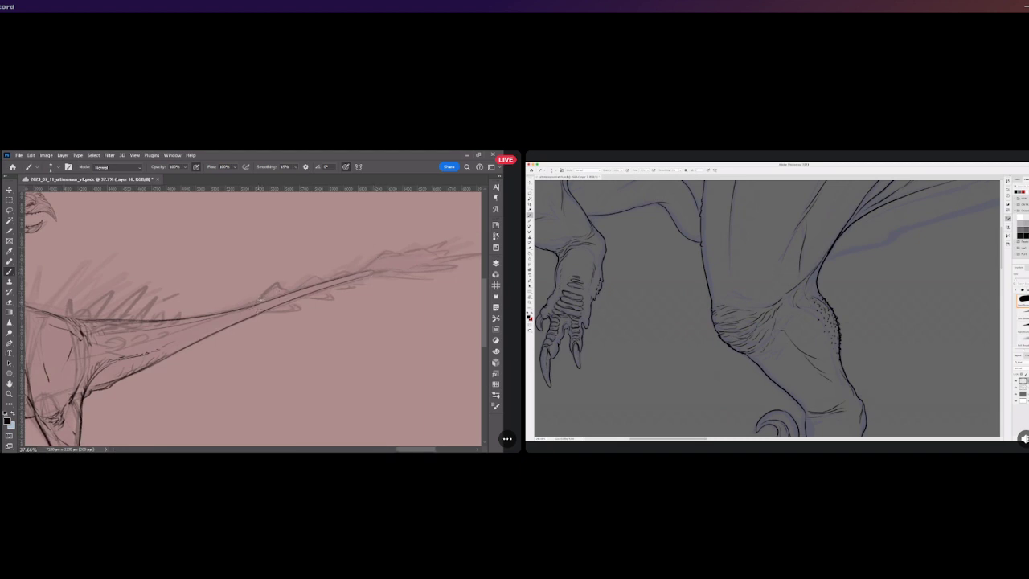
{"action": "left_click_drag", "start_coordinate": [259, 301], "coordinate": [278, 283]}
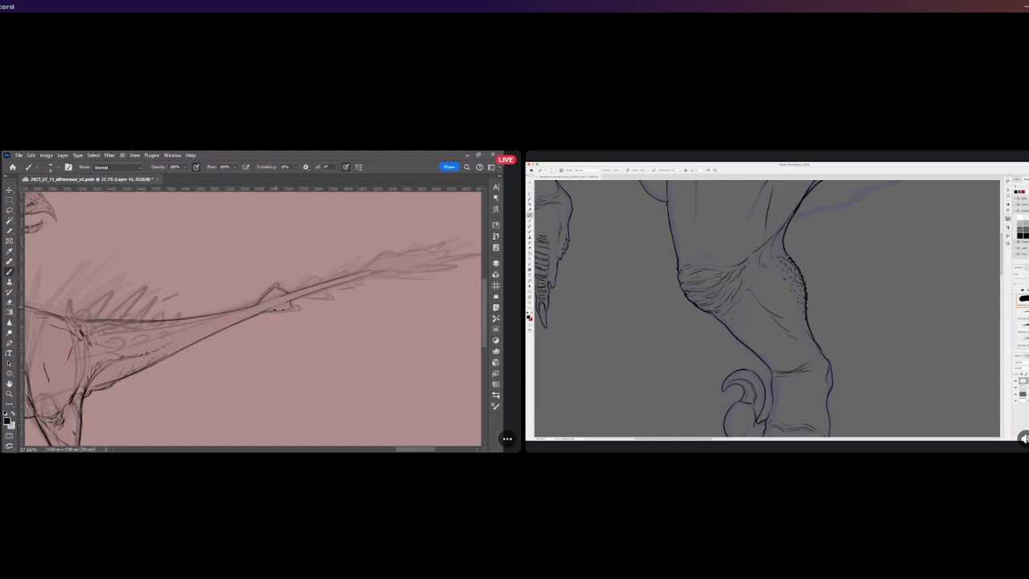
Outline the spikes along the upper and lower edges of the tail's outer half, redoing a misplaced stroke on the underside
{"action": "left_click_drag", "start_coordinate": [262, 305], "coordinate": [289, 304]}
{"action": "key", "text": "ctrl+z"}
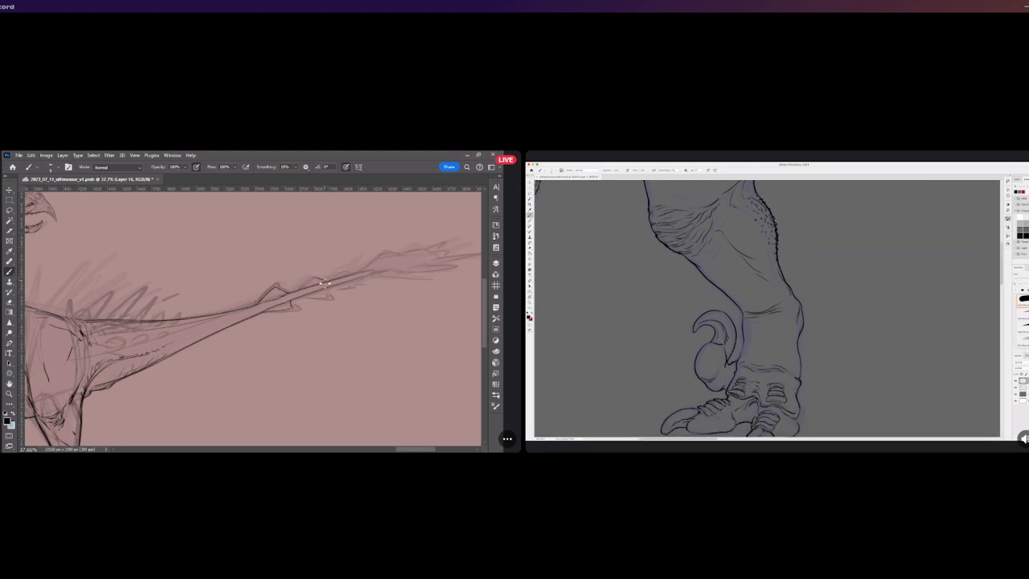
{"action": "left_click_drag", "start_coordinate": [304, 297], "coordinate": [353, 283]}
{"action": "left_click_drag", "start_coordinate": [336, 286], "coordinate": [357, 277]}
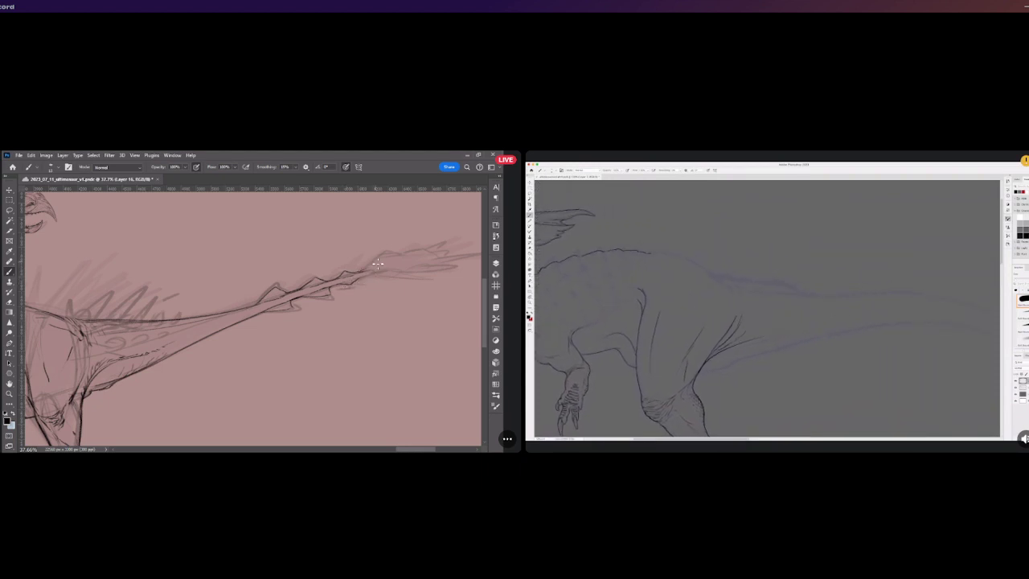
Add small scale dots along the middle of the tail, starting just before the first pair of spikes
{"action": "scroll", "coordinate": [276, 284], "scroll_direction": "down", "scroll_amount": 5}
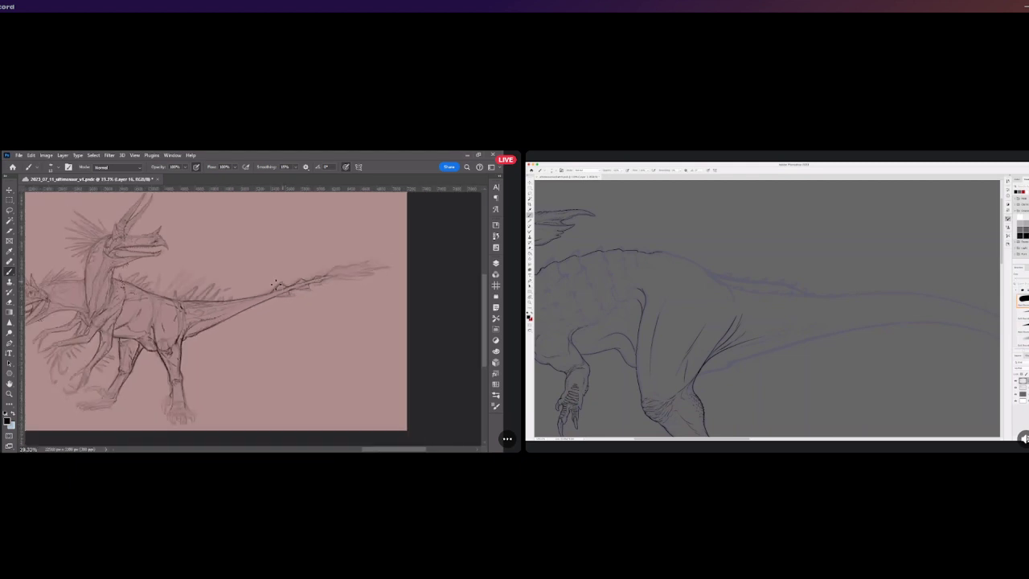
{"action": "scroll", "coordinate": [257, 314], "scroll_direction": "up", "scroll_amount": 3}
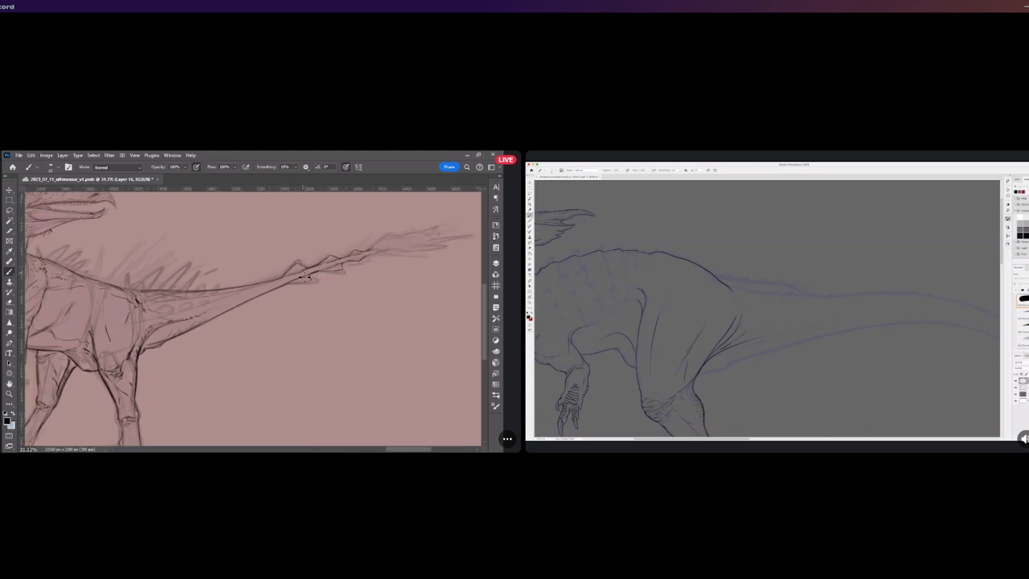
{"action": "scroll", "coordinate": [310, 278], "scroll_direction": "down", "scroll_amount": 4}
{"action": "scroll", "coordinate": [237, 284], "scroll_direction": "up", "scroll_amount": 5}
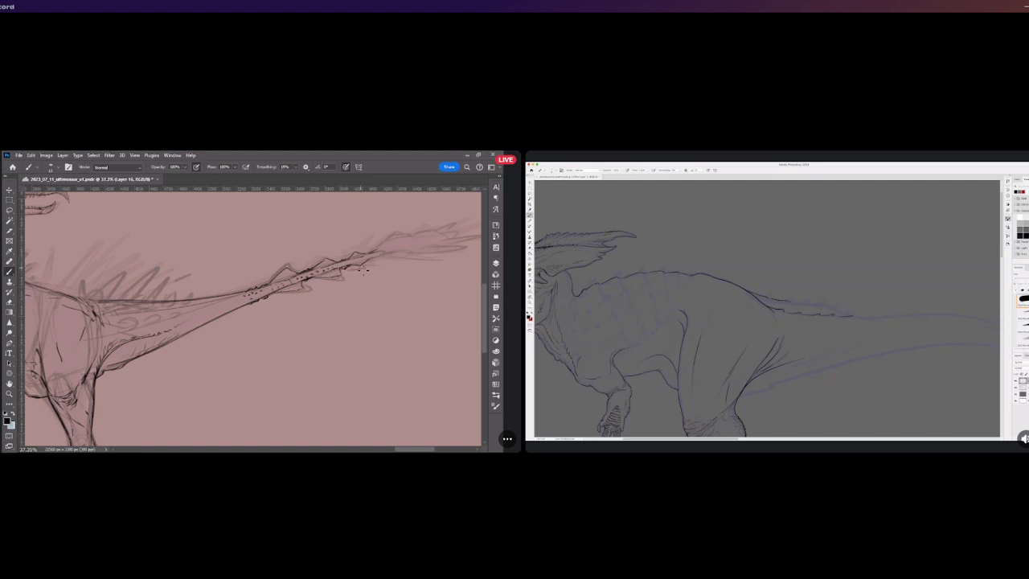
Darken the tail spikes and extend the scale dots between them towards the feathered tip
{"action": "scroll", "coordinate": [364, 271], "scroll_direction": "down", "scroll_amount": 5}
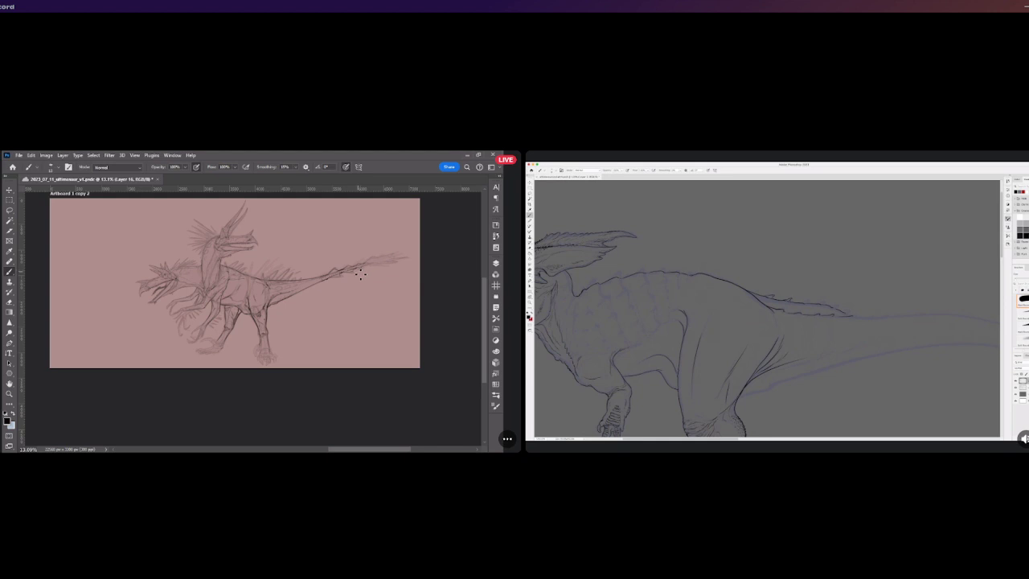
{"action": "scroll", "coordinate": [364, 274], "scroll_direction": "up", "scroll_amount": 6}
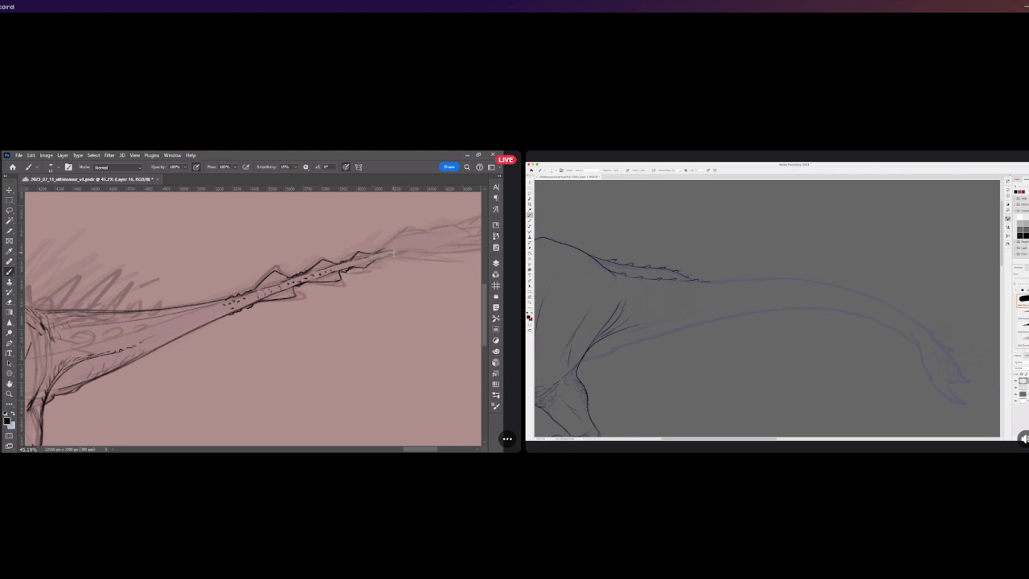
{"action": "scroll", "coordinate": [382, 254], "scroll_direction": "down", "scroll_amount": 5}
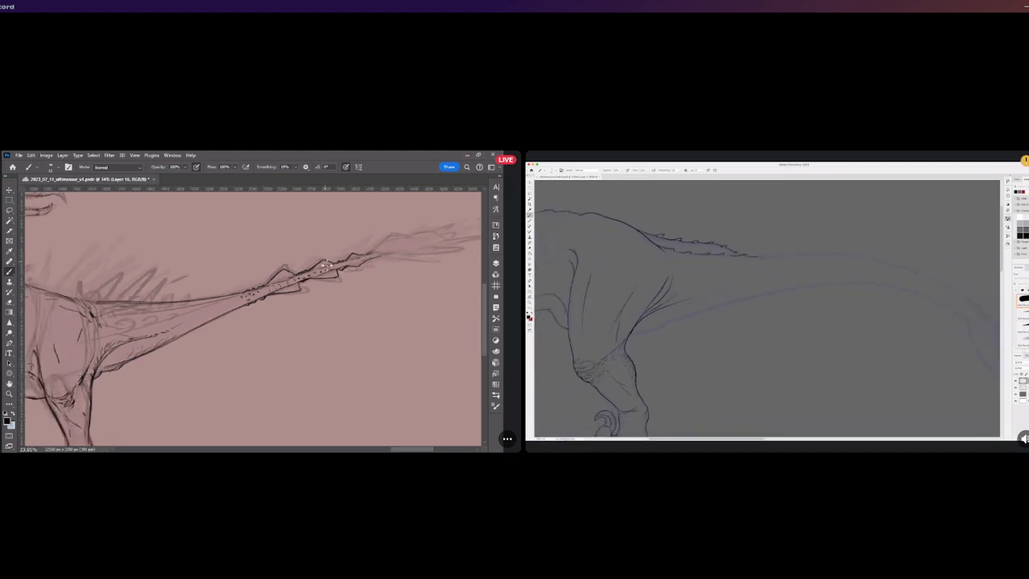
{"action": "scroll", "coordinate": [308, 294], "scroll_direction": "up", "scroll_amount": 3}
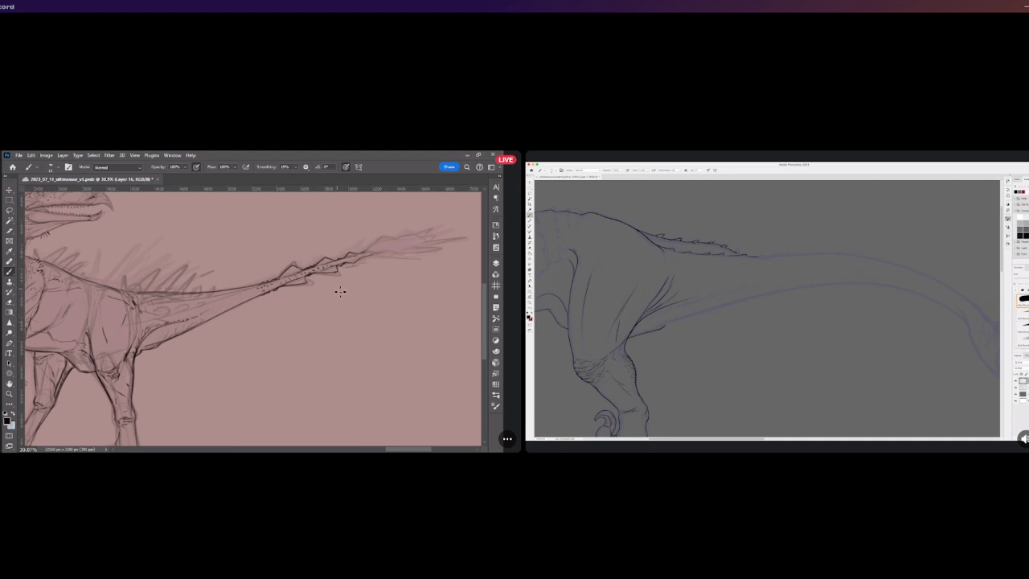
{"action": "scroll", "coordinate": [340, 291], "scroll_direction": "up", "scroll_amount": 1}
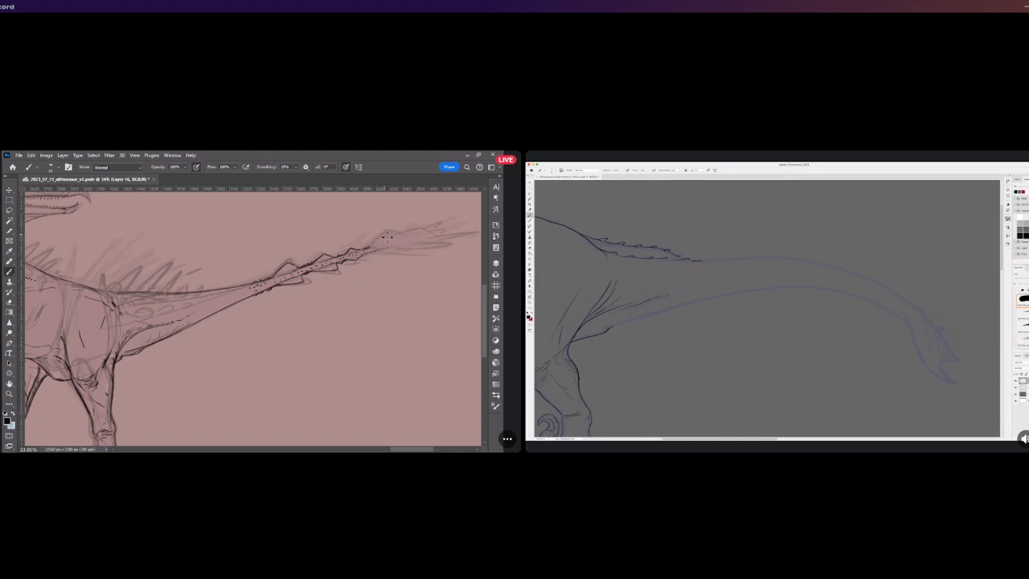
Check the spiked tail against the heads, body and legs across the whole artboard
{"action": "scroll", "coordinate": [354, 256], "scroll_direction": "down", "scroll_amount": 5}
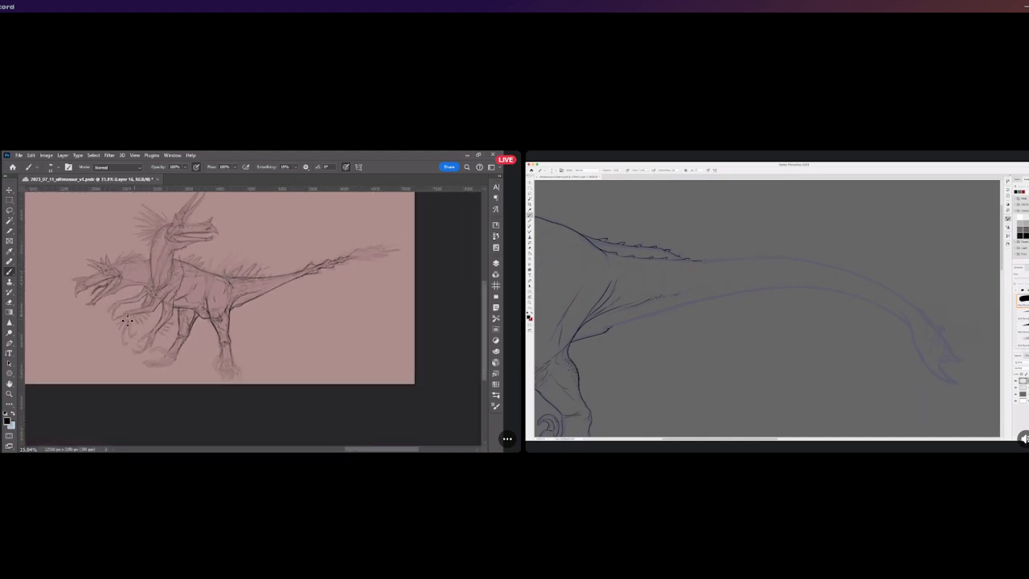
{"action": "scroll", "coordinate": [188, 290], "scroll_direction": "down", "scroll_amount": 1}
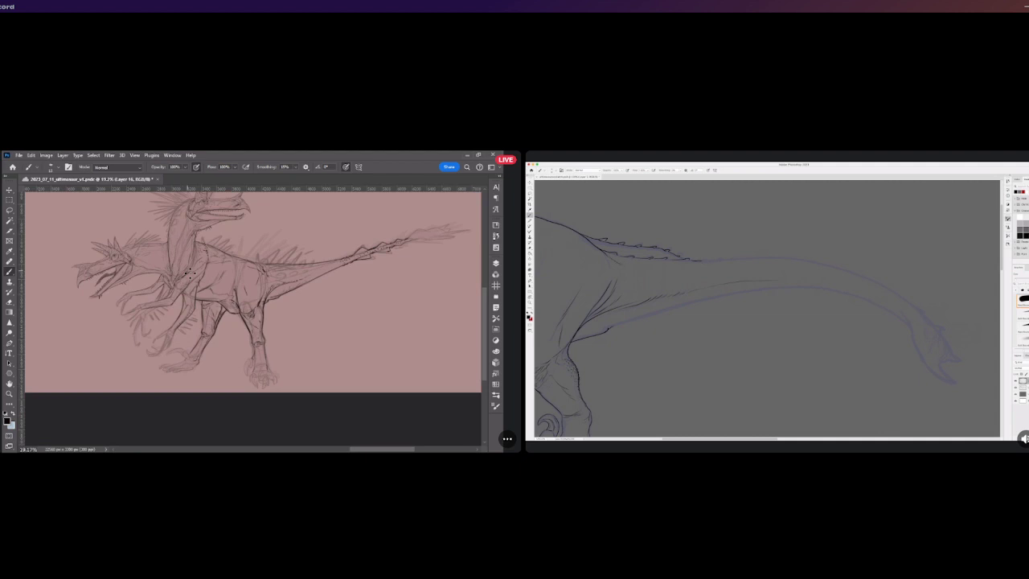
{"action": "scroll", "coordinate": [190, 273], "scroll_direction": "left", "scroll_amount": 5}
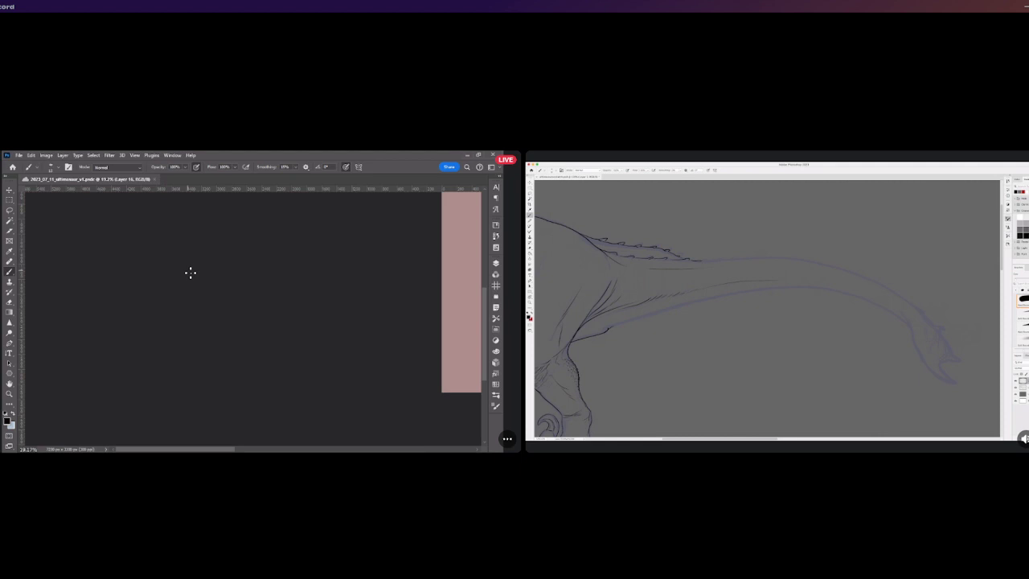
{"action": "mouse_move", "coordinate": [212, 449]}
{"action": "left_mouse_down"}
{"action": "mouse_move", "coordinate": [299, 378]}
{"action": "mouse_move", "coordinate": [314, 330]}
{"action": "left_mouse_up"}
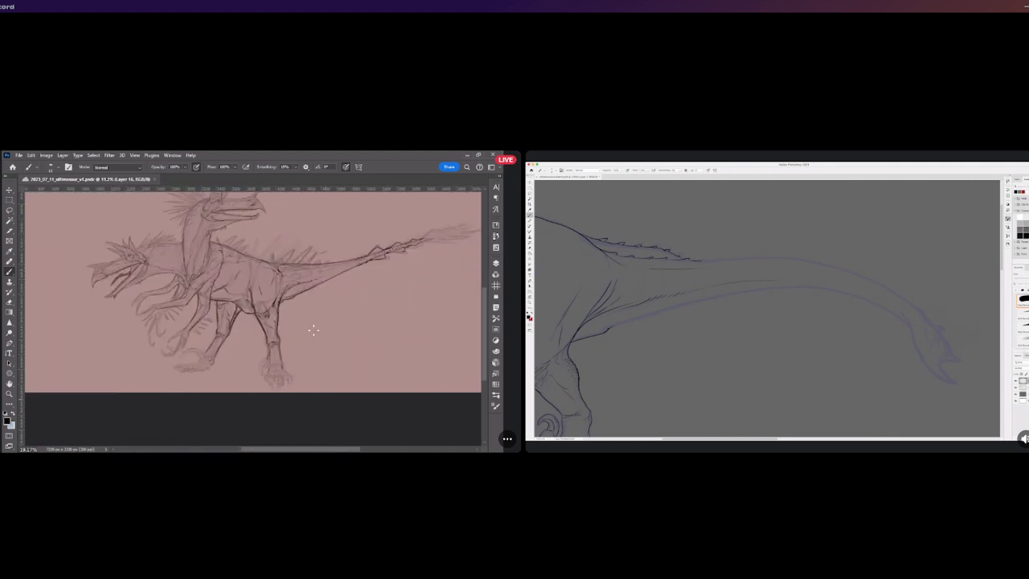
{"action": "scroll", "coordinate": [255, 253], "scroll_direction": "down", "scroll_amount": 4}
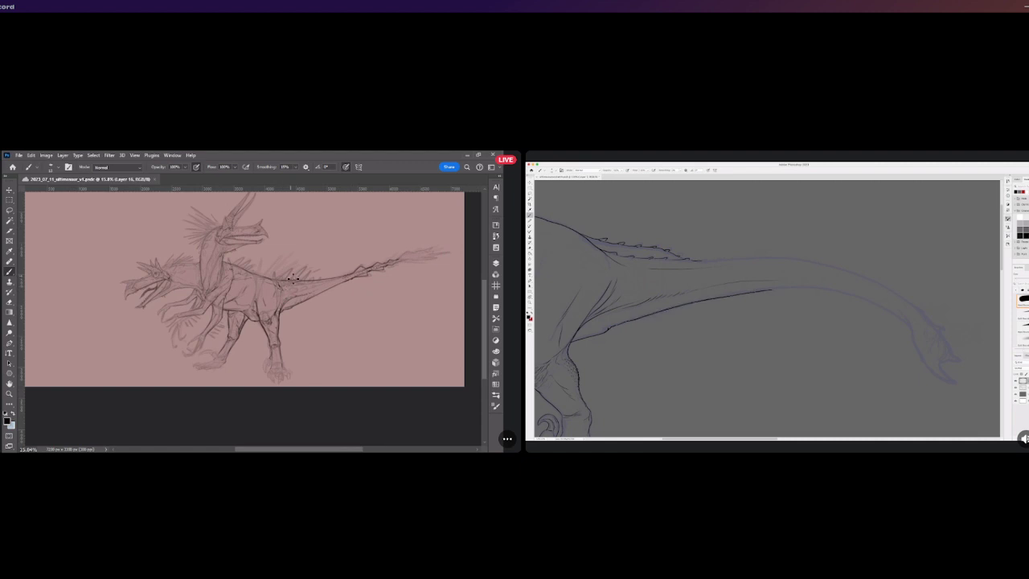
{"action": "scroll", "coordinate": [301, 248], "scroll_direction": "down", "scroll_amount": 2}
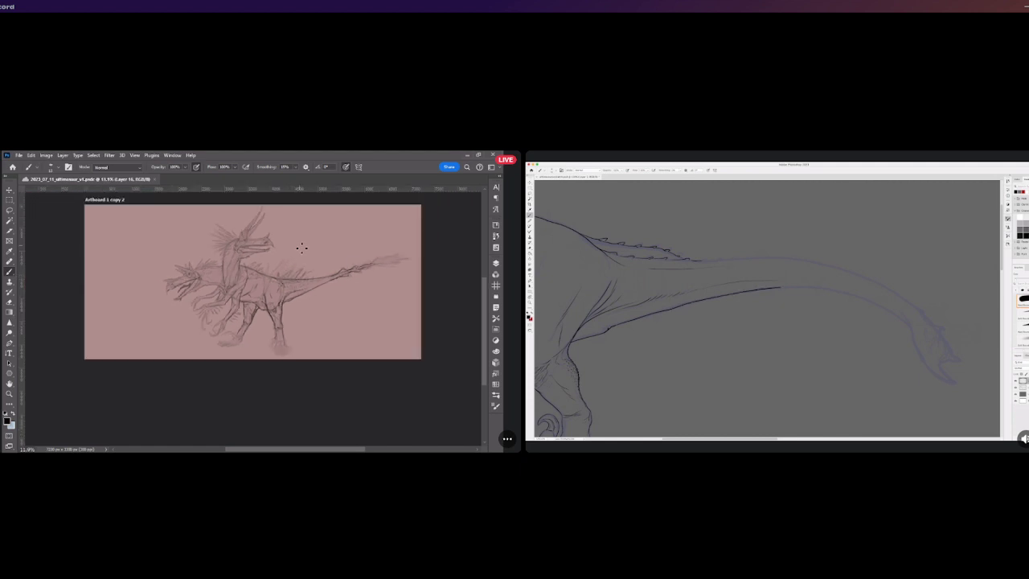
{"action": "scroll", "coordinate": [301, 247], "scroll_direction": "up", "scroll_amount": 2}
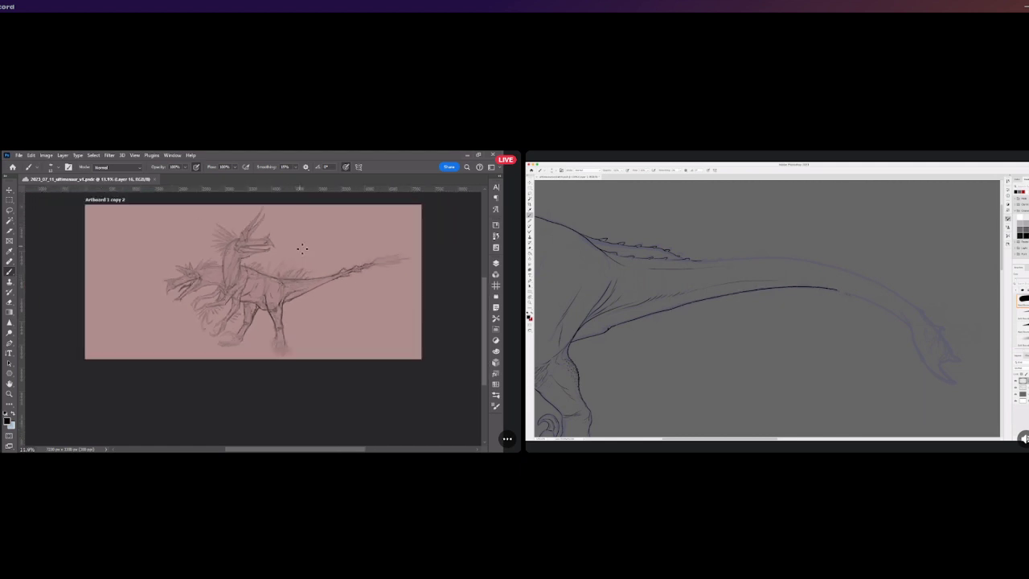
{"action": "scroll", "coordinate": [301, 246], "scroll_direction": "up", "scroll_amount": 3}
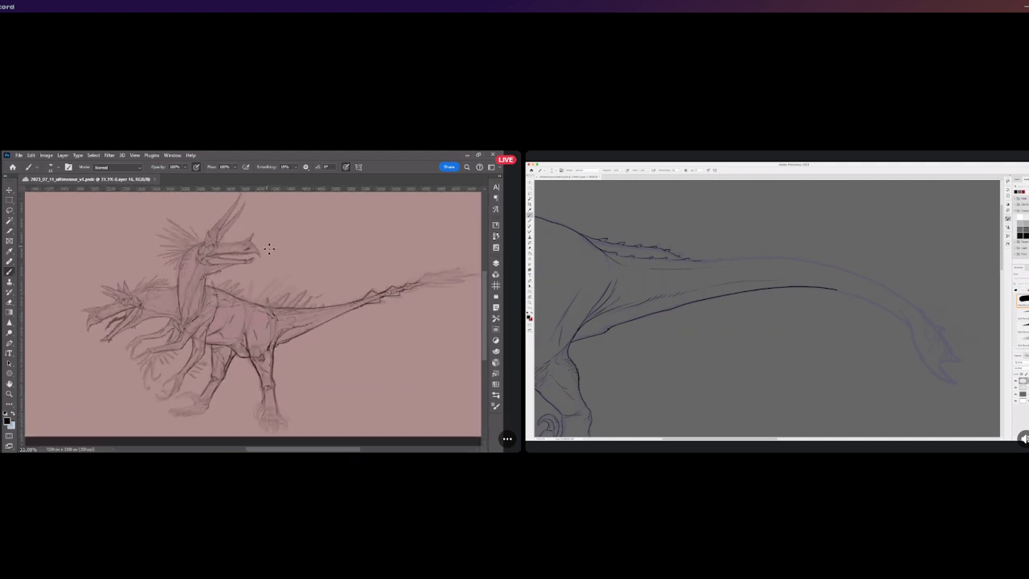
{"action": "scroll", "coordinate": [198, 274], "scroll_direction": "down", "scroll_amount": 1}
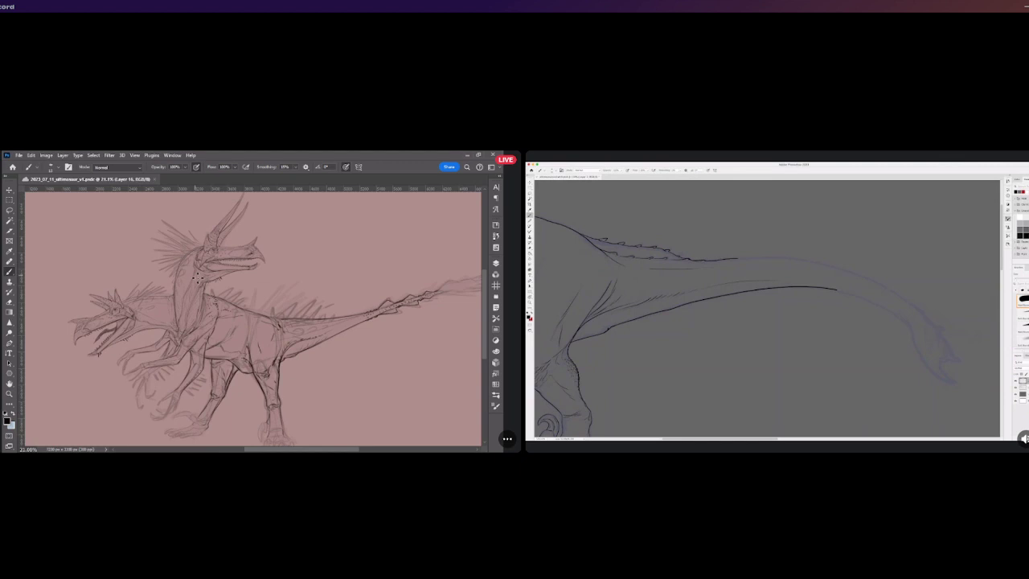
Examine the lower horned head, its open jaws and its neck up close and in relation to the upright neck
{"action": "scroll", "coordinate": [193, 278], "scroll_direction": "up", "scroll_amount": 3}
{"action": "scroll", "coordinate": [118, 320], "scroll_direction": "up", "scroll_amount": 4}
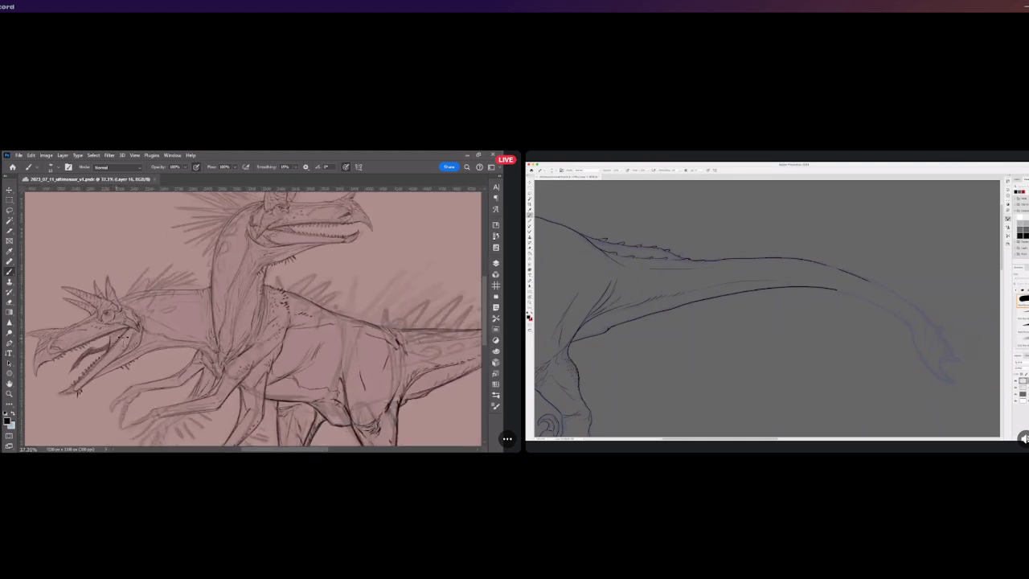
{"action": "scroll", "coordinate": [134, 336], "scroll_direction": "up", "scroll_amount": 2}
{"action": "scroll", "coordinate": [133, 336], "scroll_direction": "down", "scroll_amount": 2}
{"action": "scroll", "coordinate": [135, 338], "scroll_direction": "up", "scroll_amount": 2}
{"action": "scroll", "coordinate": [135, 338], "scroll_direction": "up", "scroll_amount": 1}
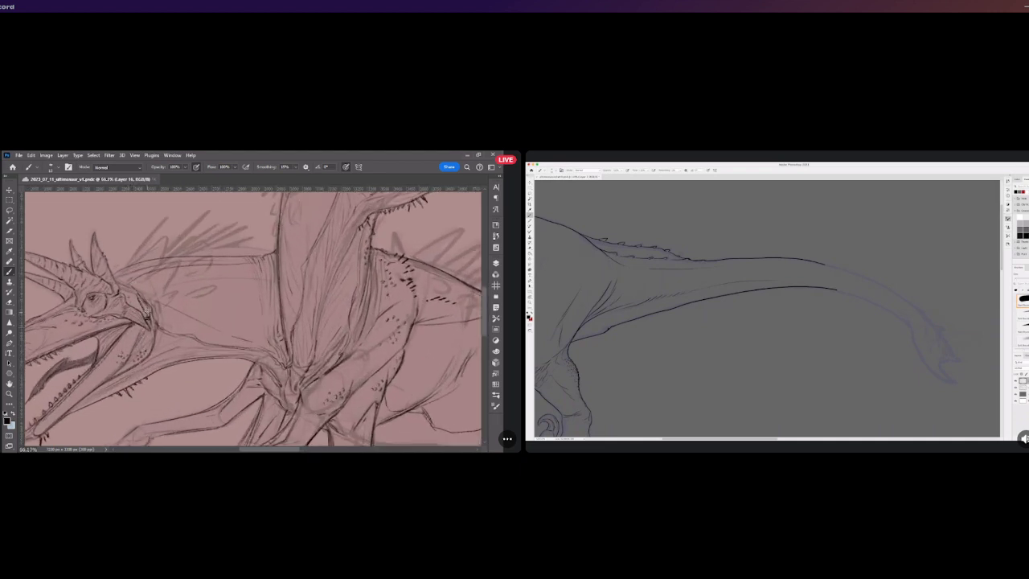
{"action": "scroll", "coordinate": [156, 278], "scroll_direction": "down", "scroll_amount": 3}
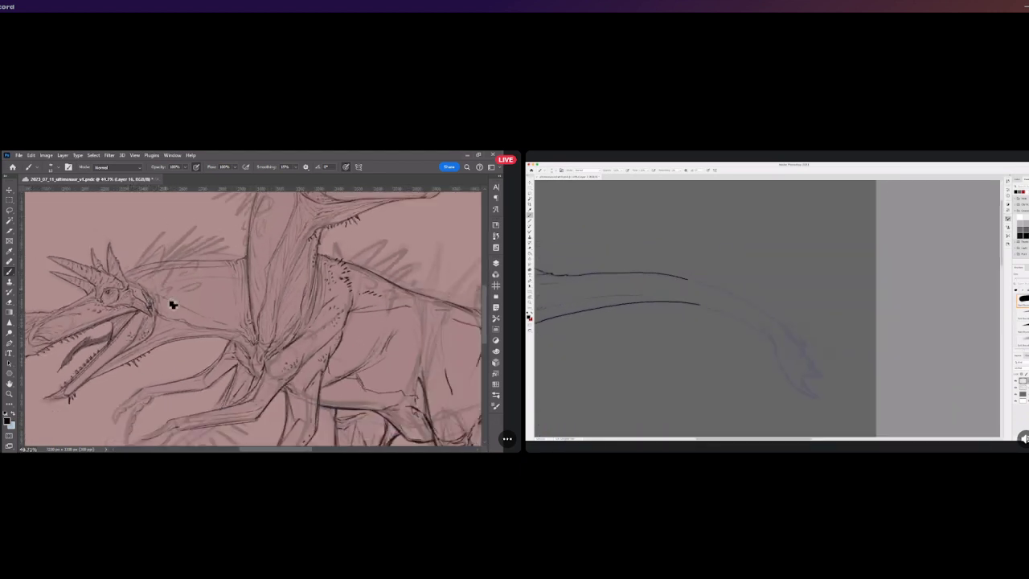
{"action": "scroll", "coordinate": [180, 332], "scroll_direction": "down", "scroll_amount": 2}
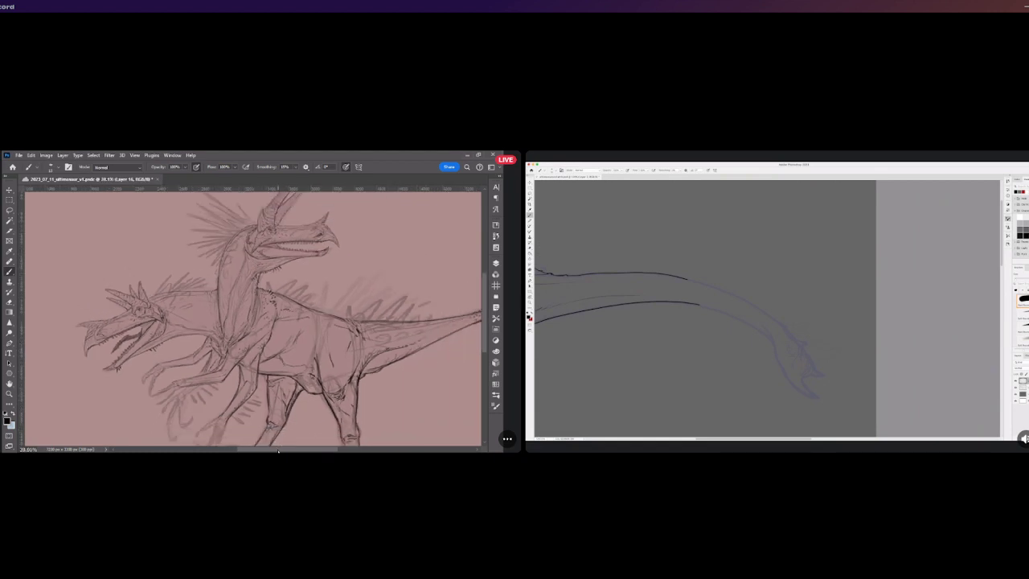
{"action": "left_click_drag", "start_coordinate": [279, 452], "coordinate": [261, 452]}
{"action": "scroll", "coordinate": [178, 342], "scroll_direction": "up", "scroll_amount": 2}
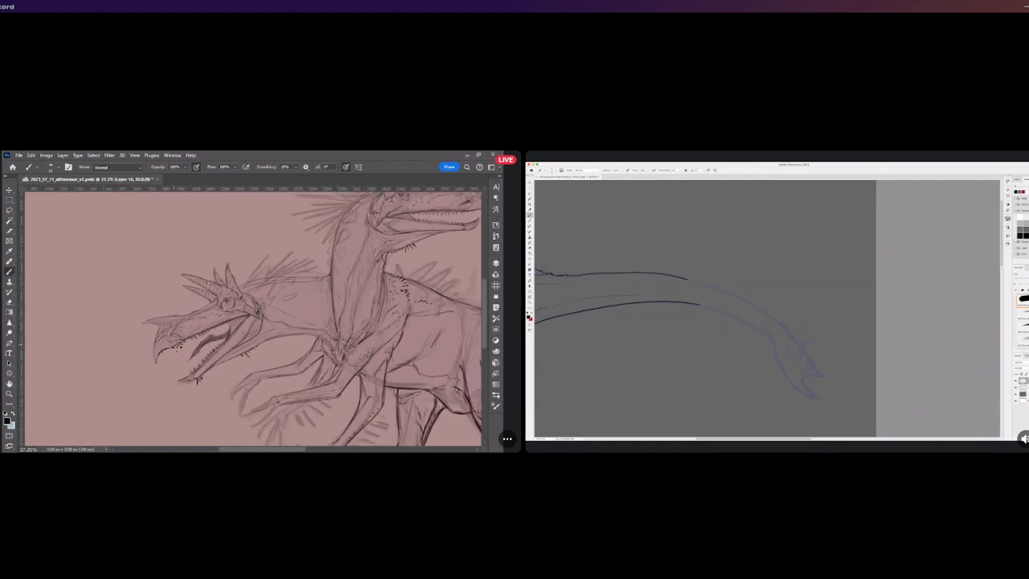
{"action": "scroll", "coordinate": [178, 344], "scroll_direction": "up", "scroll_amount": 3}
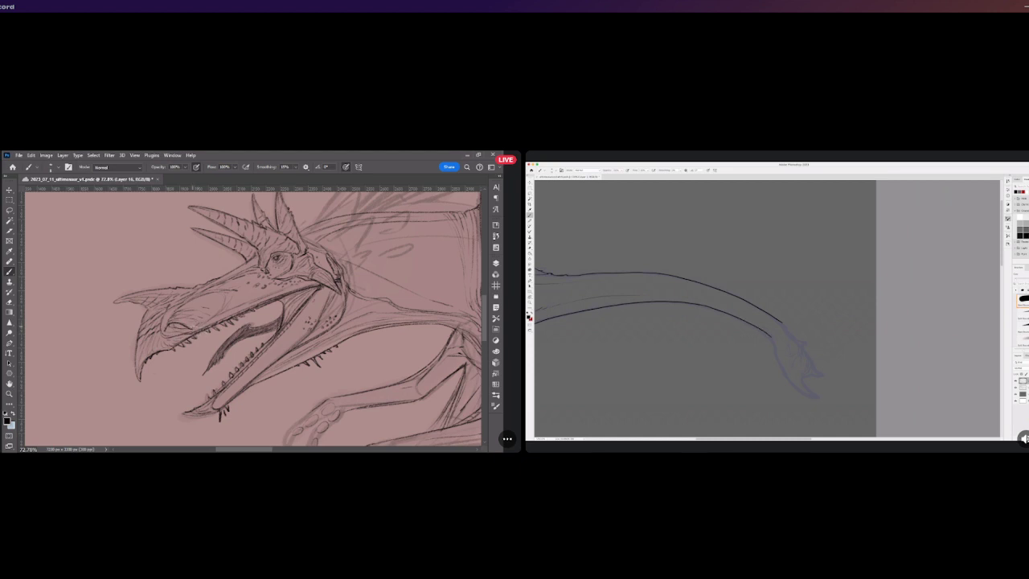
{"action": "scroll", "coordinate": [397, 319], "scroll_direction": "down", "scroll_amount": 1}
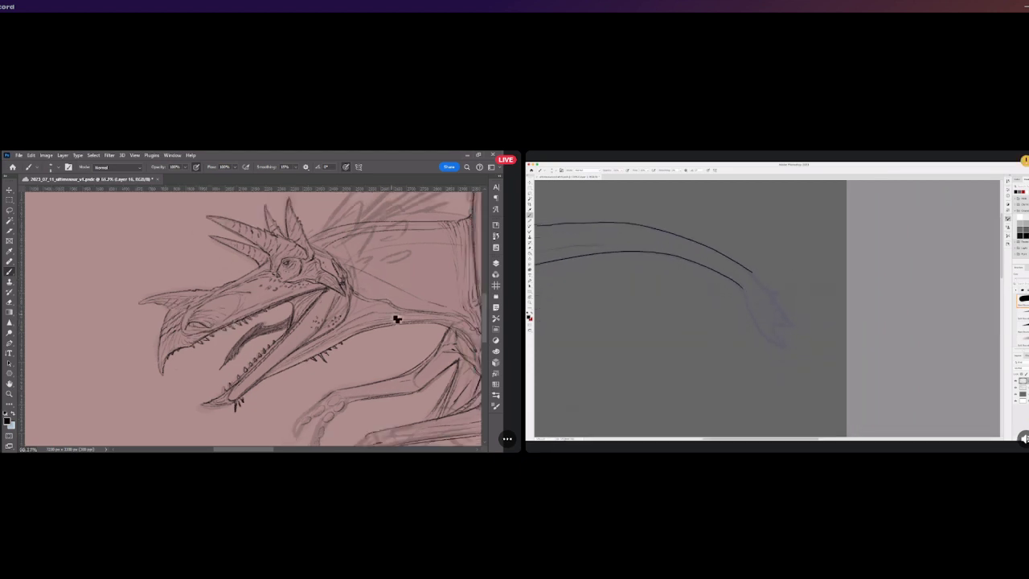
{"action": "scroll", "coordinate": [346, 327], "scroll_direction": "down", "scroll_amount": 2}
{"action": "left_click_drag", "start_coordinate": [278, 451], "coordinate": [292, 451]}
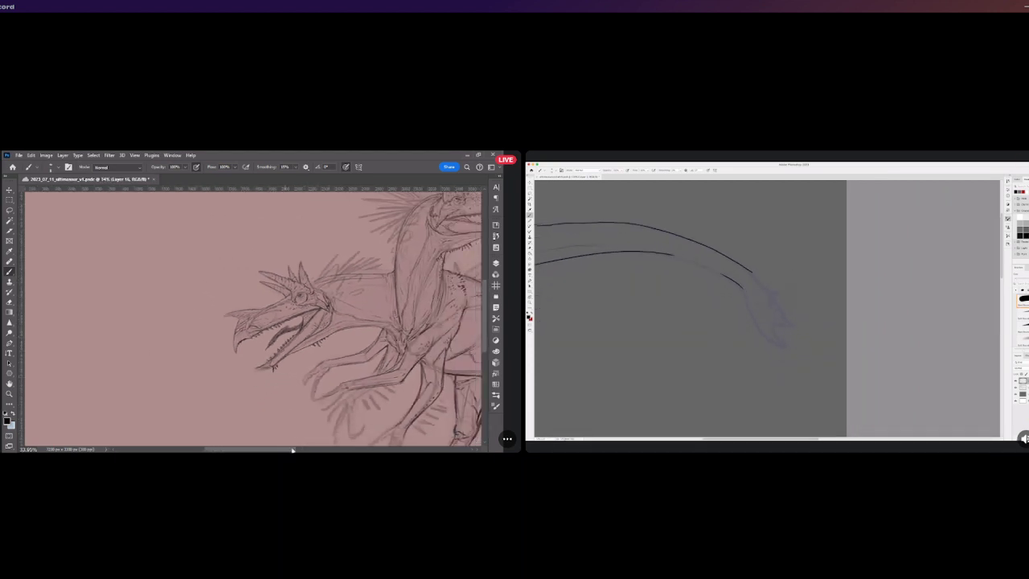
Add a short stroke to the front of the upright neck, just below the raised head's jaw
{"action": "scroll", "coordinate": [278, 337], "scroll_direction": "down", "scroll_amount": 2}
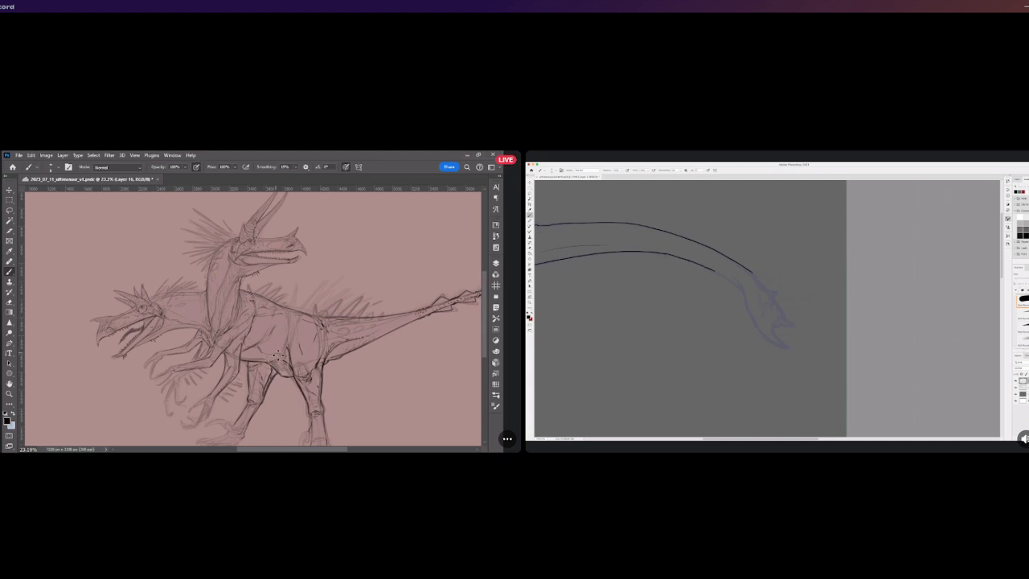
{"action": "scroll", "coordinate": [257, 342], "scroll_direction": "down", "scroll_amount": 2}
{"action": "scroll", "coordinate": [257, 342], "scroll_direction": "up", "scroll_amount": 4}
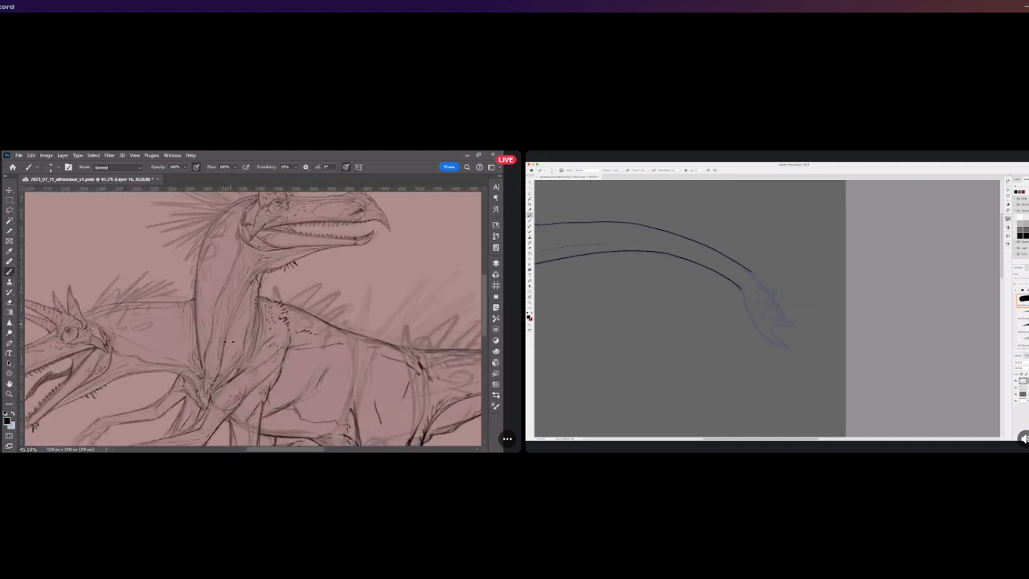
{"action": "left_click_drag", "start_coordinate": [245, 293], "coordinate": [250, 282]}
{"action": "scroll", "coordinate": [250, 282], "scroll_direction": "down", "scroll_amount": 4}
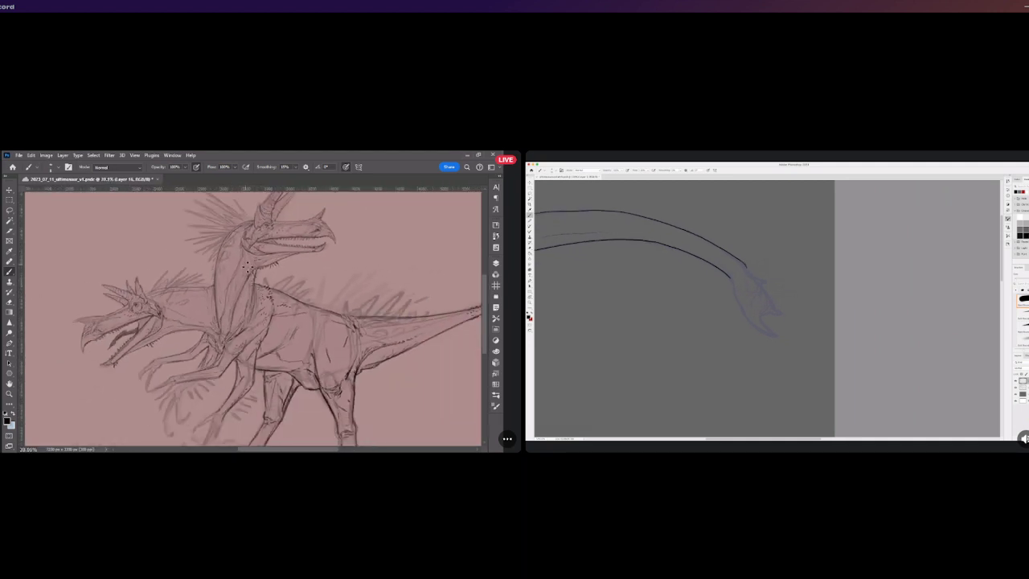
Darken the ankle contour beneath the raised claw on the rear hind foot with short brush strokes
{"action": "scroll", "coordinate": [358, 385], "scroll_direction": "down", "scroll_amount": 3}
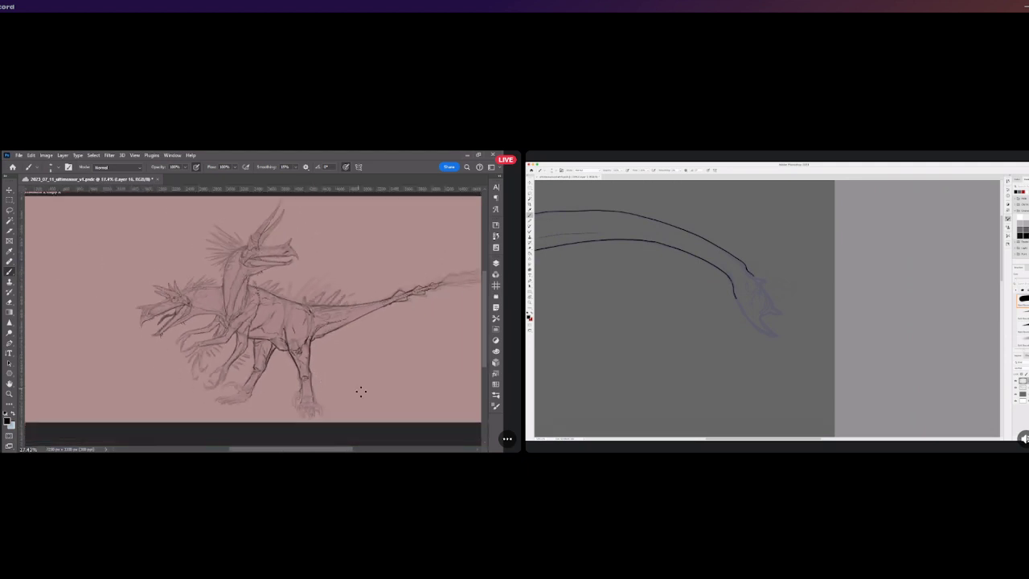
{"action": "scroll", "coordinate": [360, 391], "scroll_direction": "up", "scroll_amount": 2}
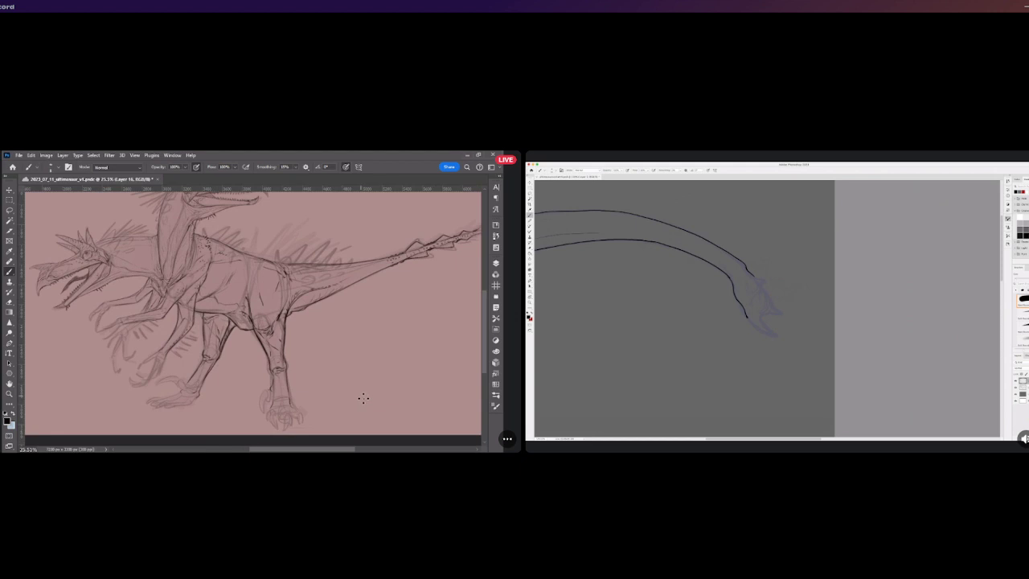
{"action": "scroll", "coordinate": [364, 398], "scroll_direction": "down", "scroll_amount": 2}
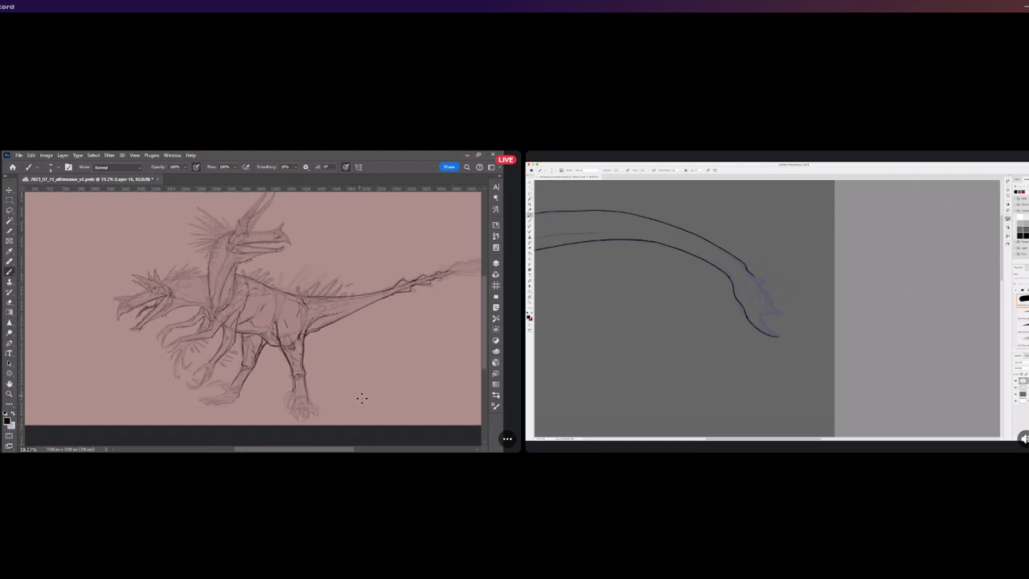
{"action": "scroll", "coordinate": [362, 398], "scroll_direction": "up", "scroll_amount": 3}
{"action": "scroll", "coordinate": [147, 390], "scroll_direction": "up", "scroll_amount": 2}
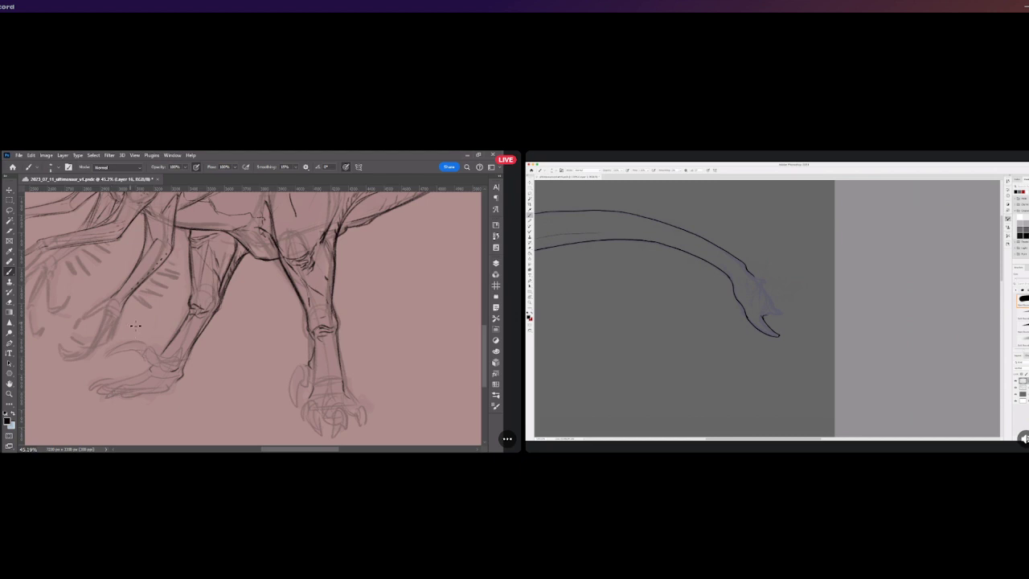
{"action": "left_click_drag", "start_coordinate": [144, 357], "coordinate": [158, 363]}
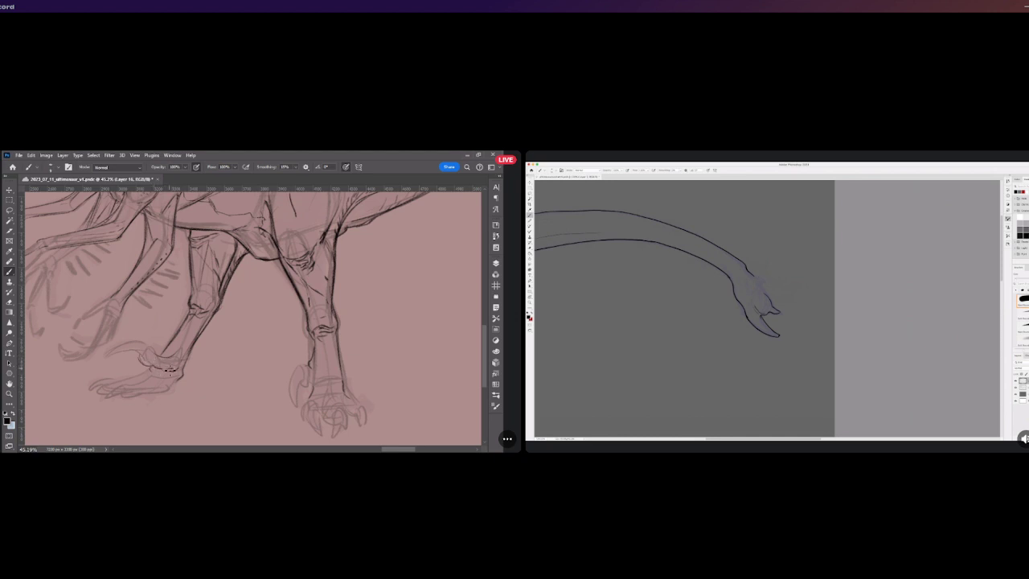
Examine the reworked hind foot against the whole creature, including both heads, the forelimbs and the tail
{"action": "scroll", "coordinate": [173, 364], "scroll_direction": "left", "scroll_amount": 10}
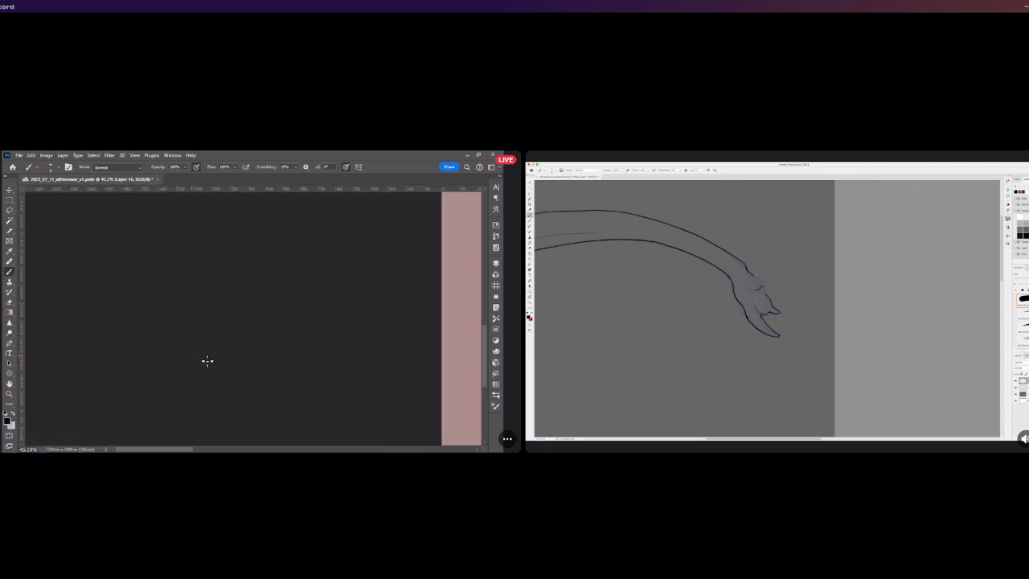
{"action": "scroll", "coordinate": [254, 322], "scroll_direction": "right", "scroll_amount": 10}
{"action": "scroll", "coordinate": [285, 374], "scroll_direction": "down", "scroll_amount": 3}
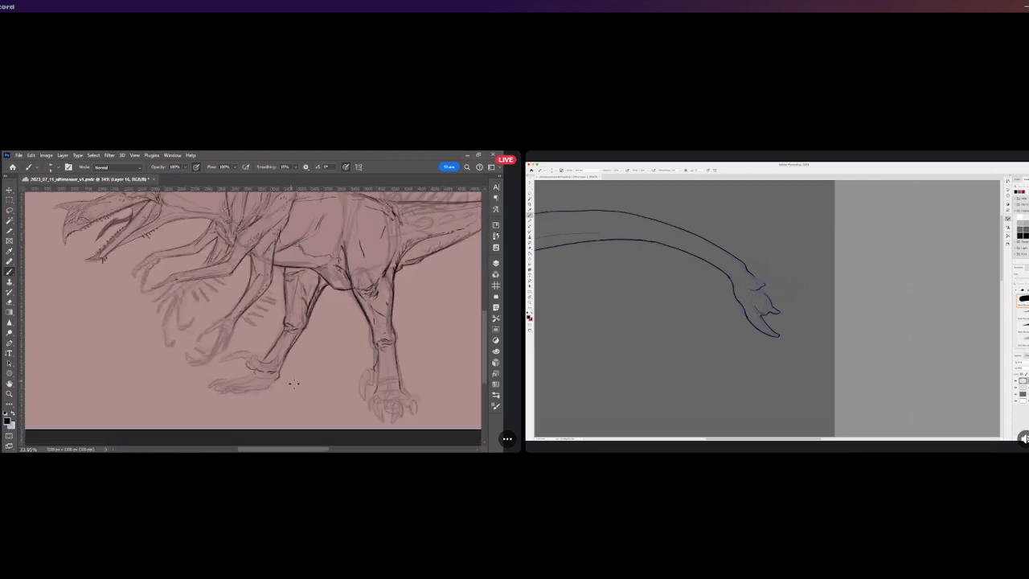
{"action": "scroll", "coordinate": [285, 374], "scroll_direction": "down", "scroll_amount": 5}
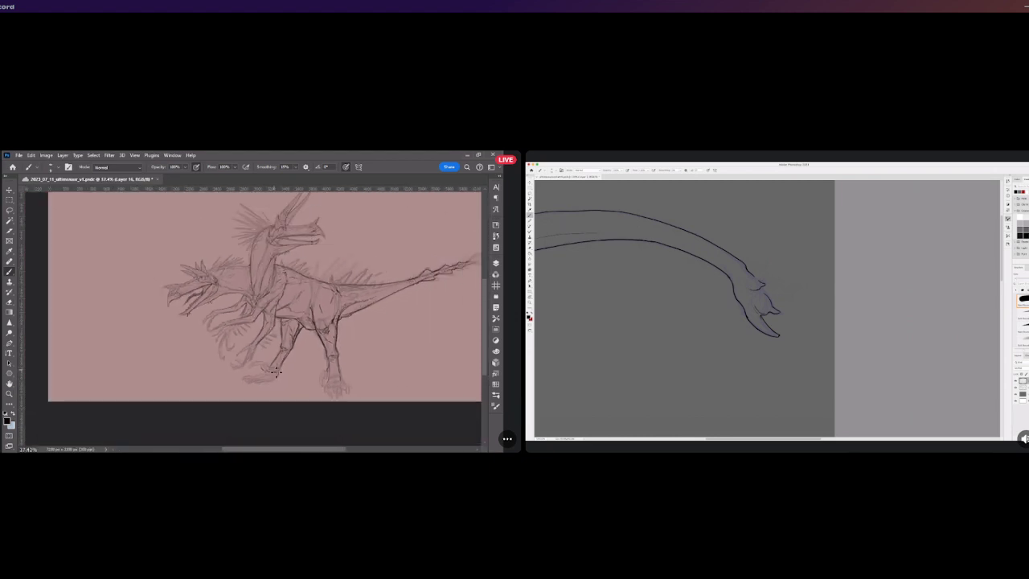
{"action": "scroll", "coordinate": [299, 344], "scroll_direction": "up", "scroll_amount": 3}
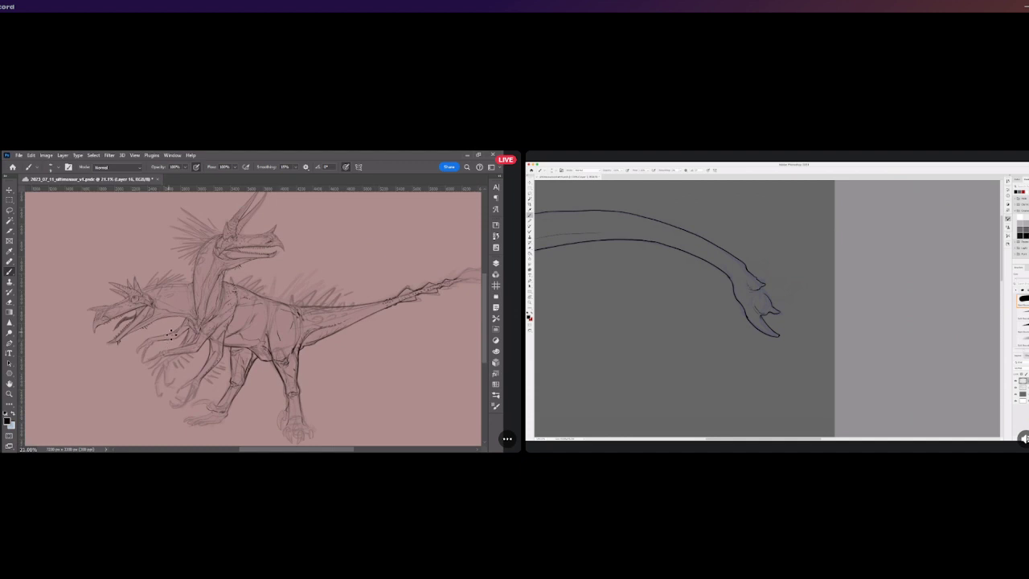
{"action": "scroll", "coordinate": [171, 336], "scroll_direction": "up", "scroll_amount": 3}
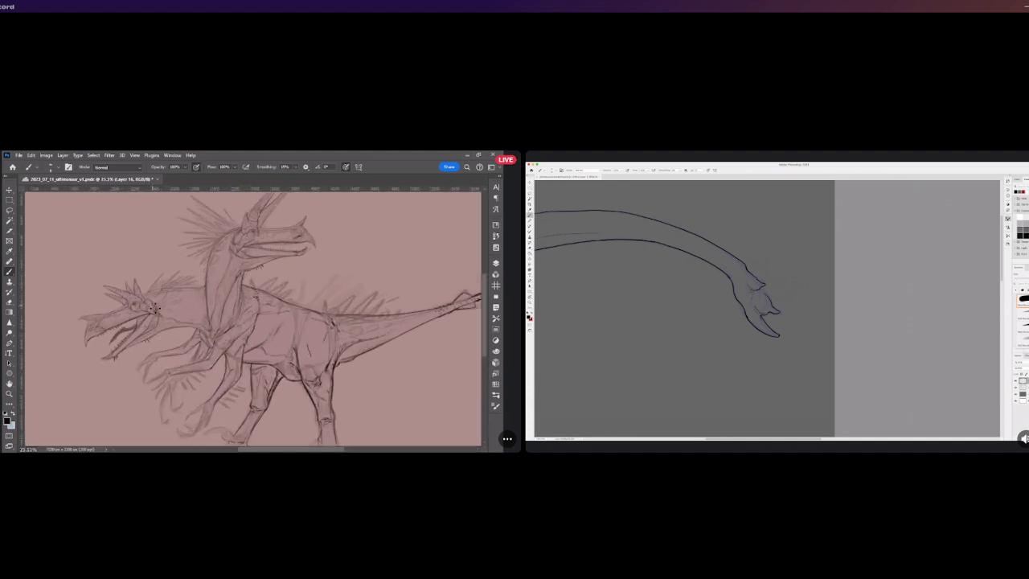
{"action": "scroll", "coordinate": [163, 308], "scroll_direction": "down", "scroll_amount": 3}
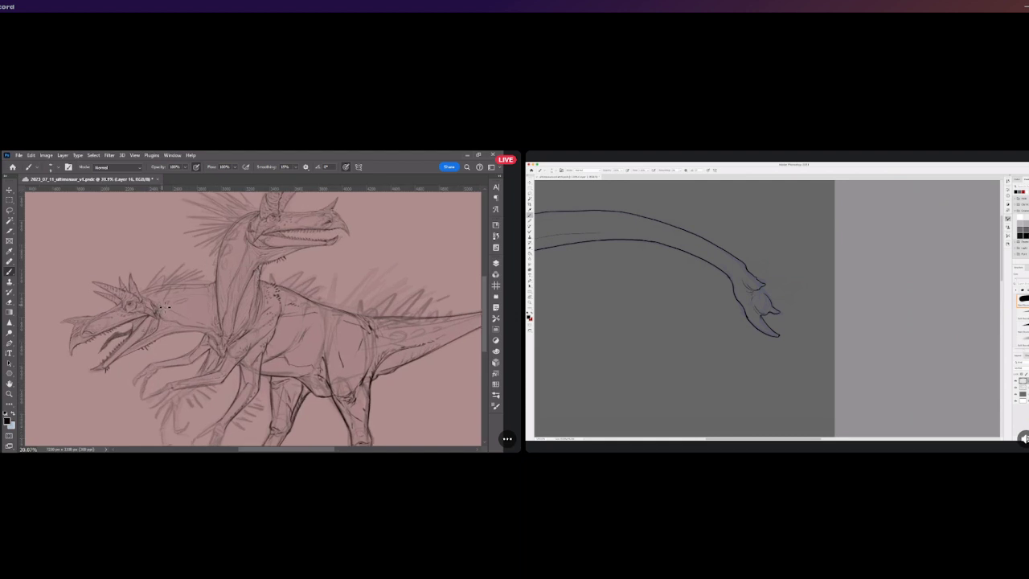
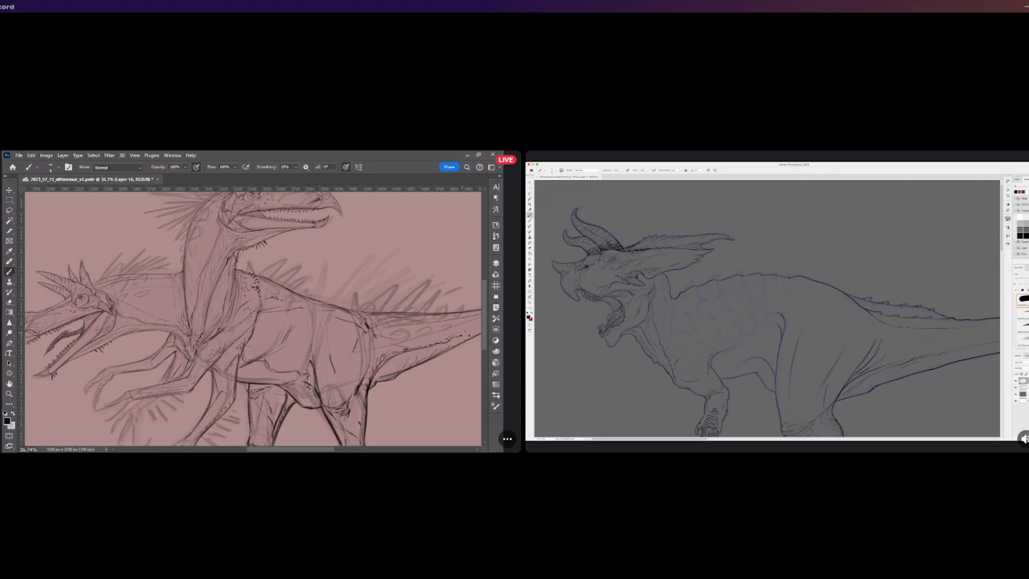
Draw the large curved claw beside the ankle of the foremost hind foot in darker lines
{"action": "scroll", "coordinate": [352, 281], "scroll_direction": "down", "scroll_amount": 3}
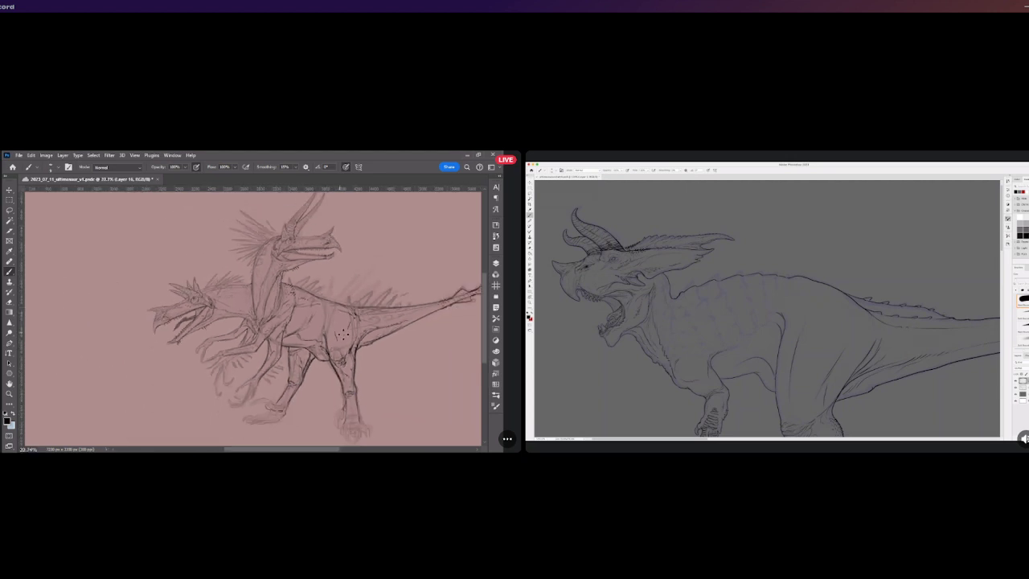
{"action": "scroll", "coordinate": [347, 373], "scroll_direction": "up", "scroll_amount": 3}
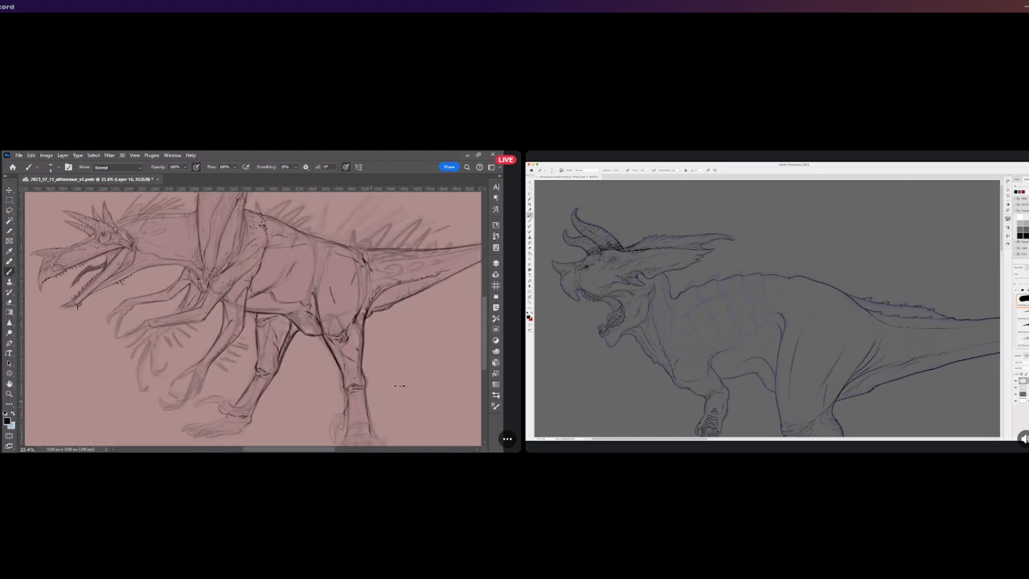
{"action": "scroll", "coordinate": [342, 378], "scroll_direction": "up", "scroll_amount": 1}
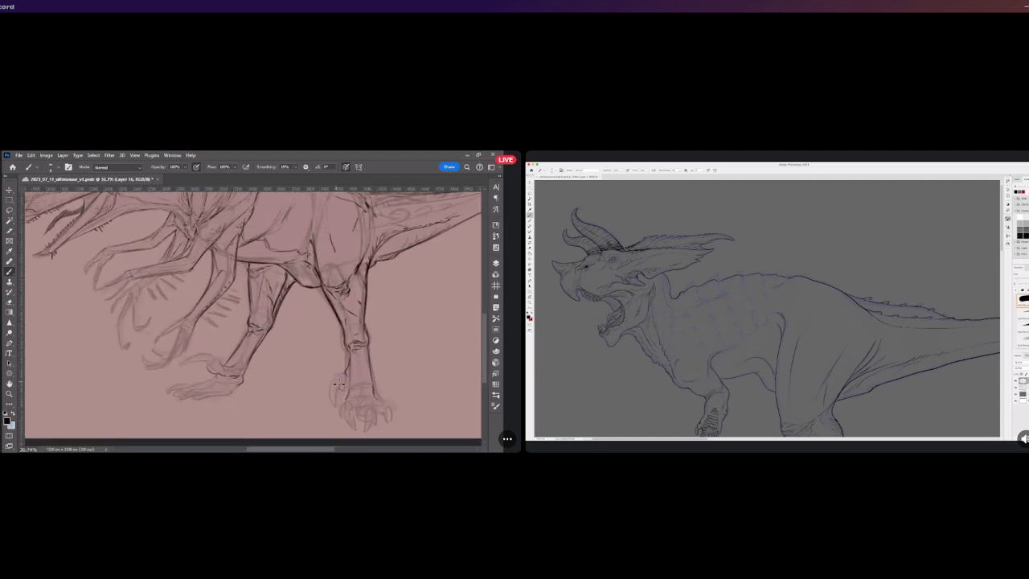
{"action": "scroll", "coordinate": [362, 387], "scroll_direction": "up", "scroll_amount": 1}
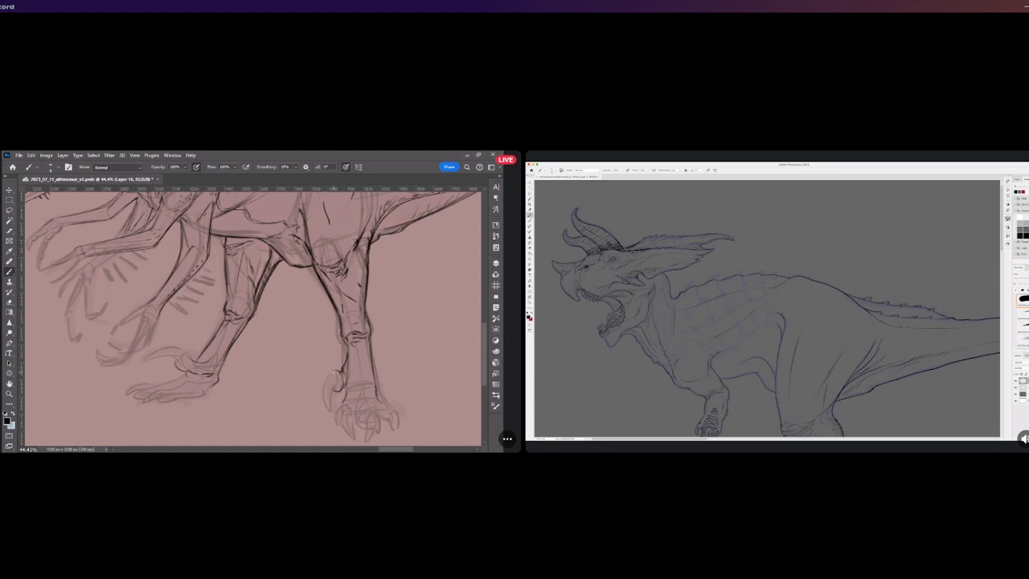
{"action": "mouse_move", "coordinate": [331, 375]}
{"action": "left_mouse_down"}
{"action": "mouse_move", "coordinate": [323, 399]}
{"action": "mouse_move", "coordinate": [338, 390]}
{"action": "mouse_move", "coordinate": [330, 375]}
{"action": "left_mouse_up"}
Outline the raised curved claw on the rear hind foot and strengthen the ankle lines behind it, redoing unsatisfactory strokes
{"action": "mouse_move", "coordinate": [174, 355]}
{"action": "left_mouse_down"}
{"action": "mouse_move", "coordinate": [142, 363]}
{"action": "mouse_move", "coordinate": [184, 351]}
{"action": "left_mouse_up"}
{"action": "key", "text": "ctrl+z"}
{"action": "key", "text": "ctrl+z"}
{"action": "left_click_drag", "start_coordinate": [182, 352], "coordinate": [191, 360]}
{"action": "left_click_drag", "start_coordinate": [187, 357], "coordinate": [216, 362]}
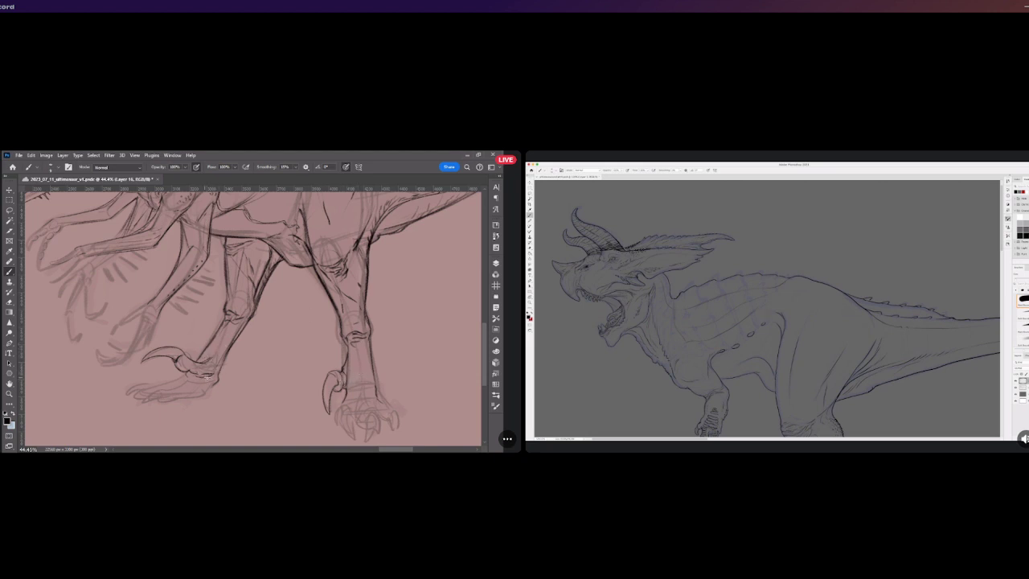
{"action": "left_click_drag", "start_coordinate": [198, 375], "coordinate": [214, 378]}
Browse the recent files and open the Flying Things PNG painting as a separate document
{"action": "left_click", "coordinate": [12, 168]}
{"action": "scroll", "coordinate": [87, 308], "scroll_direction": "down", "scroll_amount": 2}
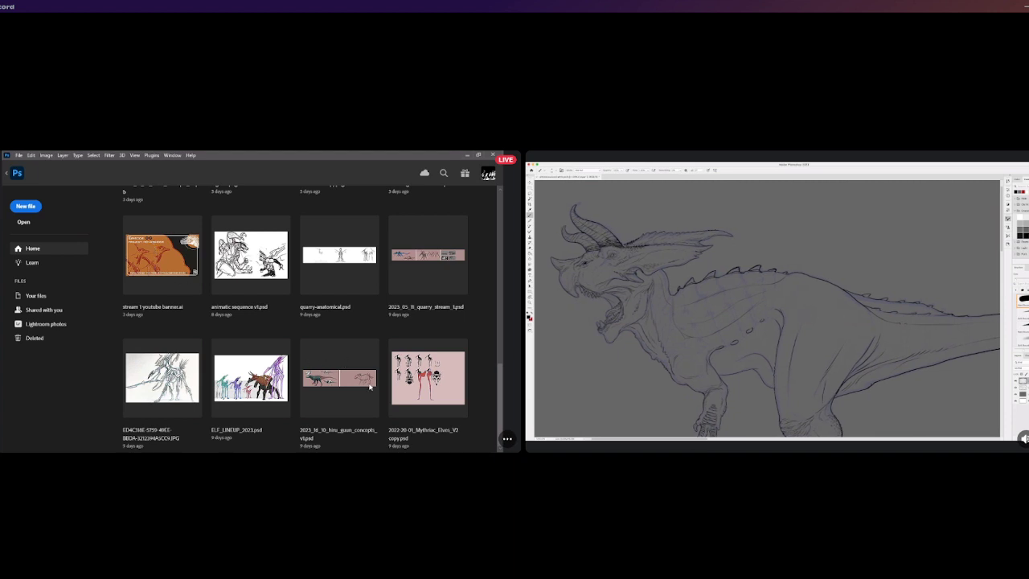
{"action": "key", "text": "Escape"}
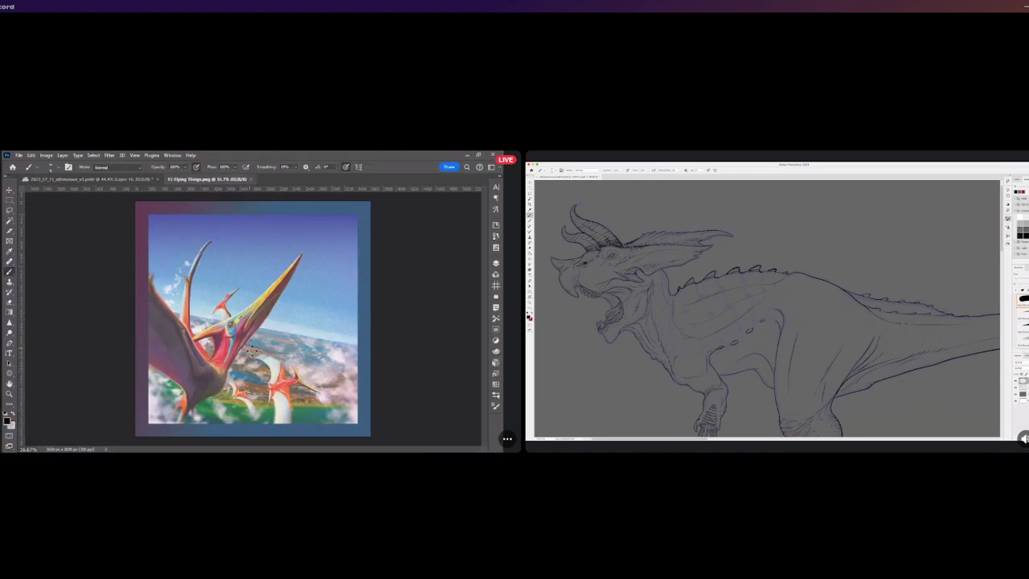
Examine the pterosaur painting up close and as a whole, from the main head and wings to the smaller flyers and clouds
{"action": "scroll", "coordinate": [251, 352], "scroll_direction": "up", "scroll_amount": 3}
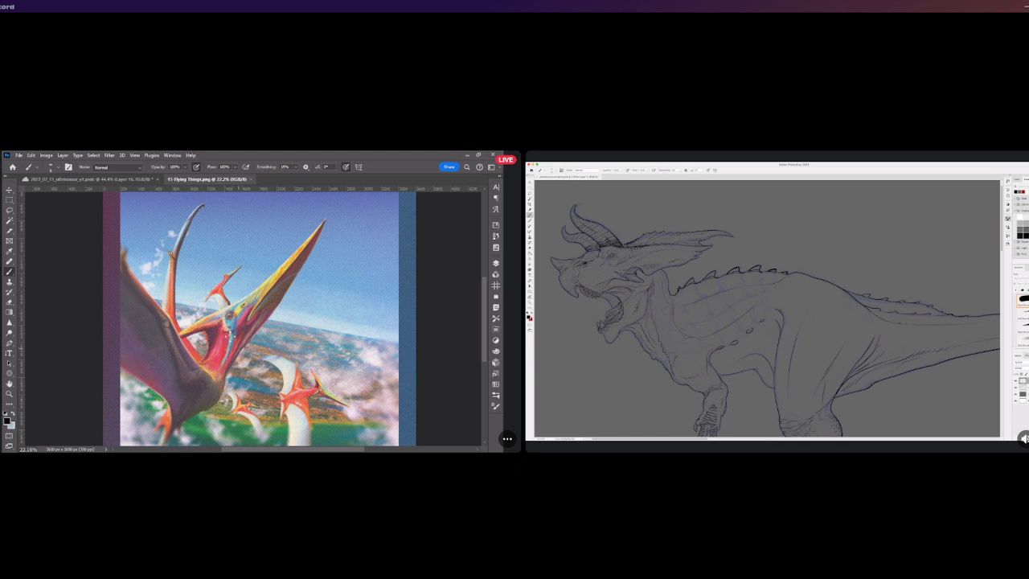
{"action": "scroll", "coordinate": [208, 340], "scroll_direction": "down", "scroll_amount": 1}
{"action": "scroll", "coordinate": [208, 340], "scroll_direction": "up", "scroll_amount": 1}
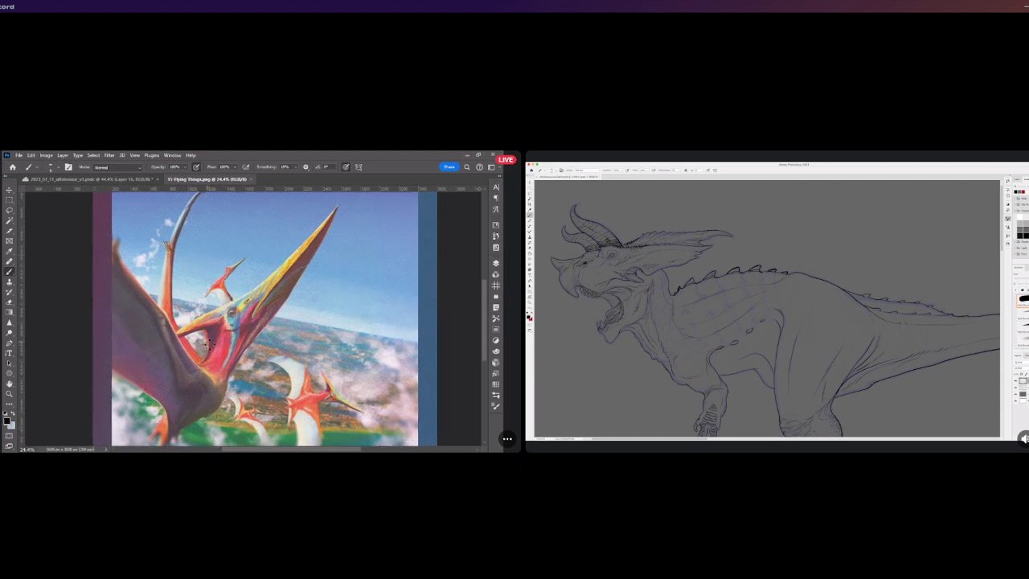
{"action": "scroll", "coordinate": [211, 344], "scroll_direction": "down", "scroll_amount": 1}
{"action": "scroll", "coordinate": [205, 341], "scroll_direction": "up", "scroll_amount": 1}
{"action": "scroll", "coordinate": [206, 341], "scroll_direction": "up", "scroll_amount": 1}
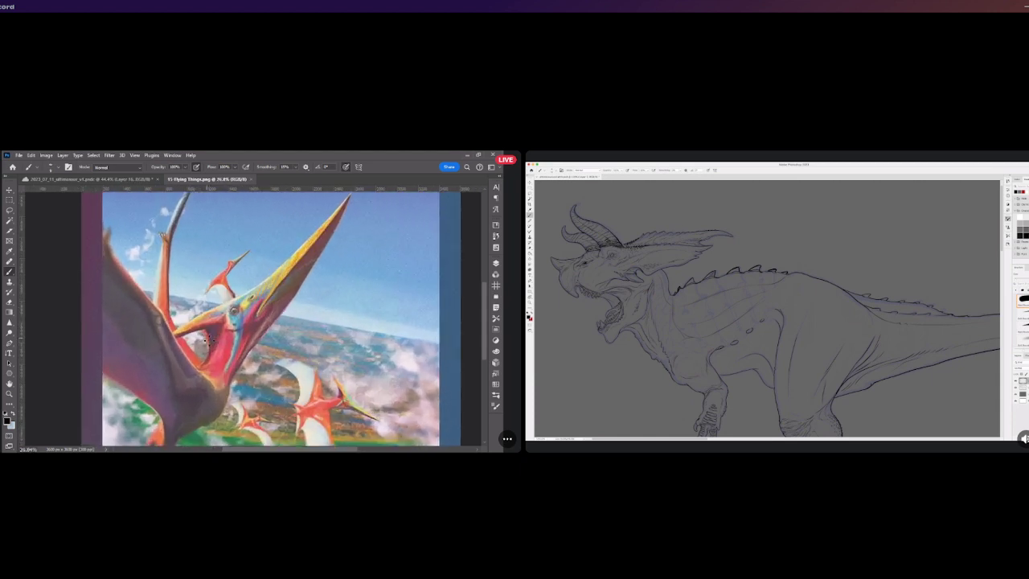
{"action": "scroll", "coordinate": [207, 344], "scroll_direction": "down", "scroll_amount": 4}
{"action": "scroll", "coordinate": [208, 343], "scroll_direction": "up", "scroll_amount": 3}
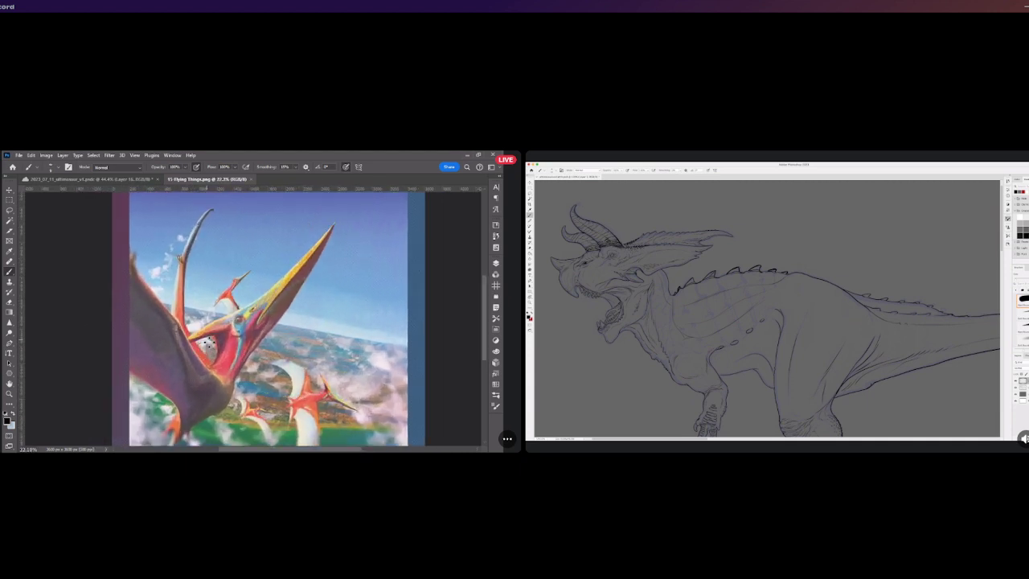
{"action": "scroll", "coordinate": [206, 344], "scroll_direction": "down", "scroll_amount": 2}
{"action": "scroll", "coordinate": [208, 344], "scroll_direction": "down", "scroll_amount": 1}
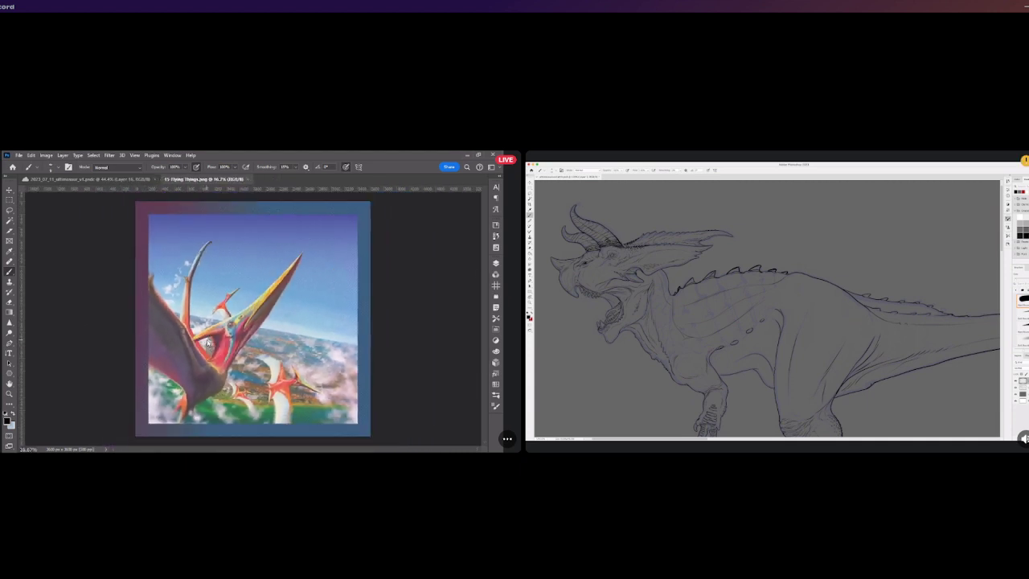
{"action": "scroll", "coordinate": [208, 343], "scroll_direction": "up", "scroll_amount": 1}
{"action": "scroll", "coordinate": [208, 343], "scroll_direction": "down", "scroll_amount": 1}
{"action": "scroll", "coordinate": [208, 343], "scroll_direction": "down", "scroll_amount": 2}
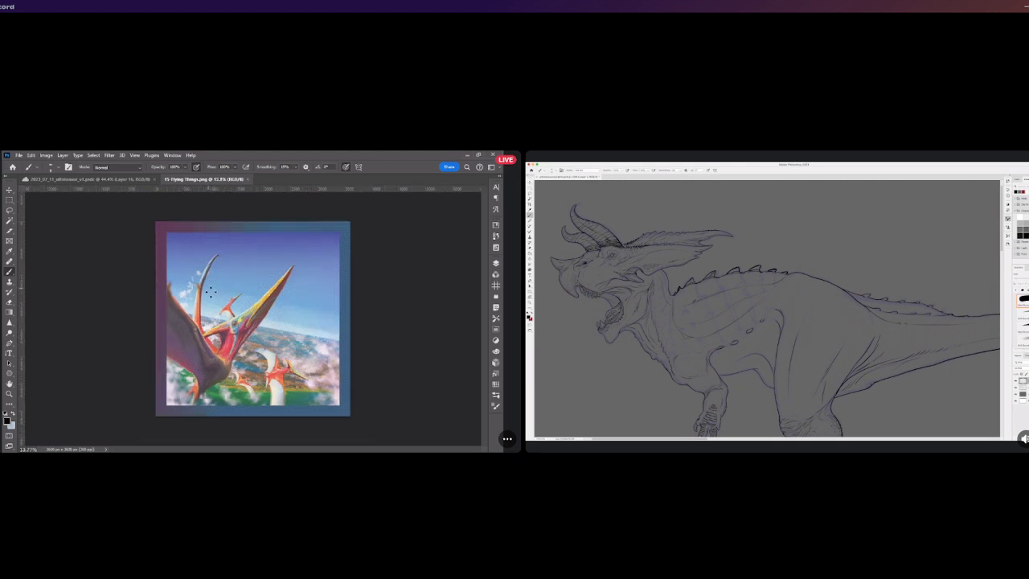
{"action": "scroll", "coordinate": [207, 343], "scroll_direction": "up", "scroll_amount": 2}
{"action": "scroll", "coordinate": [217, 307], "scroll_direction": "down", "scroll_amount": 1}
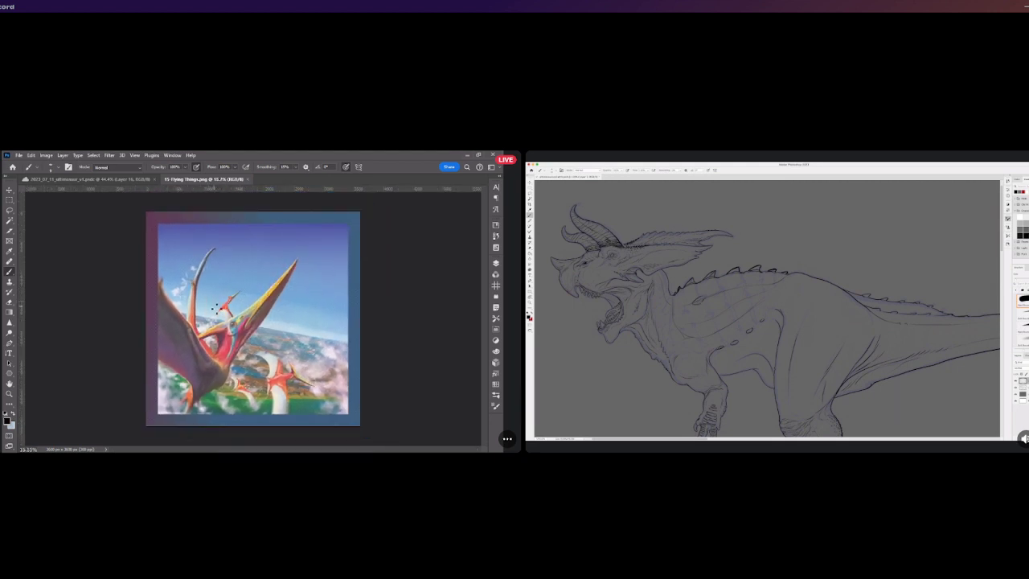
{"action": "scroll", "coordinate": [215, 308], "scroll_direction": "up", "scroll_amount": 1}
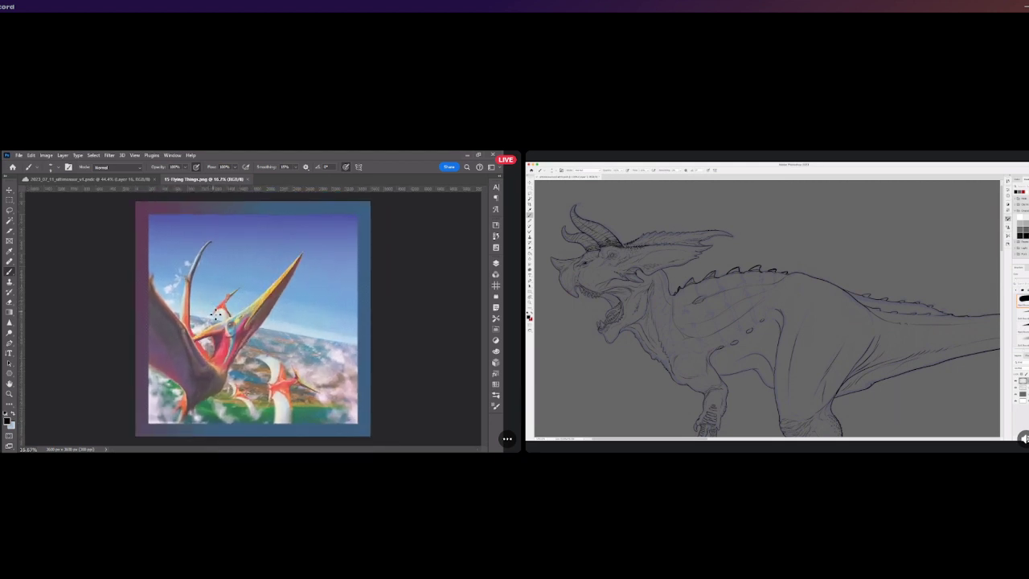
{"action": "scroll", "coordinate": [215, 316], "scroll_direction": "up", "scroll_amount": 1}
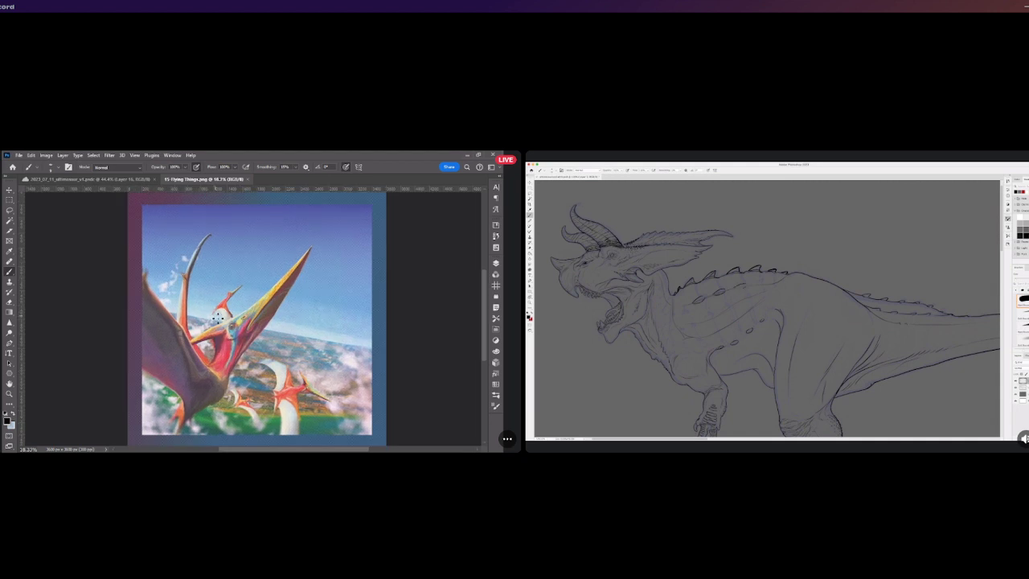
{"action": "scroll", "coordinate": [215, 319], "scroll_direction": "down", "scroll_amount": 1}
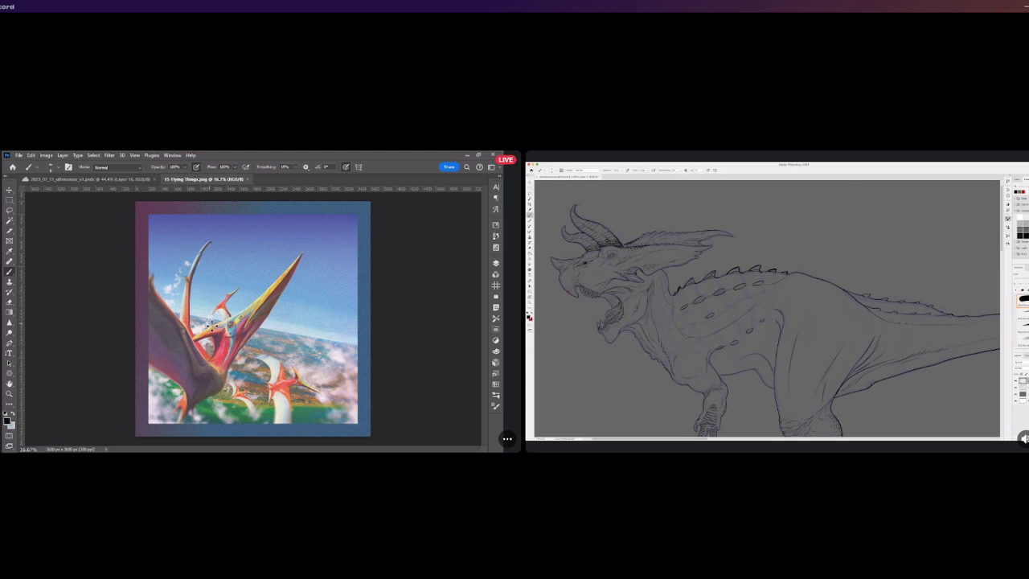
{"action": "scroll", "coordinate": [211, 324], "scroll_direction": "down", "scroll_amount": 1}
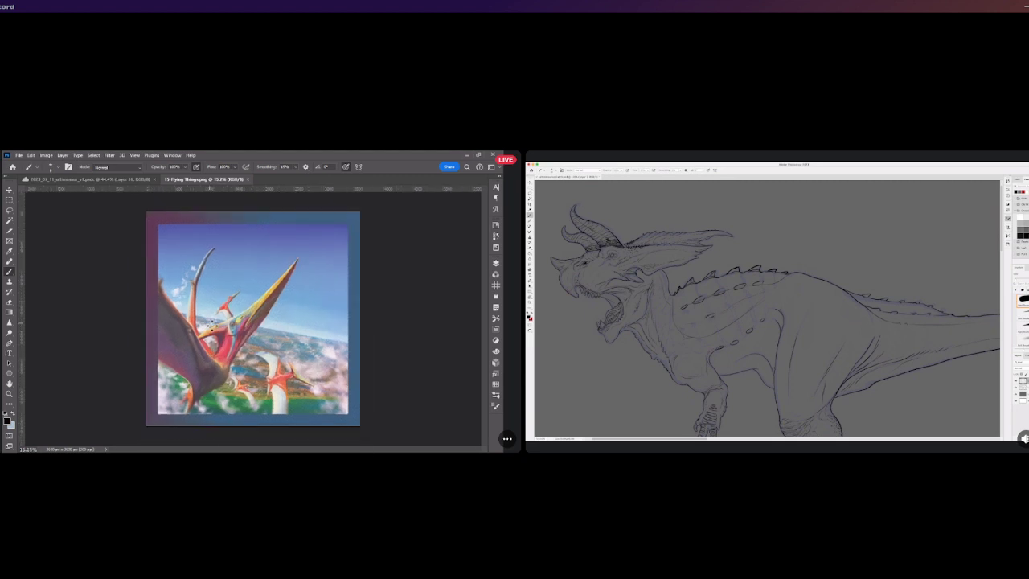
{"action": "scroll", "coordinate": [210, 324], "scroll_direction": "up", "scroll_amount": 2}
{"action": "scroll", "coordinate": [212, 324], "scroll_direction": "down", "scroll_amount": 1}
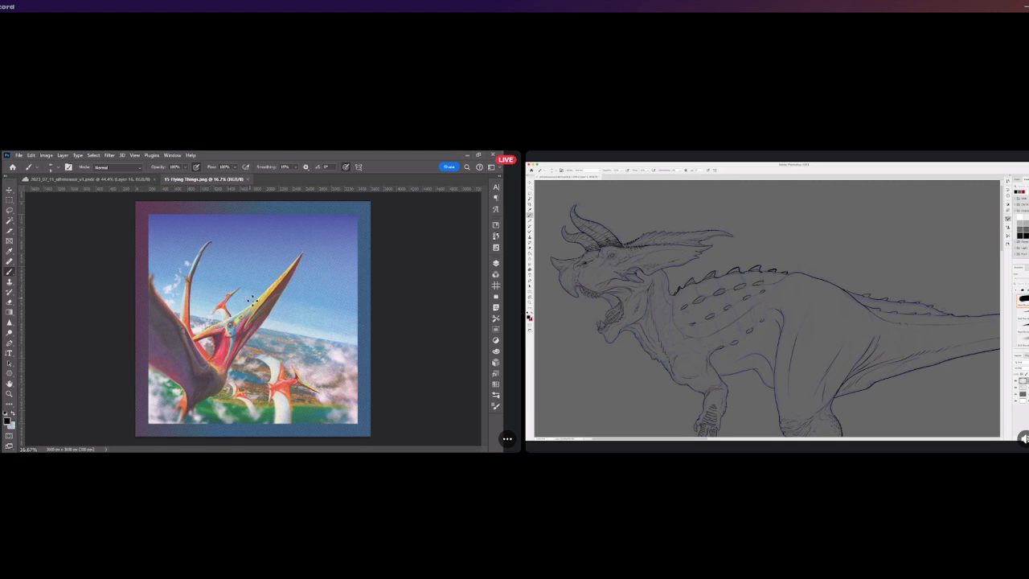
{"action": "scroll", "coordinate": [253, 301], "scroll_direction": "down", "scroll_amount": 1}
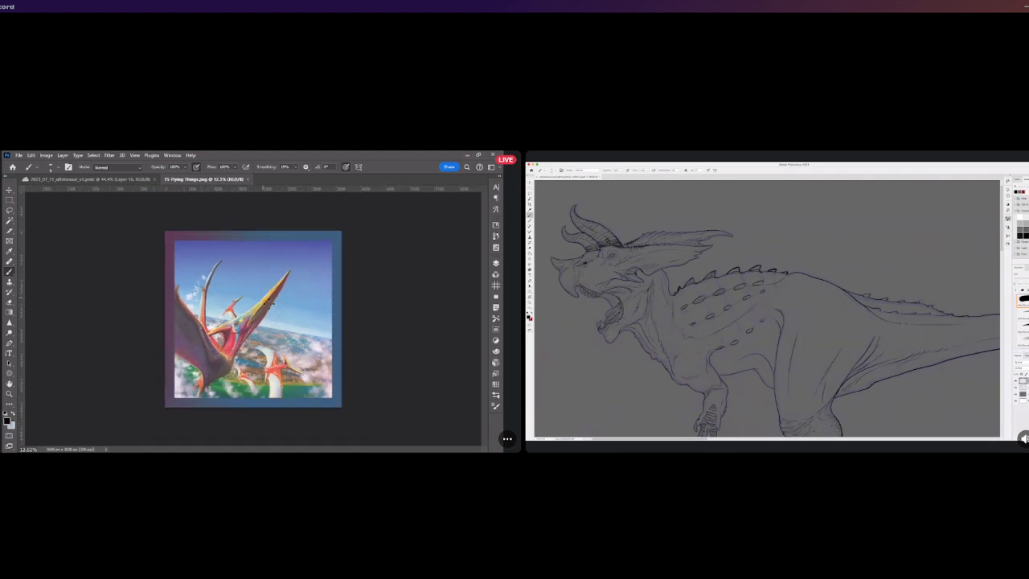
{"action": "scroll", "coordinate": [258, 304], "scroll_direction": "up", "scroll_amount": 2}
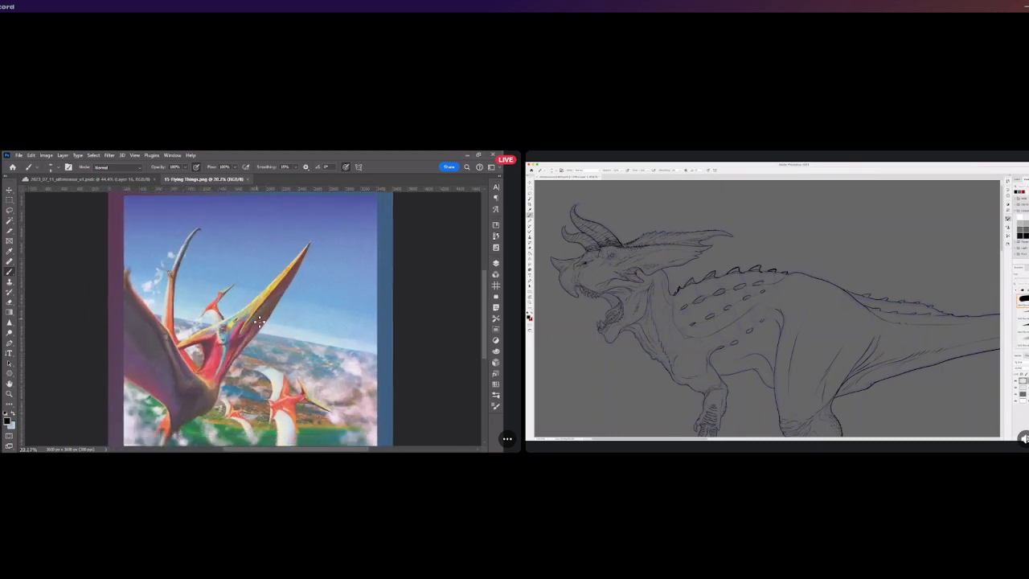
{"action": "scroll", "coordinate": [269, 310], "scroll_direction": "up", "scroll_amount": 2}
{"action": "scroll", "coordinate": [329, 345], "scroll_direction": "down", "scroll_amount": 1}
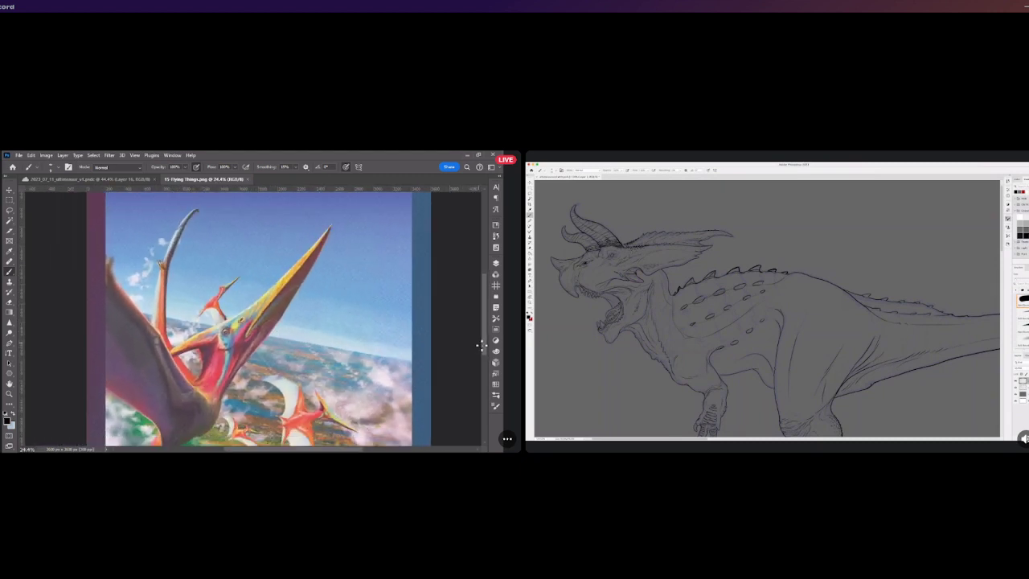
{"action": "scroll", "coordinate": [434, 330], "scroll_direction": "down", "scroll_amount": 1}
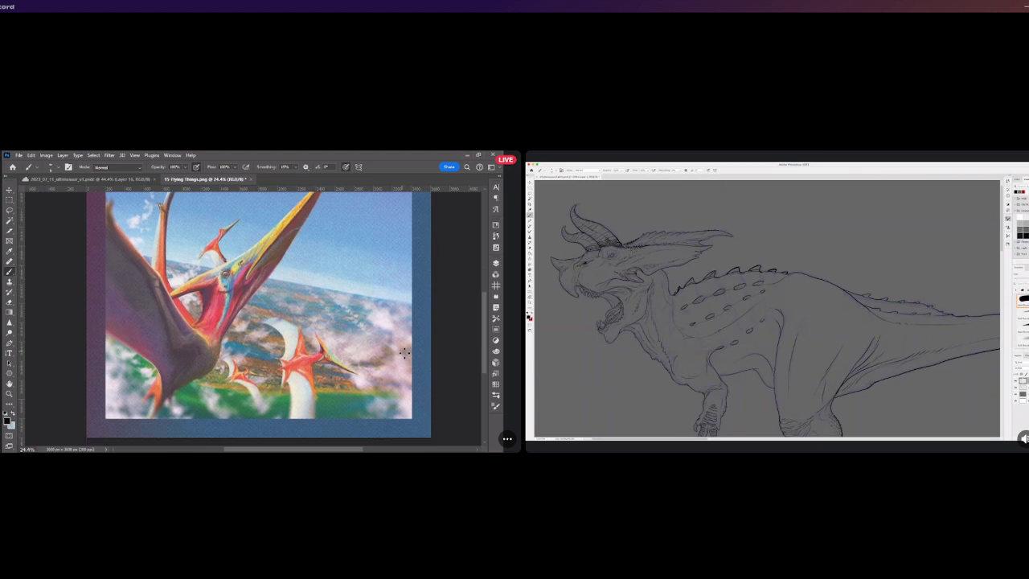
Examine the pterosaur painting's overall composition, comparing the main animal with the landscape and smaller flyers below it
{"action": "scroll", "coordinate": [380, 314], "scroll_direction": "down", "scroll_amount": 2}
{"action": "scroll", "coordinate": [380, 315], "scroll_direction": "up", "scroll_amount": 1}
{"action": "scroll", "coordinate": [478, 352], "scroll_direction": "up", "scroll_amount": 1}
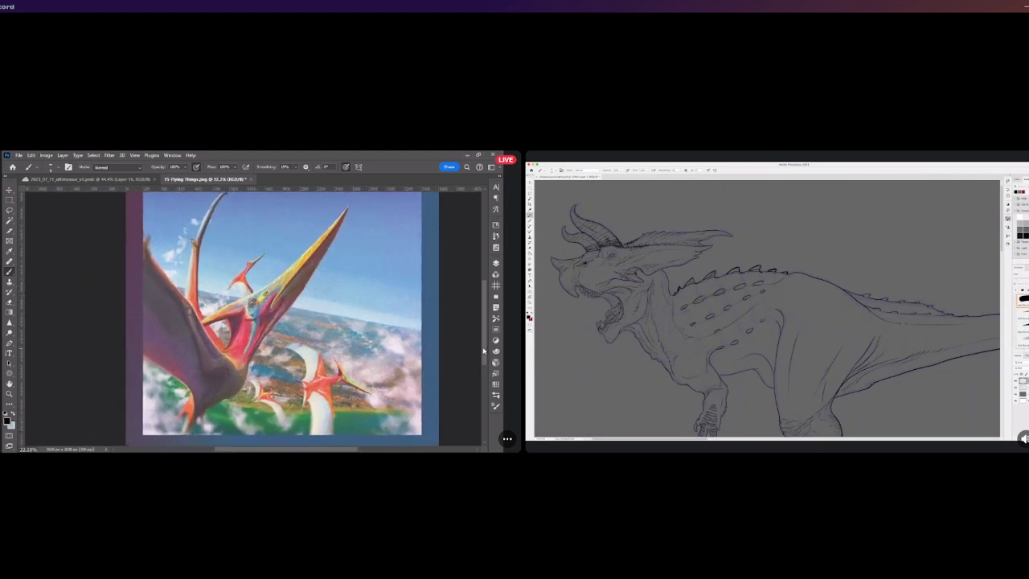
{"action": "scroll", "coordinate": [436, 344], "scroll_direction": "down", "scroll_amount": 1}
{"action": "scroll", "coordinate": [421, 303], "scroll_direction": "down", "scroll_amount": 1}
{"action": "scroll", "coordinate": [370, 326], "scroll_direction": "up", "scroll_amount": 1}
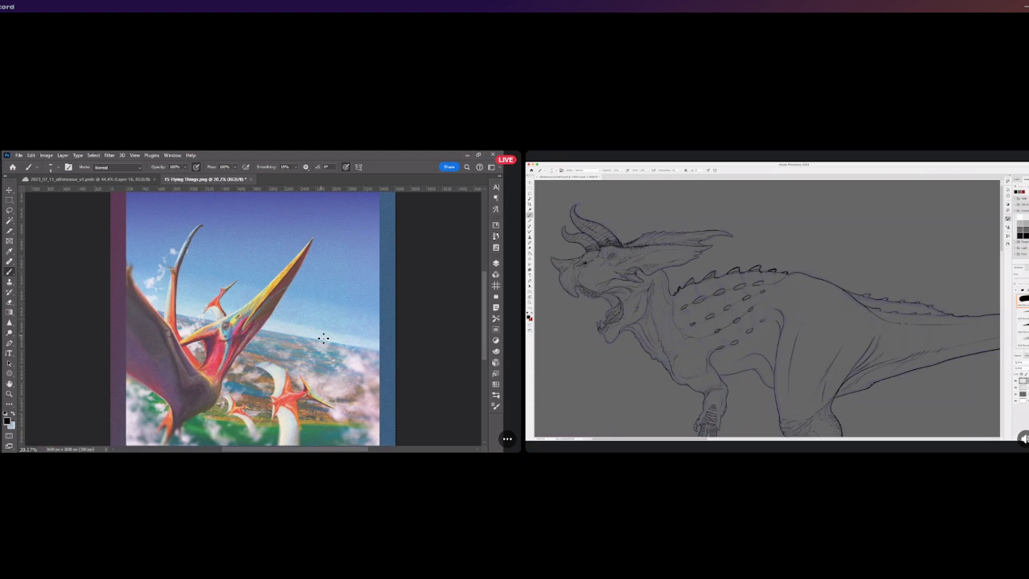
{"action": "scroll", "coordinate": [323, 338], "scroll_direction": "up", "scroll_amount": 1}
{"action": "scroll", "coordinate": [129, 407], "scroll_direction": "up", "scroll_amount": 3}
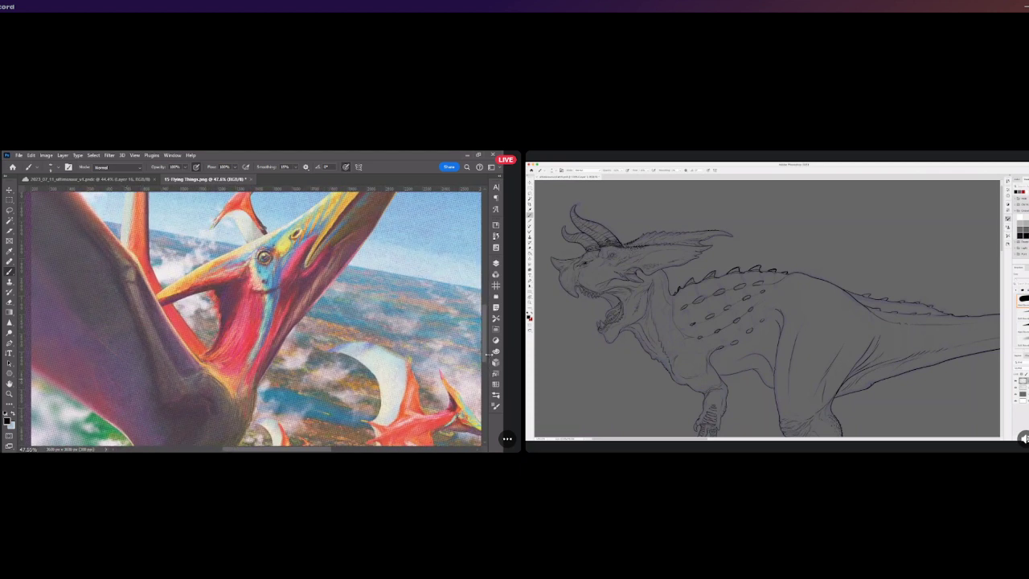
{"action": "scroll", "coordinate": [482, 370], "scroll_direction": "down", "scroll_amount": 5}
{"action": "scroll", "coordinate": [480, 379], "scroll_direction": "up", "scroll_amount": 3}
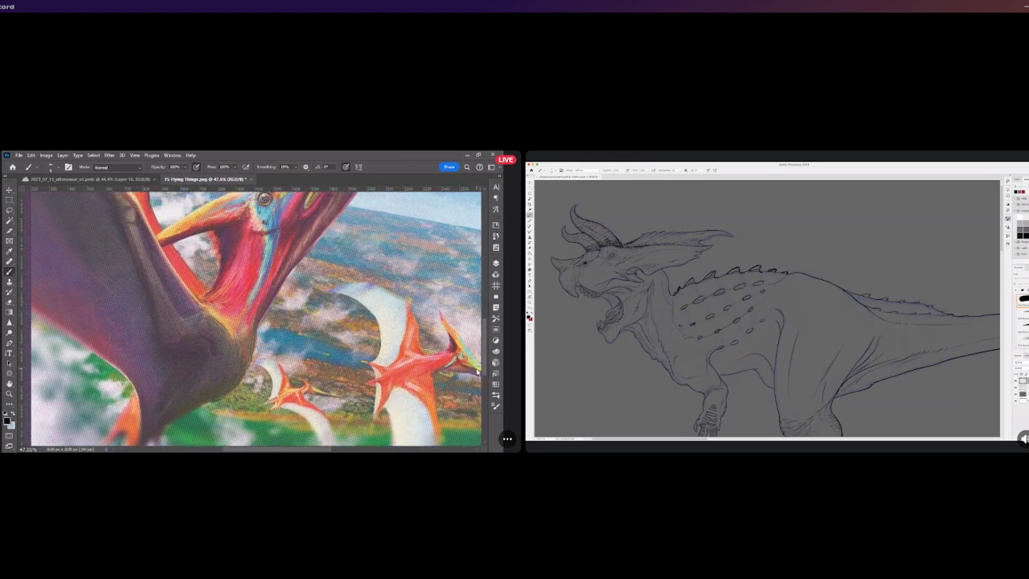
Inspect the main pterosaur's dark wing membrane and shoulder up close and against the full painting
{"action": "scroll", "coordinate": [425, 392], "scroll_direction": "down", "scroll_amount": 2}
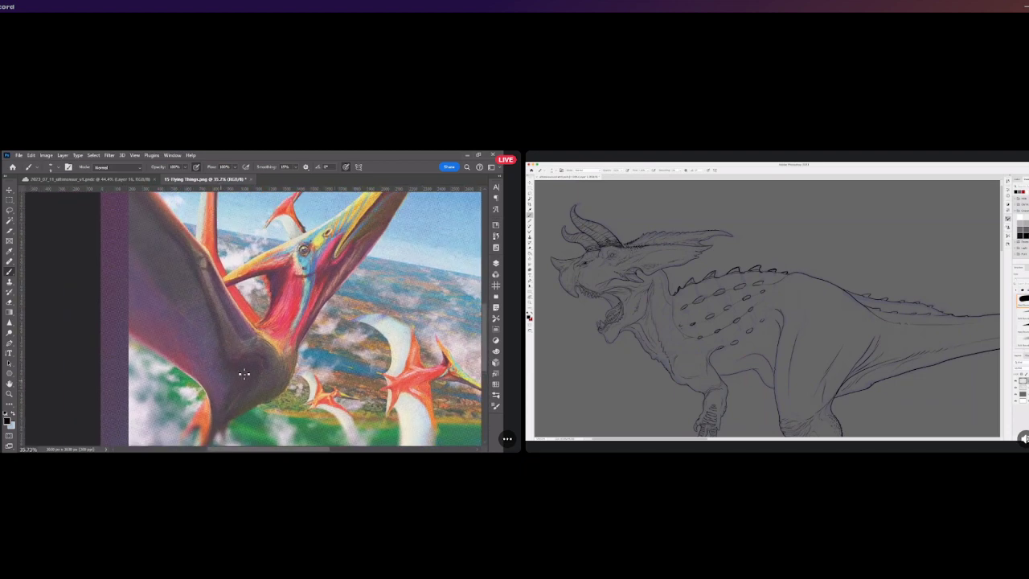
{"action": "scroll", "coordinate": [244, 373], "scroll_direction": "up", "scroll_amount": 2}
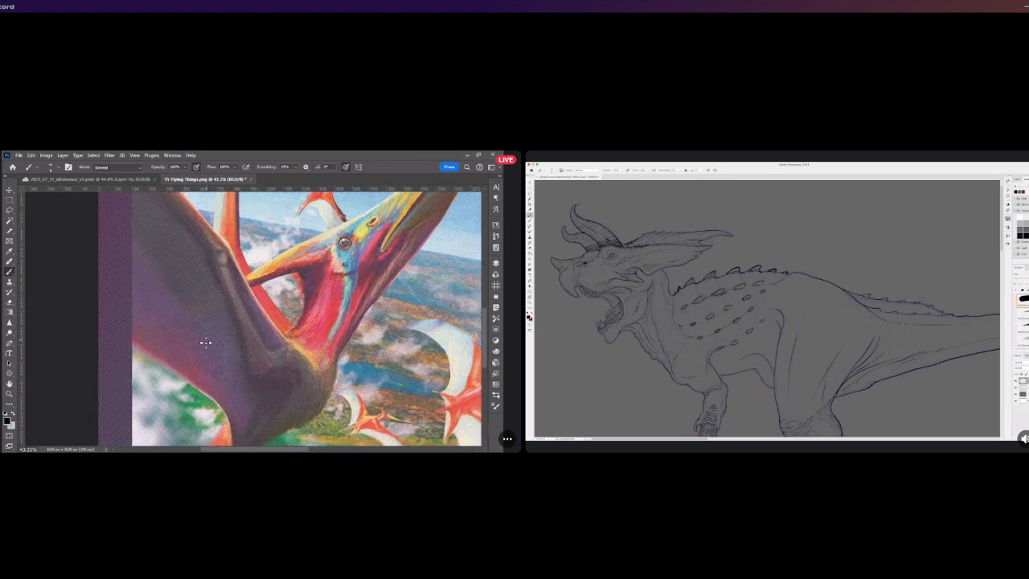
{"action": "scroll", "coordinate": [215, 366], "scroll_direction": "up", "scroll_amount": 3}
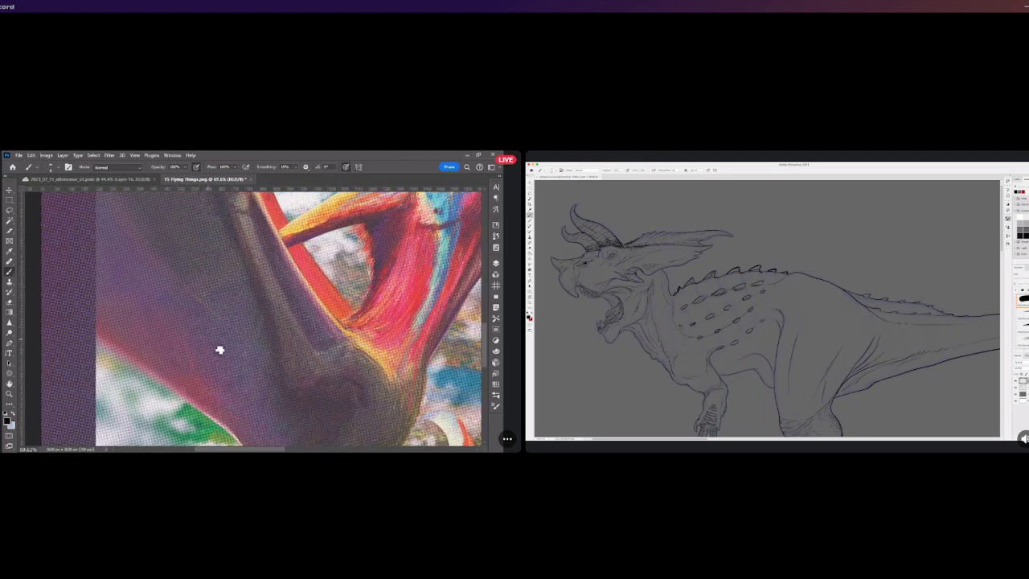
{"action": "scroll", "coordinate": [230, 353], "scroll_direction": "down", "scroll_amount": 4}
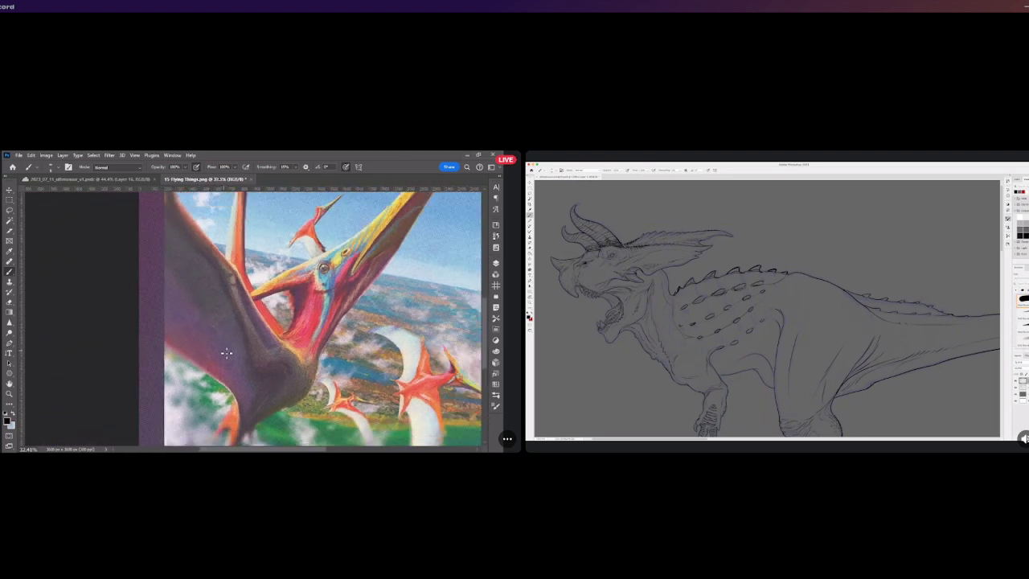
{"action": "scroll", "coordinate": [231, 370], "scroll_direction": "up", "scroll_amount": 2}
{"action": "scroll", "coordinate": [234, 358], "scroll_direction": "down", "scroll_amount": 4}
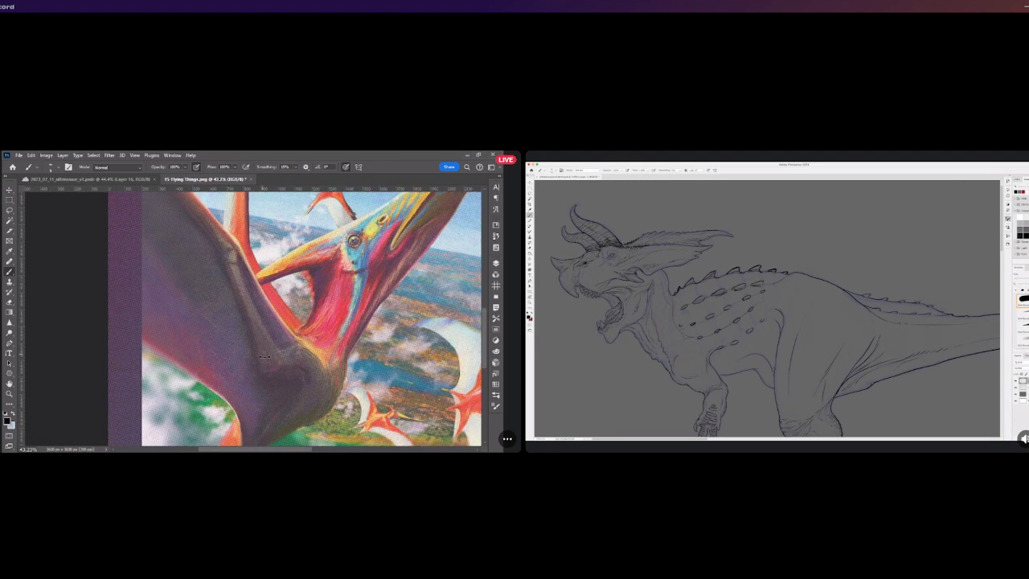
{"action": "scroll", "coordinate": [225, 352], "scroll_direction": "down", "scroll_amount": 2}
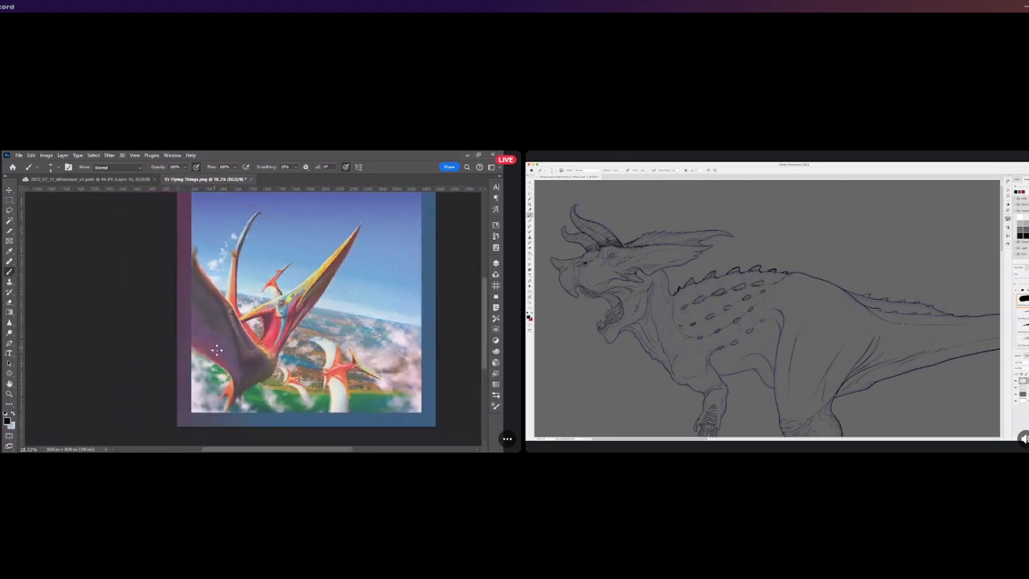
{"action": "scroll", "coordinate": [414, 278], "scroll_direction": "down", "scroll_amount": 1}
Study the main pterosaur's eye, beak and red neck at close range and from a distance
{"action": "scroll", "coordinate": [414, 278], "scroll_direction": "up", "scroll_amount": 4}
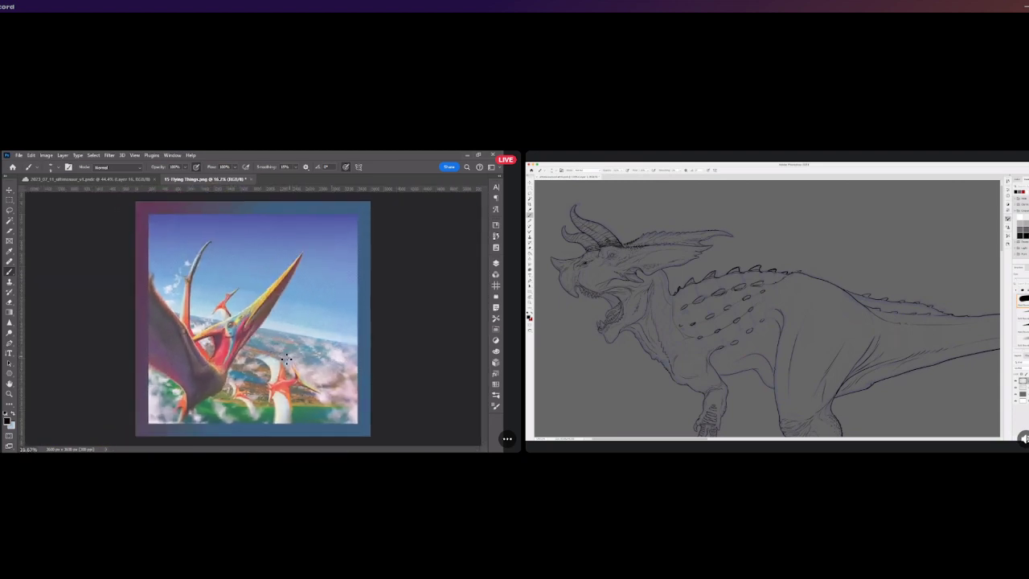
{"action": "scroll", "coordinate": [218, 298], "scroll_direction": "up", "scroll_amount": 6}
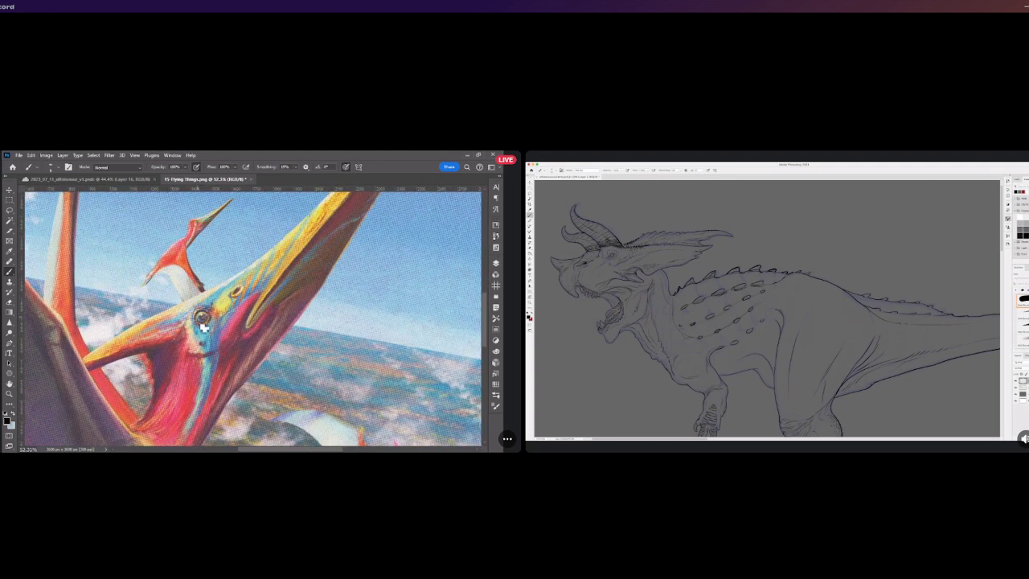
{"action": "scroll", "coordinate": [203, 324], "scroll_direction": "down", "scroll_amount": 4}
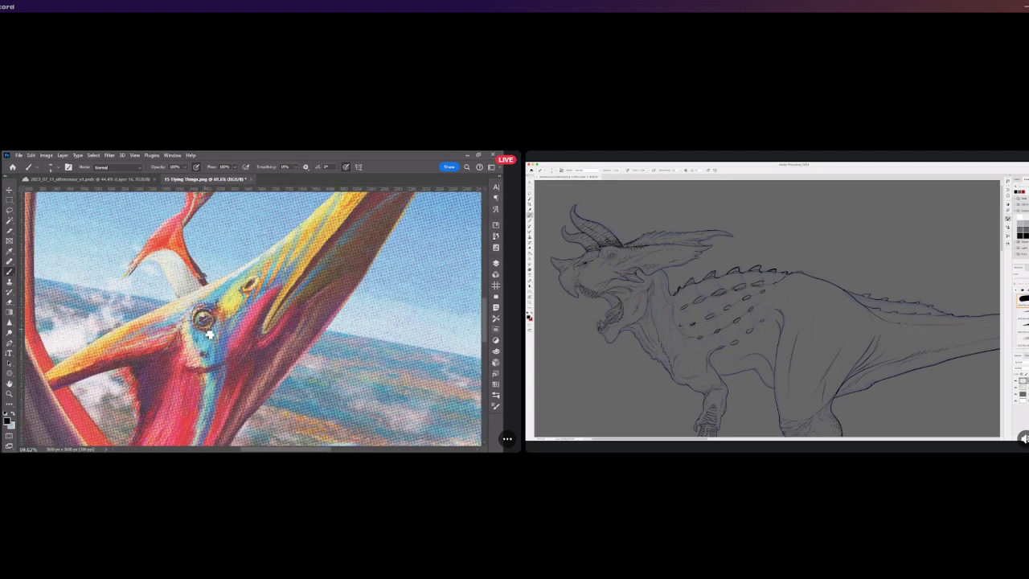
{"action": "scroll", "coordinate": [204, 324], "scroll_direction": "down", "scroll_amount": 4}
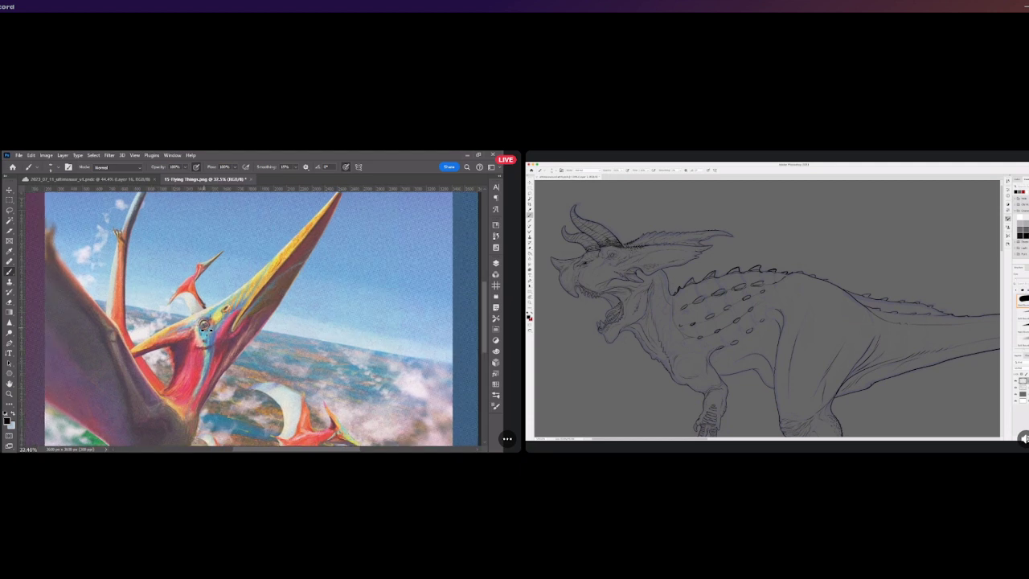
{"action": "scroll", "coordinate": [206, 330], "scroll_direction": "down", "scroll_amount": 1}
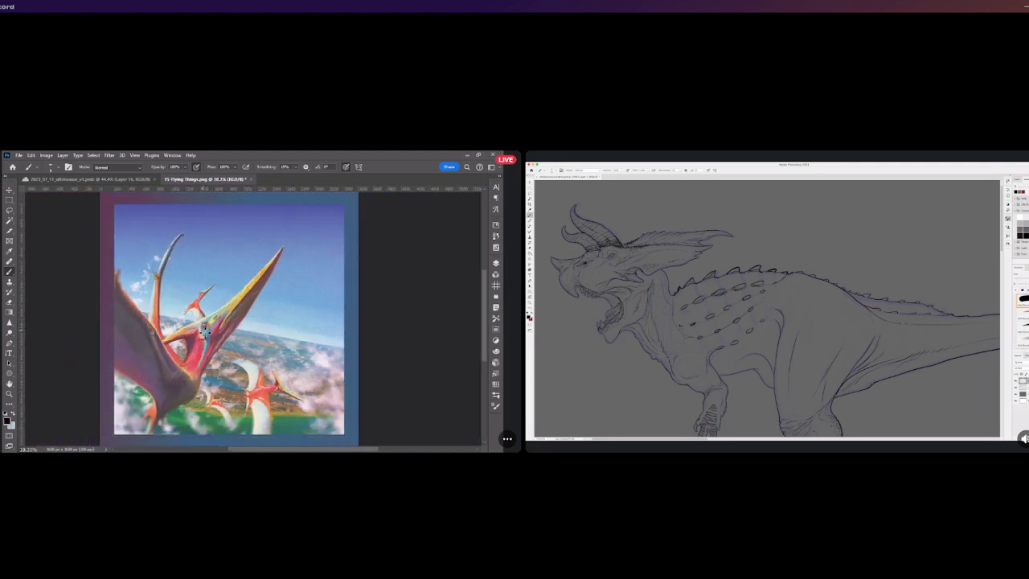
{"action": "scroll", "coordinate": [206, 332], "scroll_direction": "up", "scroll_amount": 3}
{"action": "scroll", "coordinate": [215, 363], "scroll_direction": "down", "scroll_amount": 2}
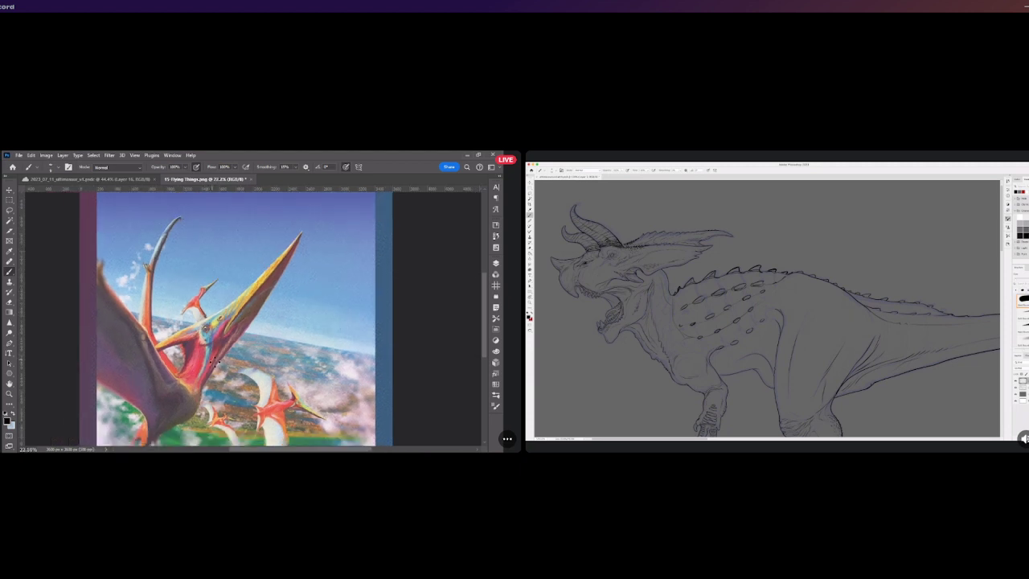
{"action": "scroll", "coordinate": [214, 359], "scroll_direction": "up", "scroll_amount": 2}
{"action": "scroll", "coordinate": [230, 326], "scroll_direction": "up", "scroll_amount": 3}
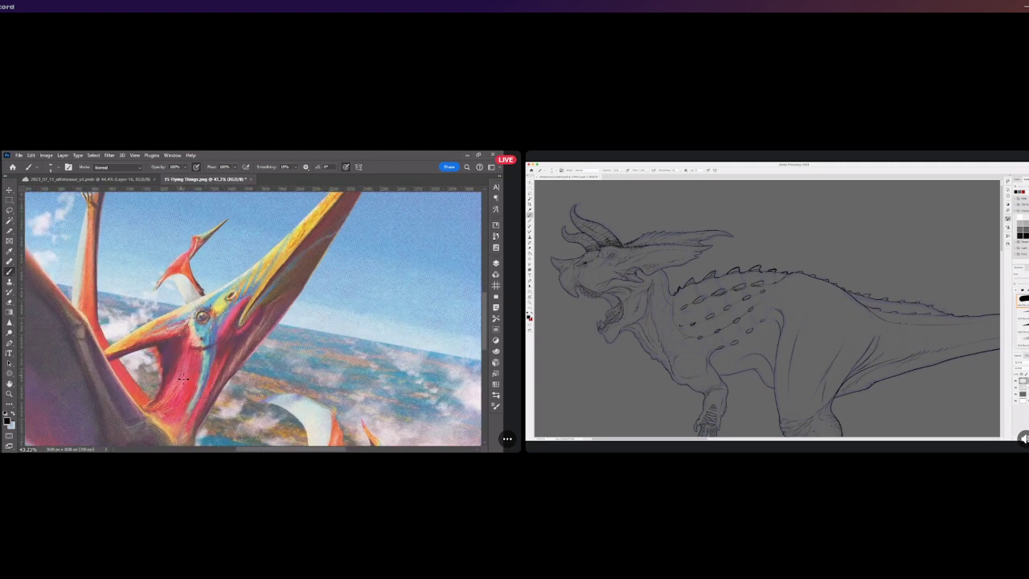
{"action": "scroll", "coordinate": [187, 380], "scroll_direction": "up", "scroll_amount": 2}
{"action": "scroll", "coordinate": [193, 376], "scroll_direction": "down", "scroll_amount": 1}
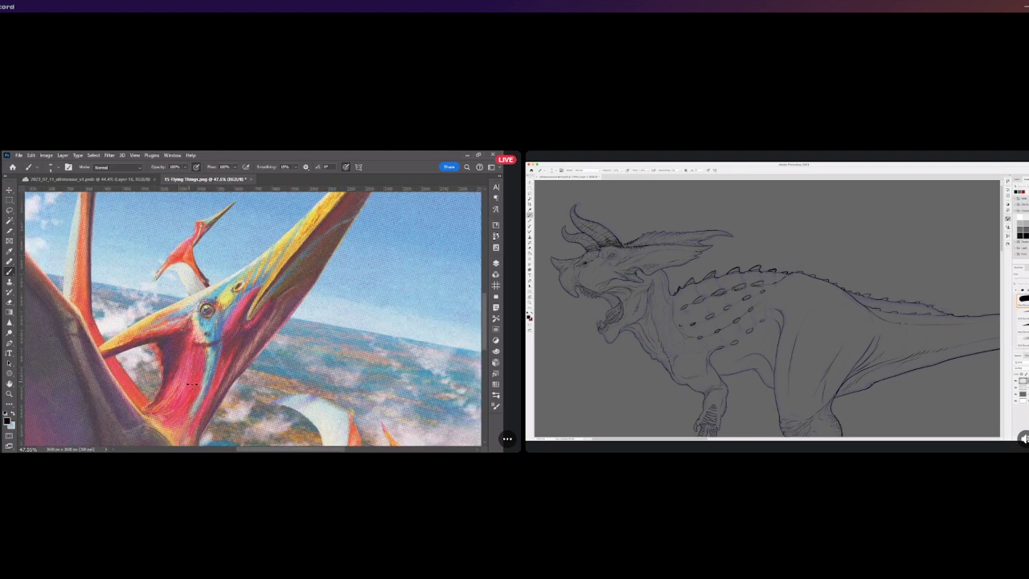
{"action": "scroll", "coordinate": [191, 384], "scroll_direction": "down", "scroll_amount": 3}
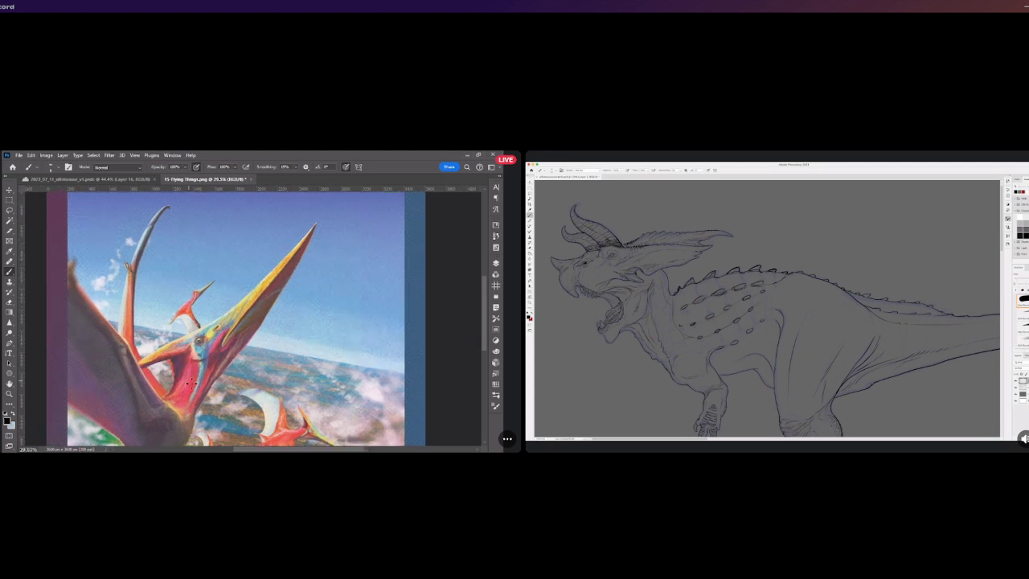
Review how the smaller flyers, clouds and ground relate to the main pterosaur at several magnifications
{"action": "scroll", "coordinate": [191, 383], "scroll_direction": "up", "scroll_amount": 1}
{"action": "scroll", "coordinate": [485, 362], "scroll_direction": "down", "scroll_amount": 2}
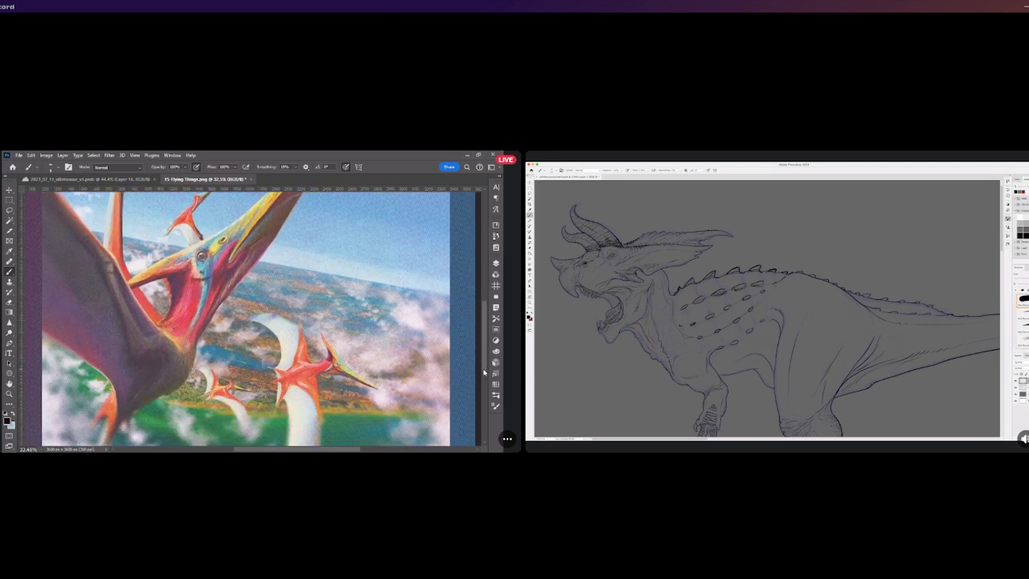
{"action": "scroll", "coordinate": [271, 371], "scroll_direction": "up", "scroll_amount": 1}
{"action": "scroll", "coordinate": [271, 371], "scroll_direction": "down", "scroll_amount": 2}
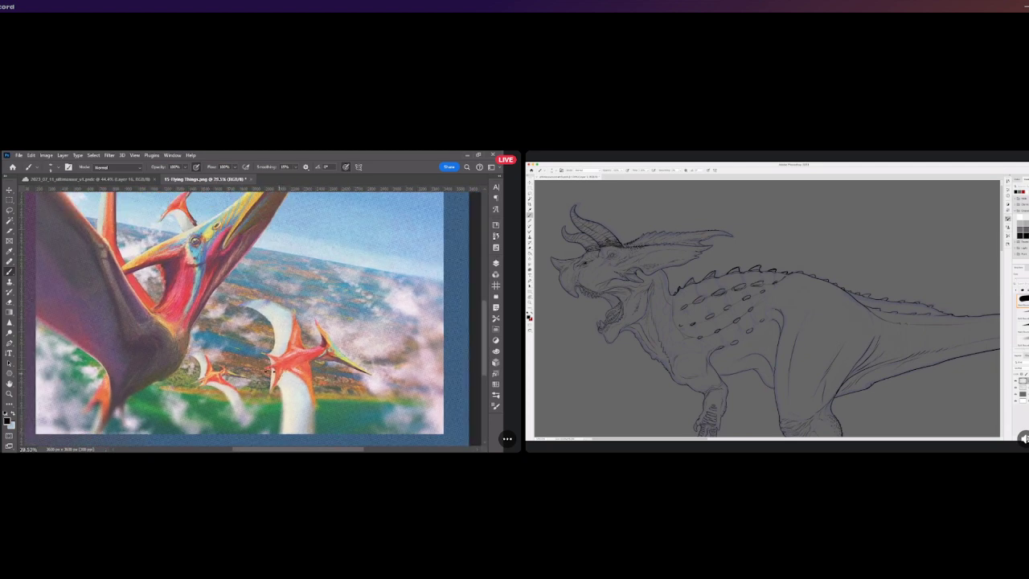
{"action": "scroll", "coordinate": [271, 370], "scroll_direction": "down", "scroll_amount": 2}
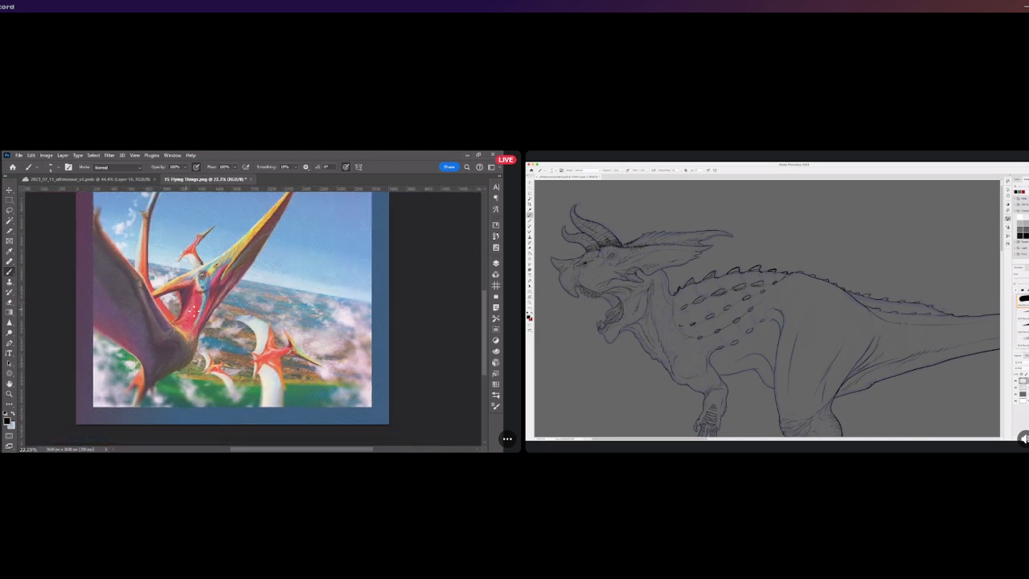
{"action": "scroll", "coordinate": [196, 273], "scroll_direction": "up", "scroll_amount": 3}
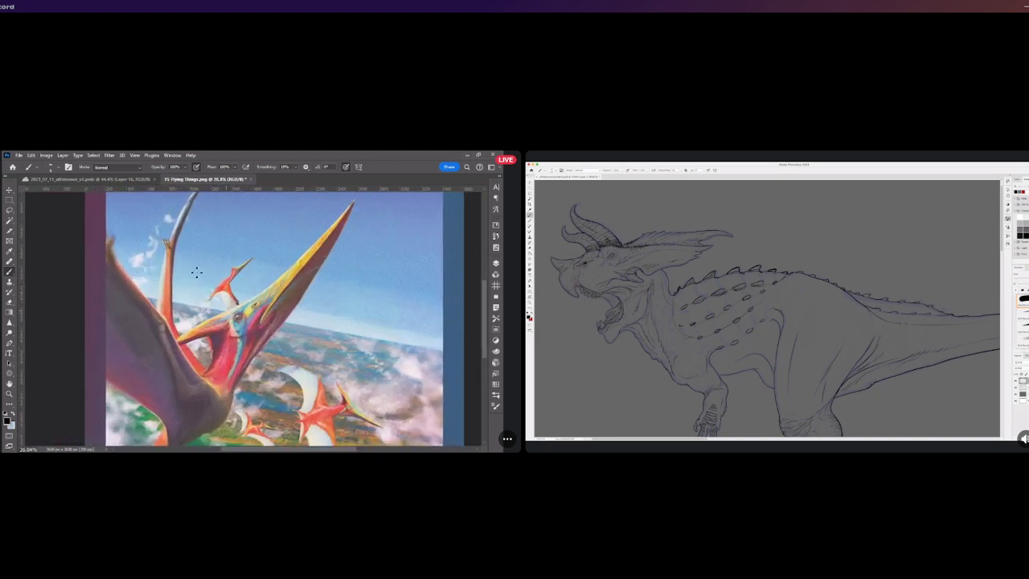
{"action": "scroll", "coordinate": [209, 296], "scroll_direction": "up", "scroll_amount": 1}
{"action": "scroll", "coordinate": [302, 334], "scroll_direction": "down", "scroll_amount": 2}
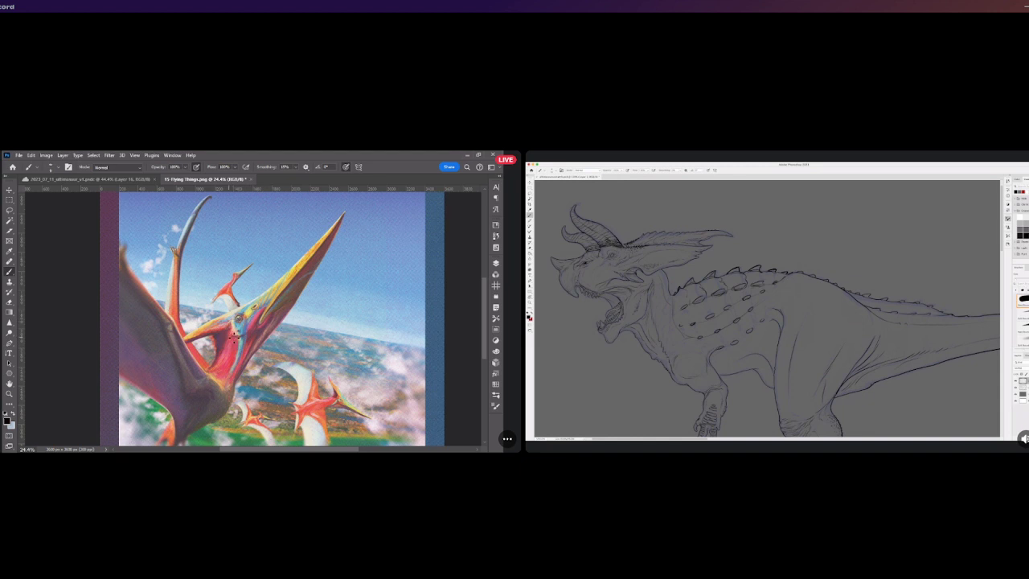
{"action": "scroll", "coordinate": [255, 346], "scroll_direction": "up", "scroll_amount": 2}
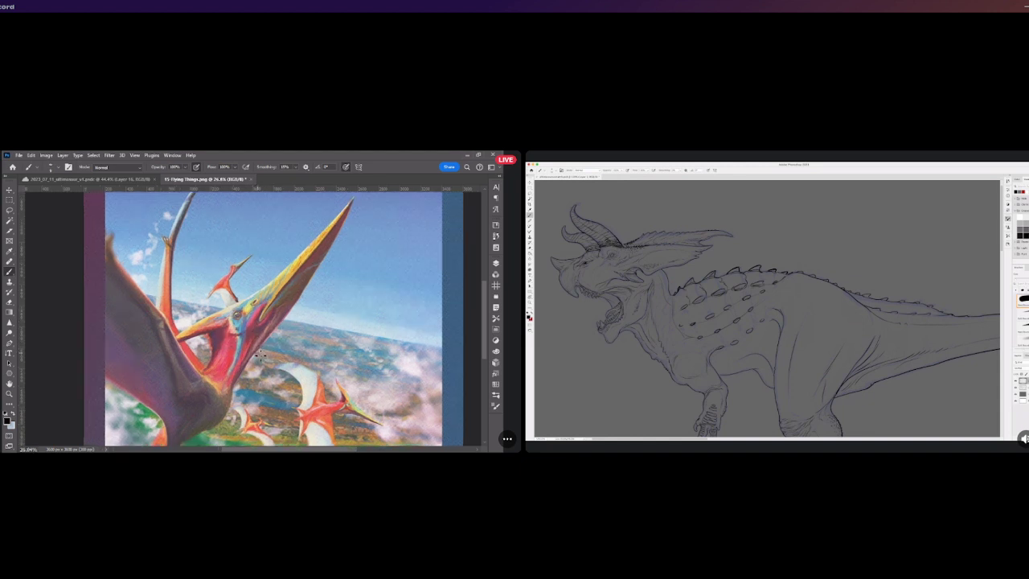
{"action": "scroll", "coordinate": [312, 389], "scroll_direction": "down", "scroll_amount": 2}
{"action": "scroll", "coordinate": [299, 399], "scroll_direction": "up", "scroll_amount": 2}
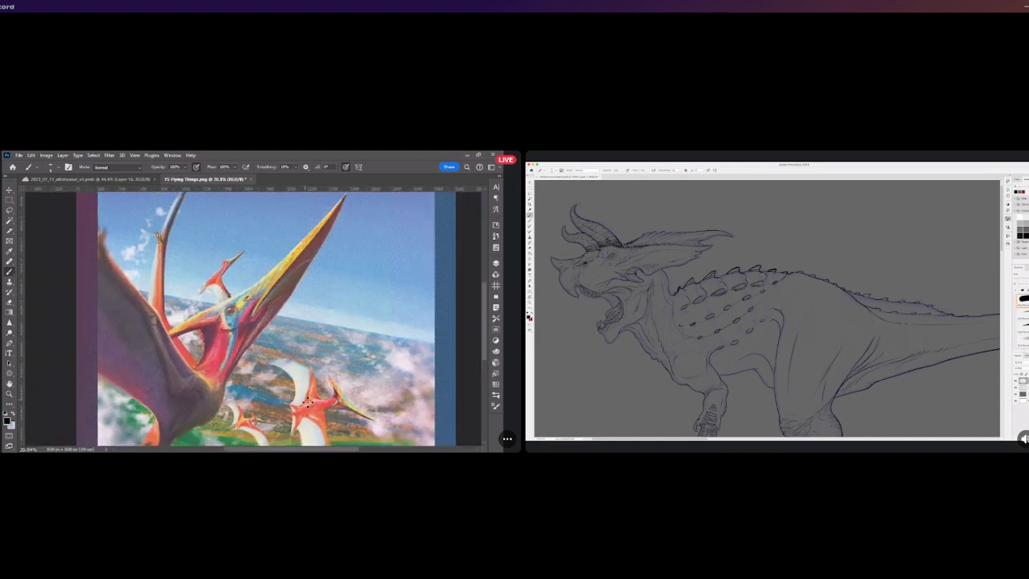
{"action": "scroll", "coordinate": [288, 392], "scroll_direction": "down", "scroll_amount": 1}
{"action": "scroll", "coordinate": [285, 390], "scroll_direction": "up", "scroll_amount": 1}
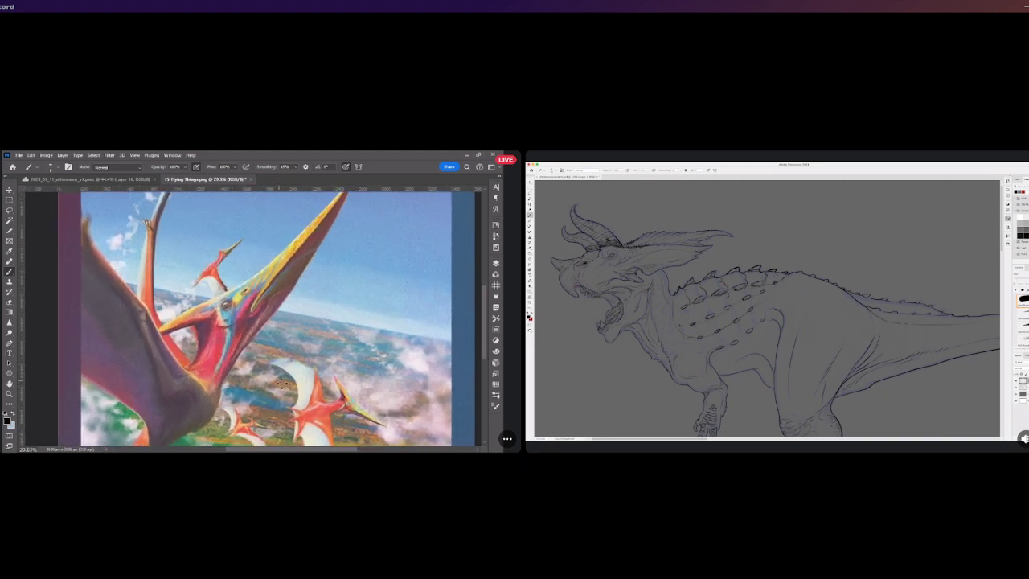
{"action": "scroll", "coordinate": [282, 386], "scroll_direction": "down", "scroll_amount": 1}
{"action": "scroll", "coordinate": [273, 382], "scroll_direction": "up", "scroll_amount": 2}
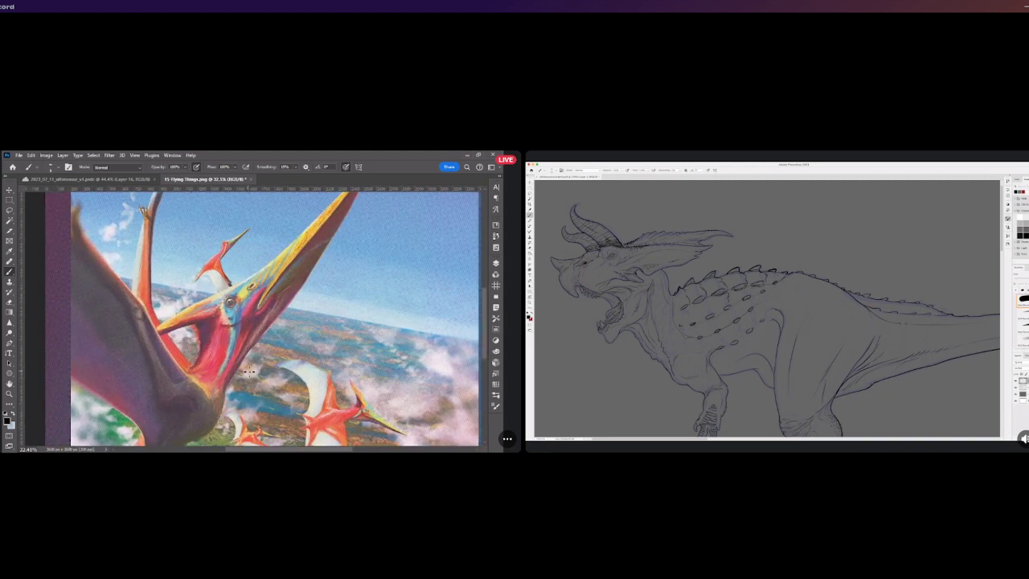
{"action": "scroll", "coordinate": [203, 314], "scroll_direction": "up", "scroll_amount": 1}
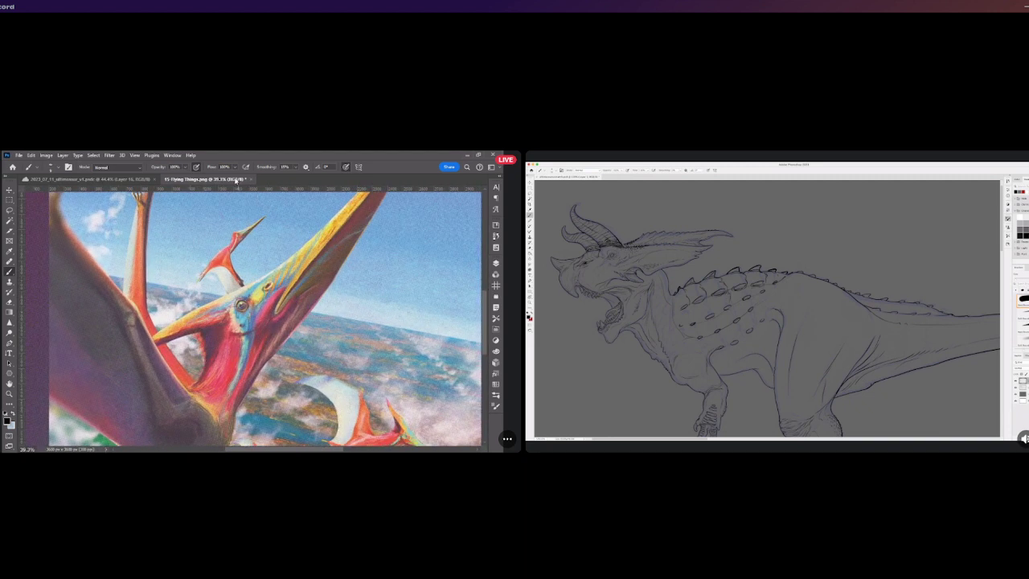
{"action": "scroll", "coordinate": [235, 259], "scroll_direction": "down", "scroll_amount": 1}
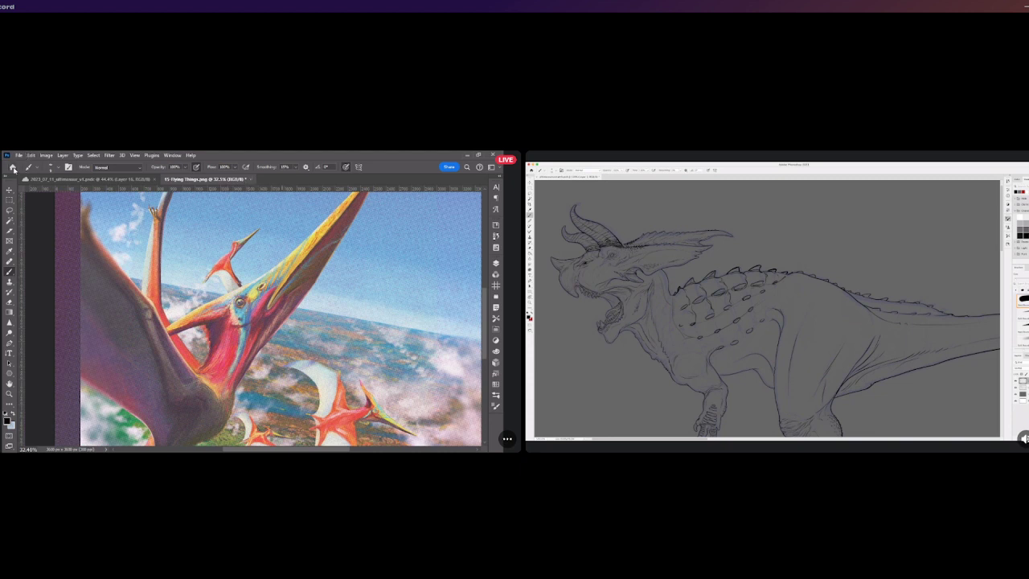
Browse the recent files, open the fighting trikes PNG as a separate document and view the whole painting
{"action": "left_click", "coordinate": [13, 167]}
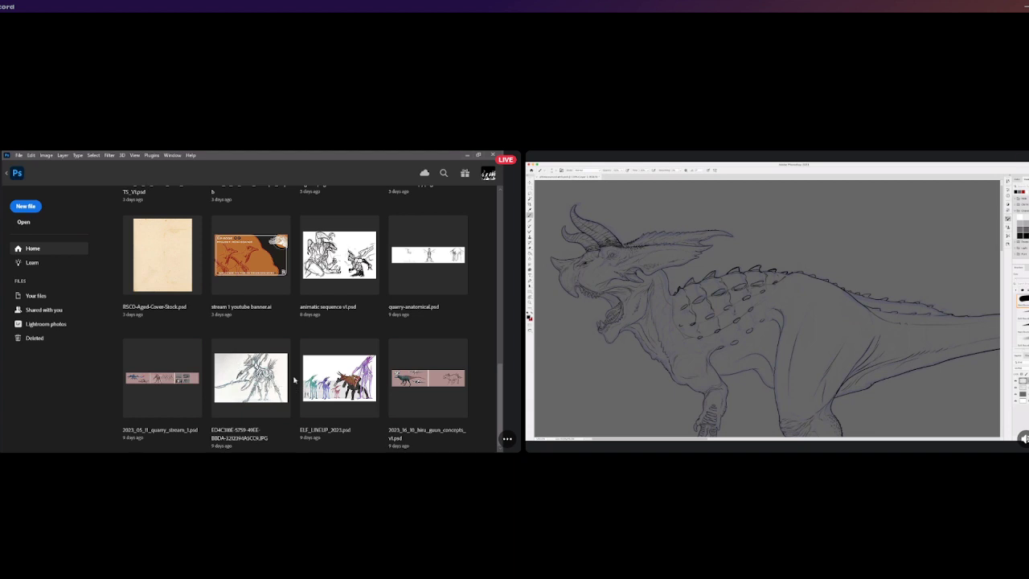
{"action": "key", "text": "Escape"}
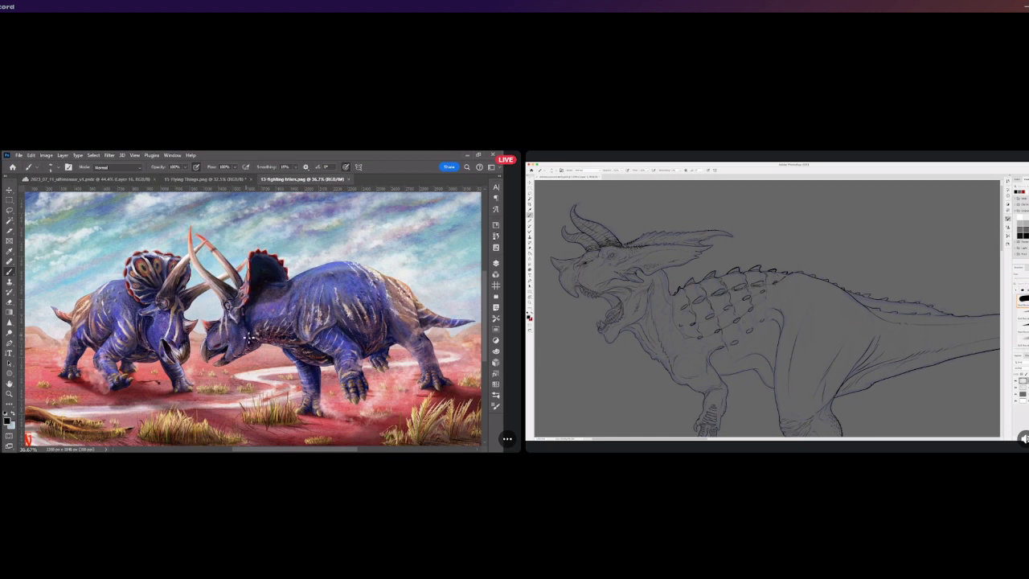
{"action": "scroll", "coordinate": [250, 338], "scroll_direction": "down", "scroll_amount": 1}
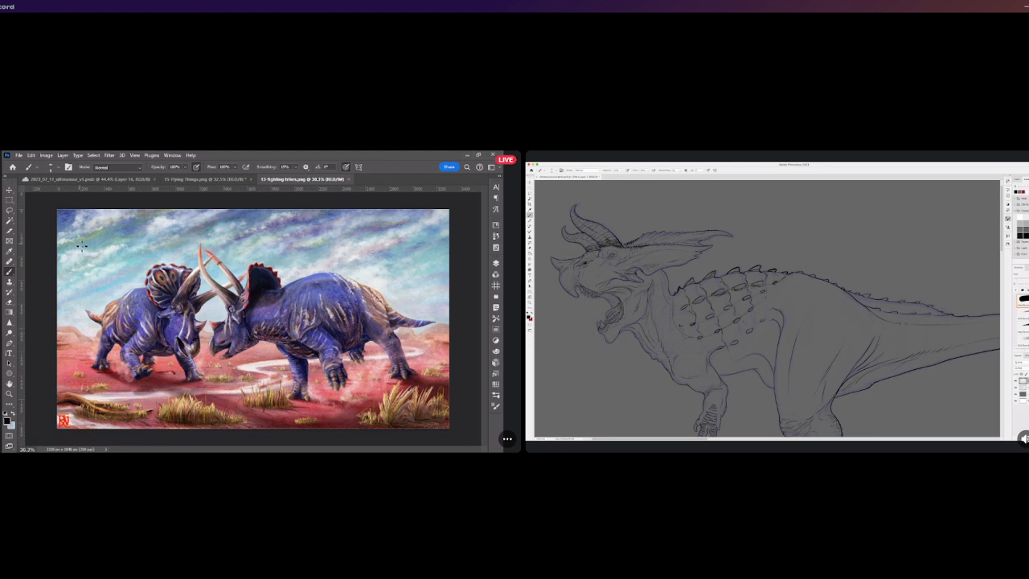
Look through the recent files again and return to the fighting triceratops painting
{"action": "left_click", "coordinate": [12, 167]}
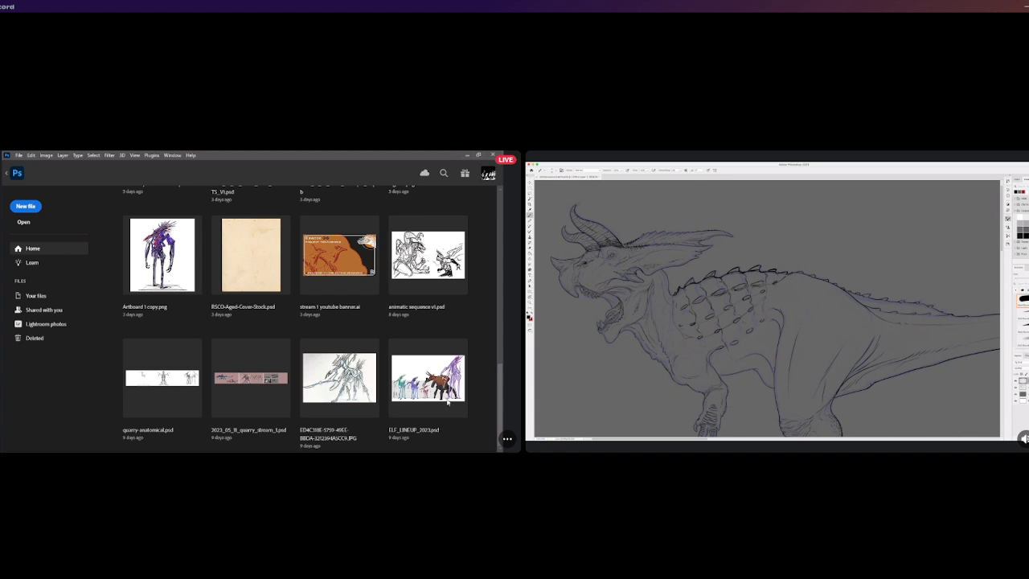
{"action": "left_click", "coordinate": [10, 175]}
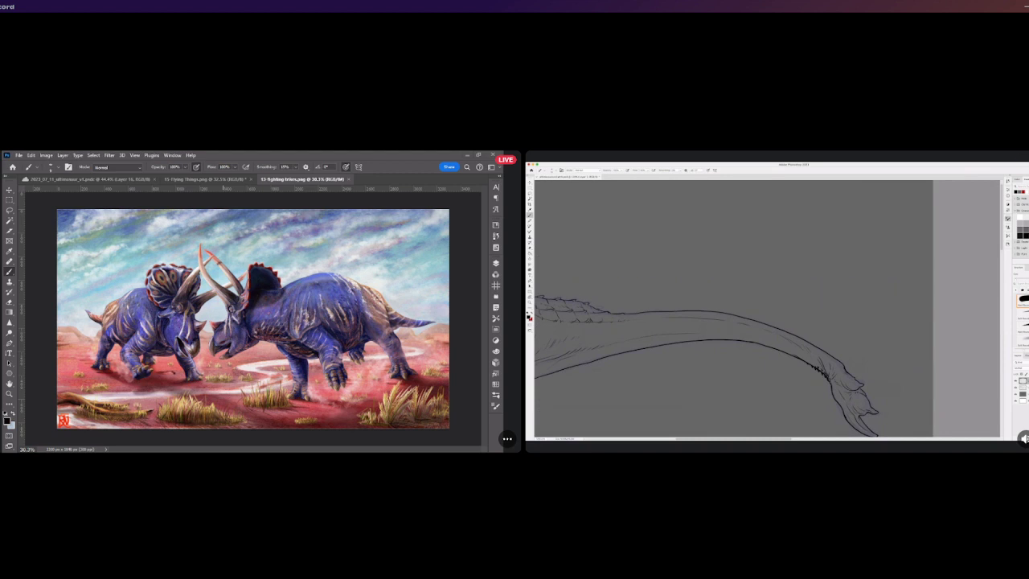
Close the fighting trikes and Flying Things paintings and bring the whole two-headed dinosaur sketch into view
{"action": "left_click", "coordinate": [348, 180]}
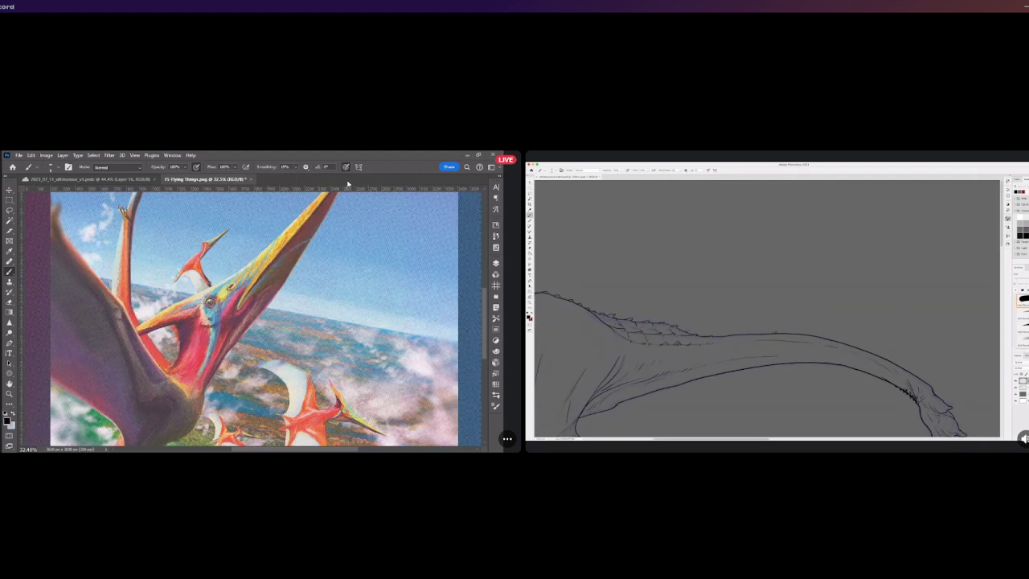
{"action": "left_click", "coordinate": [252, 181]}
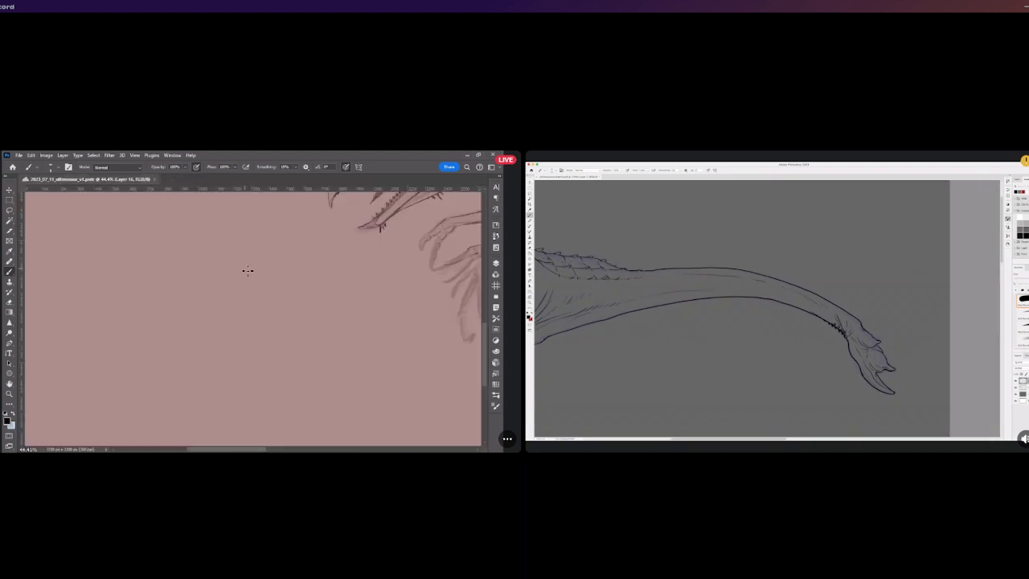
{"action": "scroll", "coordinate": [253, 275], "scroll_direction": "down", "scroll_amount": 5}
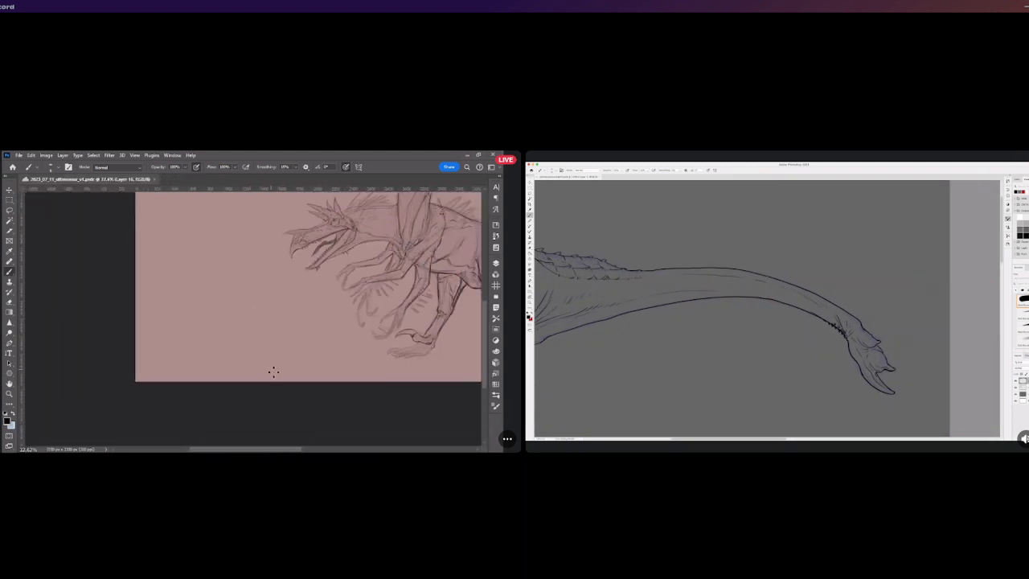
{"action": "left_click_drag", "start_coordinate": [272, 446], "coordinate": [285, 386]}
{"action": "scroll", "coordinate": [278, 381], "scroll_direction": "down", "scroll_amount": 2}
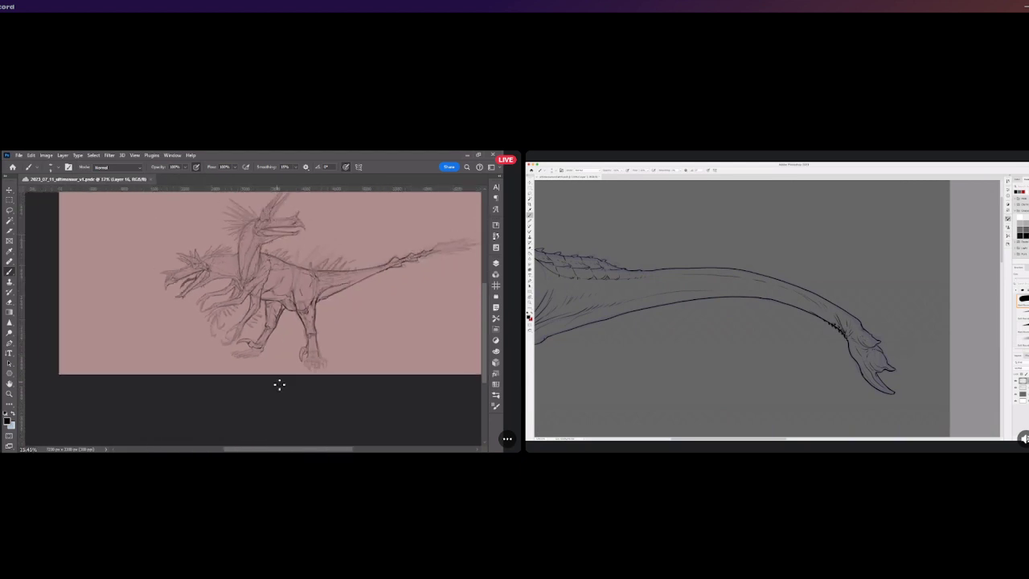
Touch up the skin texture on the dinosaur's body and save the sketch
{"action": "scroll", "coordinate": [284, 260], "scroll_direction": "up", "scroll_amount": 1}
{"action": "scroll", "coordinate": [288, 321], "scroll_direction": "up", "scroll_amount": 2}
{"action": "scroll", "coordinate": [290, 334], "scroll_direction": "down", "scroll_amount": 1}
{"action": "scroll", "coordinate": [306, 337], "scroll_direction": "up", "scroll_amount": 2}
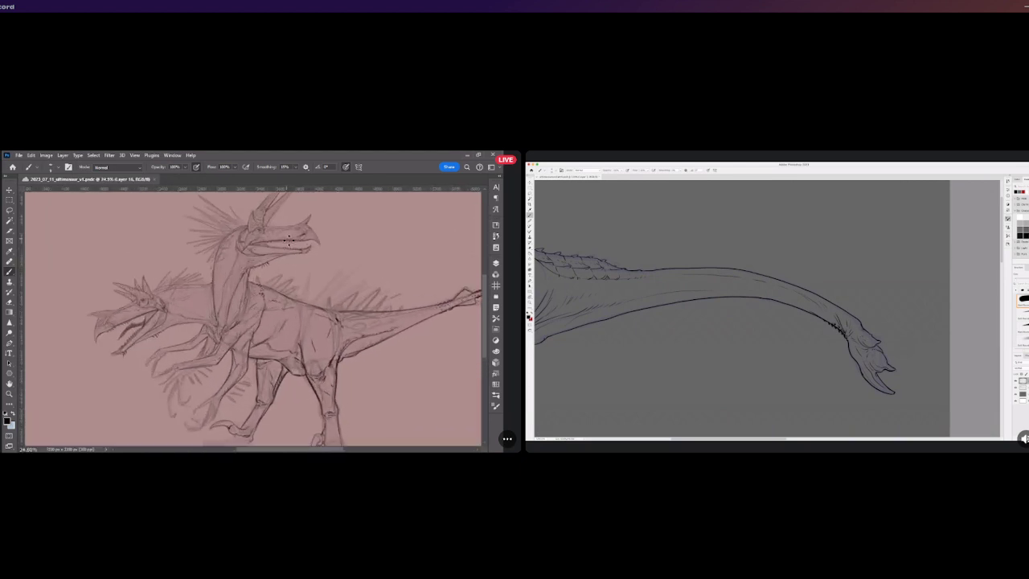
{"action": "scroll", "coordinate": [330, 358], "scroll_direction": "up", "scroll_amount": 2}
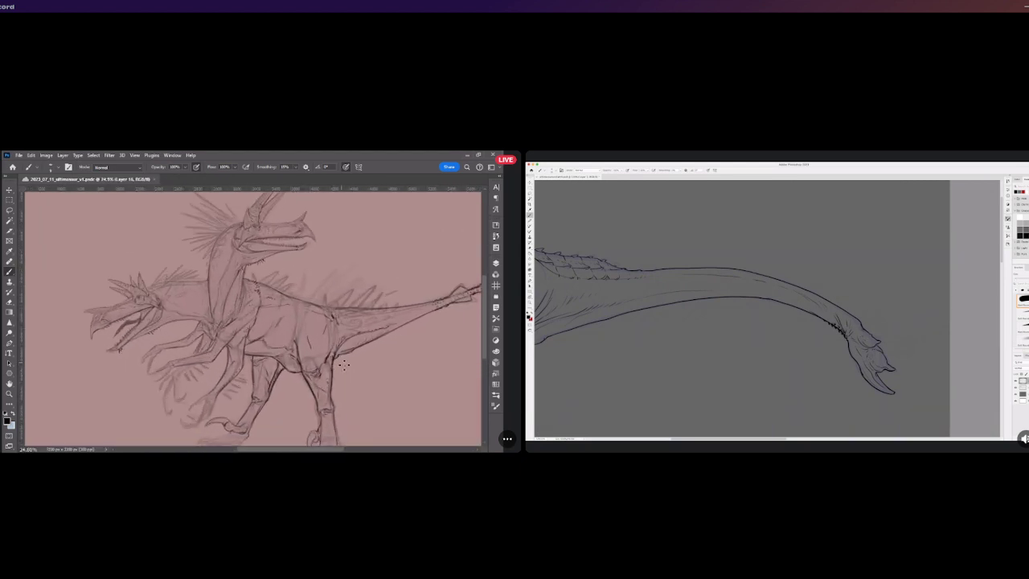
{"action": "scroll", "coordinate": [341, 353], "scroll_direction": "up", "scroll_amount": 1}
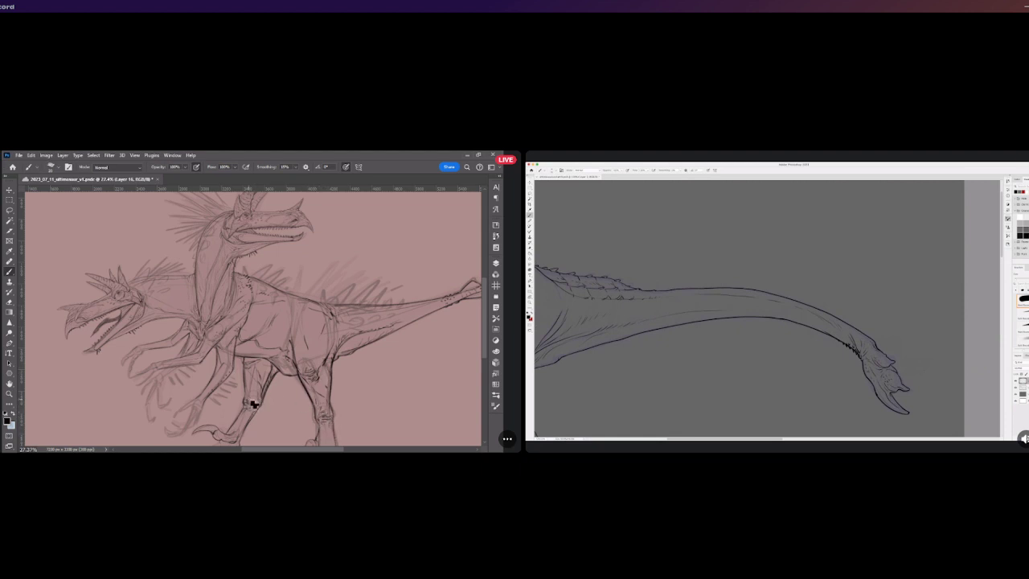
{"action": "scroll", "coordinate": [259, 404], "scroll_direction": "down", "scroll_amount": 1}
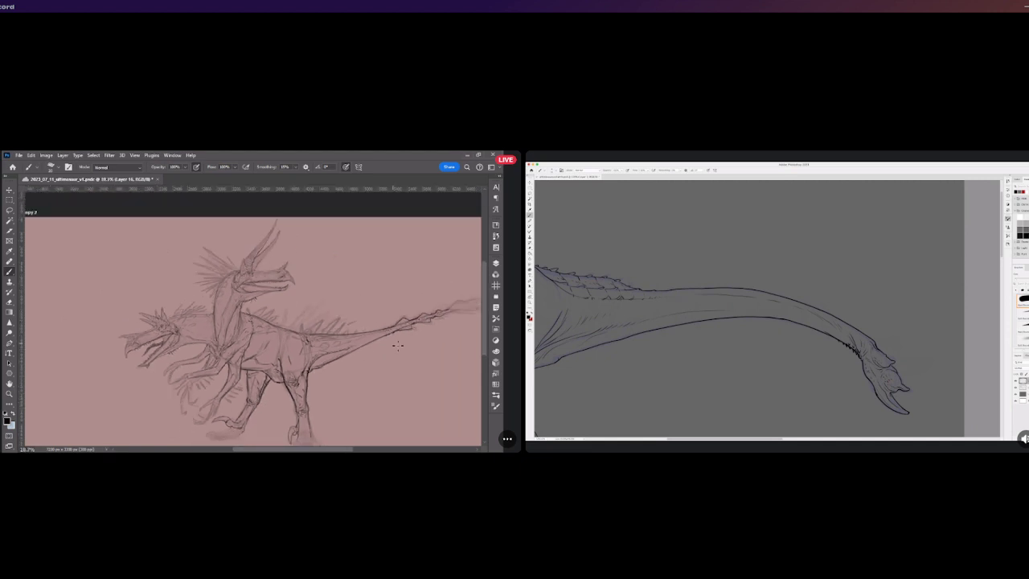
{"action": "key", "text": "ctrl+s"}
Stipple small skin bumps along the base of the spiked tail tip and check the texture around the shoulder and heads
{"action": "scroll", "coordinate": [395, 351], "scroll_direction": "up", "scroll_amount": 2}
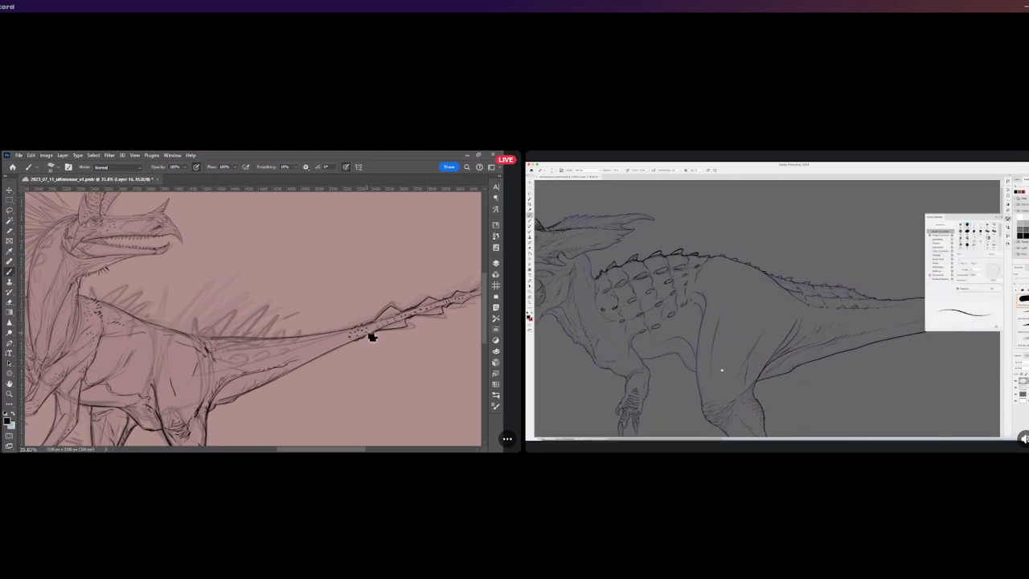
{"action": "scroll", "coordinate": [378, 335], "scroll_direction": "down", "scroll_amount": 4}
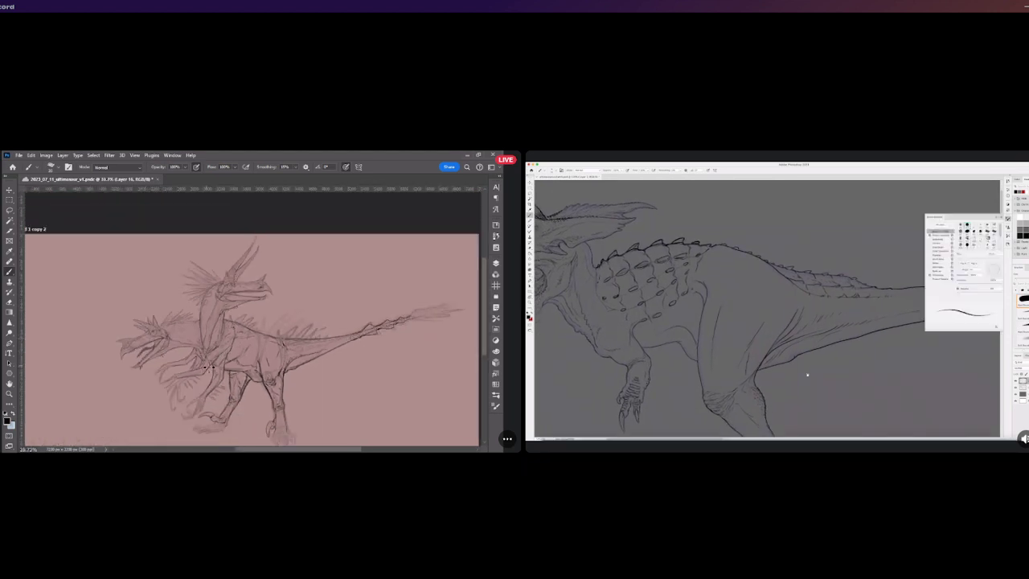
{"action": "scroll", "coordinate": [184, 379], "scroll_direction": "up", "scroll_amount": 2}
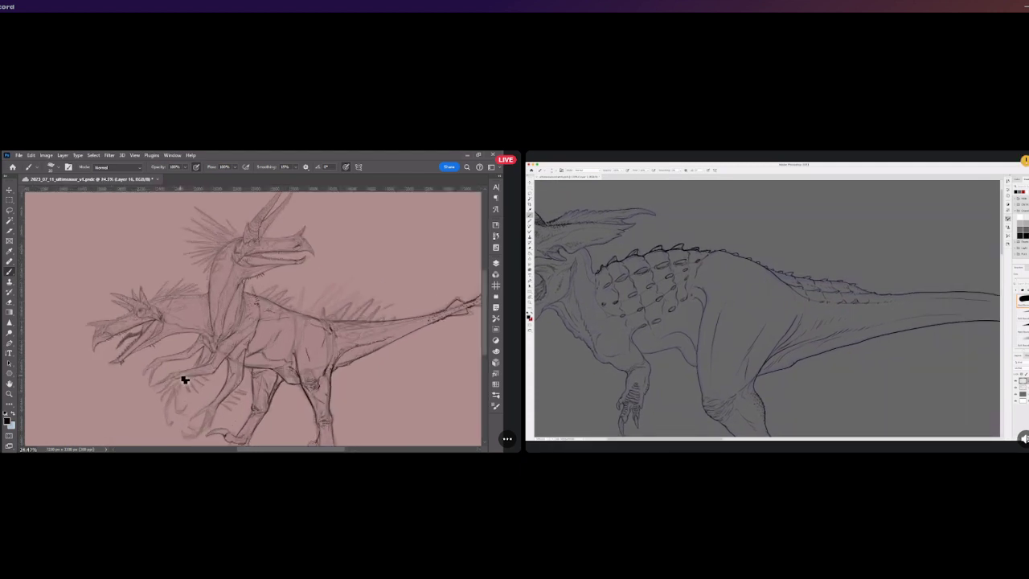
{"action": "scroll", "coordinate": [165, 282], "scroll_direction": "up", "scroll_amount": 3}
{"action": "scroll", "coordinate": [189, 311], "scroll_direction": "up", "scroll_amount": 4}
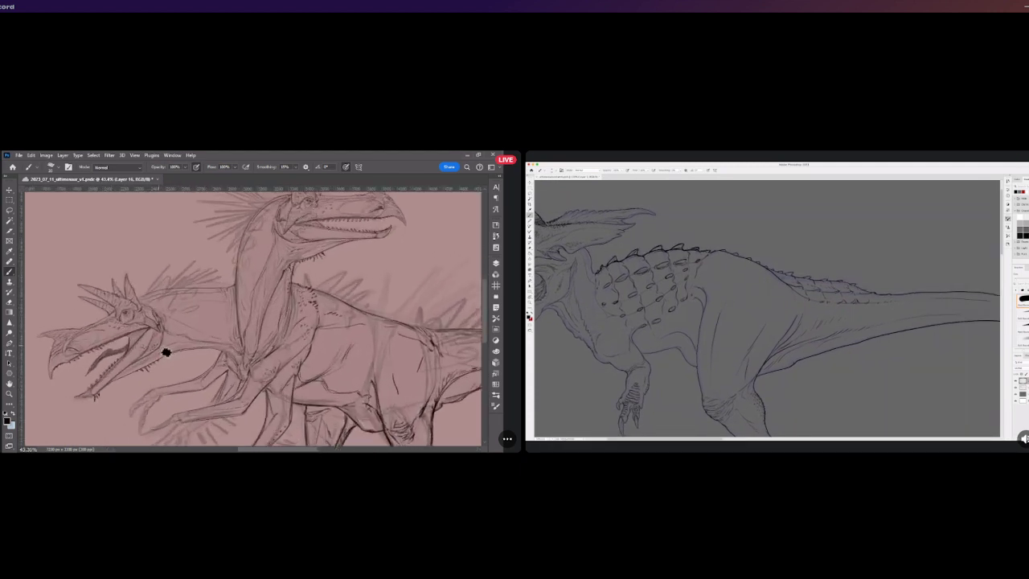
{"action": "scroll", "coordinate": [254, 366], "scroll_direction": "up", "scroll_amount": 3}
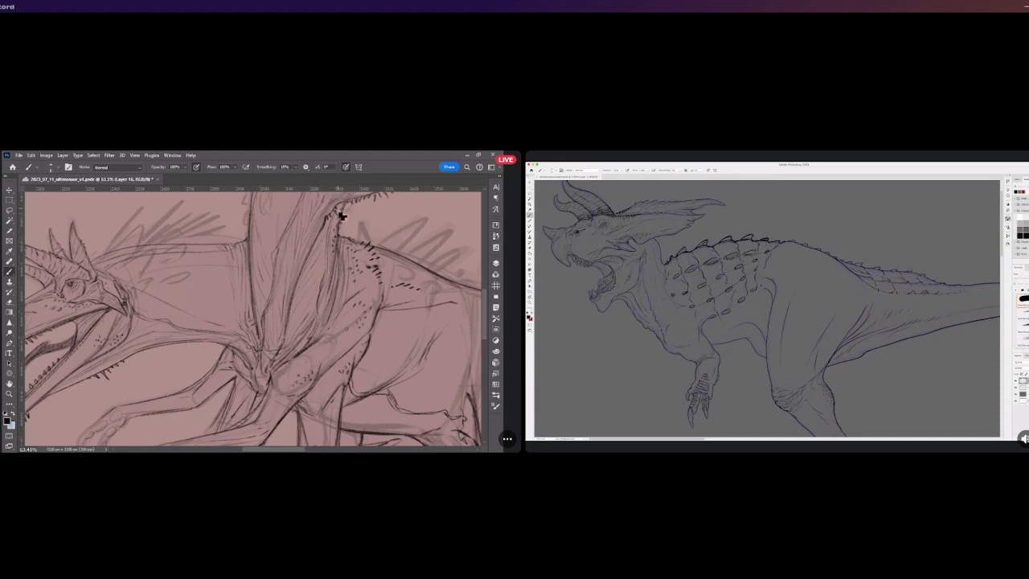
{"action": "scroll", "coordinate": [328, 251], "scroll_direction": "down", "scroll_amount": 8}
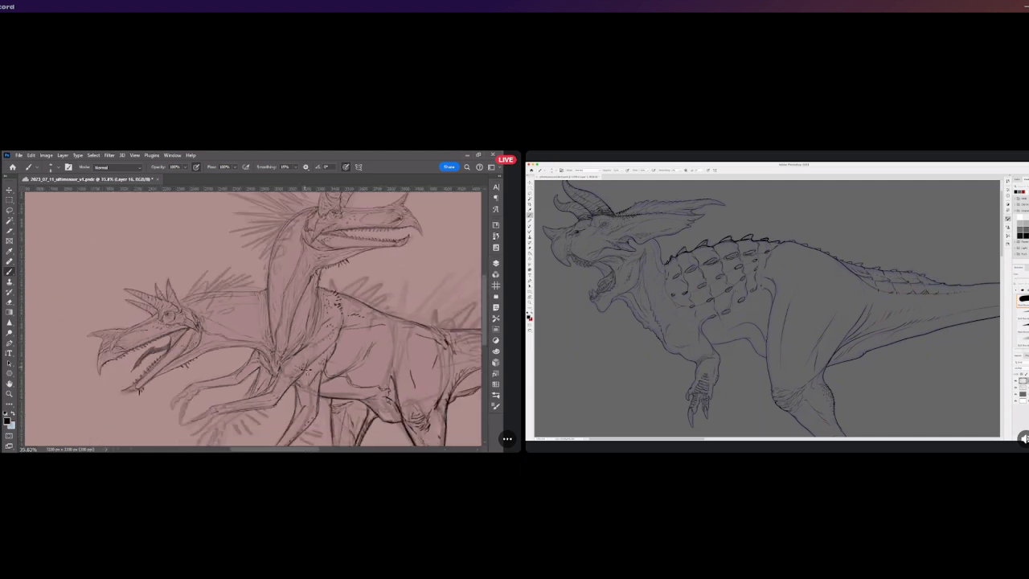
Examine the upper head's horns and eye up close, and compare both heads with the whole body
{"action": "scroll", "coordinate": [328, 252], "scroll_direction": "up", "scroll_amount": 7}
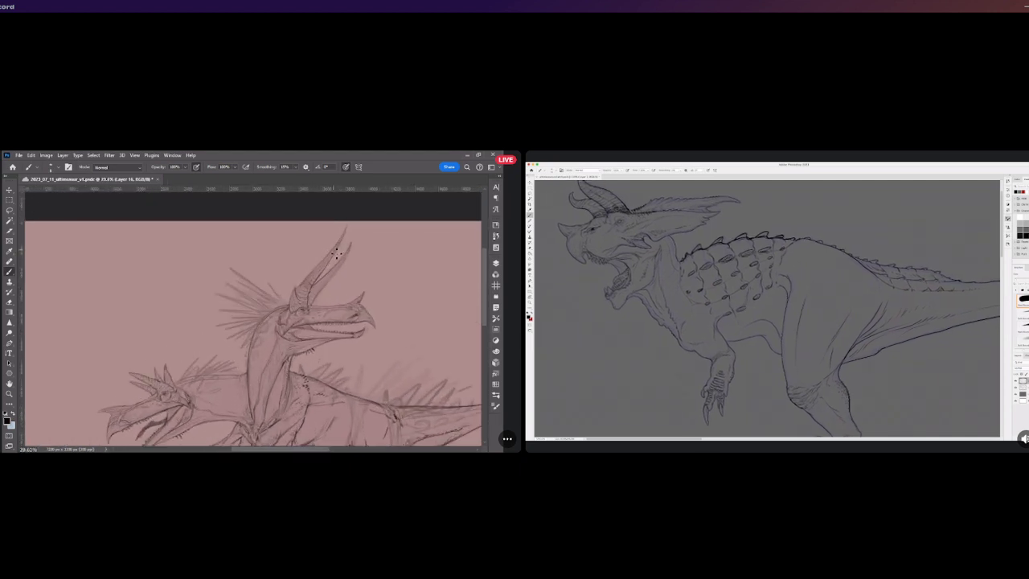
{"action": "scroll", "coordinate": [298, 324], "scroll_direction": "down", "scroll_amount": 4}
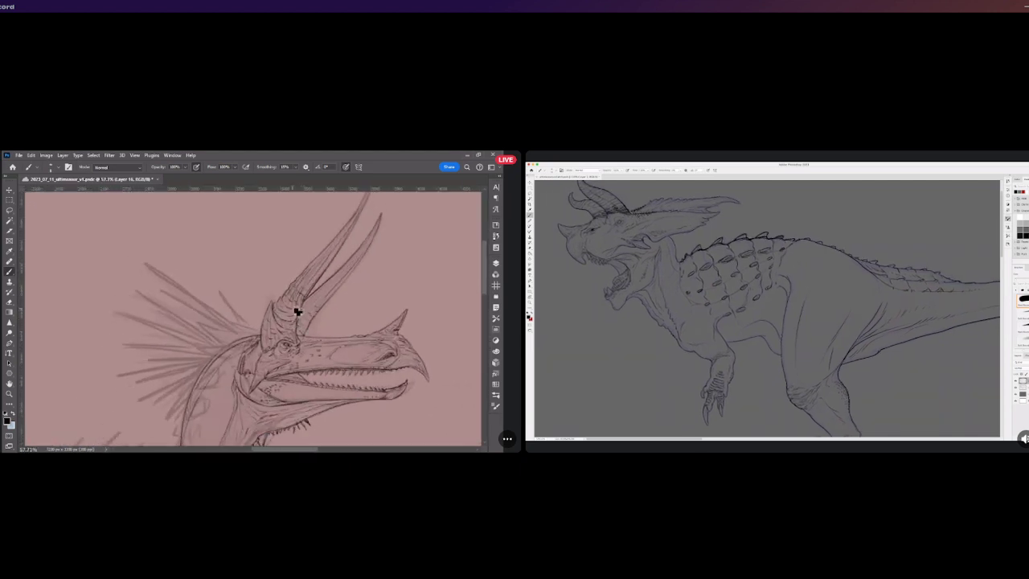
{"action": "scroll", "coordinate": [298, 312], "scroll_direction": "up", "scroll_amount": 2}
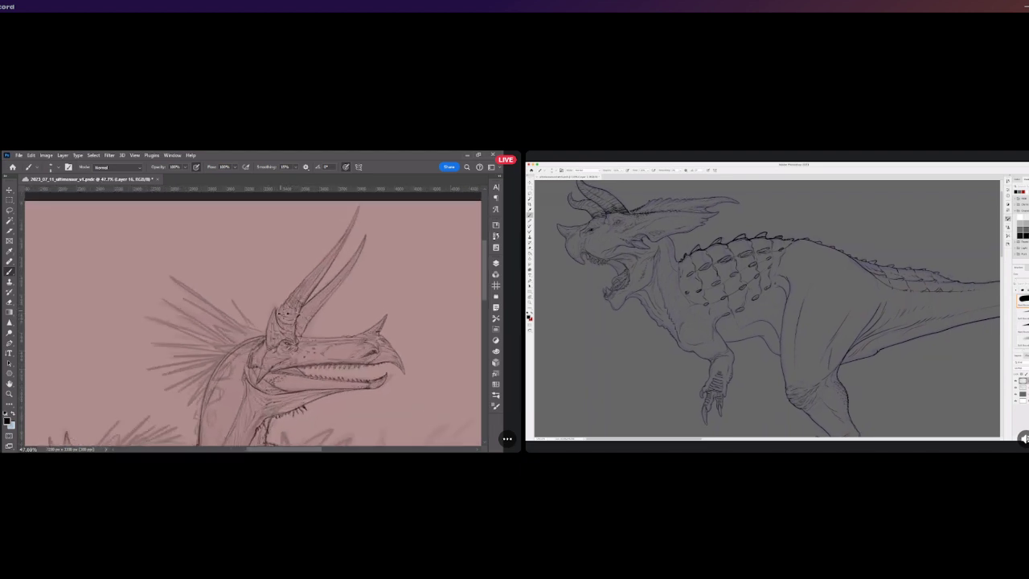
{"action": "scroll", "coordinate": [282, 310], "scroll_direction": "up", "scroll_amount": 5}
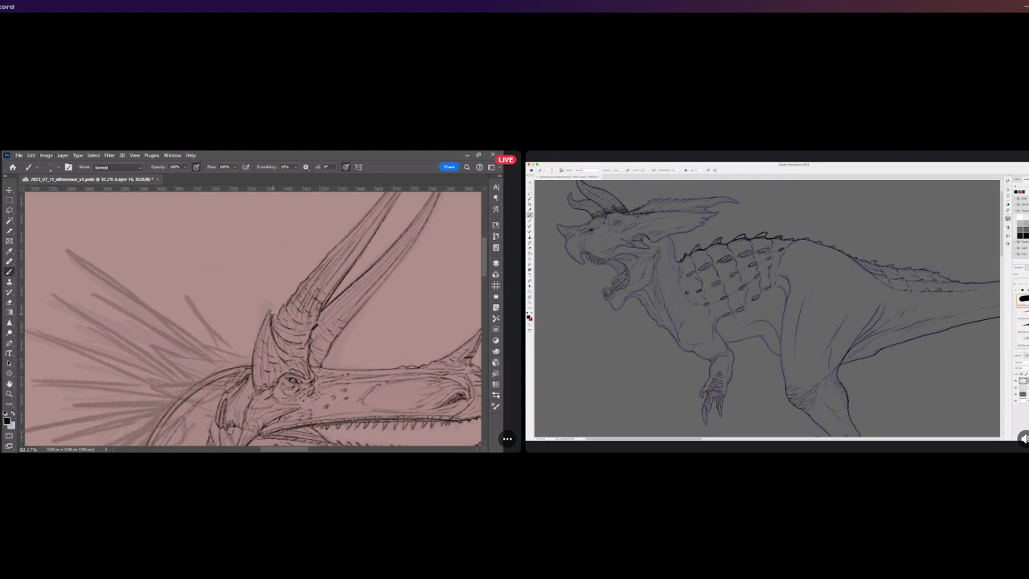
{"action": "scroll", "coordinate": [286, 310], "scroll_direction": "down", "scroll_amount": 6}
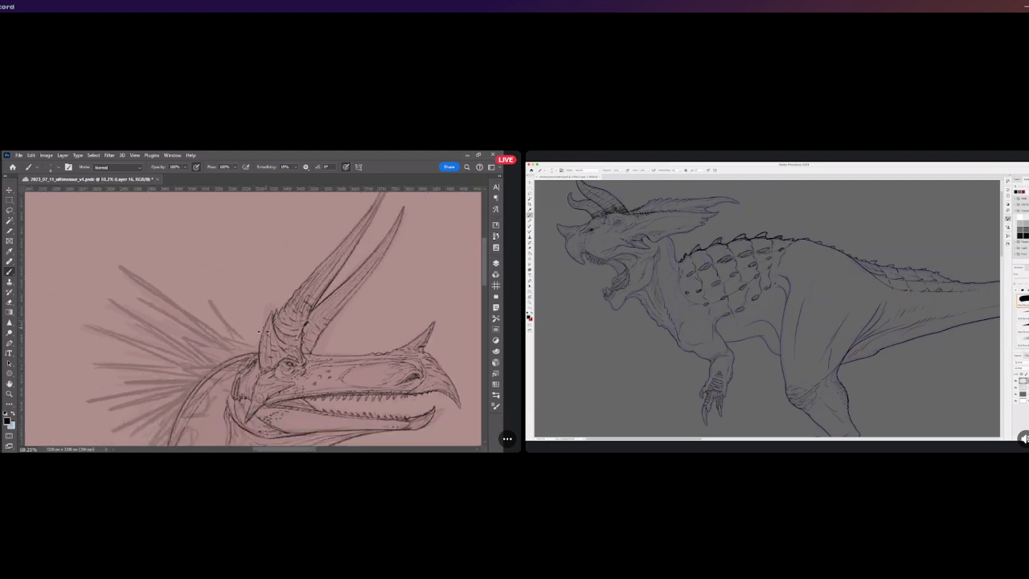
{"action": "scroll", "coordinate": [270, 315], "scroll_direction": "down", "scroll_amount": 4}
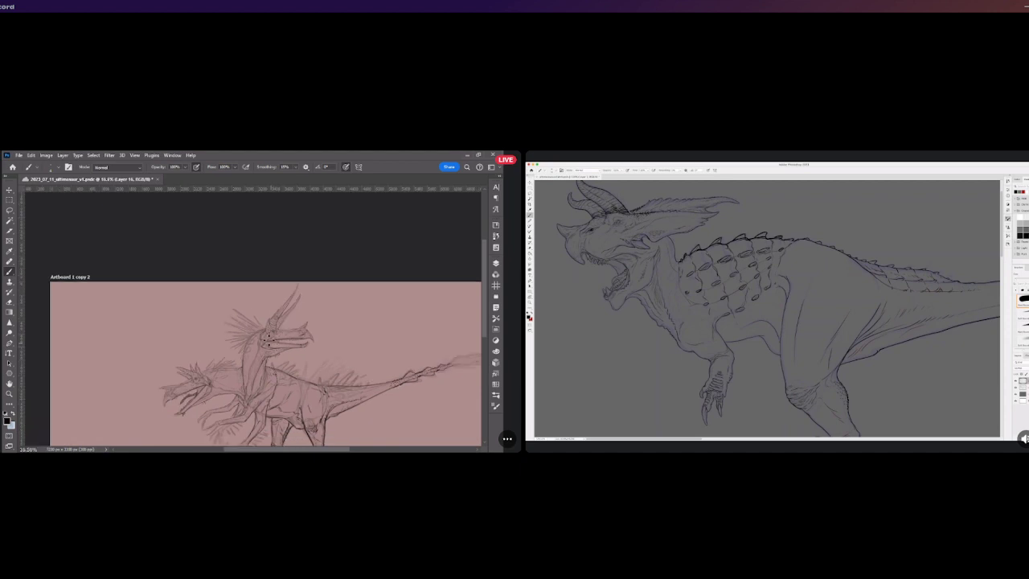
{"action": "scroll", "coordinate": [198, 419], "scroll_direction": "up", "scroll_amount": 4}
{"action": "scroll", "coordinate": [131, 425], "scroll_direction": "up", "scroll_amount": 1}
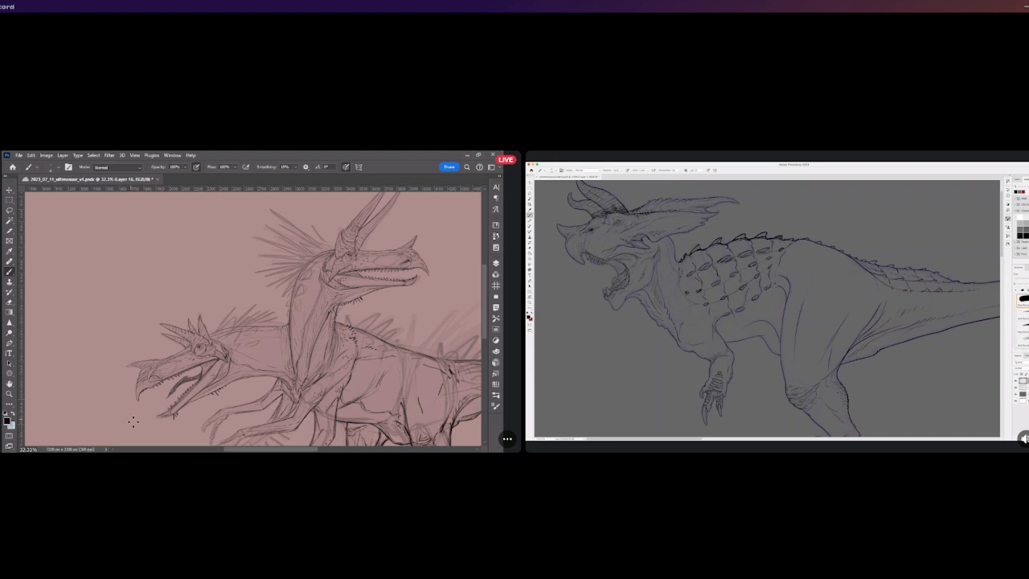
{"action": "scroll", "coordinate": [133, 420], "scroll_direction": "down", "scroll_amount": 3}
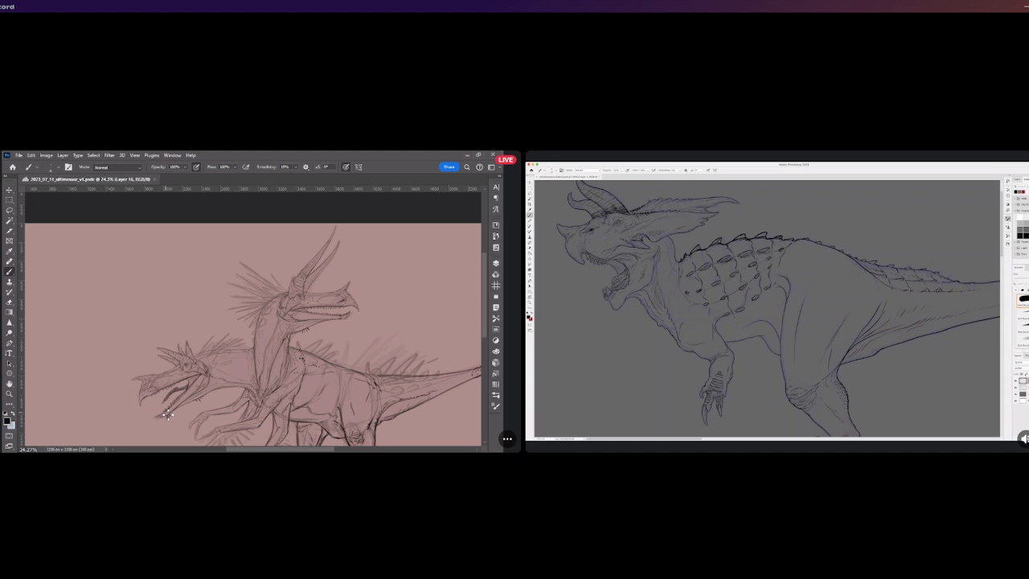
{"action": "scroll", "coordinate": [200, 363], "scroll_direction": "down", "scroll_amount": 4}
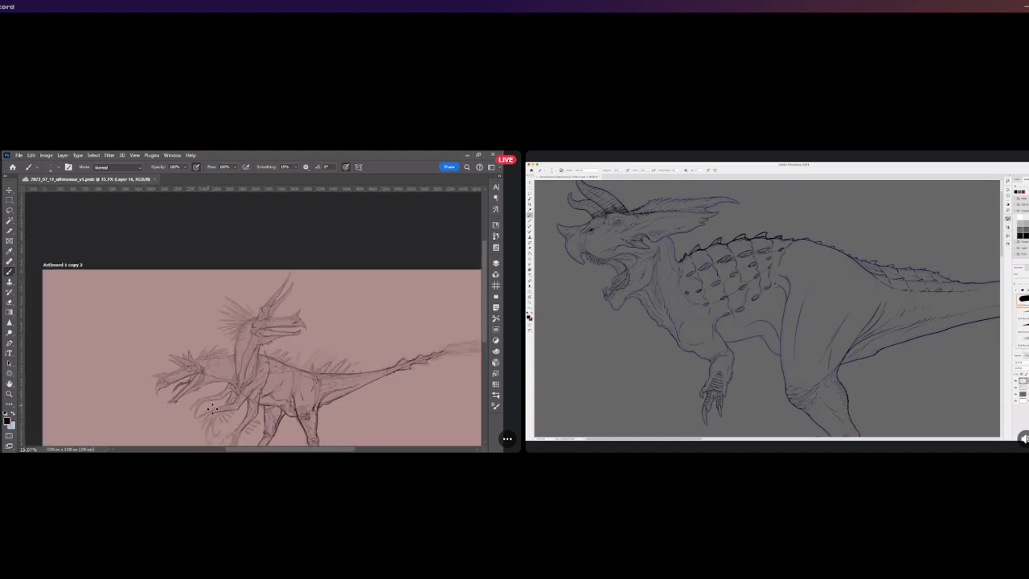
{"action": "scroll", "coordinate": [284, 436], "scroll_direction": "up", "scroll_amount": 2}
{"action": "scroll", "coordinate": [345, 414], "scroll_direction": "up", "scroll_amount": 1}
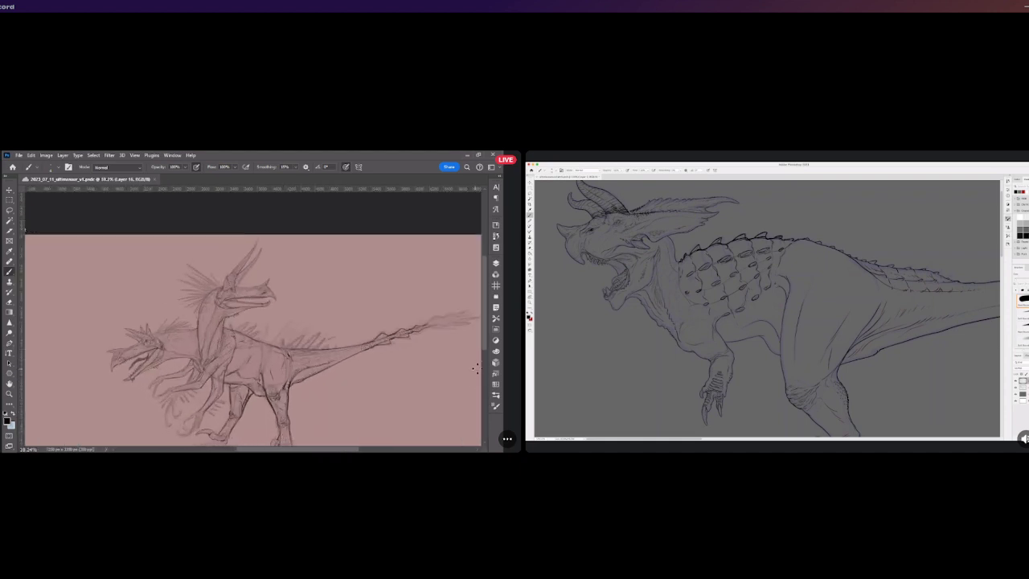
Draw darker contour lines on the raised hind foot, below the sickle claw and along the toes
{"action": "scroll", "coordinate": [246, 394], "scroll_direction": "up", "scroll_amount": 4}
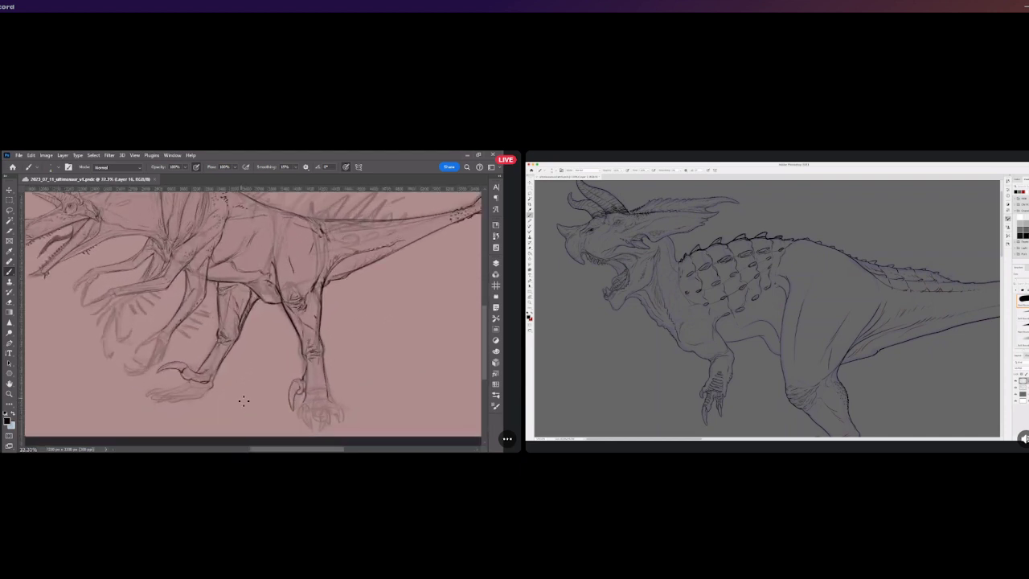
{"action": "scroll", "coordinate": [205, 392], "scroll_direction": "up", "scroll_amount": 4}
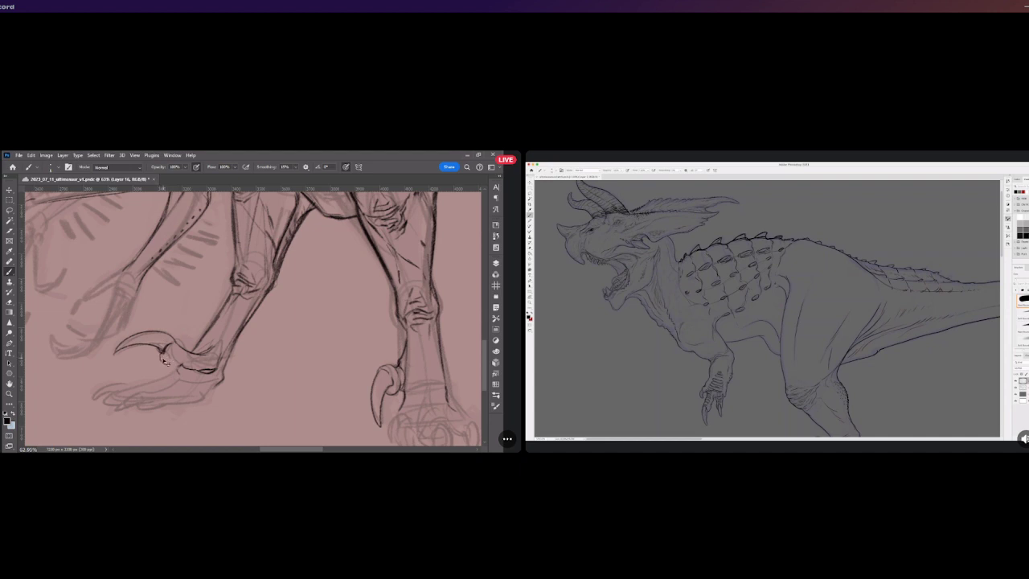
{"action": "scroll", "coordinate": [159, 352], "scroll_direction": "right", "scroll_amount": 2}
{"action": "left_click_drag", "start_coordinate": [179, 371], "coordinate": [208, 383]}
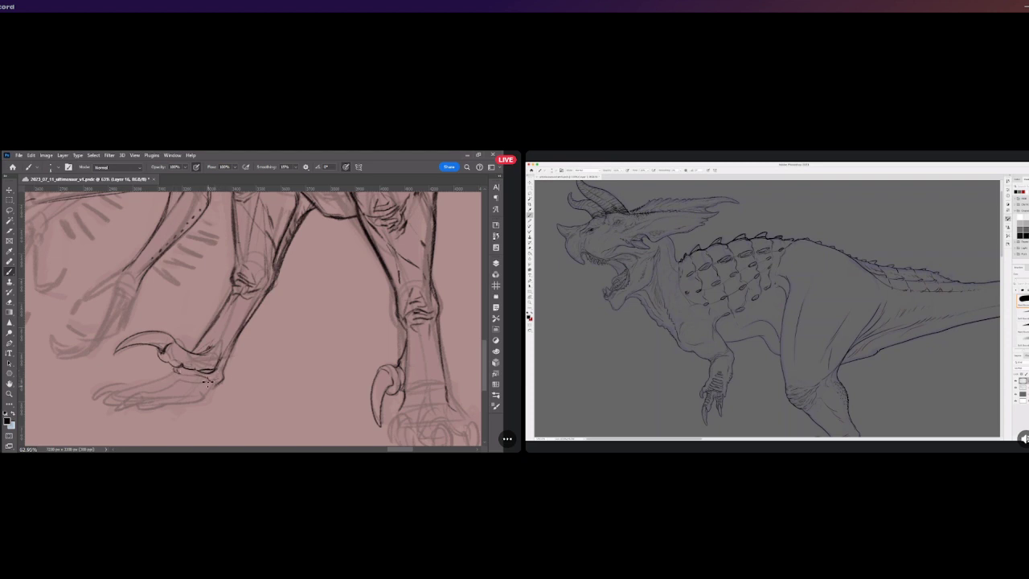
{"action": "left_click_drag", "start_coordinate": [132, 388], "coordinate": [180, 380]}
{"action": "scroll", "coordinate": [195, 300], "scroll_direction": "down", "scroll_amount": 2}
{"action": "scroll", "coordinate": [436, 378], "scroll_direction": "up", "scroll_amount": 1}
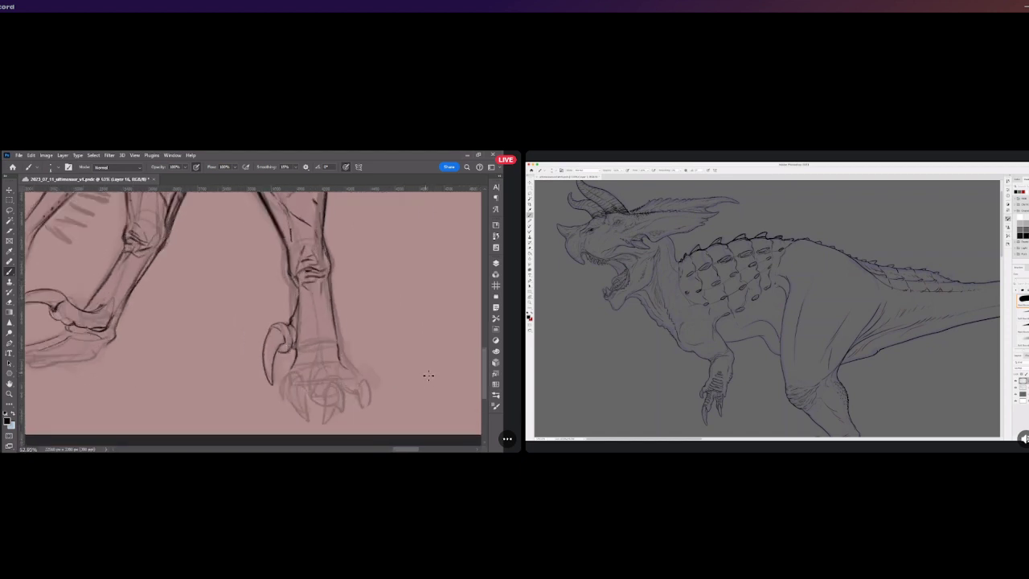
Draw the ankle crease across the lower end of the standing leg above the toes, redoing the stroke once
{"action": "mouse_move", "coordinate": [338, 341]}
{"action": "left_mouse_down"}
{"action": "mouse_move", "coordinate": [348, 377]}
{"action": "mouse_move", "coordinate": [300, 335]}
{"action": "mouse_move", "coordinate": [297, 368]}
{"action": "mouse_move", "coordinate": [340, 352]}
{"action": "left_mouse_up"}
{"action": "left_click_drag", "start_coordinate": [294, 352], "coordinate": [340, 353]}
{"action": "key", "text": "ctrl+z"}
{"action": "left_click_drag", "start_coordinate": [299, 352], "coordinate": [343, 354]}
{"action": "scroll", "coordinate": [318, 361], "scroll_direction": "down", "scroll_amount": 2}
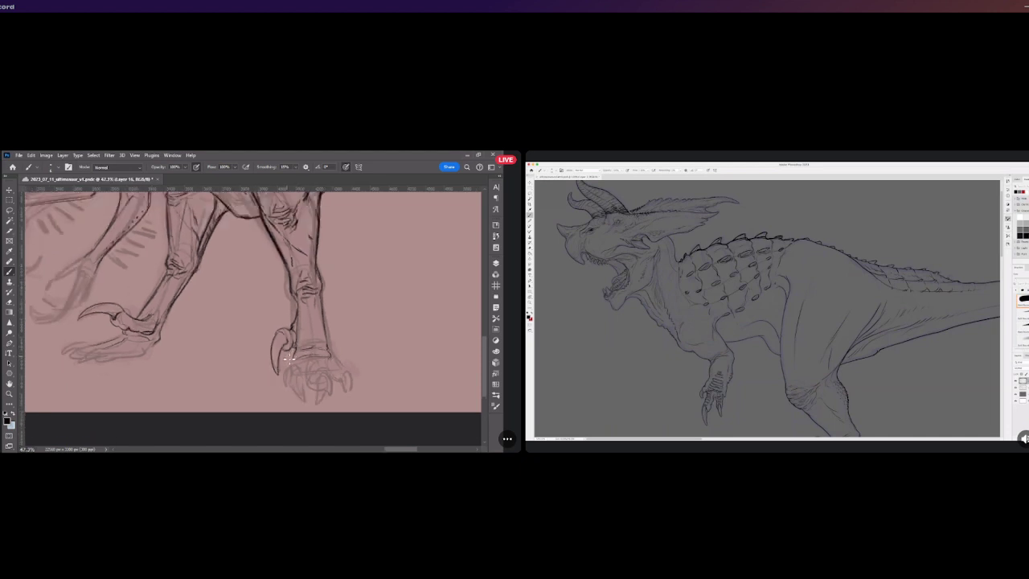
{"action": "scroll", "coordinate": [200, 326], "scroll_direction": "up", "scroll_amount": 2}
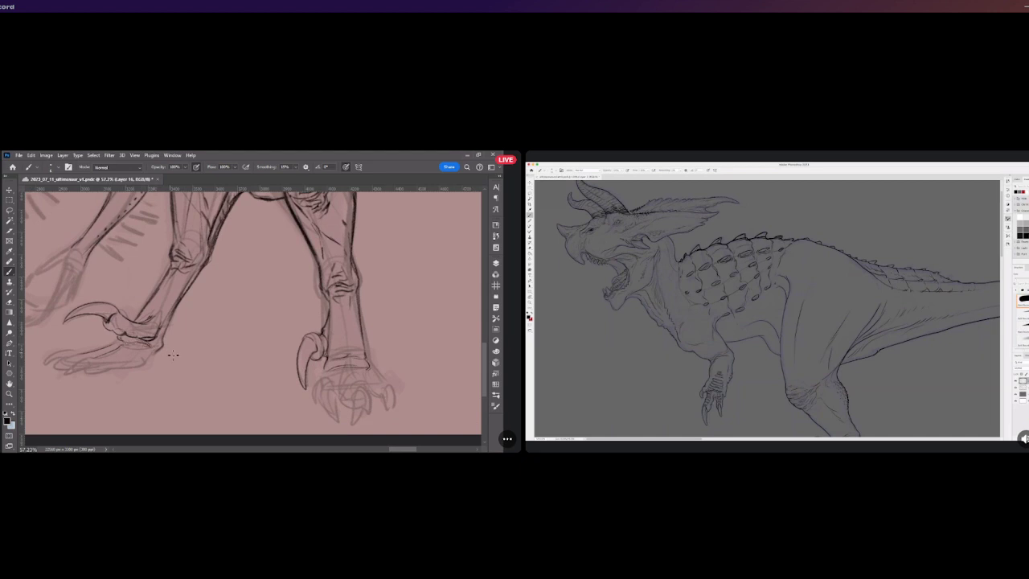
Review the full dinosaur pose, then the upper head and its neck spines, at several magnifications
{"action": "scroll", "coordinate": [173, 355], "scroll_direction": "down", "scroll_amount": 5}
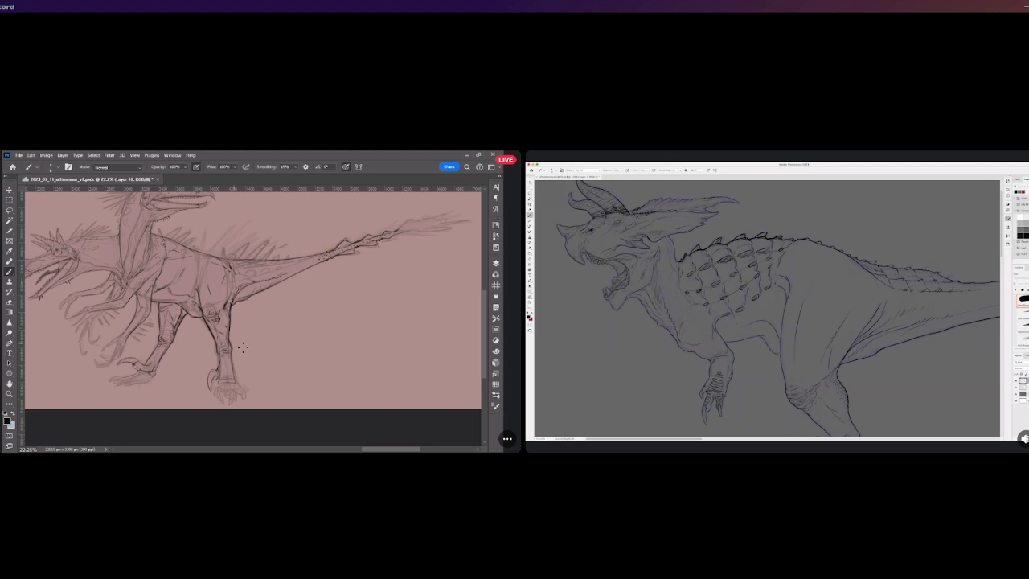
{"action": "scroll", "coordinate": [243, 348], "scroll_direction": "down", "scroll_amount": 3}
{"action": "scroll", "coordinate": [158, 263], "scroll_direction": "up", "scroll_amount": 2}
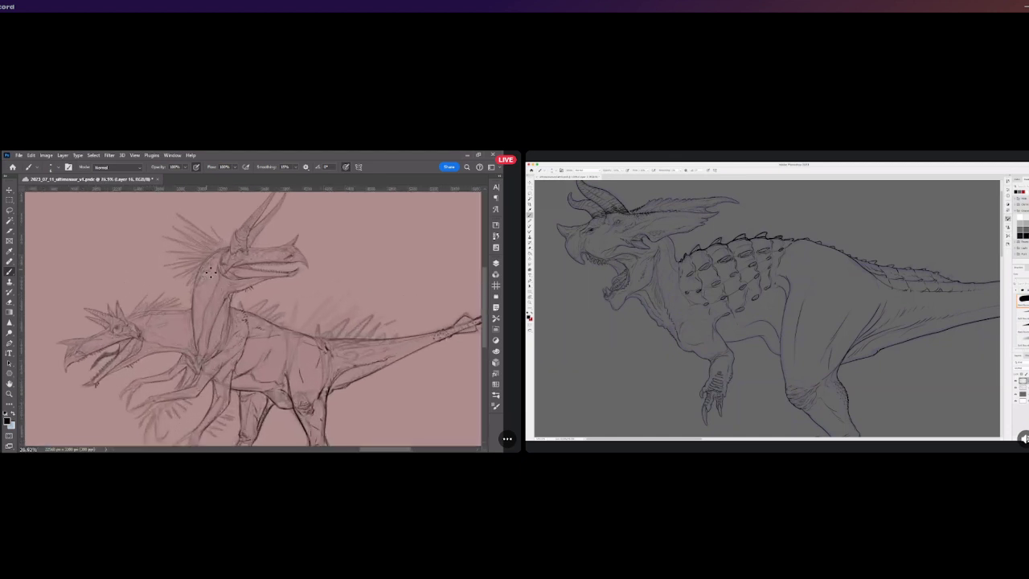
{"action": "scroll", "coordinate": [210, 273], "scroll_direction": "up", "scroll_amount": 2}
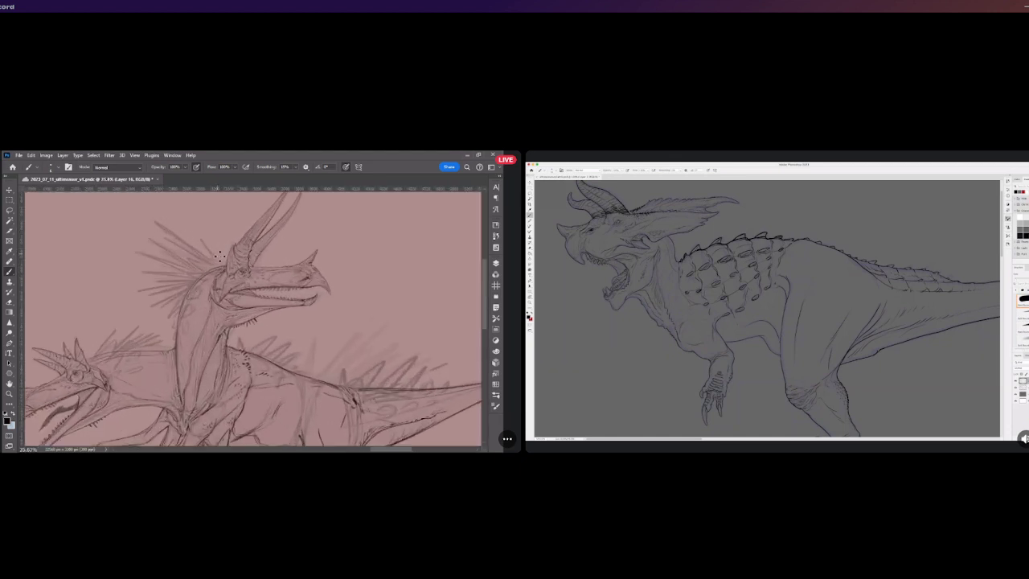
{"action": "scroll", "coordinate": [219, 256], "scroll_direction": "down", "scroll_amount": 1}
{"action": "scroll", "coordinate": [220, 258], "scroll_direction": "down", "scroll_amount": 1}
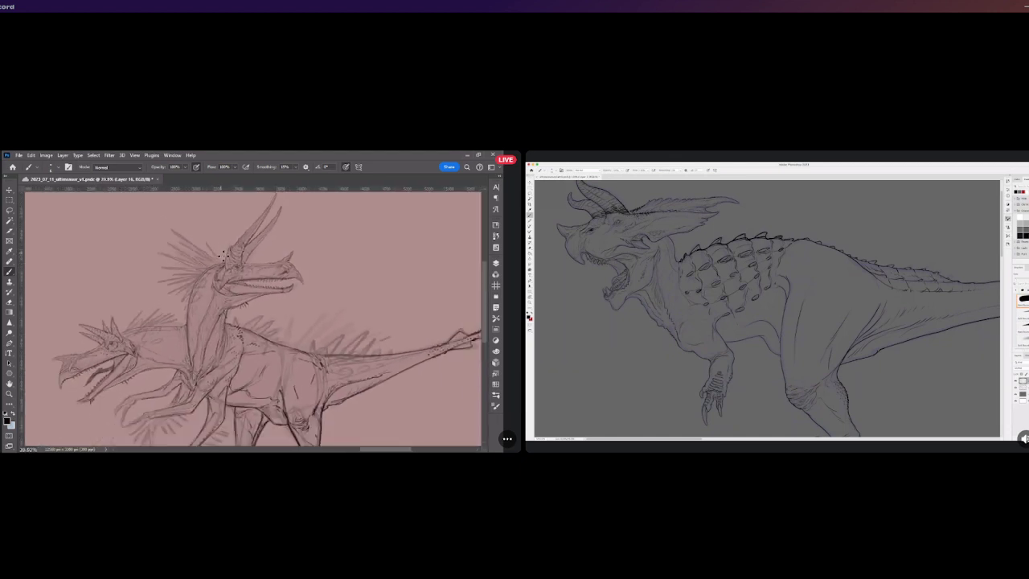
{"action": "scroll", "coordinate": [219, 257], "scroll_direction": "up", "scroll_amount": 2}
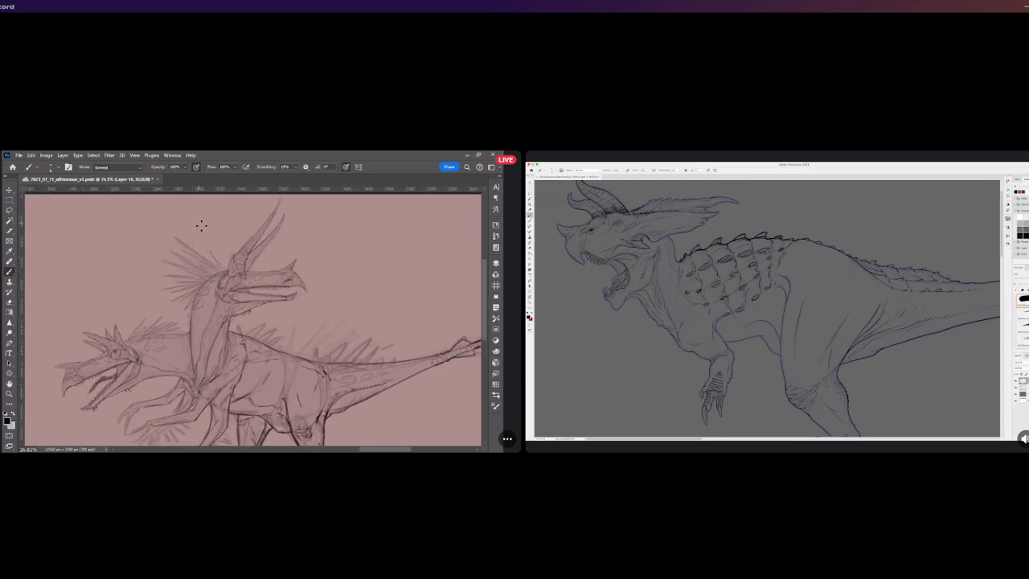
Examine the upper head and its neck spines up close, then compare them with the forelimbs and the full body pose
{"action": "scroll", "coordinate": [208, 243], "scroll_direction": "up", "scroll_amount": 4}
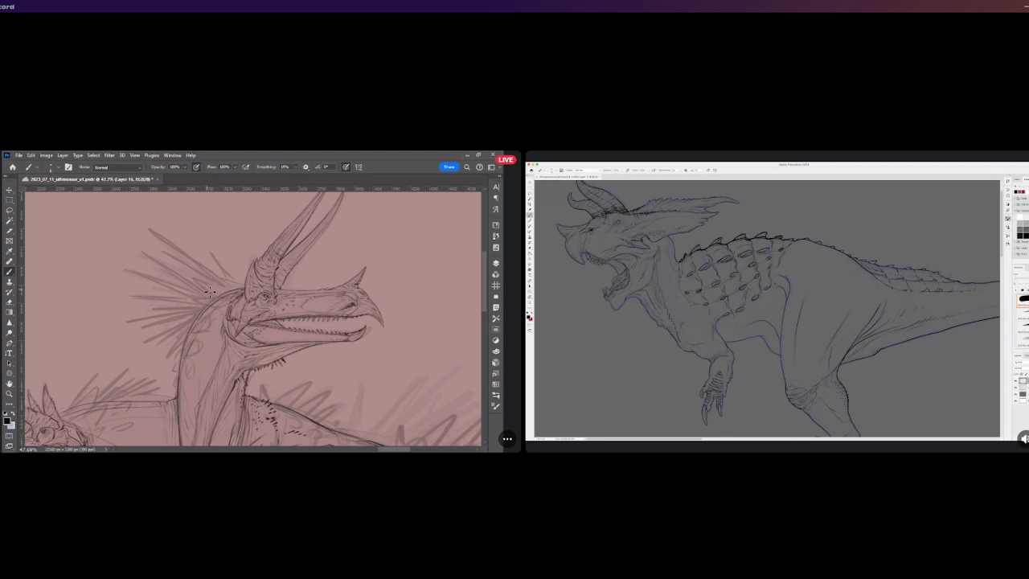
{"action": "scroll", "coordinate": [209, 291], "scroll_direction": "up", "scroll_amount": 1}
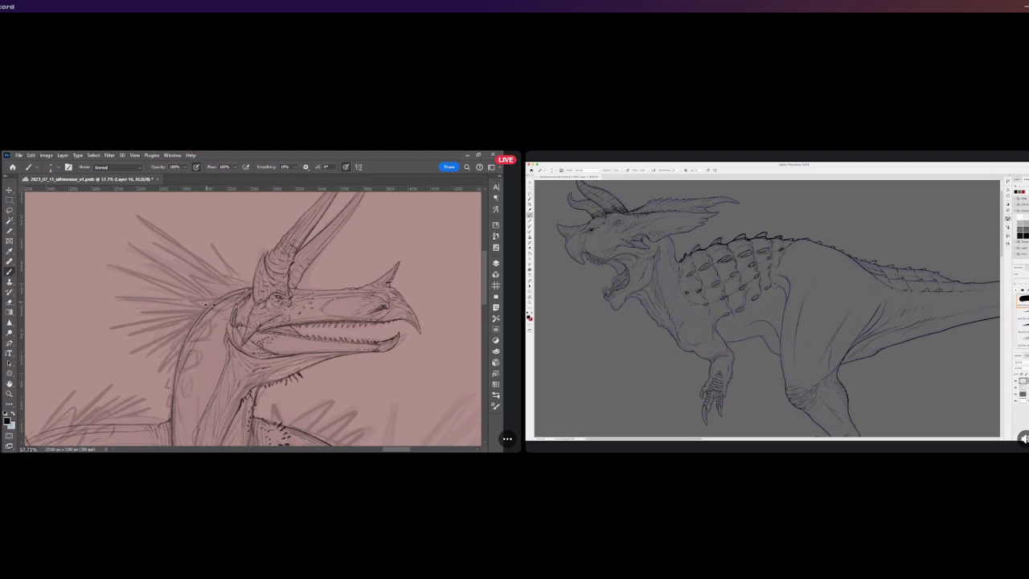
{"action": "scroll", "coordinate": [205, 304], "scroll_direction": "down", "scroll_amount": 6}
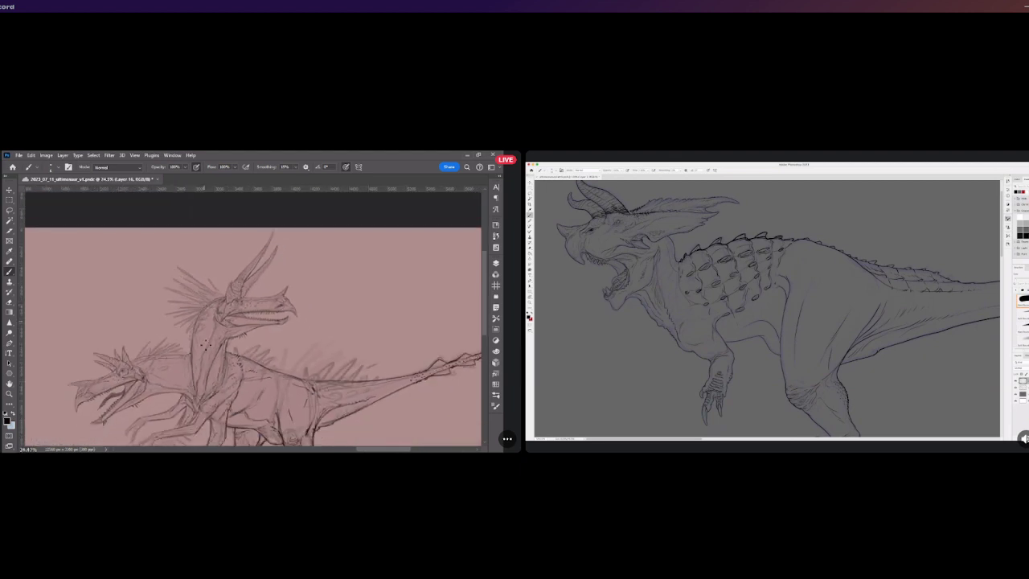
{"action": "scroll", "coordinate": [206, 346], "scroll_direction": "up", "scroll_amount": 5}
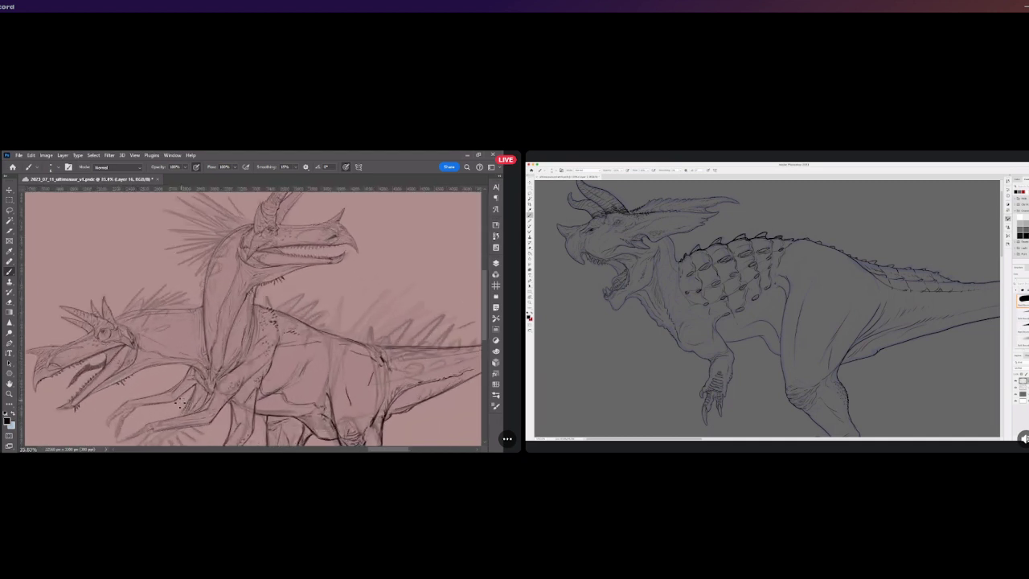
{"action": "scroll", "coordinate": [182, 403], "scroll_direction": "down", "scroll_amount": 5}
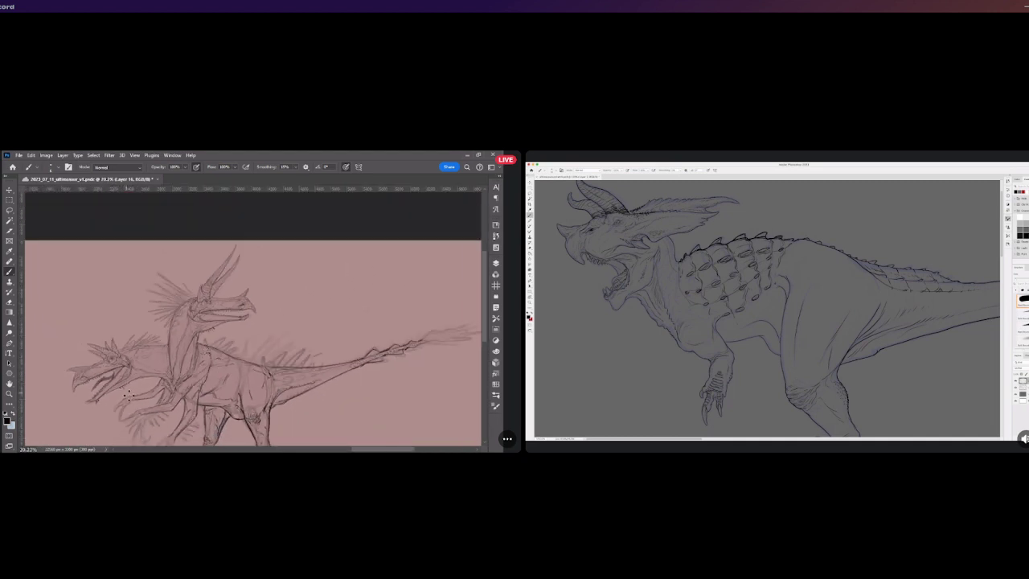
{"action": "scroll", "coordinate": [128, 395], "scroll_direction": "down", "scroll_amount": 1}
{"action": "scroll", "coordinate": [154, 386], "scroll_direction": "up", "scroll_amount": 4}
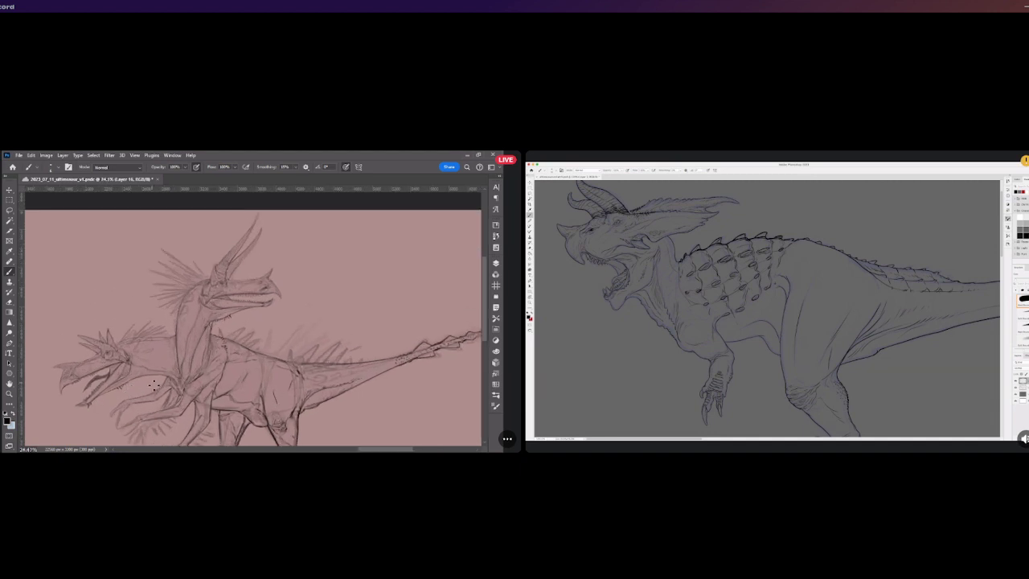
{"action": "scroll", "coordinate": [154, 386], "scroll_direction": "up", "scroll_amount": 3}
{"action": "scroll", "coordinate": [233, 391], "scroll_direction": "up", "scroll_amount": 2}
{"action": "scroll", "coordinate": [240, 392], "scroll_direction": "down", "scroll_amount": 3}
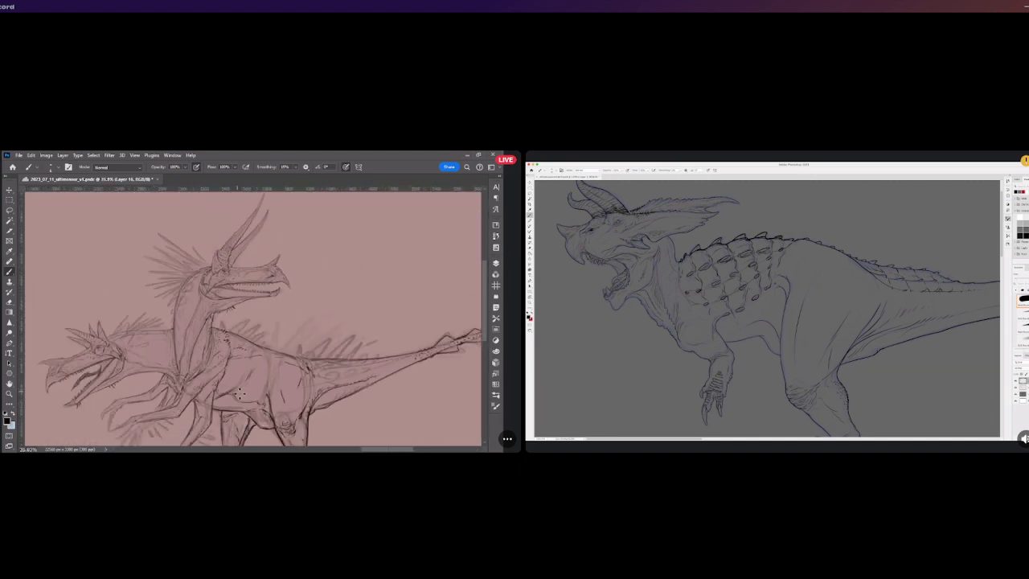
{"action": "scroll", "coordinate": [240, 392], "scroll_direction": "down", "scroll_amount": 4}
{"action": "scroll", "coordinate": [198, 432], "scroll_direction": "up", "scroll_amount": 2}
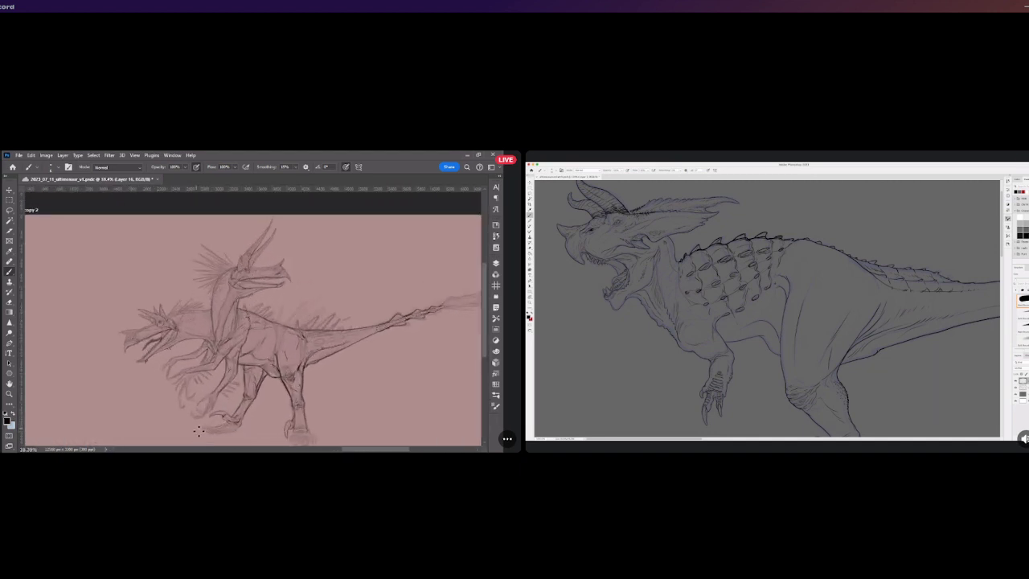
Examine the lower head's horns, open jaws and neck, along with the forelimbs beneath it, at several magnifications
{"action": "scroll", "coordinate": [175, 386], "scroll_direction": "up", "scroll_amount": 5}
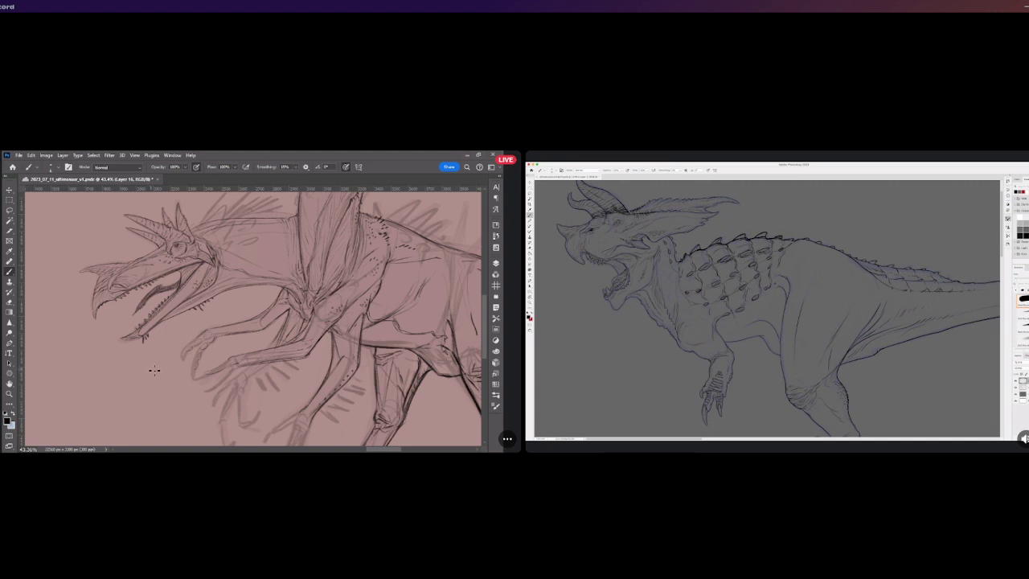
{"action": "scroll", "coordinate": [133, 357], "scroll_direction": "up", "scroll_amount": 2}
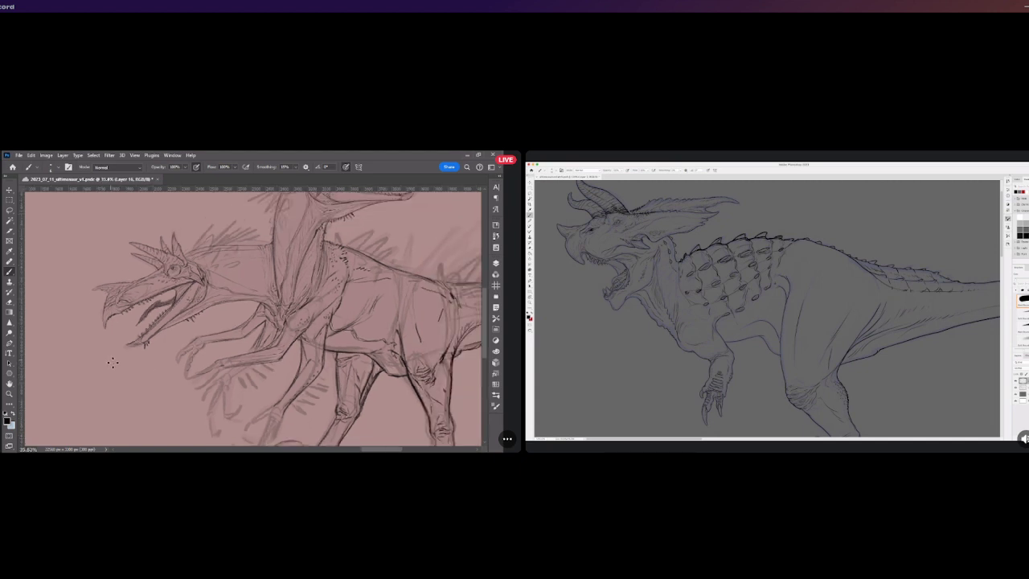
{"action": "scroll", "coordinate": [147, 362], "scroll_direction": "down", "scroll_amount": 2}
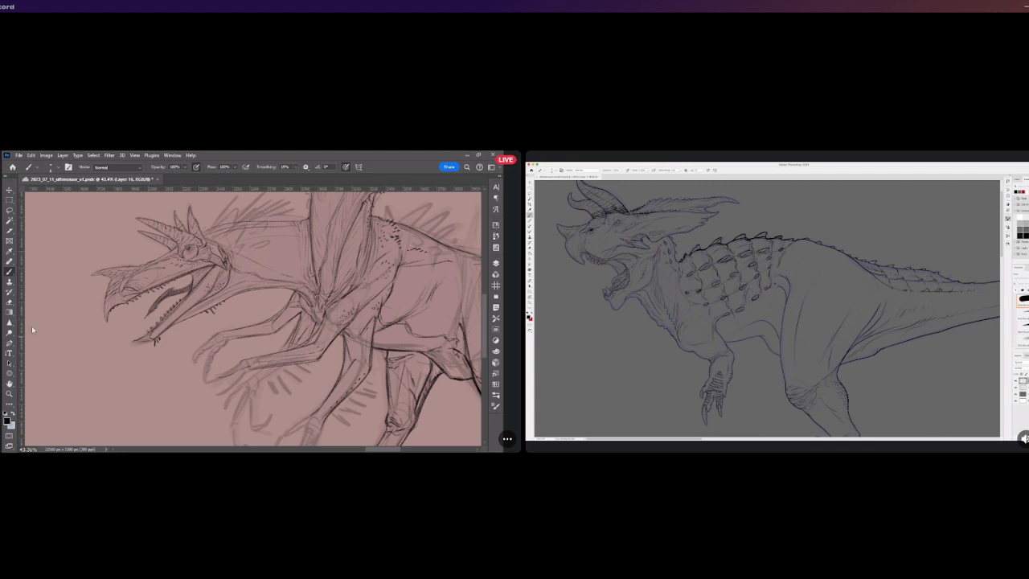
{"action": "scroll", "coordinate": [292, 332], "scroll_direction": "down", "scroll_amount": 3}
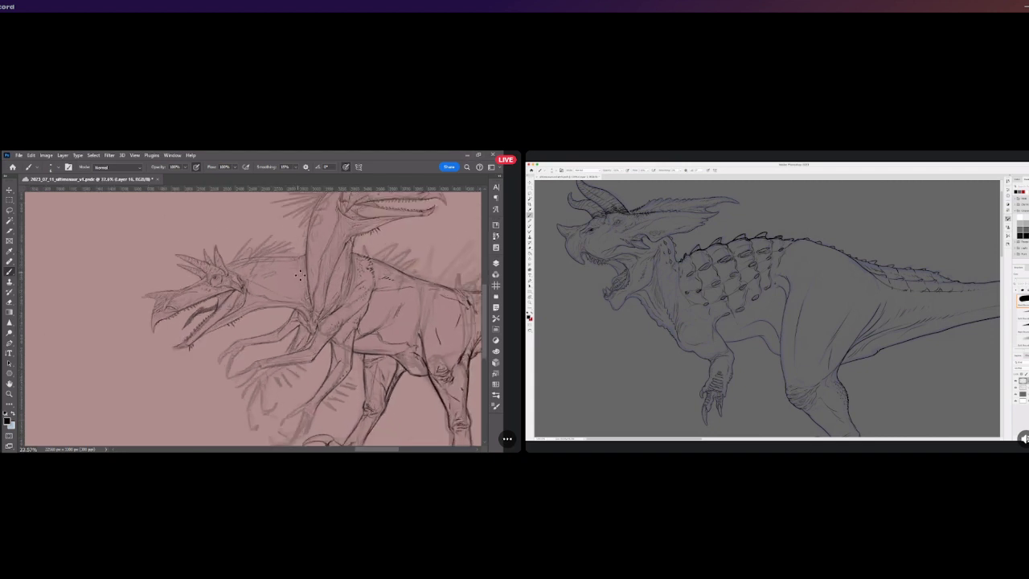
{"action": "scroll", "coordinate": [290, 269], "scroll_direction": "up", "scroll_amount": 3}
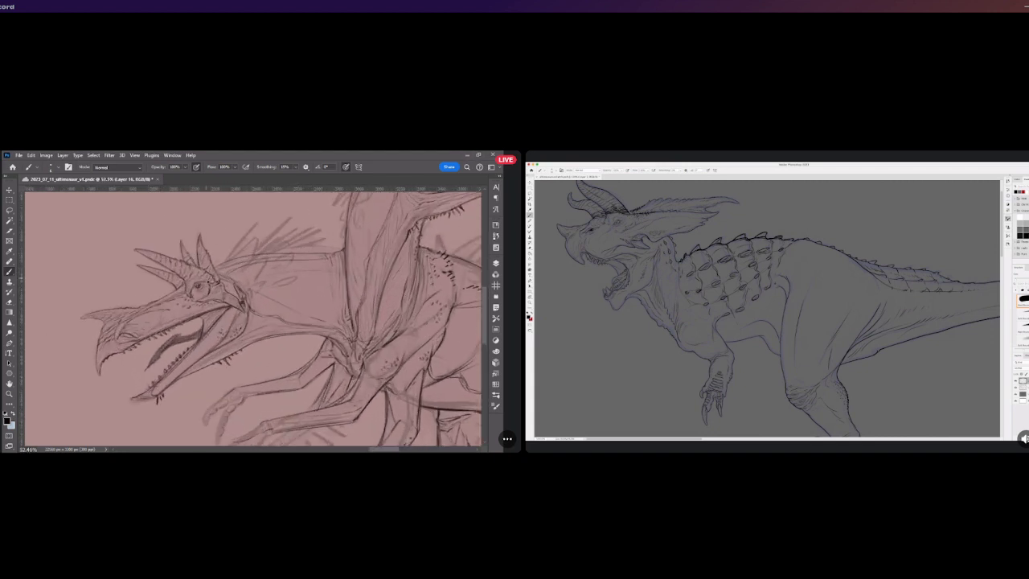
{"action": "scroll", "coordinate": [192, 284], "scroll_direction": "down", "scroll_amount": 3}
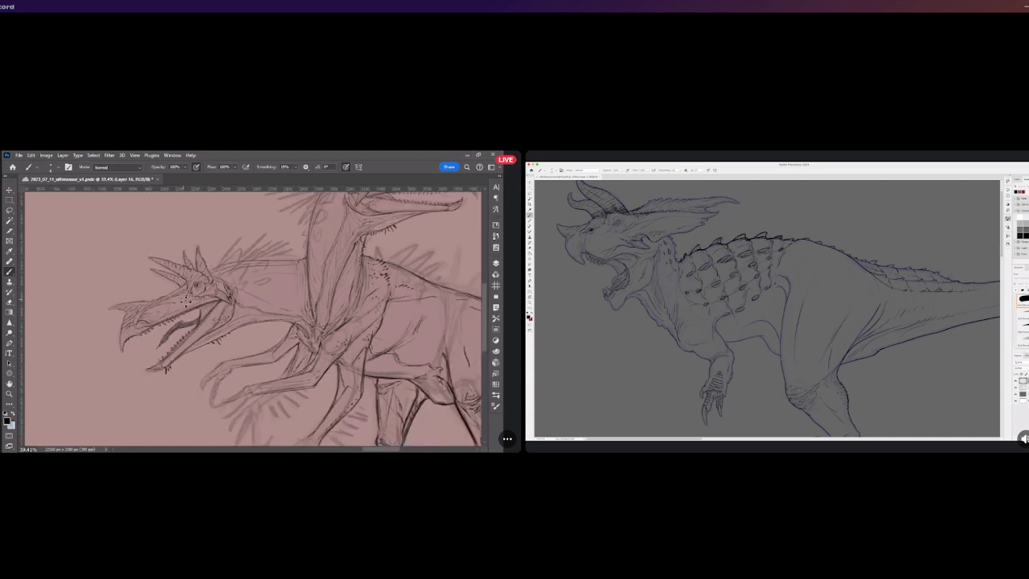
{"action": "scroll", "coordinate": [187, 299], "scroll_direction": "up", "scroll_amount": 2}
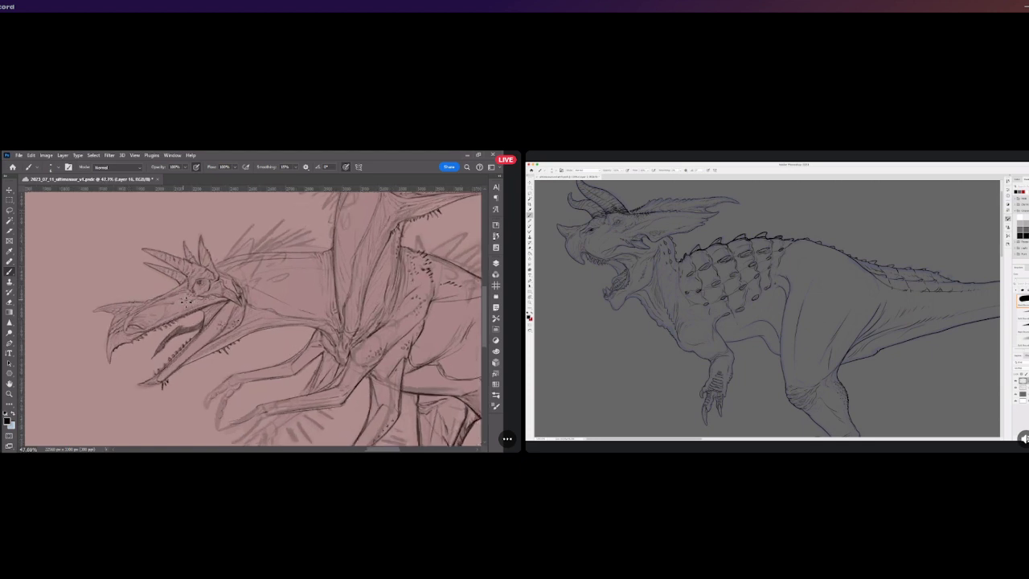
{"action": "scroll", "coordinate": [184, 300], "scroll_direction": "up", "scroll_amount": 1}
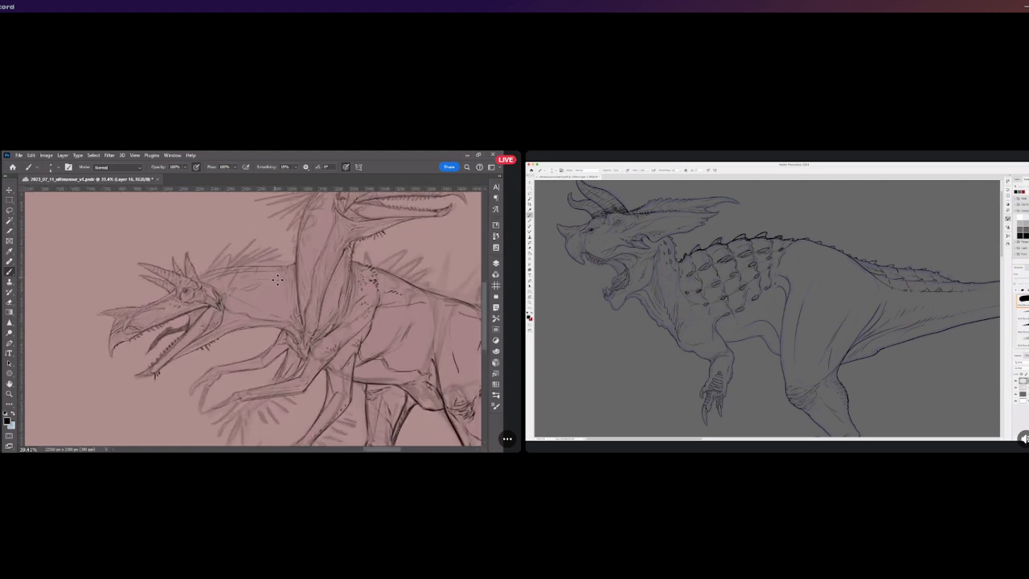
Draw rows of small dark scale marks along the top edge and upper side of the lower head's neck
{"action": "scroll", "coordinate": [277, 287], "scroll_direction": "down", "scroll_amount": 4}
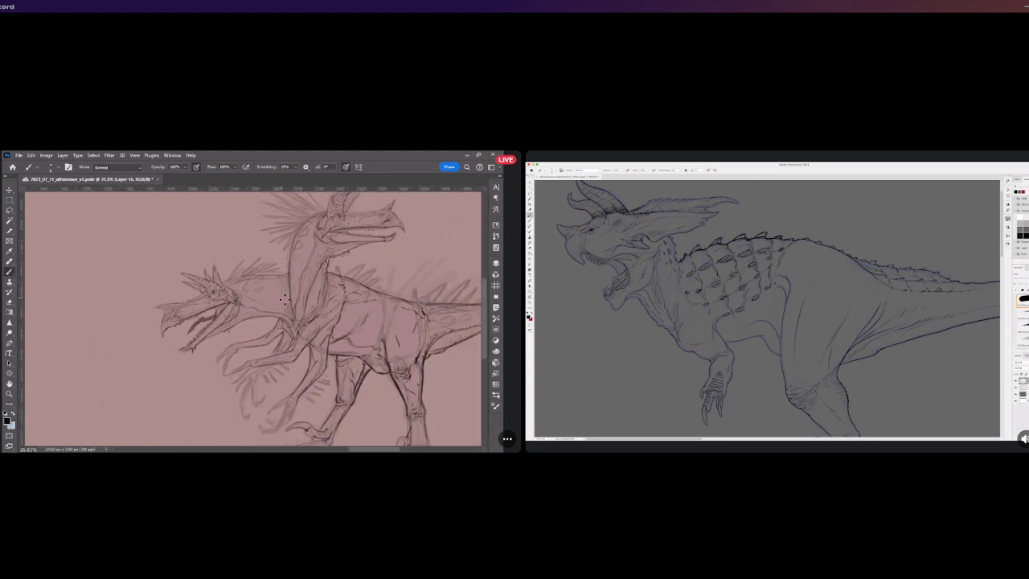
{"action": "scroll", "coordinate": [284, 299], "scroll_direction": "down", "scroll_amount": 1}
{"action": "scroll", "coordinate": [340, 273], "scroll_direction": "up", "scroll_amount": 4}
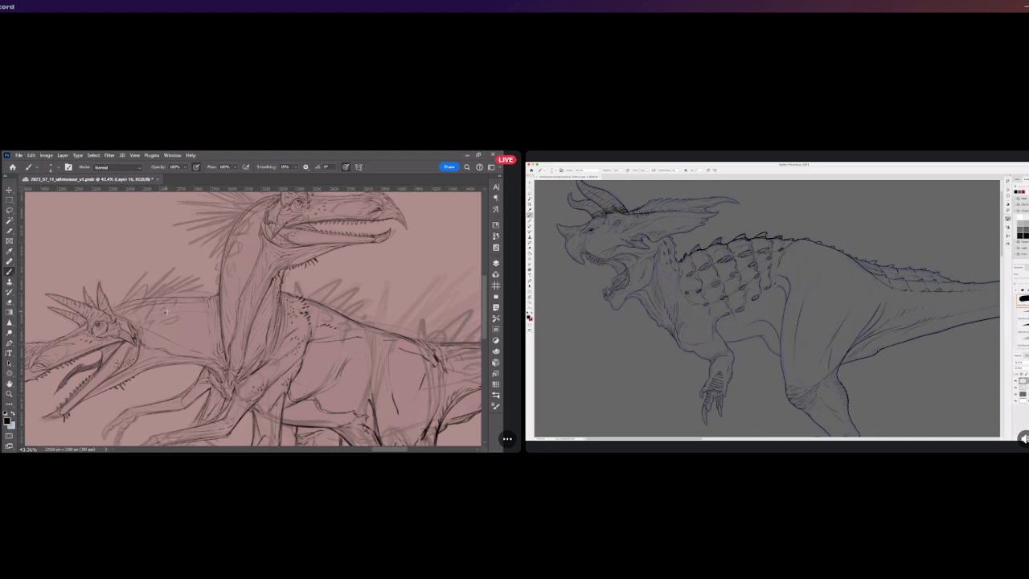
{"action": "left_click", "coordinate": [178, 311]}
{"action": "left_click", "coordinate": [186, 310]}
{"action": "scroll", "coordinate": [333, 347], "scroll_direction": "down", "scroll_amount": 2}
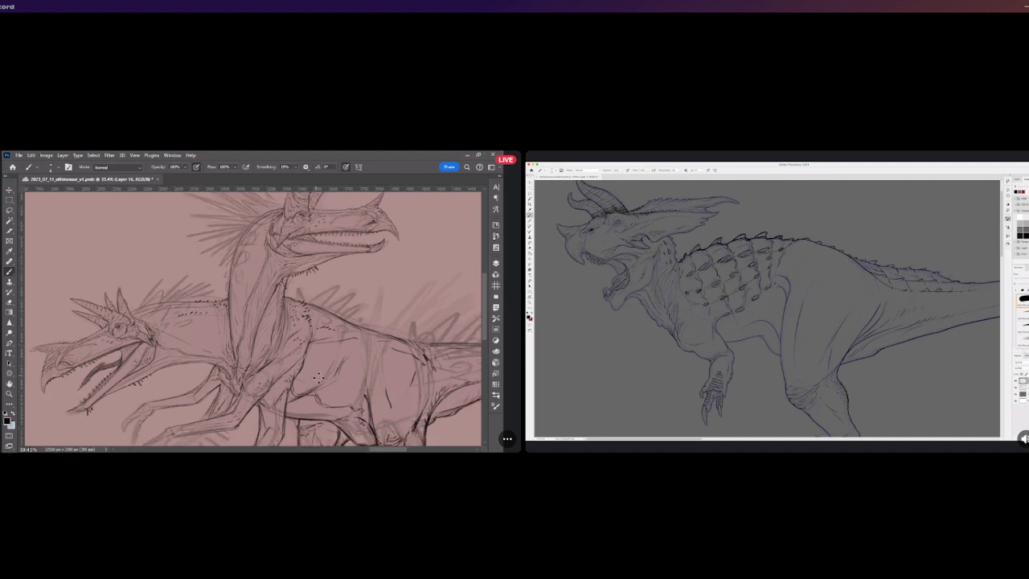
Review the lower neck's scale marks against both heads and the dinosaur's full pose on the artboard
{"action": "scroll", "coordinate": [317, 376], "scroll_direction": "down", "scroll_amount": 1}
{"action": "scroll", "coordinate": [283, 356], "scroll_direction": "down", "scroll_amount": 3}
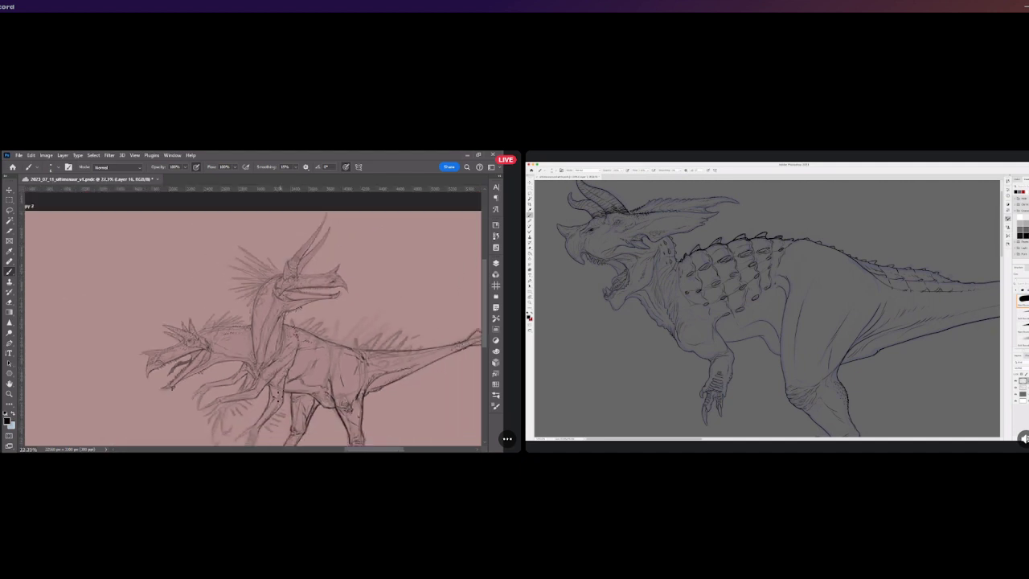
{"action": "scroll", "coordinate": [167, 378], "scroll_direction": "up", "scroll_amount": 3}
{"action": "scroll", "coordinate": [202, 362], "scroll_direction": "up", "scroll_amount": 4}
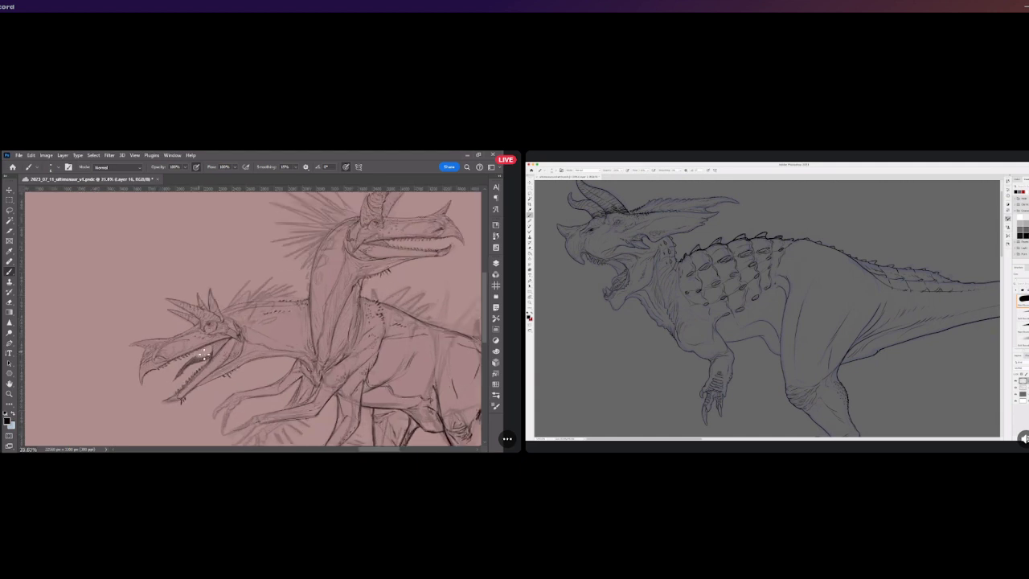
{"action": "scroll", "coordinate": [228, 356], "scroll_direction": "down", "scroll_amount": 6}
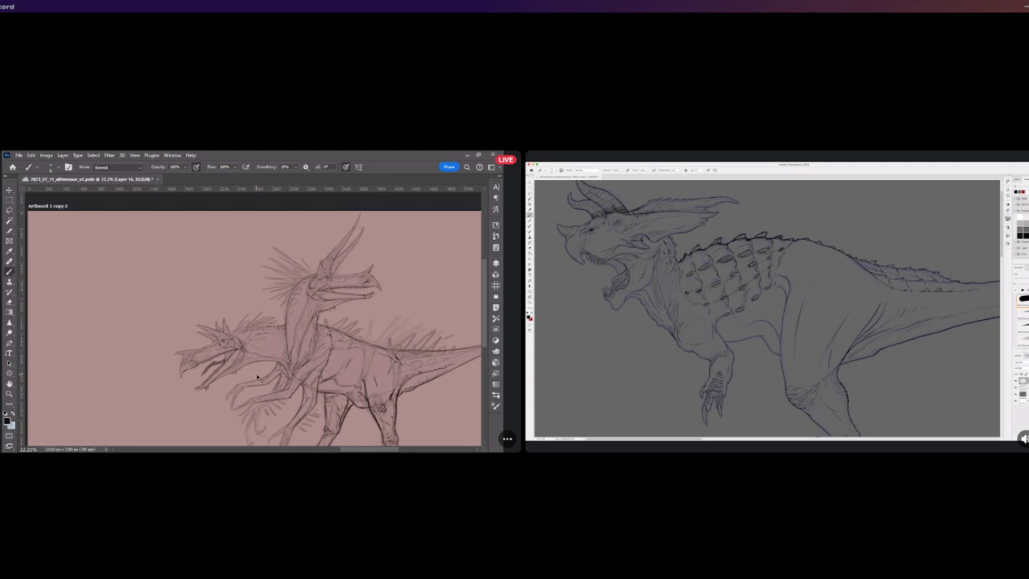
{"action": "scroll", "coordinate": [258, 376], "scroll_direction": "left", "scroll_amount": 5}
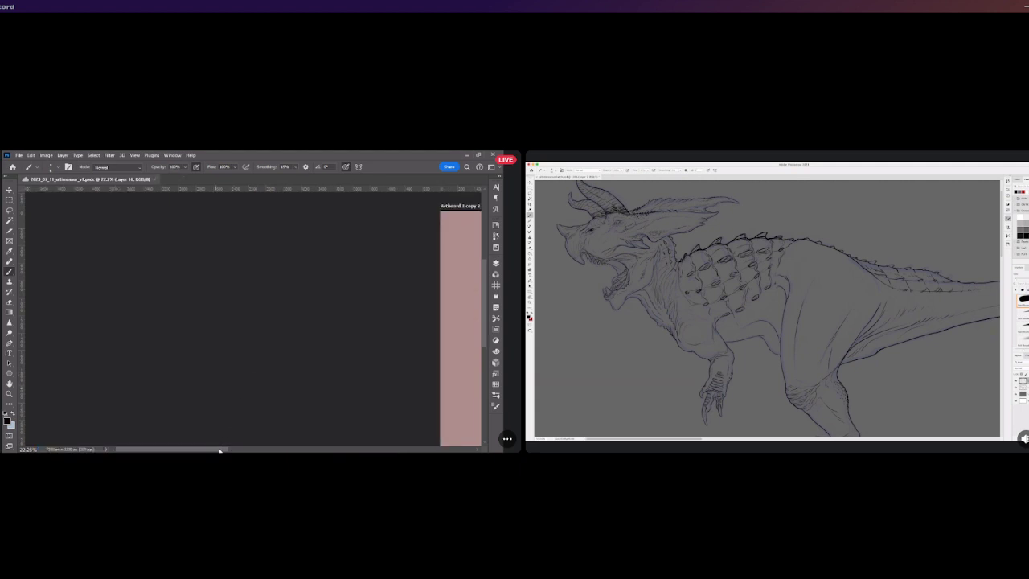
{"action": "key", "text": "ctrl+0"}
{"action": "scroll", "coordinate": [256, 281], "scroll_direction": "down", "scroll_amount": 5}
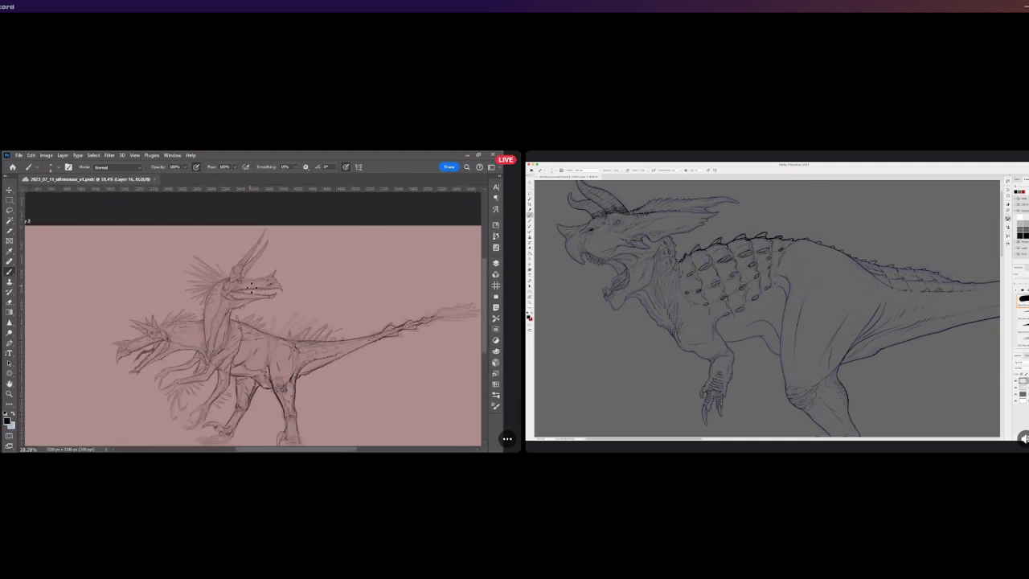
Add short contour strokes to the sickle claws of the raised hind foot and the standing foot
{"action": "scroll", "coordinate": [281, 428], "scroll_direction": "up", "scroll_amount": 2}
{"action": "scroll", "coordinate": [281, 428], "scroll_direction": "up", "scroll_amount": 4}
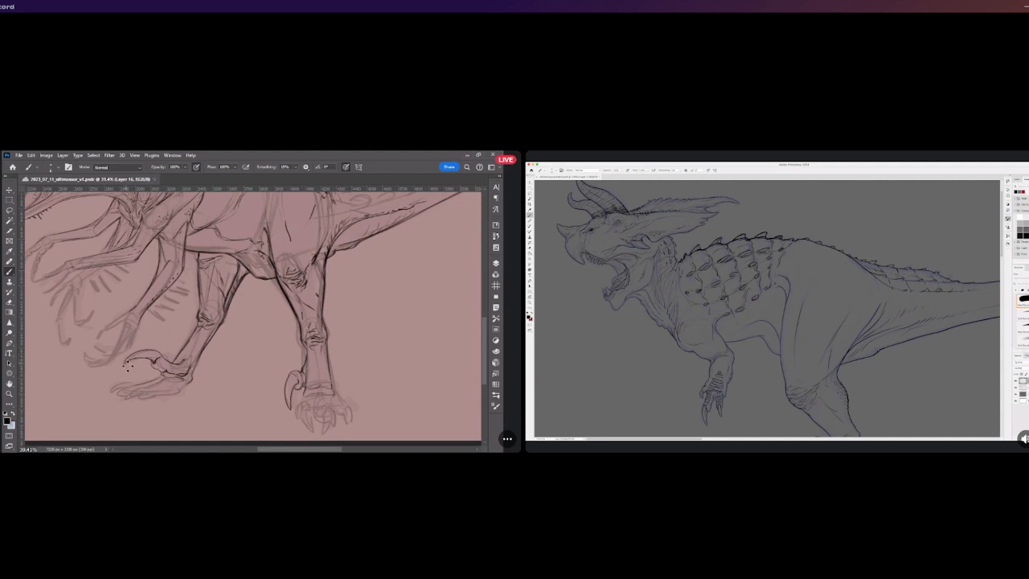
{"action": "left_click", "coordinate": [129, 366]}
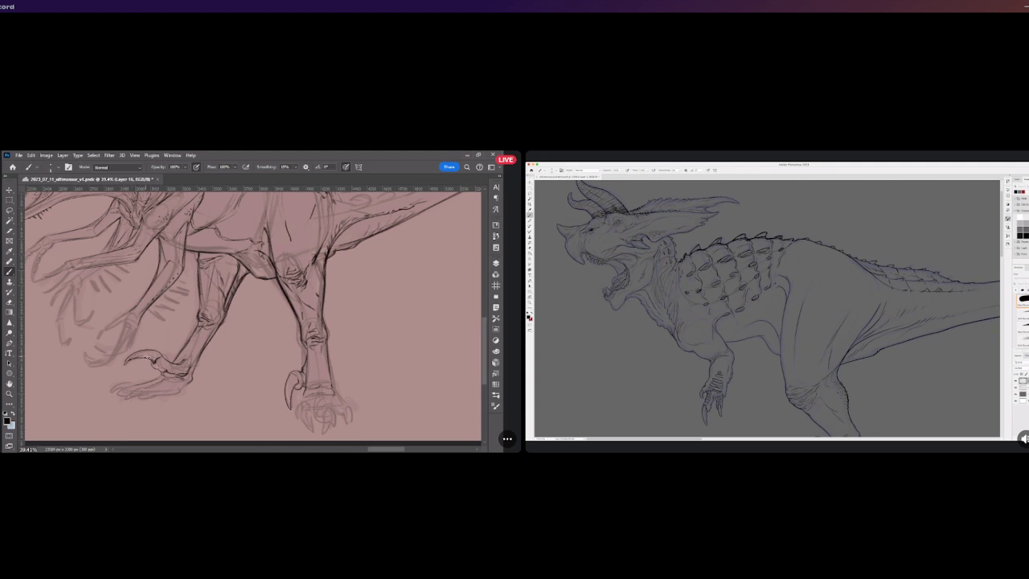
{"action": "left_click_drag", "start_coordinate": [154, 355], "coordinate": [161, 364]}
{"action": "left_click_drag", "start_coordinate": [292, 389], "coordinate": [294, 379]}
{"action": "scroll", "coordinate": [275, 340], "scroll_direction": "down", "scroll_amount": 2}
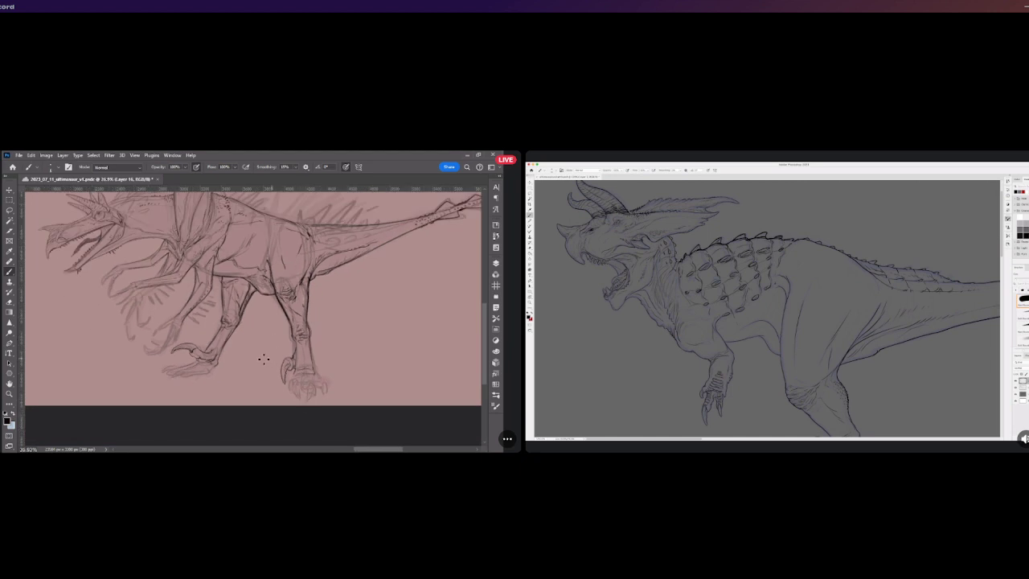
{"action": "scroll", "coordinate": [264, 358], "scroll_direction": "up", "scroll_amount": 1}
{"action": "scroll", "coordinate": [262, 363], "scroll_direction": "down", "scroll_amount": 2}
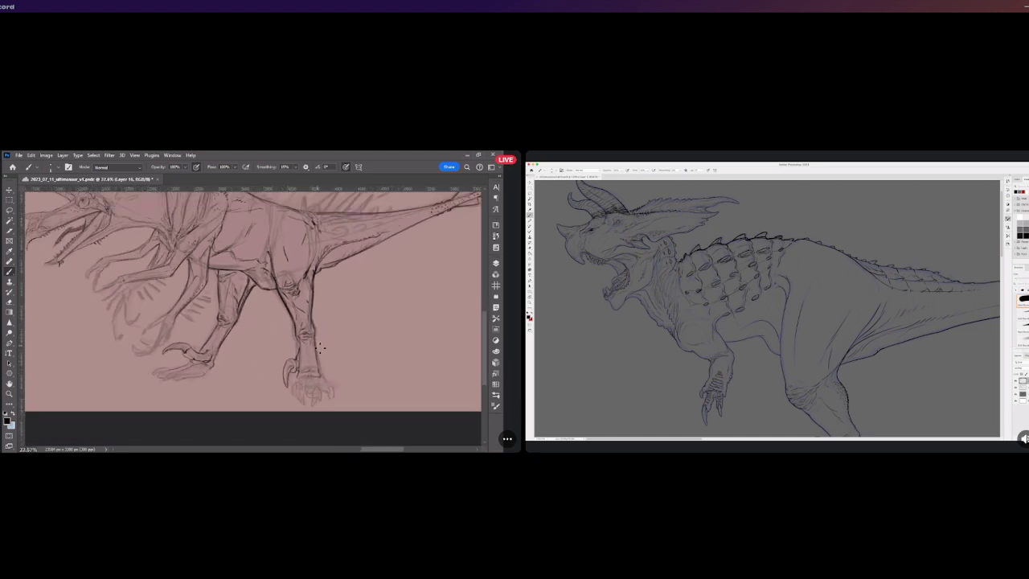
{"action": "scroll", "coordinate": [308, 357], "scroll_direction": "up", "scroll_amount": 1}
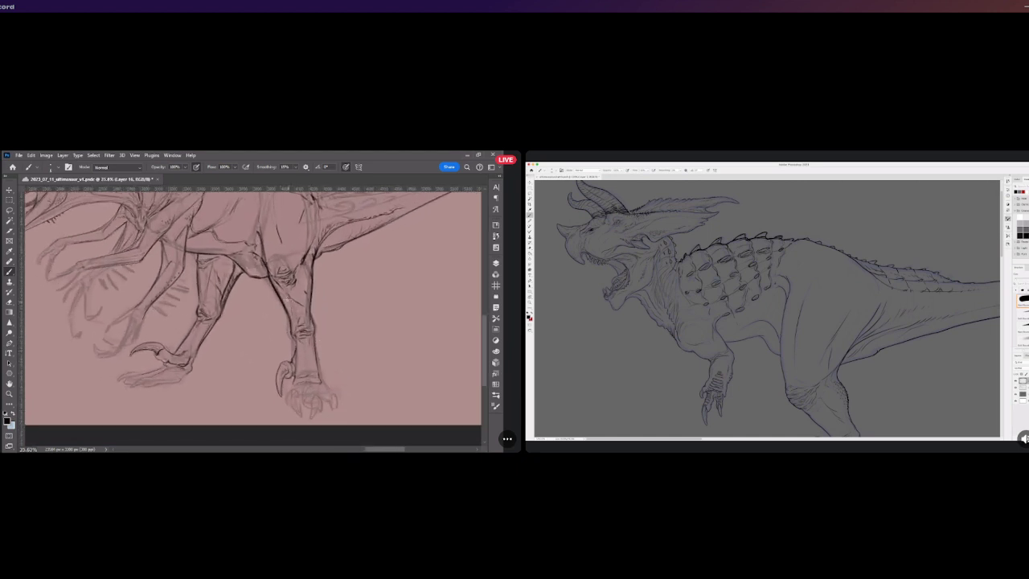
{"action": "scroll", "coordinate": [288, 307], "scroll_direction": "up", "scroll_amount": 1}
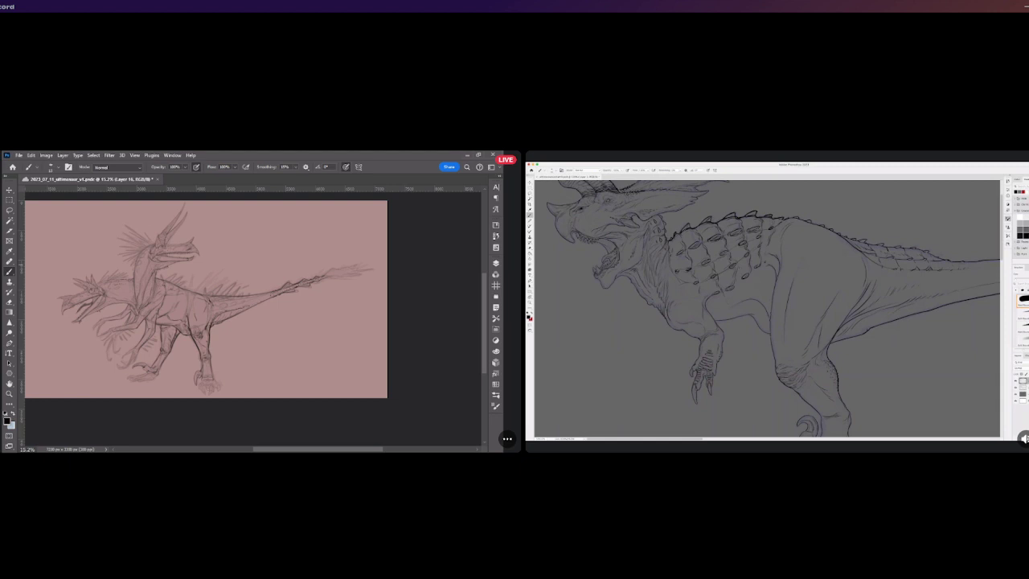
Review the full silhouette, legs and tail, and examine the lower head's eye, horns and jaw up close
{"action": "scroll", "coordinate": [160, 330], "scroll_direction": "up", "scroll_amount": 3}
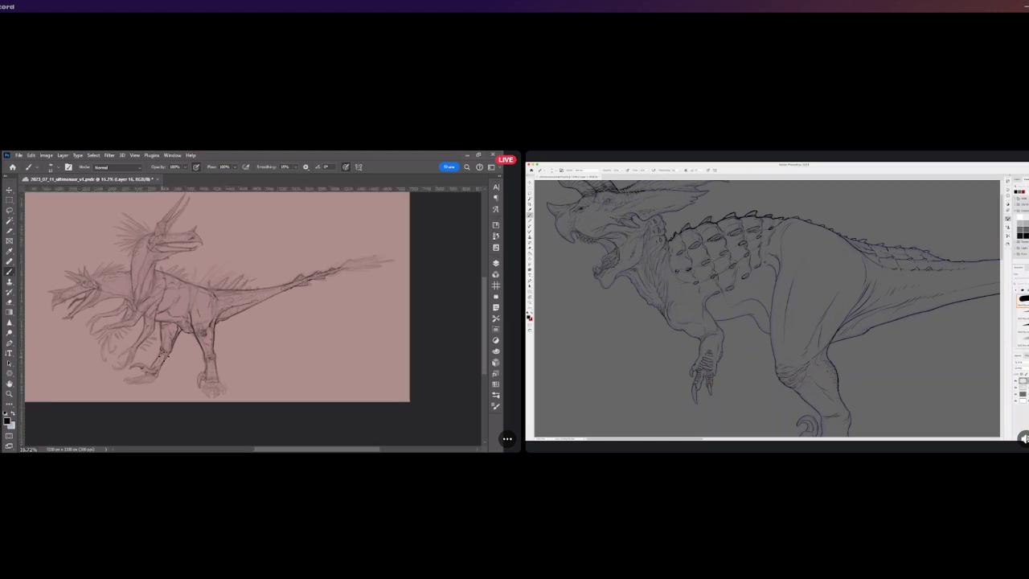
{"action": "scroll", "coordinate": [160, 330], "scroll_direction": "down", "scroll_amount": 2}
{"action": "scroll", "coordinate": [160, 331], "scroll_direction": "up", "scroll_amount": 3}
{"action": "scroll", "coordinate": [160, 330], "scroll_direction": "up", "scroll_amount": 1}
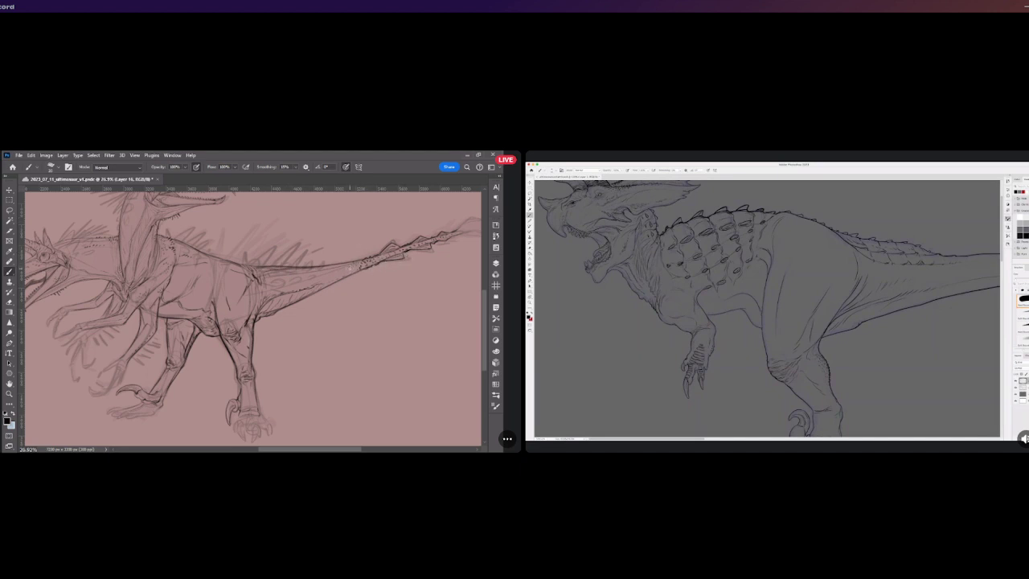
{"action": "scroll", "coordinate": [356, 275], "scroll_direction": "down", "scroll_amount": 3}
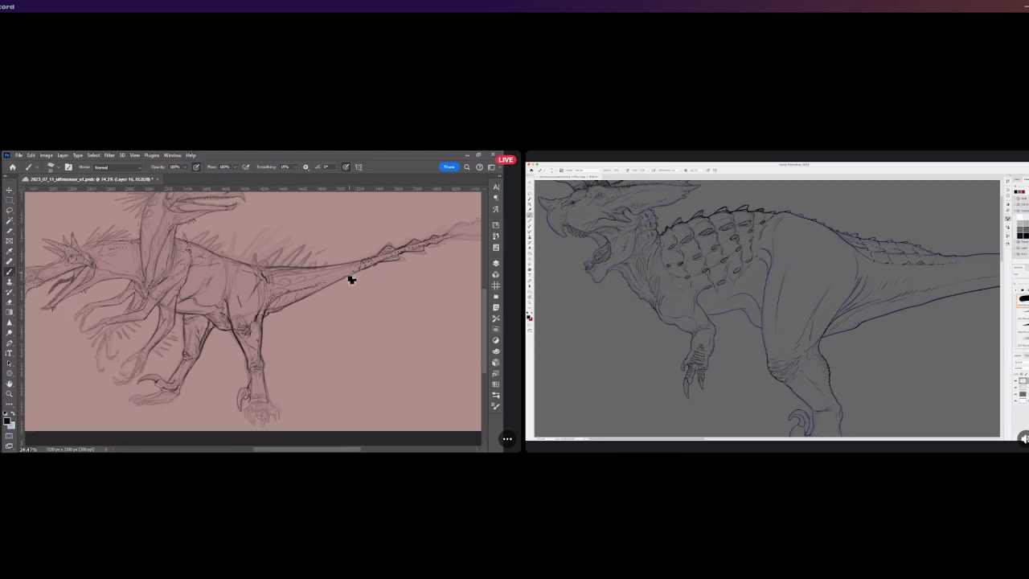
{"action": "scroll", "coordinate": [175, 301], "scroll_direction": "up", "scroll_amount": 8}
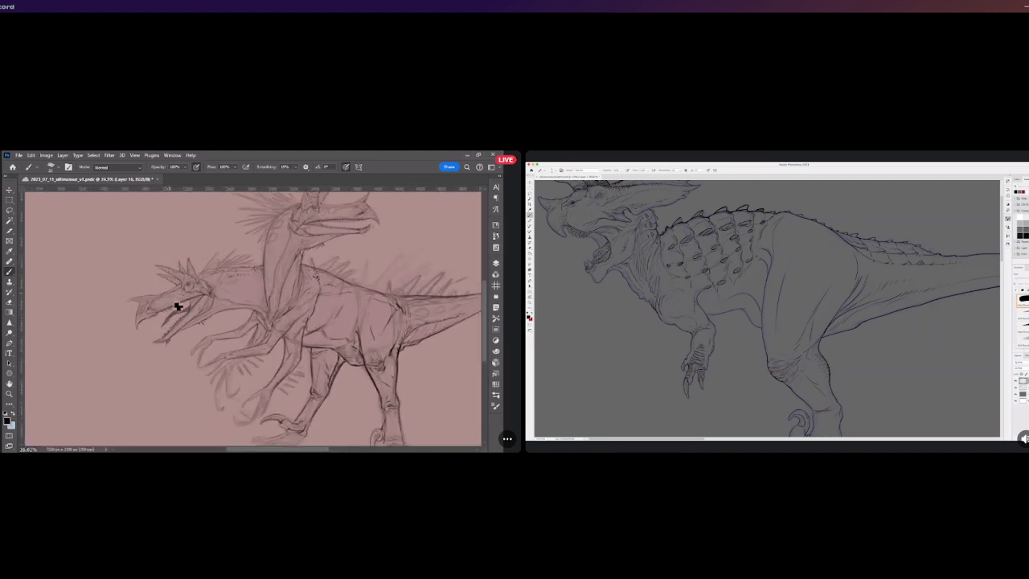
{"action": "scroll", "coordinate": [192, 303], "scroll_direction": "up", "scroll_amount": 5}
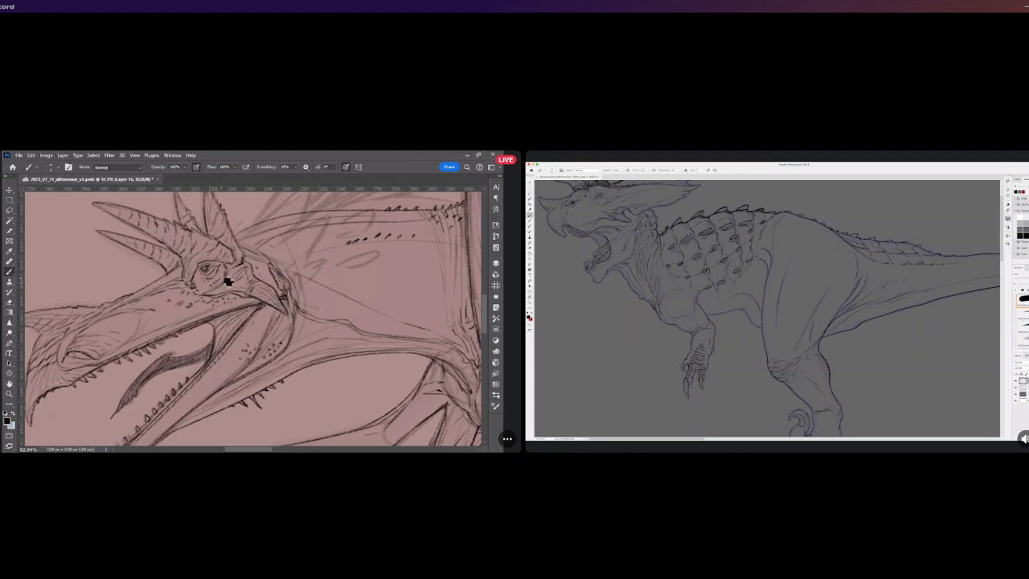
Examine the lower head's snout, open jaw and neck up close and against the forelimbs and torso
{"action": "scroll", "coordinate": [228, 279], "scroll_direction": "down", "scroll_amount": 3}
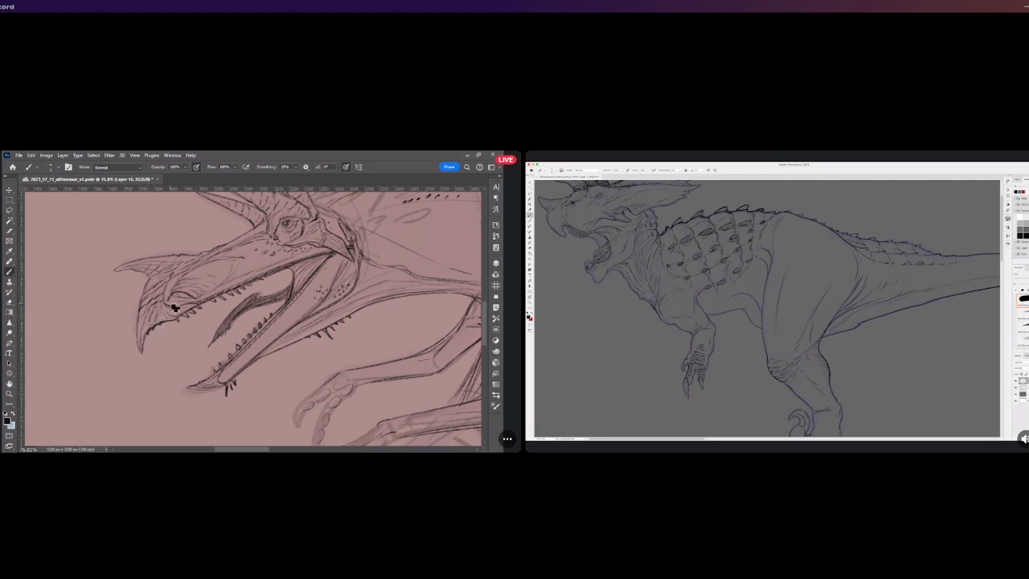
{"action": "scroll", "coordinate": [174, 308], "scroll_direction": "down", "scroll_amount": 5}
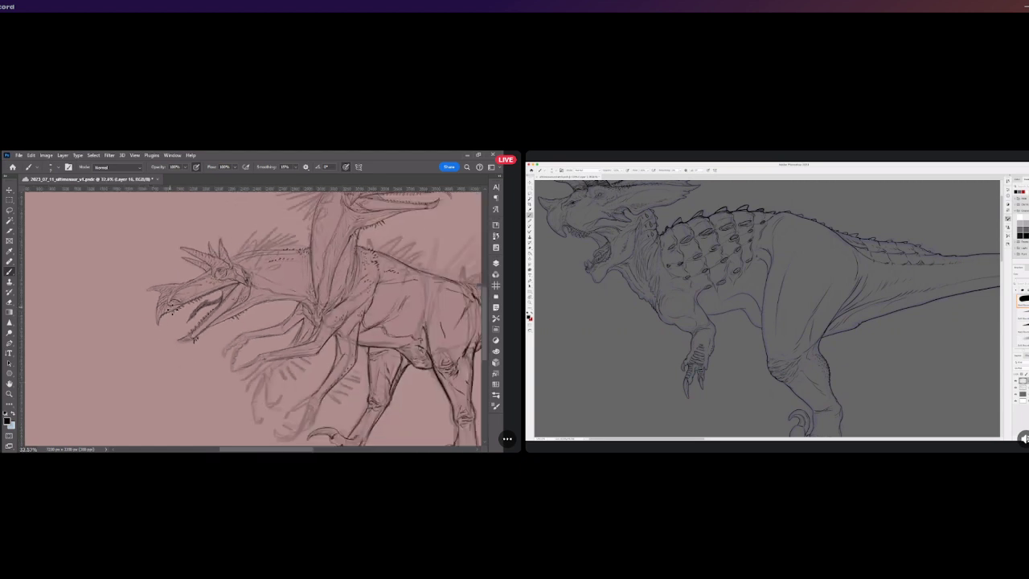
{"action": "scroll", "coordinate": [313, 277], "scroll_direction": "up", "scroll_amount": 4}
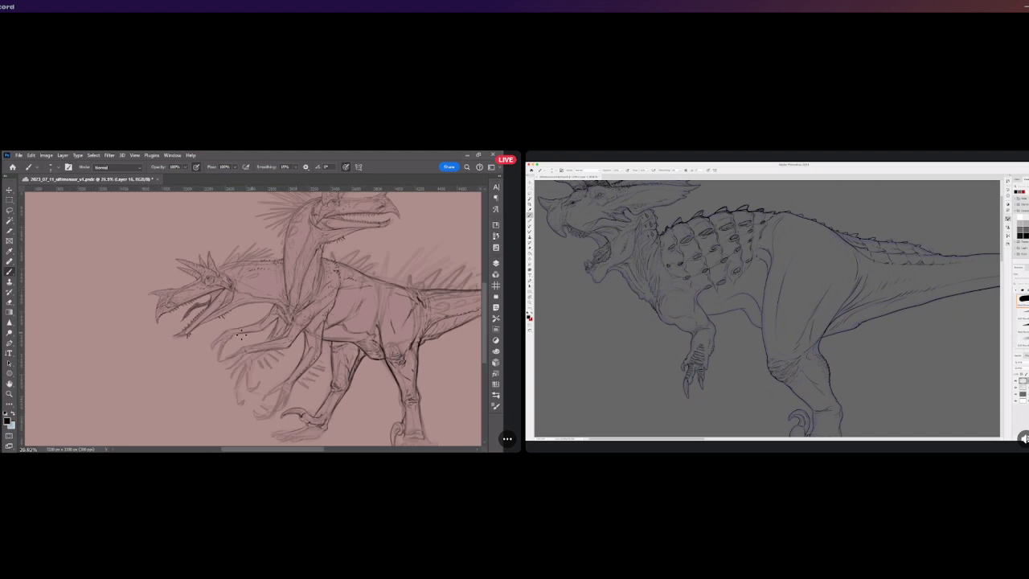
{"action": "scroll", "coordinate": [251, 293], "scroll_direction": "up", "scroll_amount": 2}
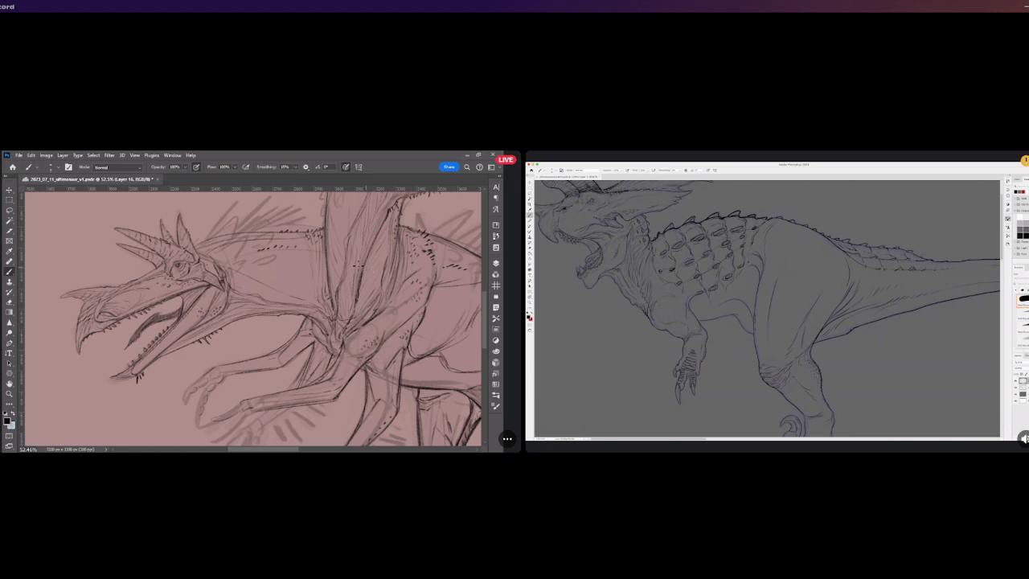
{"action": "scroll", "coordinate": [322, 273], "scroll_direction": "down", "scroll_amount": 3}
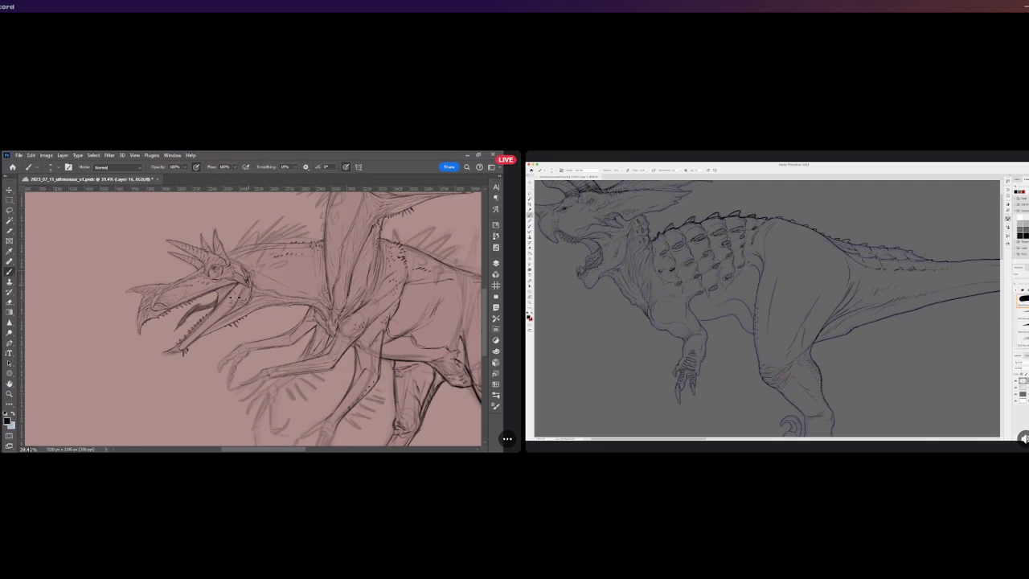
{"action": "scroll", "coordinate": [235, 300], "scroll_direction": "up", "scroll_amount": 4}
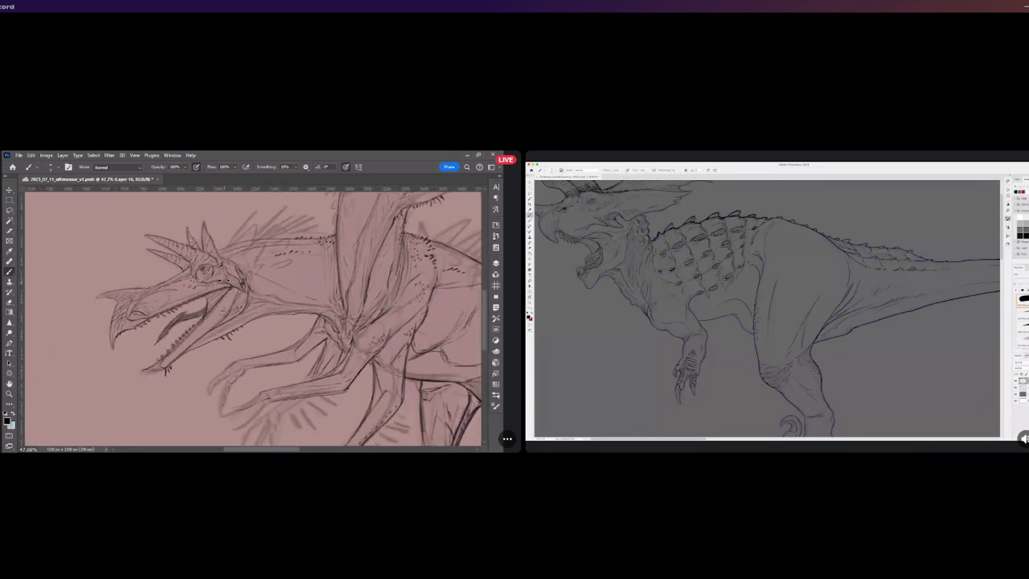
{"action": "scroll", "coordinate": [228, 271], "scroll_direction": "up", "scroll_amount": 2}
{"action": "scroll", "coordinate": [225, 271], "scroll_direction": "down", "scroll_amount": 5}
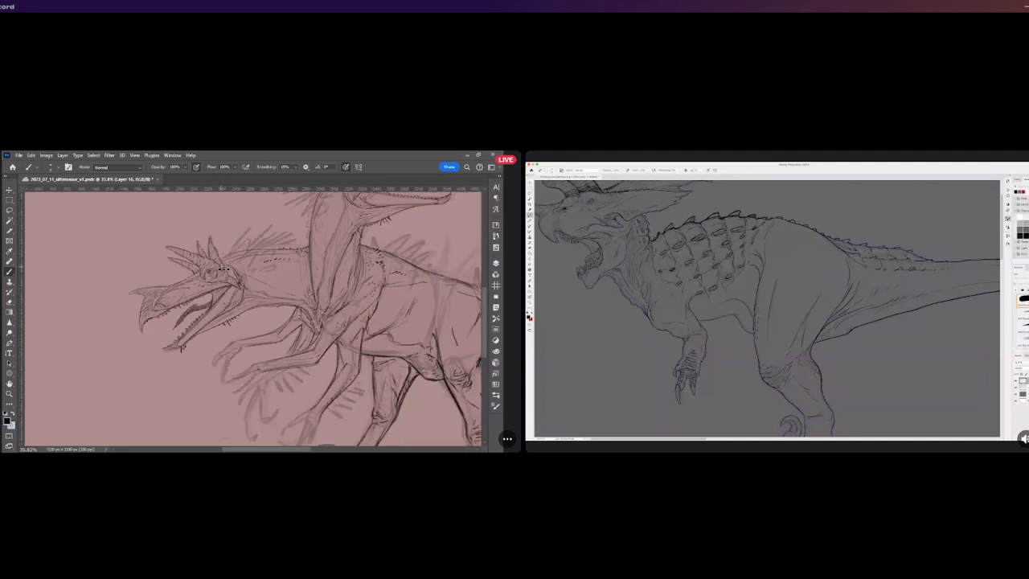
{"action": "scroll", "coordinate": [156, 299], "scroll_direction": "up", "scroll_amount": 4}
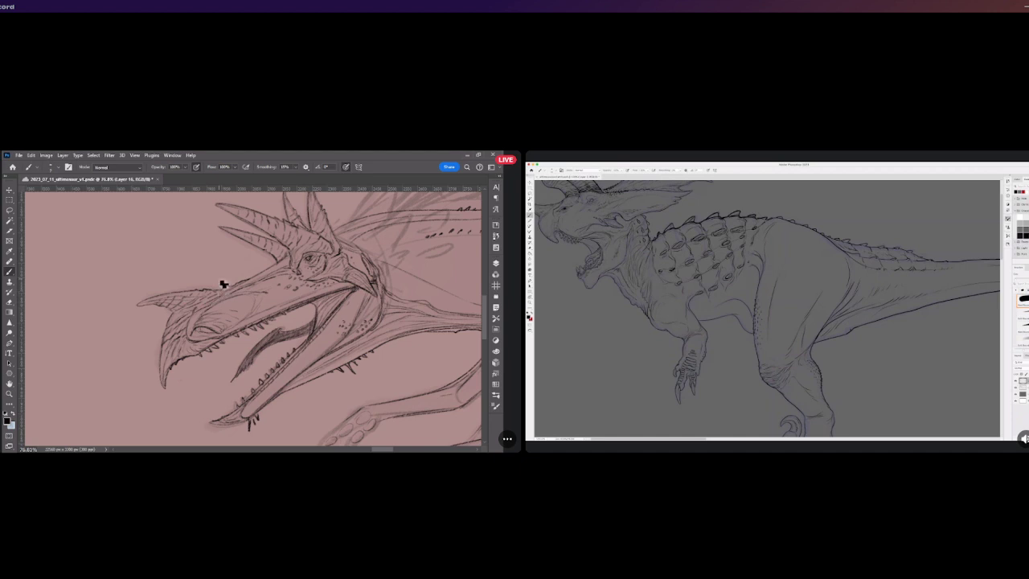
Review the dinosaur's full pose on the artboard, comparing both heads, the legs and the tail
{"action": "scroll", "coordinate": [220, 281], "scroll_direction": "down", "scroll_amount": 5}
{"action": "scroll", "coordinate": [295, 321], "scroll_direction": "down", "scroll_amount": 5}
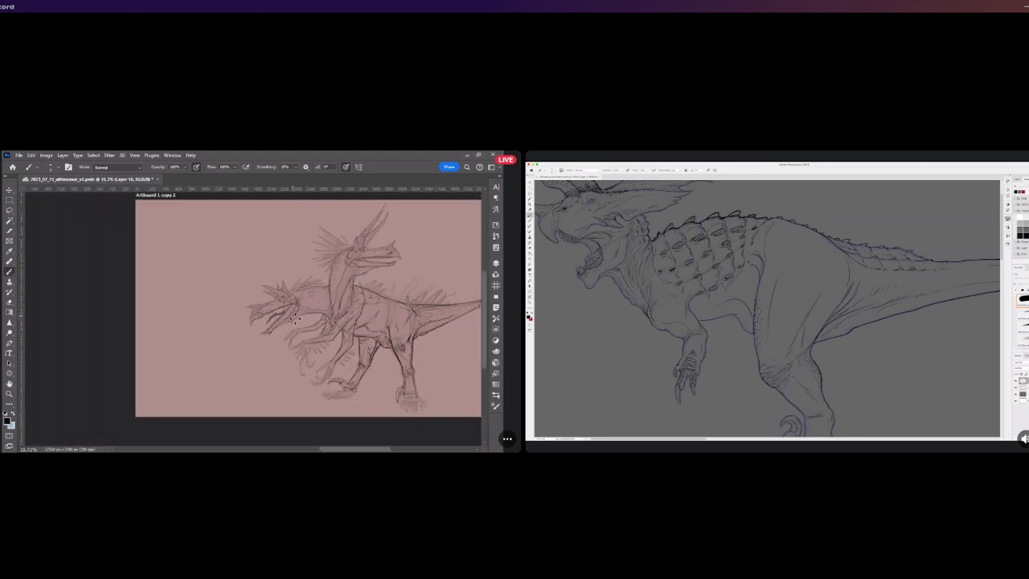
{"action": "scroll", "coordinate": [446, 338], "scroll_direction": "up", "scroll_amount": 3}
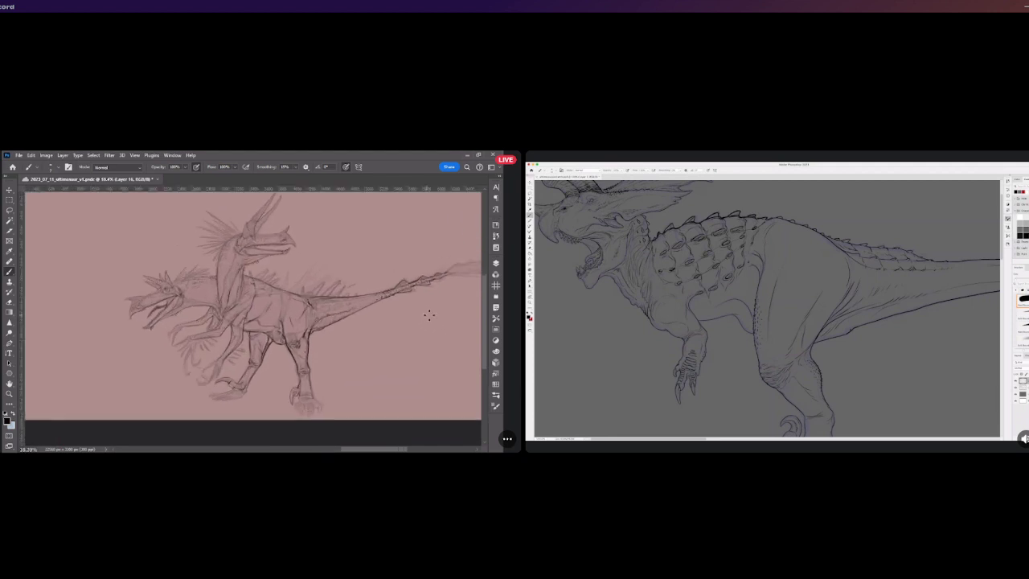
{"action": "scroll", "coordinate": [368, 286], "scroll_direction": "up", "scroll_amount": 2}
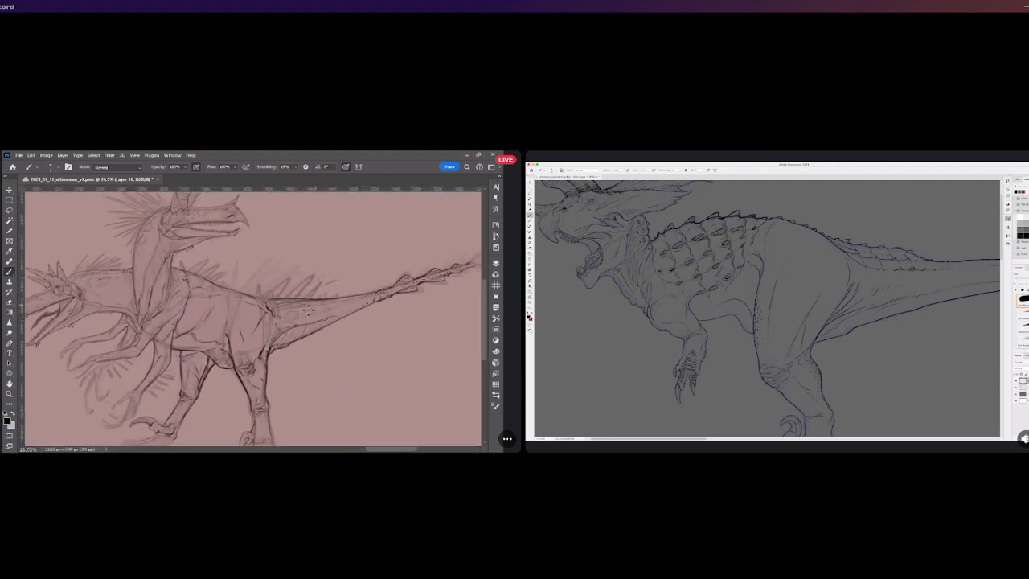
{"action": "scroll", "coordinate": [279, 312], "scroll_direction": "down", "scroll_amount": 2}
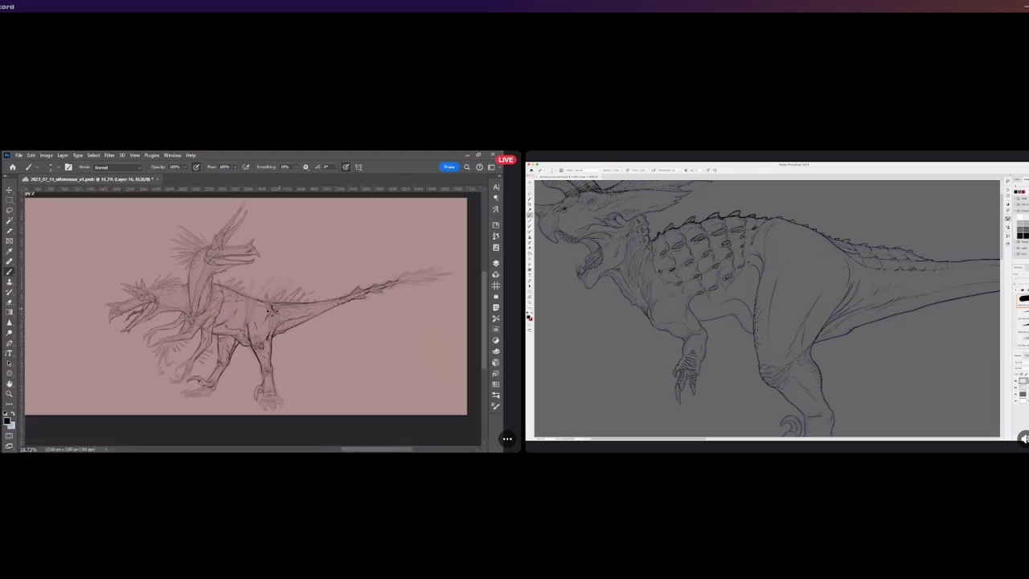
{"action": "scroll", "coordinate": [210, 313], "scroll_direction": "up", "scroll_amount": 1}
{"action": "scroll", "coordinate": [179, 348], "scroll_direction": "up", "scroll_amount": 1}
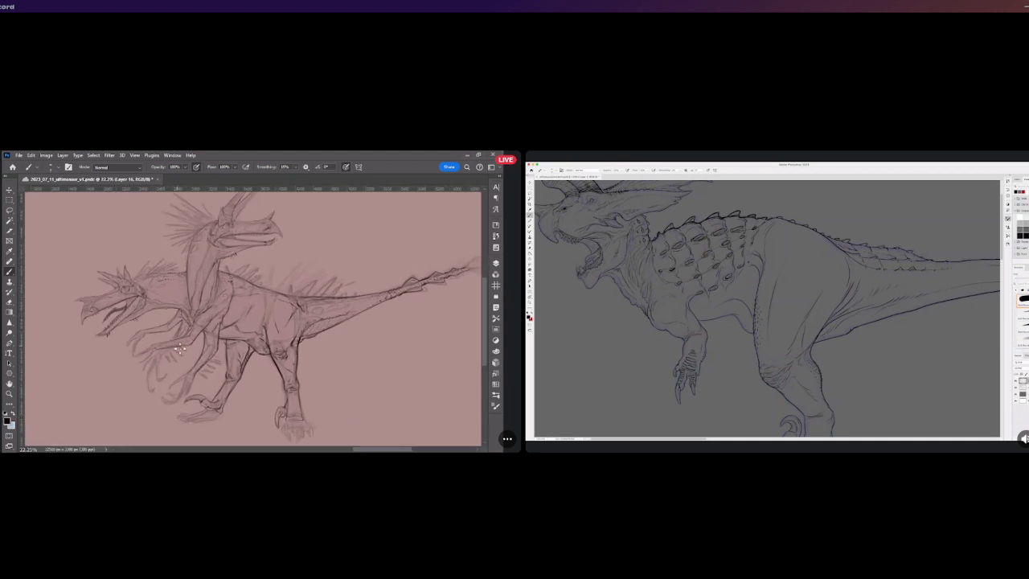
{"action": "scroll", "coordinate": [172, 377], "scroll_direction": "down", "scroll_amount": 1}
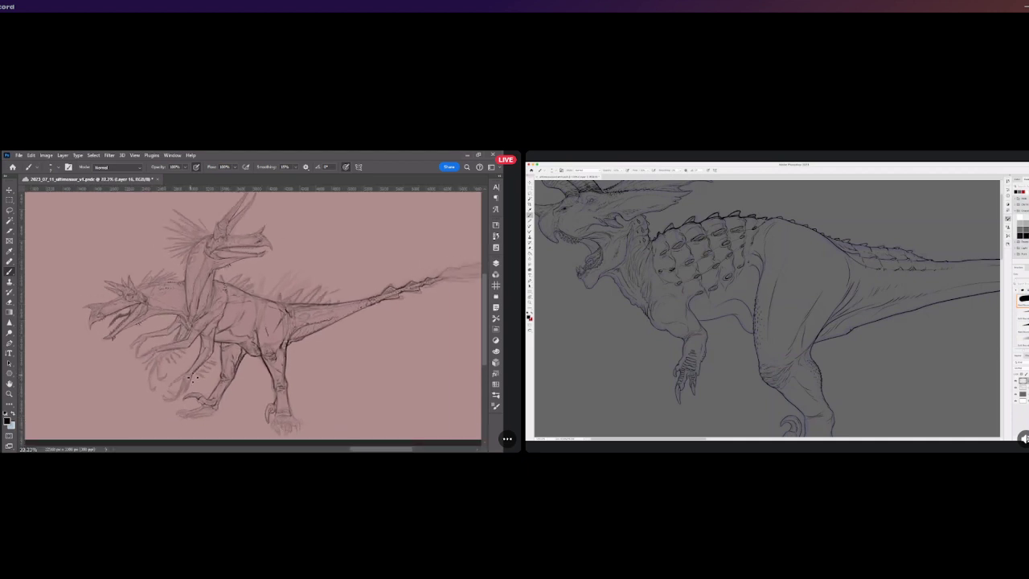
{"action": "scroll", "coordinate": [191, 378], "scroll_direction": "left", "scroll_amount": 5}
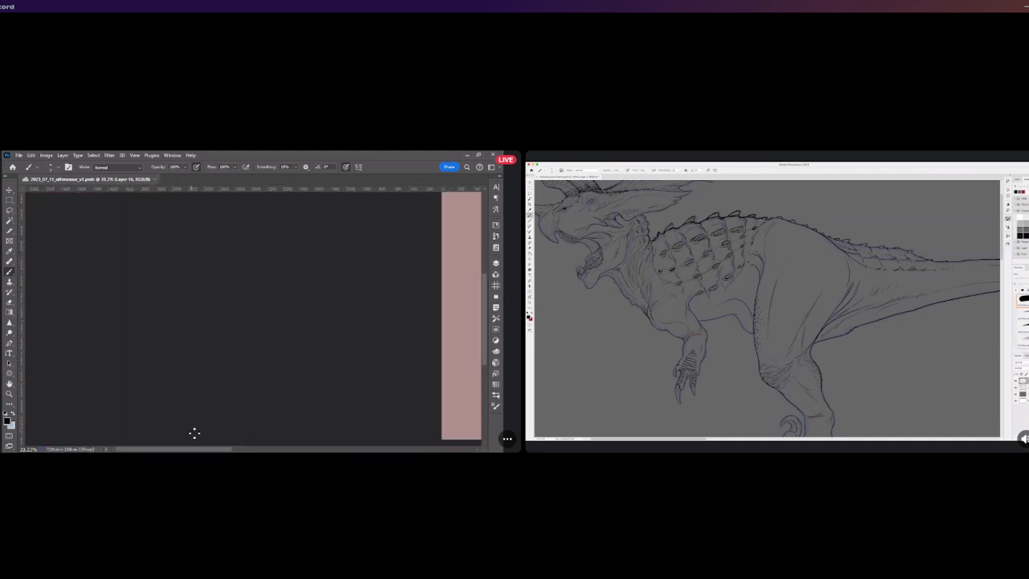
{"action": "left_click_drag", "start_coordinate": [203, 449], "coordinate": [315, 450]}
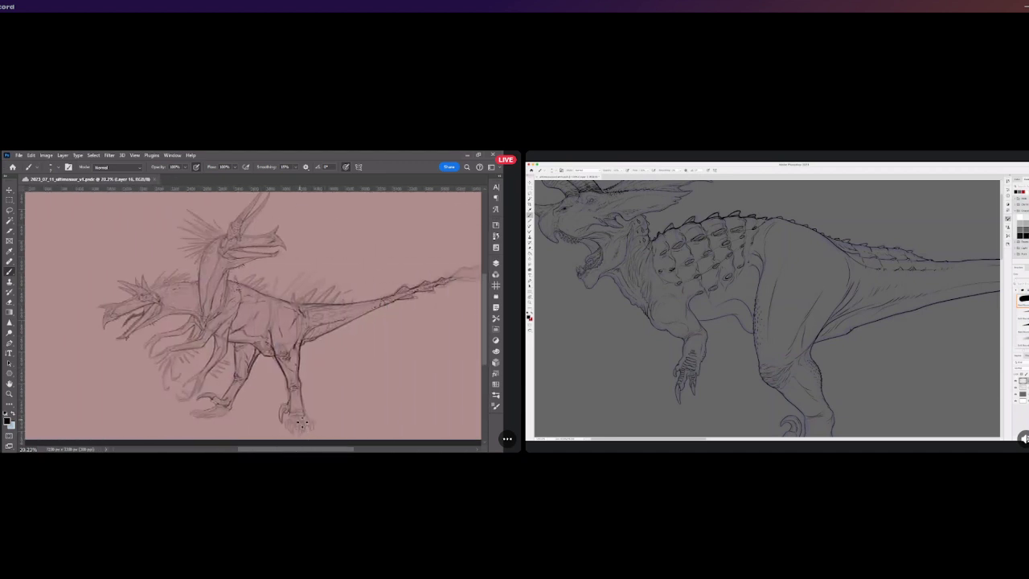
Add short contour strokes around the raised foot's sickle claw and firm up the standing foot's ankle line
{"action": "scroll", "coordinate": [302, 421], "scroll_direction": "up", "scroll_amount": 4}
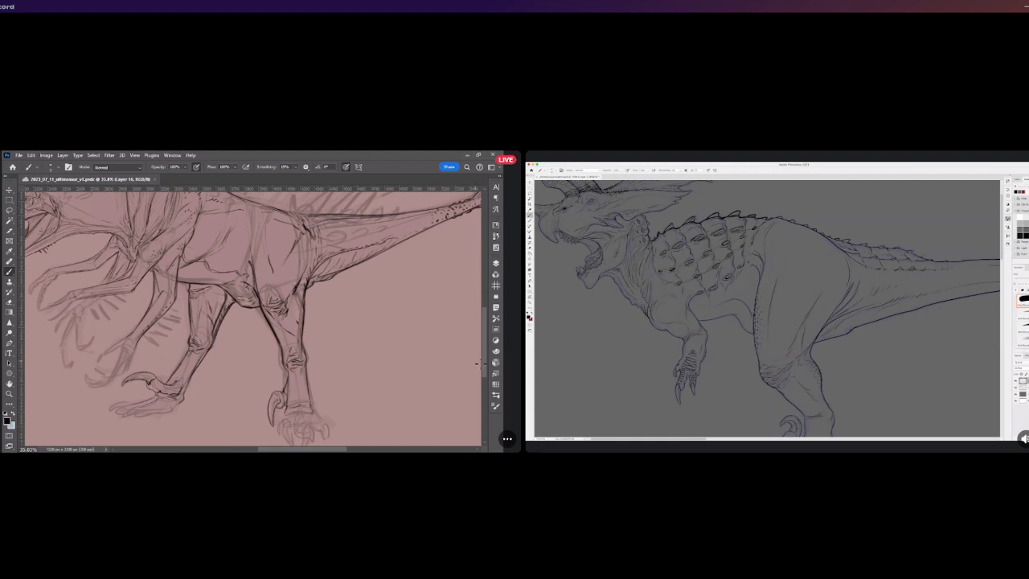
{"action": "scroll", "coordinate": [325, 385], "scroll_direction": "up", "scroll_amount": 2}
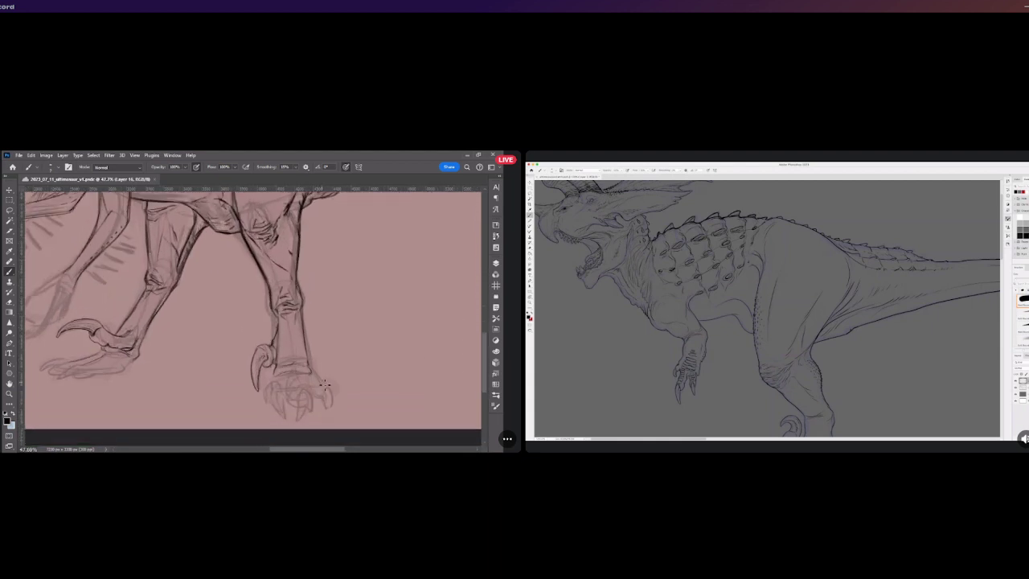
{"action": "left_click_drag", "start_coordinate": [93, 323], "coordinate": [85, 328]}
{"action": "left_click_drag", "start_coordinate": [92, 327], "coordinate": [101, 332]}
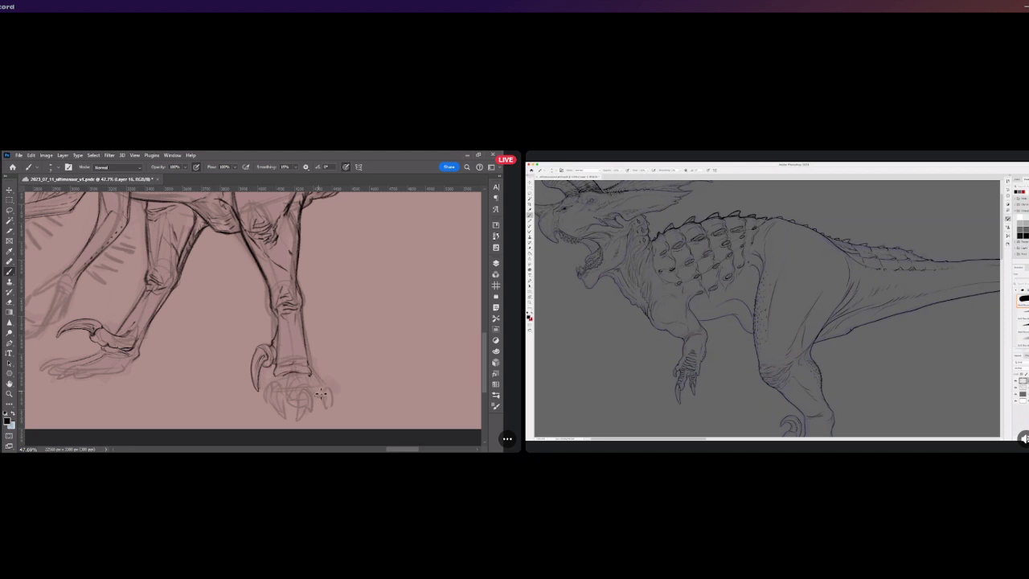
{"action": "scroll", "coordinate": [292, 374], "scroll_direction": "down", "scroll_amount": 2}
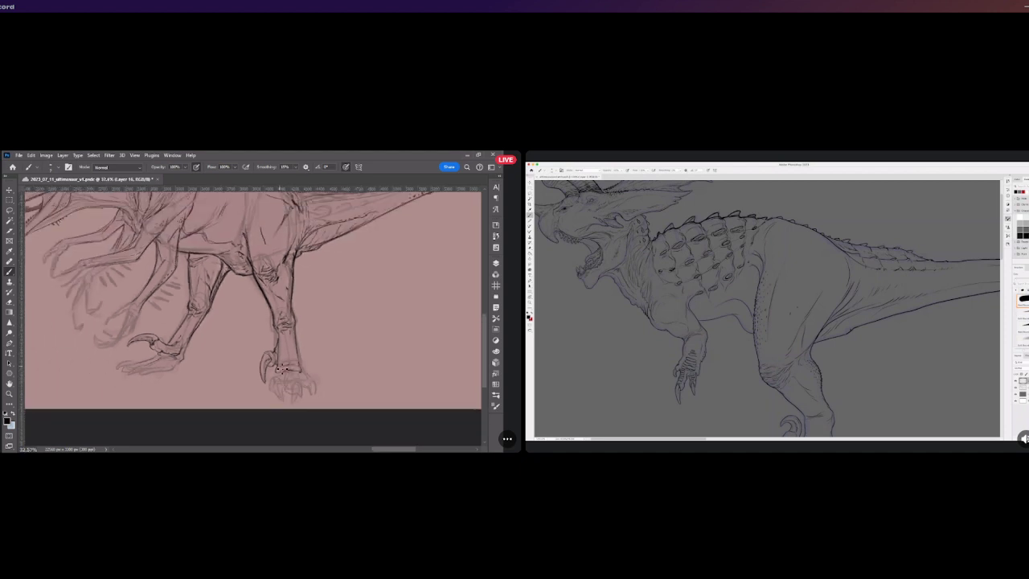
{"action": "scroll", "coordinate": [279, 369], "scroll_direction": "down", "scroll_amount": 4}
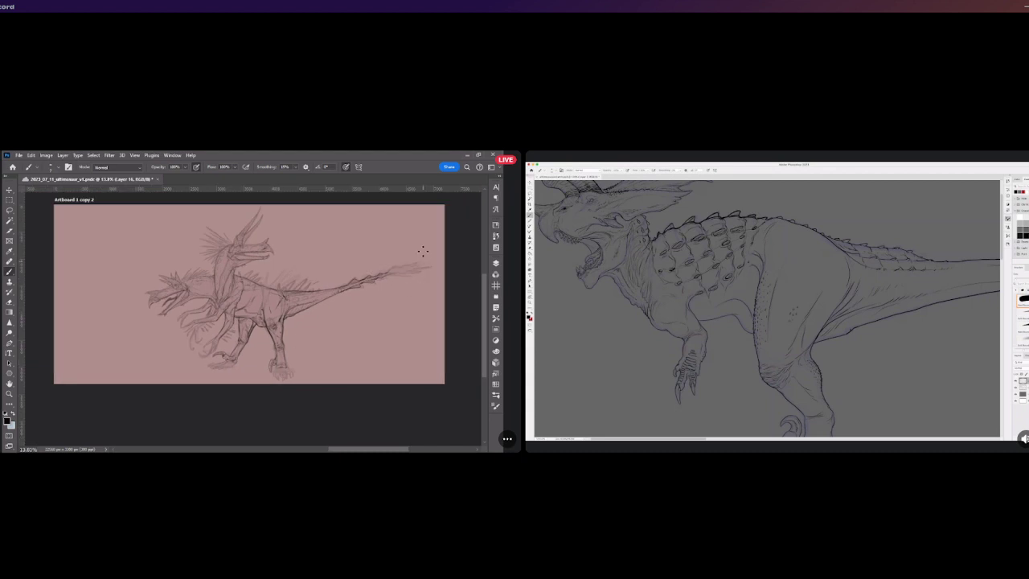
Darken the underside of the far forearm and the outline of its hand's long curled finger
{"action": "scroll", "coordinate": [431, 269], "scroll_direction": "up", "scroll_amount": 4}
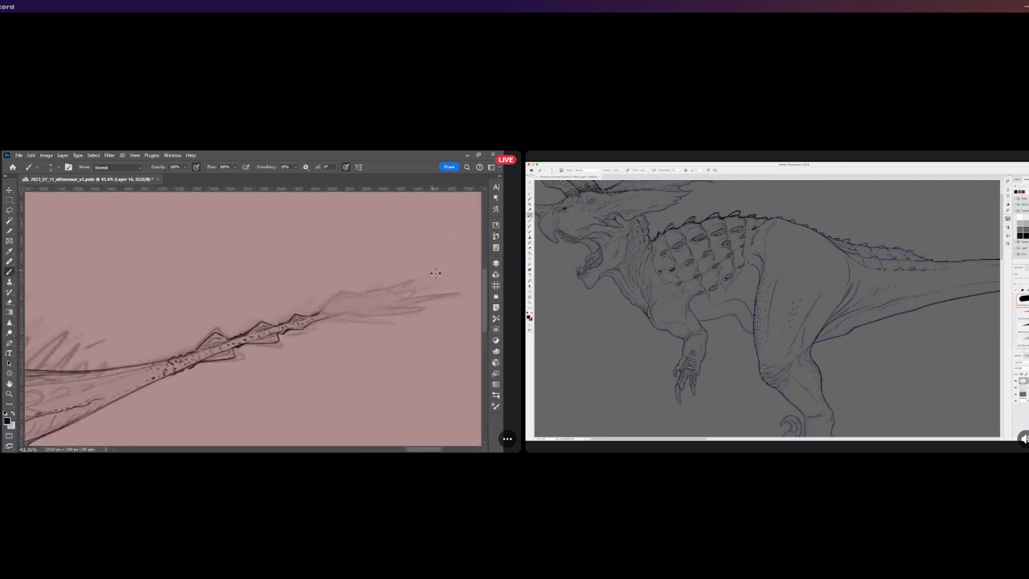
{"action": "scroll", "coordinate": [419, 299], "scroll_direction": "down", "scroll_amount": 3}
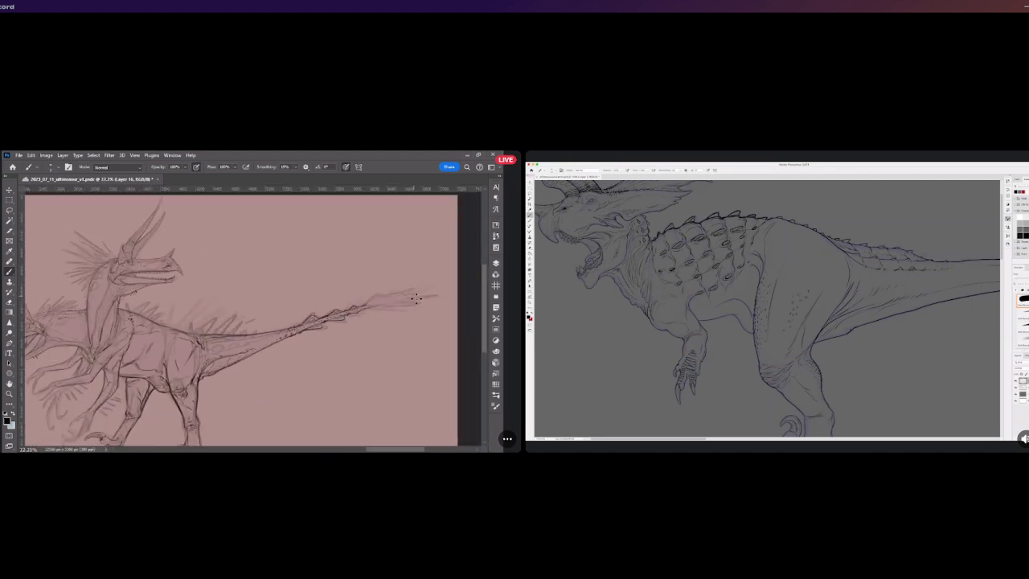
{"action": "scroll", "coordinate": [257, 320], "scroll_direction": "up", "scroll_amount": 3}
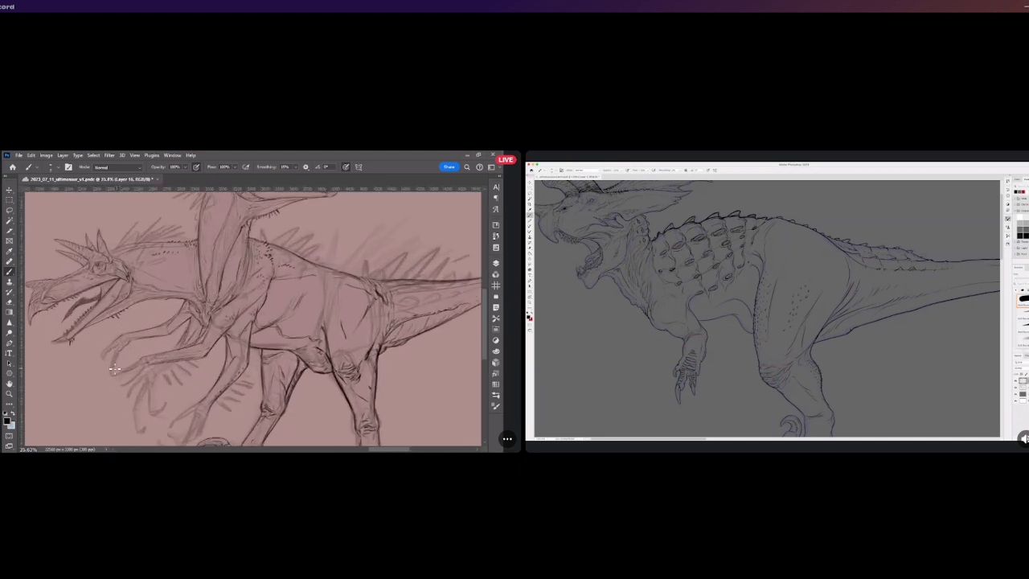
{"action": "scroll", "coordinate": [102, 366], "scroll_direction": "up", "scroll_amount": 3}
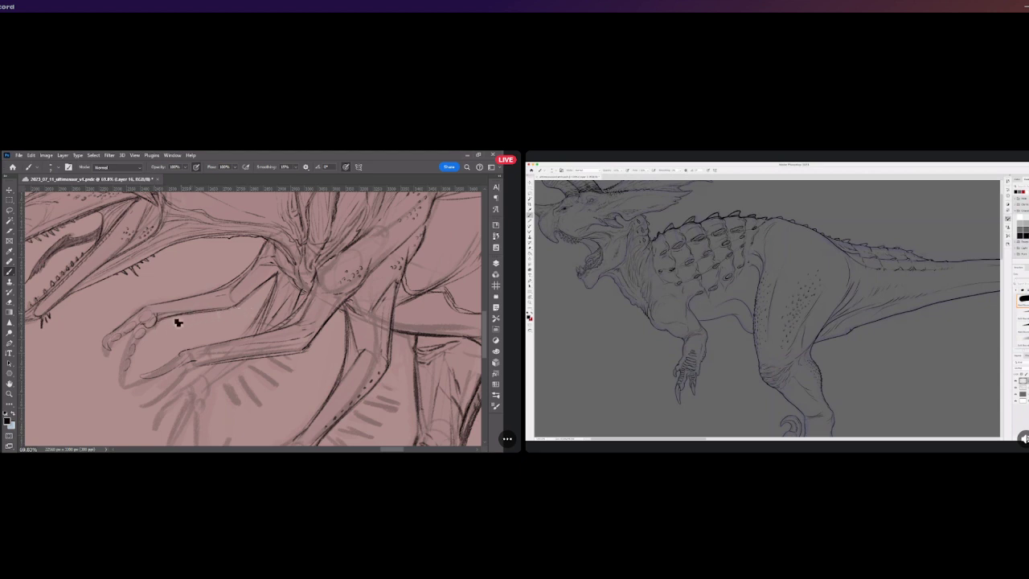
{"action": "left_click_drag", "start_coordinate": [177, 322], "coordinate": [242, 311]}
{"action": "mouse_move", "coordinate": [126, 375]}
{"action": "left_mouse_down"}
{"action": "mouse_move", "coordinate": [134, 395]}
{"action": "mouse_move", "coordinate": [127, 353]}
{"action": "left_mouse_up"}
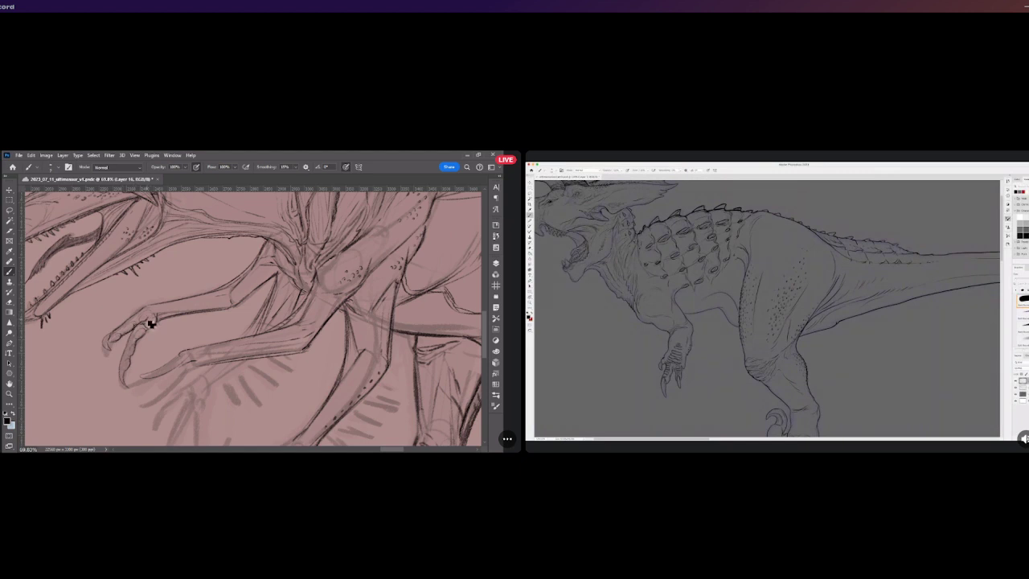
Outline the curled fingertip and draw the knuckled finger contours extending from the near forearm's wrist
{"action": "scroll", "coordinate": [158, 309], "scroll_direction": "left", "scroll_amount": 15}
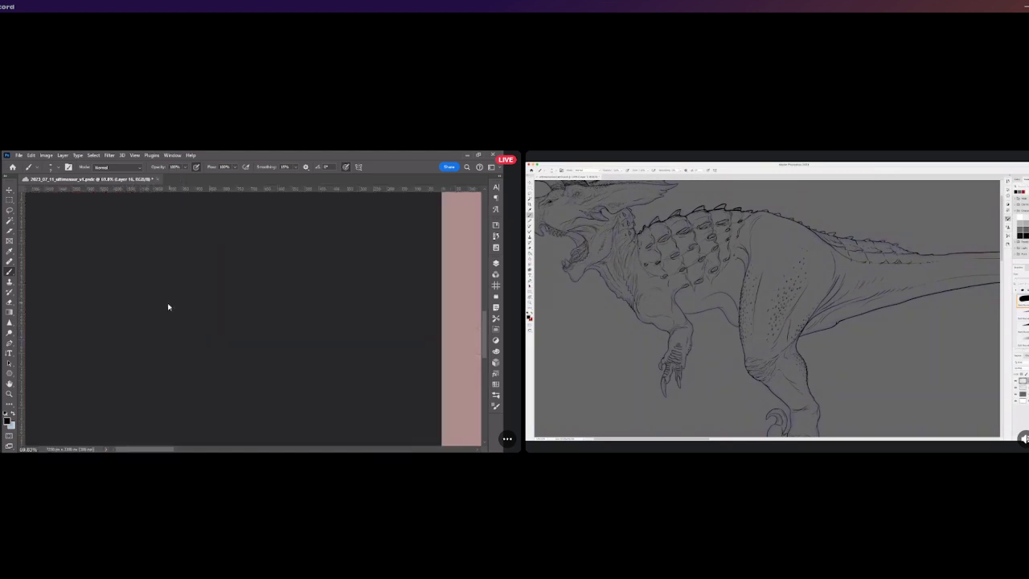
{"action": "left_click_drag", "start_coordinate": [166, 449], "coordinate": [231, 448]}
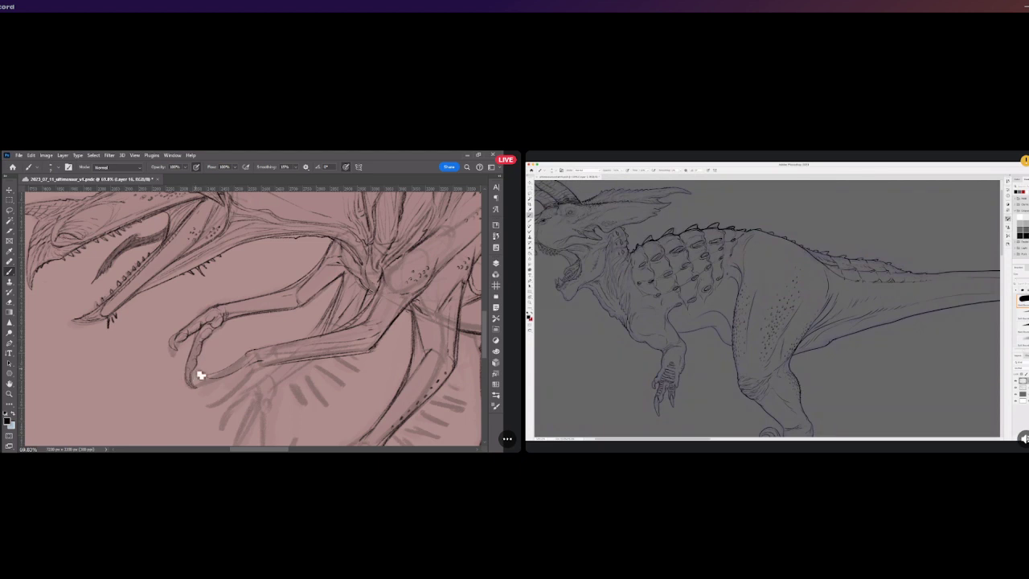
{"action": "left_click_drag", "start_coordinate": [195, 386], "coordinate": [202, 375]}
{"action": "scroll", "coordinate": [191, 328], "scroll_direction": "down", "scroll_amount": 5}
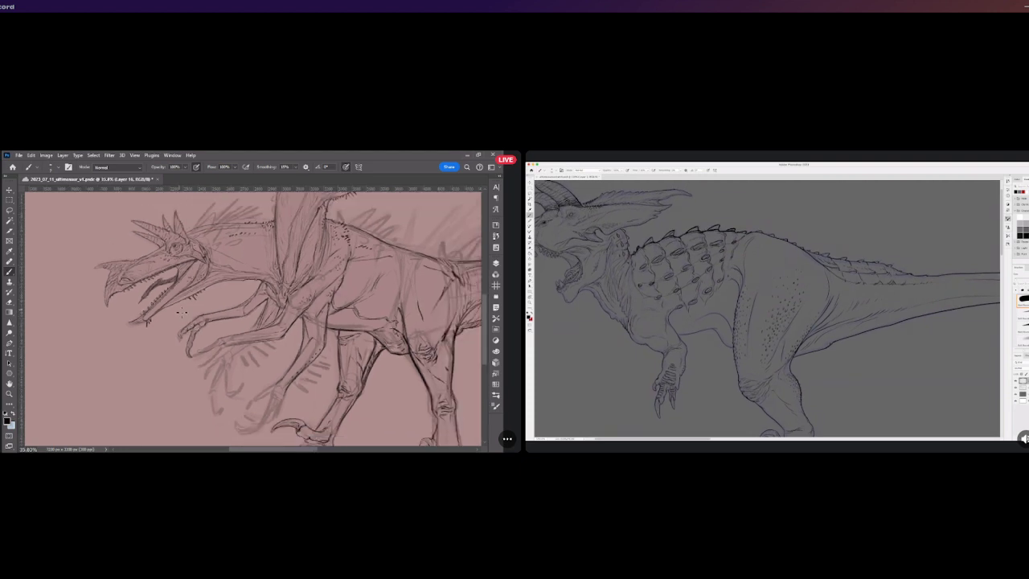
{"action": "scroll", "coordinate": [182, 316], "scroll_direction": "up", "scroll_amount": 2}
{"action": "scroll", "coordinate": [221, 309], "scroll_direction": "down", "scroll_amount": 1}
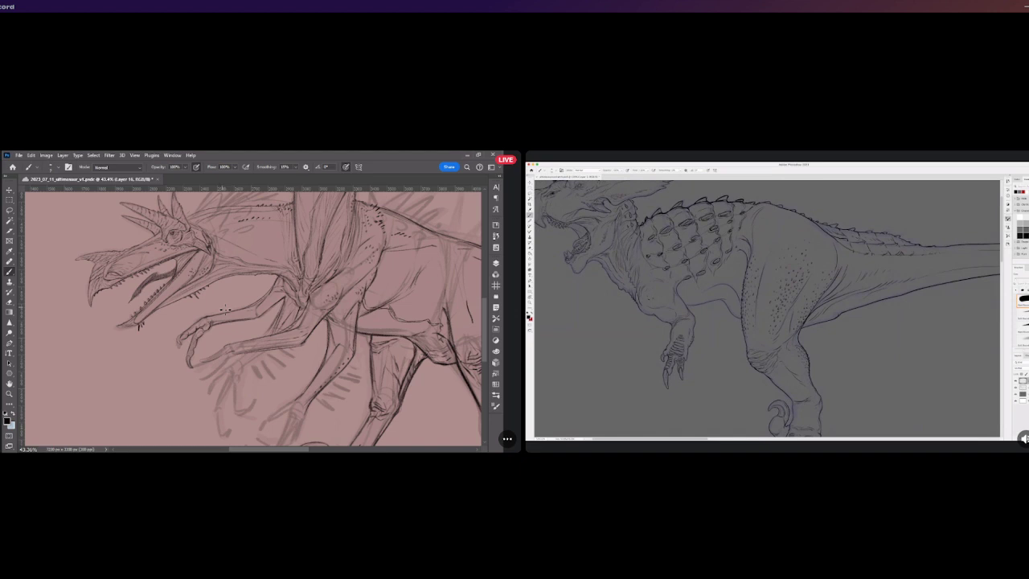
{"action": "scroll", "coordinate": [249, 374], "scroll_direction": "up", "scroll_amount": 2}
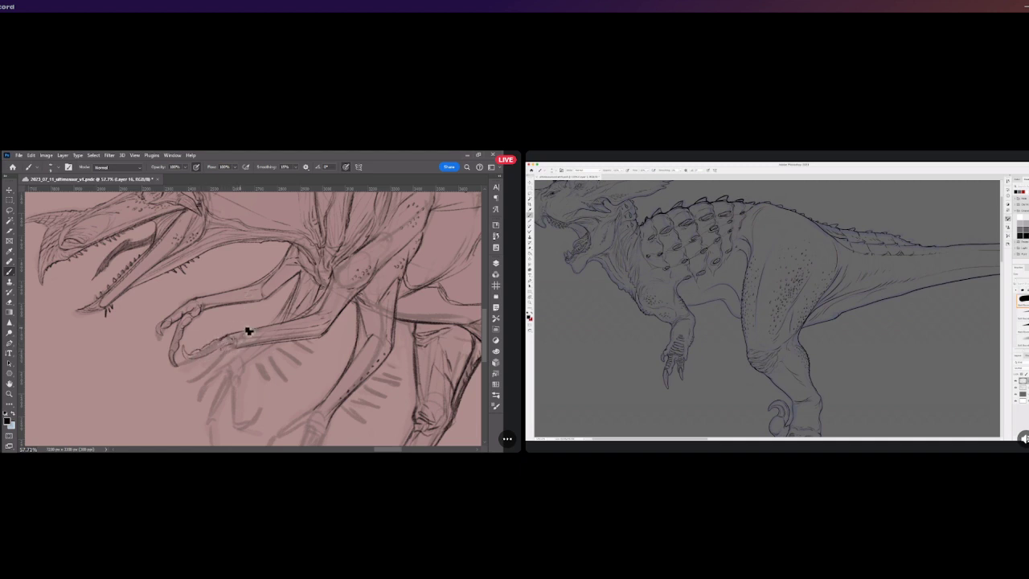
{"action": "scroll", "coordinate": [250, 329], "scroll_direction": "down", "scroll_amount": 3}
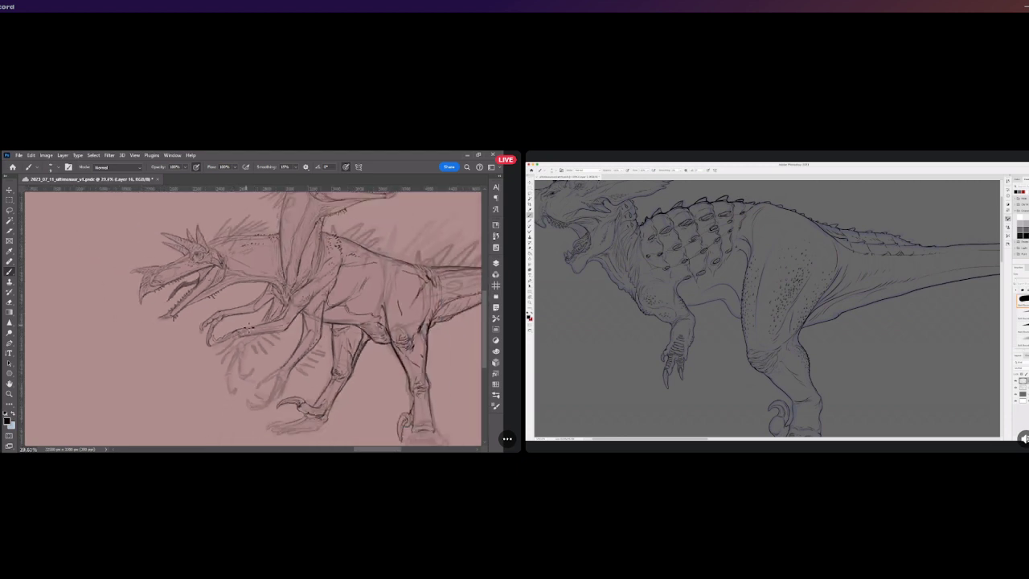
{"action": "scroll", "coordinate": [245, 324], "scroll_direction": "up", "scroll_amount": 1}
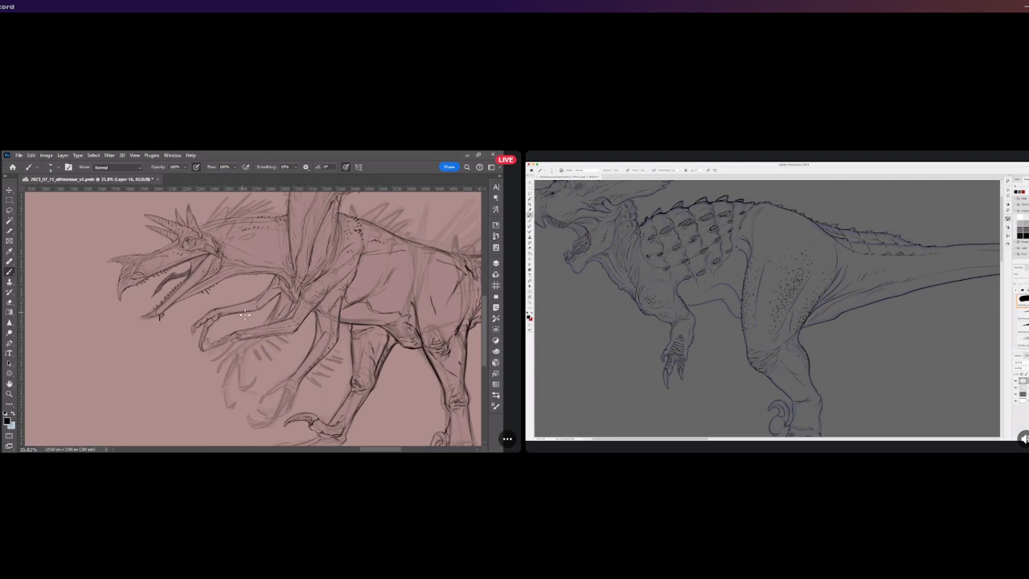
{"action": "scroll", "coordinate": [244, 315], "scroll_direction": "up", "scroll_amount": 3}
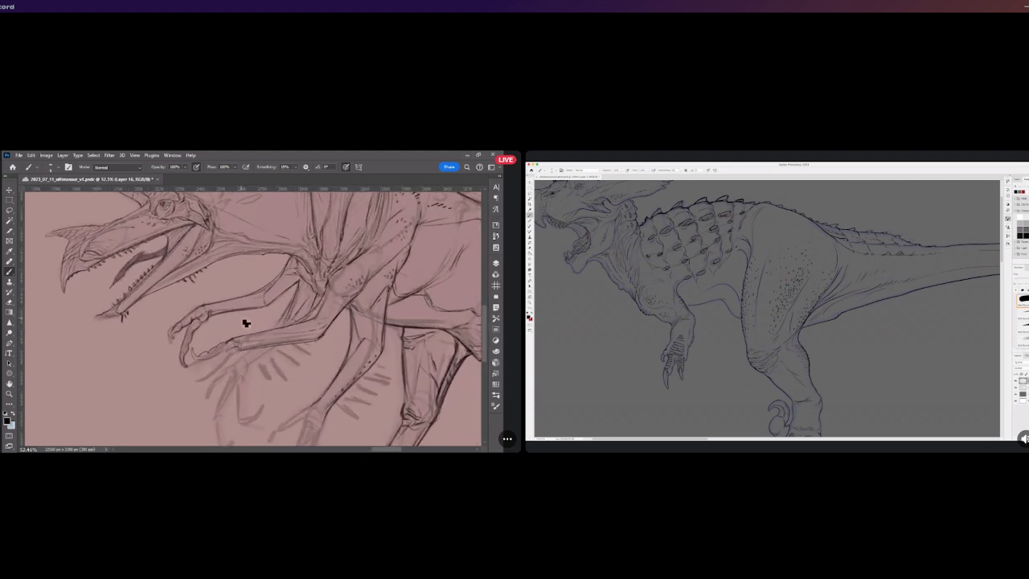
{"action": "scroll", "coordinate": [245, 321], "scroll_direction": "down", "scroll_amount": 3}
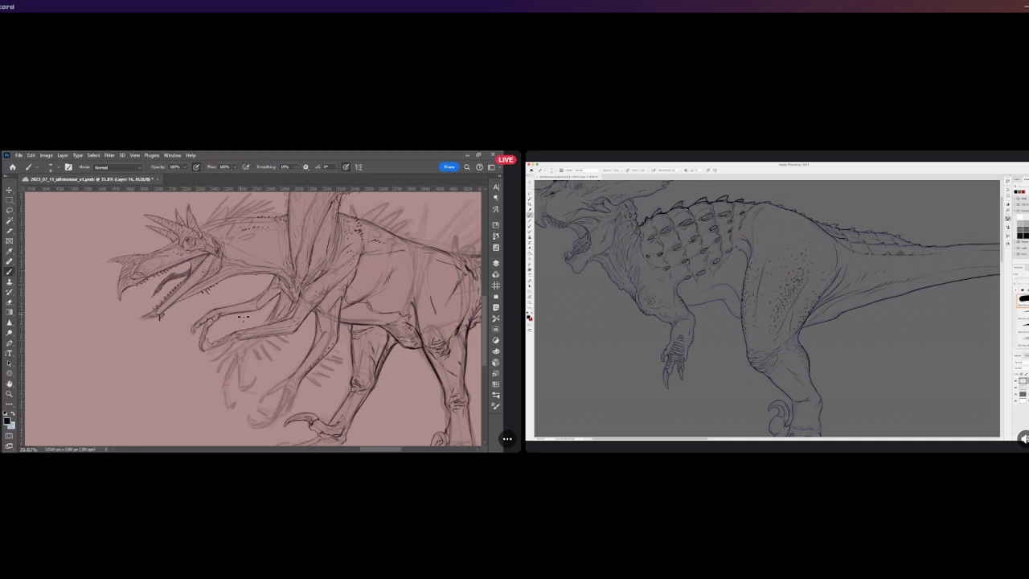
Examine the lowered head, the forearms and hands, and the raised head's jaw and spiny nape
{"action": "scroll", "coordinate": [243, 316], "scroll_direction": "down", "scroll_amount": 1}
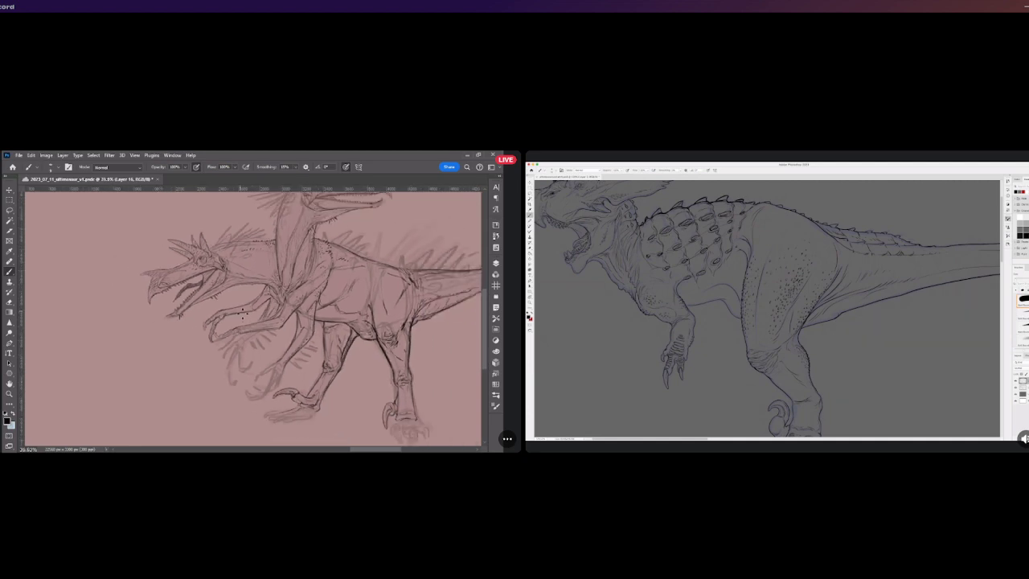
{"action": "scroll", "coordinate": [243, 315], "scroll_direction": "up", "scroll_amount": 3}
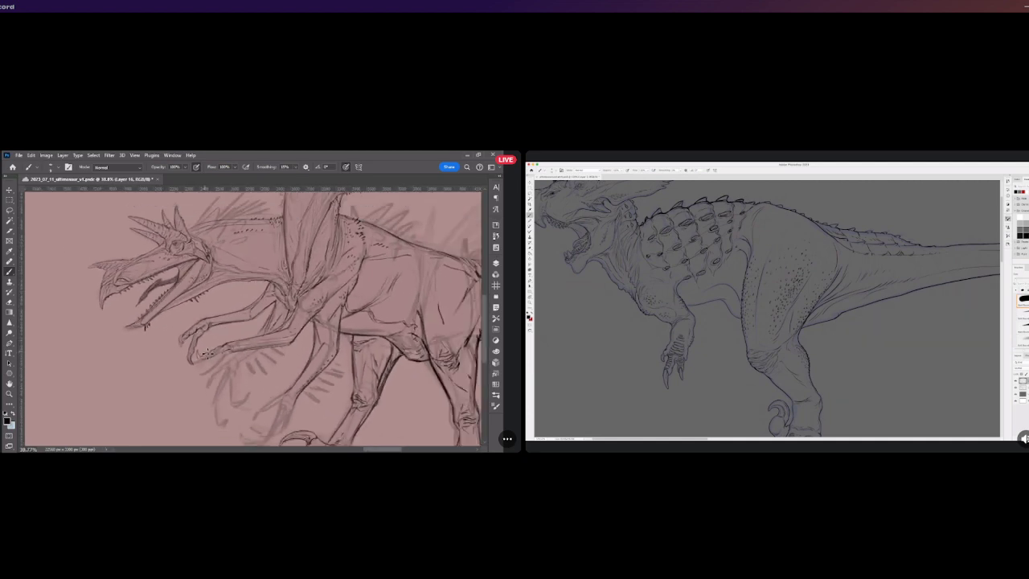
{"action": "scroll", "coordinate": [208, 352], "scroll_direction": "up", "scroll_amount": 3}
{"action": "scroll", "coordinate": [202, 362], "scroll_direction": "down", "scroll_amount": 4}
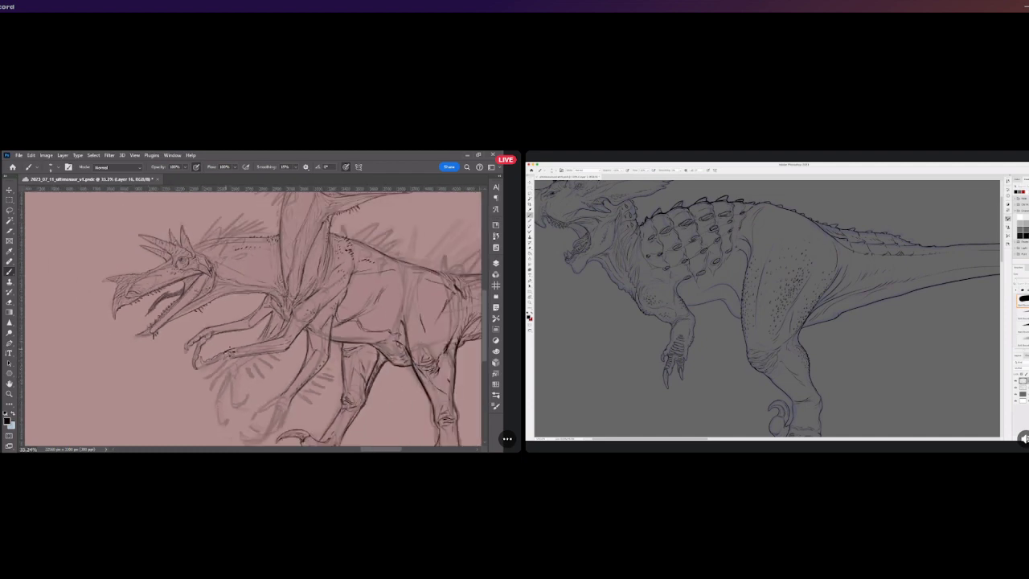
{"action": "scroll", "coordinate": [231, 351], "scroll_direction": "down", "scroll_amount": 1}
{"action": "scroll", "coordinate": [241, 291], "scroll_direction": "up", "scroll_amount": 2}
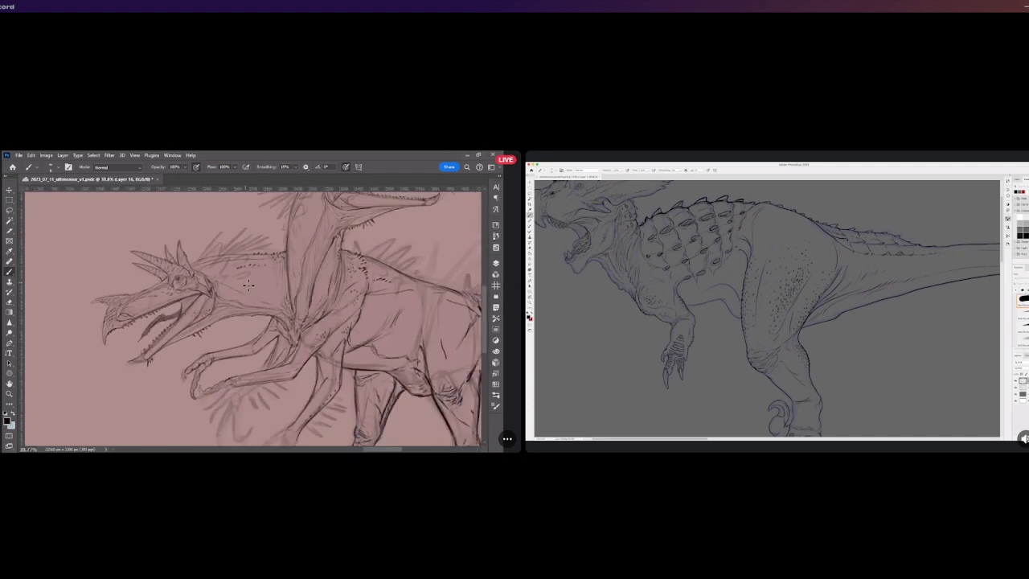
{"action": "scroll", "coordinate": [332, 278], "scroll_direction": "up", "scroll_amount": 5}
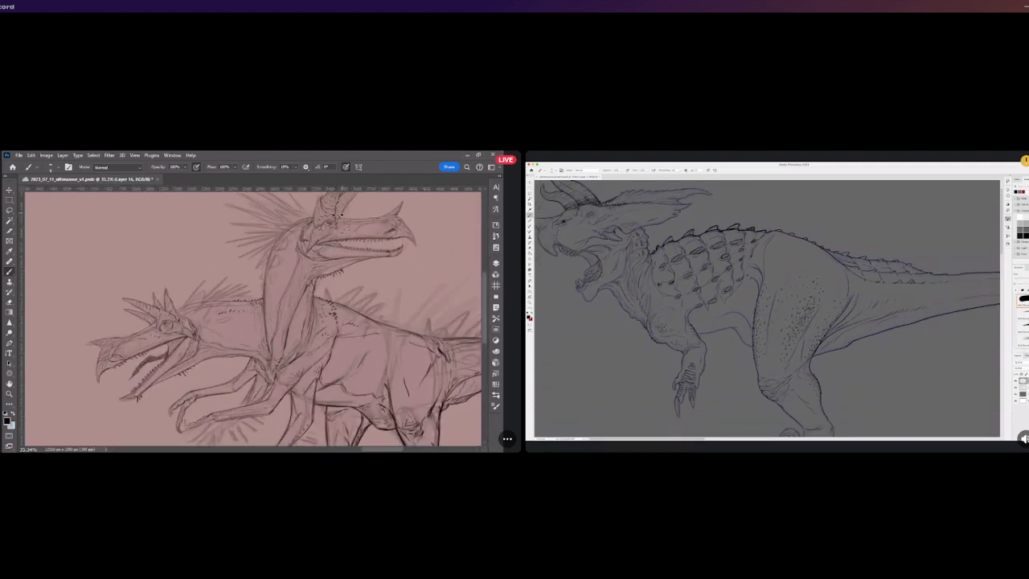
{"action": "scroll", "coordinate": [291, 253], "scroll_direction": "up", "scroll_amount": 2}
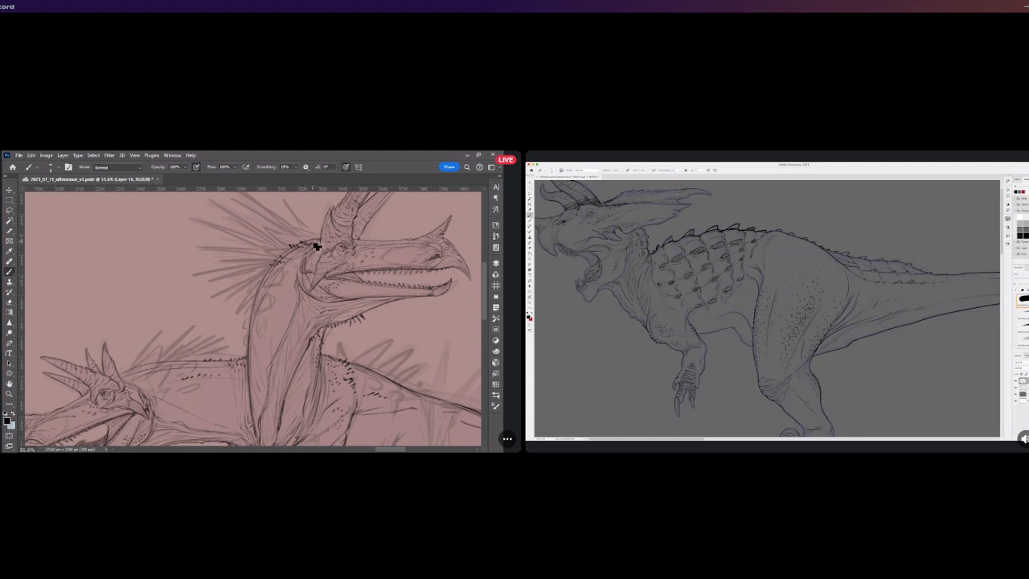
{"action": "scroll", "coordinate": [317, 247], "scroll_direction": "down", "scroll_amount": 2}
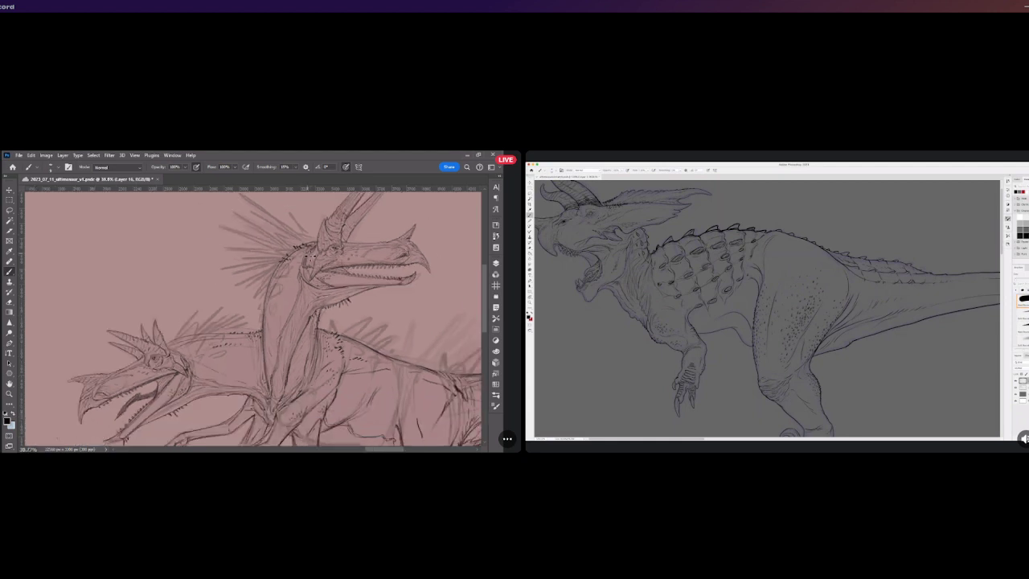
{"action": "scroll", "coordinate": [309, 258], "scroll_direction": "left", "scroll_amount": 10}
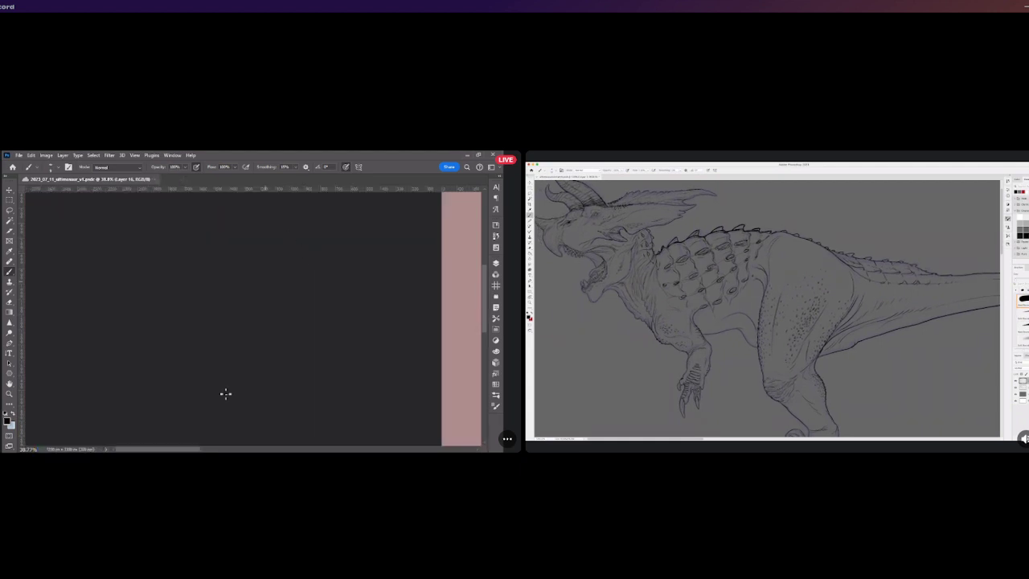
{"action": "scroll", "coordinate": [275, 431], "scroll_direction": "right", "scroll_amount": 10}
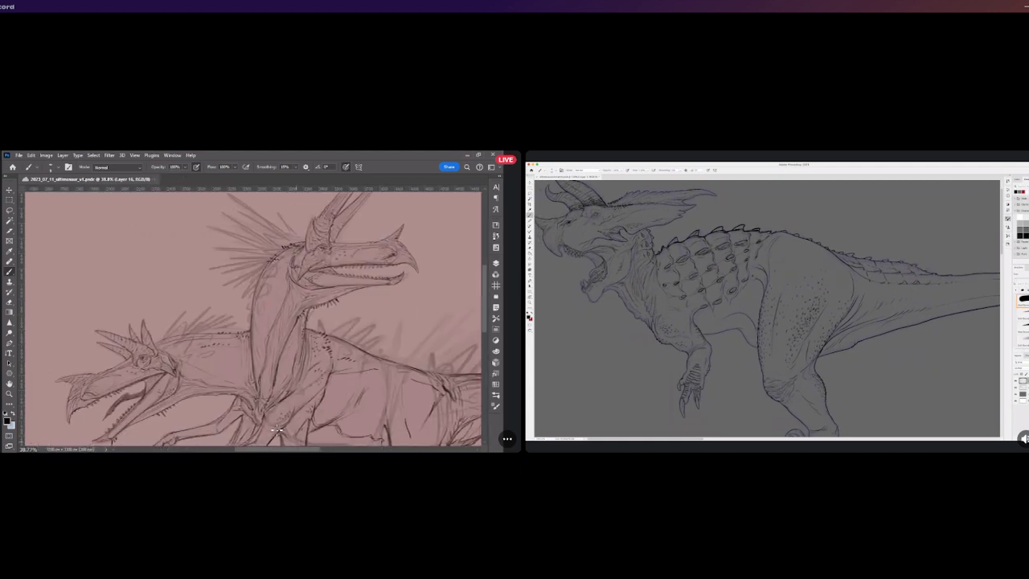
Review the whole two-headed pose on the artboard, from the lowered snout to the tail tip and both feet
{"action": "scroll", "coordinate": [203, 372], "scroll_direction": "left", "scroll_amount": 2}
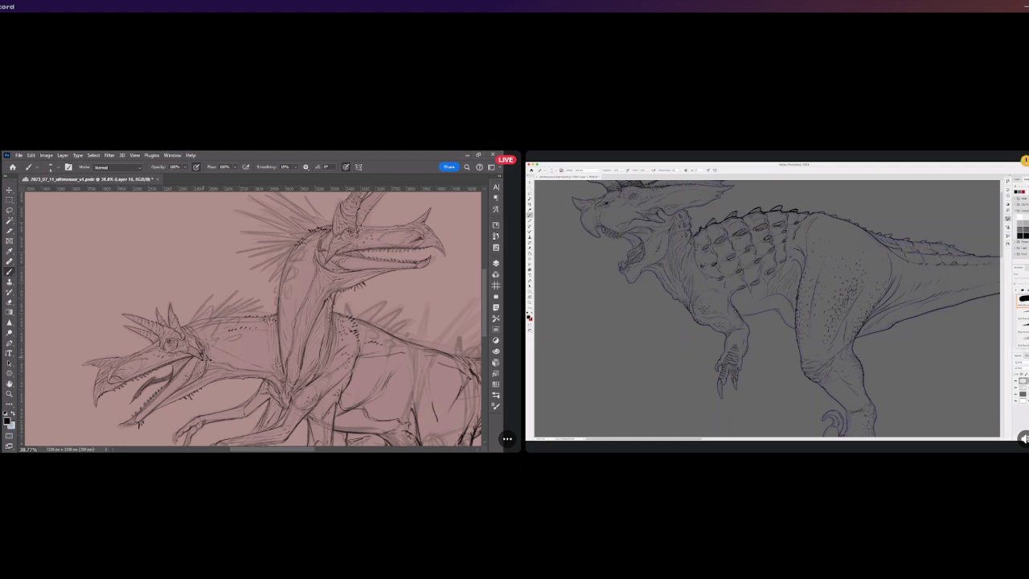
{"action": "scroll", "coordinate": [263, 347], "scroll_direction": "down", "scroll_amount": 3}
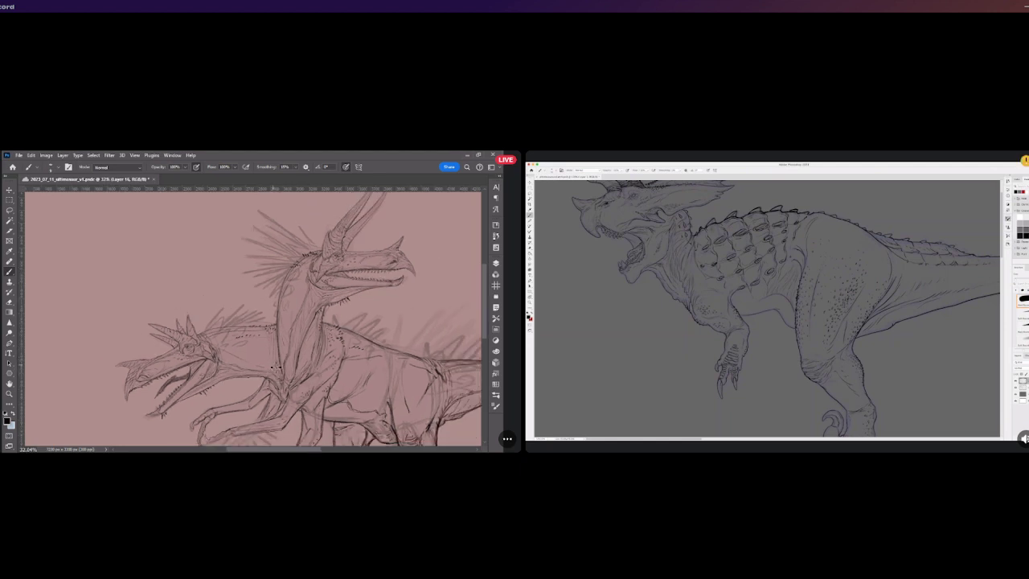
{"action": "scroll", "coordinate": [437, 391], "scroll_direction": "up", "scroll_amount": 3}
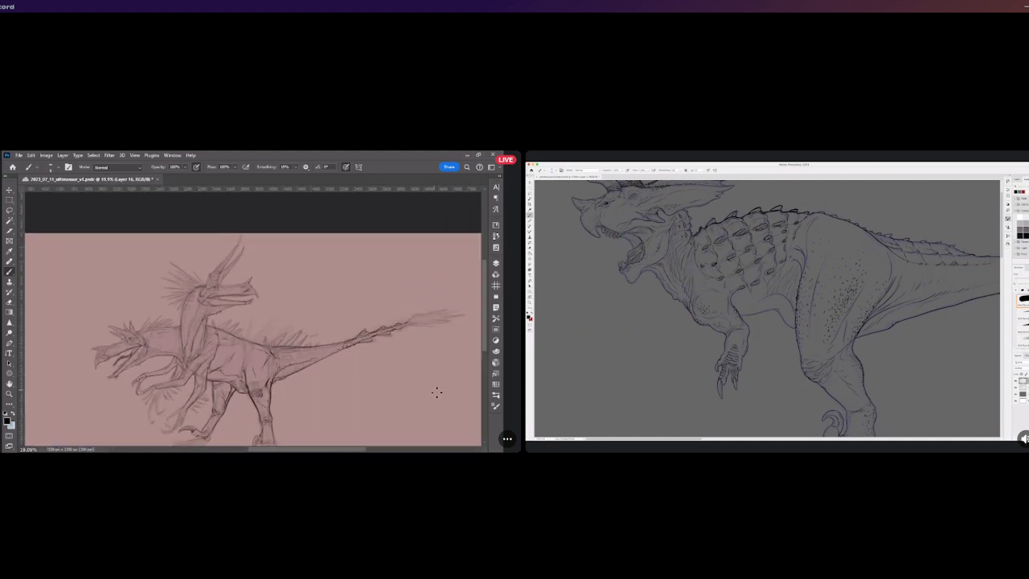
{"action": "scroll", "coordinate": [411, 372], "scroll_direction": "down", "scroll_amount": 2}
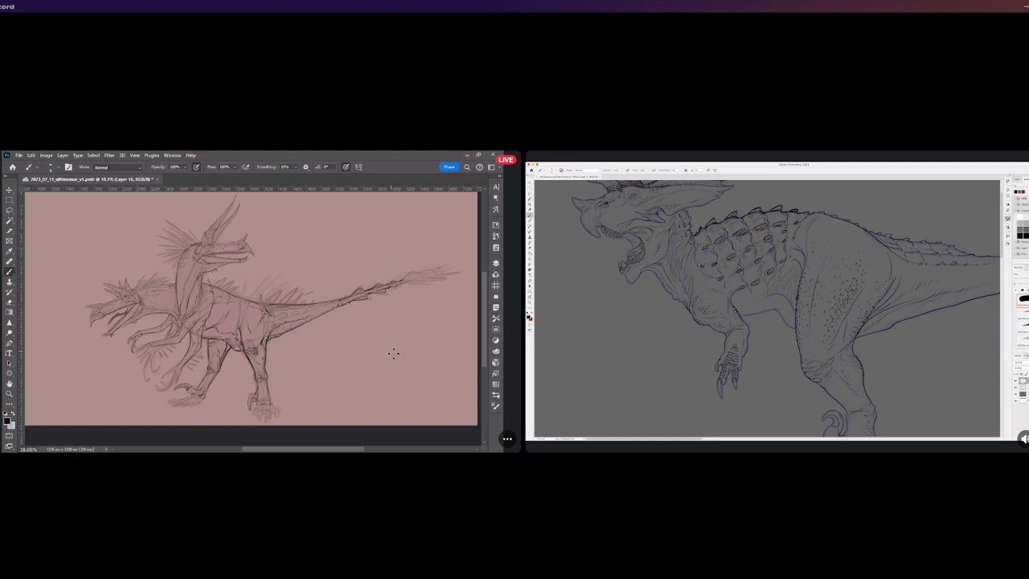
{"action": "scroll", "coordinate": [393, 354], "scroll_direction": "up", "scroll_amount": 3}
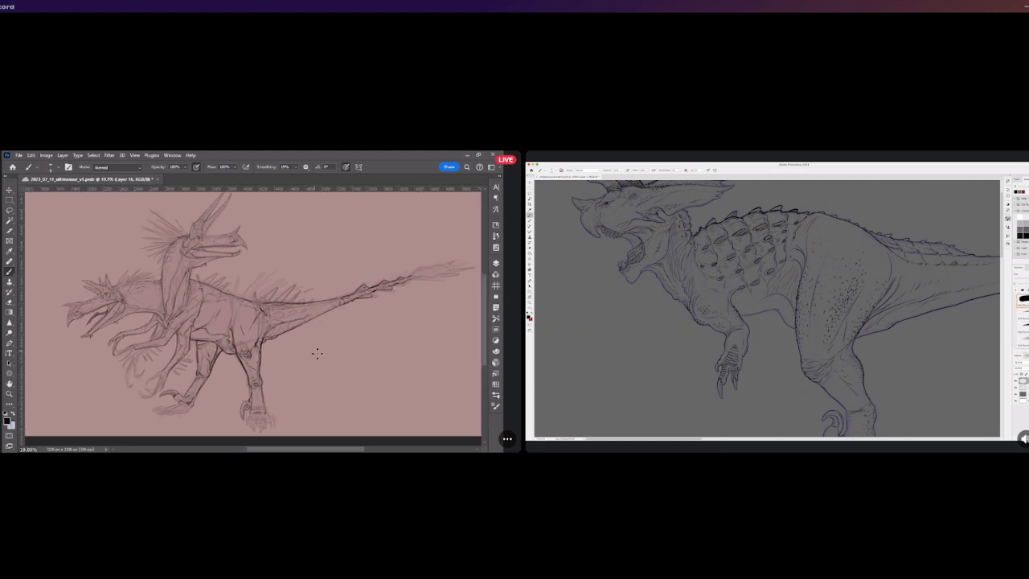
{"action": "scroll", "coordinate": [316, 355], "scroll_direction": "down", "scroll_amount": 3}
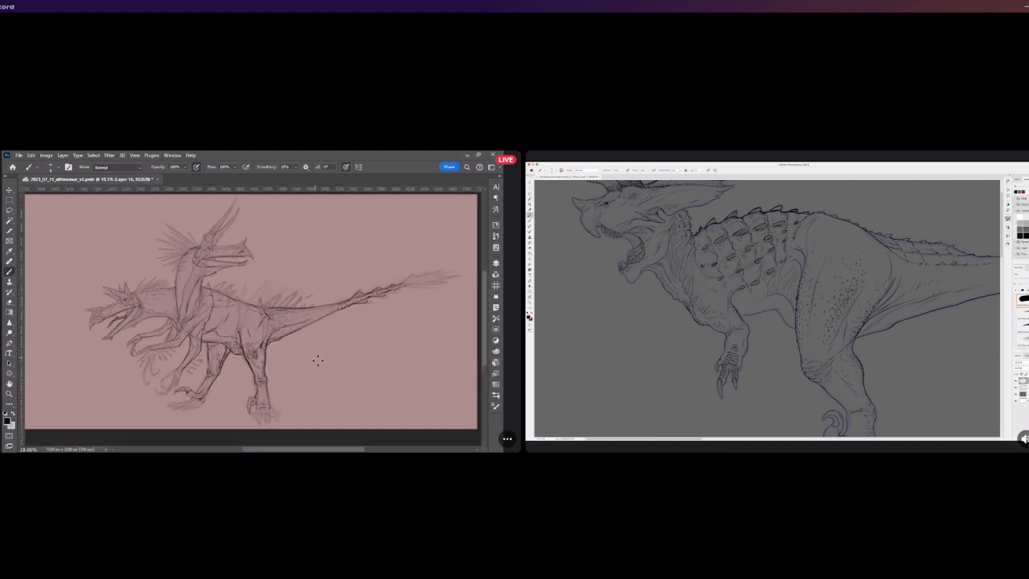
{"action": "scroll", "coordinate": [310, 358], "scroll_direction": "right", "scroll_amount": 1}
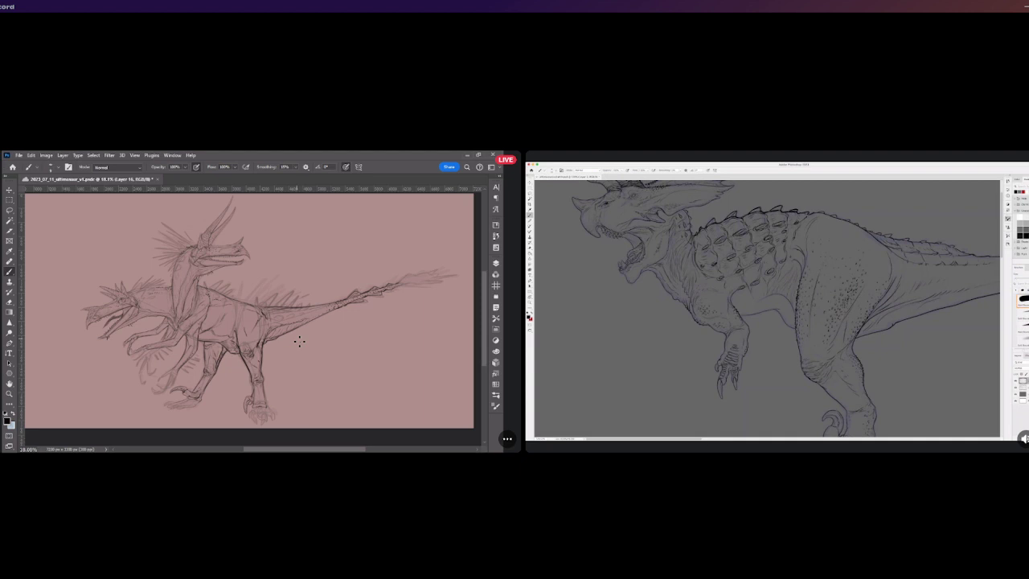
{"action": "scroll", "coordinate": [168, 394], "scroll_direction": "up", "scroll_amount": 3}
{"action": "scroll", "coordinate": [145, 386], "scroll_direction": "down", "scroll_amount": 4}
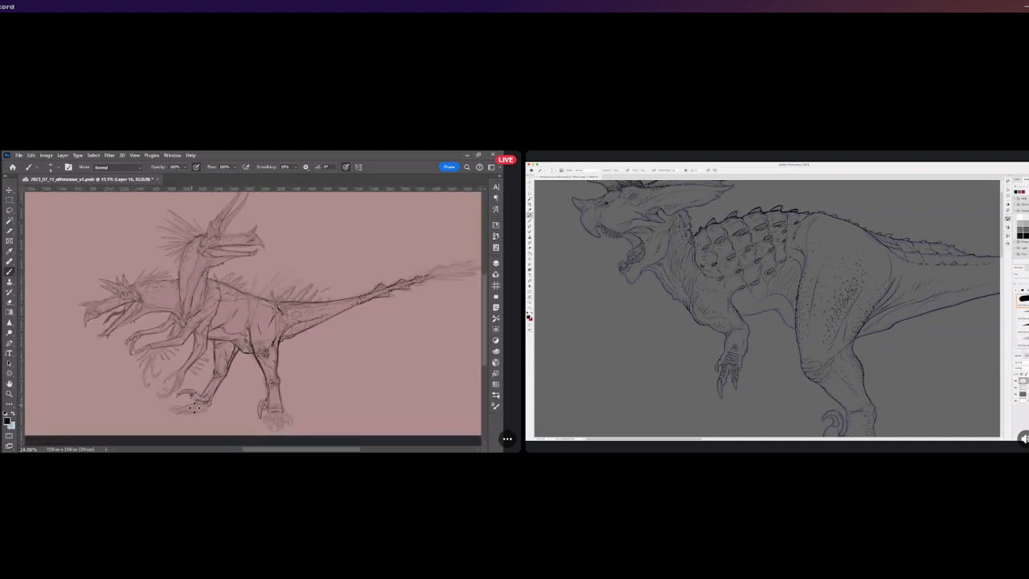
Outline the lower finger and fingertip of the near forearm's hand with short contour strokes
{"action": "scroll", "coordinate": [112, 371], "scroll_direction": "up", "scroll_amount": 3}
{"action": "scroll", "coordinate": [112, 372], "scroll_direction": "up", "scroll_amount": 3}
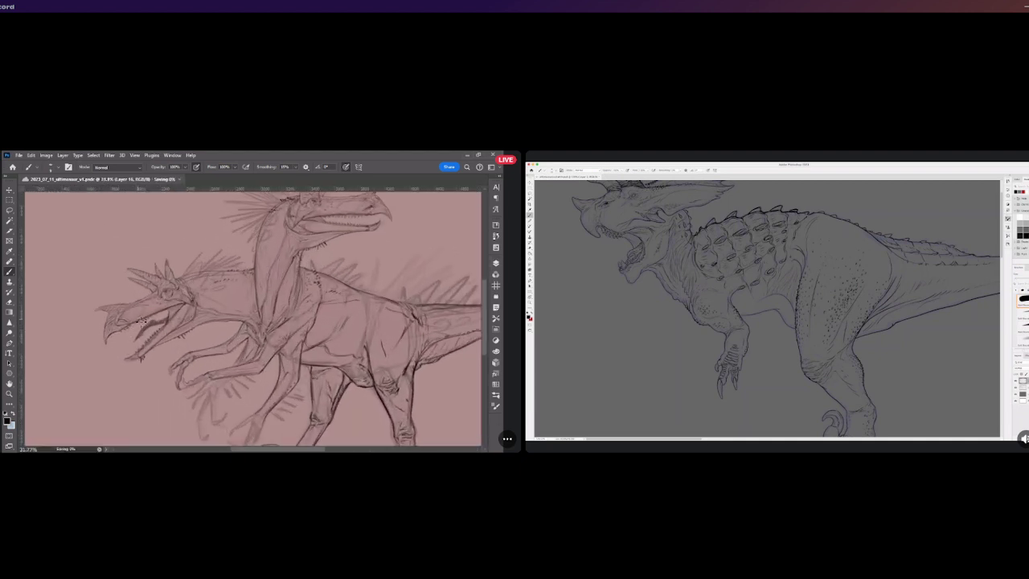
{"action": "scroll", "coordinate": [177, 378], "scroll_direction": "up", "scroll_amount": 6}
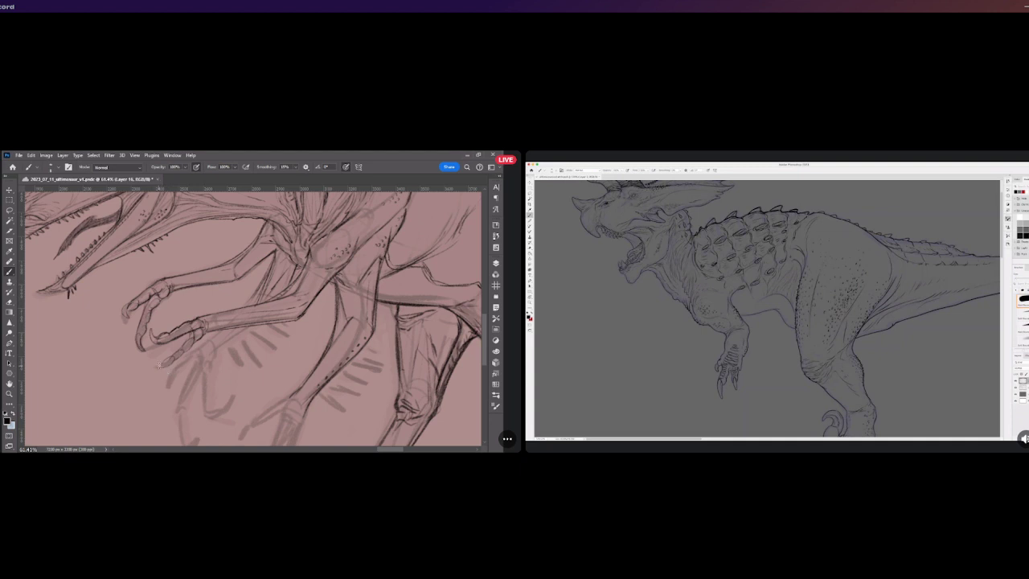
{"action": "mouse_move", "coordinate": [153, 368]}
{"action": "left_mouse_down"}
{"action": "mouse_move", "coordinate": [144, 369]}
{"action": "mouse_move", "coordinate": [156, 370]}
{"action": "left_mouse_up"}
{"action": "left_click_drag", "start_coordinate": [143, 357], "coordinate": [155, 365]}
{"action": "left_click_drag", "start_coordinate": [189, 359], "coordinate": [171, 366]}
{"action": "left_click_drag", "start_coordinate": [180, 356], "coordinate": [171, 360]}
{"action": "scroll", "coordinate": [205, 333], "scroll_direction": "down", "scroll_amount": 5}
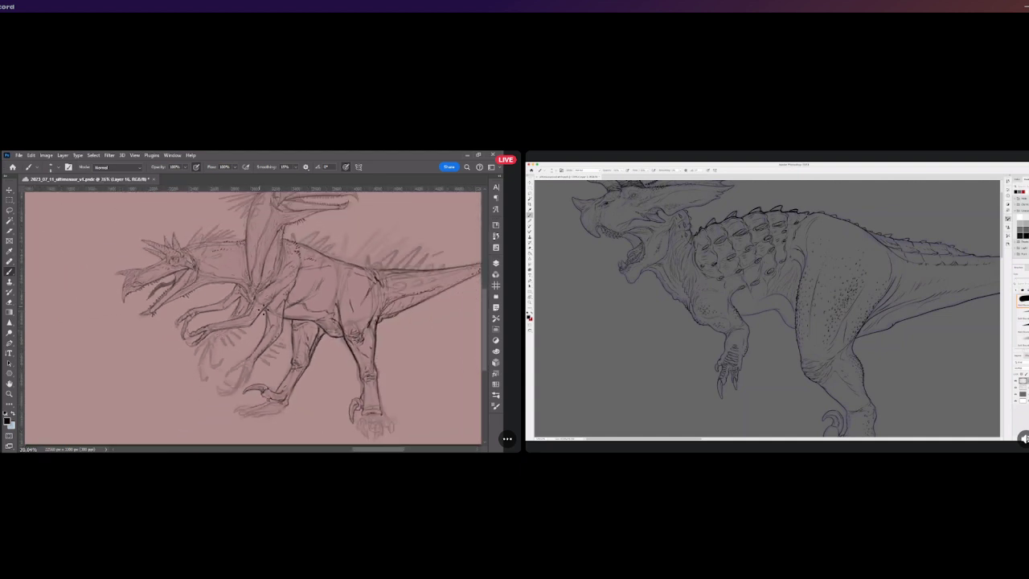
Draw a short contour stroke down the base of the raised head's long horns
{"action": "scroll", "coordinate": [280, 318], "scroll_direction": "down", "scroll_amount": 1}
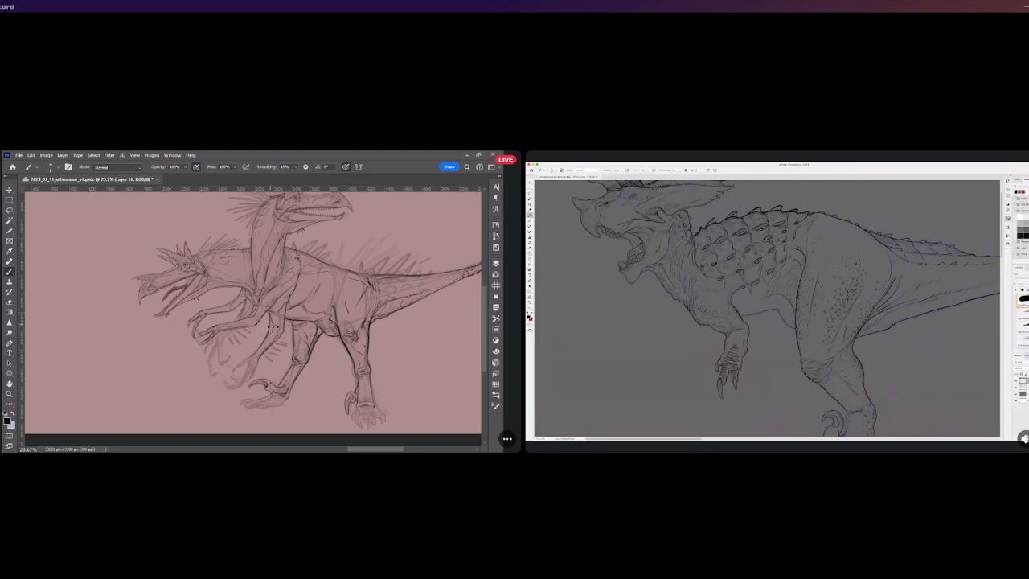
{"action": "scroll", "coordinate": [273, 328], "scroll_direction": "left", "scroll_amount": 10}
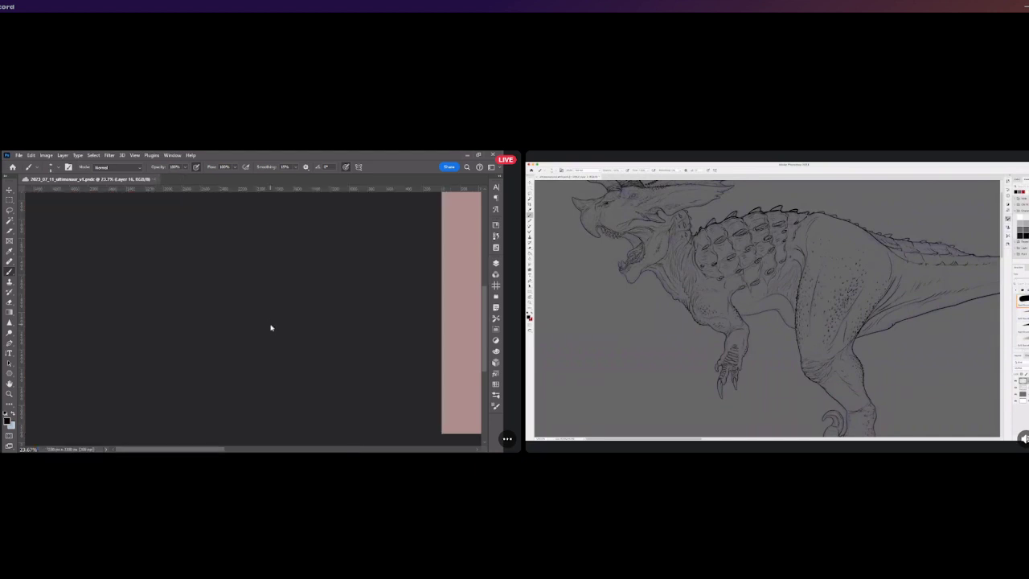
{"action": "left_click_drag", "start_coordinate": [205, 451], "coordinate": [323, 452]}
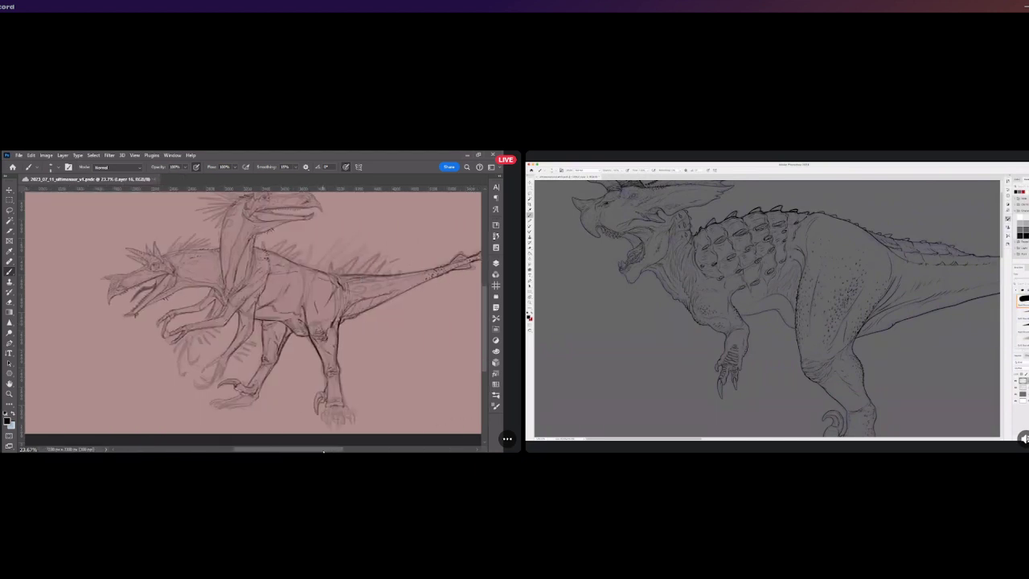
{"action": "scroll", "coordinate": [306, 324], "scroll_direction": "down", "scroll_amount": 2}
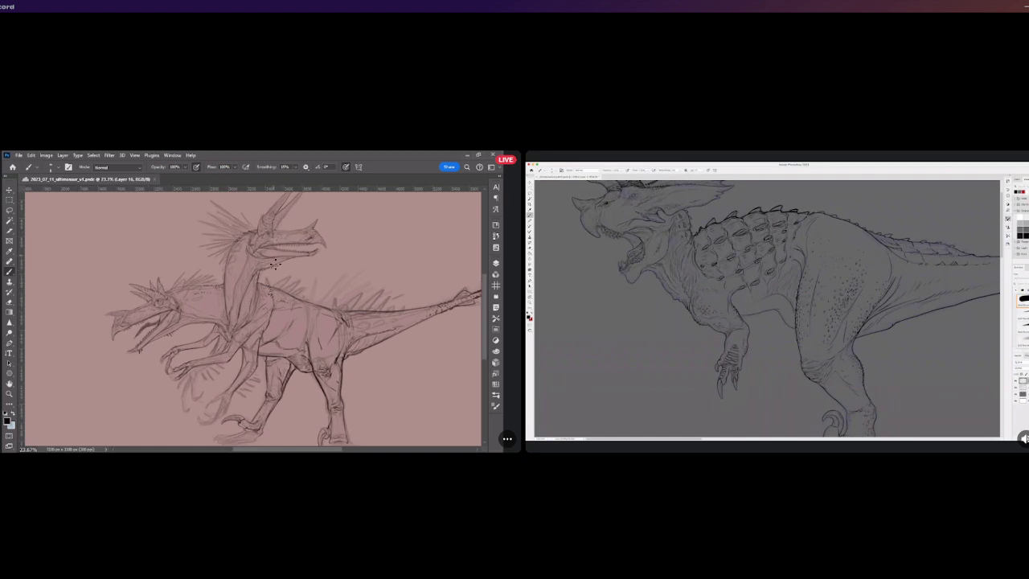
{"action": "scroll", "coordinate": [247, 234], "scroll_direction": "up", "scroll_amount": 5}
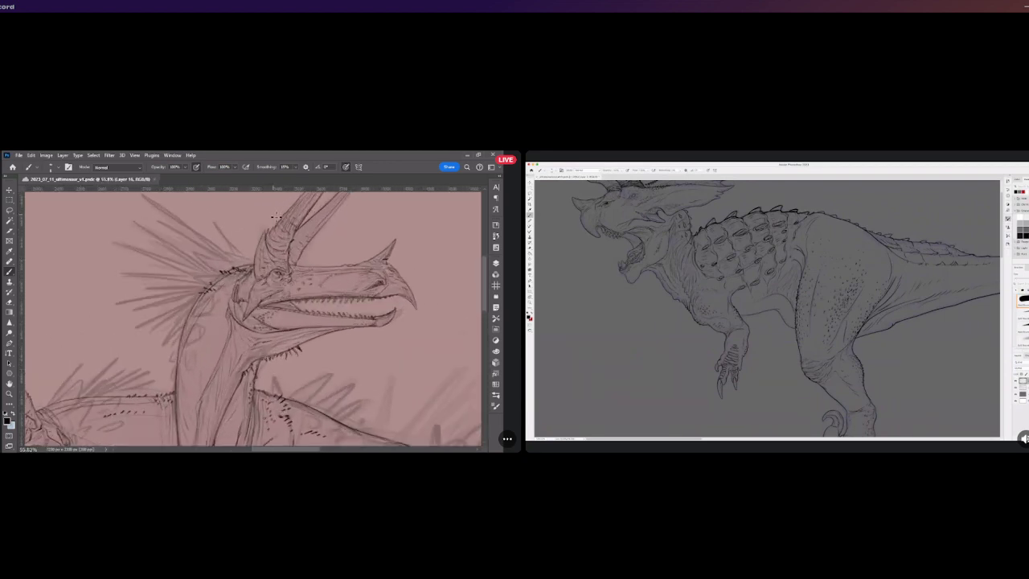
{"action": "scroll", "coordinate": [284, 223], "scroll_direction": "up", "scroll_amount": 1}
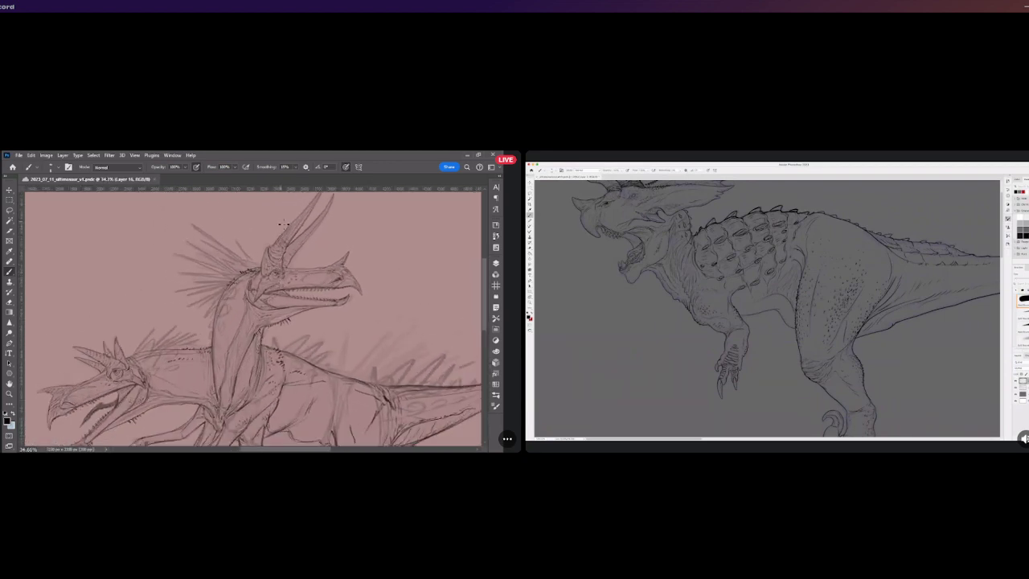
{"action": "scroll", "coordinate": [284, 224], "scroll_direction": "up", "scroll_amount": 2}
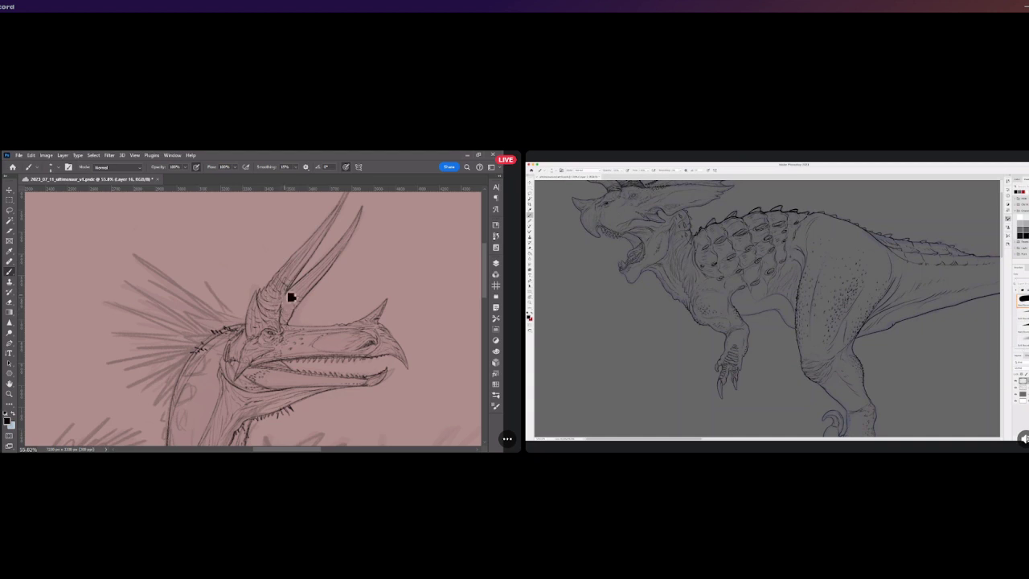
{"action": "left_click_drag", "start_coordinate": [285, 291], "coordinate": [285, 315]}
Examine the dinosaur's overall silhouette on the artboard, comparing the horns, hanging forearms, hands, legs and feet
{"action": "scroll", "coordinate": [284, 336], "scroll_direction": "down", "scroll_amount": 3}
{"action": "scroll", "coordinate": [284, 336], "scroll_direction": "down", "scroll_amount": 5}
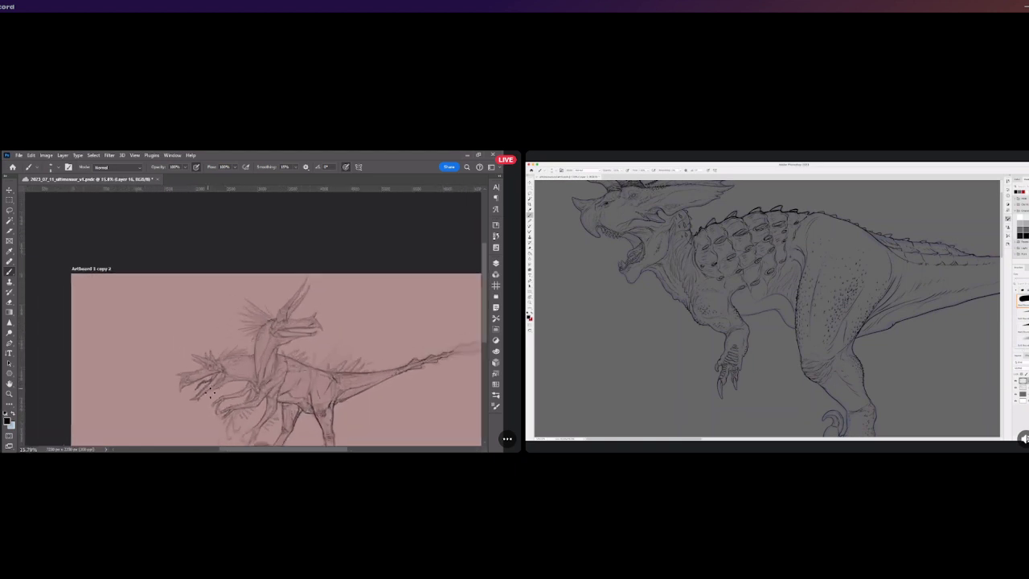
{"action": "scroll", "coordinate": [211, 394], "scroll_direction": "up", "scroll_amount": 2}
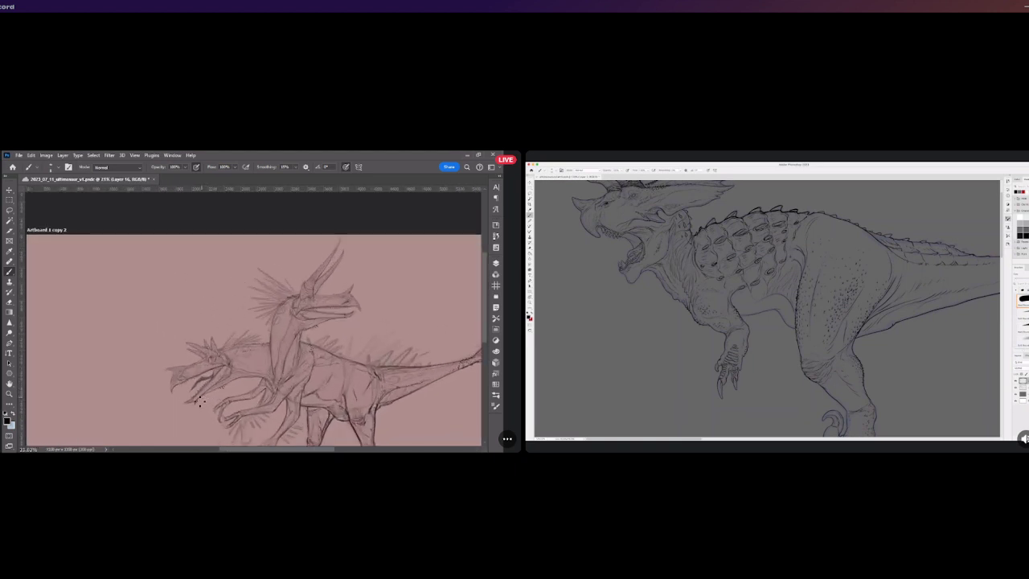
{"action": "scroll", "coordinate": [199, 402], "scroll_direction": "up", "scroll_amount": 2}
{"action": "scroll", "coordinate": [197, 402], "scroll_direction": "down", "scroll_amount": 3}
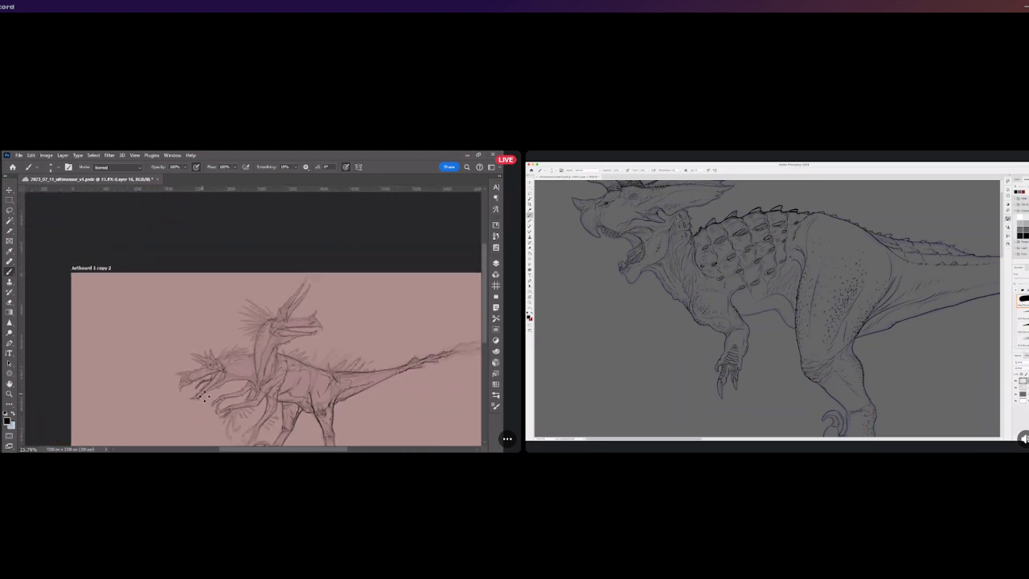
{"action": "scroll", "coordinate": [172, 412], "scroll_direction": "up", "scroll_amount": 1}
{"action": "scroll", "coordinate": [193, 411], "scroll_direction": "down", "scroll_amount": 1}
{"action": "scroll", "coordinate": [360, 407], "scroll_direction": "up", "scroll_amount": 2}
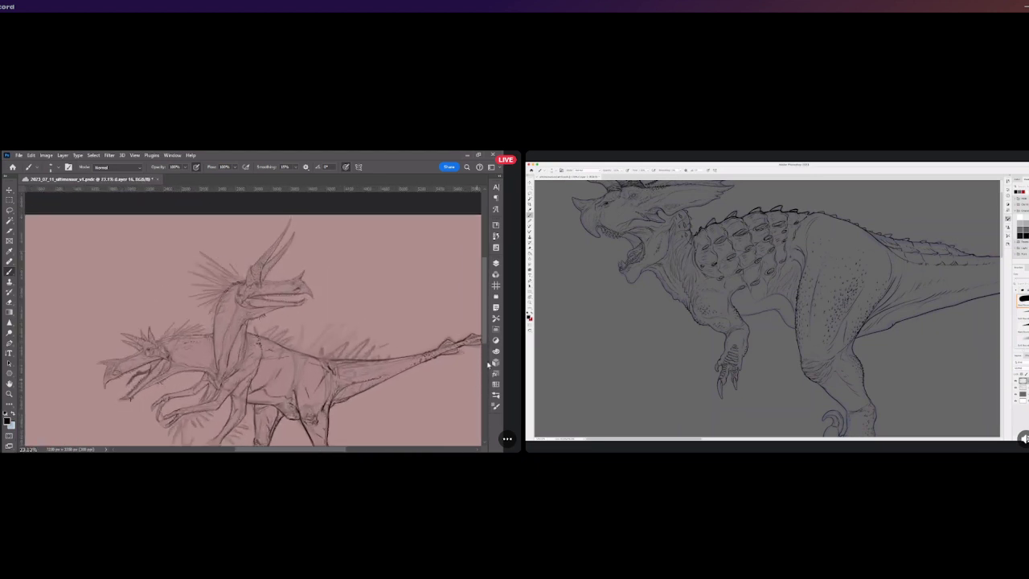
{"action": "scroll", "coordinate": [350, 409], "scroll_direction": "down", "scroll_amount": 2}
{"action": "scroll", "coordinate": [348, 409], "scroll_direction": "up", "scroll_amount": 2}
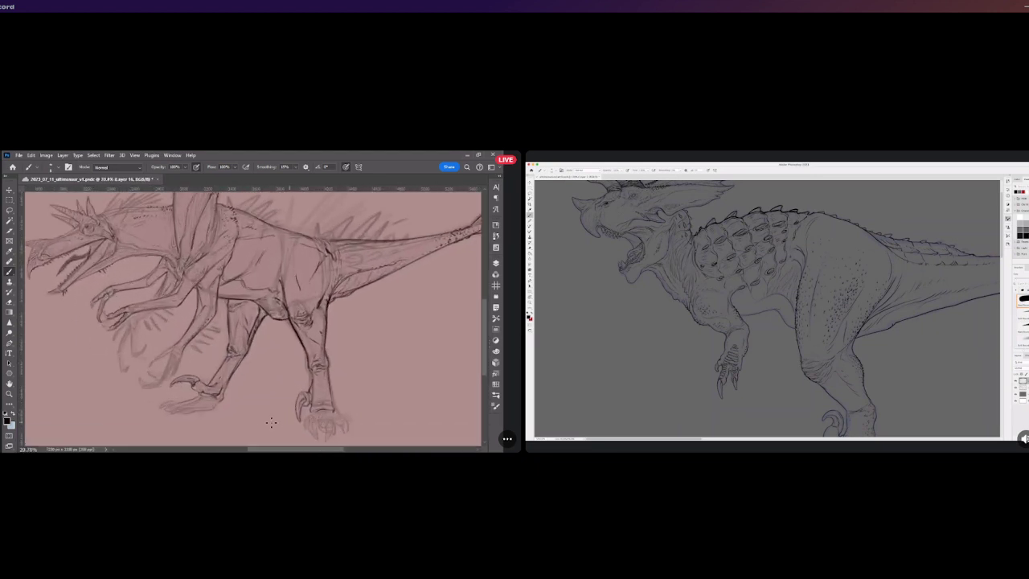
{"action": "scroll", "coordinate": [297, 414], "scroll_direction": "down", "scroll_amount": 2}
{"action": "scroll", "coordinate": [219, 364], "scroll_direction": "up", "scroll_amount": 1}
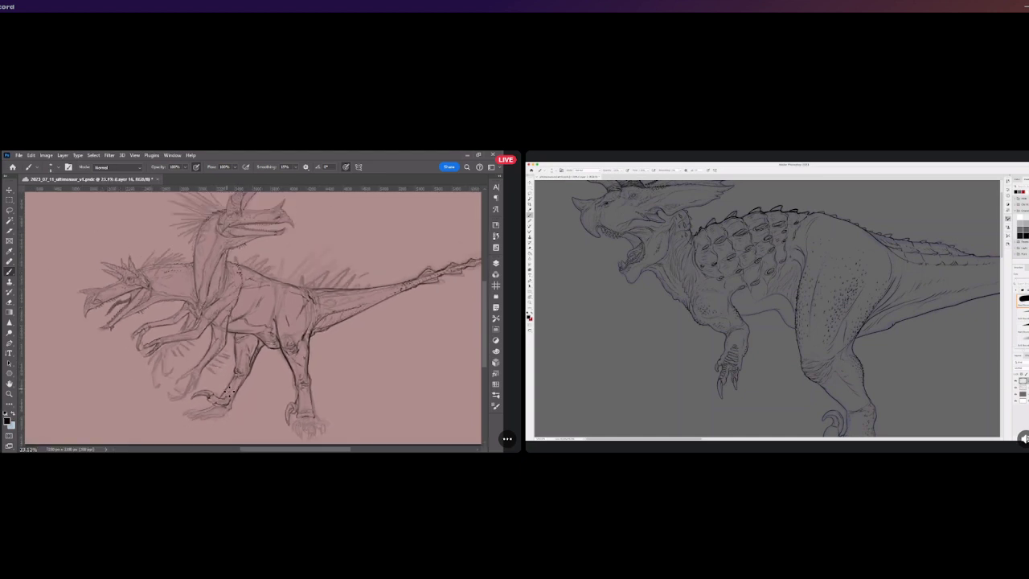
{"action": "scroll", "coordinate": [134, 358], "scroll_direction": "up", "scroll_amount": 1}
{"action": "scroll", "coordinate": [140, 369], "scroll_direction": "down", "scroll_amount": 1}
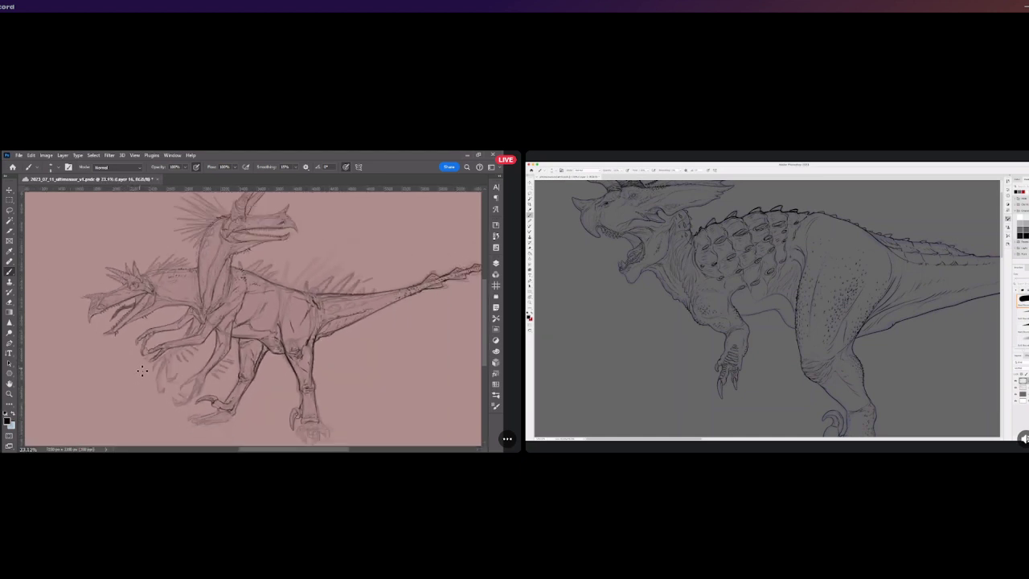
{"action": "scroll", "coordinate": [161, 346], "scroll_direction": "up", "scroll_amount": 2}
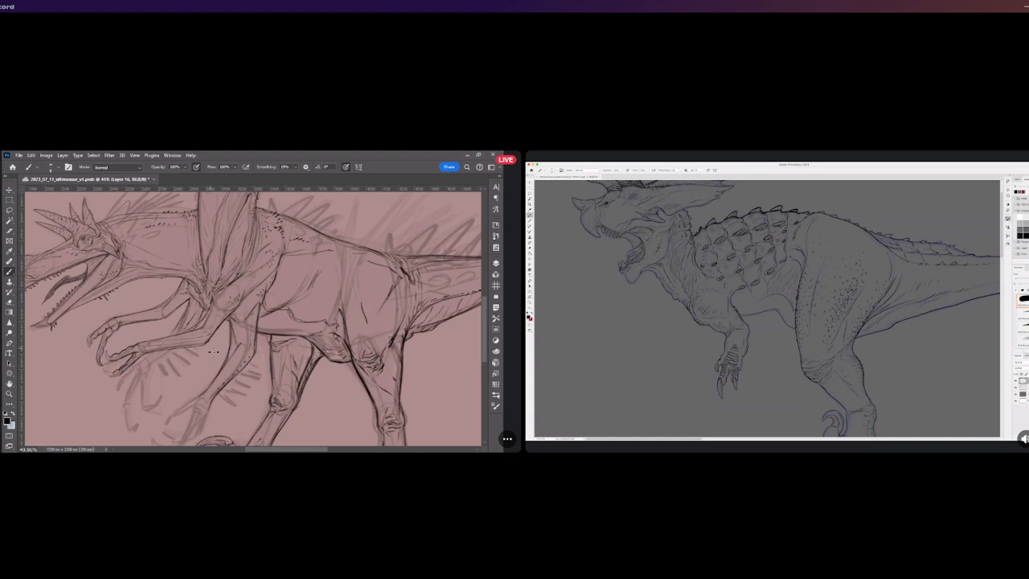
Hide the rough grey spike sketch beneath the dinosaur's linework
{"action": "scroll", "coordinate": [221, 370], "scroll_direction": "down", "scroll_amount": 2}
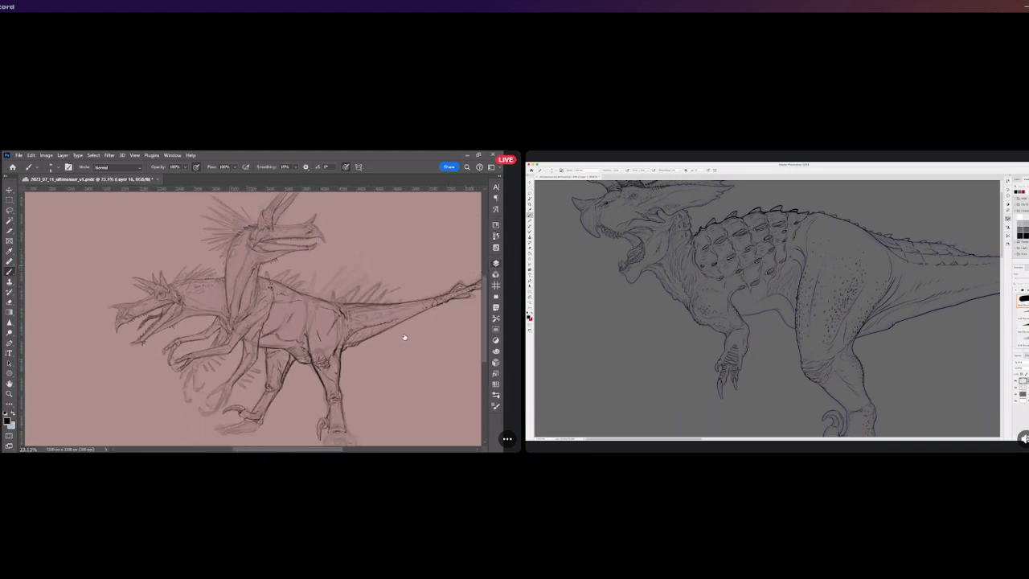
{"action": "key", "text": "ctrl+comma"}
{"action": "scroll", "coordinate": [298, 347], "scroll_direction": "down", "scroll_amount": 2}
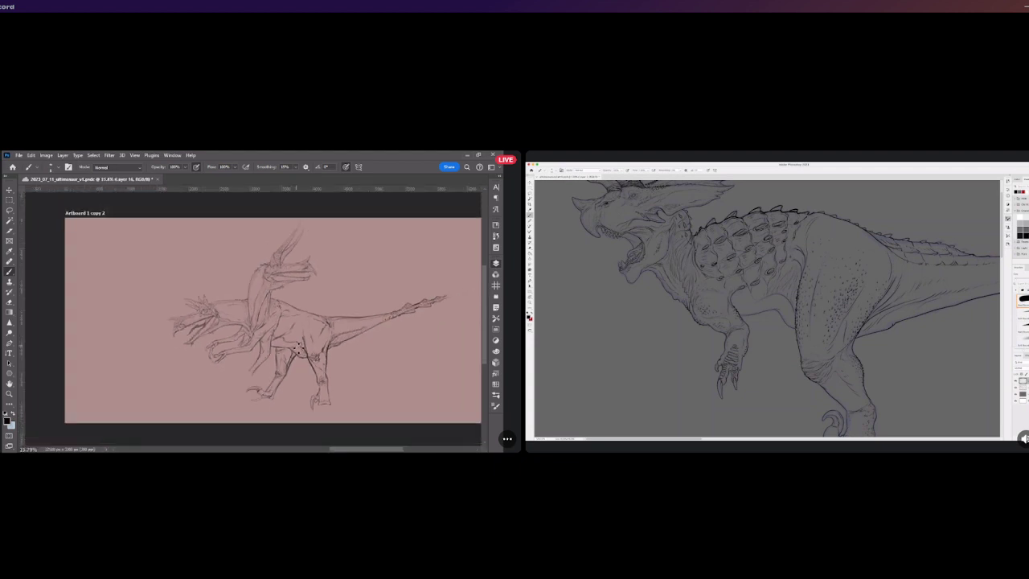
Add short contour strokes at the base of the raised neck and texture marks along the near forearm
{"action": "scroll", "coordinate": [318, 328], "scroll_direction": "up", "scroll_amount": 3}
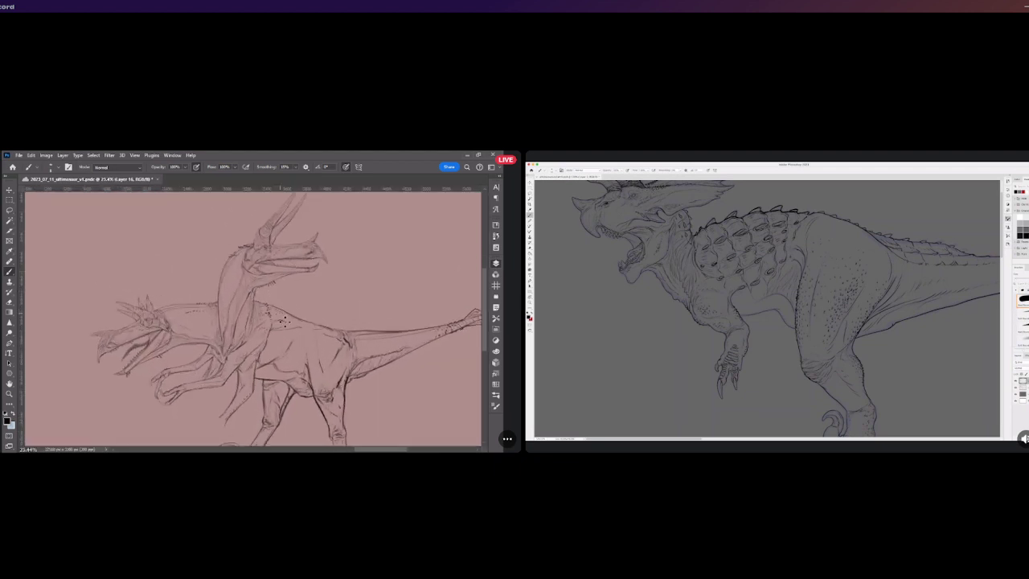
{"action": "scroll", "coordinate": [240, 328], "scroll_direction": "up", "scroll_amount": 1}
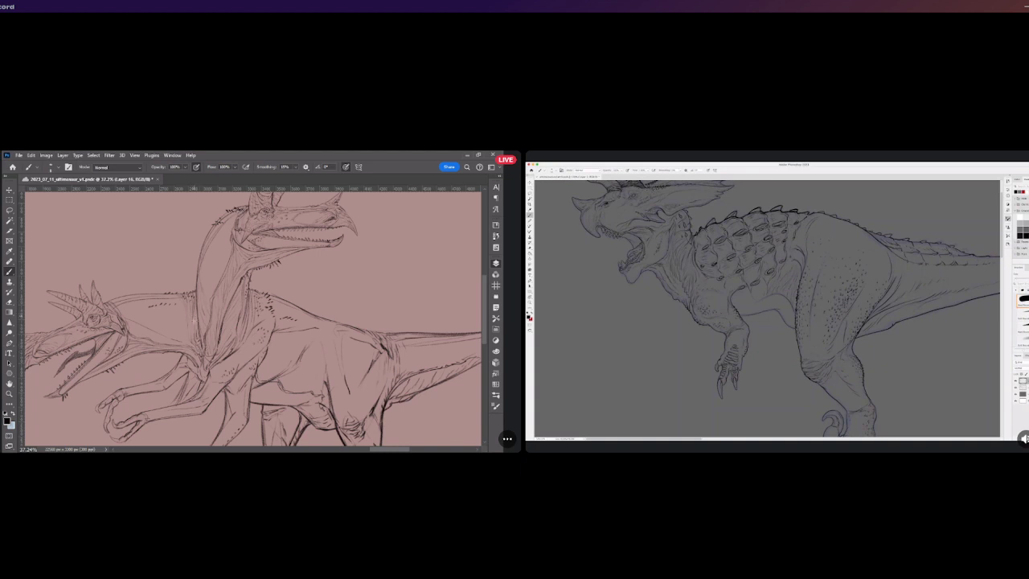
{"action": "left_click_drag", "start_coordinate": [194, 335], "coordinate": [198, 342]}
{"action": "mouse_move", "coordinate": [196, 361]}
{"action": "left_mouse_down"}
{"action": "mouse_move", "coordinate": [202, 370]}
{"action": "mouse_move", "coordinate": [215, 361]}
{"action": "mouse_move", "coordinate": [208, 380]}
{"action": "left_mouse_up"}
{"action": "scroll", "coordinate": [192, 332], "scroll_direction": "up", "scroll_amount": 1}
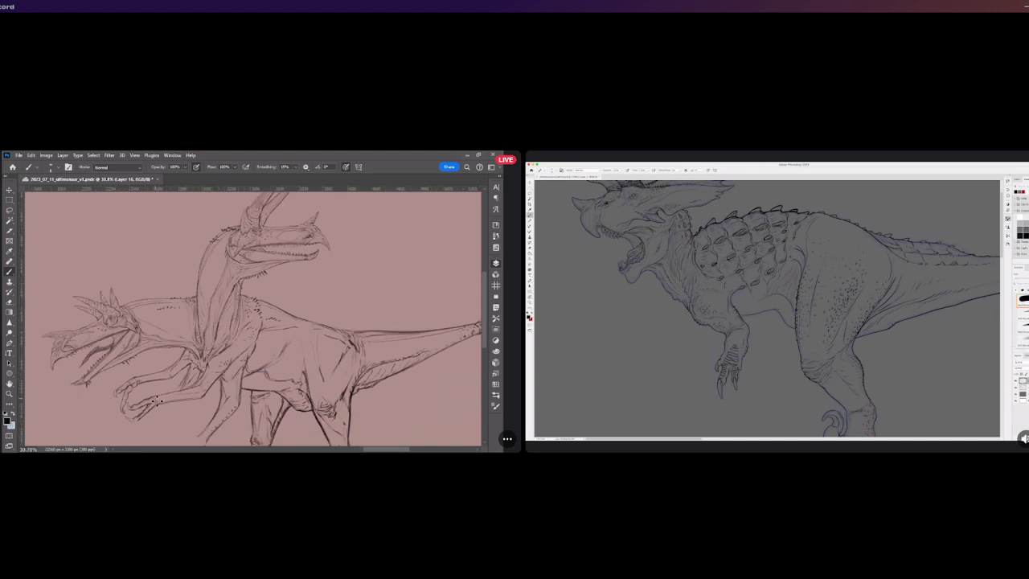
{"action": "scroll", "coordinate": [157, 401], "scroll_direction": "down", "scroll_amount": 2}
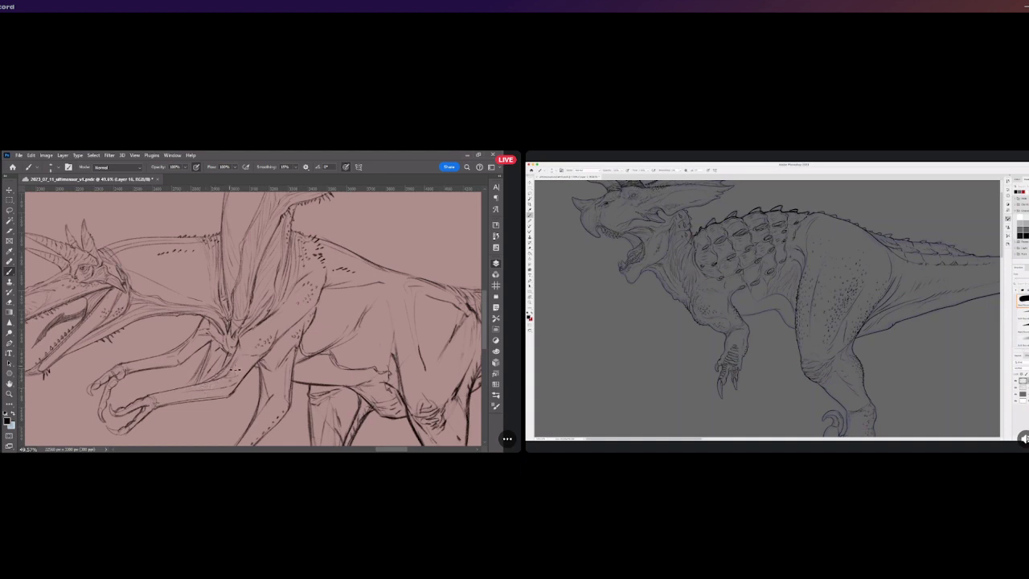
{"action": "mouse_move", "coordinate": [236, 371]}
{"action": "left_mouse_down"}
{"action": "mouse_move", "coordinate": [230, 359]}
{"action": "mouse_move", "coordinate": [262, 354]}
{"action": "left_mouse_up"}
Examine the raised head's profile, long horns, jaws and the small spines down its nape
{"action": "scroll", "coordinate": [295, 322], "scroll_direction": "down", "scroll_amount": 5}
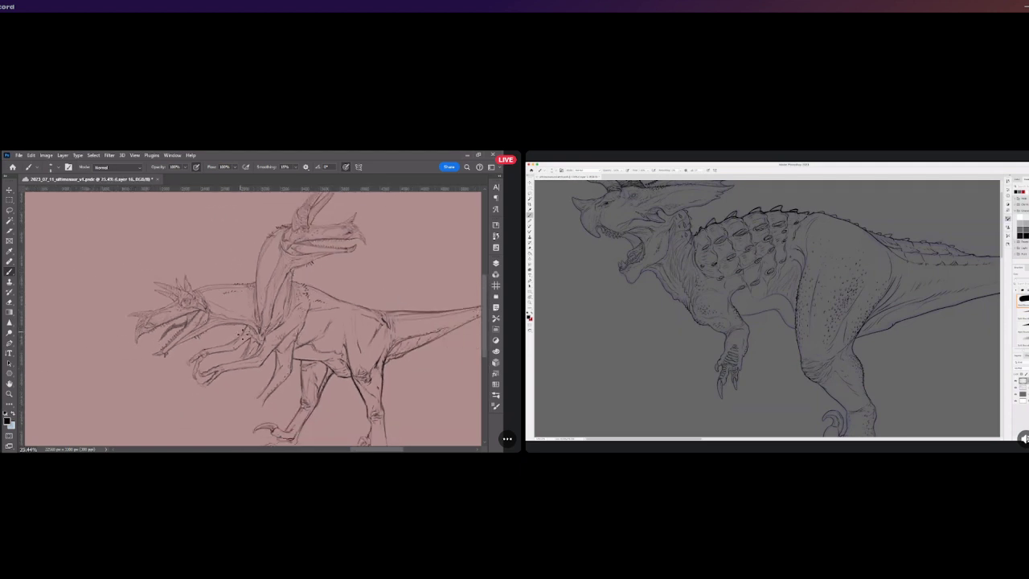
{"action": "scroll", "coordinate": [242, 332], "scroll_direction": "up", "scroll_amount": 5}
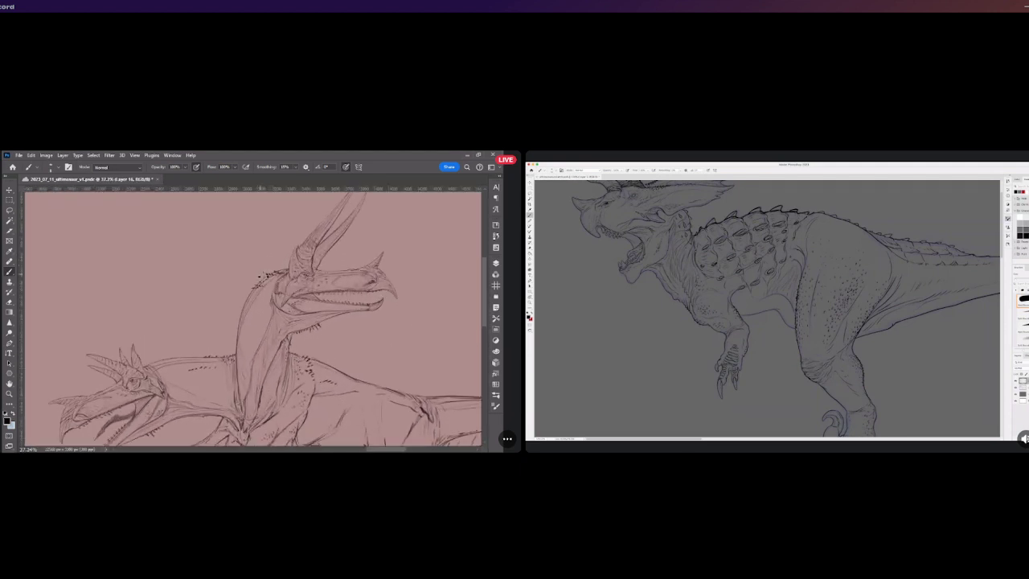
{"action": "scroll", "coordinate": [259, 277], "scroll_direction": "up", "scroll_amount": 6}
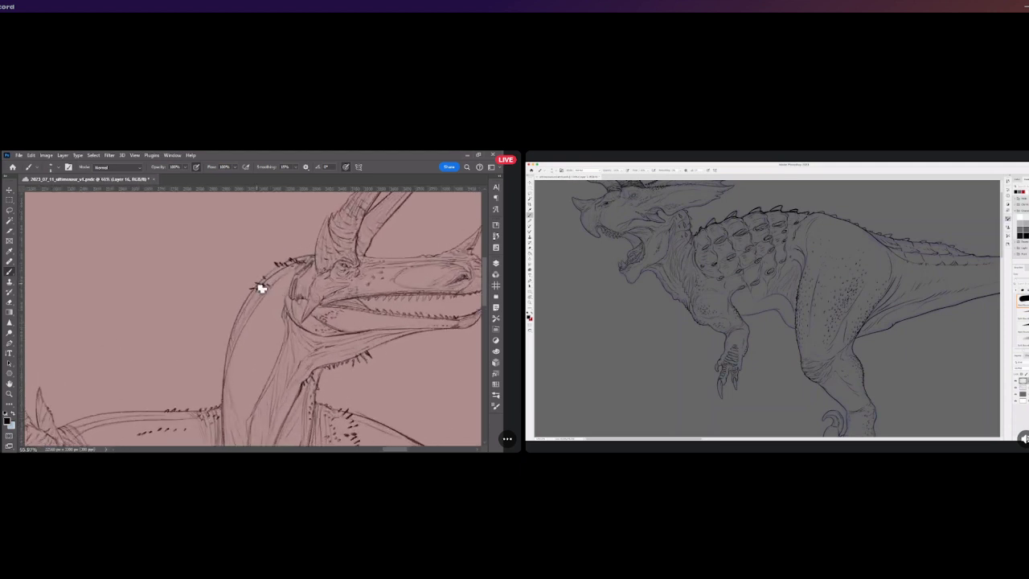
{"action": "scroll", "coordinate": [260, 289], "scroll_direction": "down", "scroll_amount": 2}
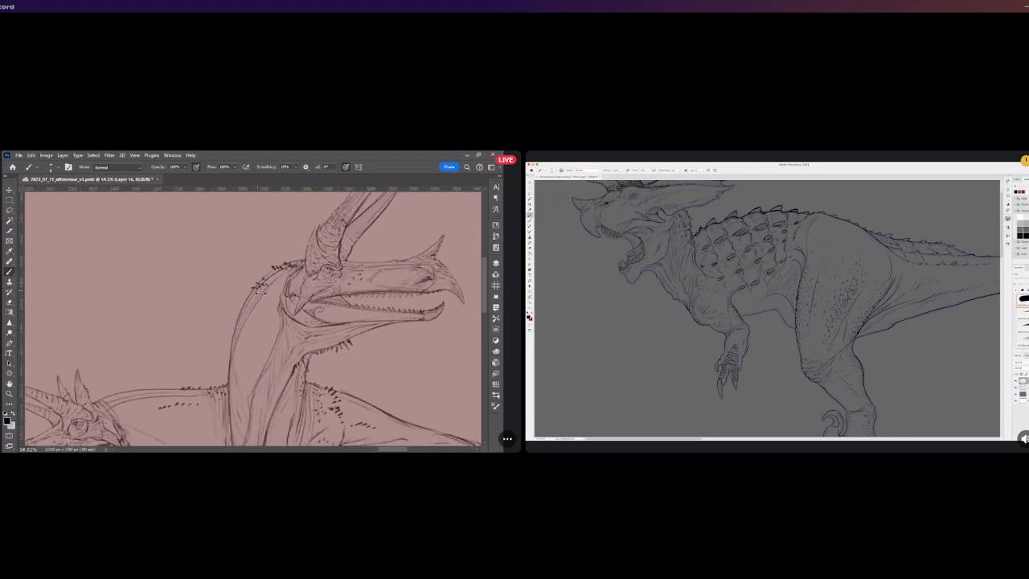
{"action": "scroll", "coordinate": [259, 293], "scroll_direction": "down", "scroll_amount": 3}
{"action": "scroll", "coordinate": [373, 314], "scroll_direction": "up", "scroll_amount": 5}
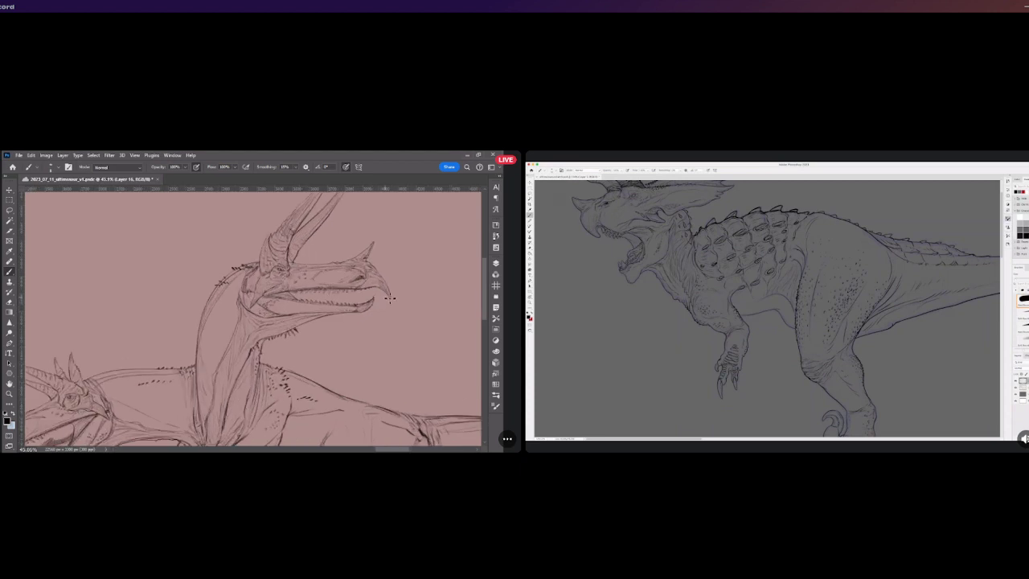
{"action": "scroll", "coordinate": [394, 302], "scroll_direction": "down", "scroll_amount": 2}
{"action": "scroll", "coordinate": [354, 300], "scroll_direction": "down", "scroll_amount": 1}
{"action": "scroll", "coordinate": [347, 297], "scroll_direction": "down", "scroll_amount": 2}
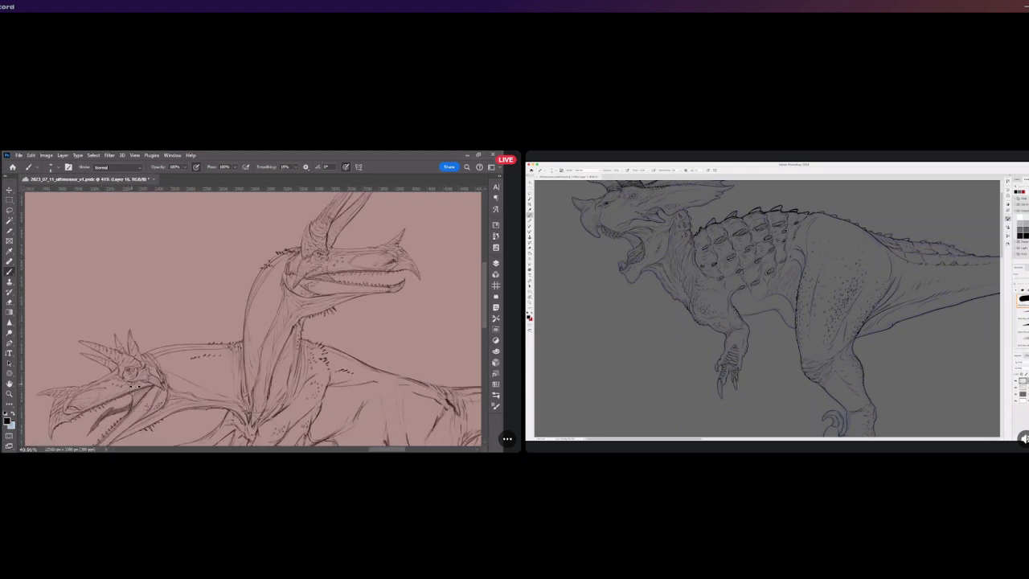
Examine the lowered head's horns, open jaws and teeth, comparing them with the raised head, chest and forearms
{"action": "scroll", "coordinate": [116, 394], "scroll_direction": "down", "scroll_amount": 1}
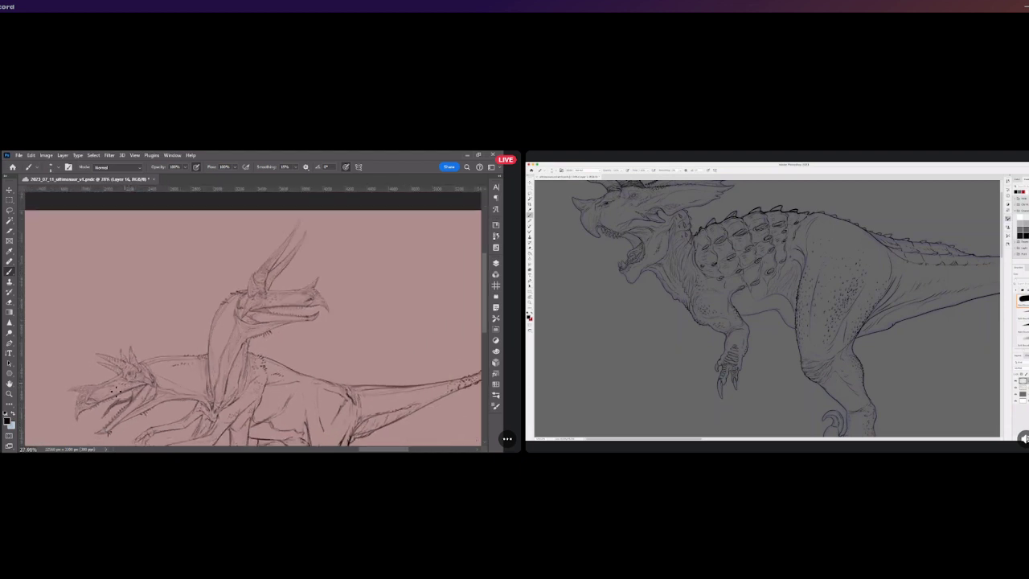
{"action": "scroll", "coordinate": [120, 391], "scroll_direction": "up", "scroll_amount": 1}
{"action": "scroll", "coordinate": [117, 394], "scroll_direction": "down", "scroll_amount": 3}
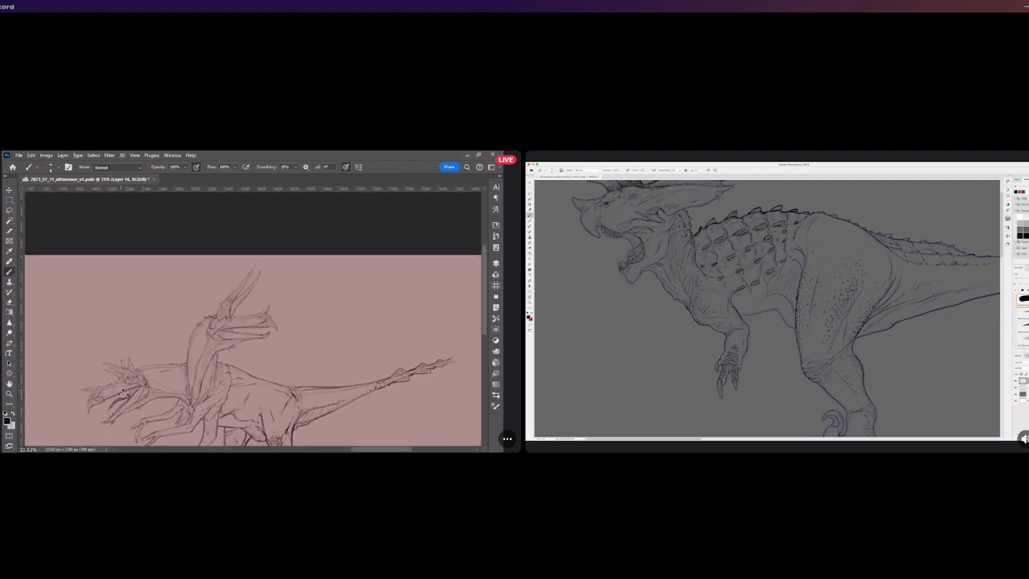
{"action": "scroll", "coordinate": [109, 410], "scroll_direction": "up", "scroll_amount": 3}
{"action": "scroll", "coordinate": [106, 417], "scroll_direction": "down", "scroll_amount": 1}
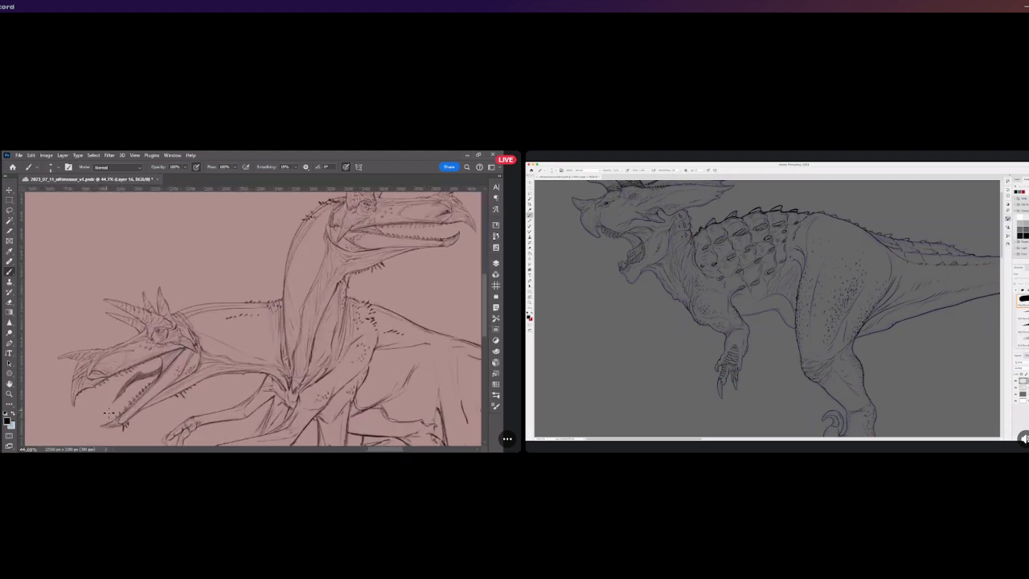
{"action": "scroll", "coordinate": [108, 414], "scroll_direction": "up", "scroll_amount": 2}
{"action": "scroll", "coordinate": [109, 410], "scroll_direction": "down", "scroll_amount": 1}
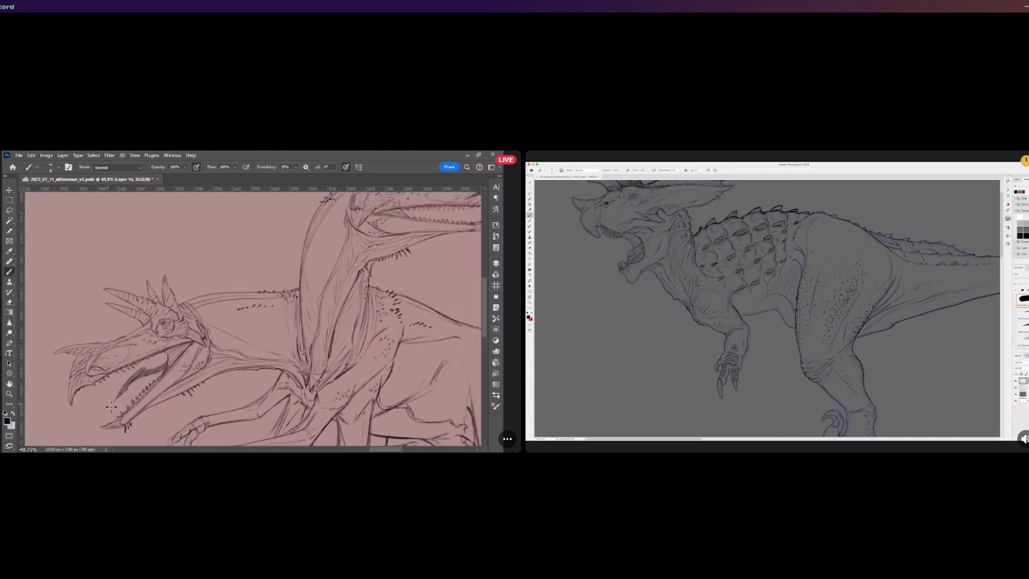
{"action": "scroll", "coordinate": [111, 407], "scroll_direction": "down", "scroll_amount": 1}
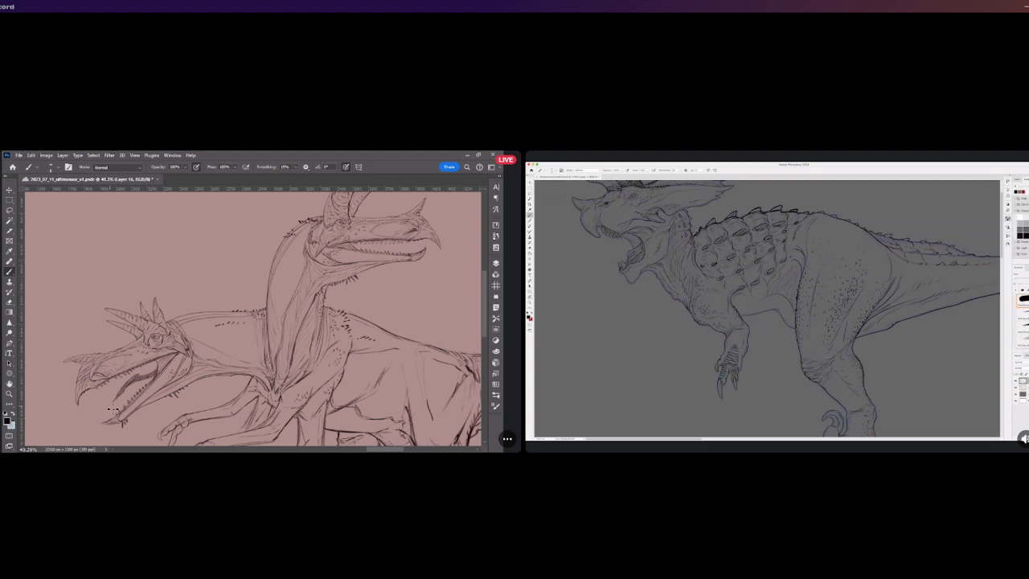
{"action": "scroll", "coordinate": [112, 409], "scroll_direction": "up", "scroll_amount": 2}
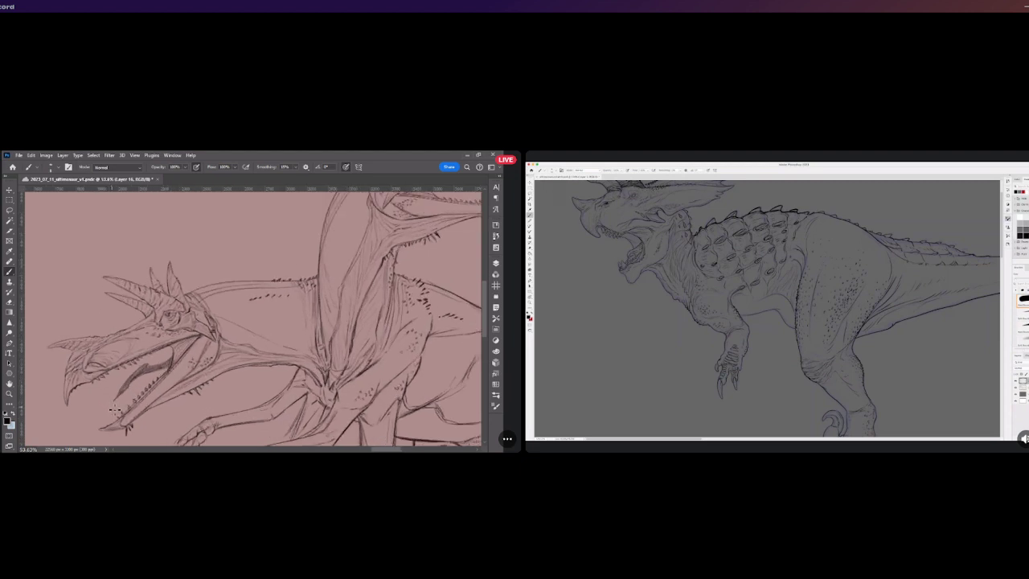
{"action": "scroll", "coordinate": [118, 413], "scroll_direction": "down", "scroll_amount": 2}
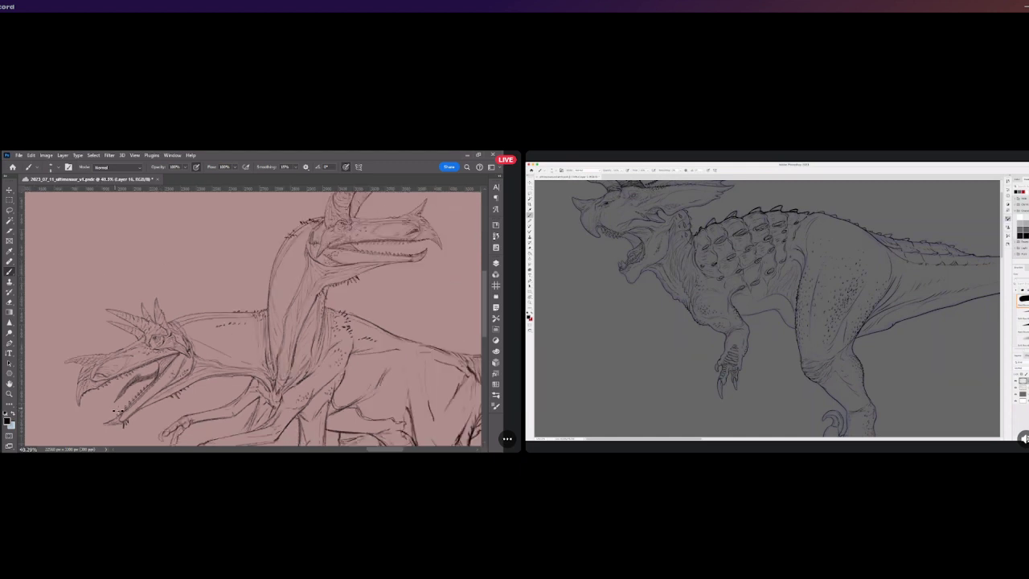
{"action": "scroll", "coordinate": [71, 396], "scroll_direction": "up", "scroll_amount": 3}
{"action": "scroll", "coordinate": [80, 394], "scroll_direction": "down", "scroll_amount": 2}
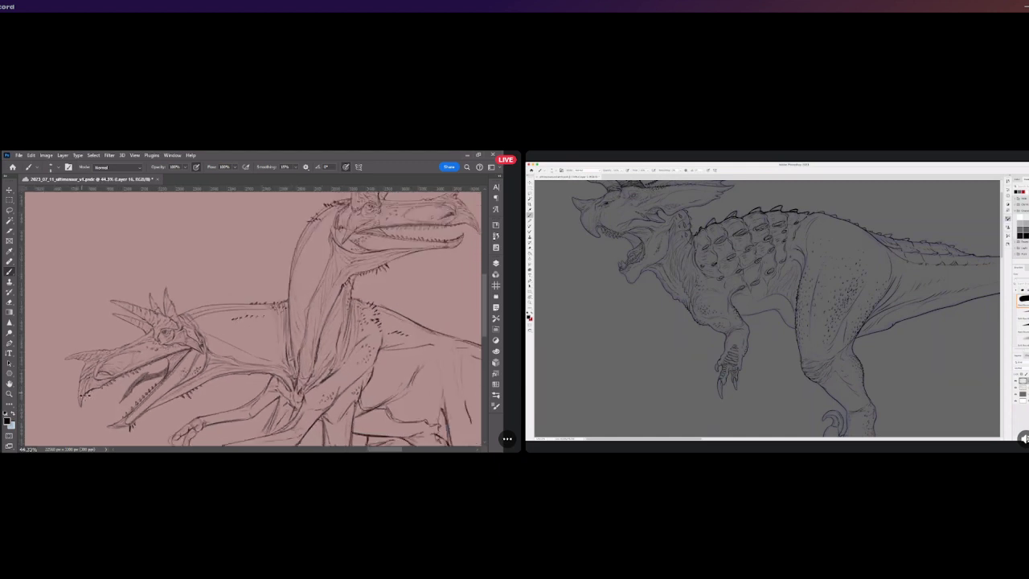
{"action": "scroll", "coordinate": [110, 387], "scroll_direction": "up", "scroll_amount": 2}
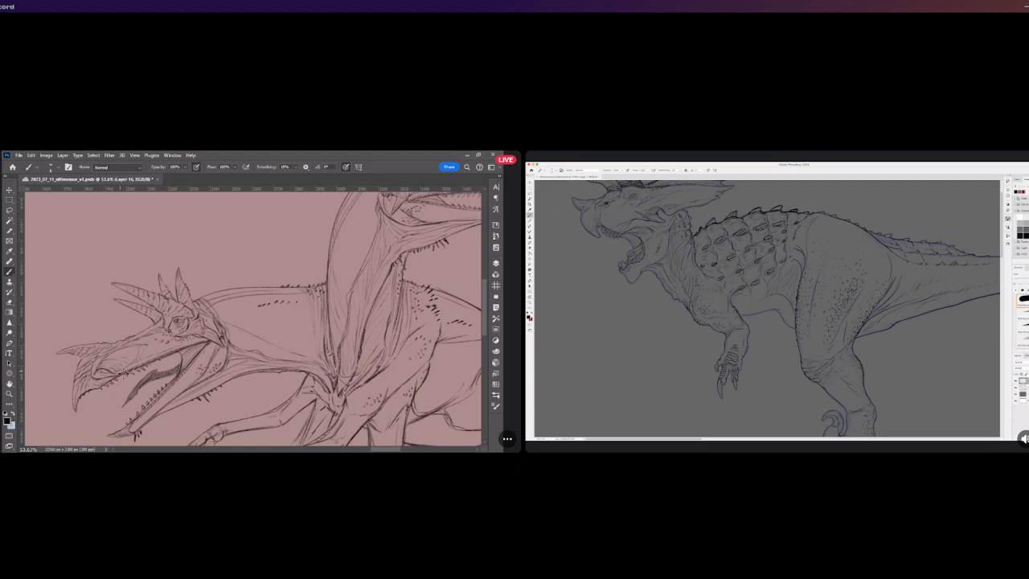
{"action": "scroll", "coordinate": [135, 363], "scroll_direction": "down", "scroll_amount": 4}
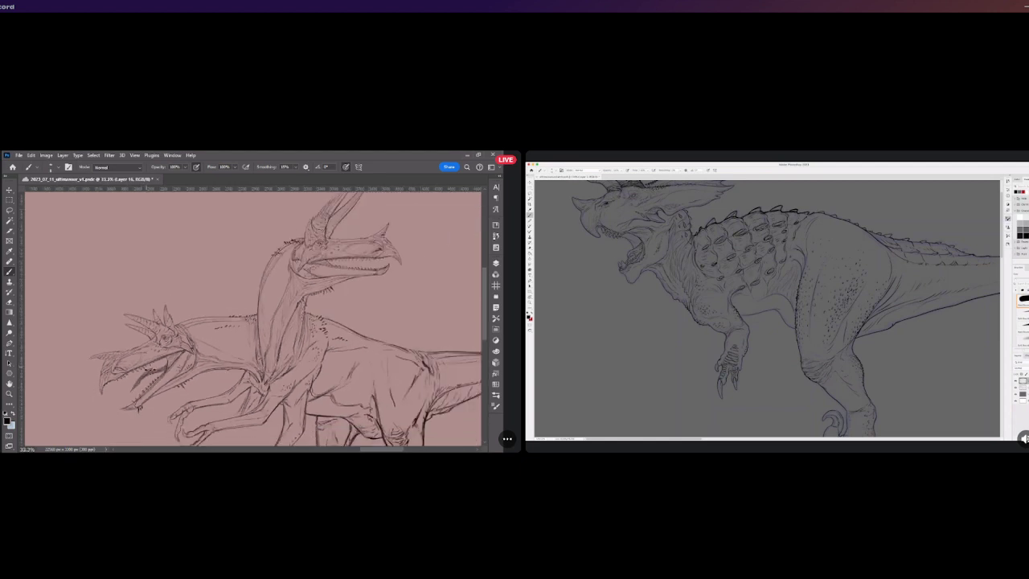
{"action": "scroll", "coordinate": [151, 369], "scroll_direction": "down", "scroll_amount": 2}
{"action": "scroll", "coordinate": [156, 365], "scroll_direction": "up", "scroll_amount": 2}
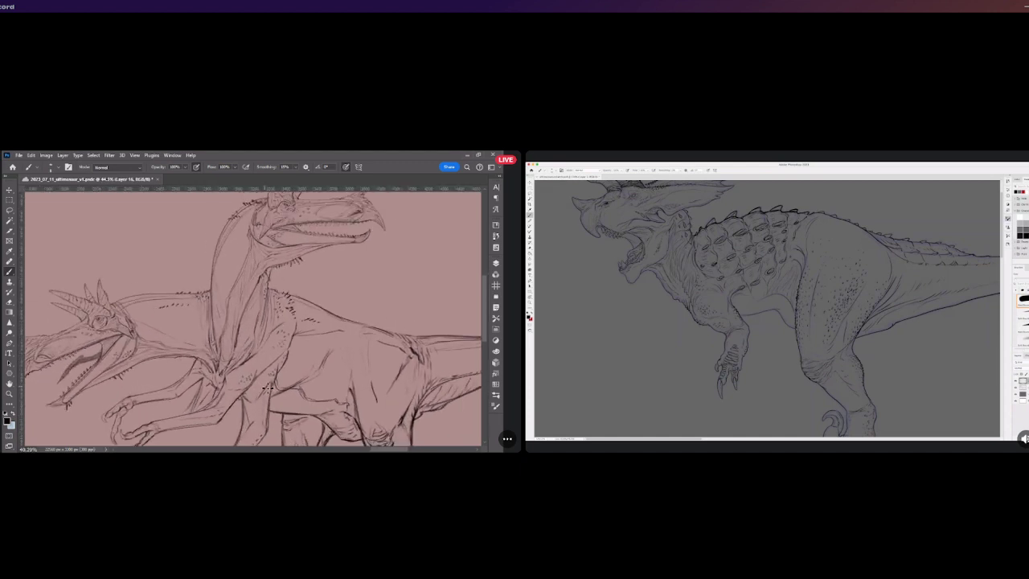
{"action": "scroll", "coordinate": [271, 343], "scroll_direction": "down", "scroll_amount": 1}
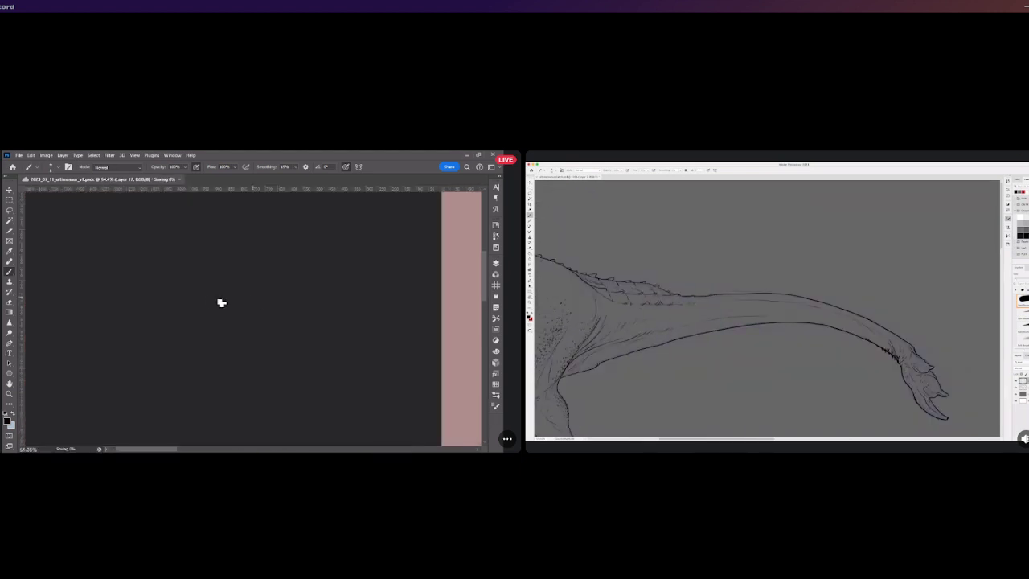
Turn the canvas counterclockwise around the raised head and frame its nape for brushwork
{"action": "left_click_drag", "start_coordinate": [159, 449], "coordinate": [306, 447]}
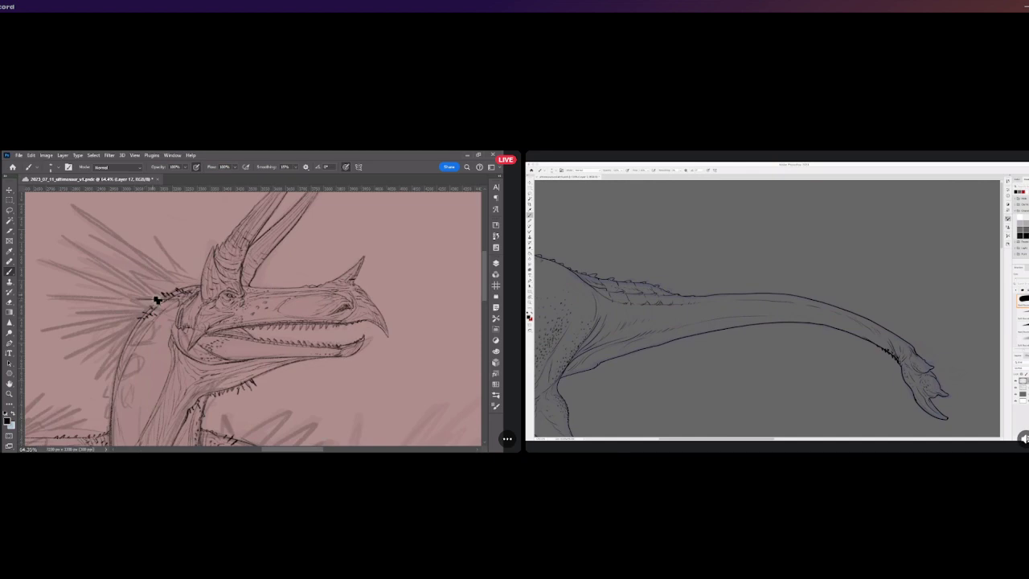
{"action": "key", "text": "r"}
{"action": "left_click_drag", "start_coordinate": [158, 300], "coordinate": [196, 375]}
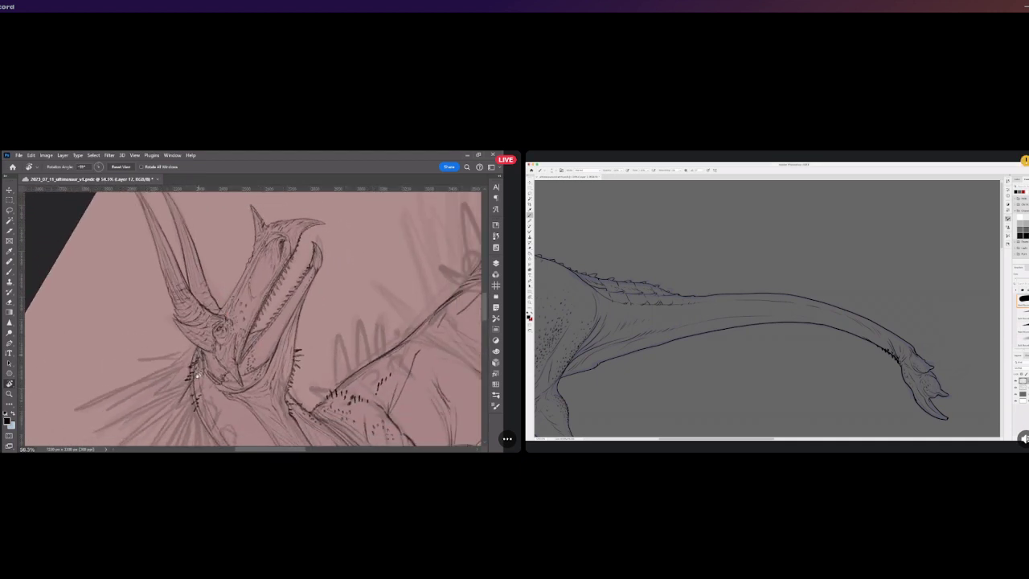
{"action": "key", "text": "b"}
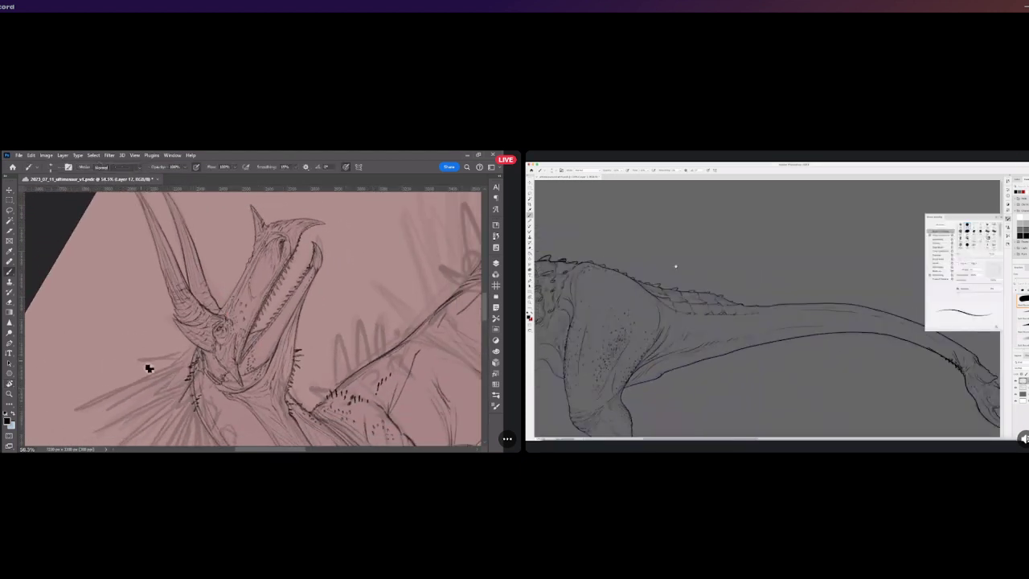
{"action": "left_click_drag", "start_coordinate": [169, 341], "coordinate": [202, 295]}
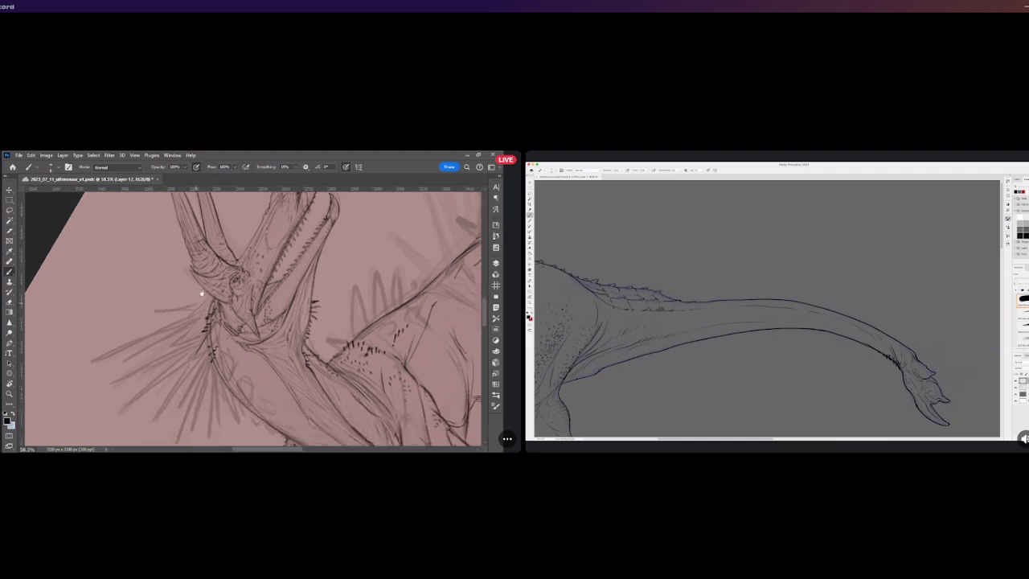
{"action": "scroll", "coordinate": [202, 295], "scroll_direction": "up", "scroll_amount": 4}
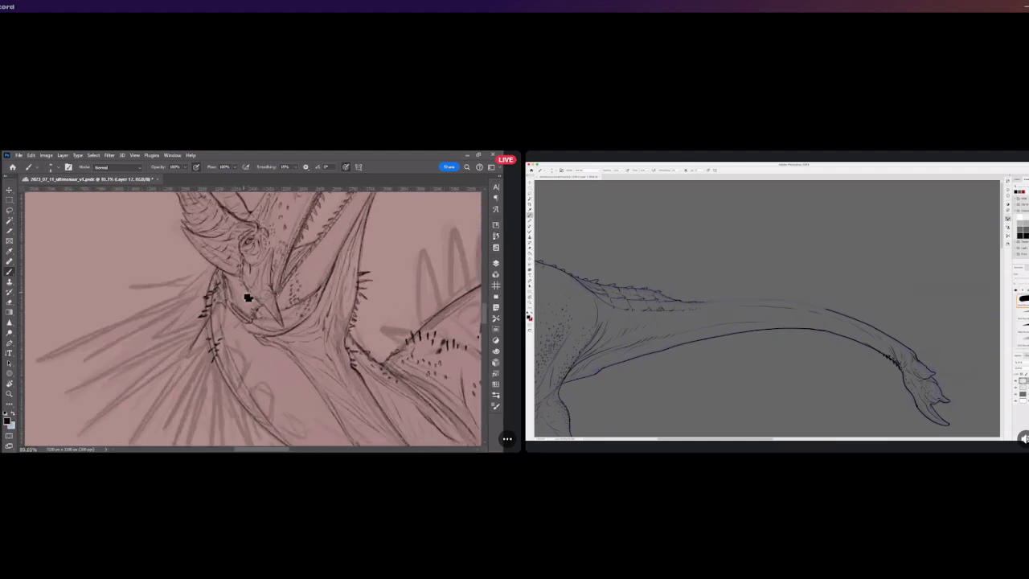
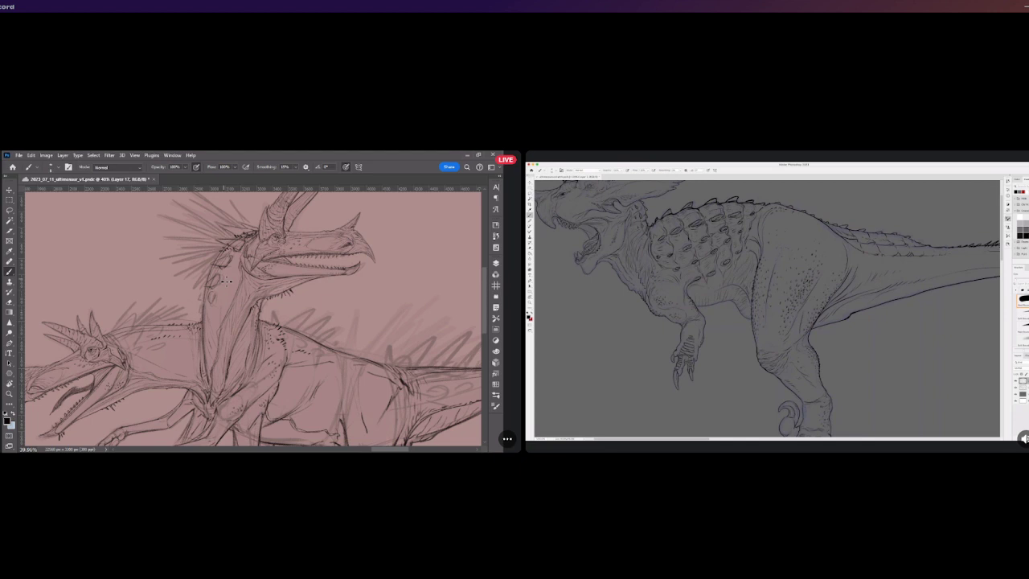
Draw contour strokes around the plates running down the back of the raised neck
{"action": "scroll", "coordinate": [226, 280], "scroll_direction": "up", "scroll_amount": 5}
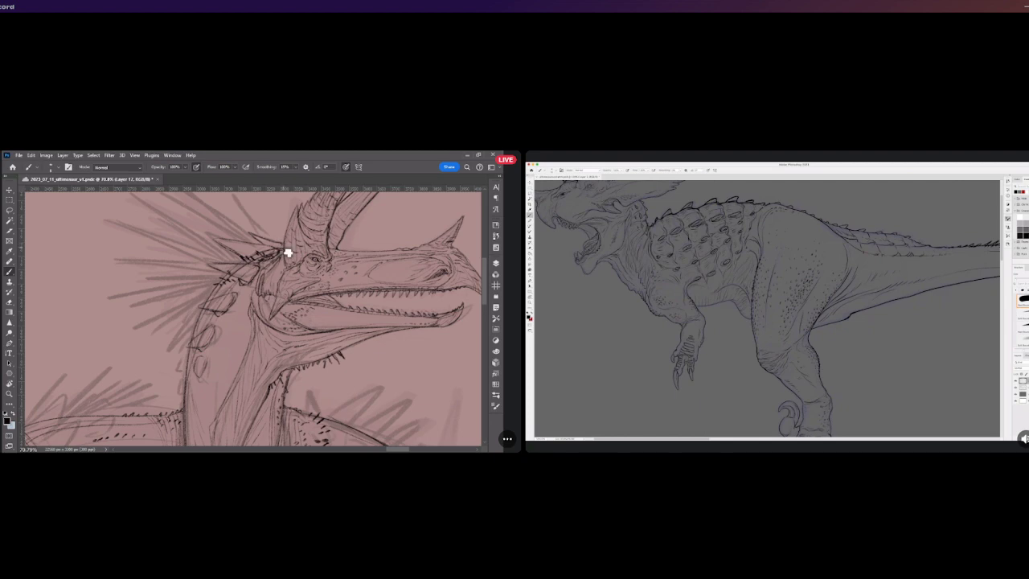
{"action": "scroll", "coordinate": [288, 254], "scroll_direction": "down", "scroll_amount": 5}
{"action": "scroll", "coordinate": [209, 299], "scroll_direction": "up", "scroll_amount": 3}
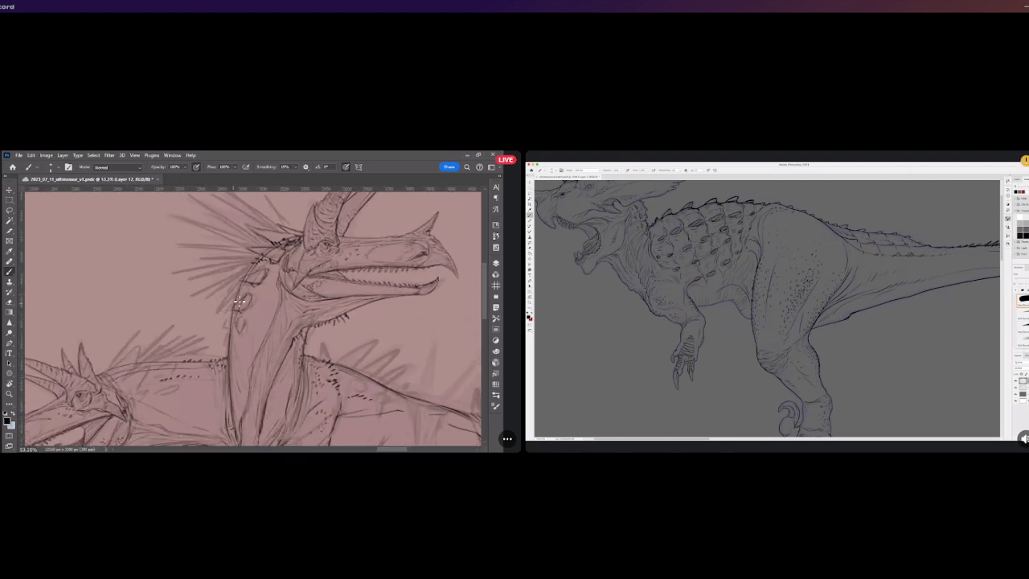
{"action": "scroll", "coordinate": [251, 283], "scroll_direction": "down", "scroll_amount": 1}
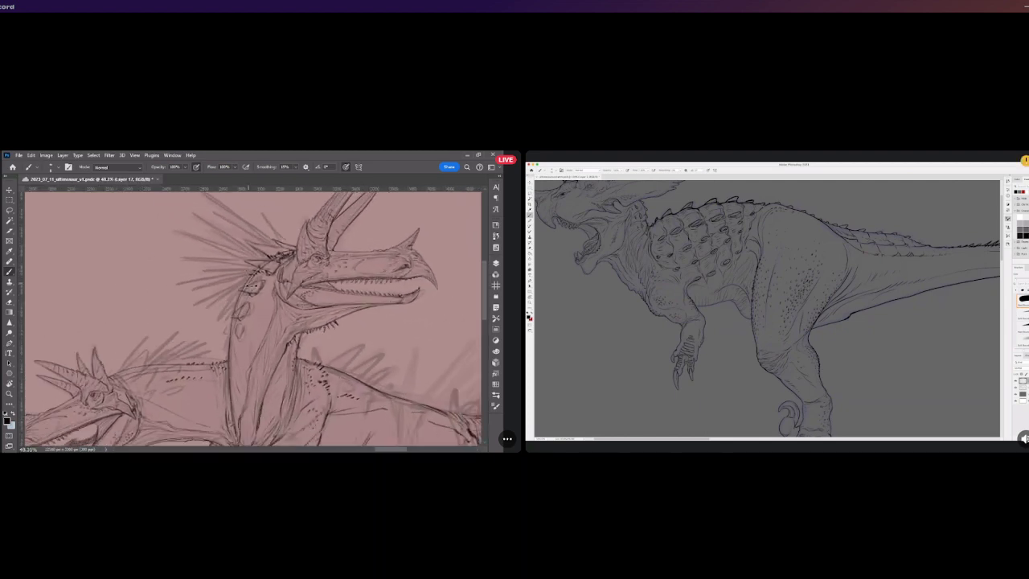
{"action": "scroll", "coordinate": [226, 282], "scroll_direction": "up", "scroll_amount": 2}
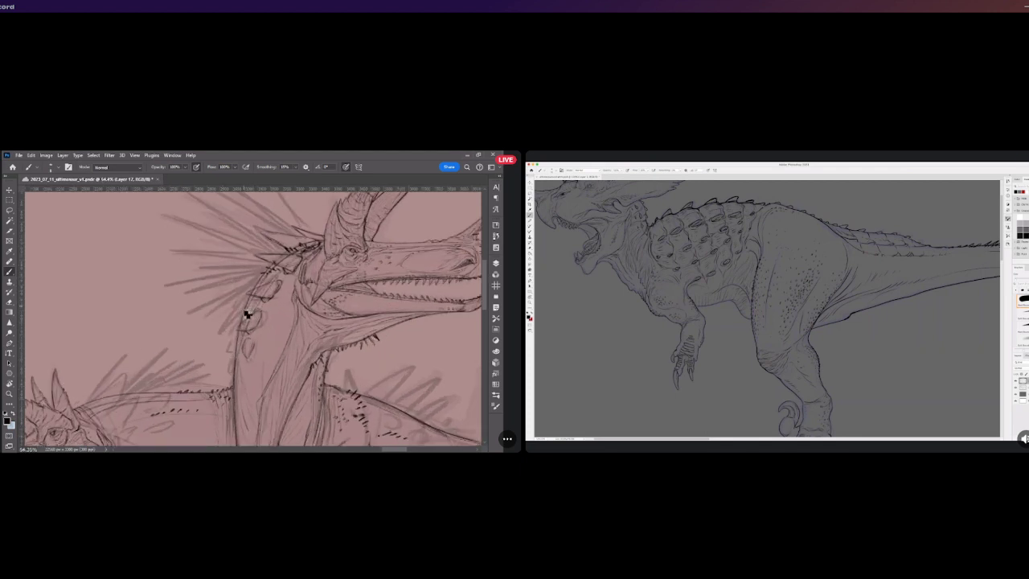
{"action": "left_click_drag", "start_coordinate": [241, 344], "coordinate": [232, 363]}
{"action": "mouse_move", "coordinate": [248, 312]}
{"action": "left_mouse_down"}
{"action": "mouse_move", "coordinate": [254, 292]}
{"action": "mouse_move", "coordinate": [248, 312]}
{"action": "mouse_move", "coordinate": [242, 294]}
{"action": "mouse_move", "coordinate": [278, 267]}
{"action": "mouse_move", "coordinate": [258, 286]}
{"action": "mouse_move", "coordinate": [257, 273]}
{"action": "left_mouse_up"}
{"action": "scroll", "coordinate": [278, 263], "scroll_direction": "down", "scroll_amount": 2}
{"action": "scroll", "coordinate": [272, 263], "scroll_direction": "down", "scroll_amount": 2}
{"action": "scroll", "coordinate": [272, 262], "scroll_direction": "down", "scroll_amount": 2}
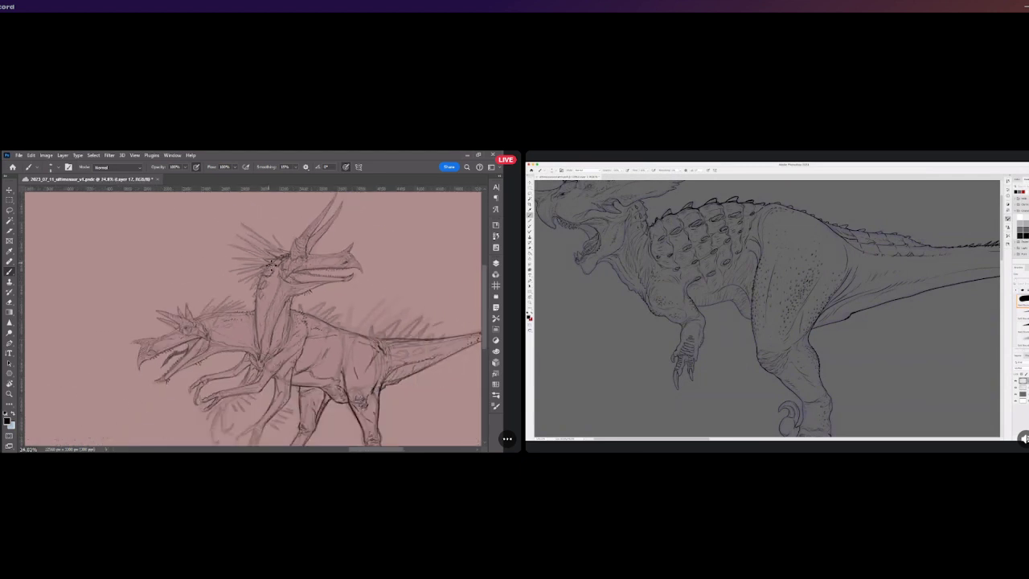
Examine the two-headed dinosaur at several magnifications, comparing both heads, the neck plates, the back spikes and the overall silhouette
{"action": "scroll", "coordinate": [399, 254], "scroll_direction": "up", "scroll_amount": 1}
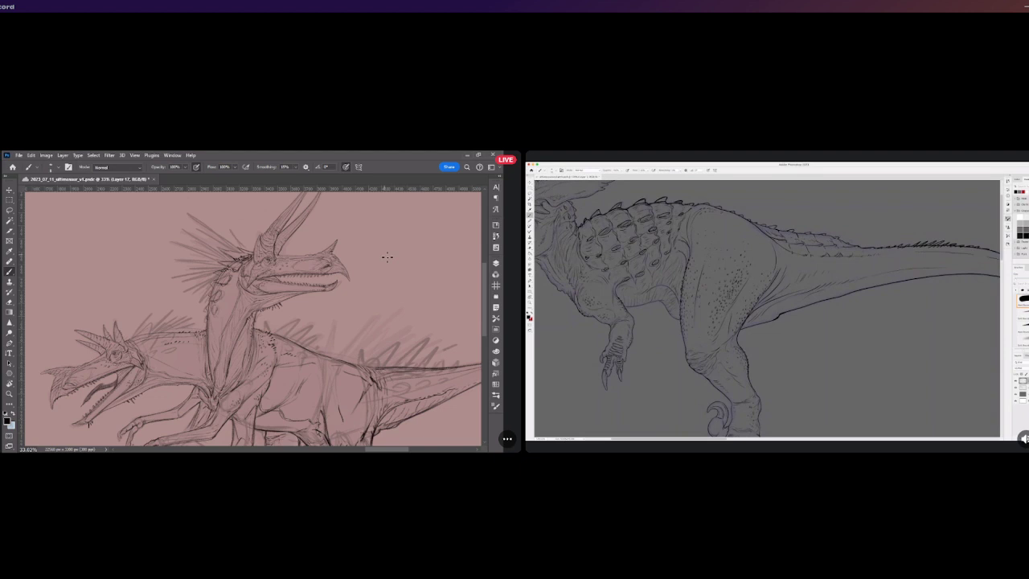
{"action": "scroll", "coordinate": [362, 259], "scroll_direction": "down", "scroll_amount": 1}
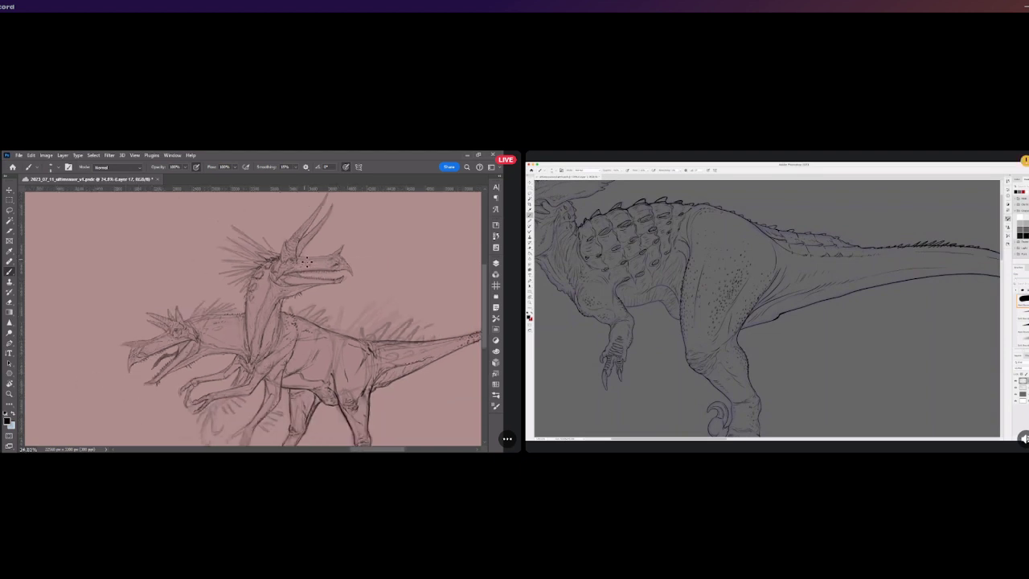
{"action": "scroll", "coordinate": [333, 310], "scroll_direction": "up", "scroll_amount": 1}
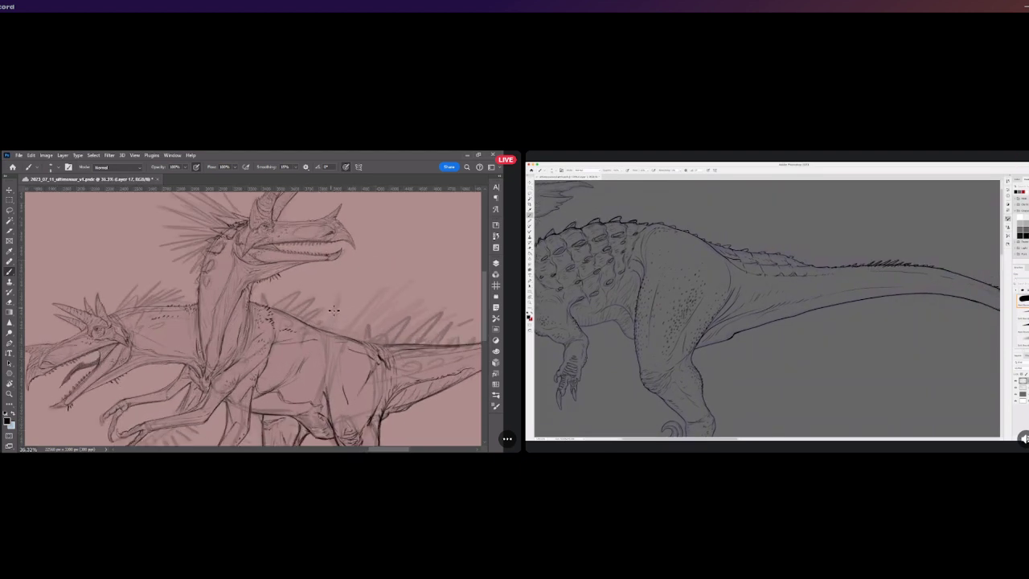
{"action": "scroll", "coordinate": [309, 309], "scroll_direction": "up", "scroll_amount": 3}
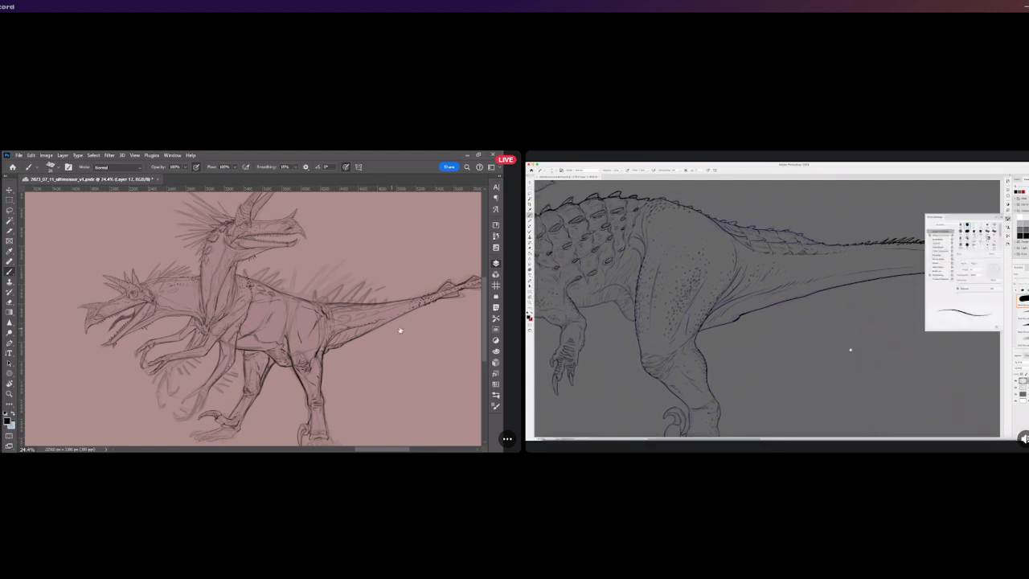
{"action": "scroll", "coordinate": [342, 310], "scroll_direction": "down", "scroll_amount": 2}
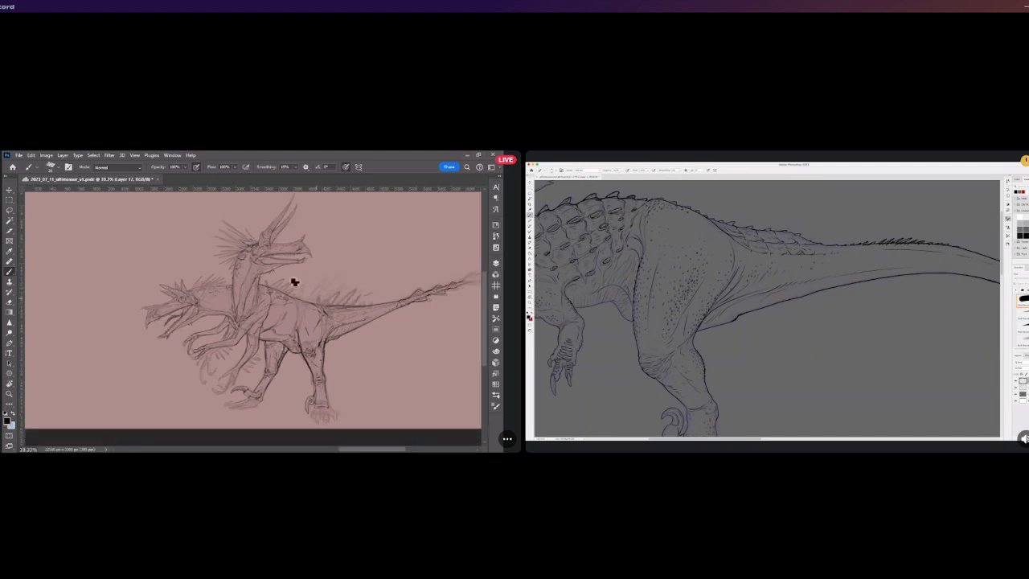
{"action": "scroll", "coordinate": [212, 271], "scroll_direction": "up", "scroll_amount": 2}
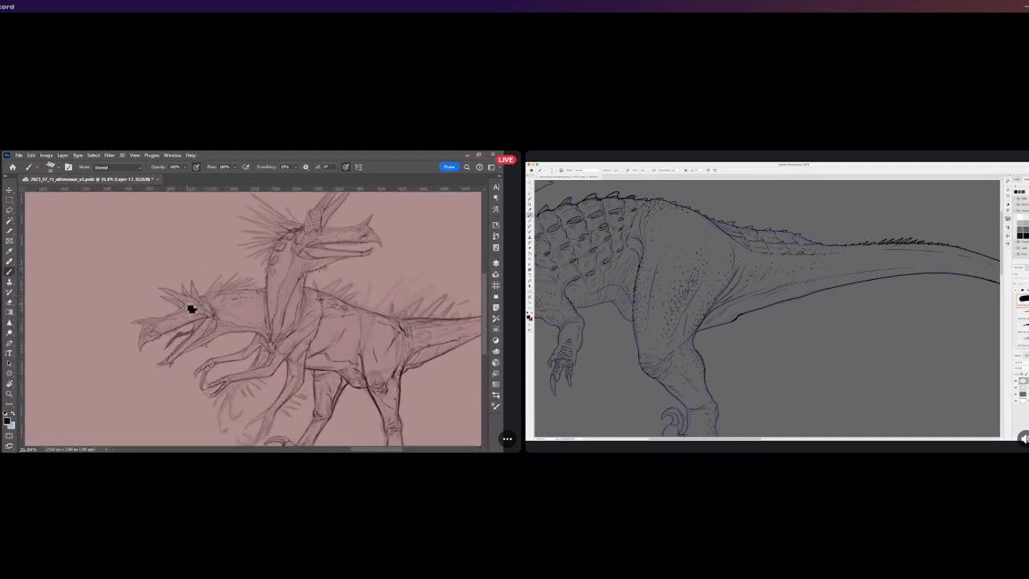
{"action": "scroll", "coordinate": [197, 306], "scroll_direction": "up", "scroll_amount": 2}
{"action": "scroll", "coordinate": [202, 304], "scroll_direction": "down", "scroll_amount": 2}
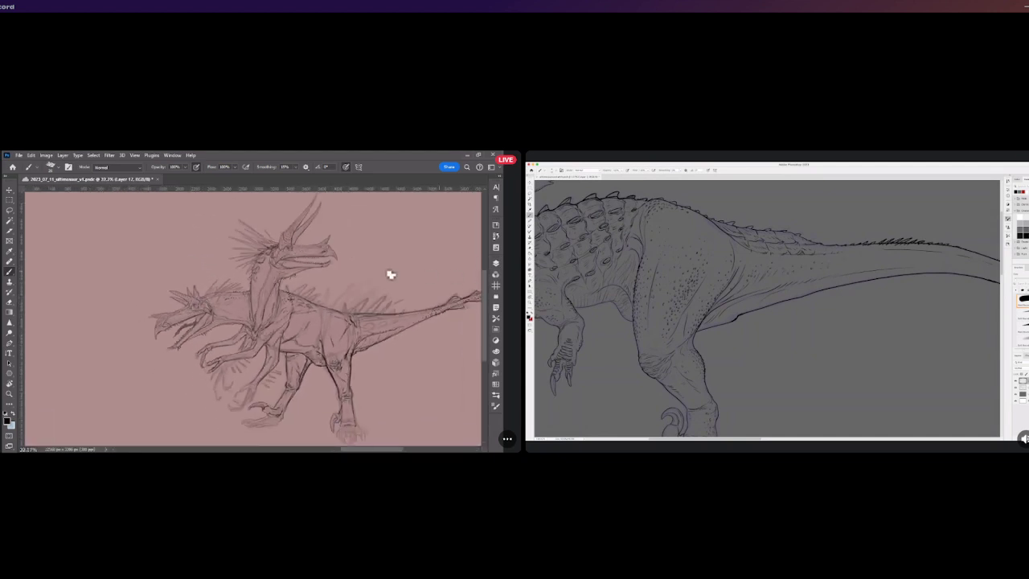
{"action": "scroll", "coordinate": [347, 287], "scroll_direction": "up", "scroll_amount": 2}
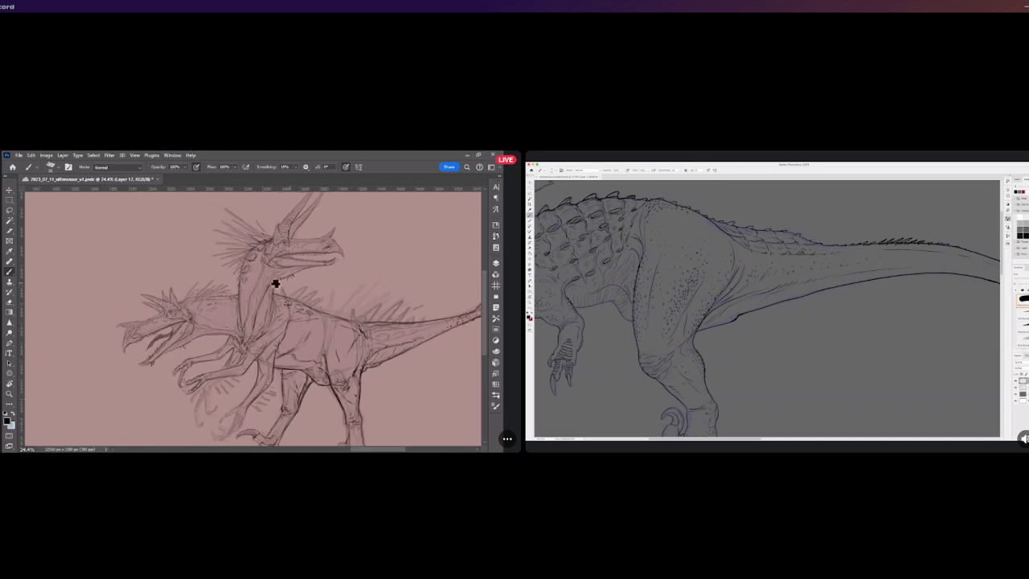
{"action": "scroll", "coordinate": [271, 283], "scroll_direction": "up", "scroll_amount": 3}
{"action": "scroll", "coordinate": [270, 284], "scroll_direction": "down", "scroll_amount": 5}
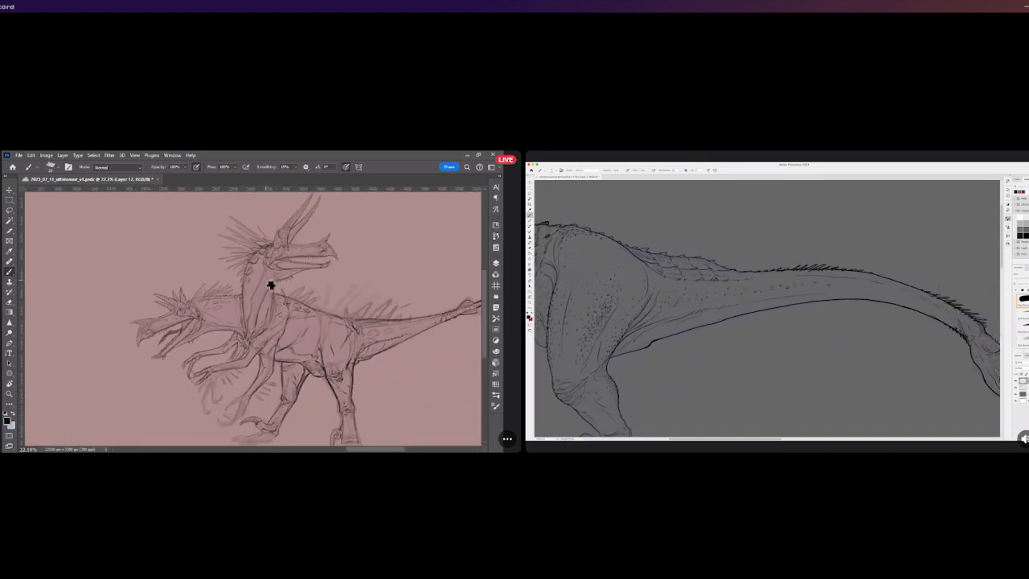
{"action": "scroll", "coordinate": [270, 285], "scroll_direction": "up", "scroll_amount": 3}
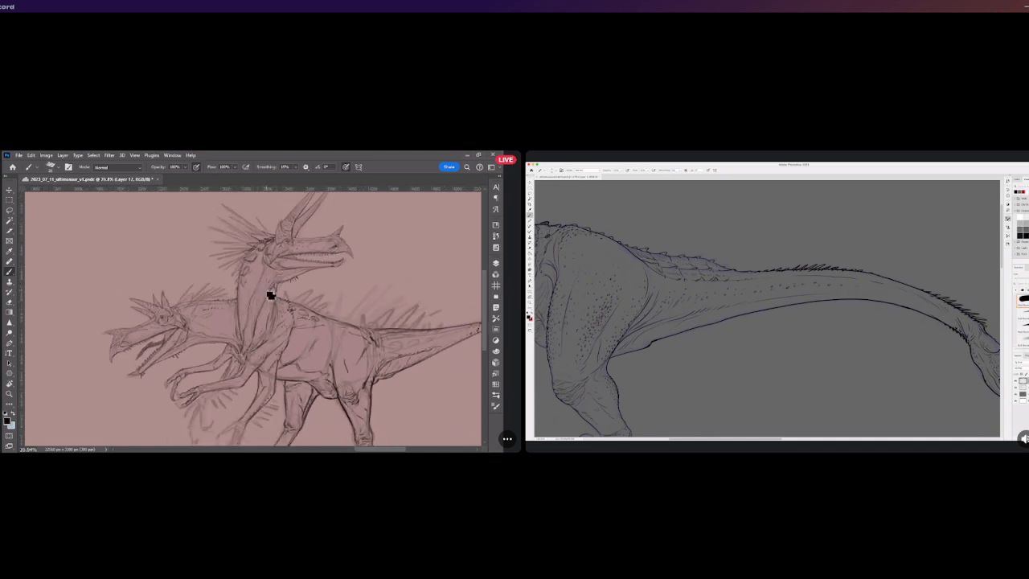
Save the dinosaur sketch document
{"action": "scroll", "coordinate": [271, 294], "scroll_direction": "up", "scroll_amount": 2}
{"action": "key", "text": "ctrl+s"}
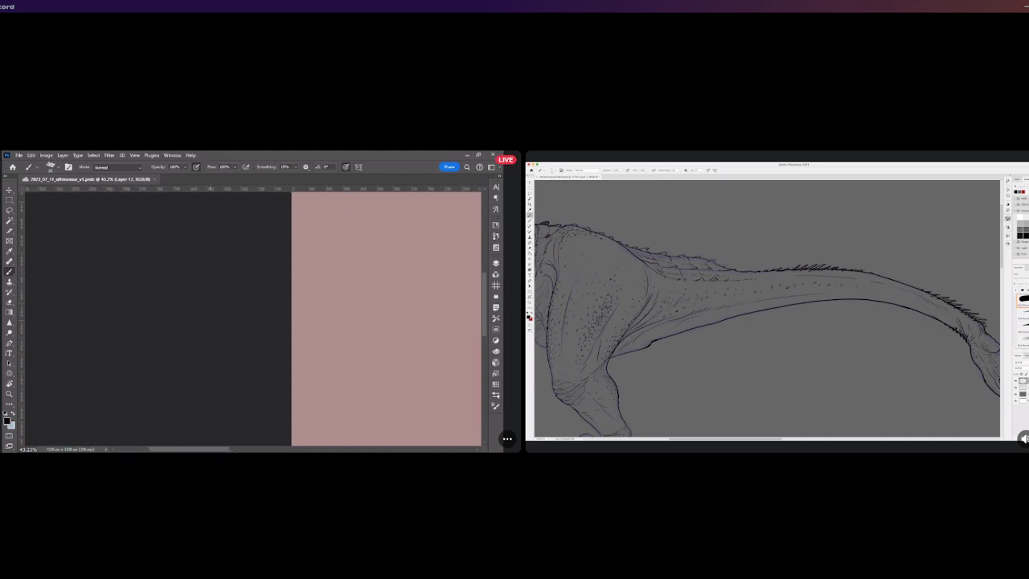
Review the whole creature on its artboard, from the two heads and rough spikes to the legs and tail tip
{"action": "scroll", "coordinate": [273, 362], "scroll_direction": "down", "scroll_amount": 2}
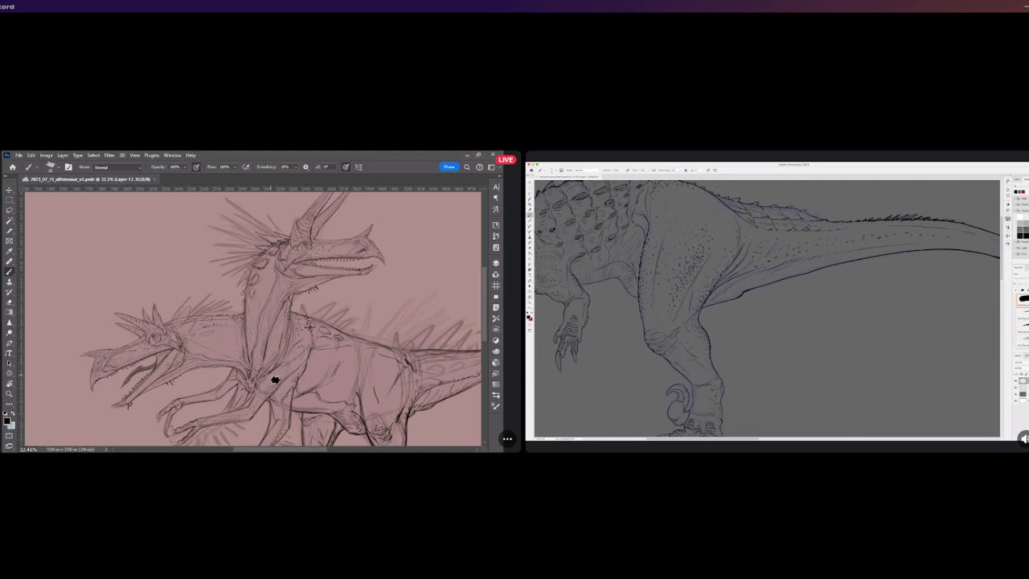
{"action": "scroll", "coordinate": [274, 379], "scroll_direction": "right", "scroll_amount": 2}
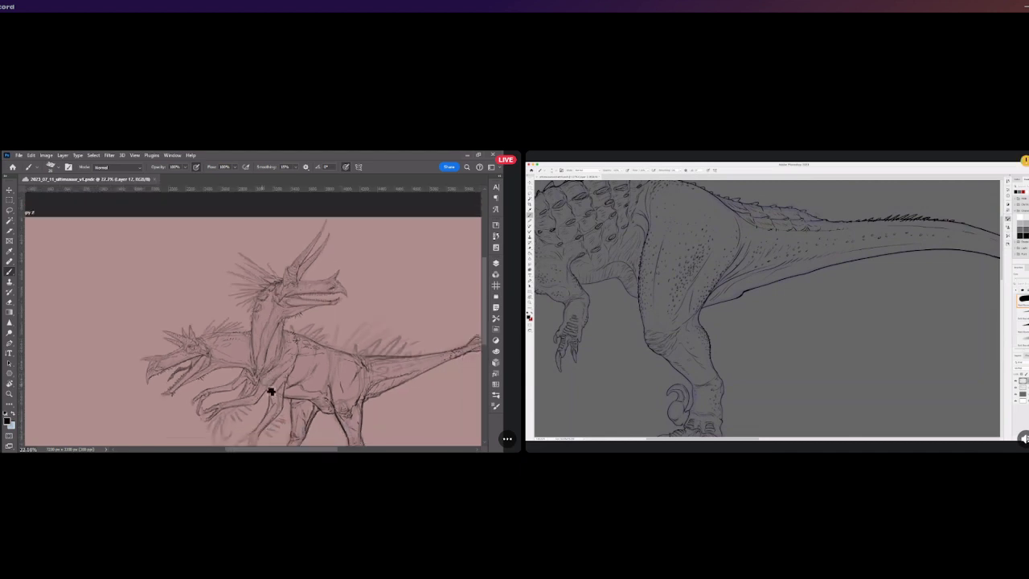
{"action": "scroll", "coordinate": [337, 395], "scroll_direction": "down", "scroll_amount": 1}
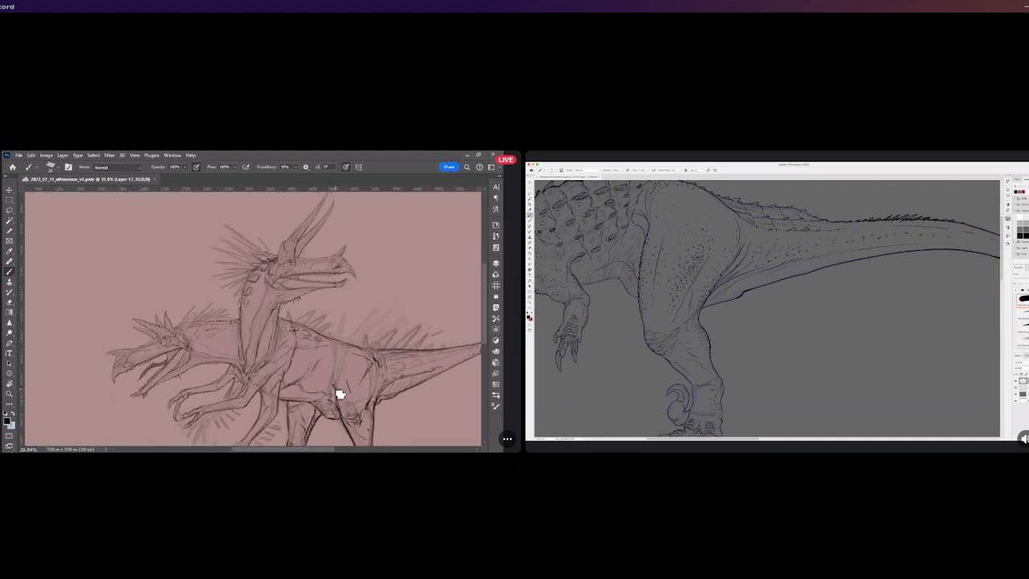
{"action": "scroll", "coordinate": [339, 394], "scroll_direction": "up", "scroll_amount": 1}
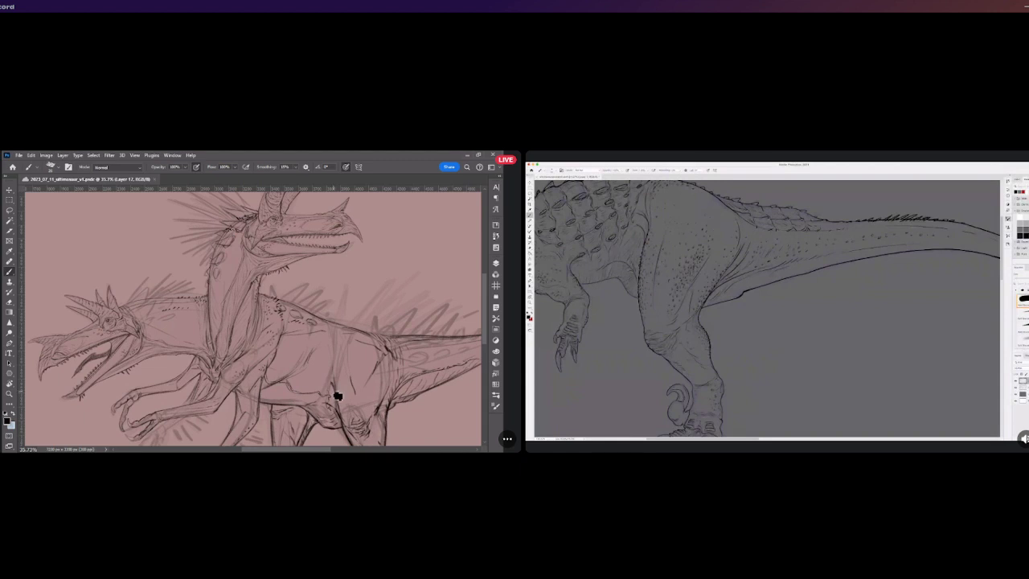
{"action": "scroll", "coordinate": [361, 318], "scroll_direction": "down", "scroll_amount": 3}
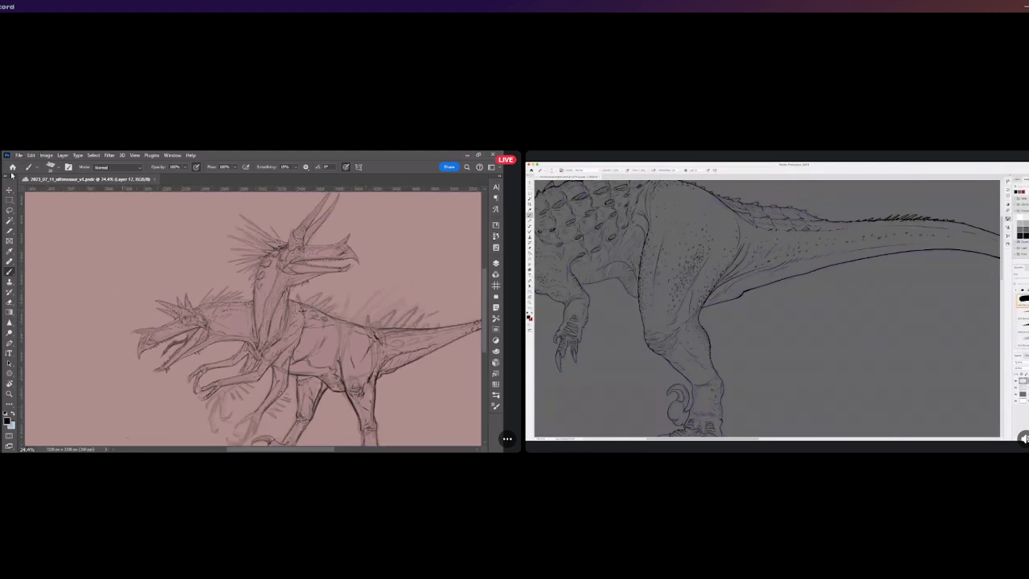
{"action": "scroll", "coordinate": [198, 230], "scroll_direction": "down", "scroll_amount": 2}
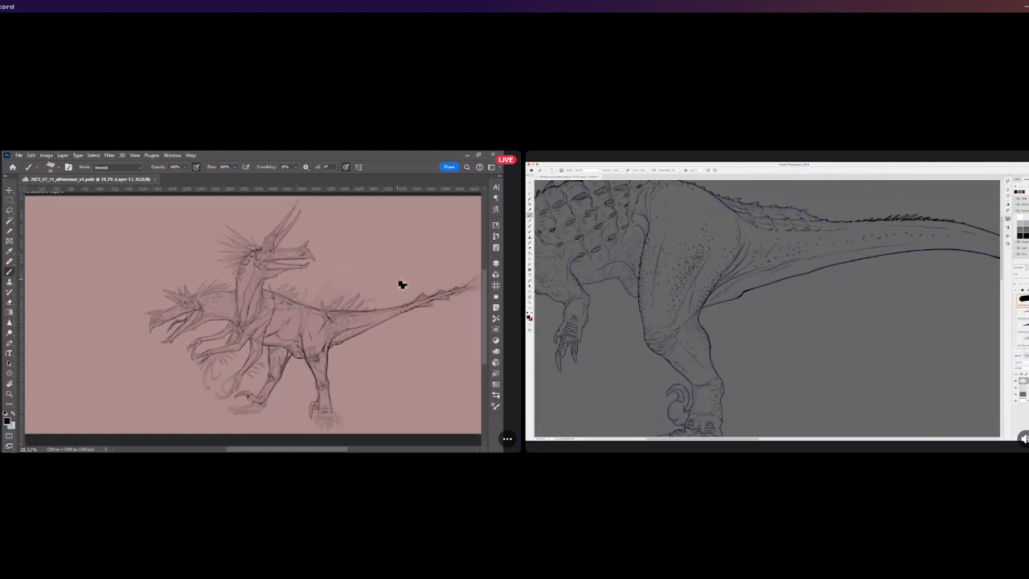
{"action": "scroll", "coordinate": [386, 297], "scroll_direction": "down", "scroll_amount": 3}
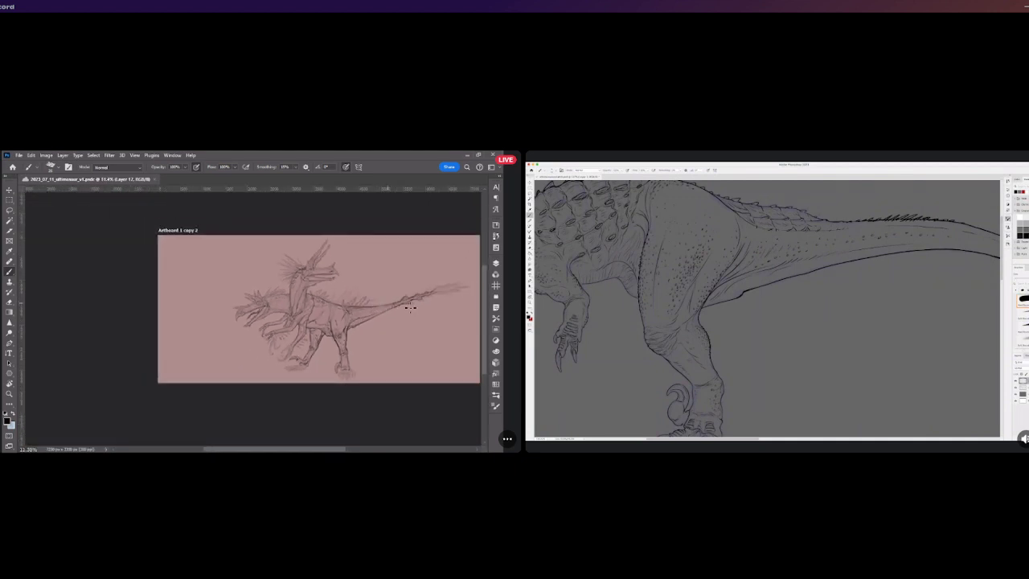
{"action": "scroll", "coordinate": [410, 307], "scroll_direction": "up", "scroll_amount": 3}
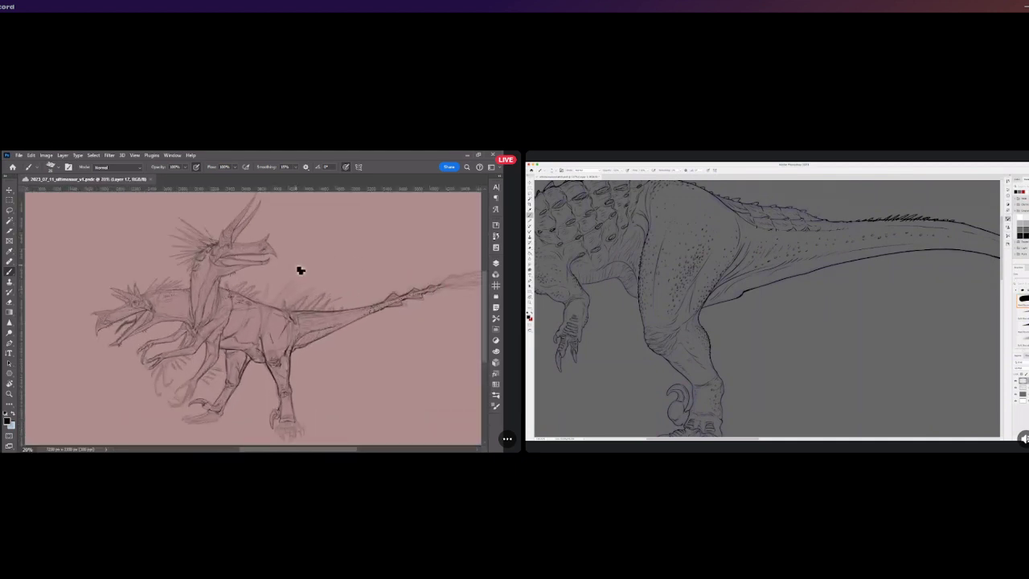
{"action": "scroll", "coordinate": [300, 270], "scroll_direction": "down", "scroll_amount": 2}
{"action": "scroll", "coordinate": [294, 264], "scroll_direction": "up", "scroll_amount": 2}
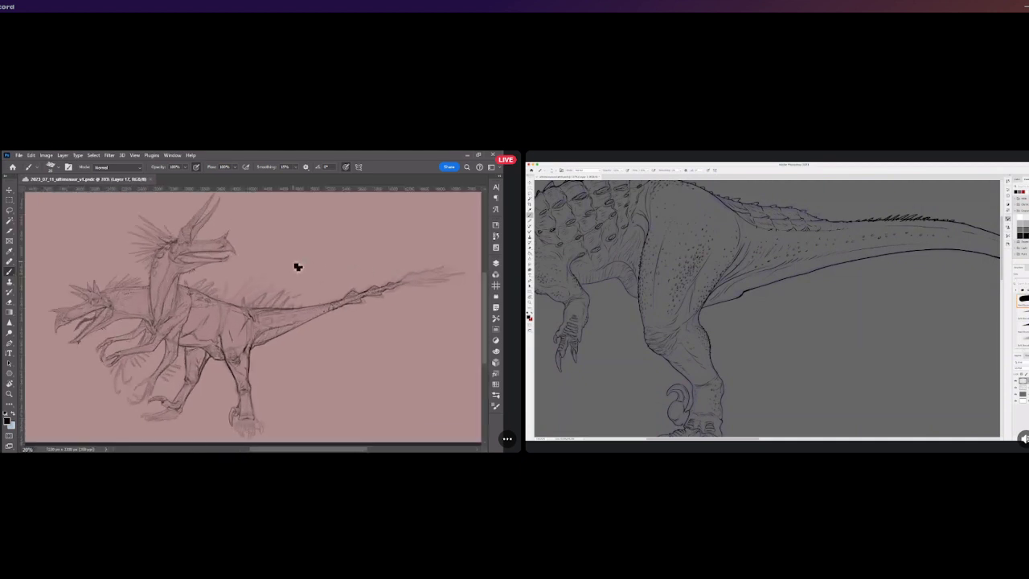
{"action": "scroll", "coordinate": [296, 263], "scroll_direction": "down", "scroll_amount": 1}
{"action": "scroll", "coordinate": [121, 265], "scroll_direction": "up", "scroll_amount": 2}
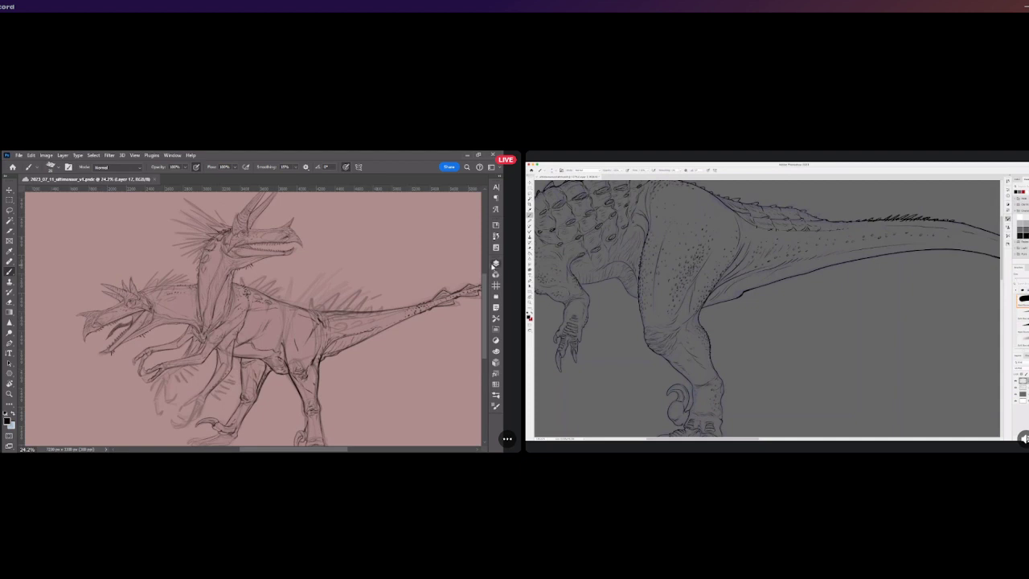
Draw a pointed spike behind the lowered head's horns and outline angular plates along the back of the lowered neck
{"action": "left_click_drag", "start_coordinate": [420, 323], "coordinate": [395, 333]}
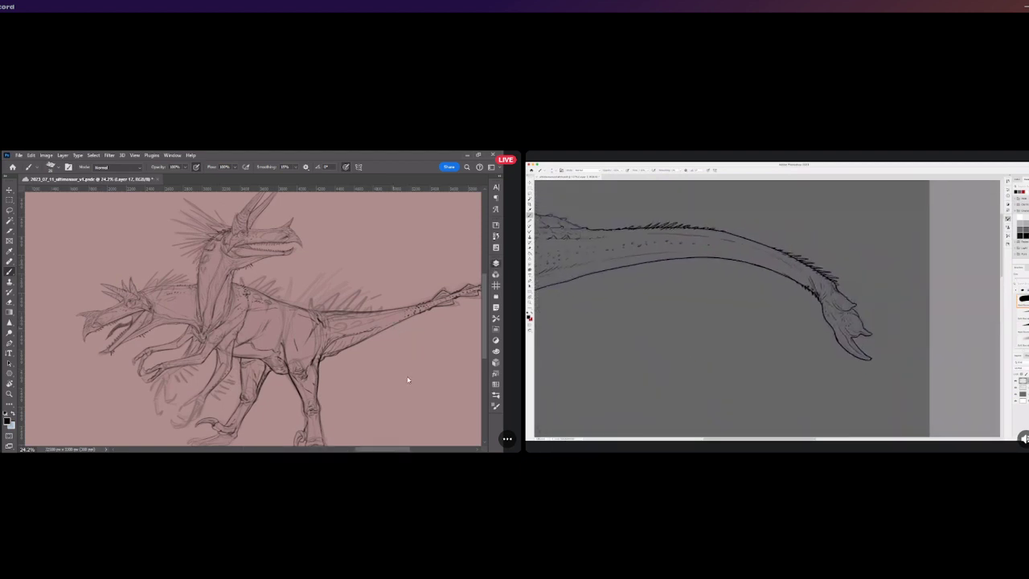
{"action": "scroll", "coordinate": [201, 296], "scroll_direction": "up", "scroll_amount": 2}
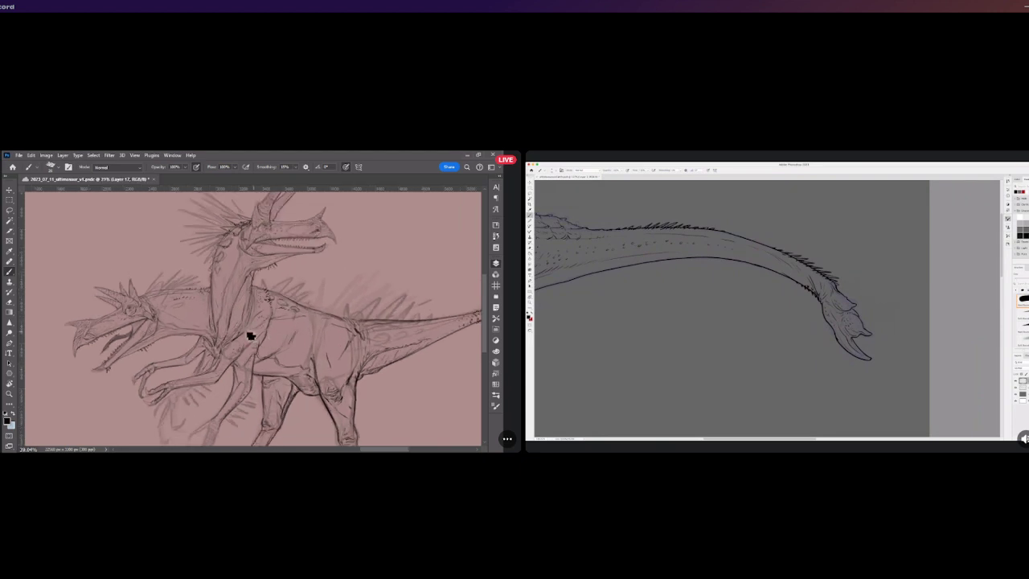
{"action": "scroll", "coordinate": [117, 297], "scroll_direction": "up", "scroll_amount": 1}
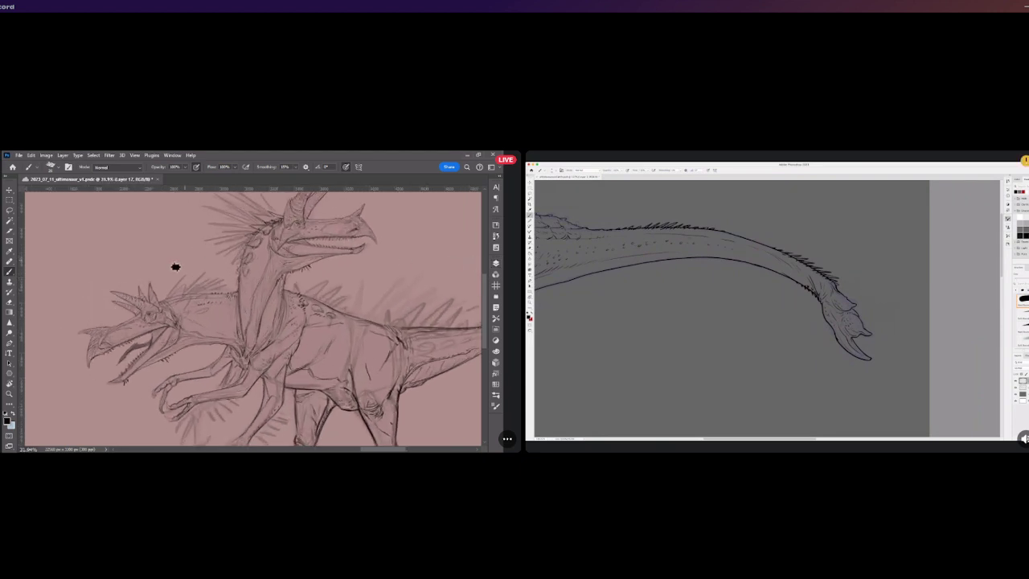
{"action": "scroll", "coordinate": [170, 309], "scroll_direction": "up", "scroll_amount": 2}
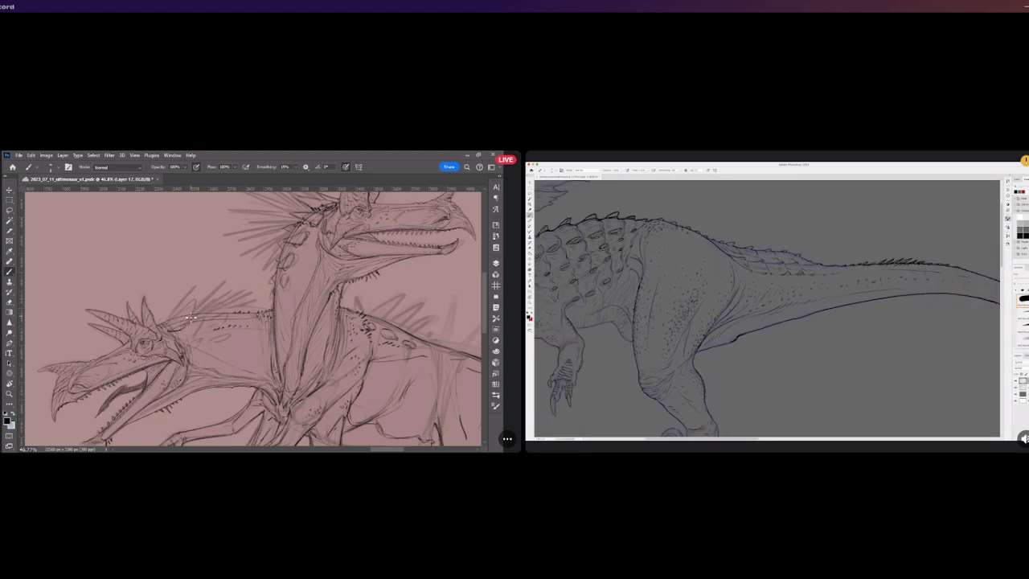
{"action": "mouse_move", "coordinate": [166, 332]}
{"action": "left_mouse_down"}
{"action": "mouse_move", "coordinate": [188, 304]}
{"action": "mouse_move", "coordinate": [192, 319]}
{"action": "mouse_move", "coordinate": [165, 327]}
{"action": "mouse_move", "coordinate": [182, 313]}
{"action": "mouse_move", "coordinate": [166, 324]}
{"action": "mouse_move", "coordinate": [170, 306]}
{"action": "mouse_move", "coordinate": [190, 300]}
{"action": "mouse_move", "coordinate": [165, 326]}
{"action": "mouse_move", "coordinate": [214, 288]}
{"action": "mouse_move", "coordinate": [198, 337]}
{"action": "left_mouse_up"}
{"action": "left_click_drag", "start_coordinate": [198, 341], "coordinate": [191, 353]}
{"action": "left_click_drag", "start_coordinate": [214, 306], "coordinate": [206, 325]}
{"action": "mouse_move", "coordinate": [231, 329]}
{"action": "left_mouse_down"}
{"action": "mouse_move", "coordinate": [269, 329]}
{"action": "mouse_move", "coordinate": [207, 334]}
{"action": "mouse_move", "coordinate": [260, 329]}
{"action": "left_mouse_up"}
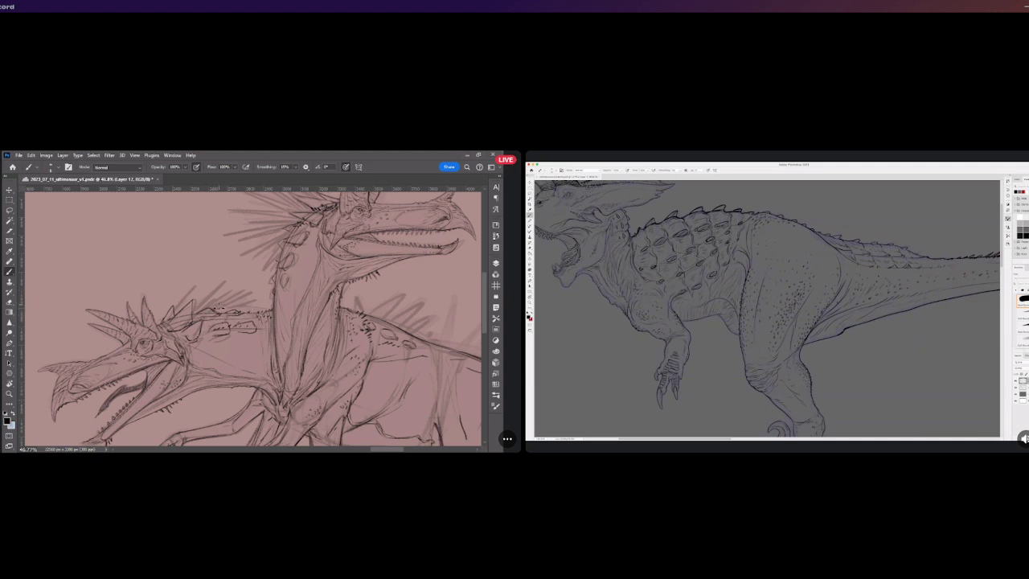
{"action": "mouse_move", "coordinate": [231, 315]}
{"action": "left_mouse_down"}
{"action": "mouse_move", "coordinate": [193, 321]}
{"action": "mouse_move", "coordinate": [242, 317]}
{"action": "mouse_move", "coordinate": [208, 332]}
{"action": "mouse_move", "coordinate": [217, 337]}
{"action": "mouse_move", "coordinate": [212, 329]}
{"action": "mouse_move", "coordinate": [257, 323]}
{"action": "left_mouse_up"}
Add a new empty layer above the line sketch layer
{"action": "scroll", "coordinate": [219, 285], "scroll_direction": "down", "scroll_amount": 3}
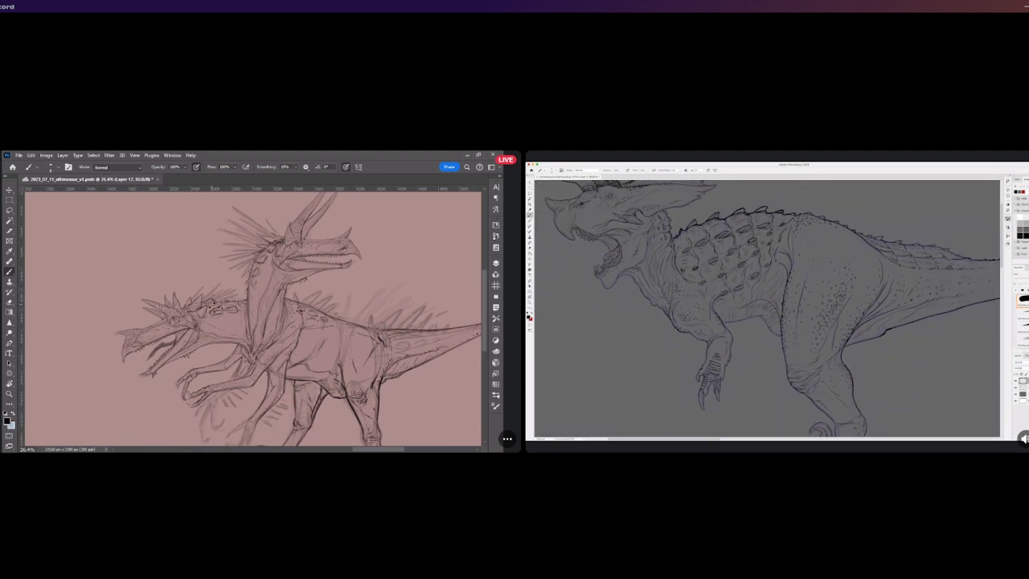
{"action": "scroll", "coordinate": [207, 299], "scroll_direction": "down", "scroll_amount": 1}
{"action": "scroll", "coordinate": [234, 284], "scroll_direction": "up", "scroll_amount": 3}
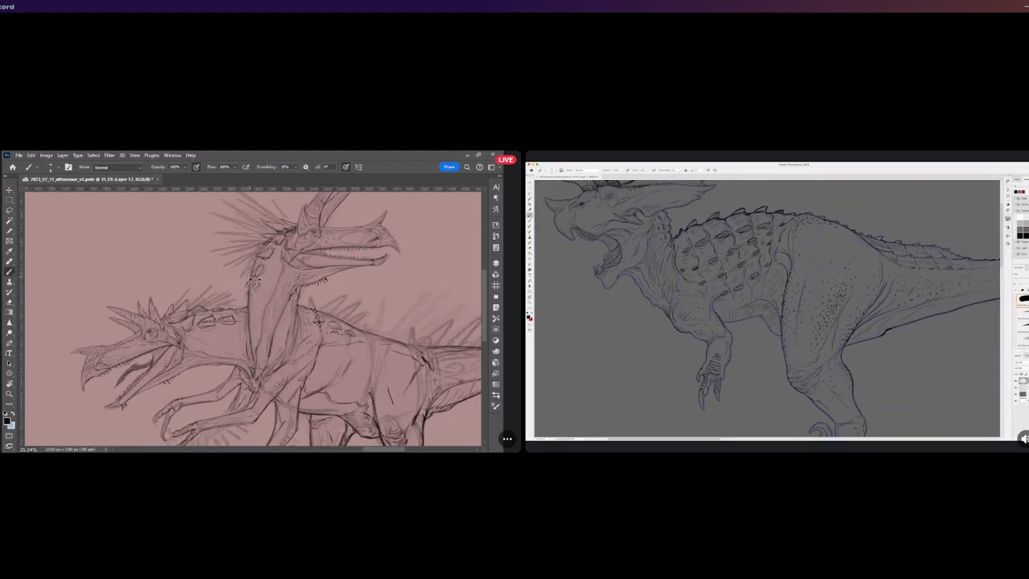
{"action": "scroll", "coordinate": [259, 279], "scroll_direction": "down", "scroll_amount": 4}
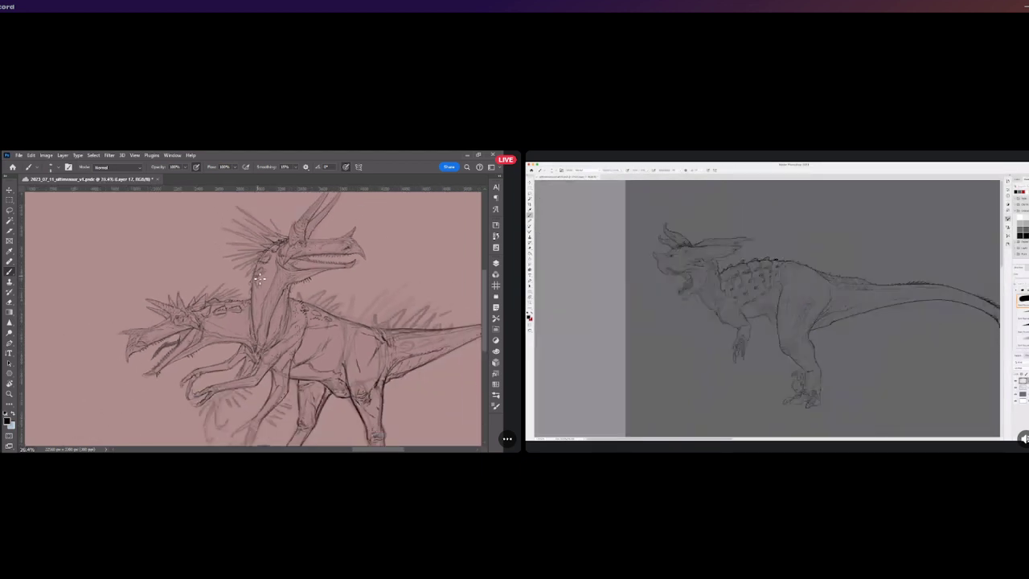
{"action": "scroll", "coordinate": [189, 293], "scroll_direction": "down", "scroll_amount": 2}
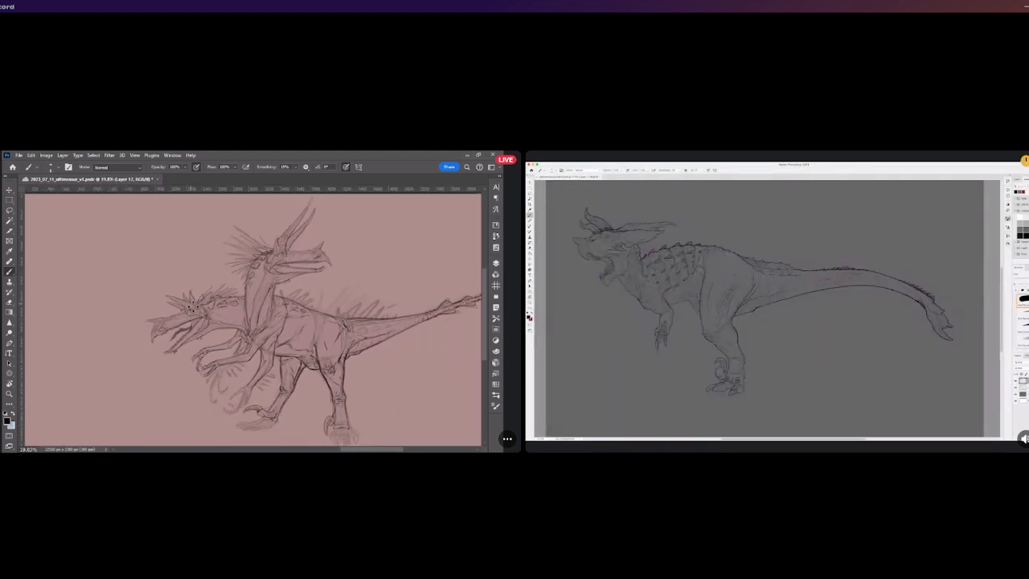
{"action": "scroll", "coordinate": [193, 285], "scroll_direction": "up", "scroll_amount": 3}
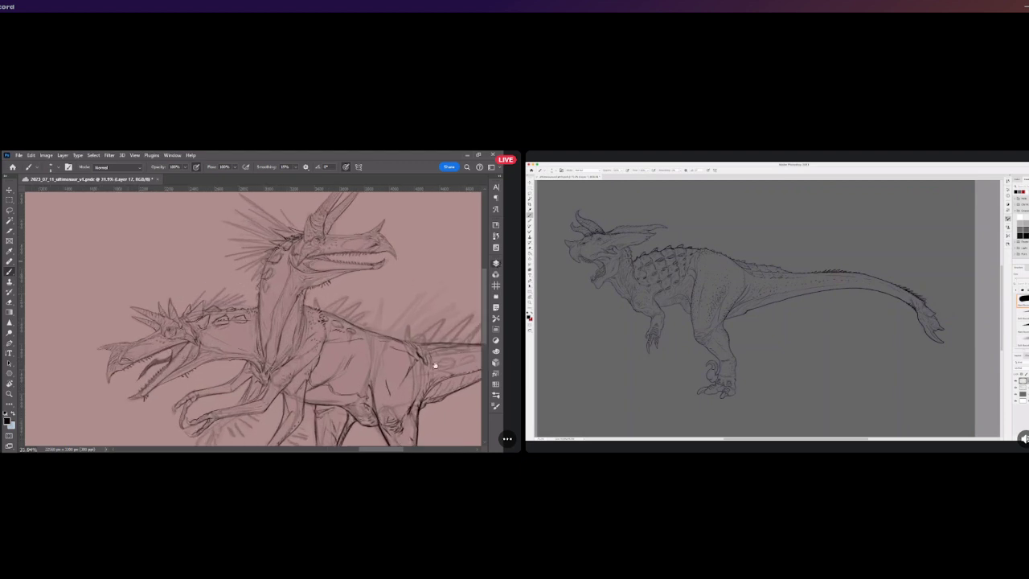
{"action": "key", "text": "ctrl+shift+alt+n"}
{"action": "scroll", "coordinate": [255, 251], "scroll_direction": "down", "scroll_amount": 2}
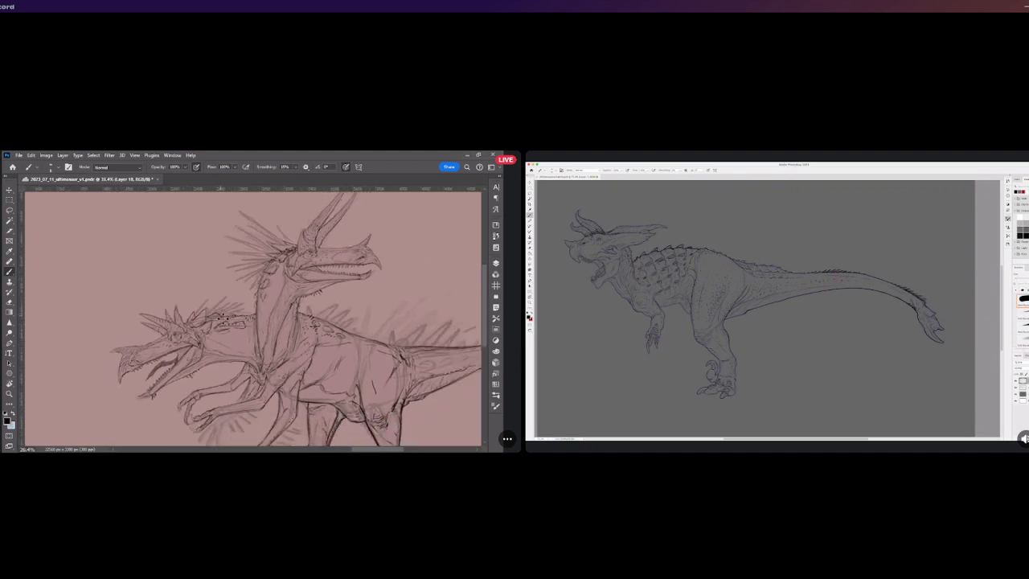
Draw dark, pointed spikes fanning out behind the raised head's horns and down its nape, following the rough guide strokes
{"action": "scroll", "coordinate": [257, 251], "scroll_direction": "up", "scroll_amount": 1}
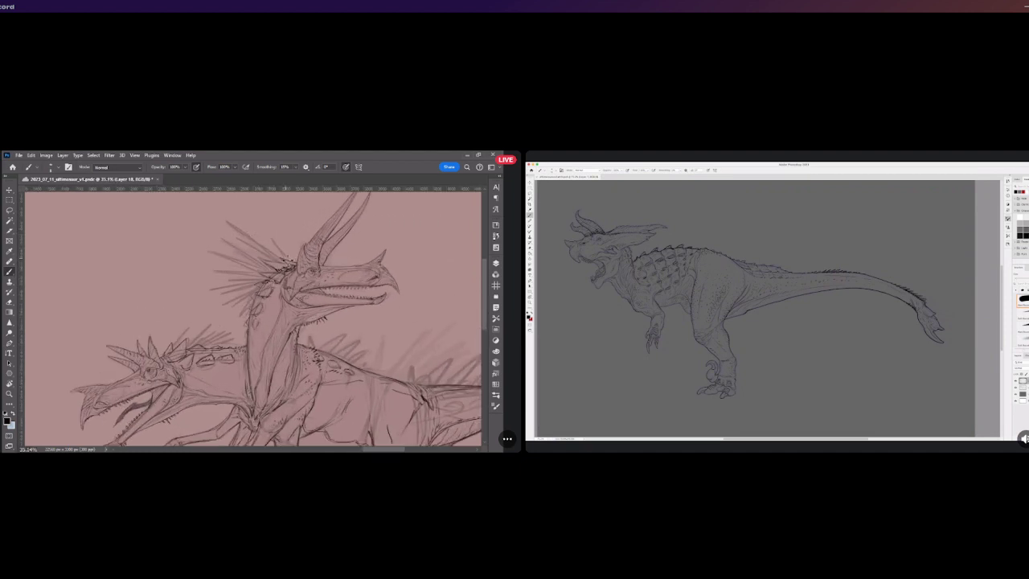
{"action": "mouse_move", "coordinate": [272, 240]}
{"action": "left_mouse_down"}
{"action": "mouse_move", "coordinate": [288, 262]}
{"action": "mouse_move", "coordinate": [243, 233]}
{"action": "mouse_move", "coordinate": [286, 266]}
{"action": "left_mouse_up"}
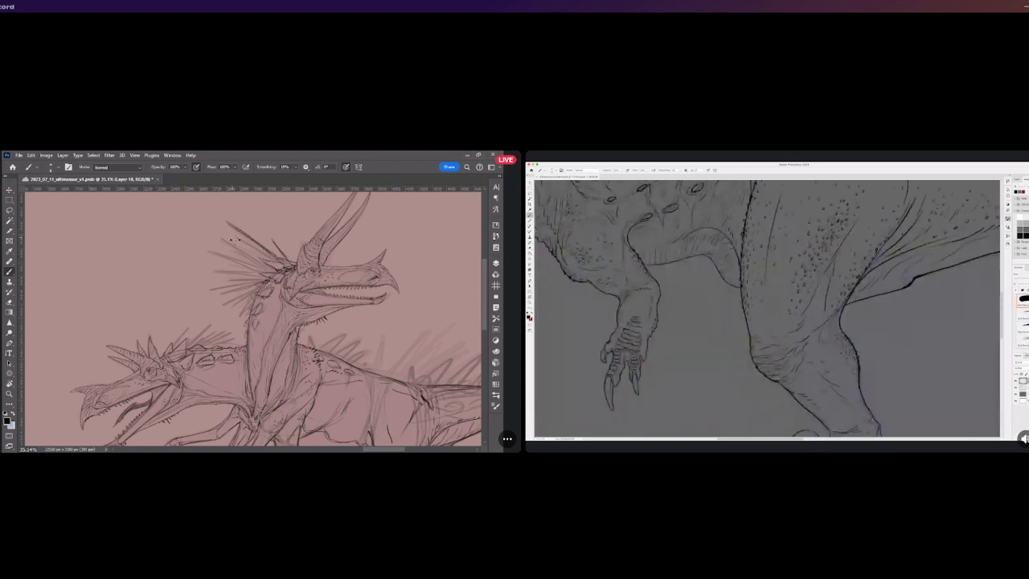
{"action": "left_click_drag", "start_coordinate": [230, 238], "coordinate": [283, 267]}
{"action": "left_click_drag", "start_coordinate": [235, 238], "coordinate": [278, 263]}
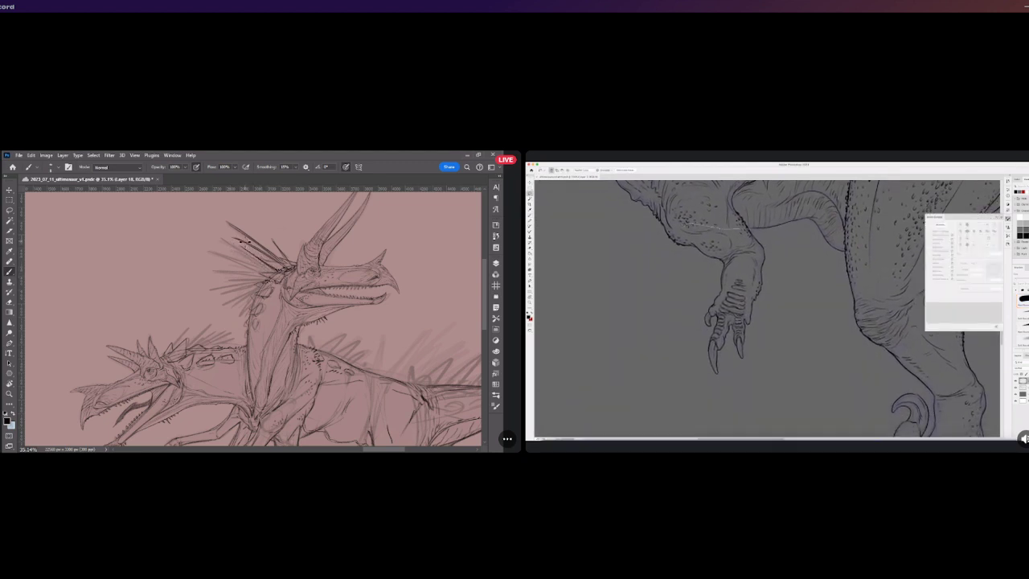
{"action": "mouse_move", "coordinate": [243, 237]}
{"action": "left_mouse_down"}
{"action": "mouse_move", "coordinate": [262, 256]}
{"action": "mouse_move", "coordinate": [256, 264]}
{"action": "mouse_move", "coordinate": [212, 252]}
{"action": "mouse_move", "coordinate": [227, 258]}
{"action": "mouse_move", "coordinate": [223, 248]}
{"action": "left_mouse_up"}
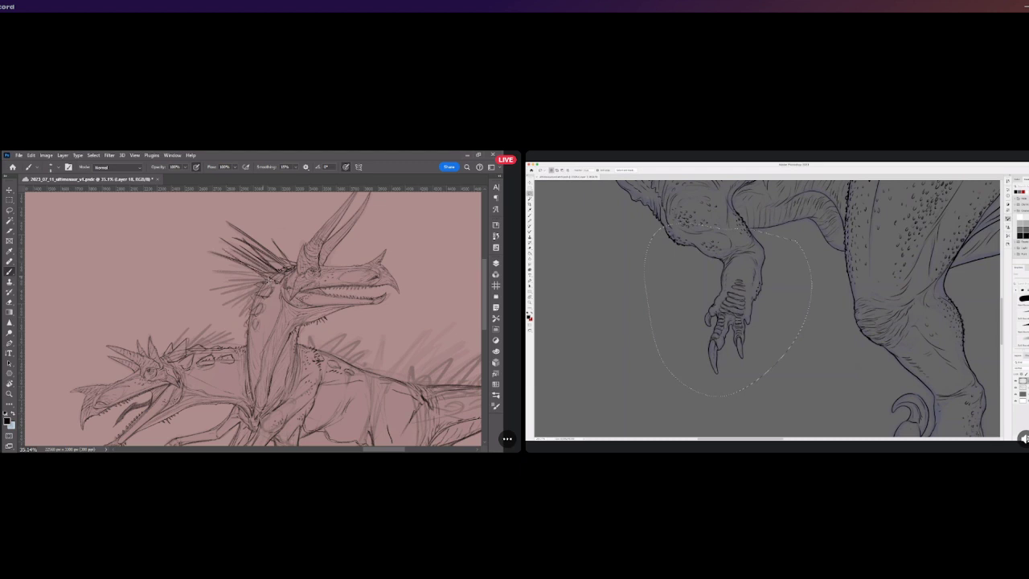
{"action": "key", "text": "ctrl+z"}
{"action": "mouse_move", "coordinate": [256, 276]}
{"action": "left_mouse_down"}
{"action": "mouse_move", "coordinate": [215, 272]}
{"action": "mouse_move", "coordinate": [258, 269]}
{"action": "mouse_move", "coordinate": [212, 292]}
{"action": "mouse_move", "coordinate": [246, 294]}
{"action": "mouse_move", "coordinate": [231, 308]}
{"action": "mouse_move", "coordinate": [246, 298]}
{"action": "mouse_move", "coordinate": [241, 316]}
{"action": "mouse_move", "coordinate": [255, 303]}
{"action": "left_mouse_up"}
{"action": "key", "text": "ctrl+z"}
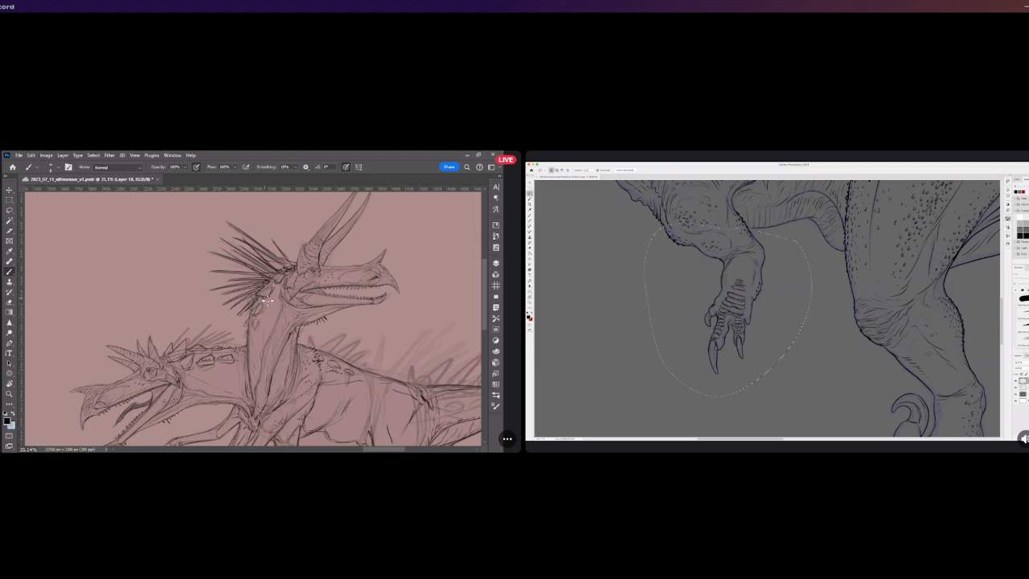
Draw sharp spikes rising behind the lowered head's horns at the start of its nape, over the rough guide strokes
{"action": "scroll", "coordinate": [268, 300], "scroll_direction": "left", "scroll_amount": 10}
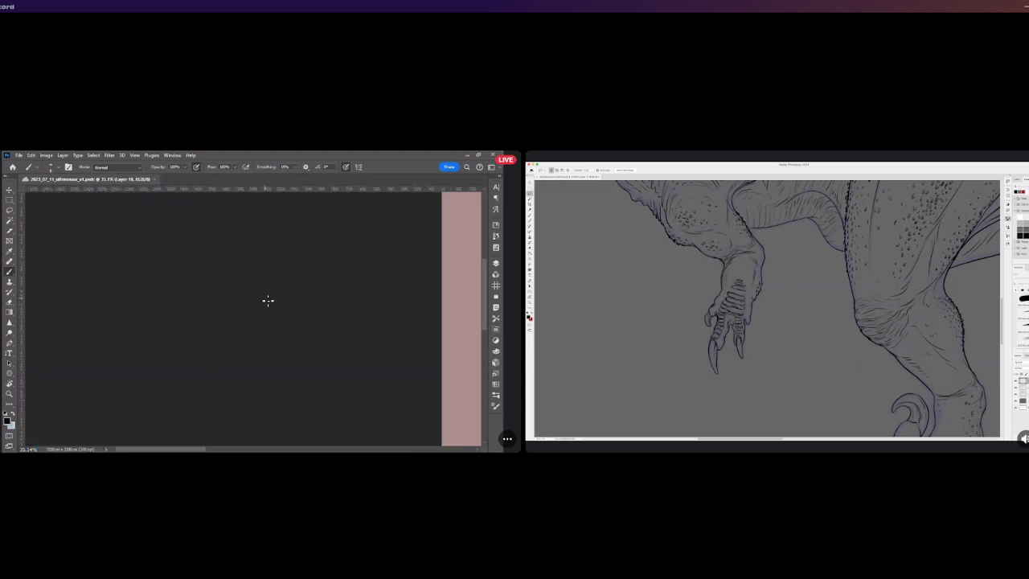
{"action": "left_click_drag", "start_coordinate": [201, 449], "coordinate": [316, 448]}
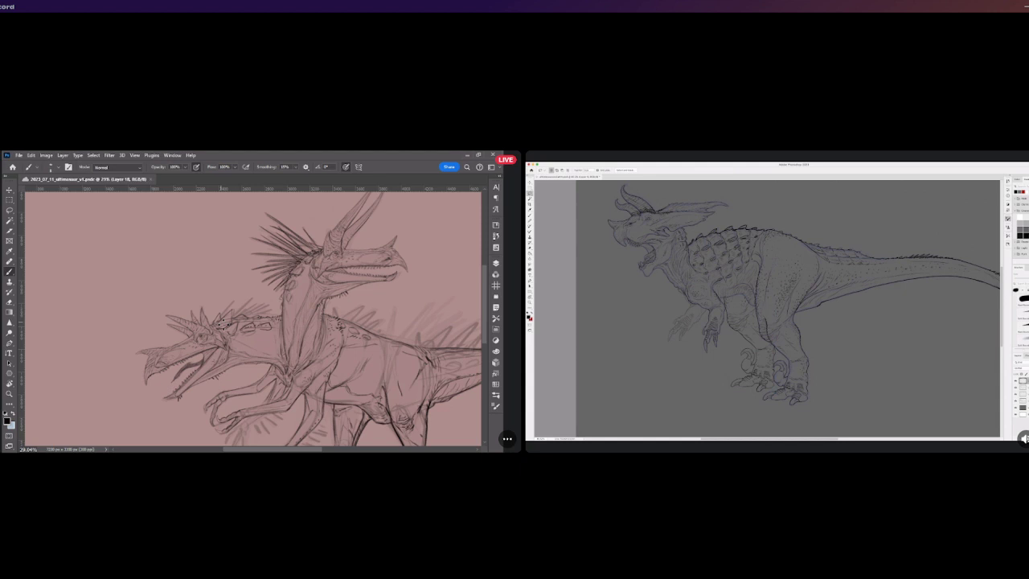
{"action": "scroll", "coordinate": [227, 326], "scroll_direction": "up", "scroll_amount": 3}
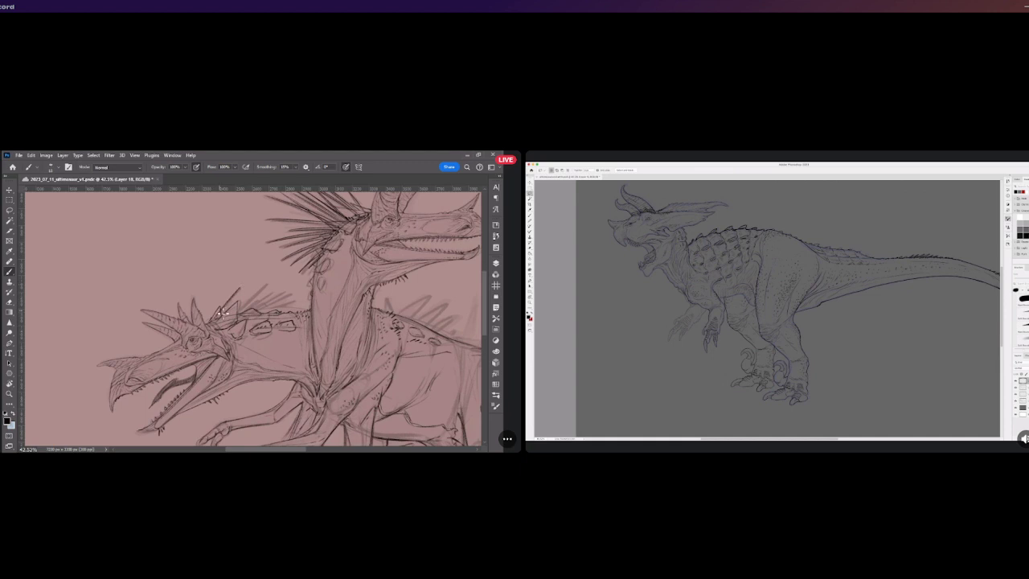
{"action": "left_click_drag", "start_coordinate": [224, 315], "coordinate": [243, 286]}
{"action": "mouse_move", "coordinate": [216, 320]}
{"action": "left_mouse_down"}
{"action": "mouse_move", "coordinate": [230, 288]}
{"action": "mouse_move", "coordinate": [223, 316]}
{"action": "mouse_move", "coordinate": [262, 287]}
{"action": "left_mouse_up"}
{"action": "key", "text": "ctrl+z"}
{"action": "key", "text": "ctrl+z"}
{"action": "key", "text": "ctrl+z"}
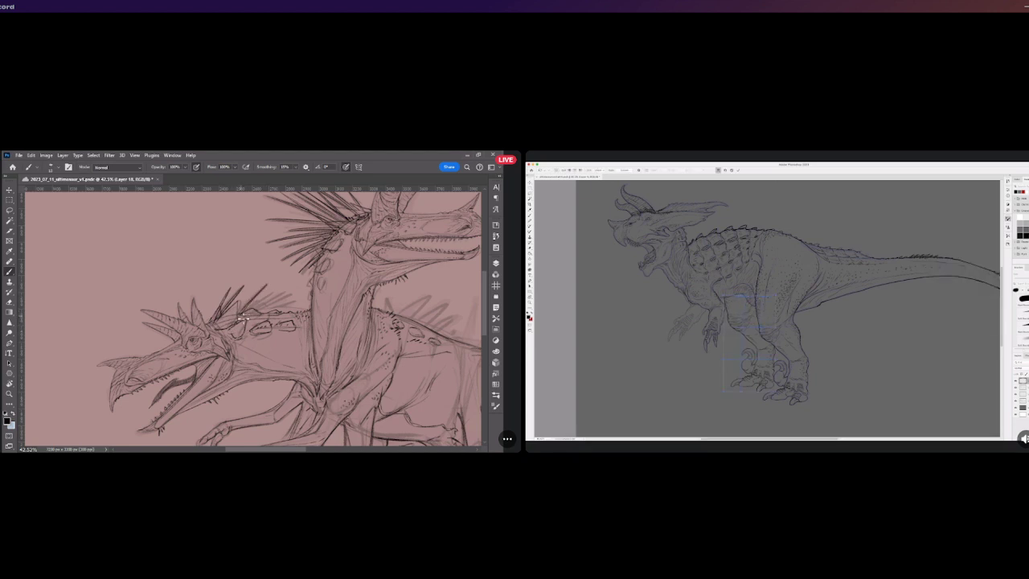
{"action": "mouse_move", "coordinate": [243, 320]}
{"action": "left_mouse_down"}
{"action": "mouse_move", "coordinate": [262, 291]}
{"action": "mouse_move", "coordinate": [268, 307]}
{"action": "mouse_move", "coordinate": [254, 293]}
{"action": "mouse_move", "coordinate": [288, 299]}
{"action": "mouse_move", "coordinate": [274, 295]}
{"action": "mouse_move", "coordinate": [253, 329]}
{"action": "left_mouse_up"}
{"action": "key", "text": "ctrl+z"}
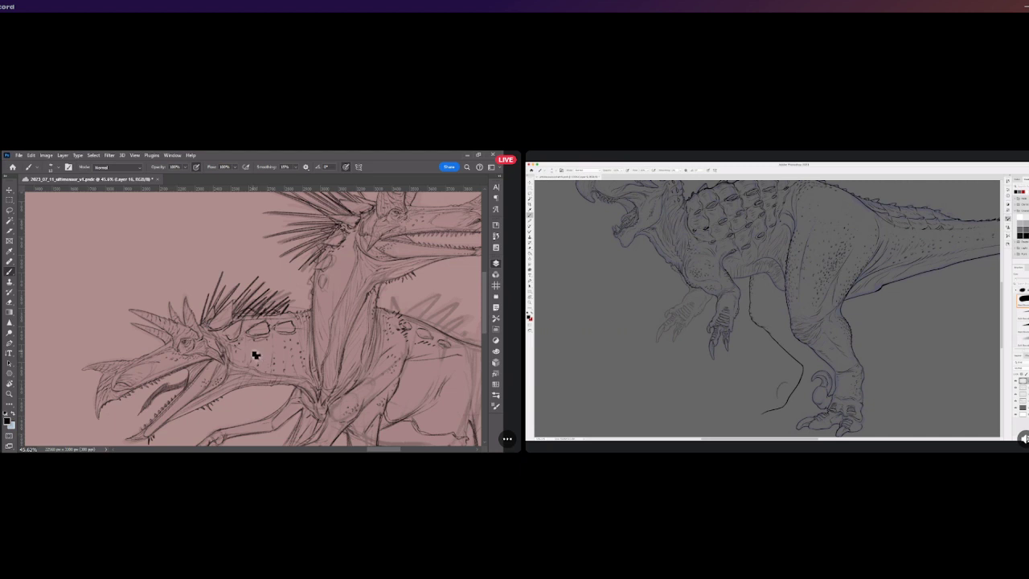
Save the dinosaur sketch document
{"action": "scroll", "coordinate": [258, 361], "scroll_direction": "down", "scroll_amount": 3}
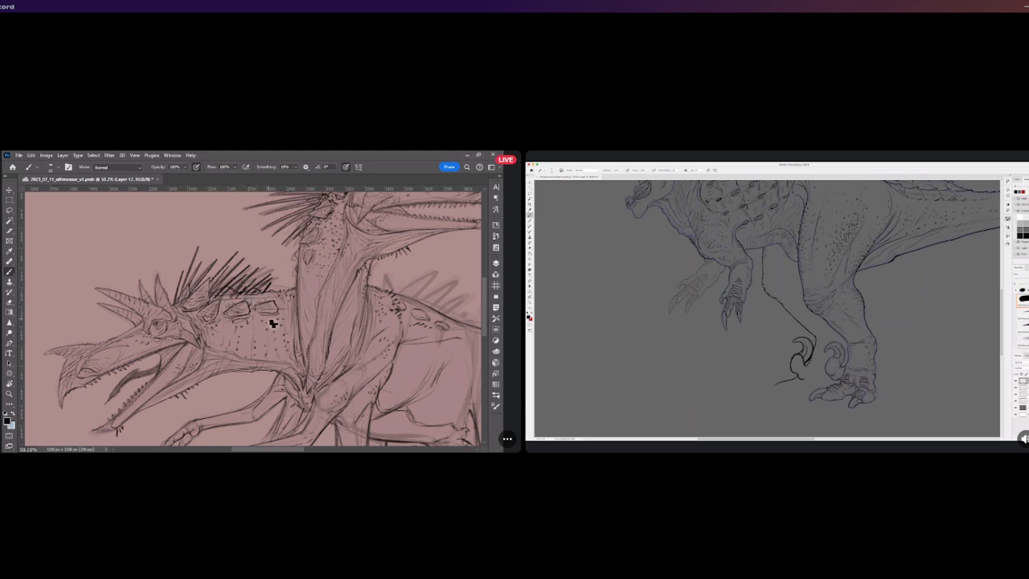
{"action": "scroll", "coordinate": [274, 323], "scroll_direction": "down", "scroll_amount": 5}
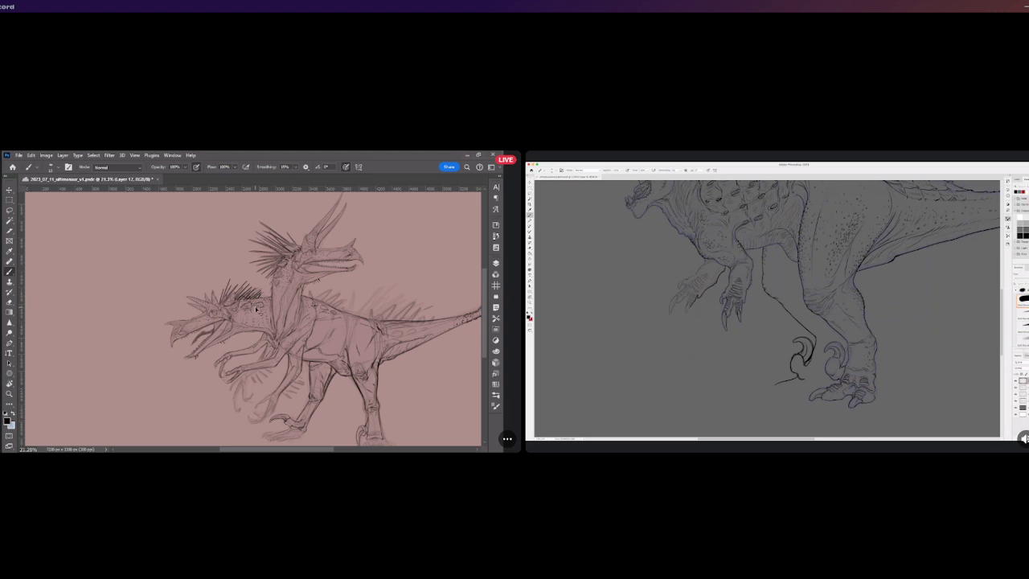
{"action": "key", "text": "ctrl+s"}
{"action": "scroll", "coordinate": [290, 304], "scroll_direction": "up", "scroll_amount": 5}
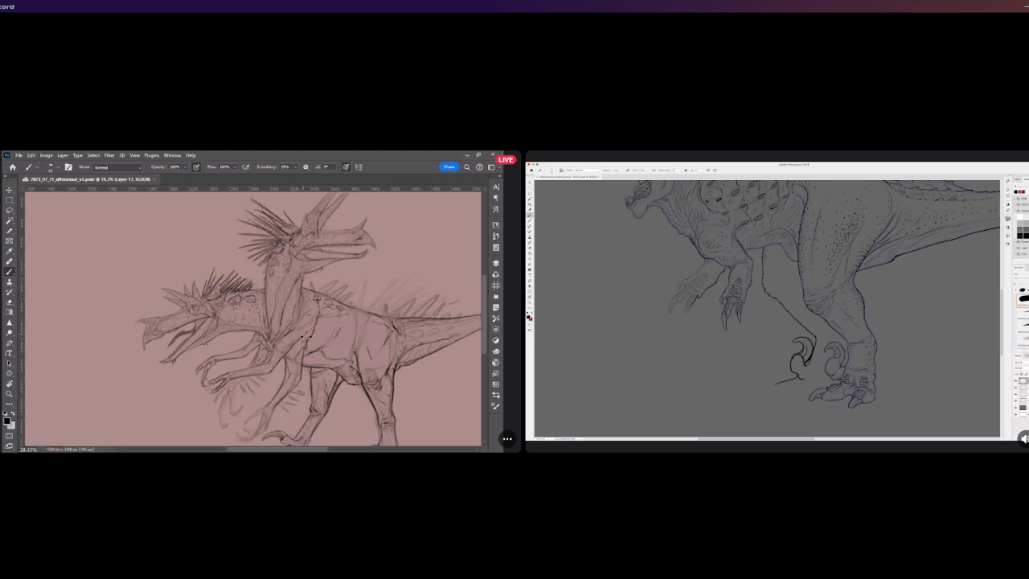
{"action": "scroll", "coordinate": [267, 251], "scroll_direction": "down", "scroll_amount": 5}
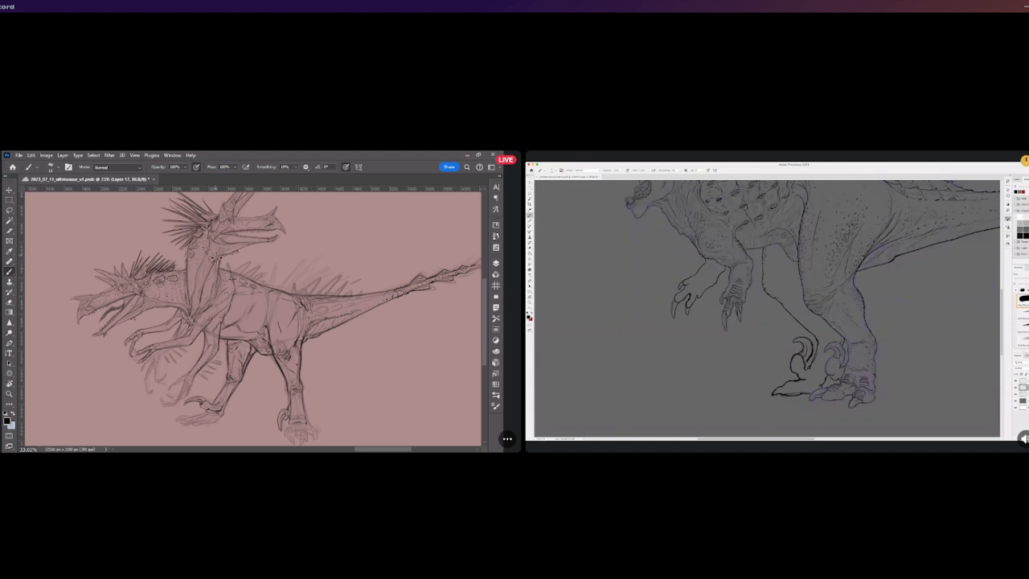
{"action": "scroll", "coordinate": [193, 265], "scroll_direction": "down", "scroll_amount": 3}
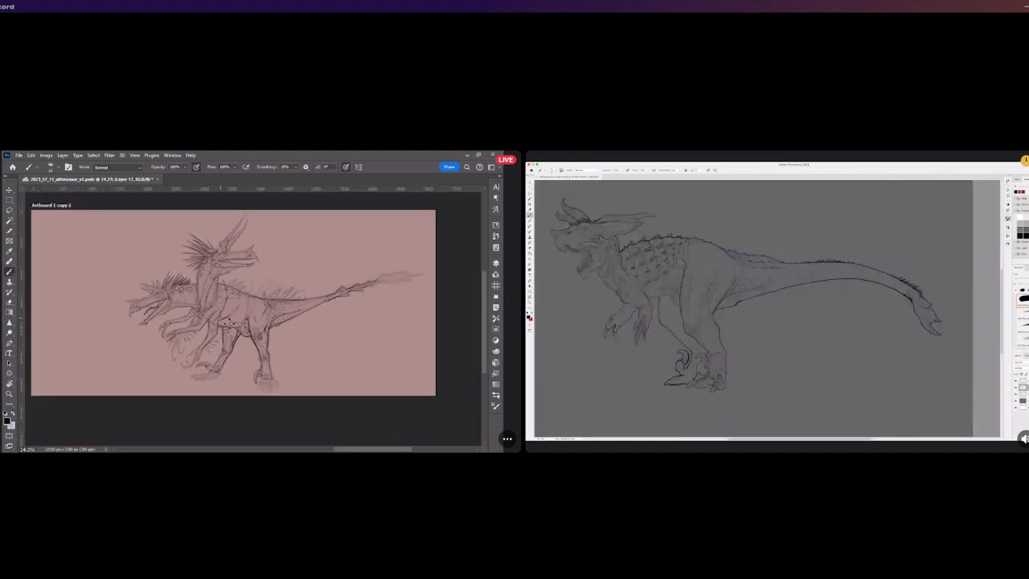
{"action": "scroll", "coordinate": [173, 315], "scroll_direction": "up", "scroll_amount": 2}
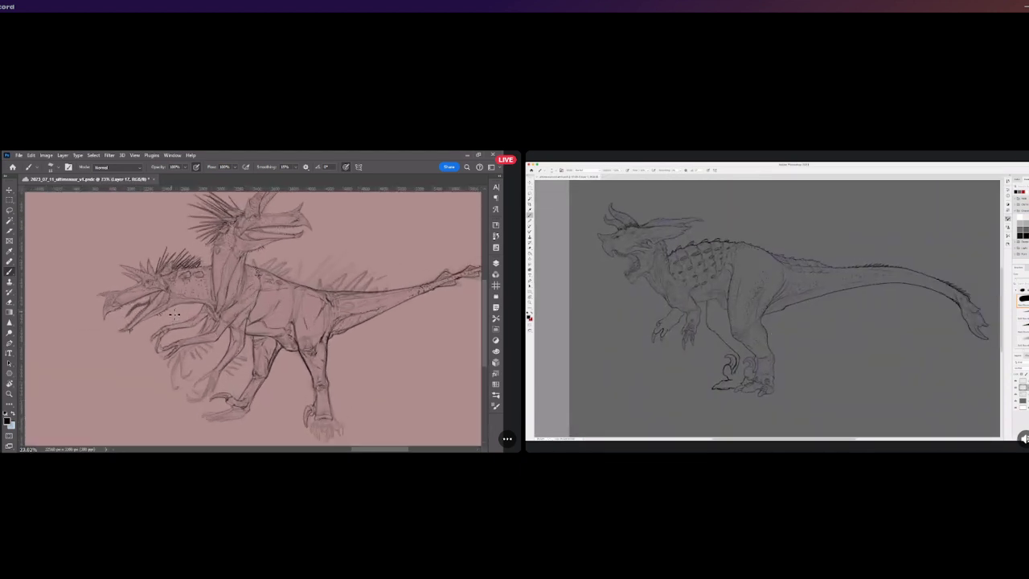
{"action": "scroll", "coordinate": [173, 315], "scroll_direction": "down", "scroll_amount": 1}
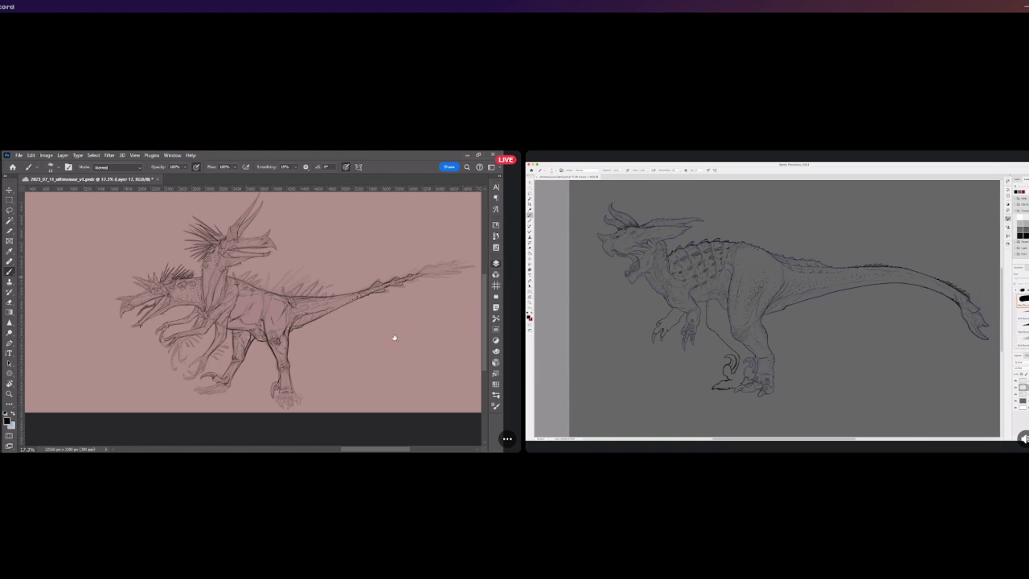